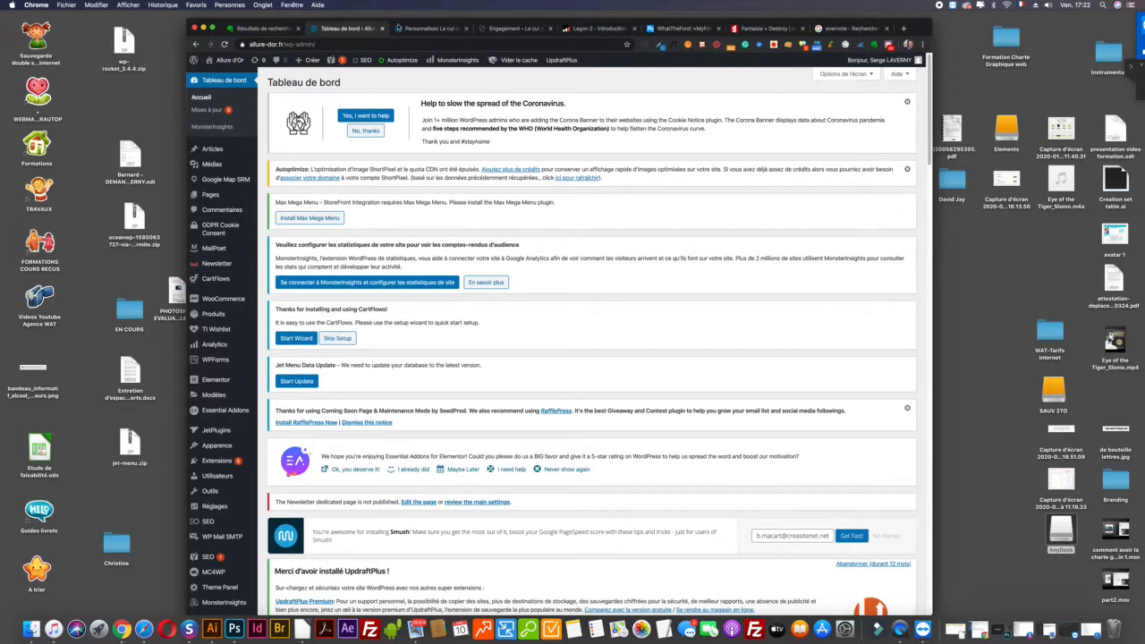
drag(400, 23, 407, 25)
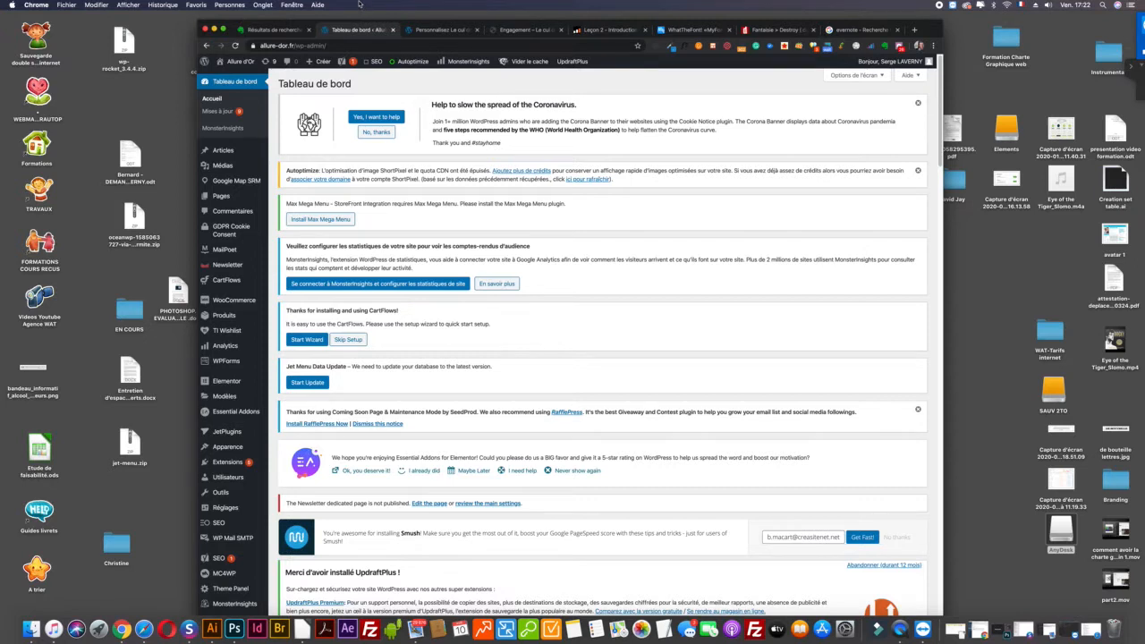
mouse_move(412, 61)
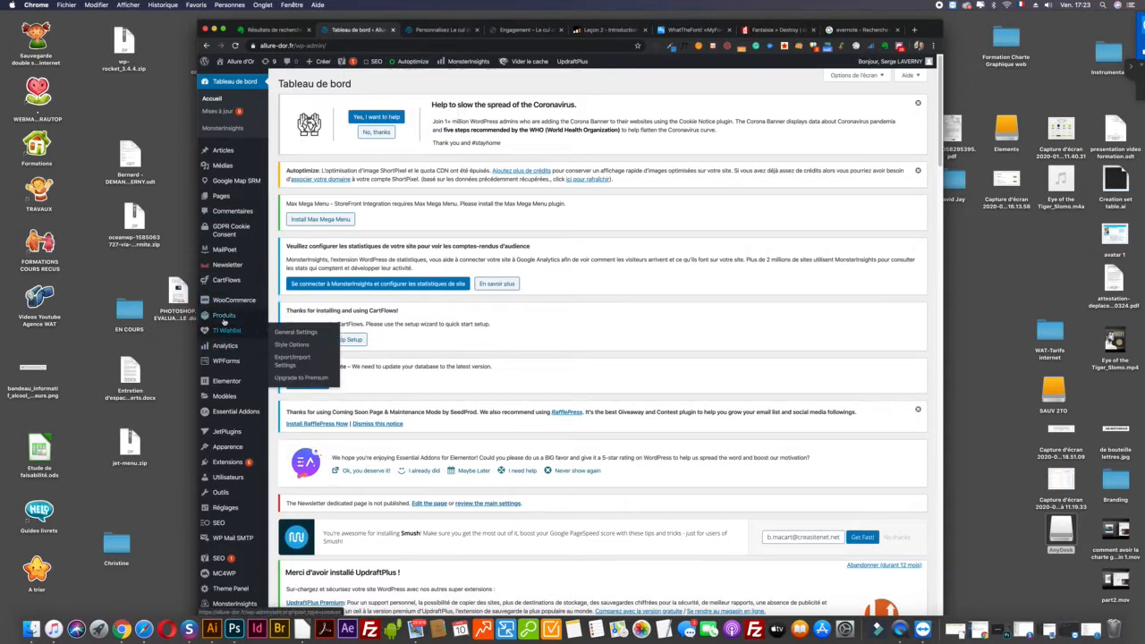
mouse_move(215, 226)
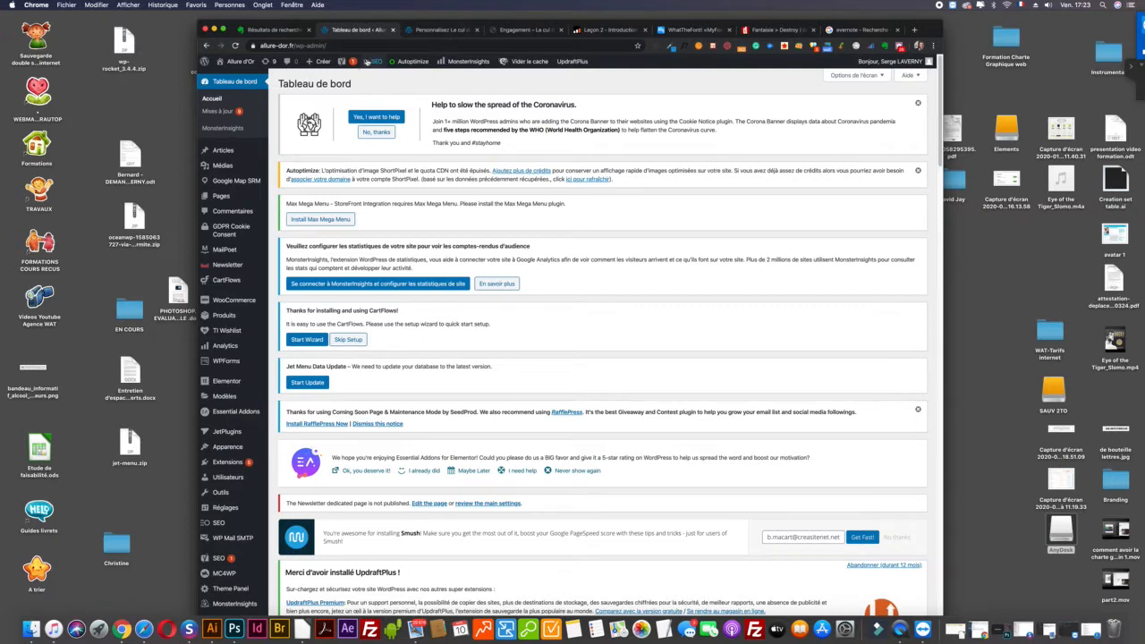
Step: Open the site's menu management page and review the structure of "Modèle Leaz menu principal"
mouse_move(240, 459)
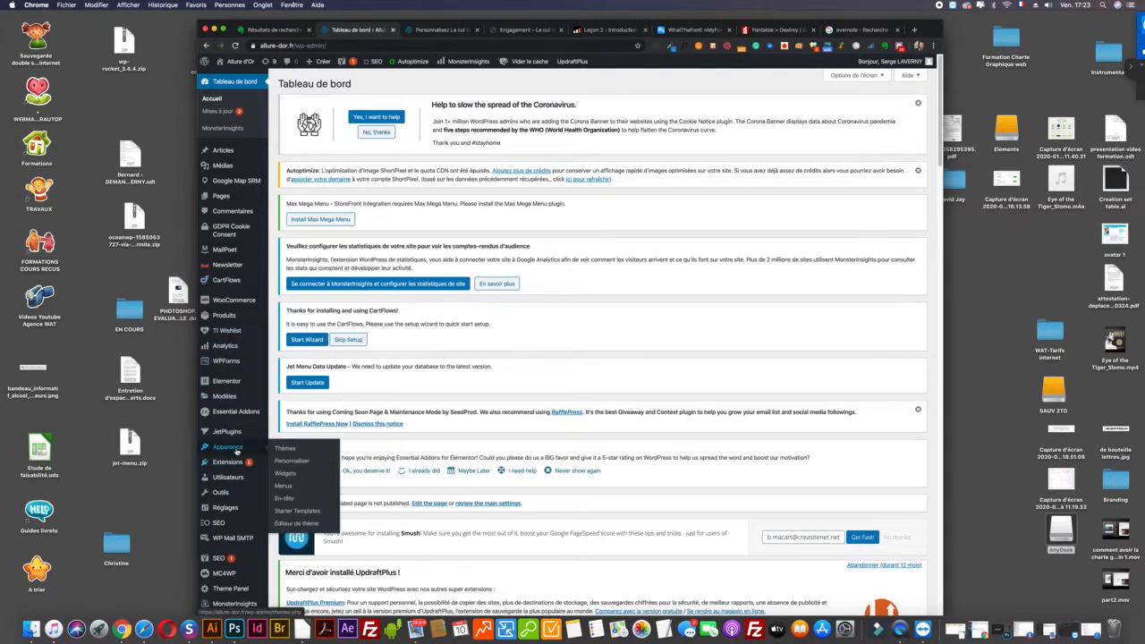
click(291, 489)
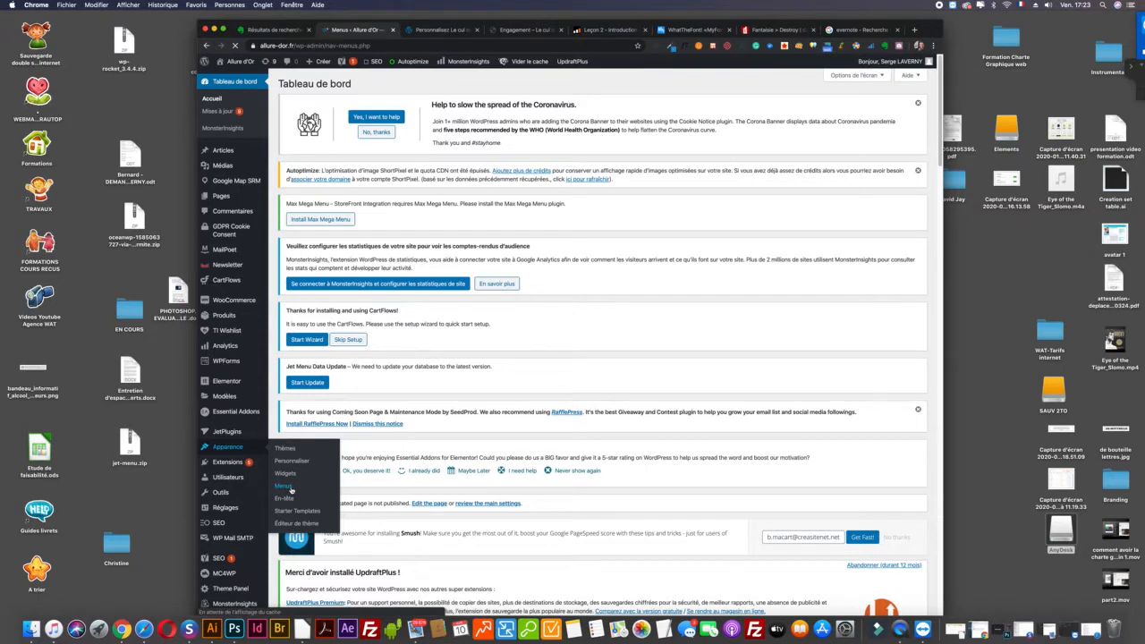
scroll(396, 452, down, 8)
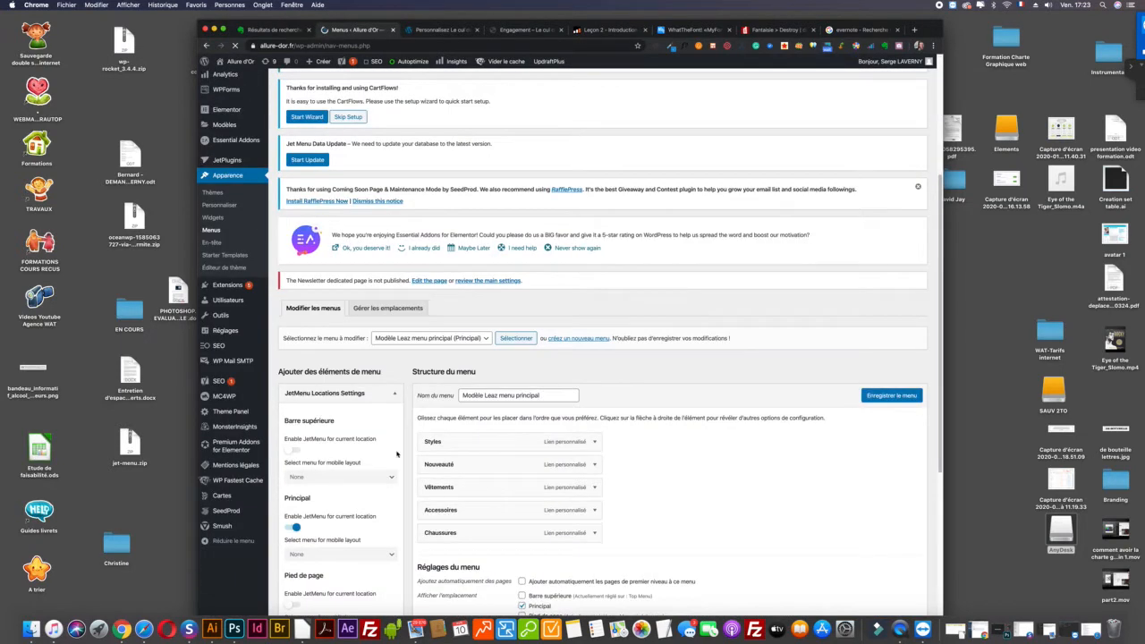
scroll(396, 453, up, 4)
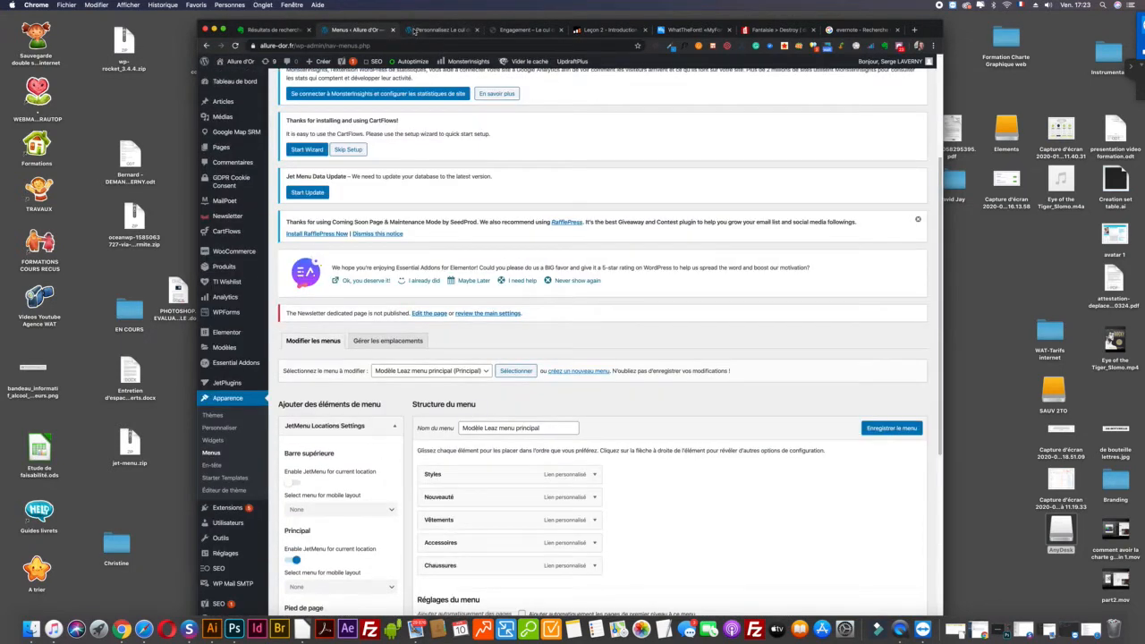
Step: Open the Allure d'Or site's home page in a new browser tab and switch to it
click(427, 30)
click(359, 31)
mouse_move(237, 63)
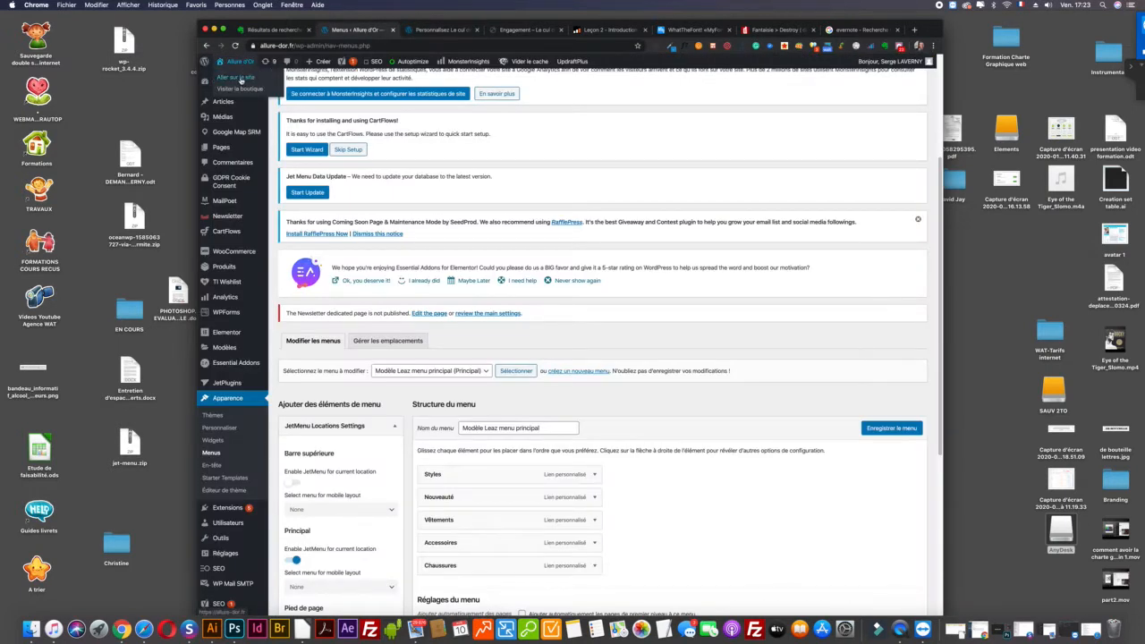
right_click(240, 80)
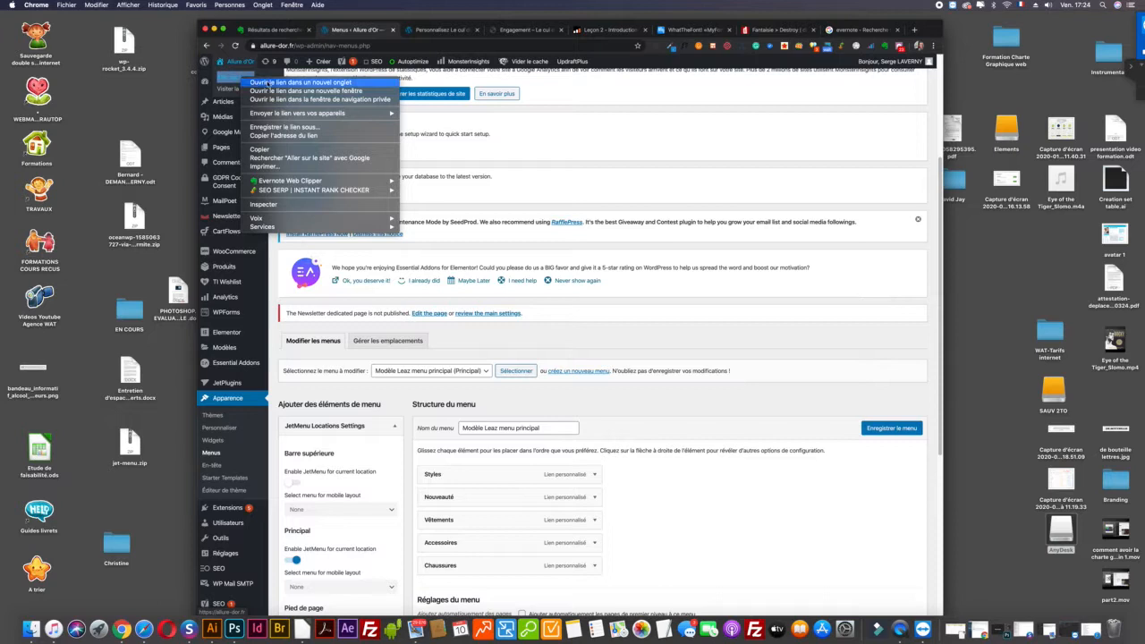
click(268, 81)
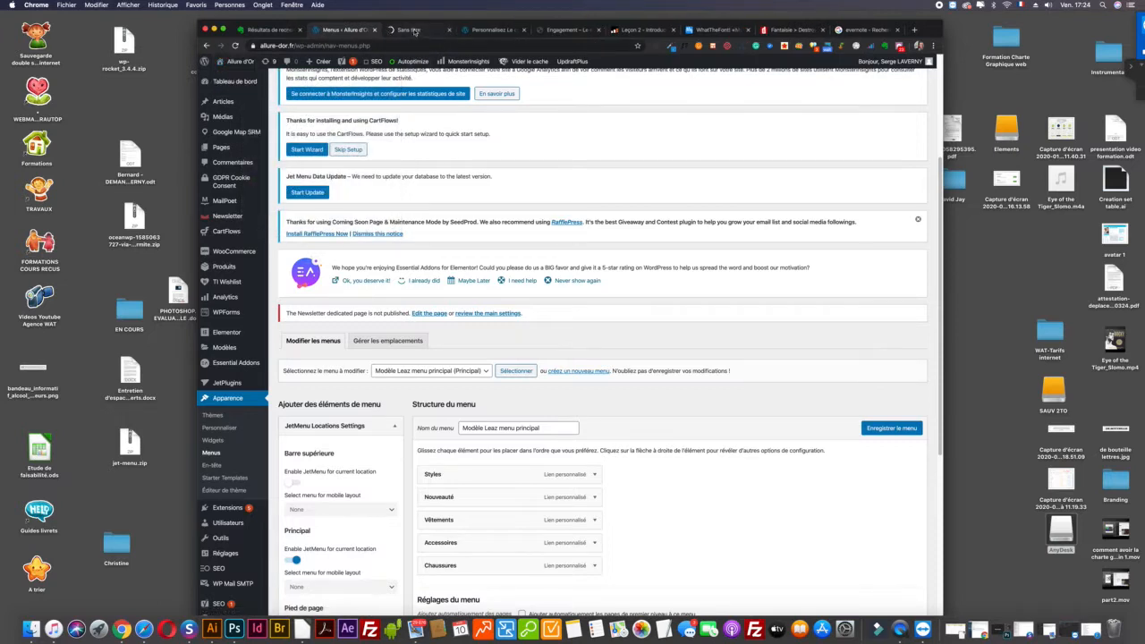
click(411, 31)
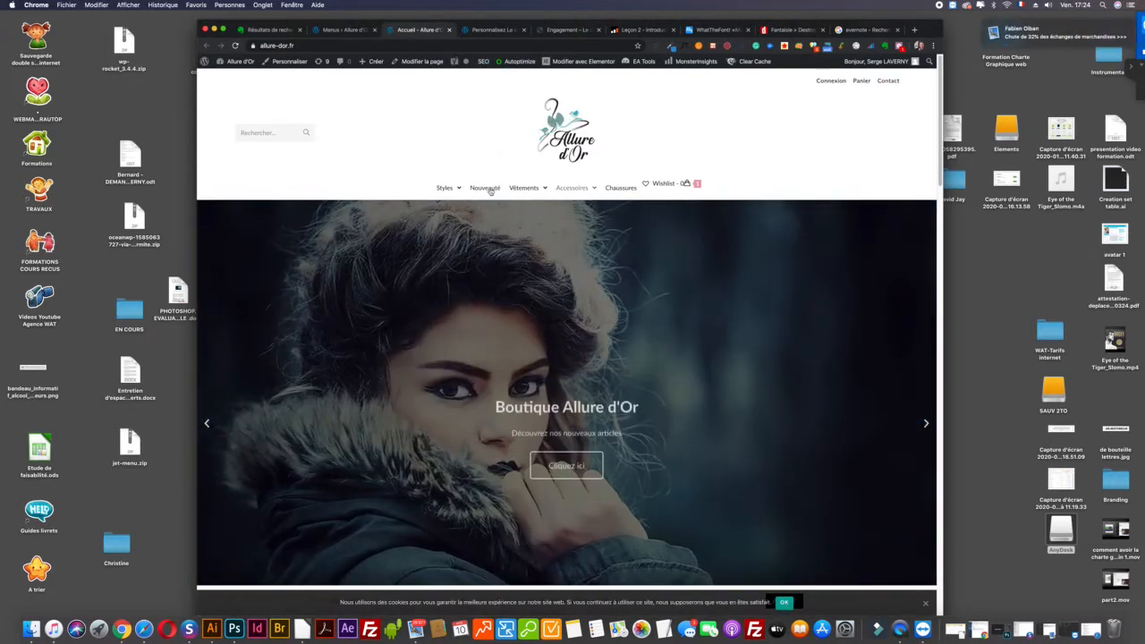
Step: Examine the home page, including the Styles dropdown in the main menu and the content down to the footer
mouse_move(444, 193)
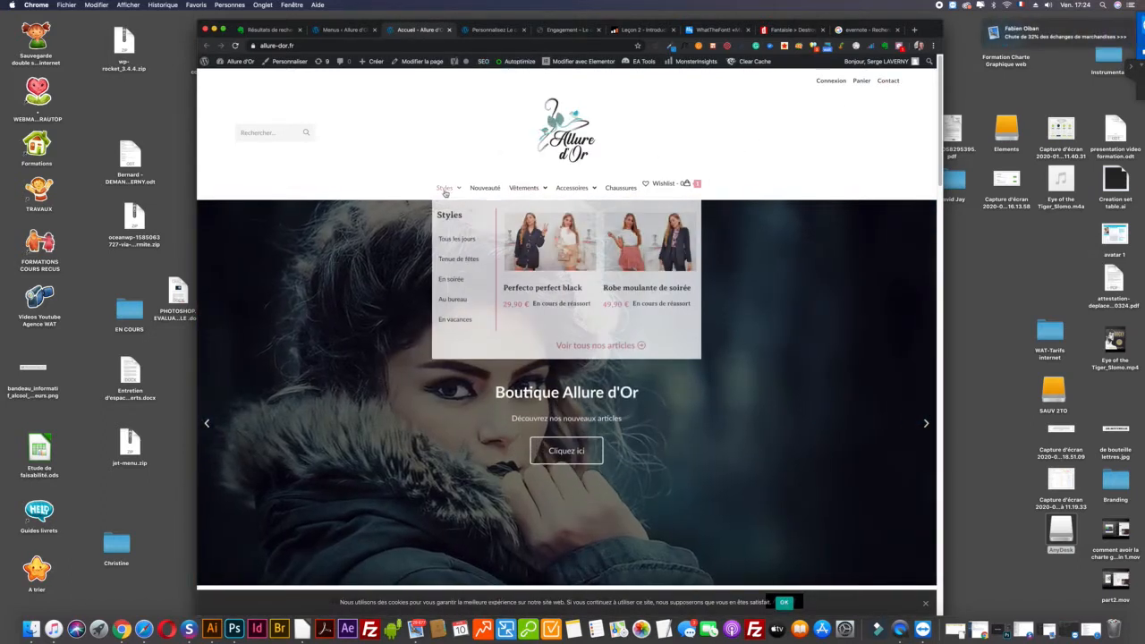
mouse_move(489, 194)
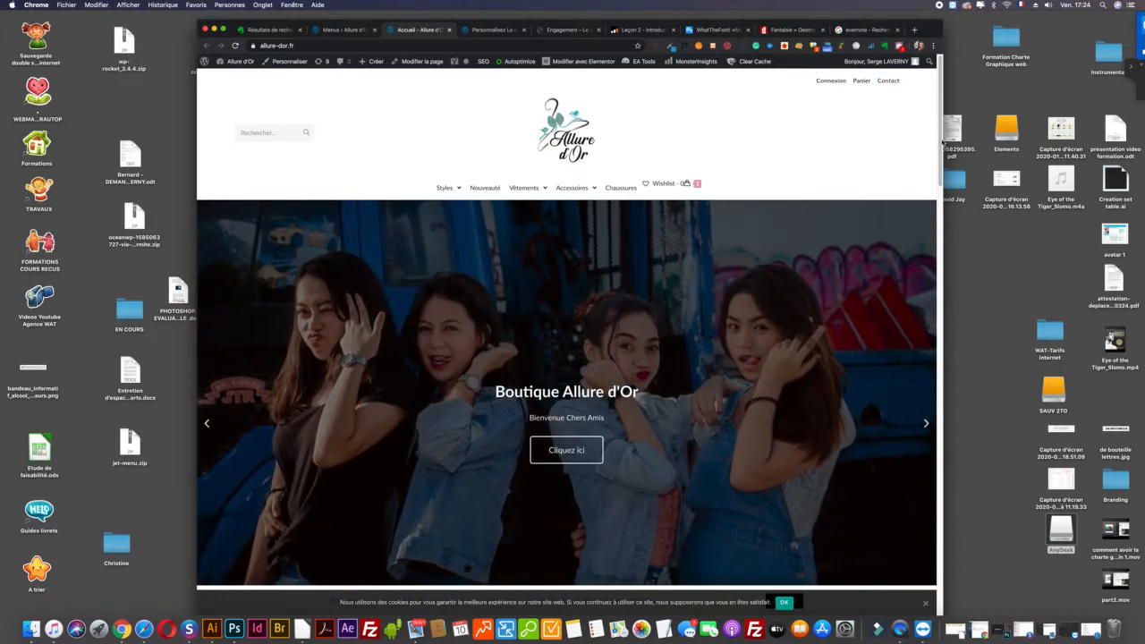
scroll(919, 494, down, 10)
scroll(919, 494, down, 10)
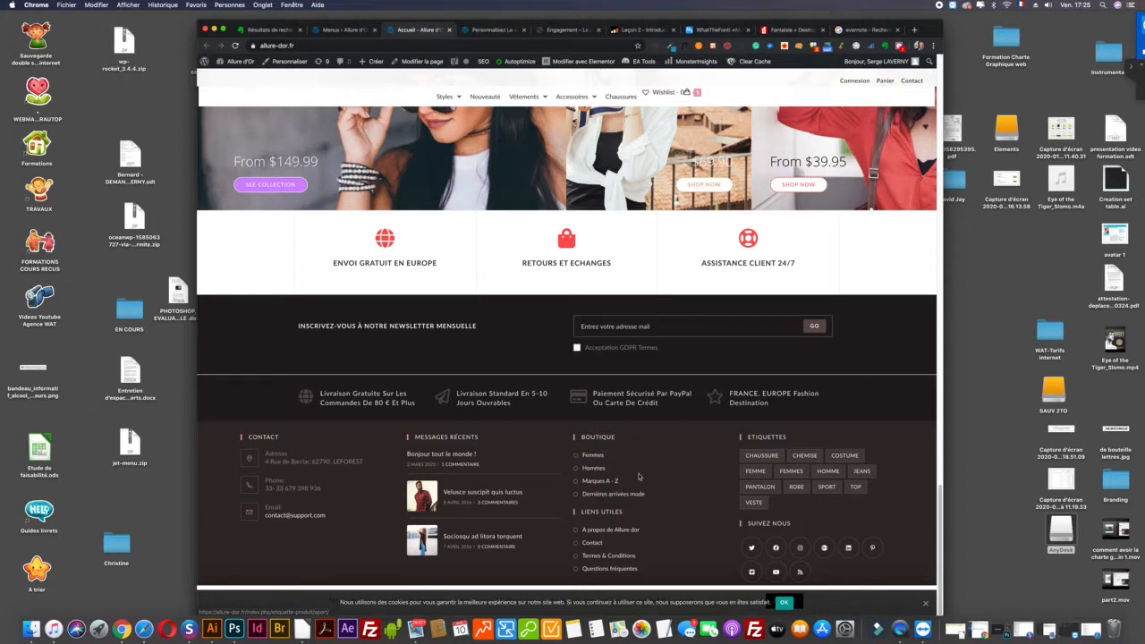
drag(940, 490, 931, 63)
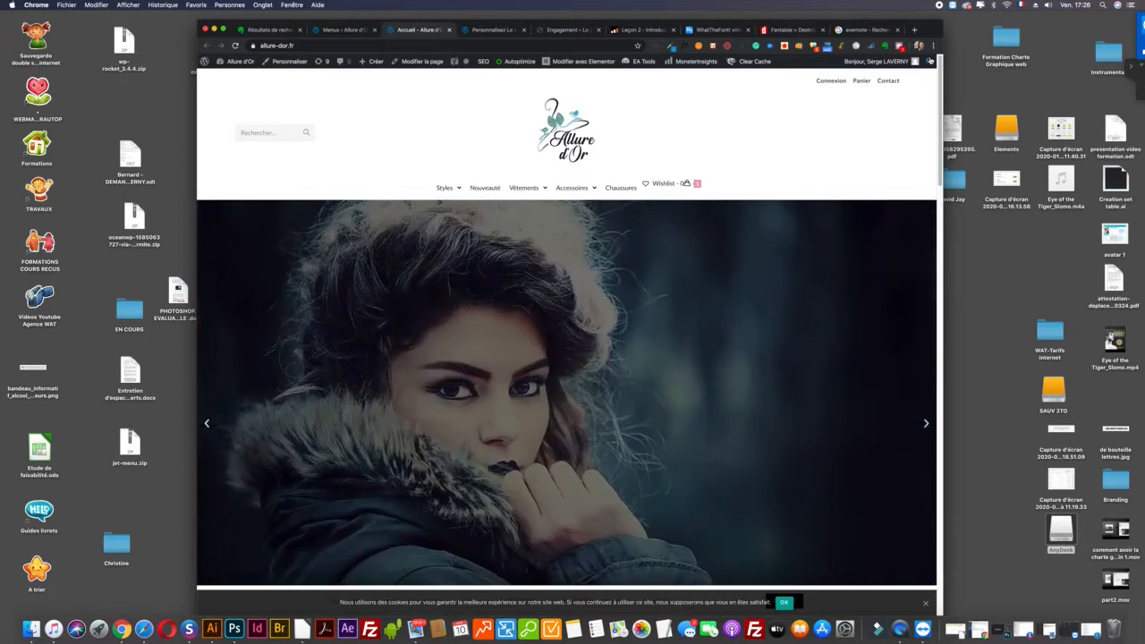
Step: Return to the menu management page and display the list of menus available for editing
click(349, 29)
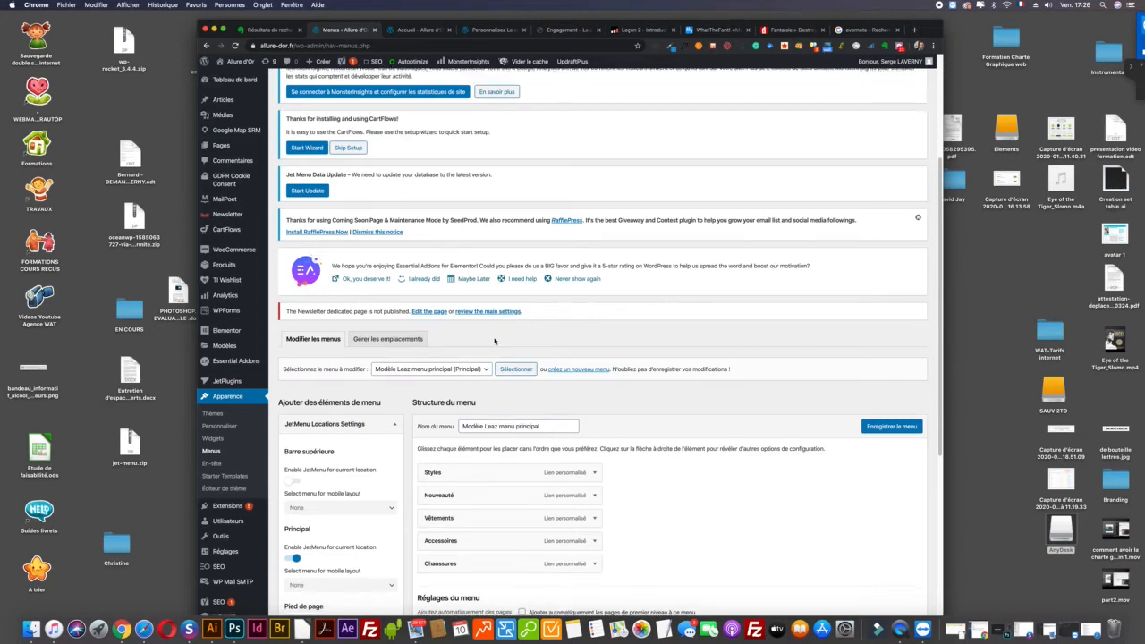
scroll(495, 341, down, 3)
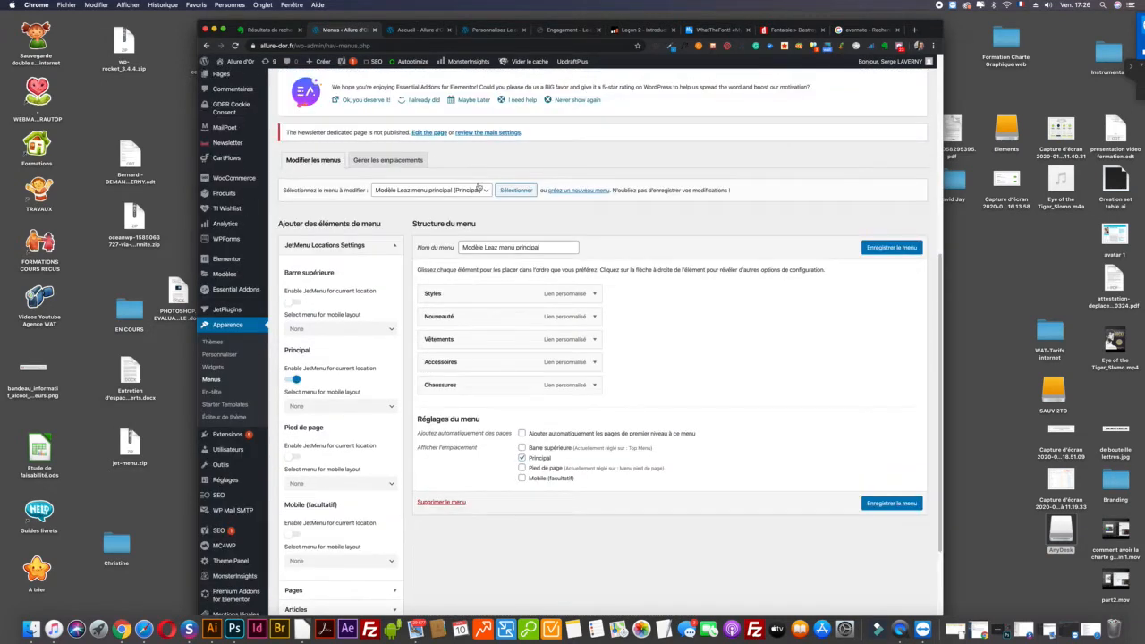
click(479, 187)
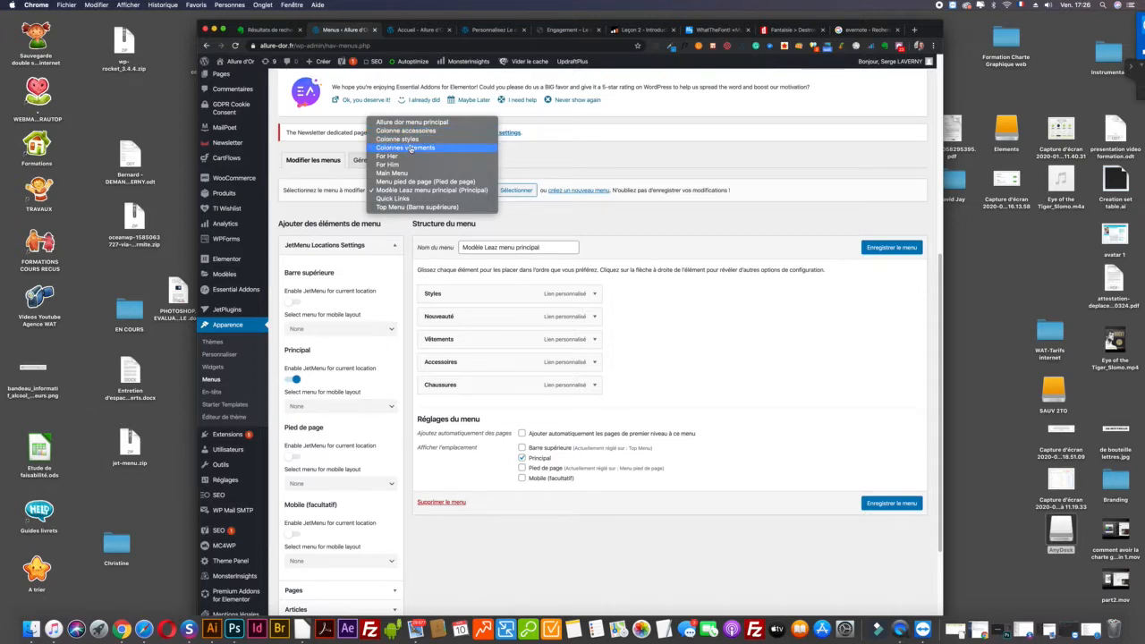
Step: Examine the Styles, Vêtements and Accessoires dropdowns on the shop's home page against the main menu's structure in the admin
click(424, 33)
click(424, 31)
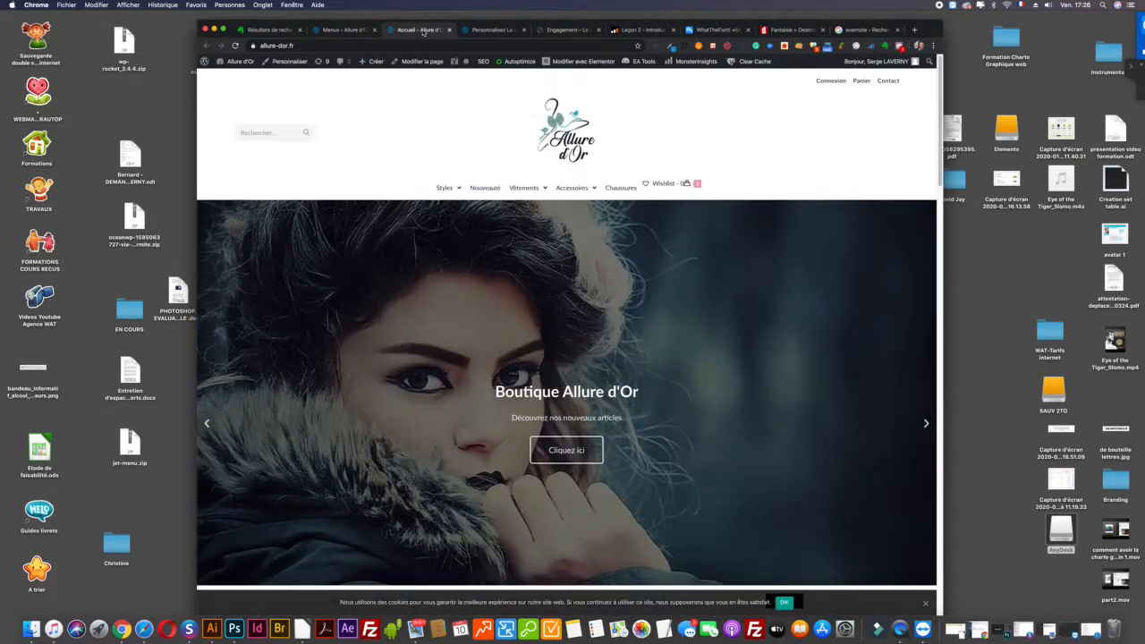
mouse_move(451, 190)
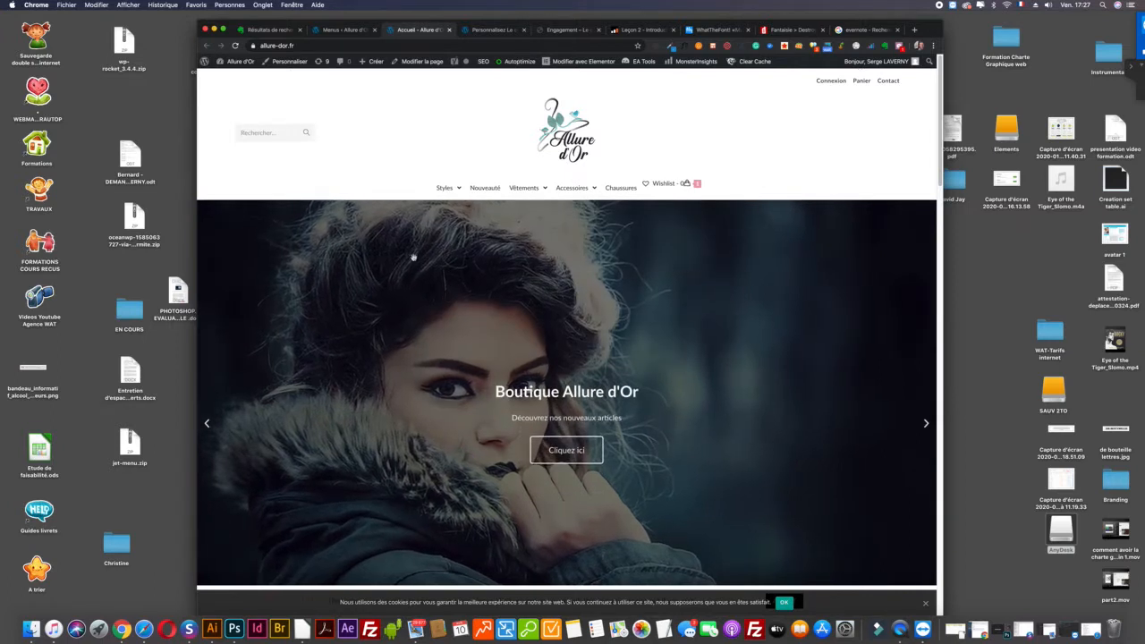
mouse_move(535, 189)
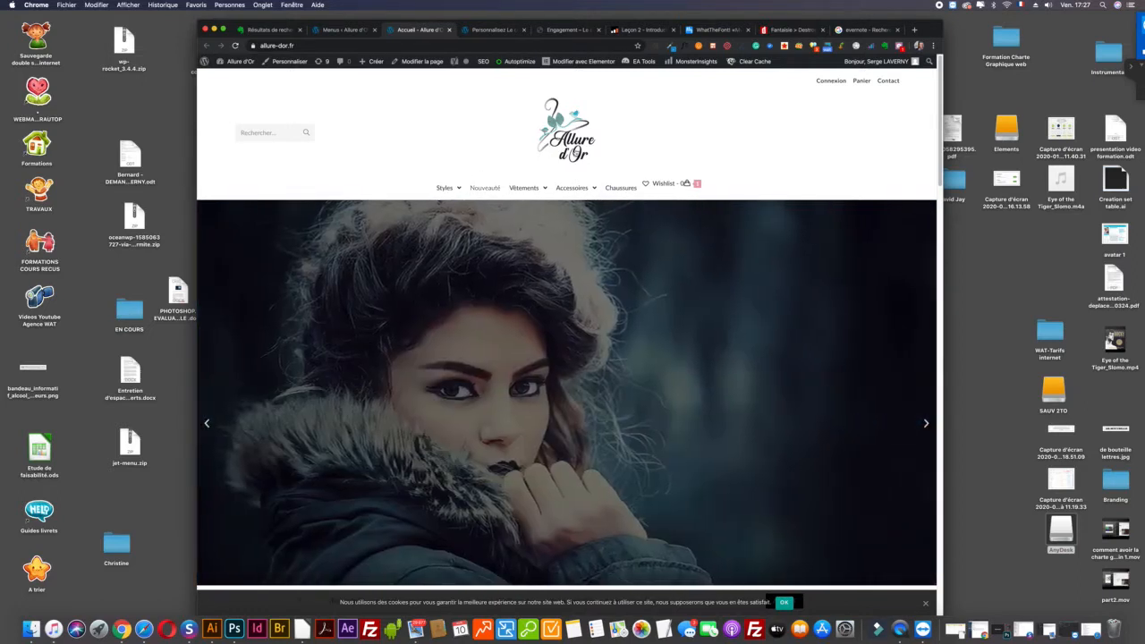
mouse_move(583, 191)
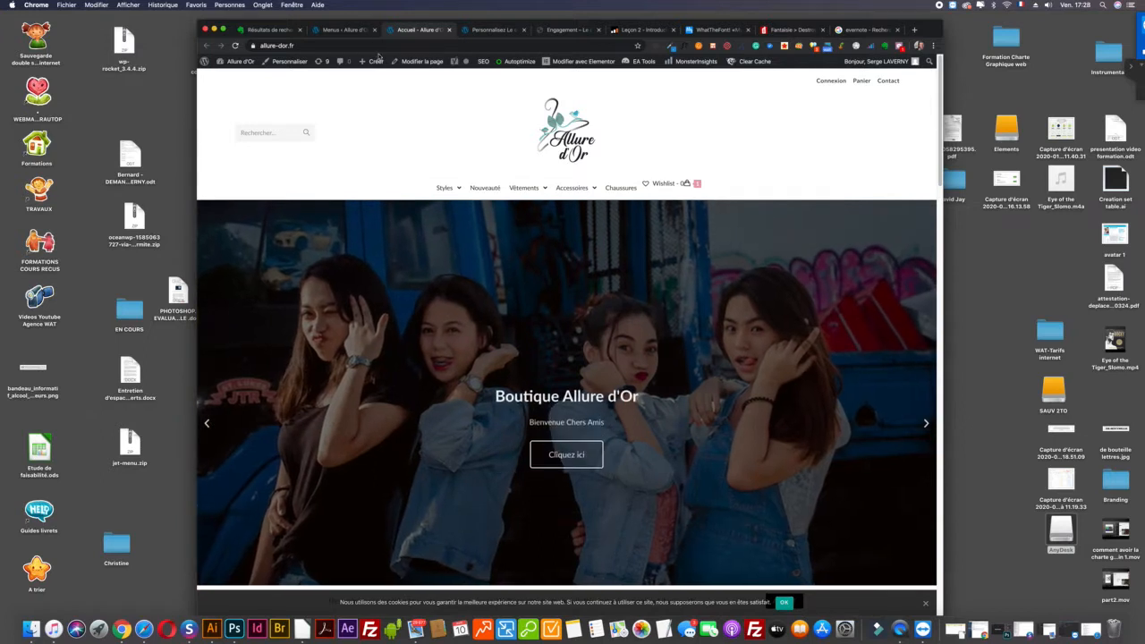
click(360, 32)
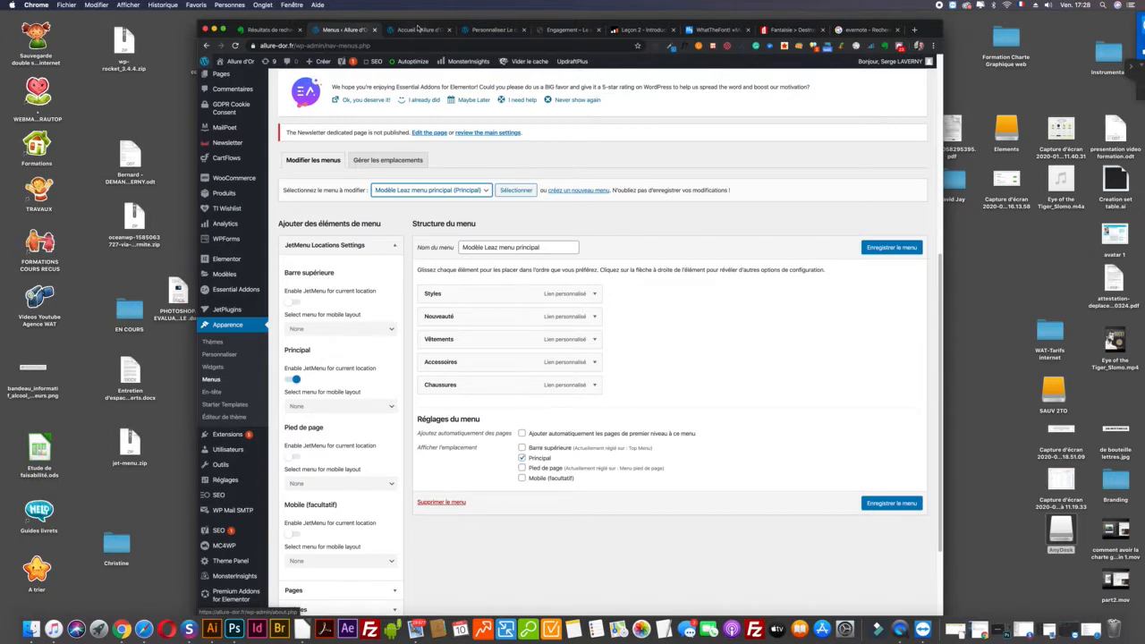
click(417, 29)
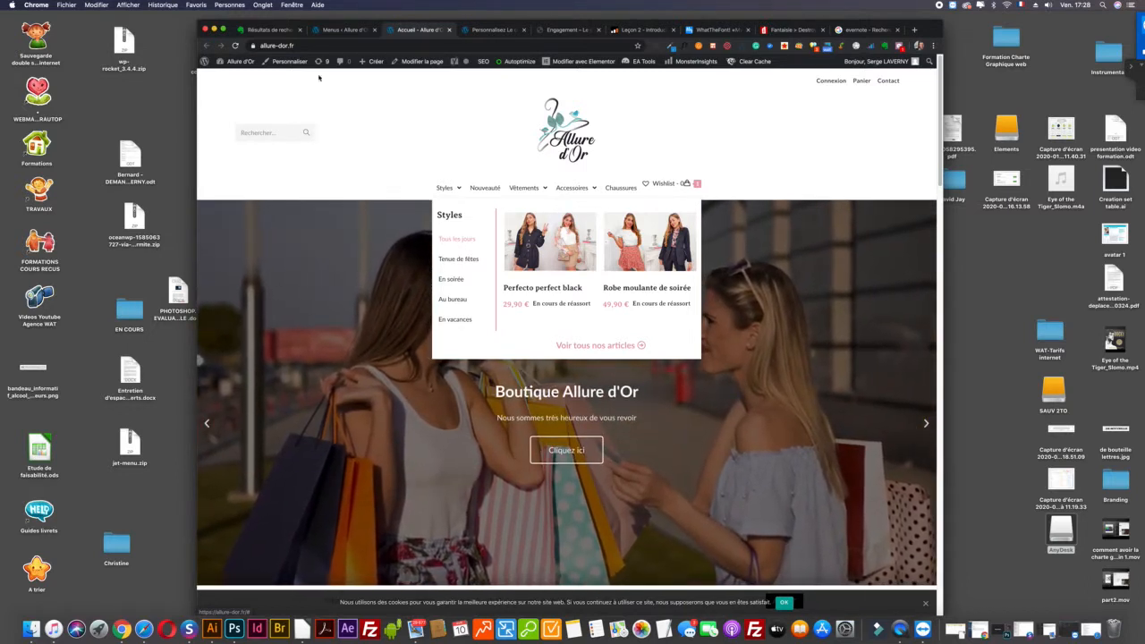
Step: Open the list of all WooCommerce products in the site admin and look through it
click(339, 30)
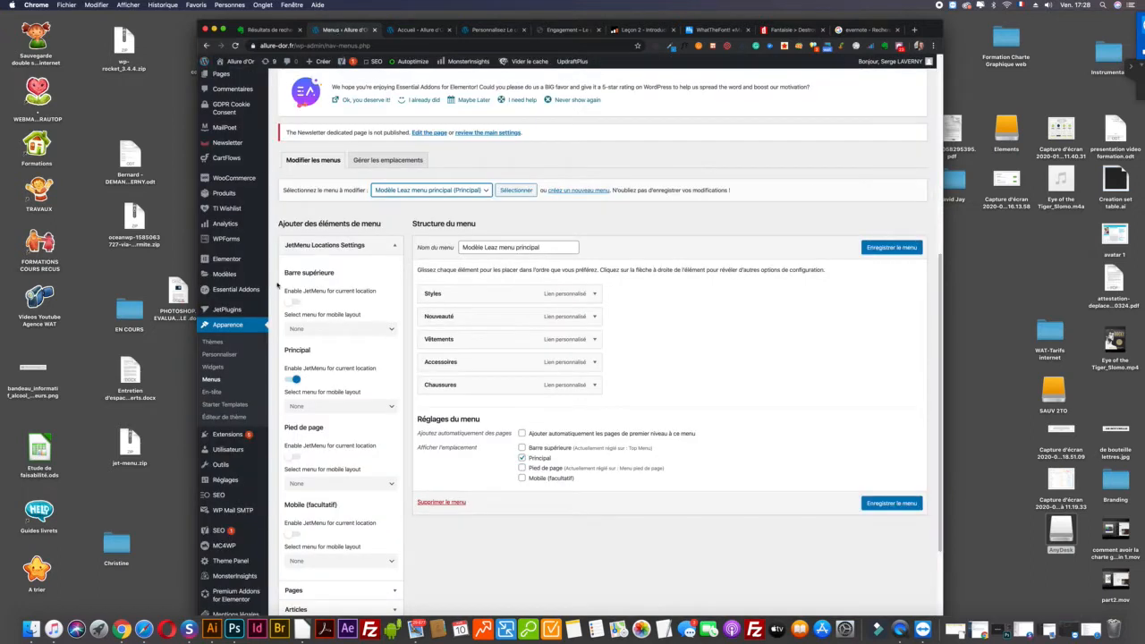
scroll(220, 215, down, 1)
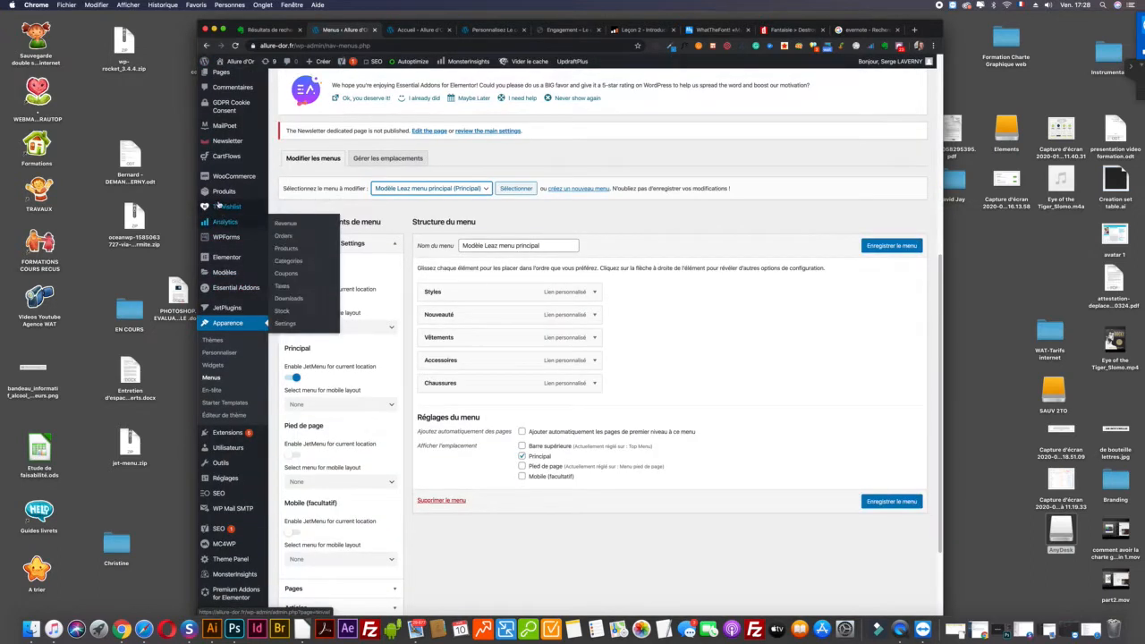
scroll(215, 286, up, 1)
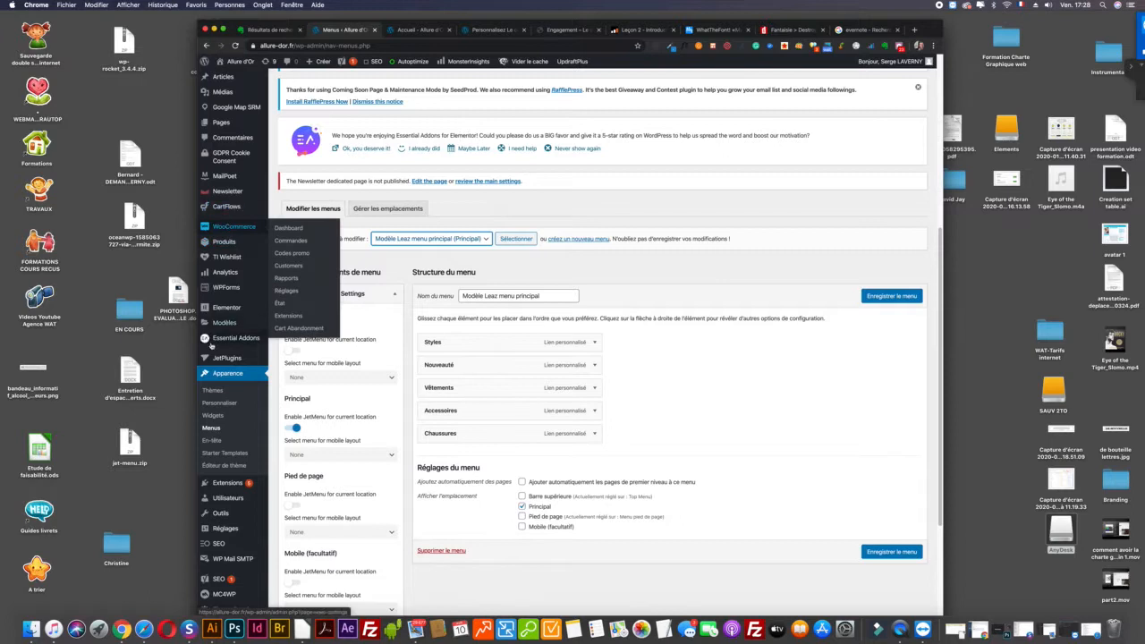
mouse_move(217, 312)
scroll(218, 311, down, 1)
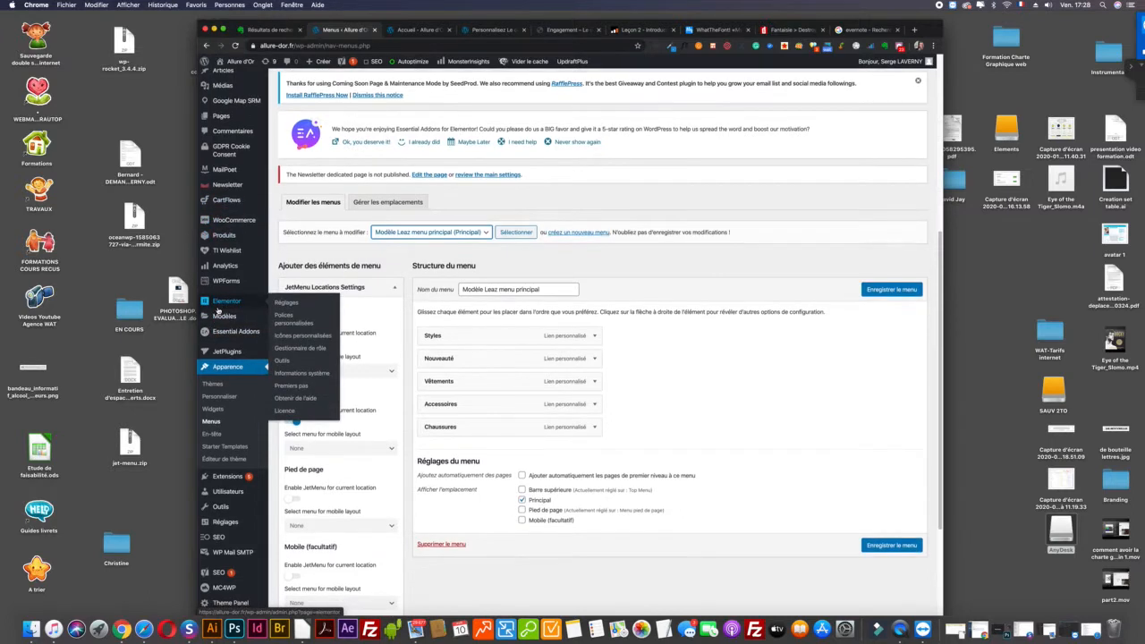
mouse_move(227, 220)
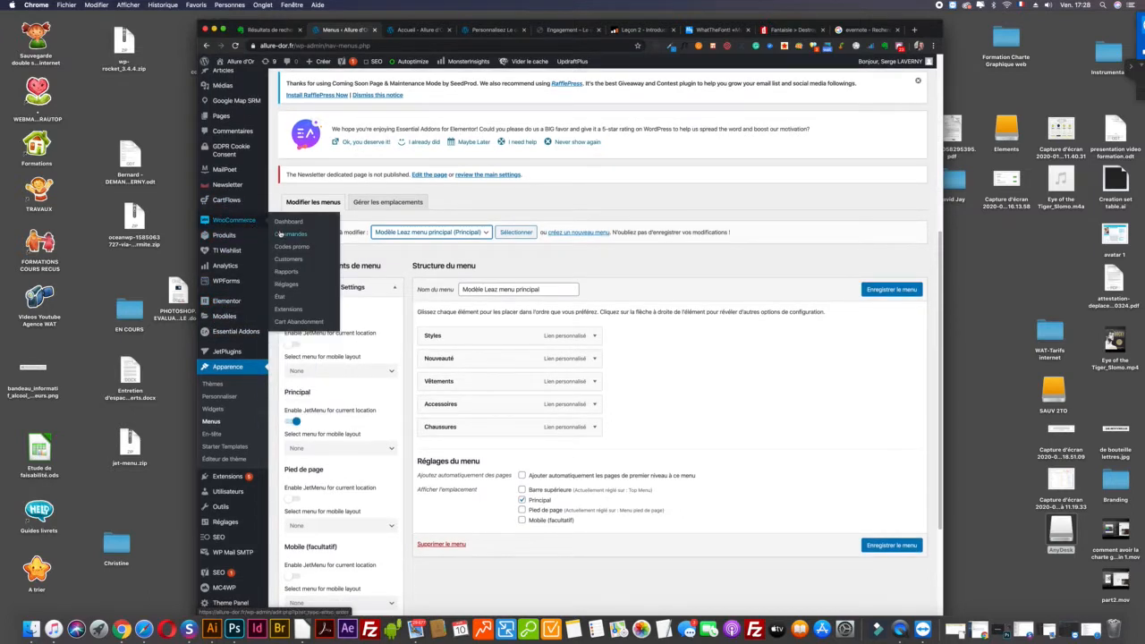
mouse_move(228, 239)
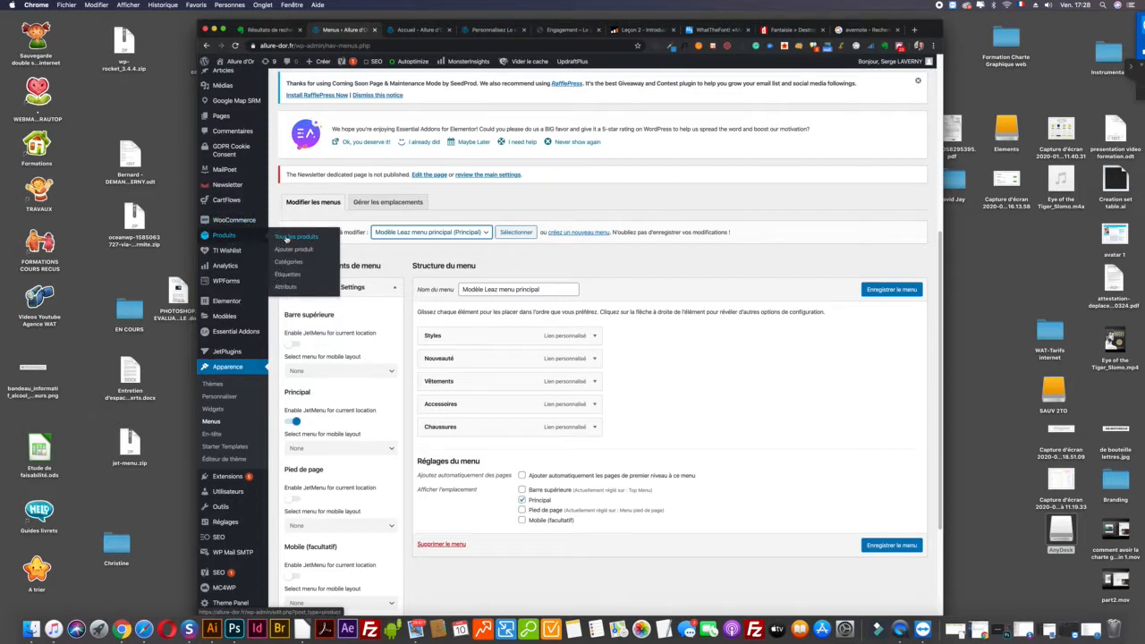
click(286, 237)
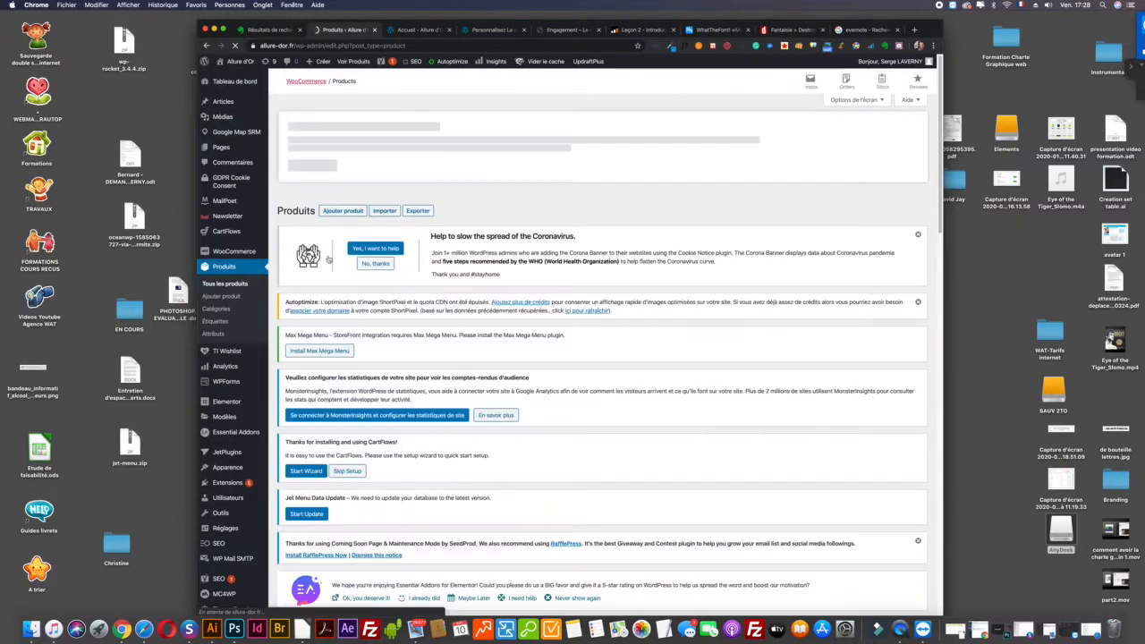
scroll(357, 286, down, 20)
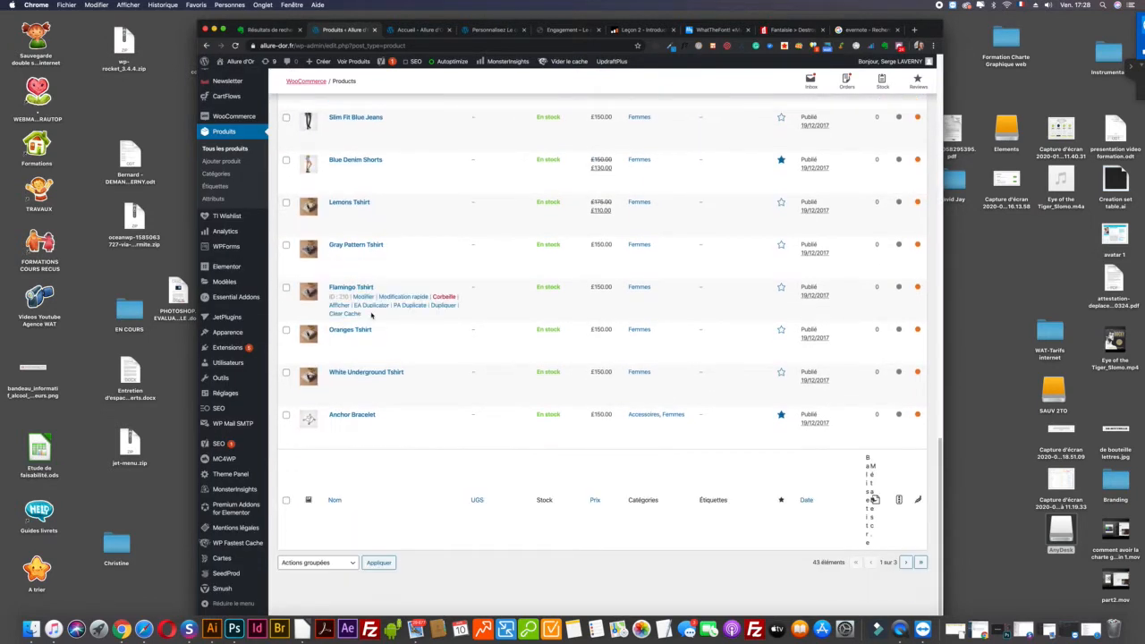
scroll(371, 314, up, 10)
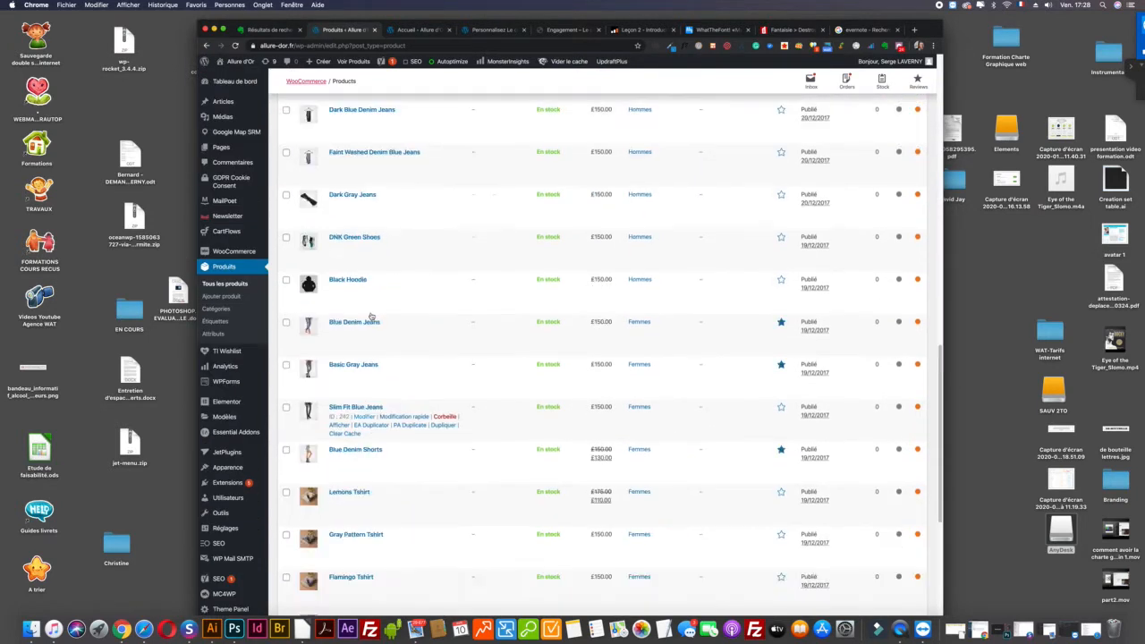
Step: Open the product categories page and review the add-category form and the existing categories
click(216, 310)
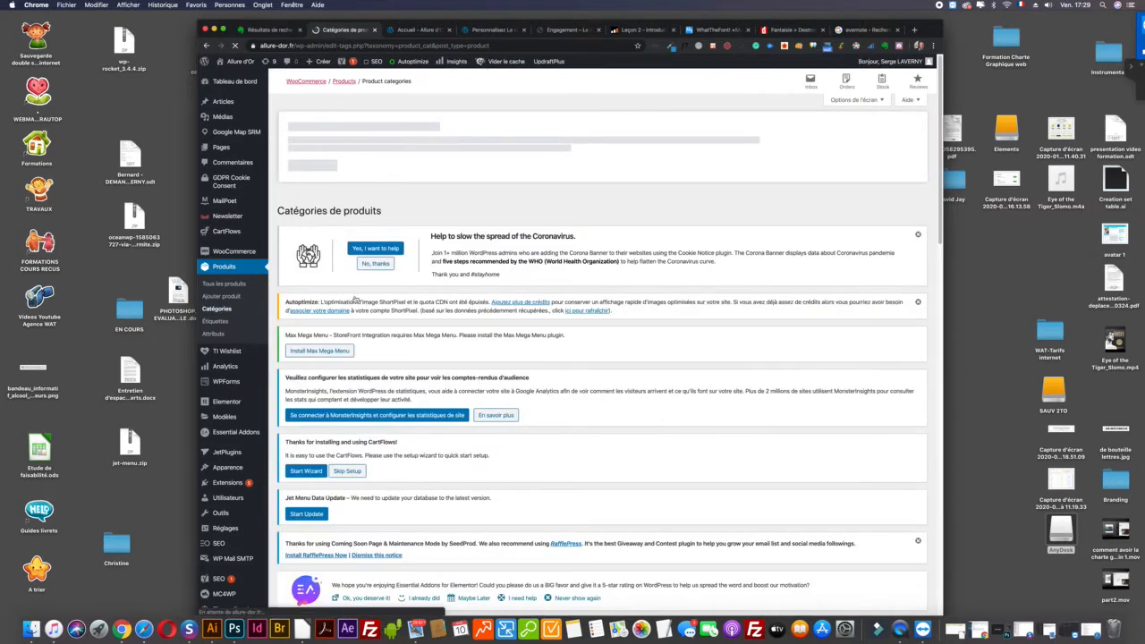
scroll(384, 300, down, 5)
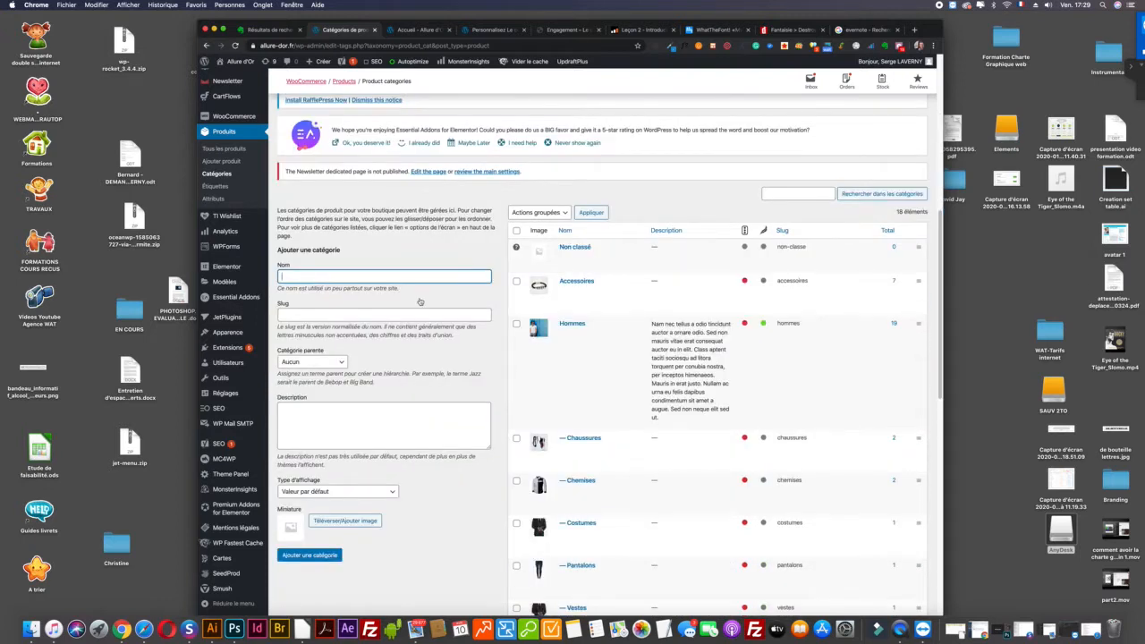
Step: Check the home page's Styles dropdown, and fill in a new product category named "Tous les jours" with the slug "tous-les-jours"
scroll(420, 302, down, 1)
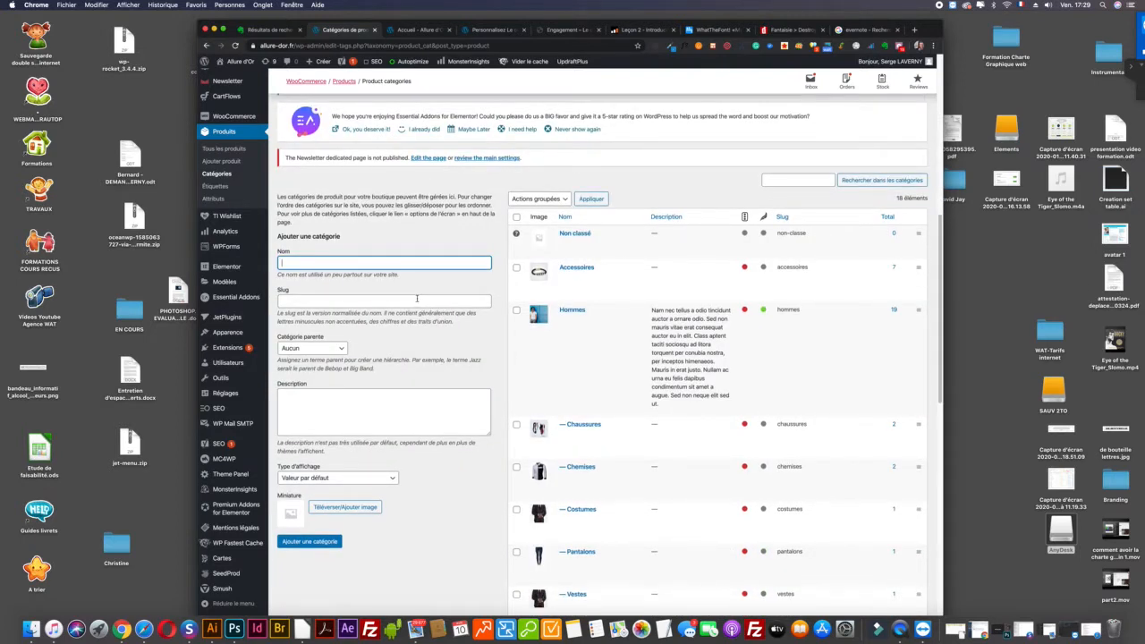
click(420, 31)
mouse_move(444, 191)
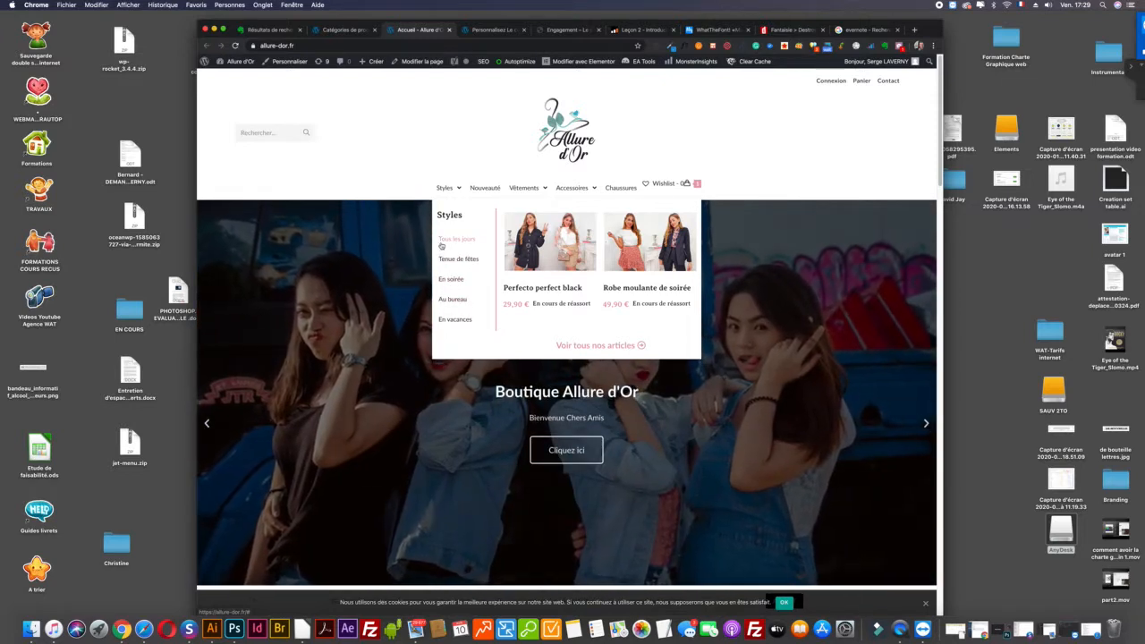
click(343, 29)
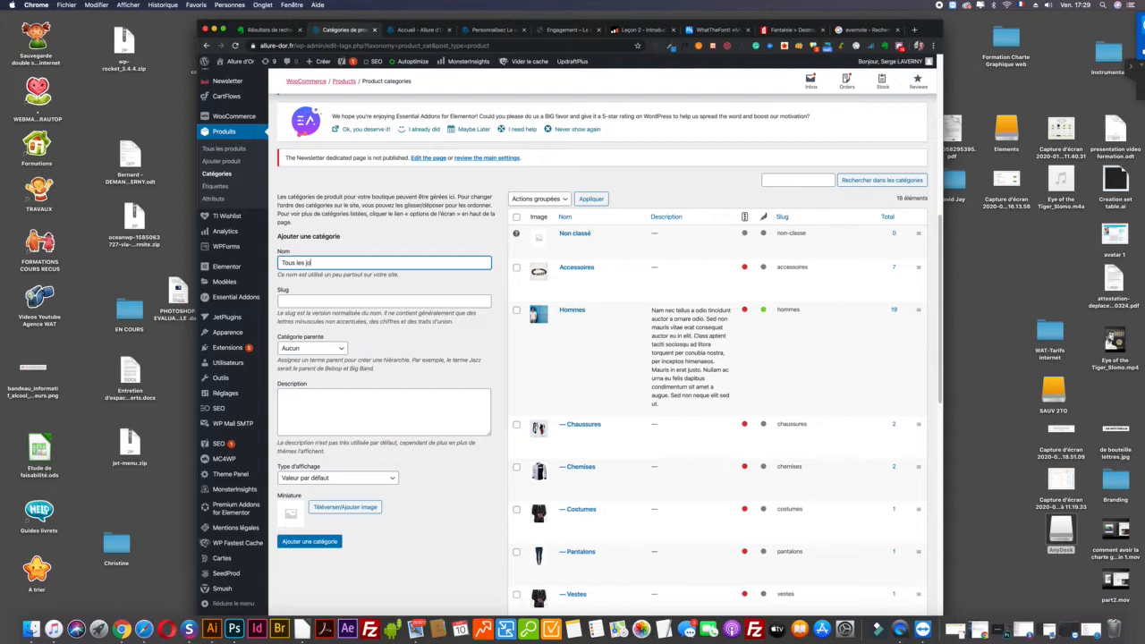
key(Tab)
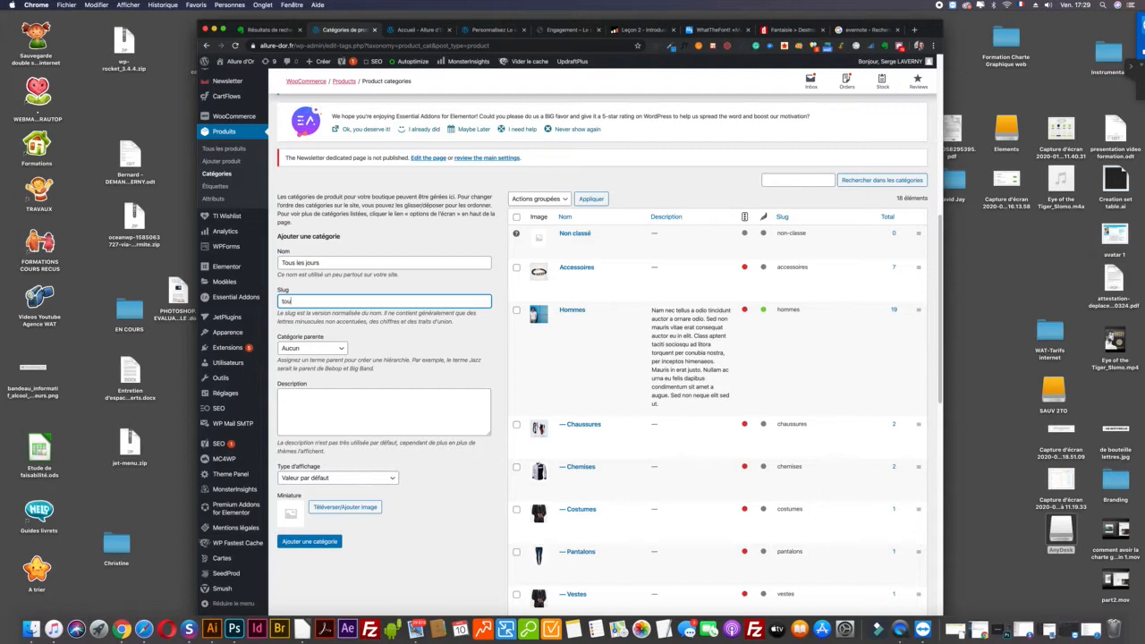
text(tous-les-jours)
click(323, 402)
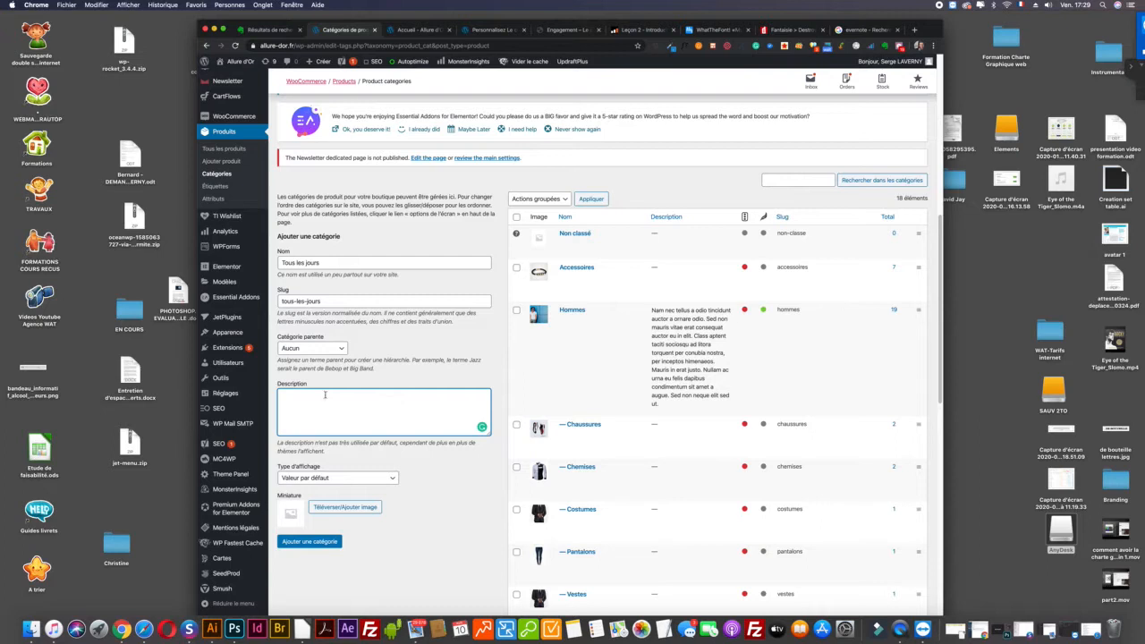
Step: Open the WordPress admin login page of vetement-femme-toulouse.fr (/wp-admin) in a new browser tab
click(470, 31)
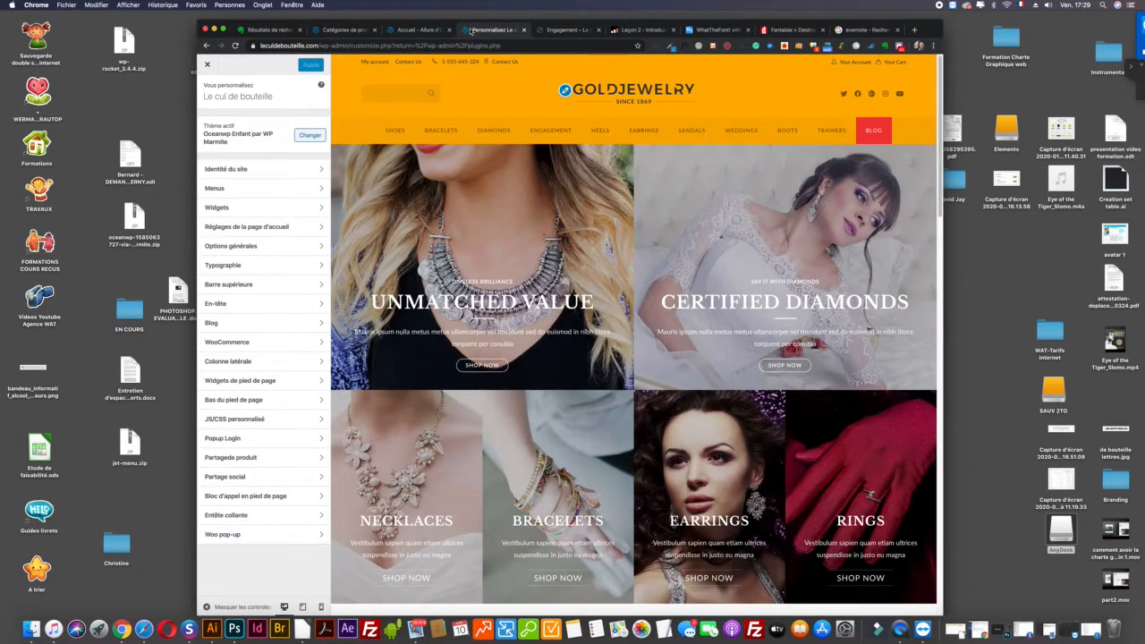
click(542, 30)
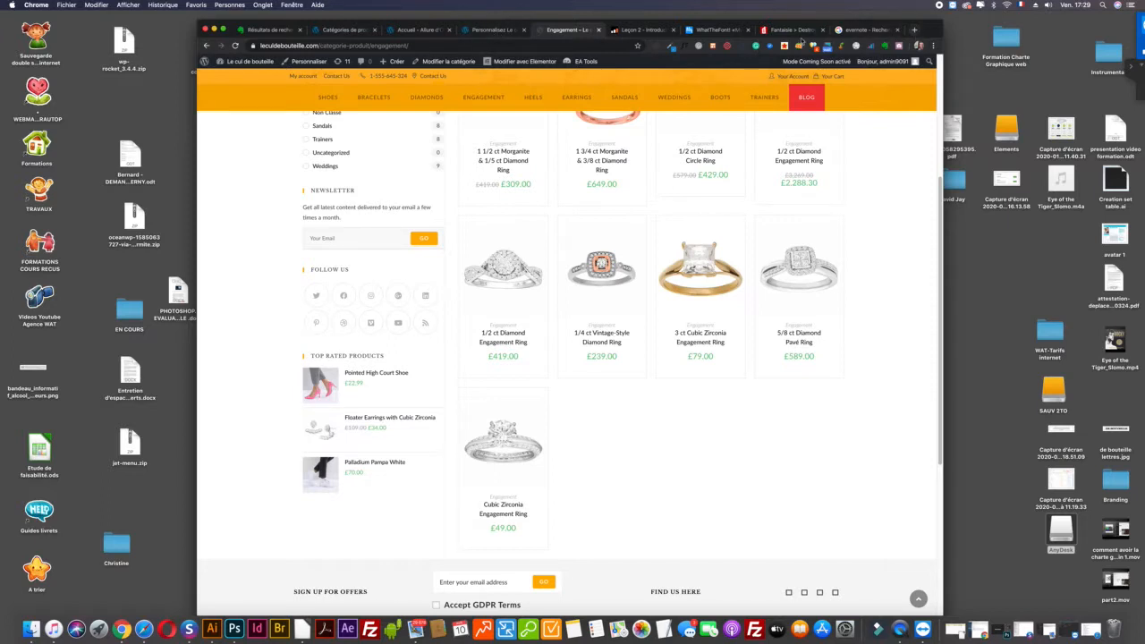
click(913, 30)
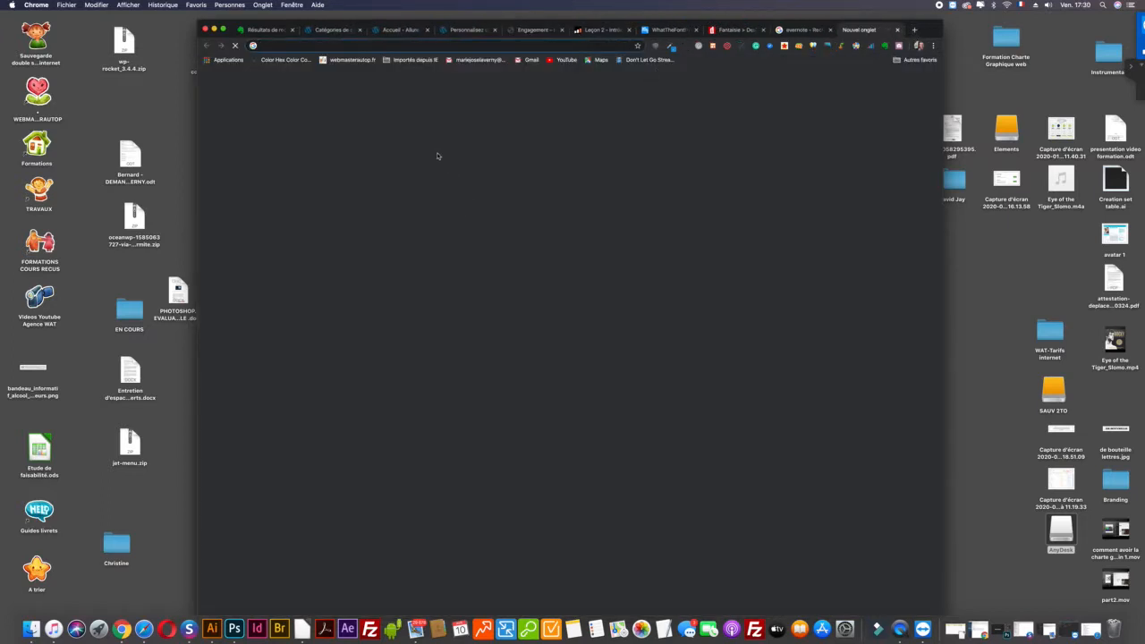
text(vet)
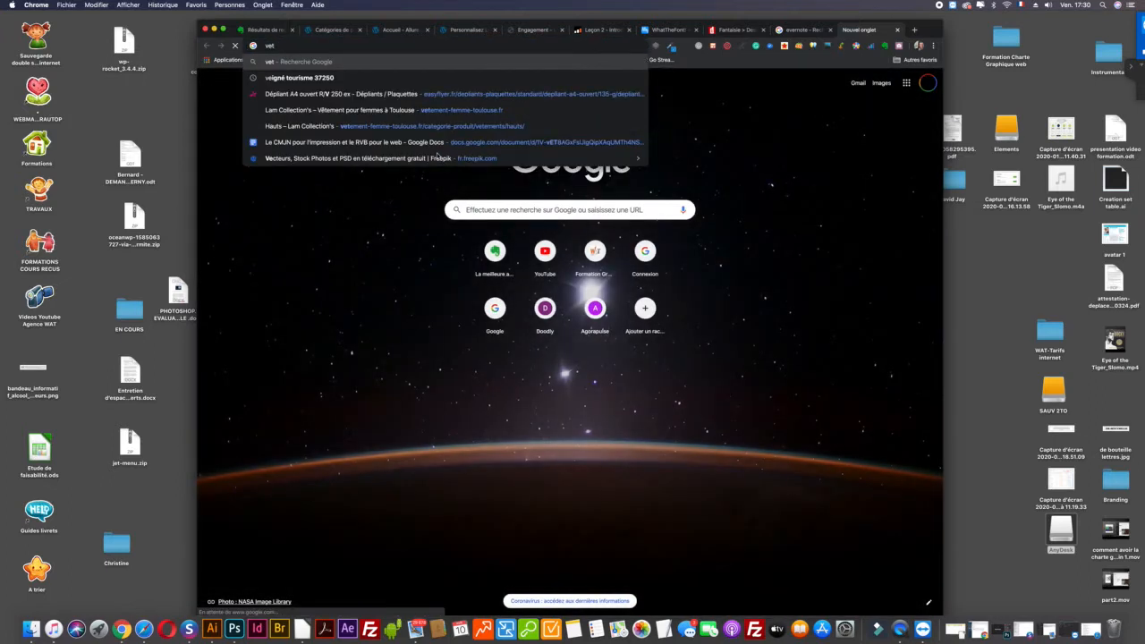
key(Down)
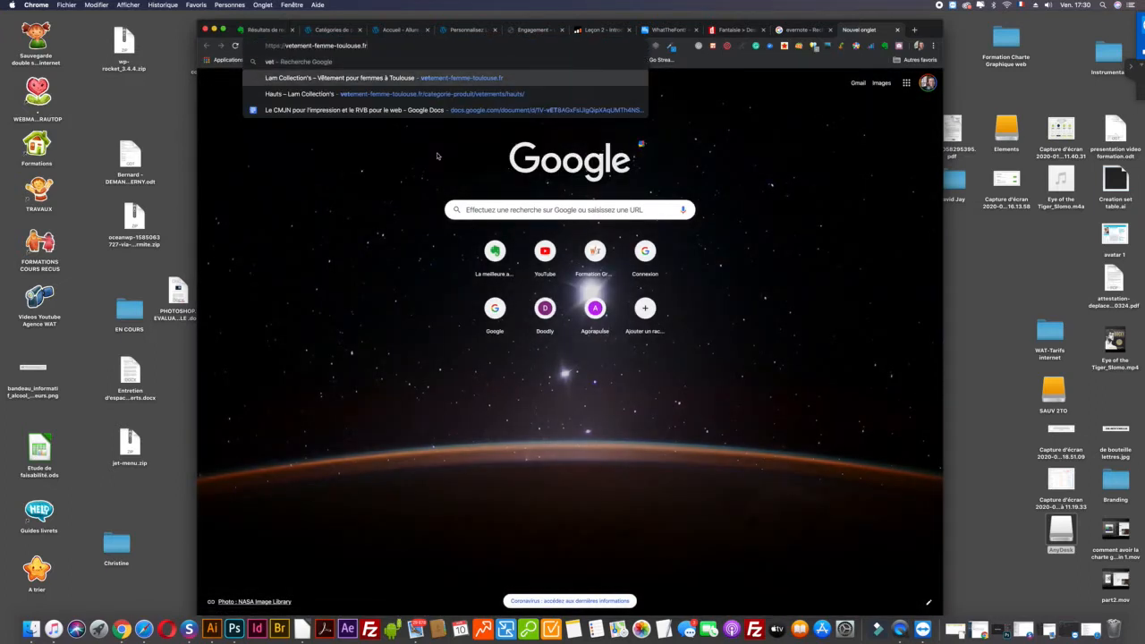
text(/w)
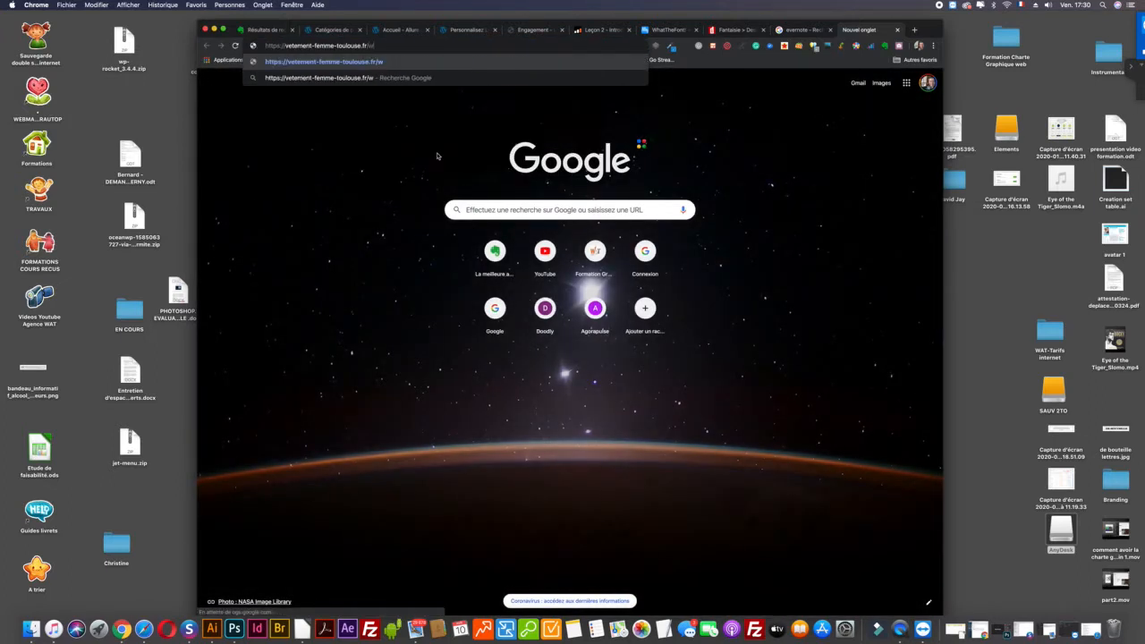
text(p-adm)
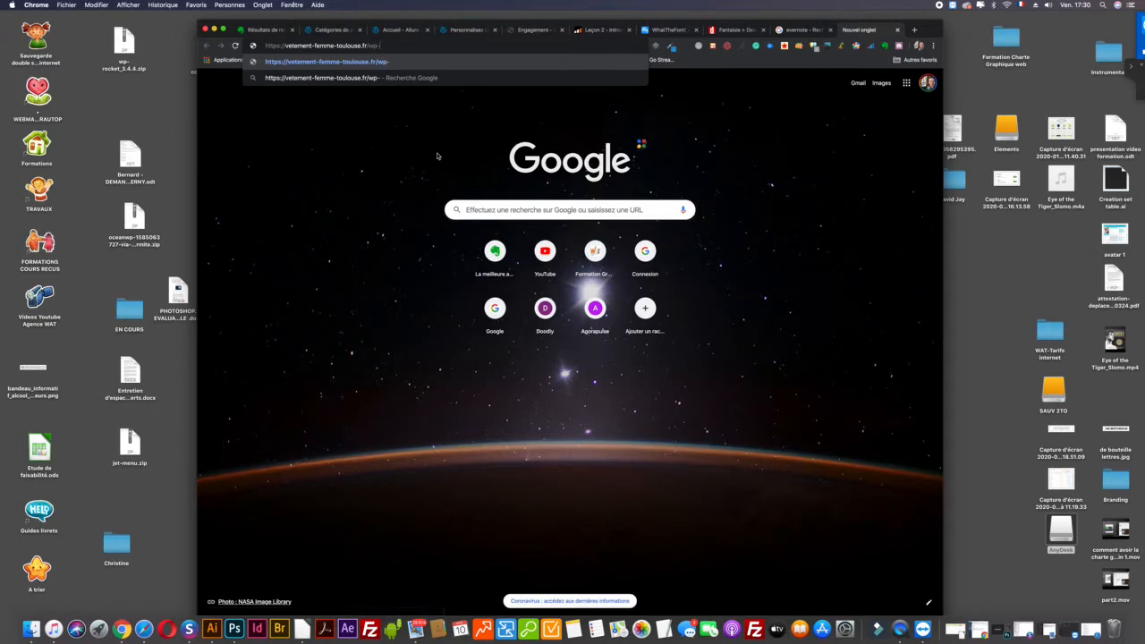
text(in)
key(Return)
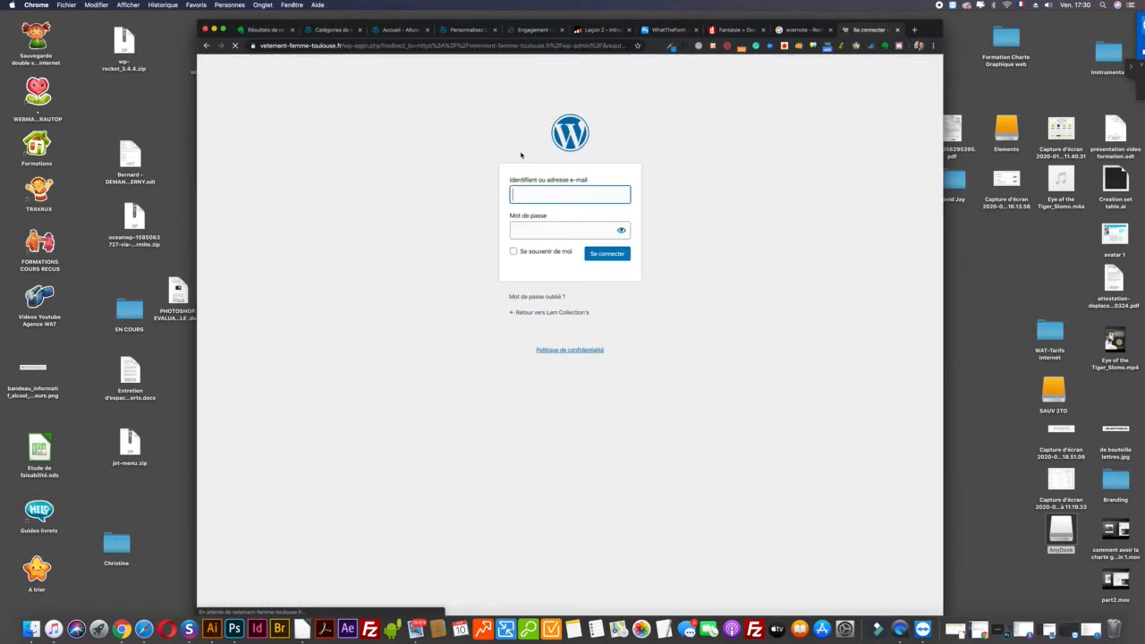
Step: Try a saved username in the login form, and search the Evernote notes for "lam" to find the shop's credentials
click(531, 209)
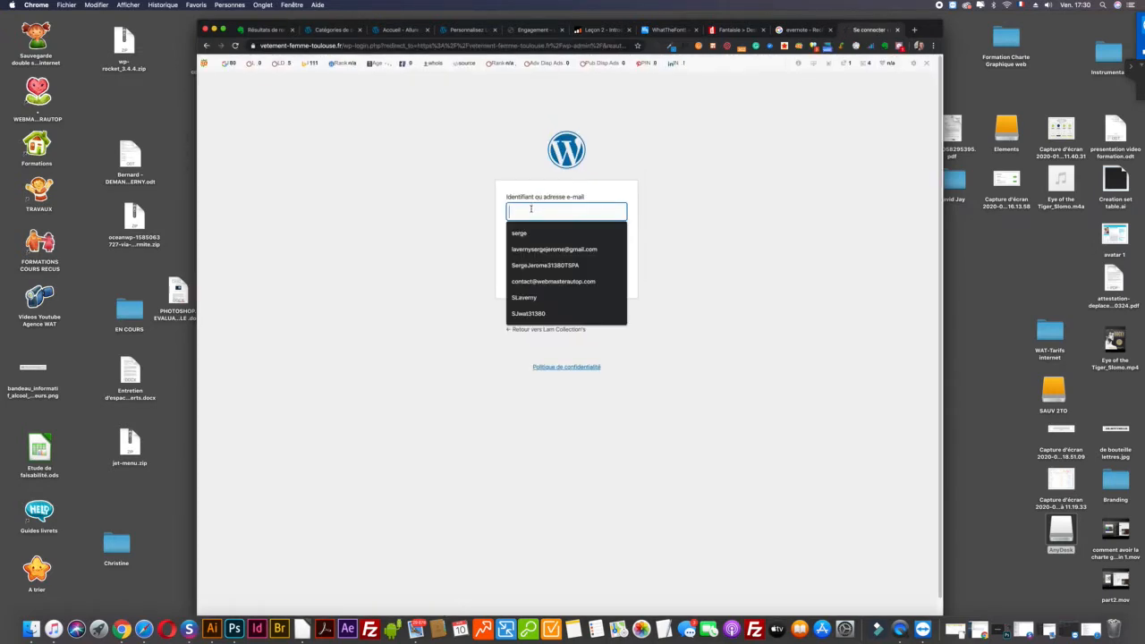
click(536, 266)
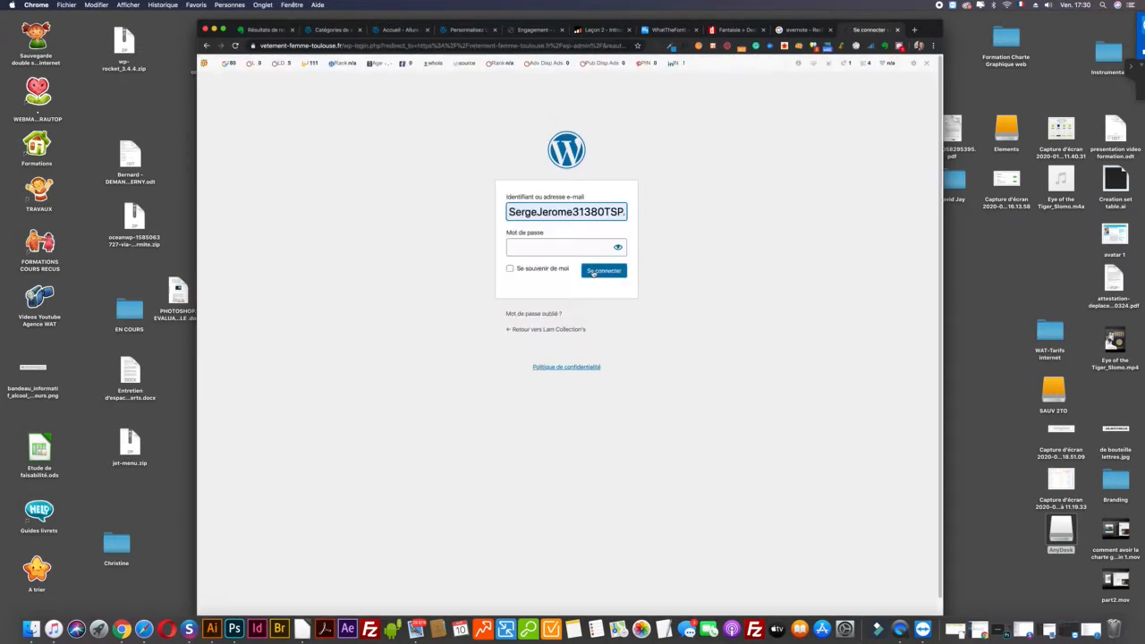
click(268, 31)
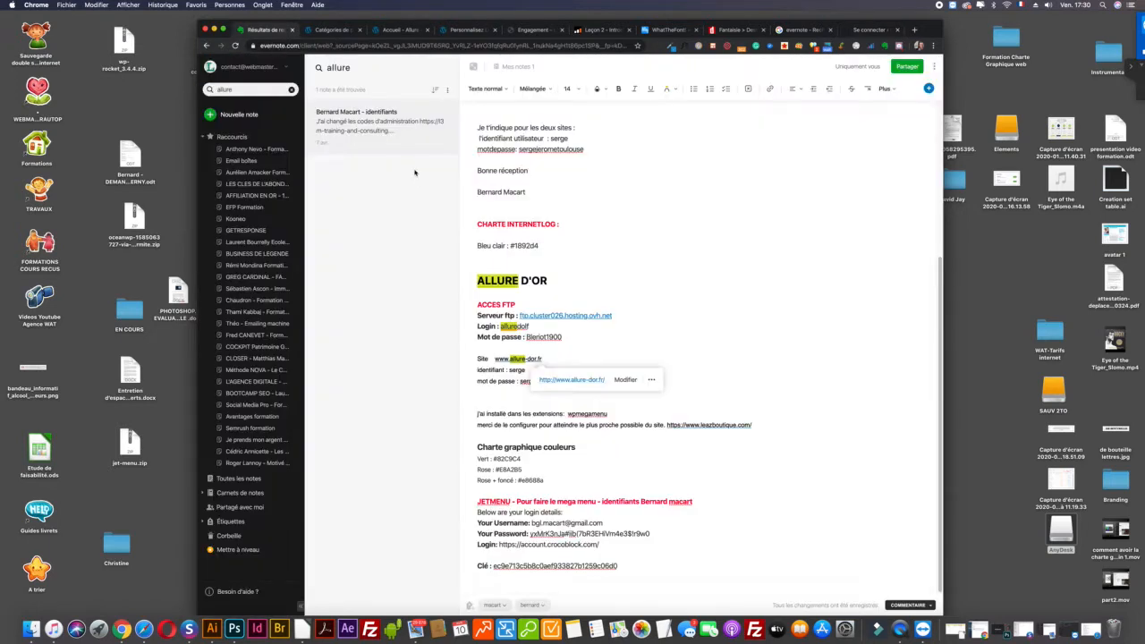
click(240, 91)
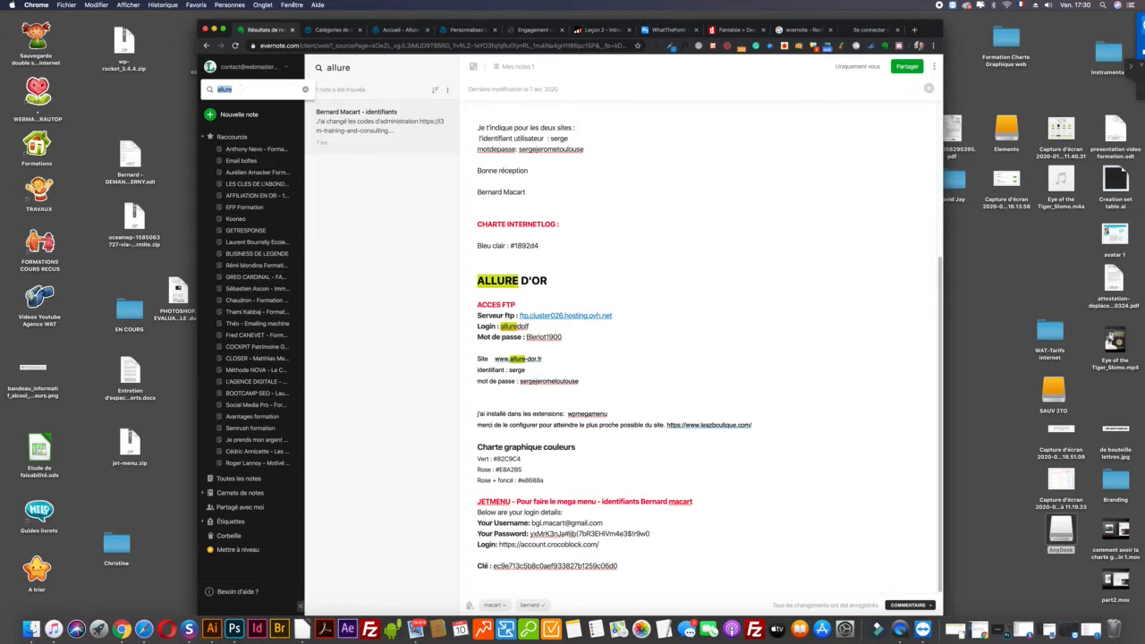
key(BackSpace)
text(lam)
key(Return)
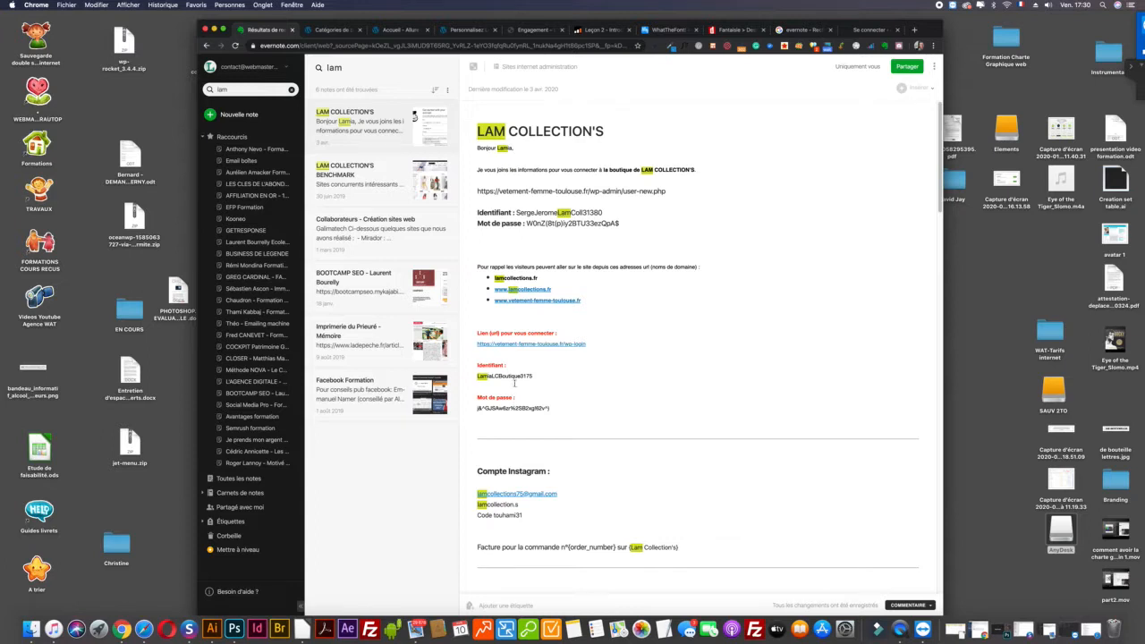
Step: Copy the shop's username from the LAM COLLECTION'S note and replace the username in the WordPress login form with it
drag(544, 373, 463, 377)
key(super+c)
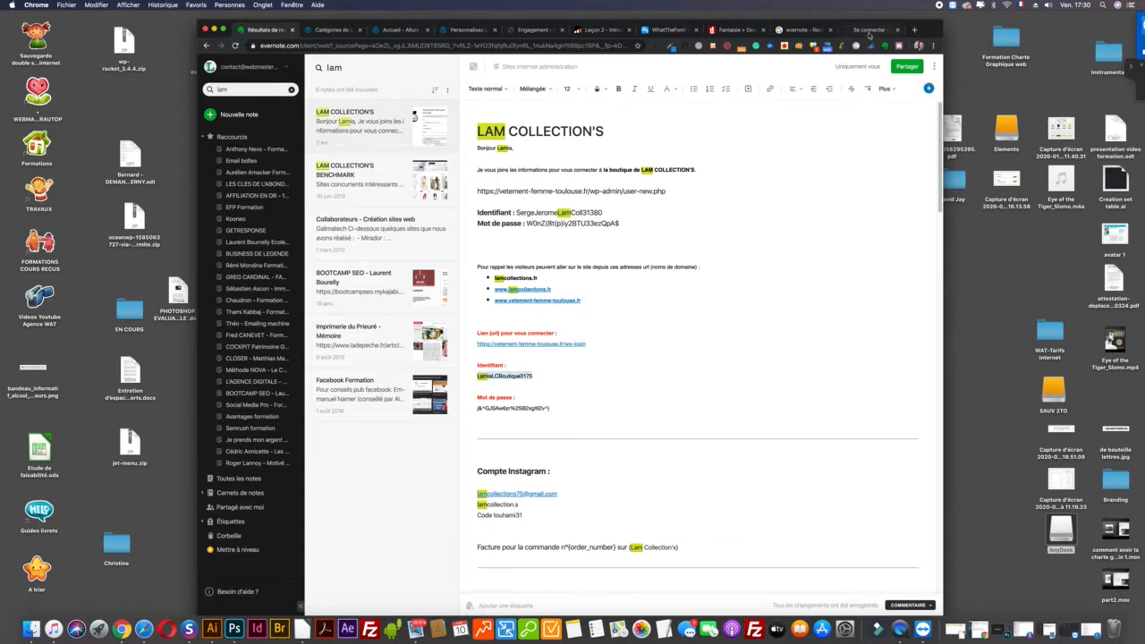
click(867, 30)
key(super+a)
key(super+v)
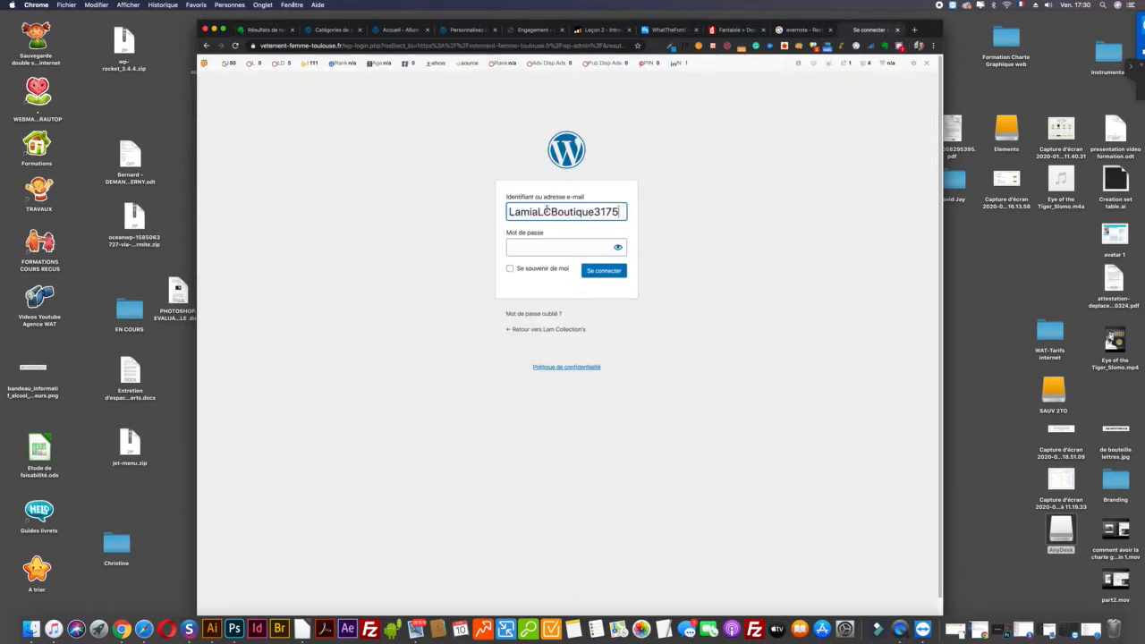
Step: Copy the account password from the note into the login form's password field, enable "Se souvenir de moi" and log in
click(259, 30)
triple_click(487, 410)
click(863, 30)
key(Tab)
key(super+v)
click(510, 269)
click(603, 270)
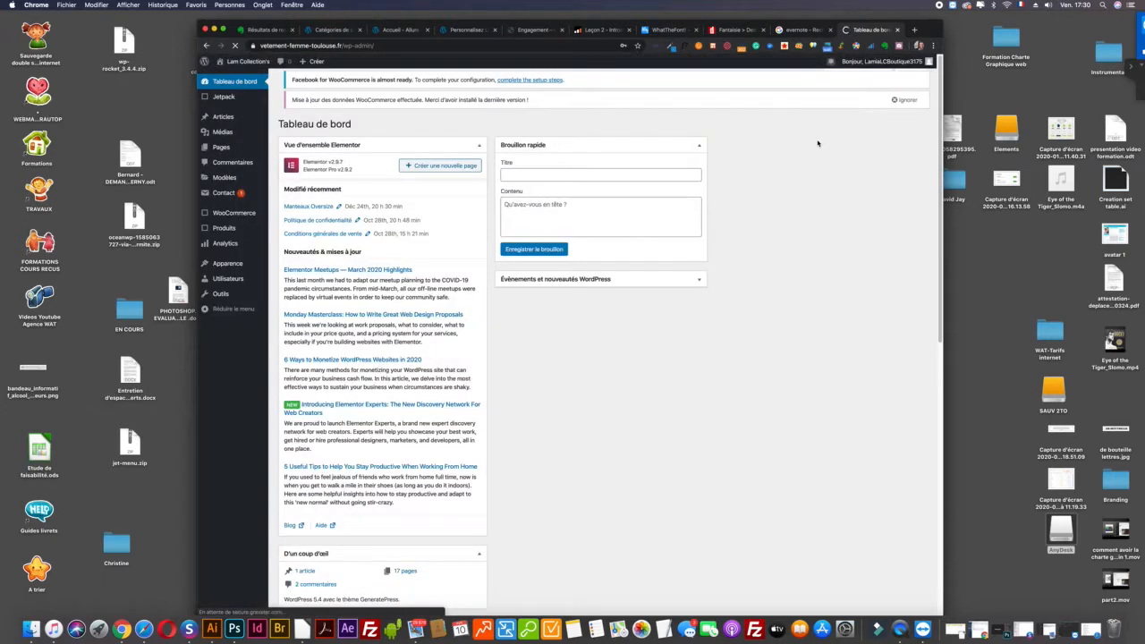
Step: Open the Chaussures product category for editing and deactivate the SEObar for this domain
mouse_move(230, 231)
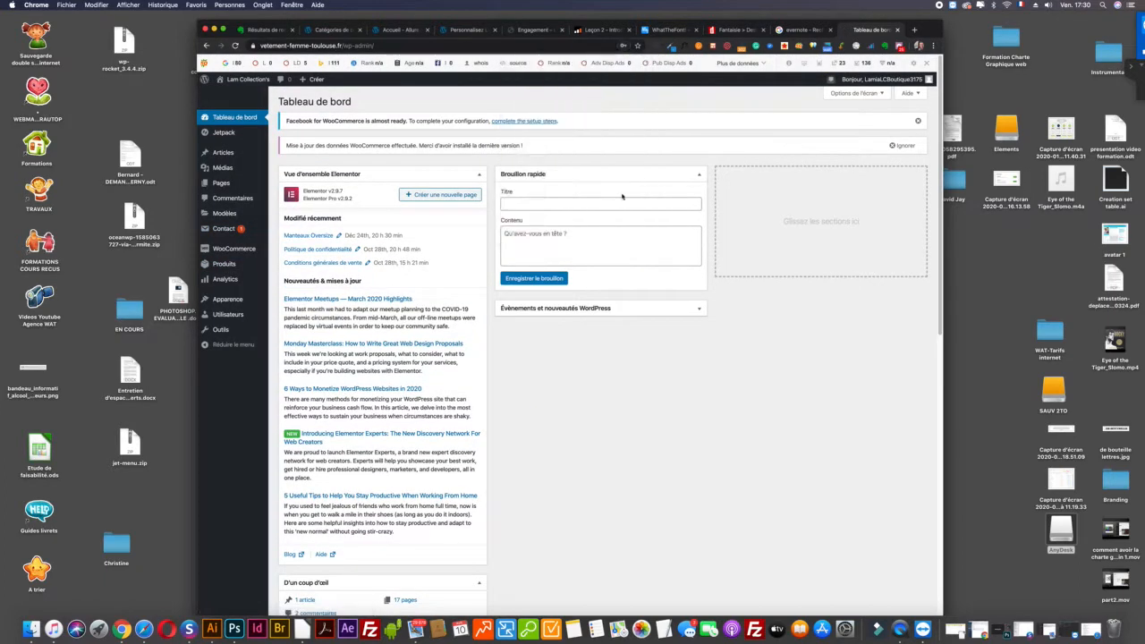
mouse_move(224, 257)
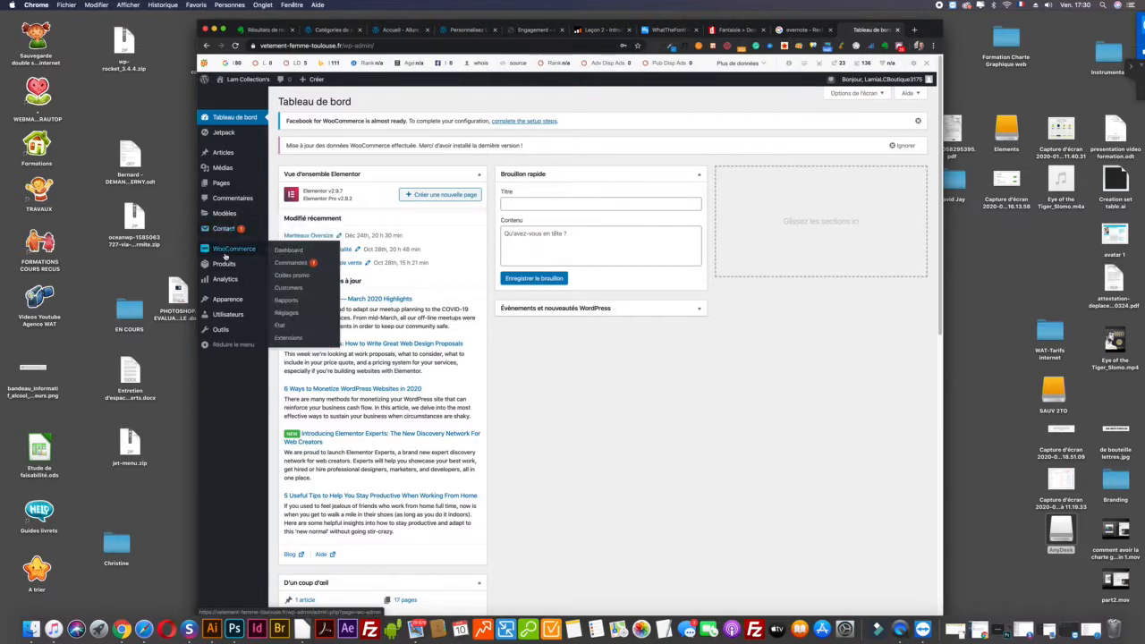
click(289, 293)
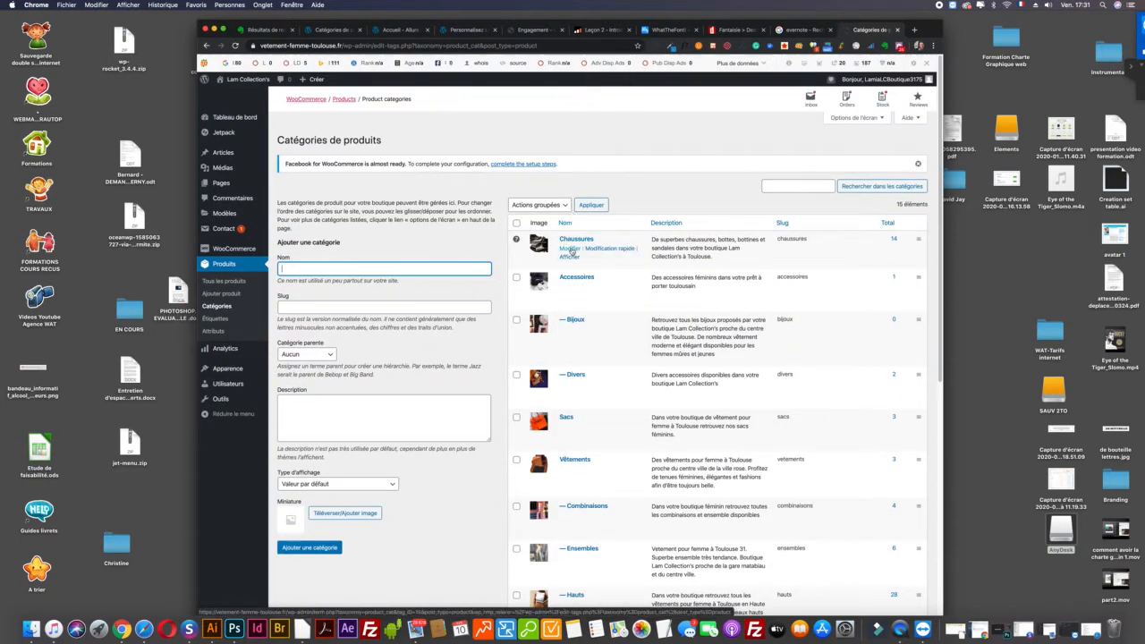
click(569, 248)
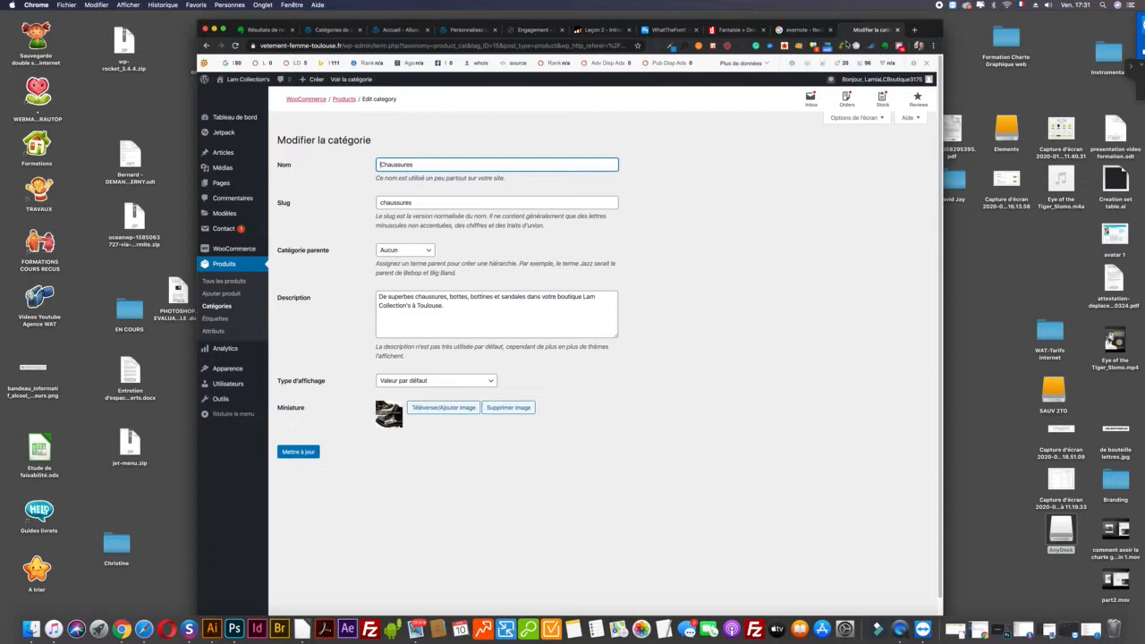
click(926, 64)
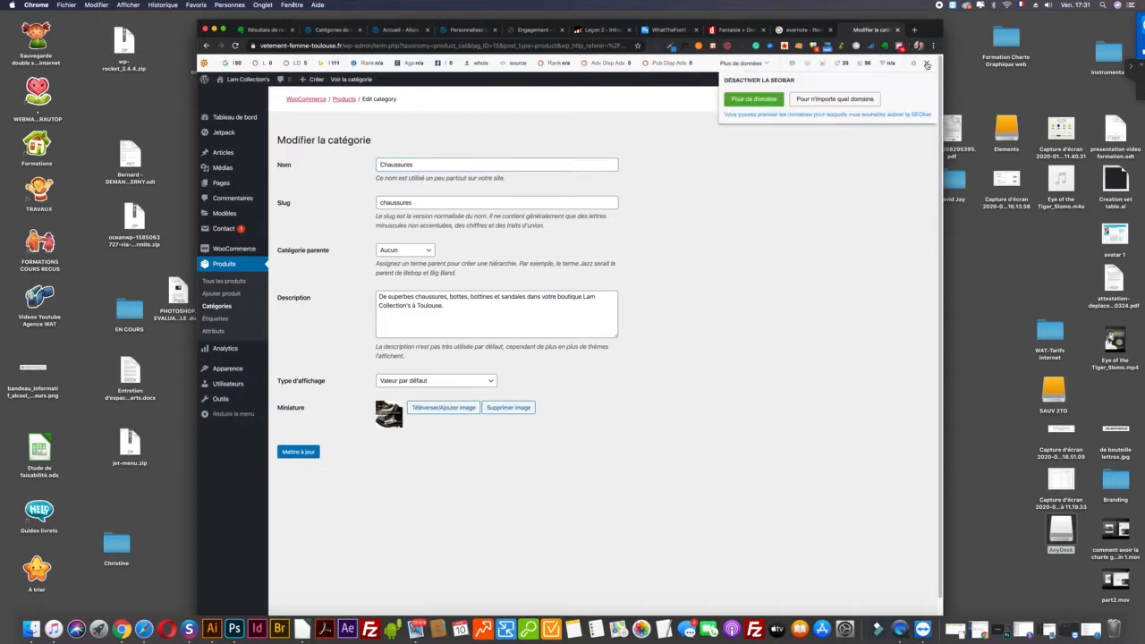
click(764, 99)
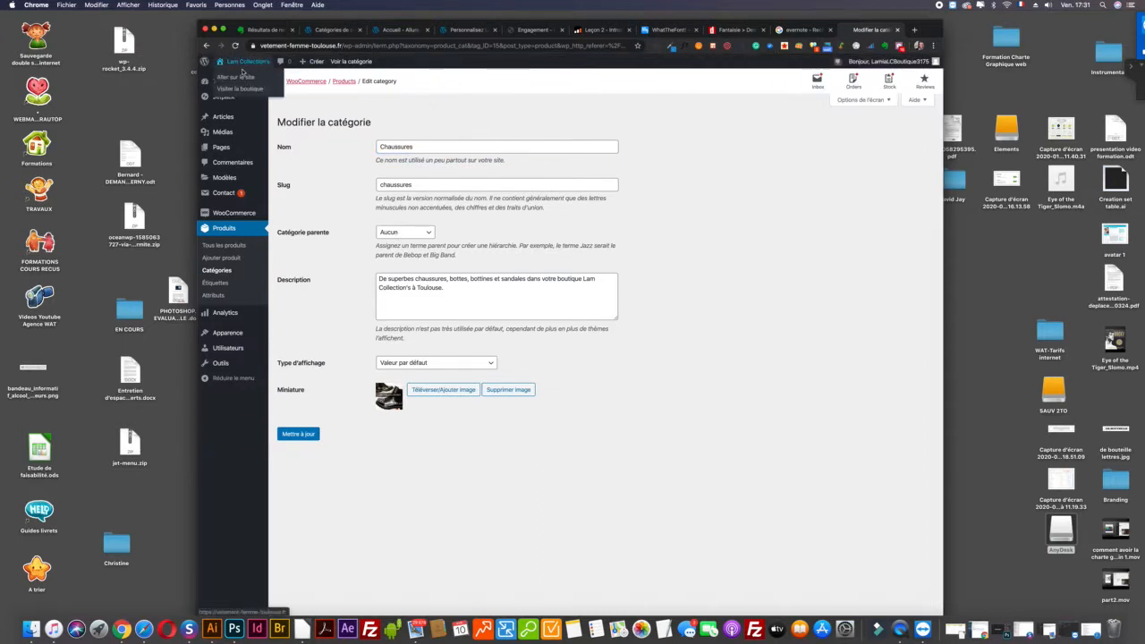
Step: Open the Lam Collection's home page in a new tab and compare its Vêtements dropdown with the category admin page
right_click(244, 80)
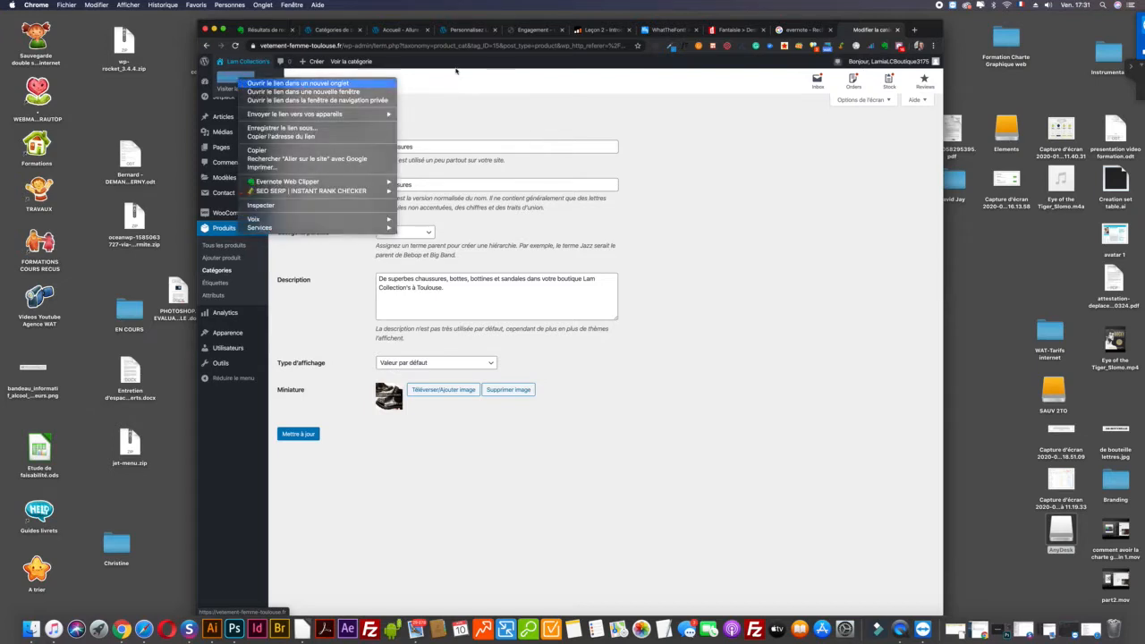
click(301, 83)
click(873, 31)
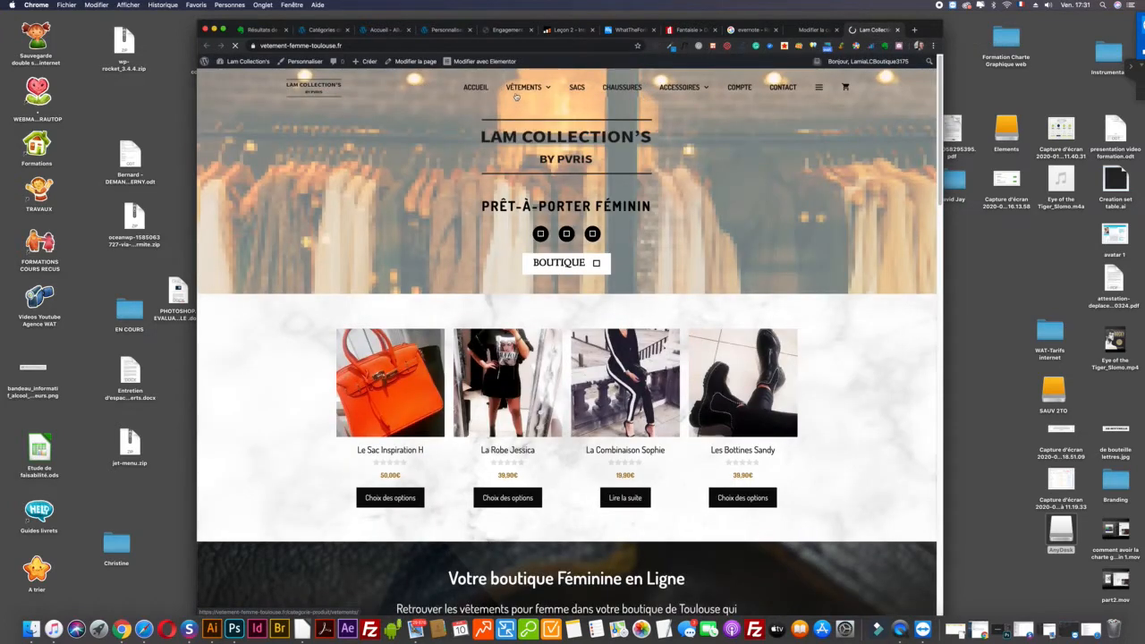
click(815, 28)
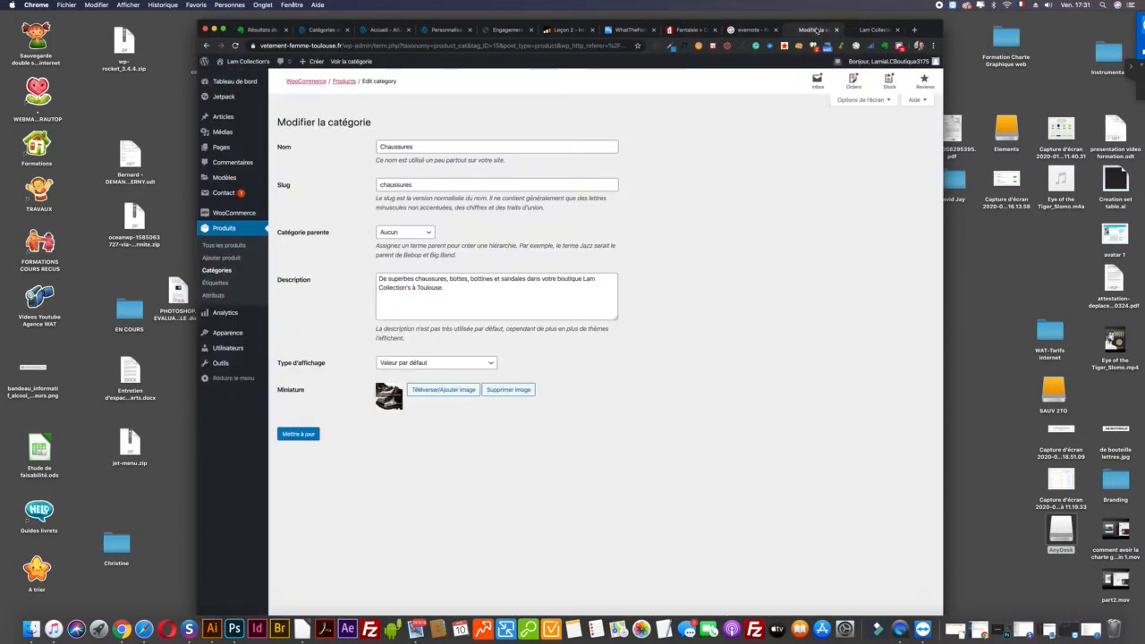
click(869, 29)
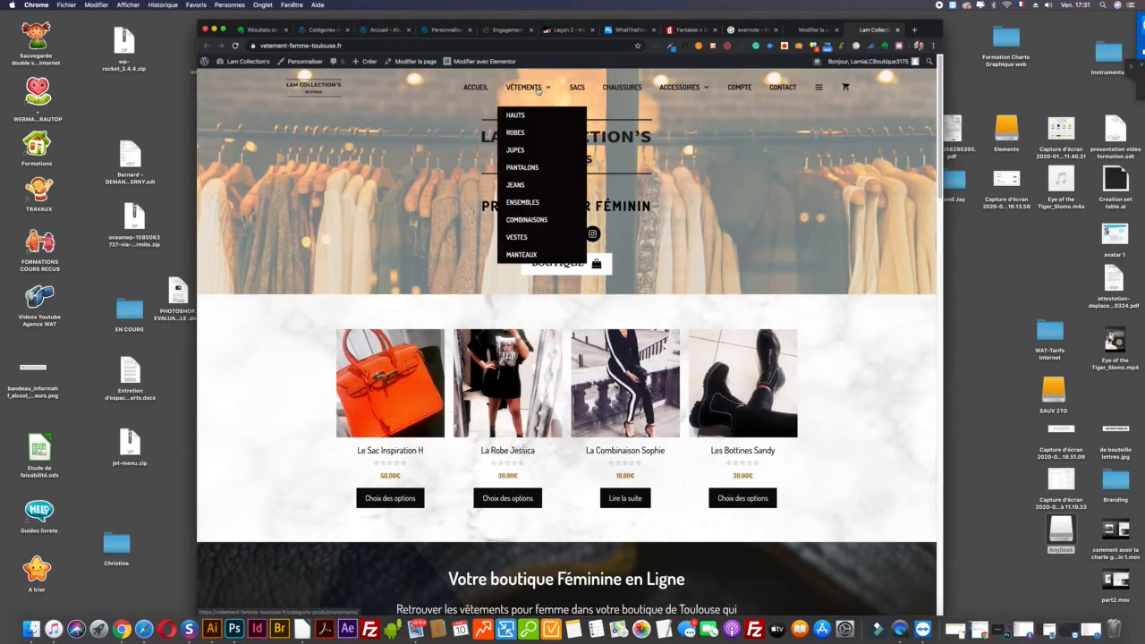
click(812, 29)
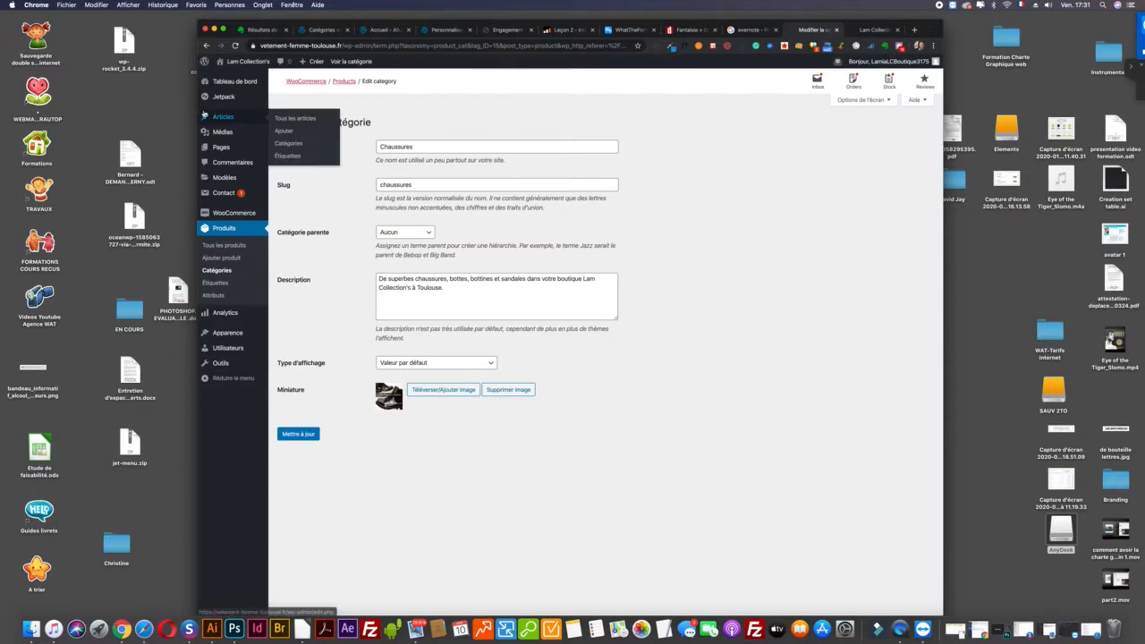
Step: Return to the product categories list and open the Vêtements category to examine its name, slug, parent, description and thumbnail
click(345, 82)
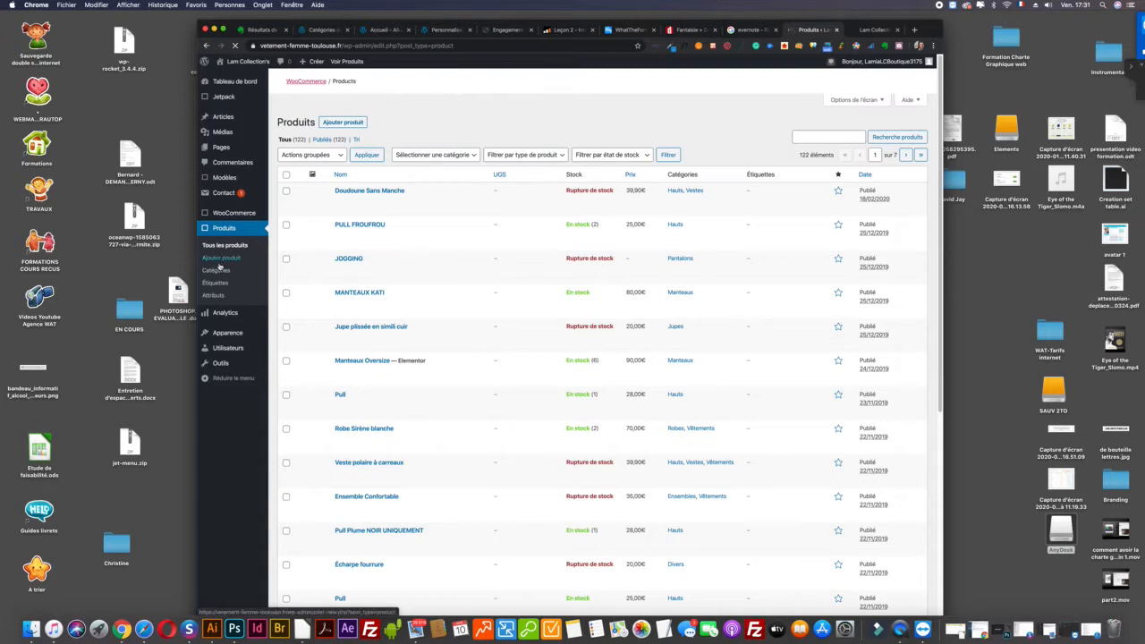
click(217, 271)
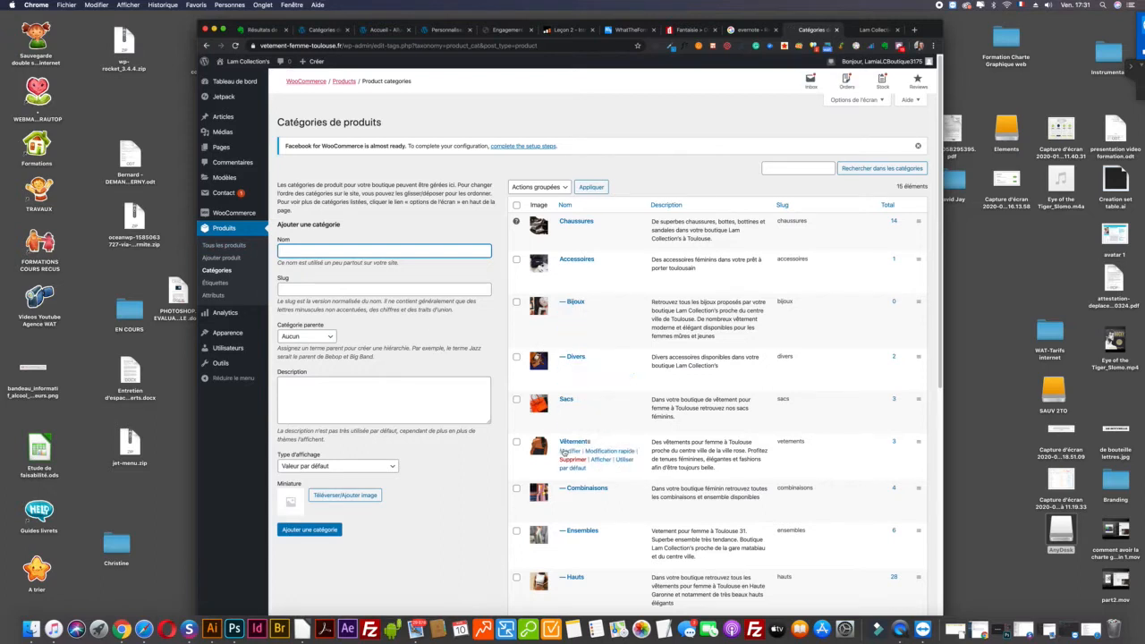
click(570, 451)
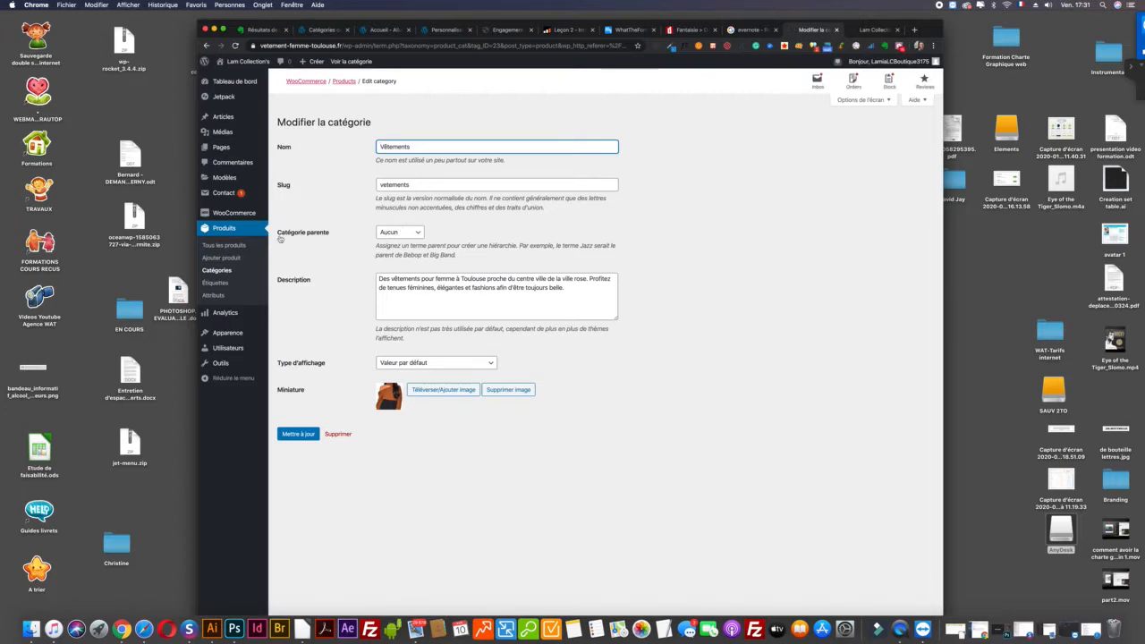
Step: Look at the Vêtements dropdown on the Lam Collection's home page and return to its category edit page
click(869, 30)
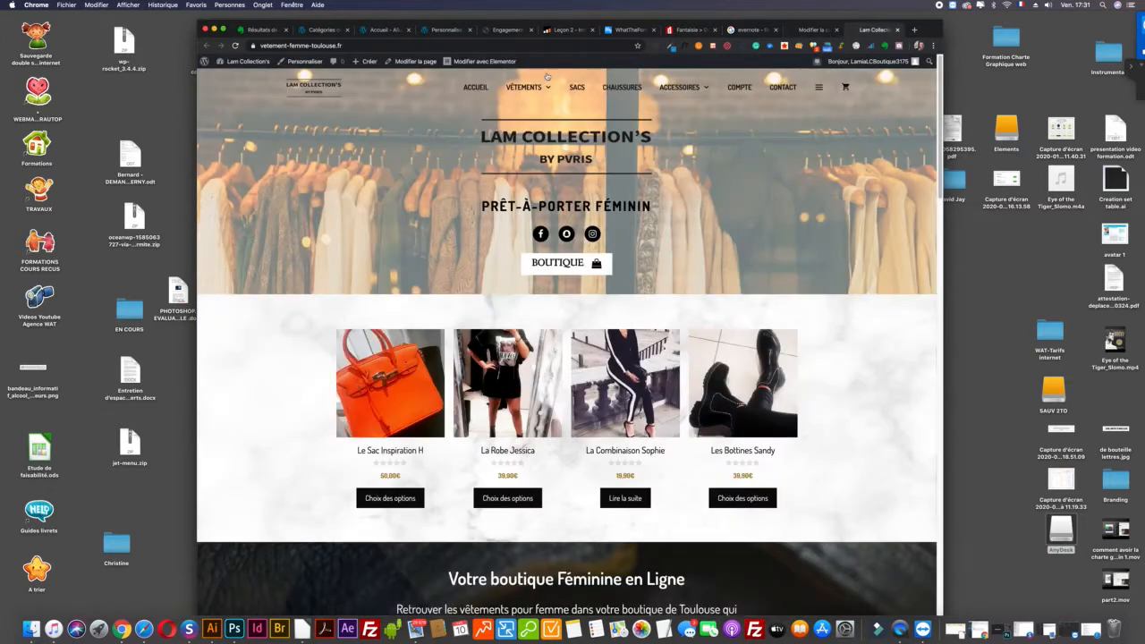
mouse_move(523, 87)
click(813, 30)
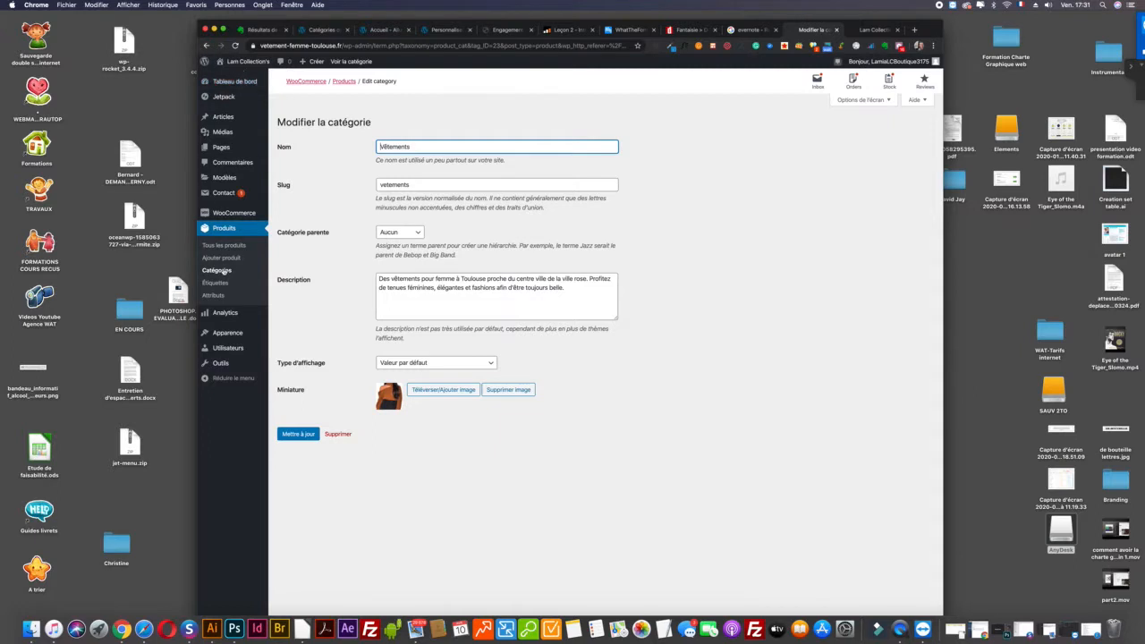
Step: Open the Hauts category from the Lam Collection's product categories list and check its parent category
click(218, 271)
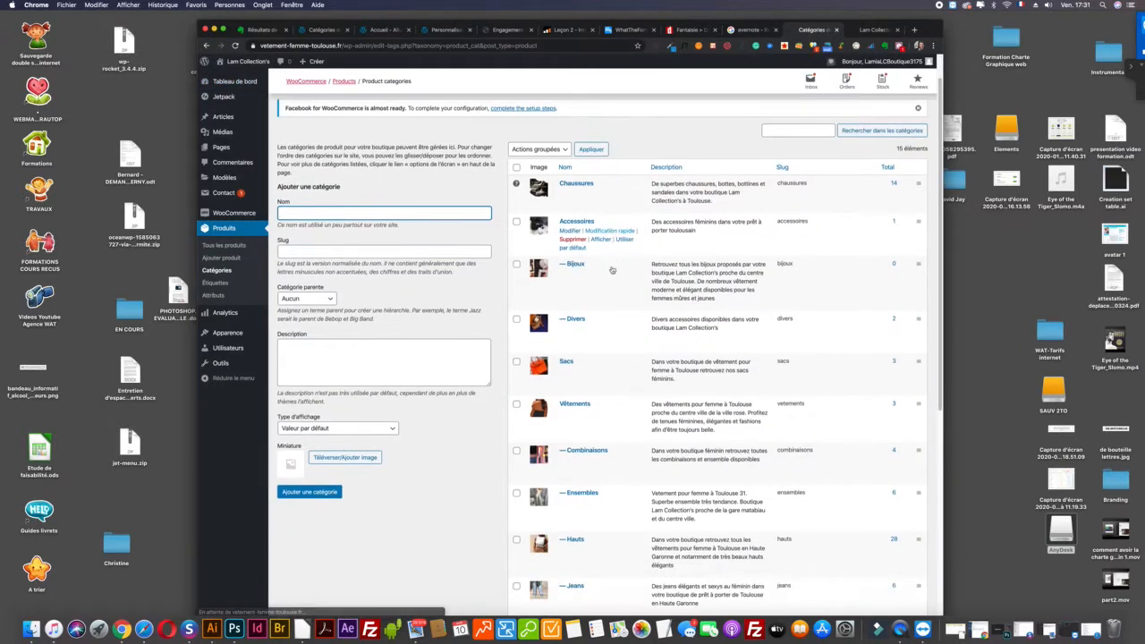
scroll(591, 331, down, 1)
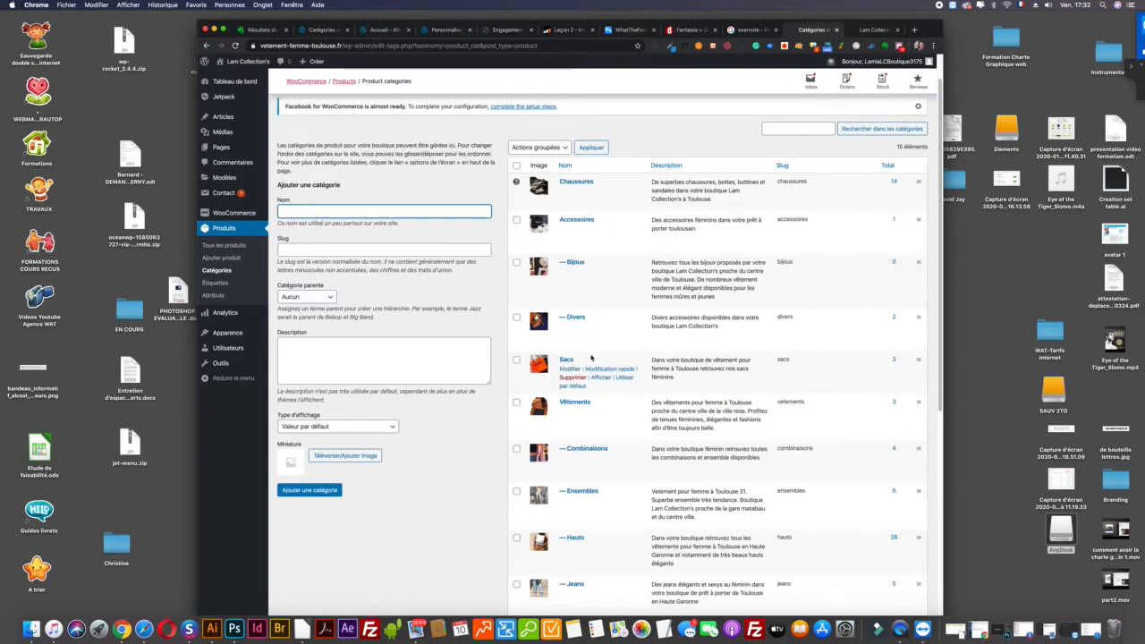
click(569, 515)
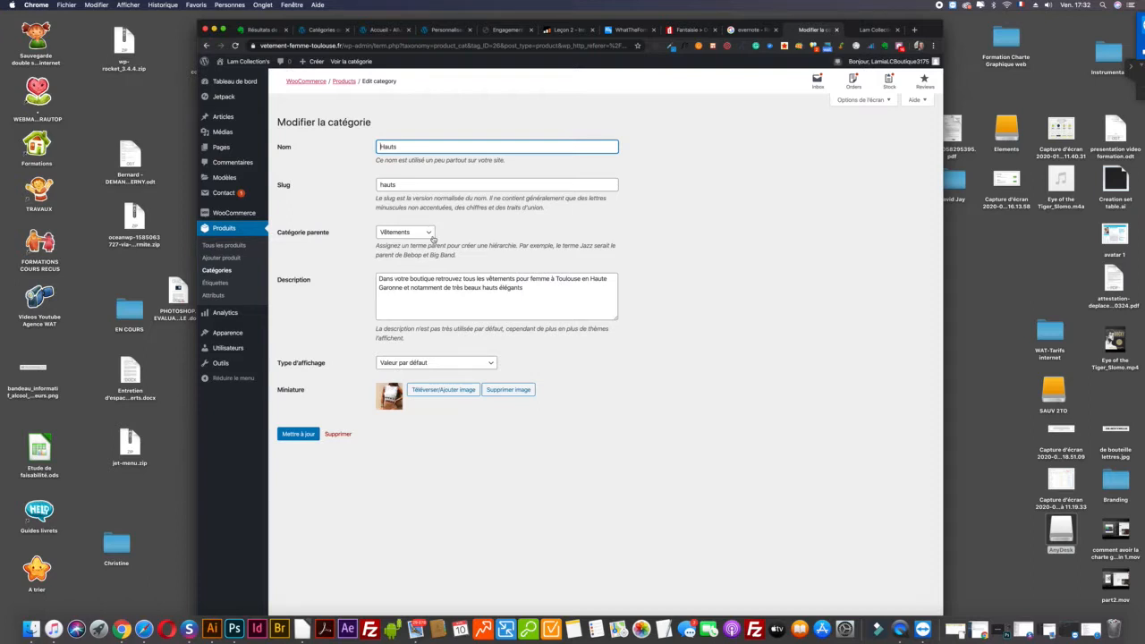
click(432, 236)
click(432, 235)
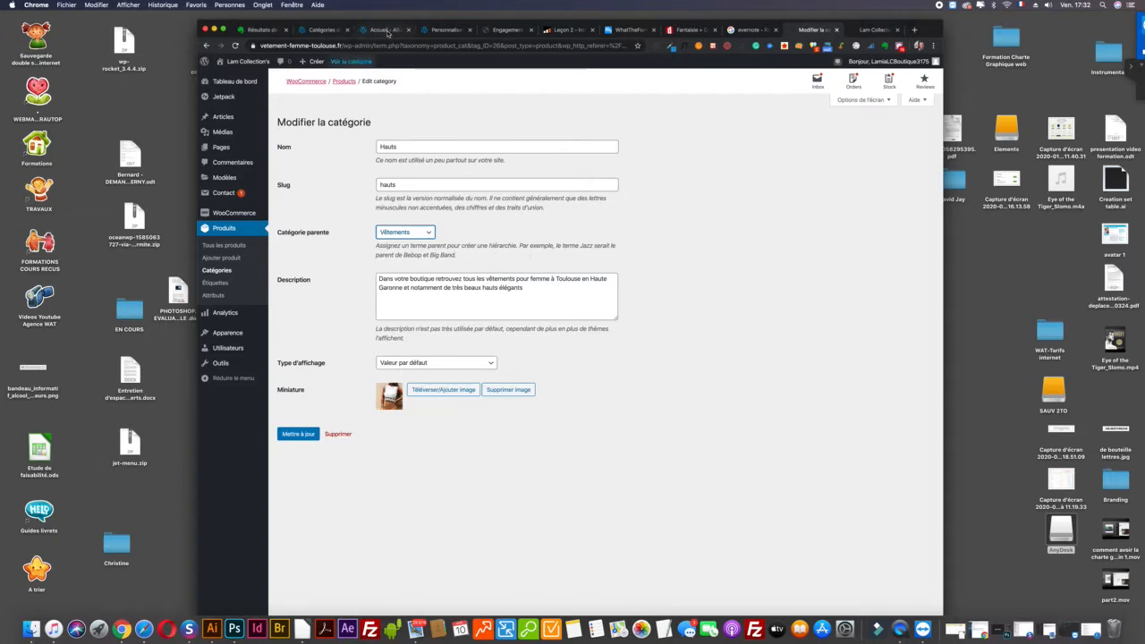
Step: Compare the parent category options in Allure d'Or's new category form with the Styles dropdown on its home page
click(387, 33)
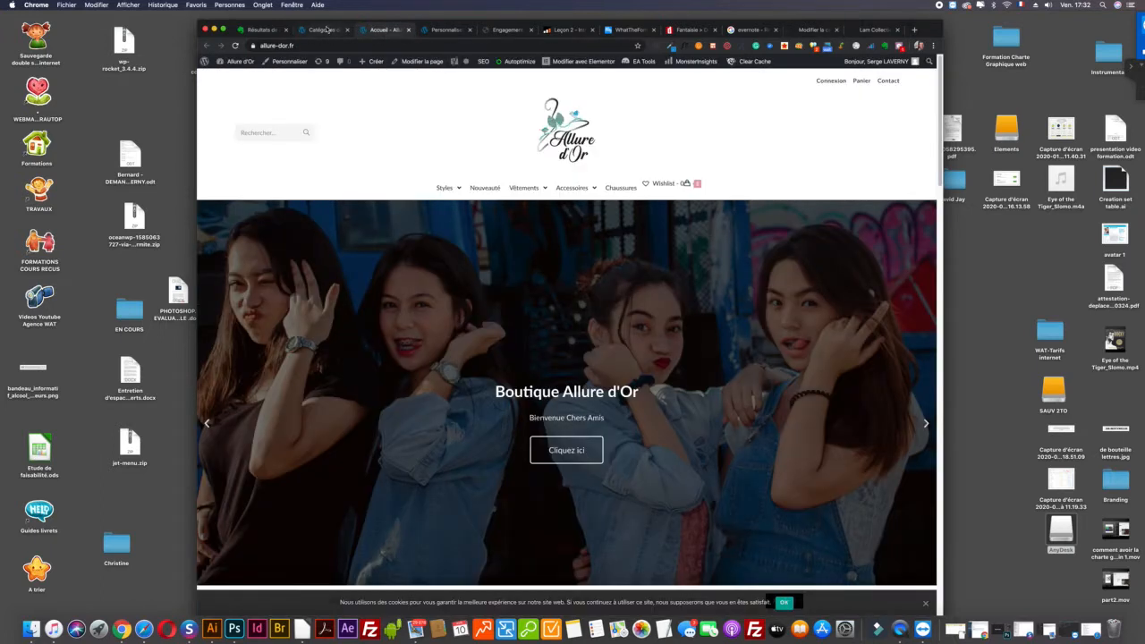
click(329, 30)
click(298, 349)
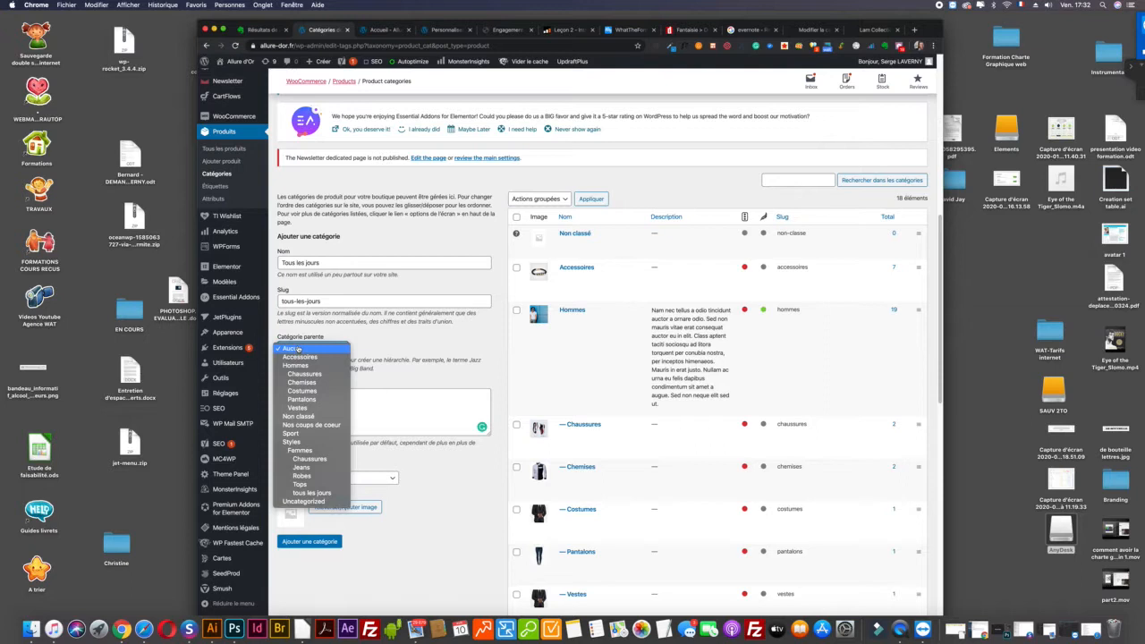
click(298, 349)
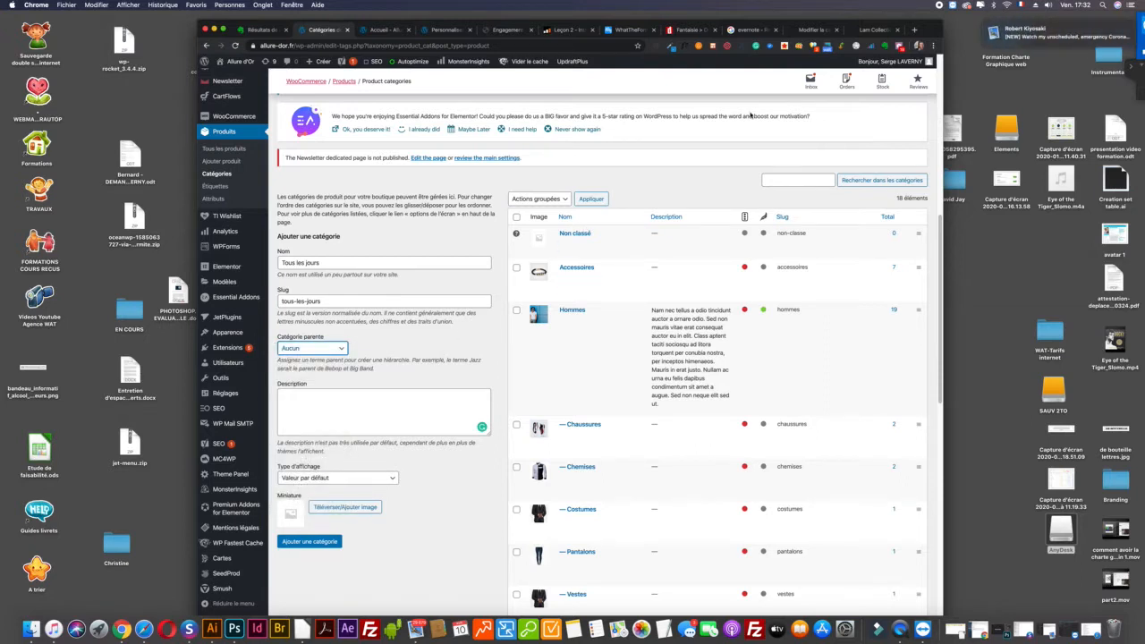
click(382, 30)
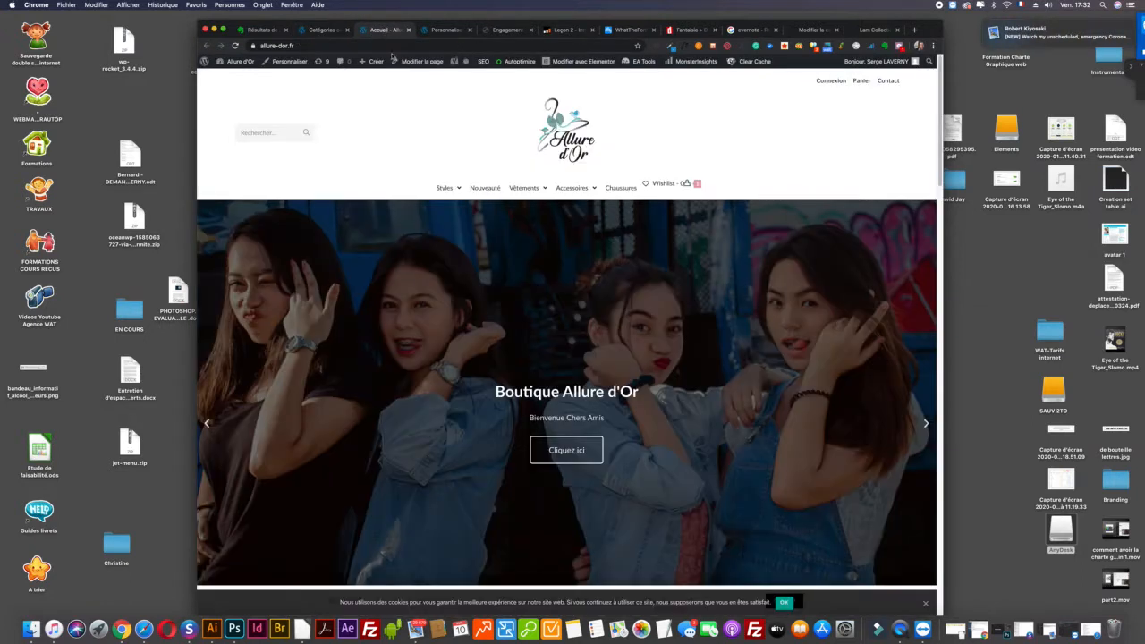
mouse_move(448, 185)
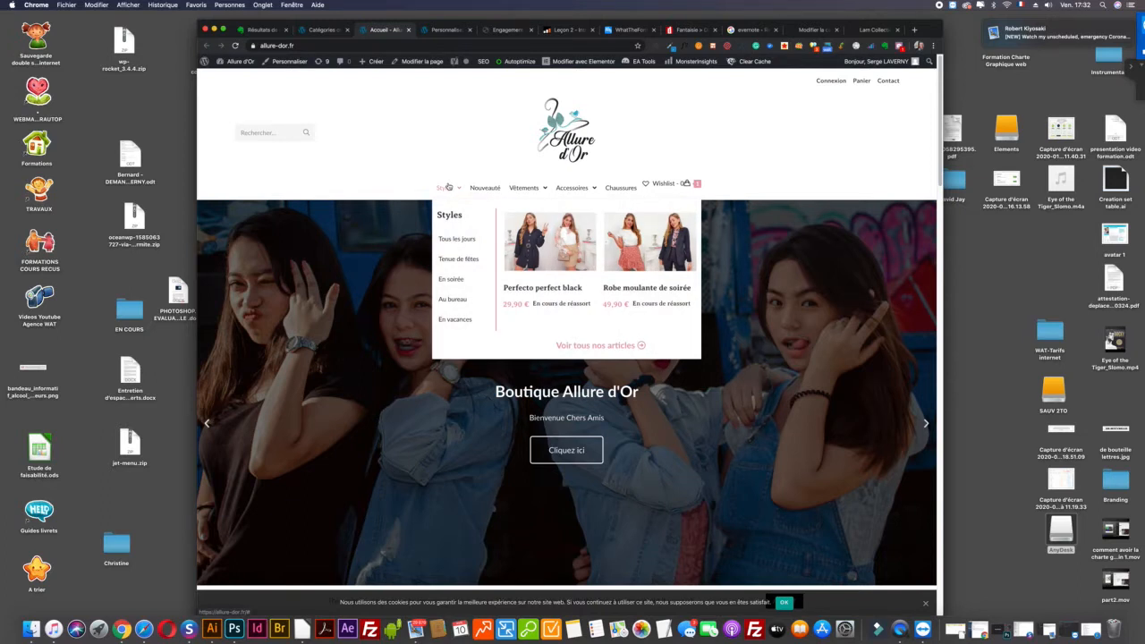
click(322, 29)
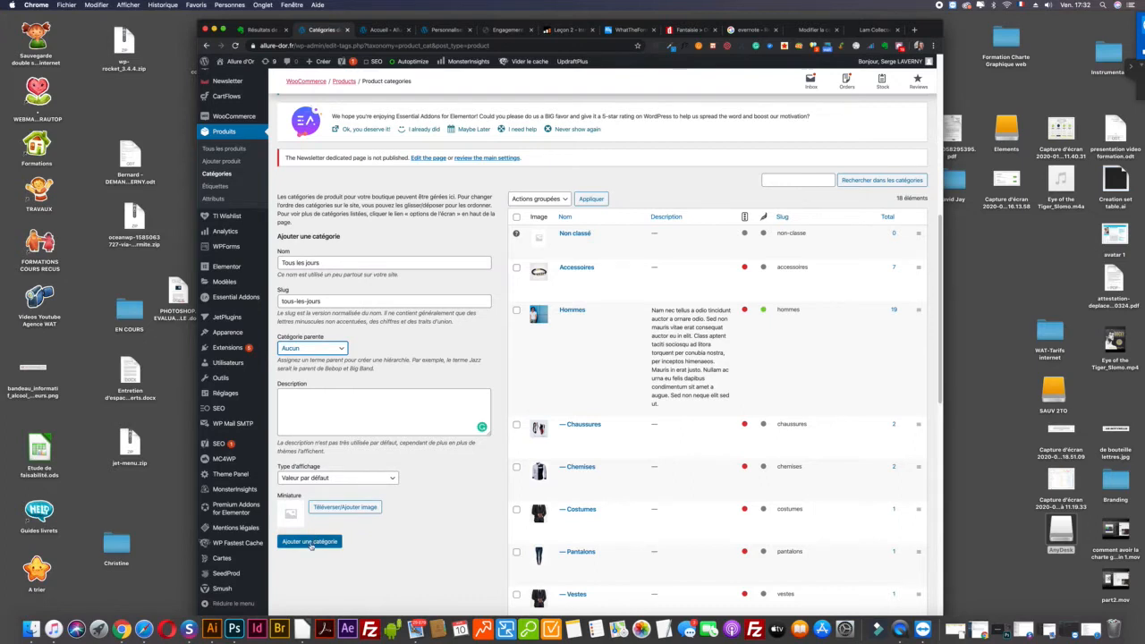
Step: Add the product category Tous les jours with the parent category kept at Aucun
click(328, 354)
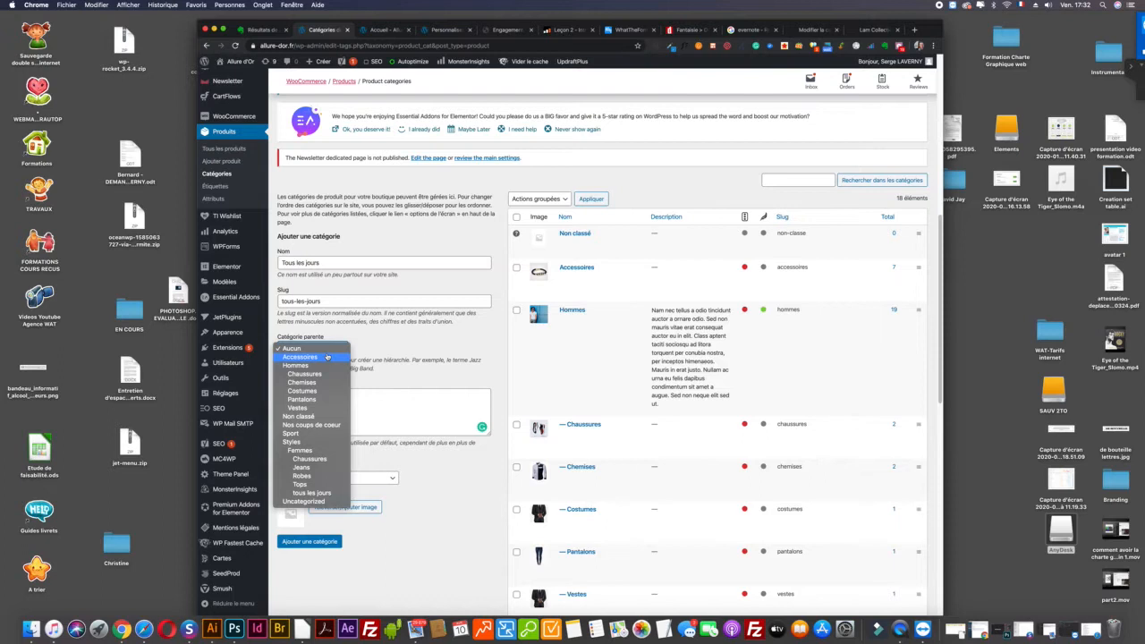
click(419, 344)
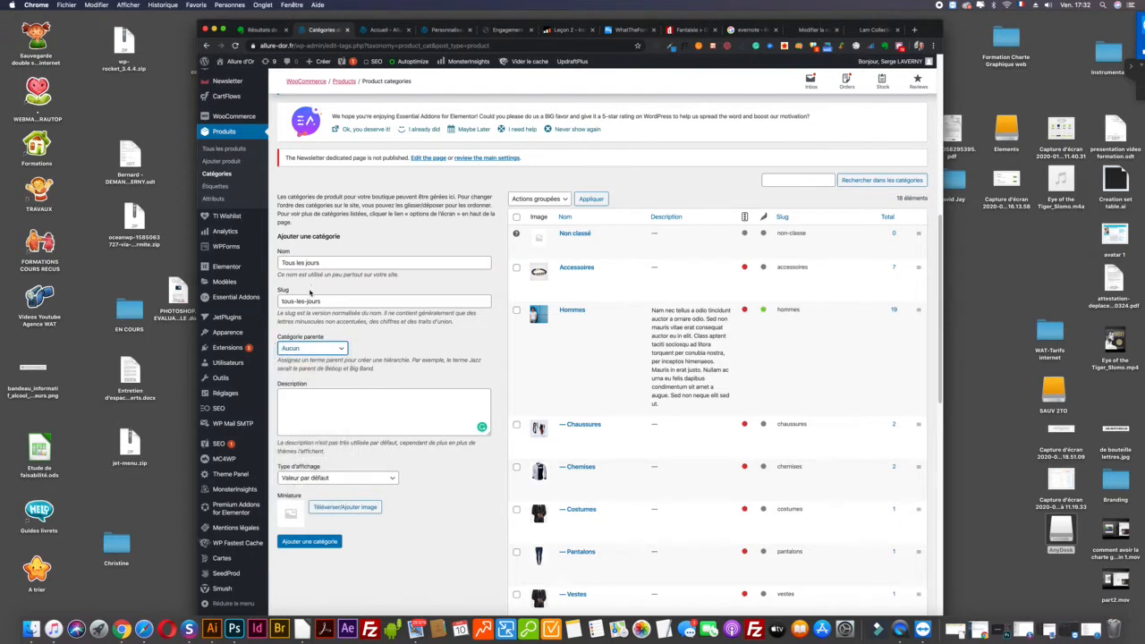
click(307, 542)
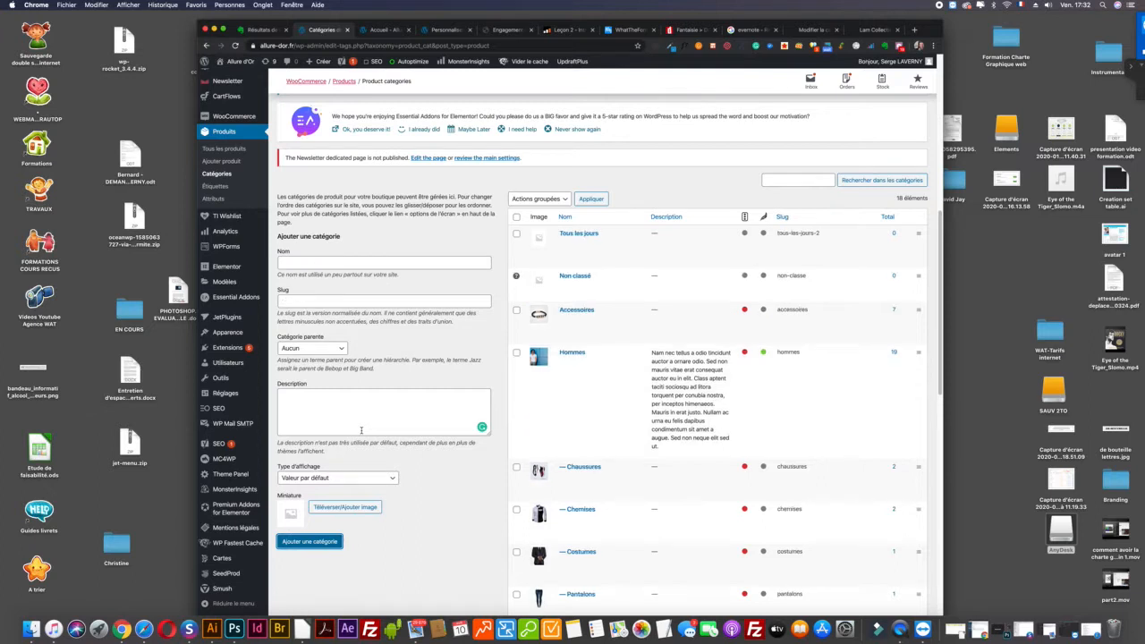
Step: Try to add a product category named Styles with the slug styles and no parent category
click(294, 264)
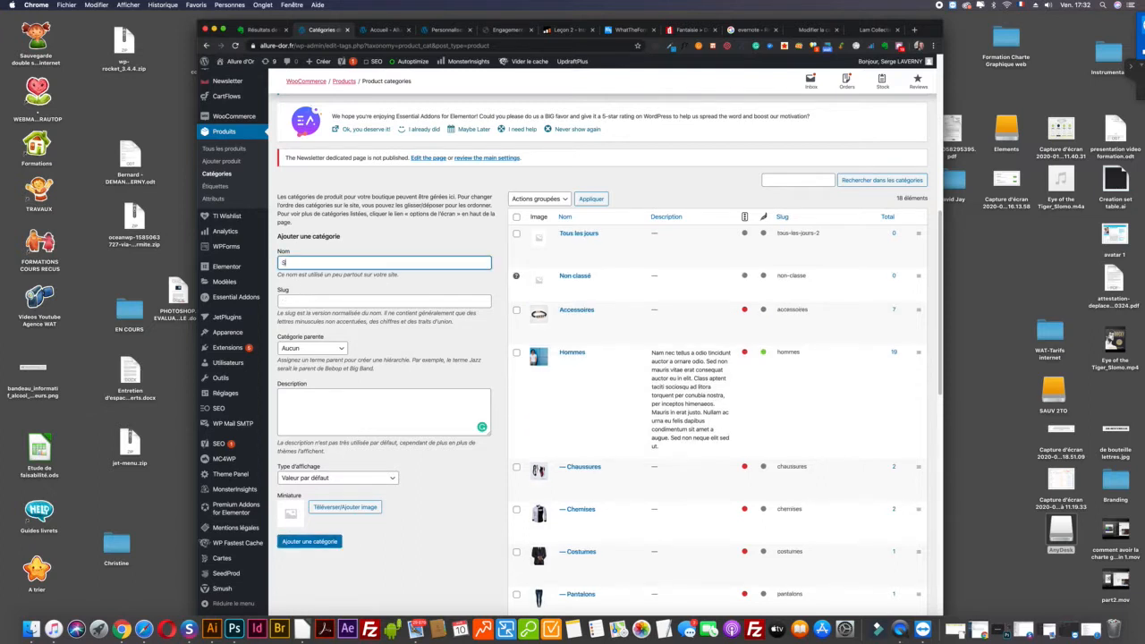
text(Styles)
key(Tab)
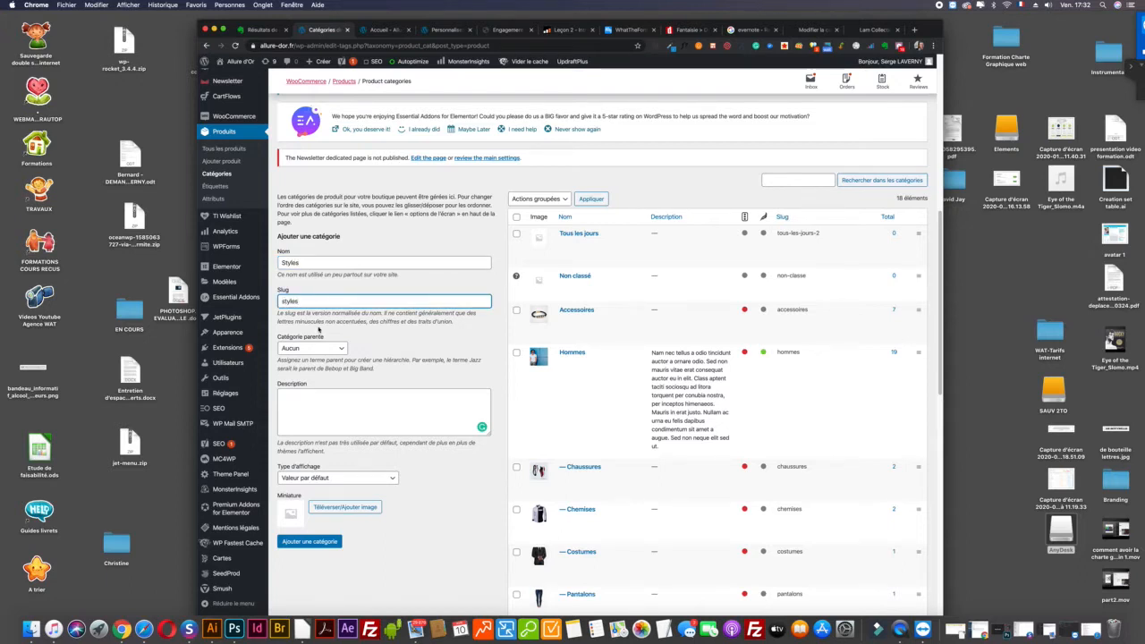
click(295, 542)
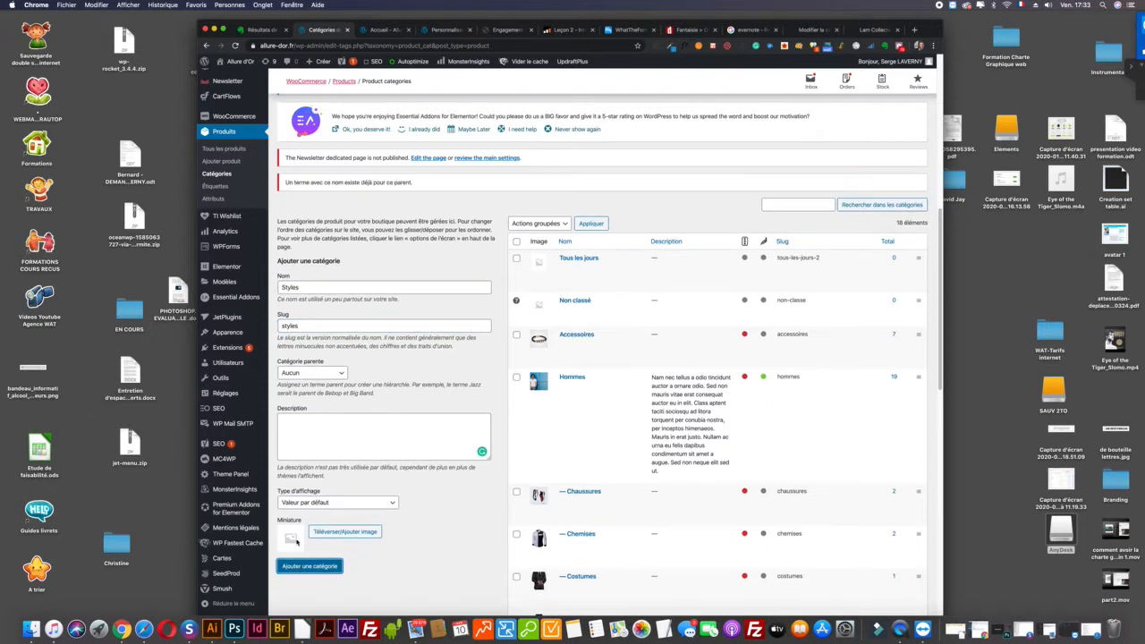
Step: Edit the newly added Tous les jours category, set its parent category to Styles and update it
mouse_move(557, 287)
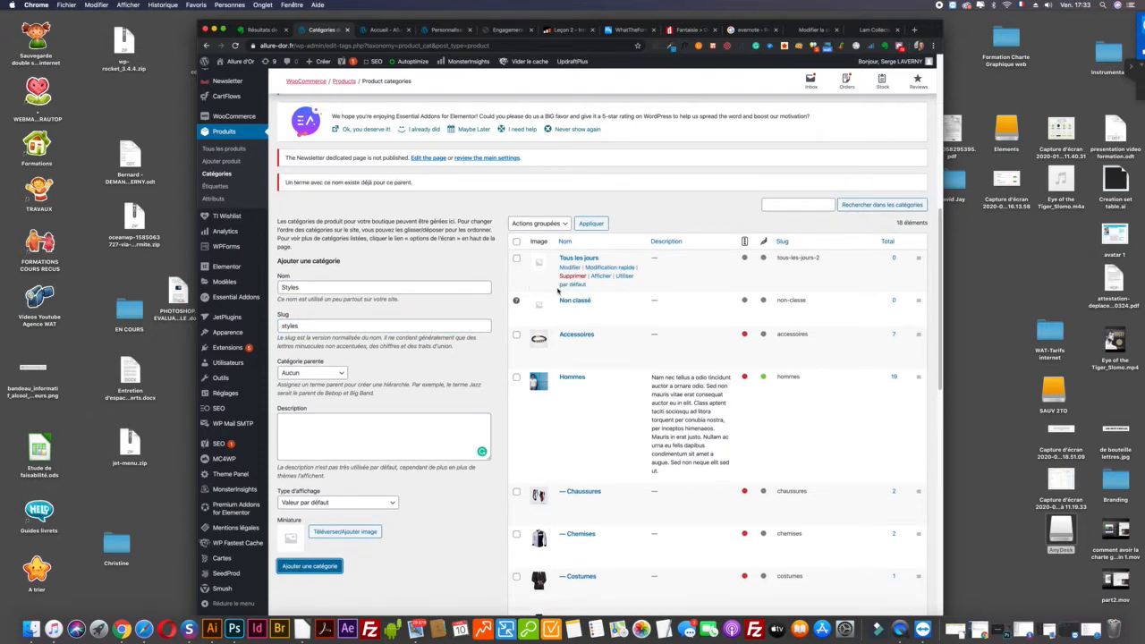
click(571, 267)
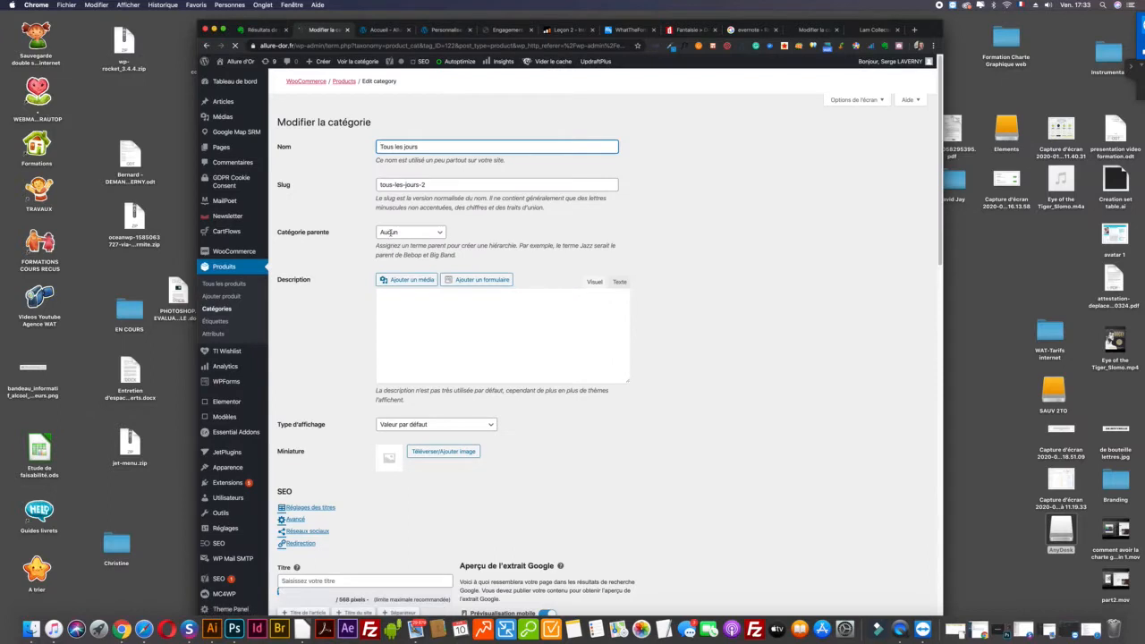
click(406, 323)
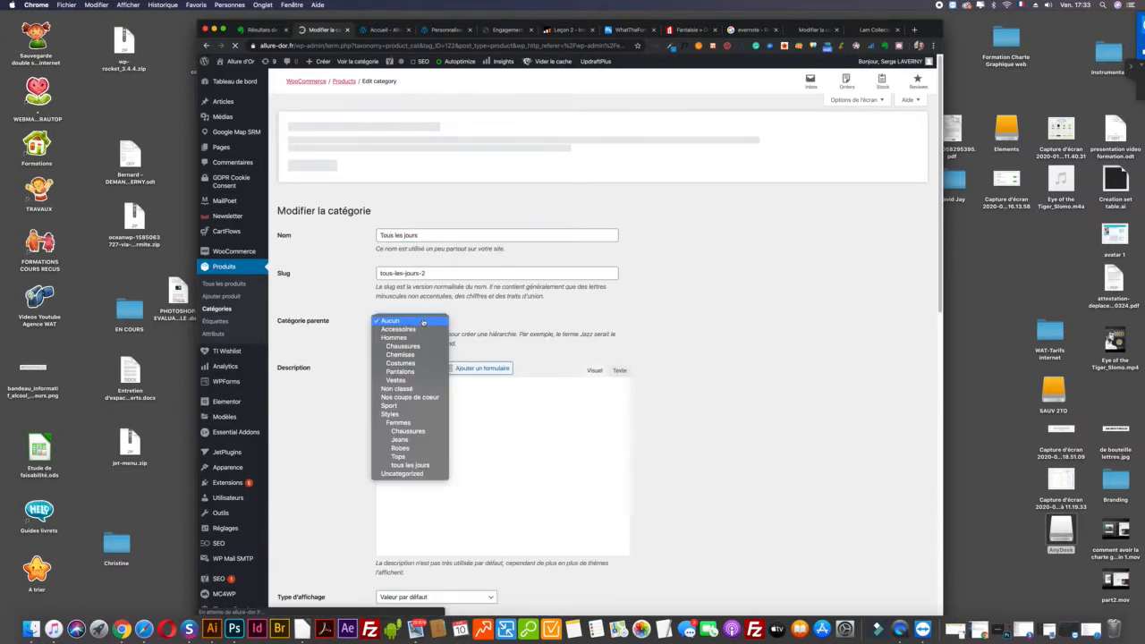
click(408, 414)
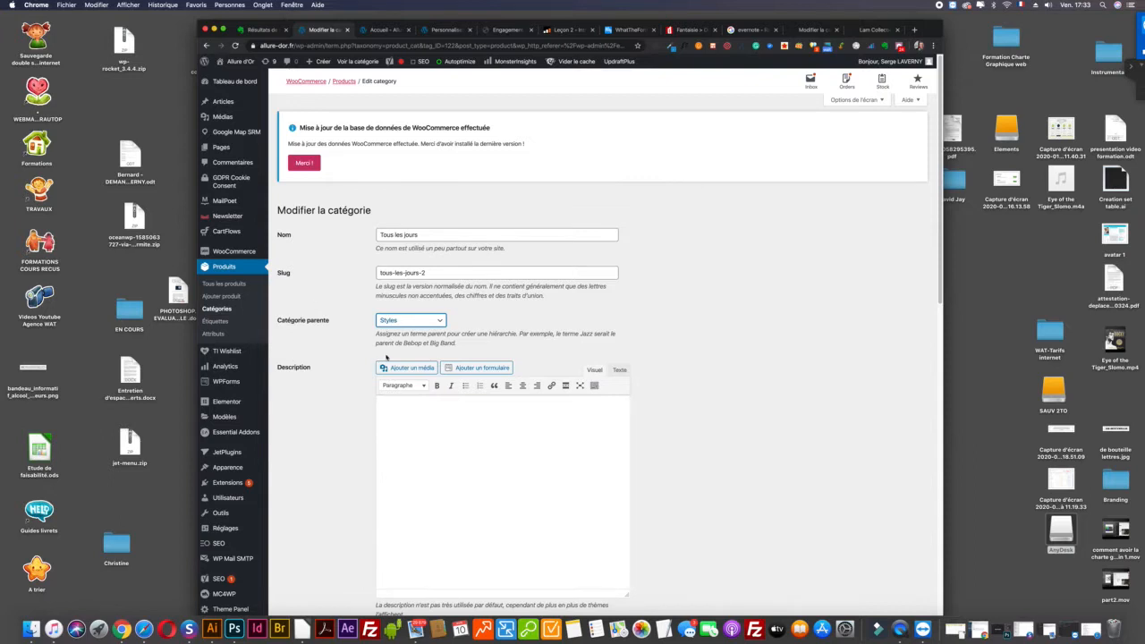
scroll(374, 373, down, 1)
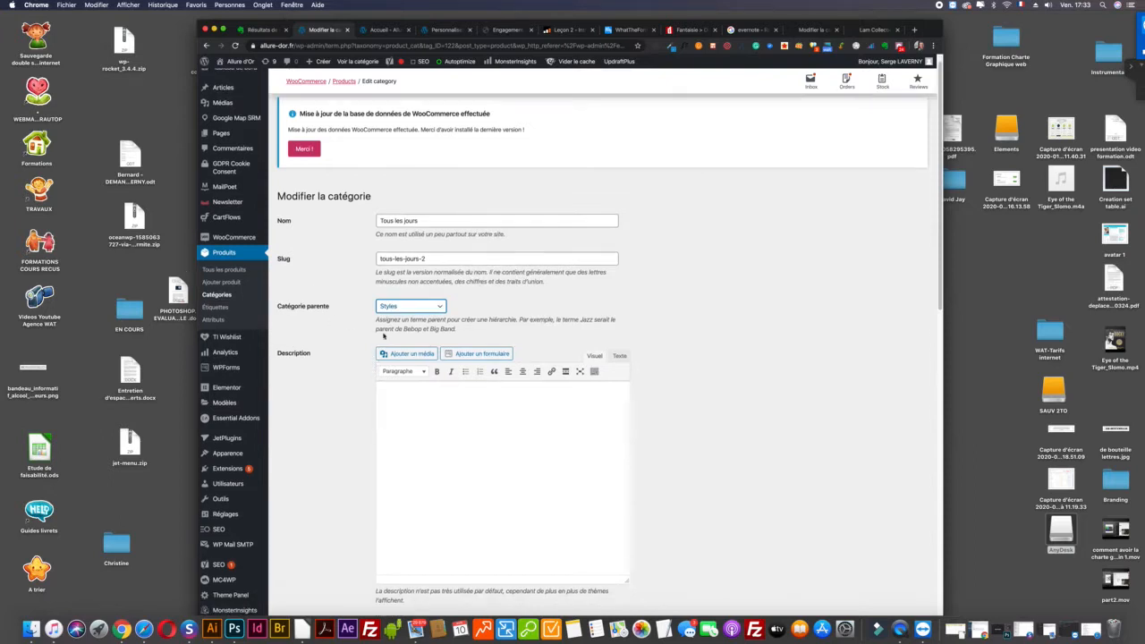
scroll(417, 349, down, 5)
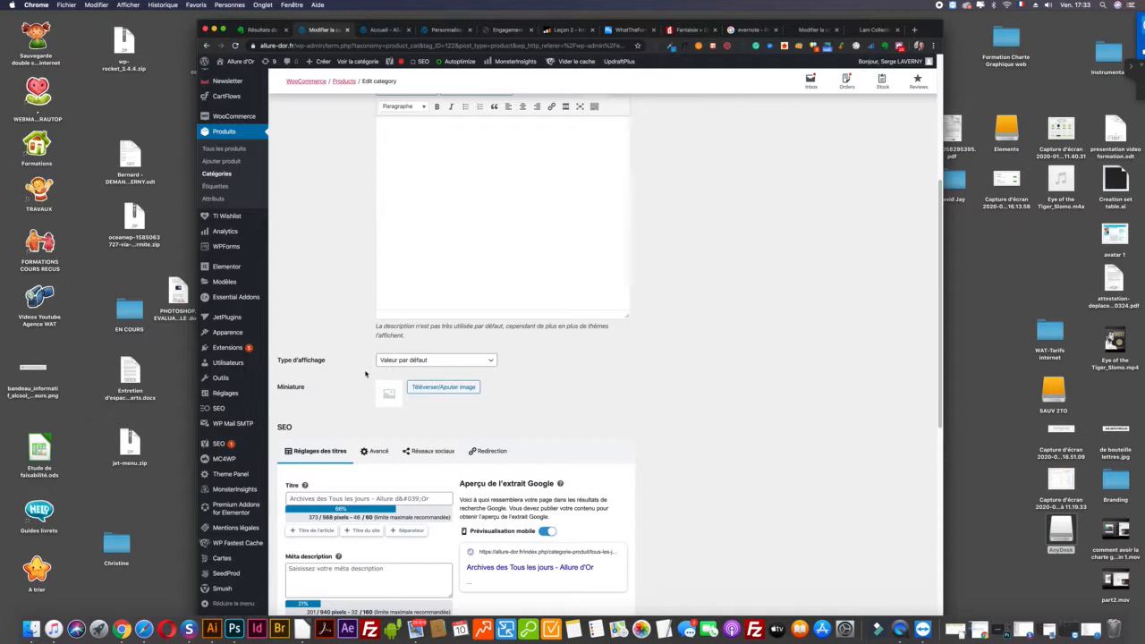
scroll(365, 374, down, 3)
scroll(668, 400, down, 5)
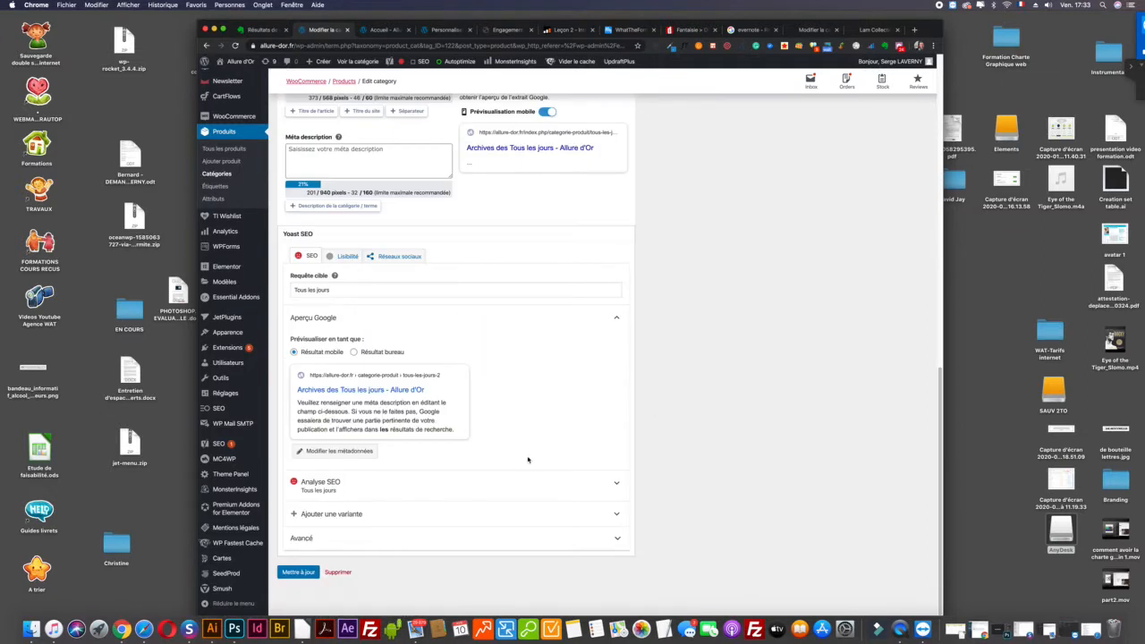
click(299, 572)
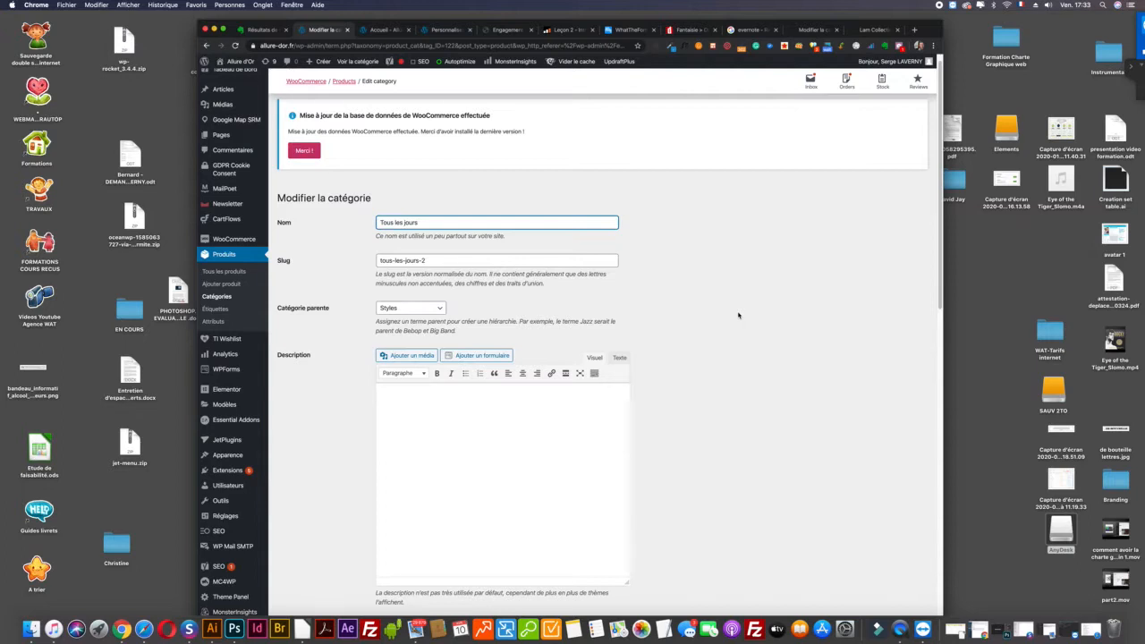
Step: Review the subcategories under Vêtements in the Lam Collection's home page menu as an example of parent and child categories
click(874, 29)
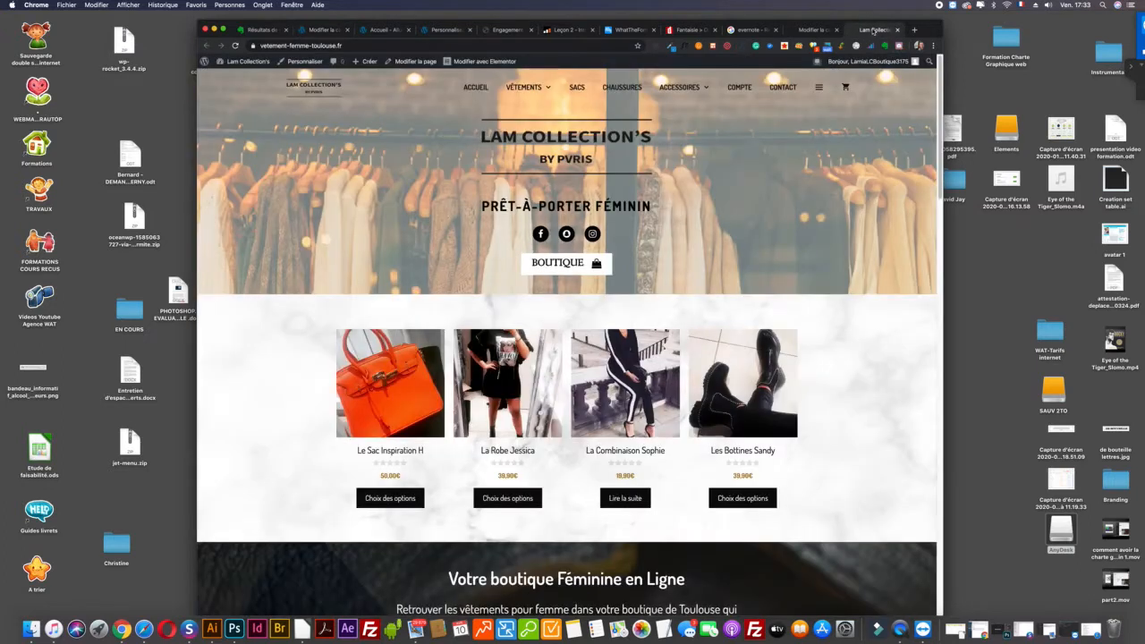
click(823, 30)
click(873, 29)
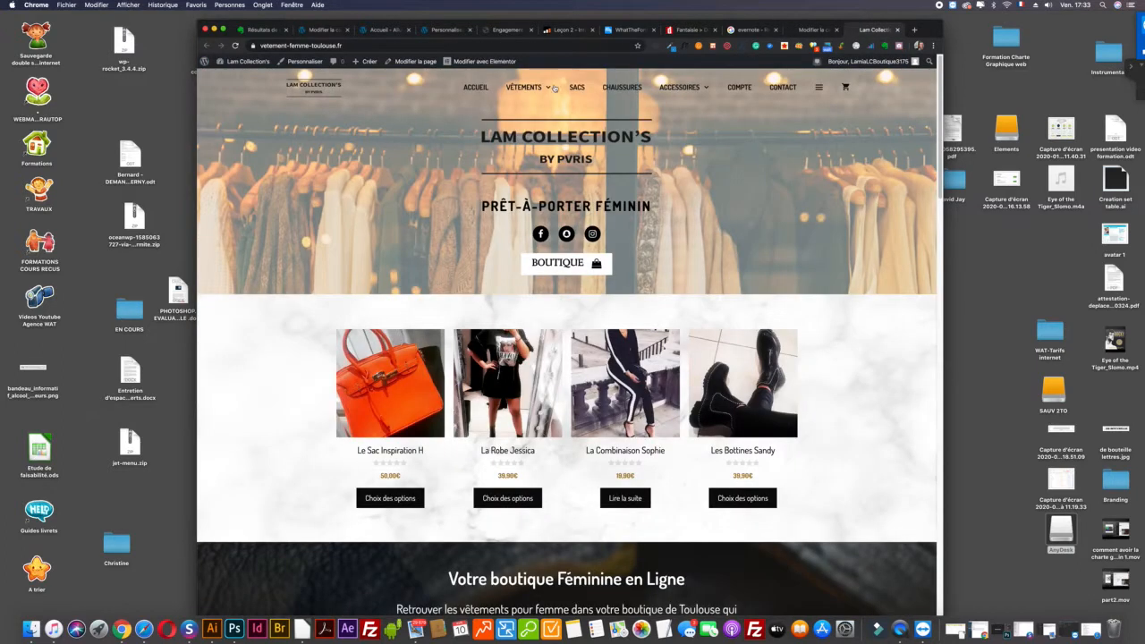
mouse_move(537, 89)
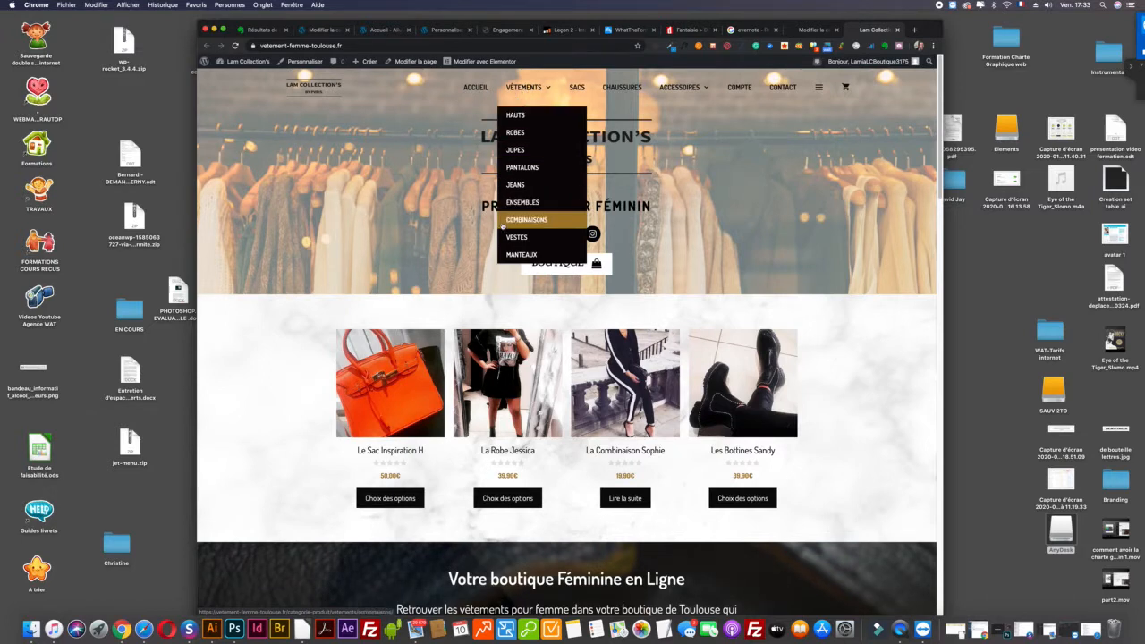
Step: Return to the Lam Collection's Hauts category and highlight its full description text as an example
click(810, 29)
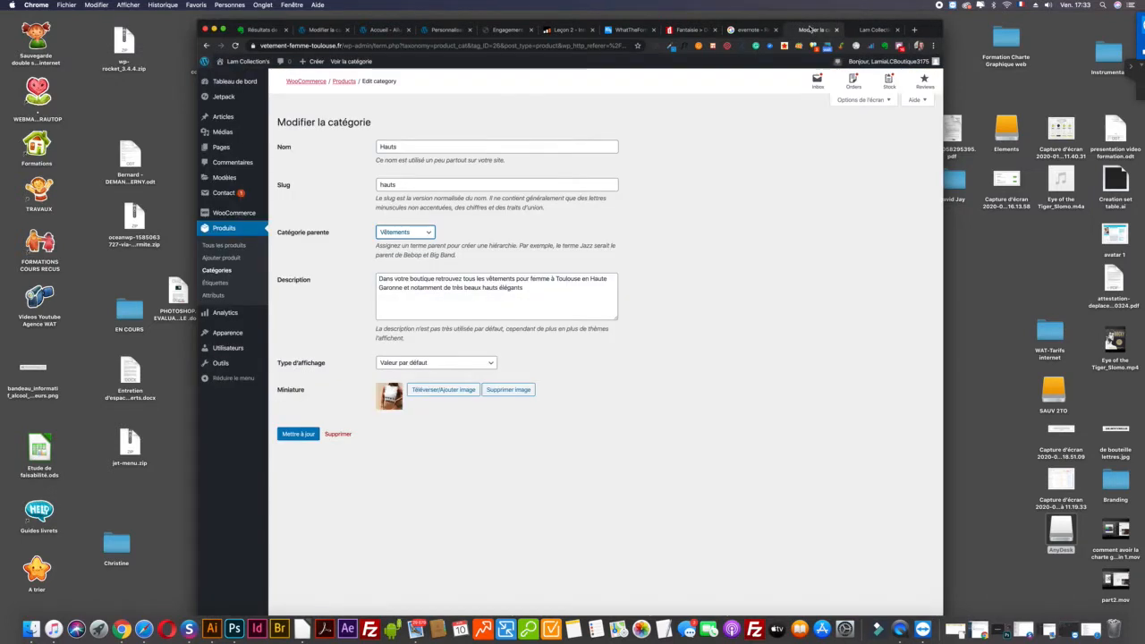
click(405, 284)
drag(524, 288, 366, 280)
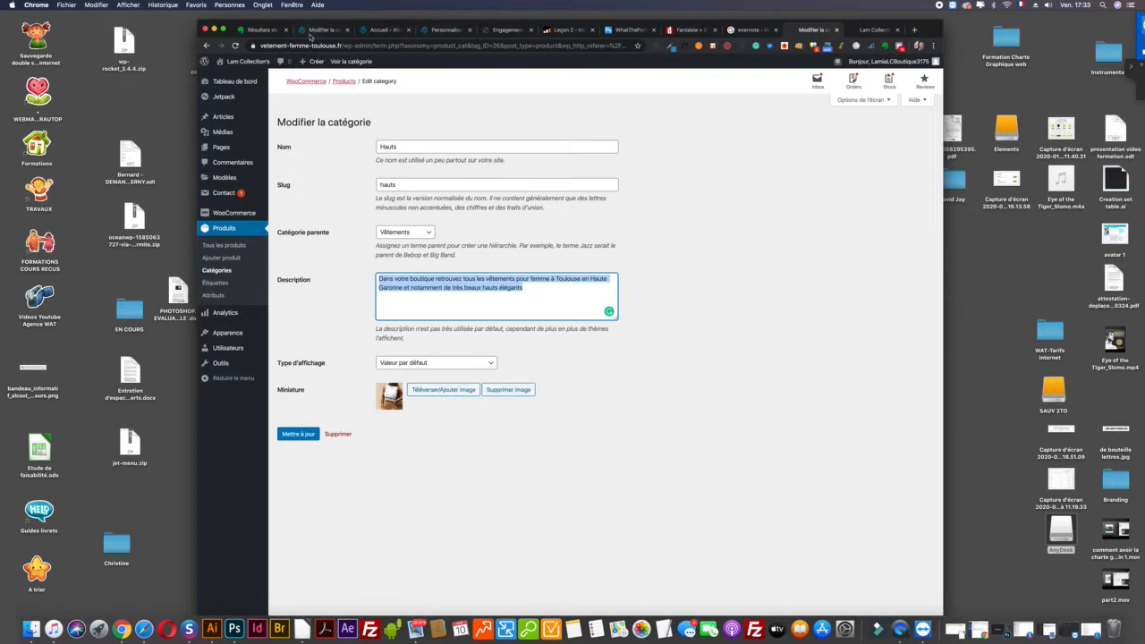
Step: Return to Allure d'Or's Tous les jours category and review its description, thumbnail and SEO fields
click(313, 30)
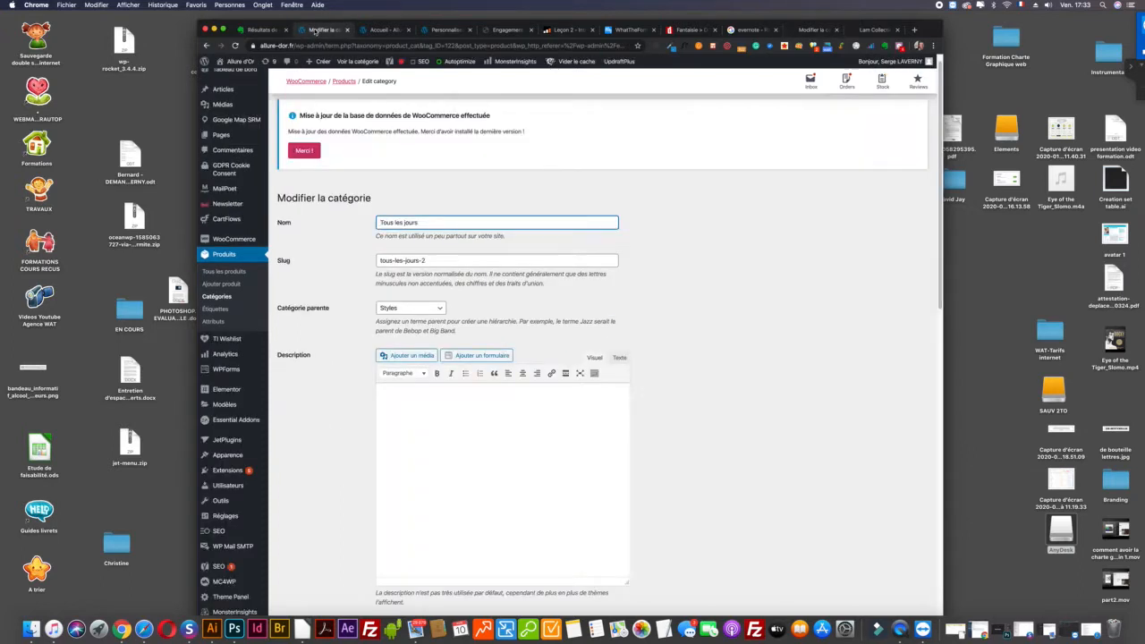
scroll(415, 258, down, 4)
click(415, 258)
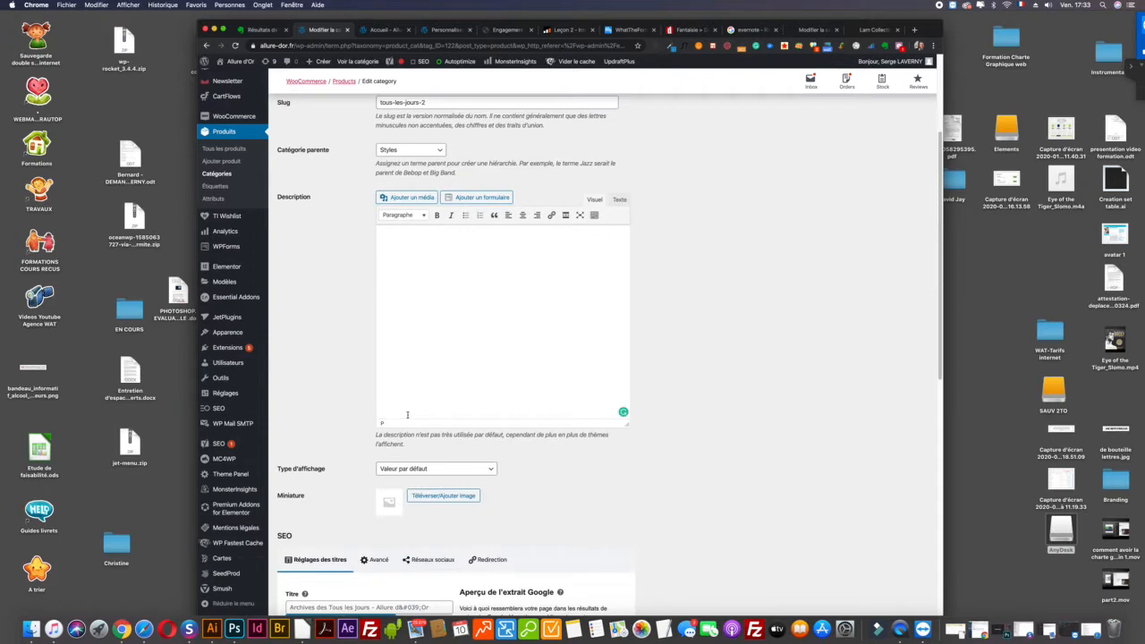
scroll(416, 330, down, 3)
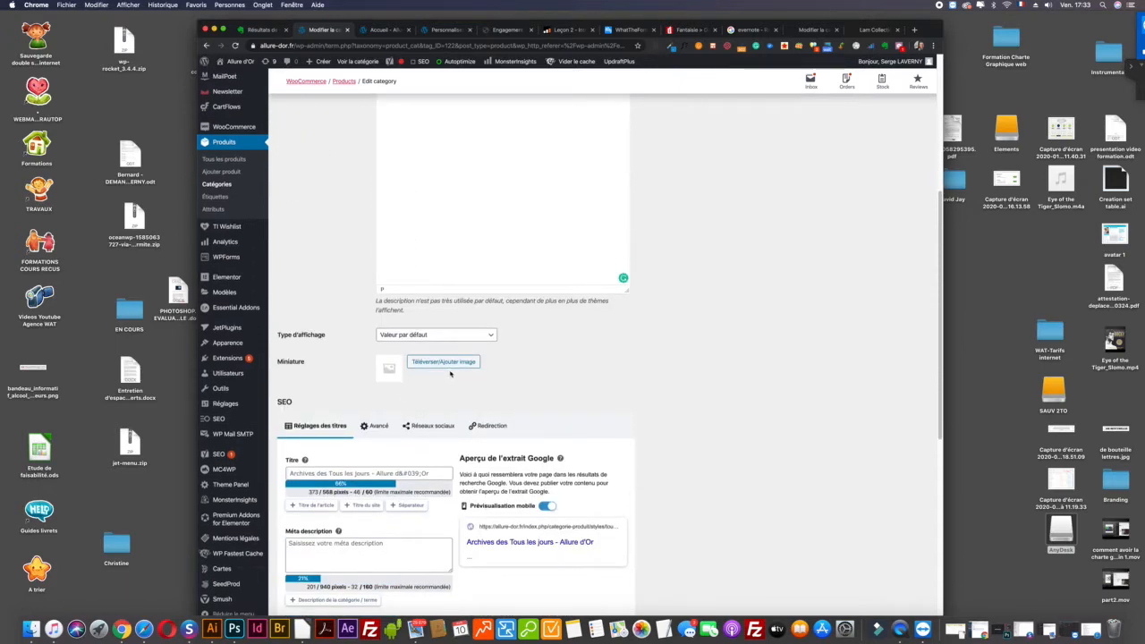
scroll(498, 268, up, 7)
scroll(508, 268, up, 1)
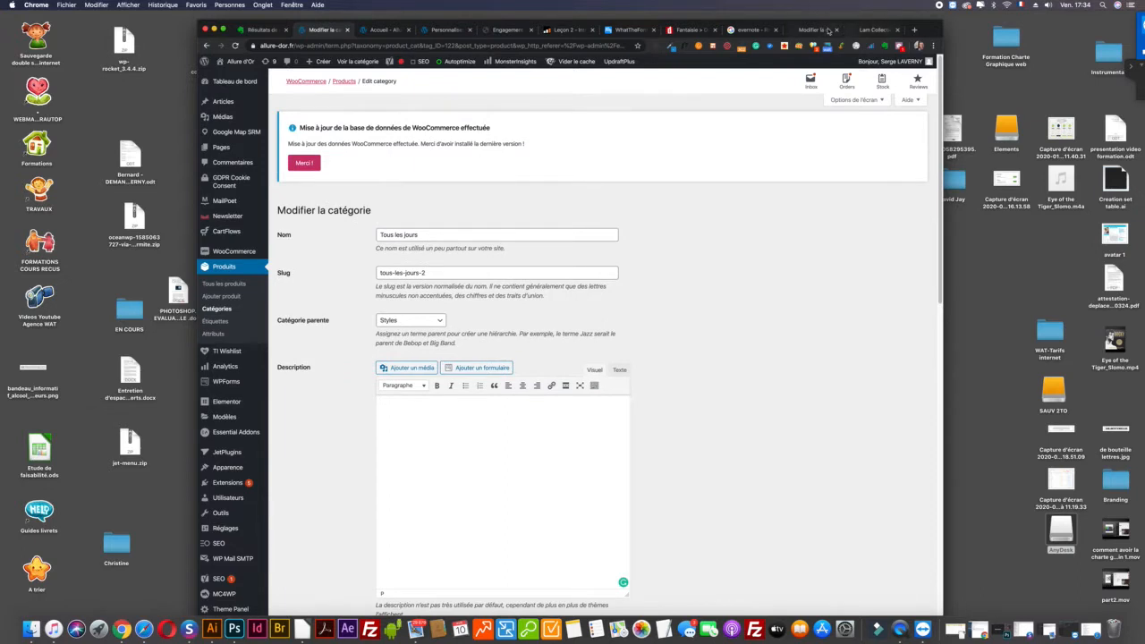
Step: Examine the parent and child categories in the Lam Collection's product category list alongside its home page menu
click(816, 29)
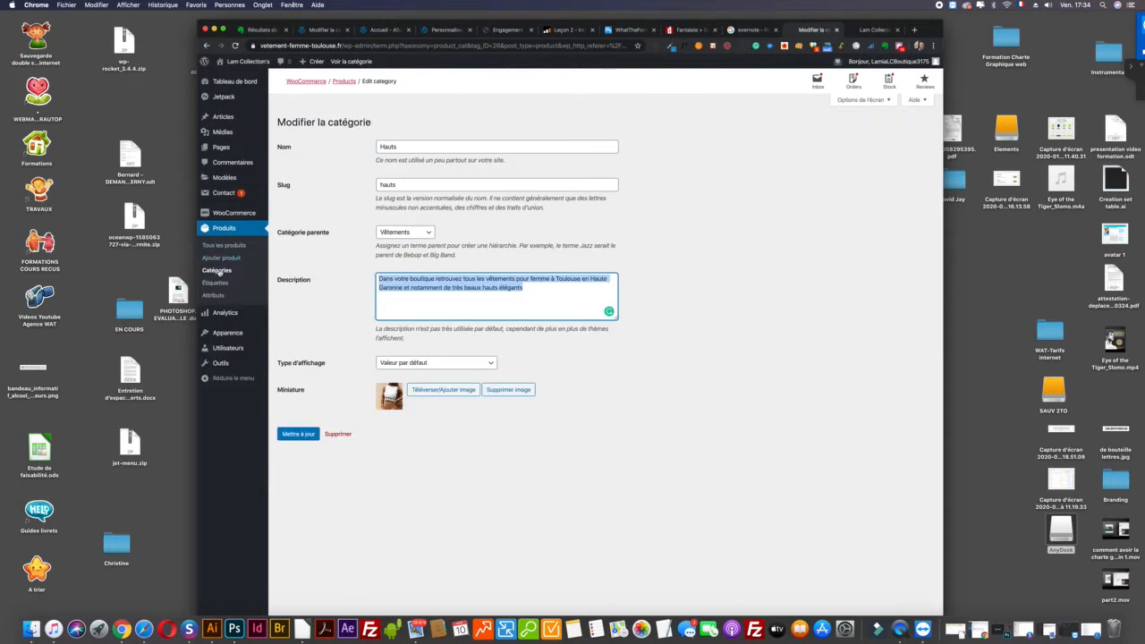
click(216, 270)
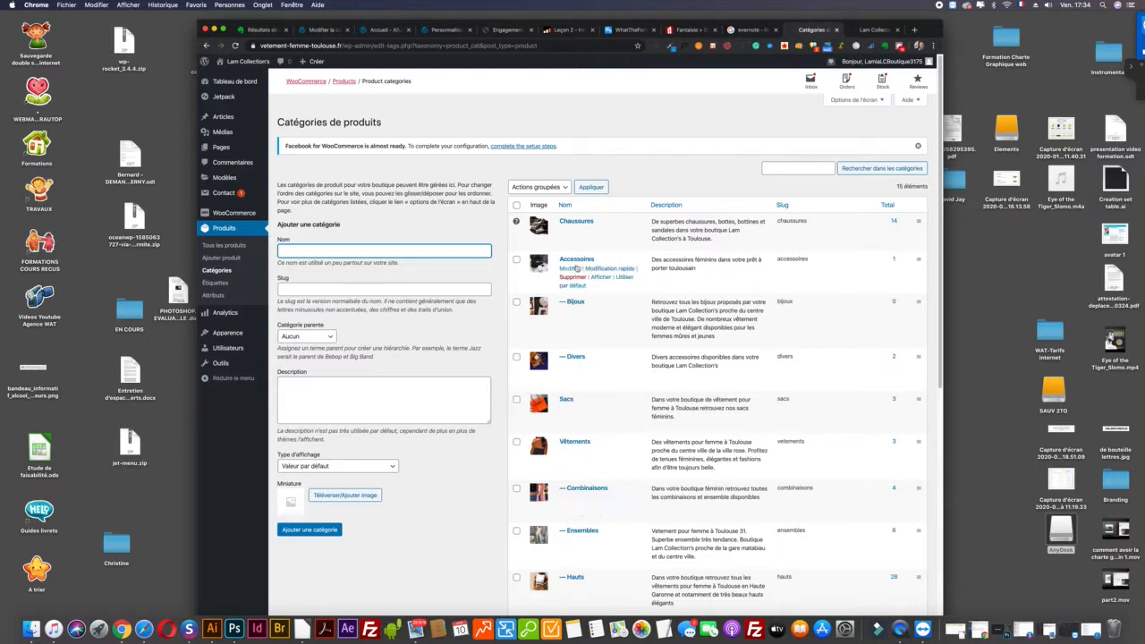
click(866, 30)
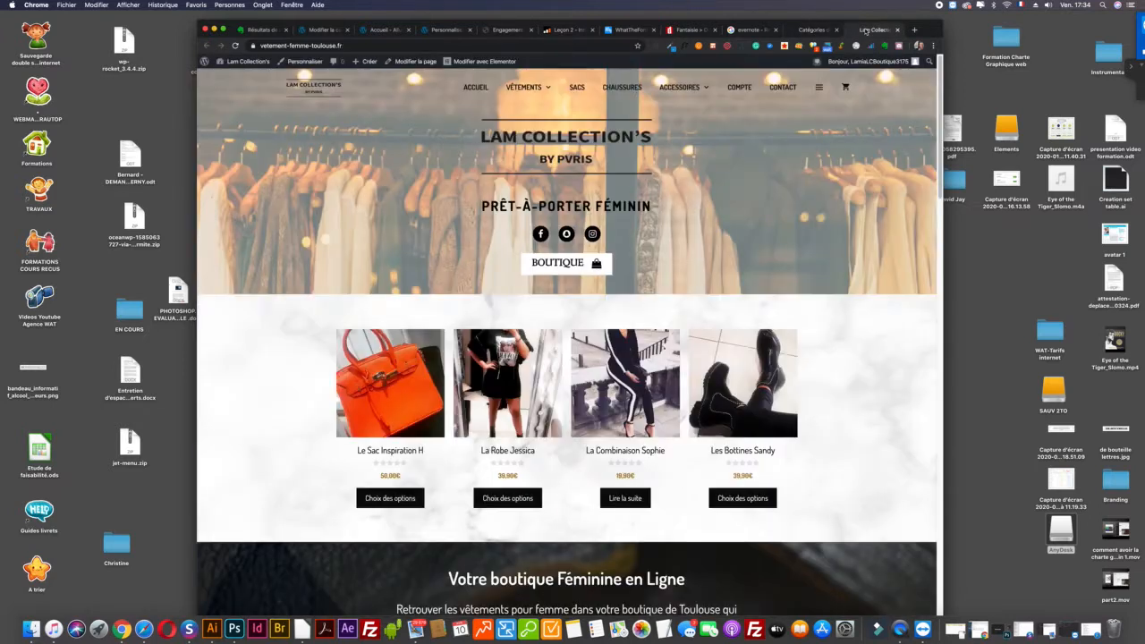
click(810, 31)
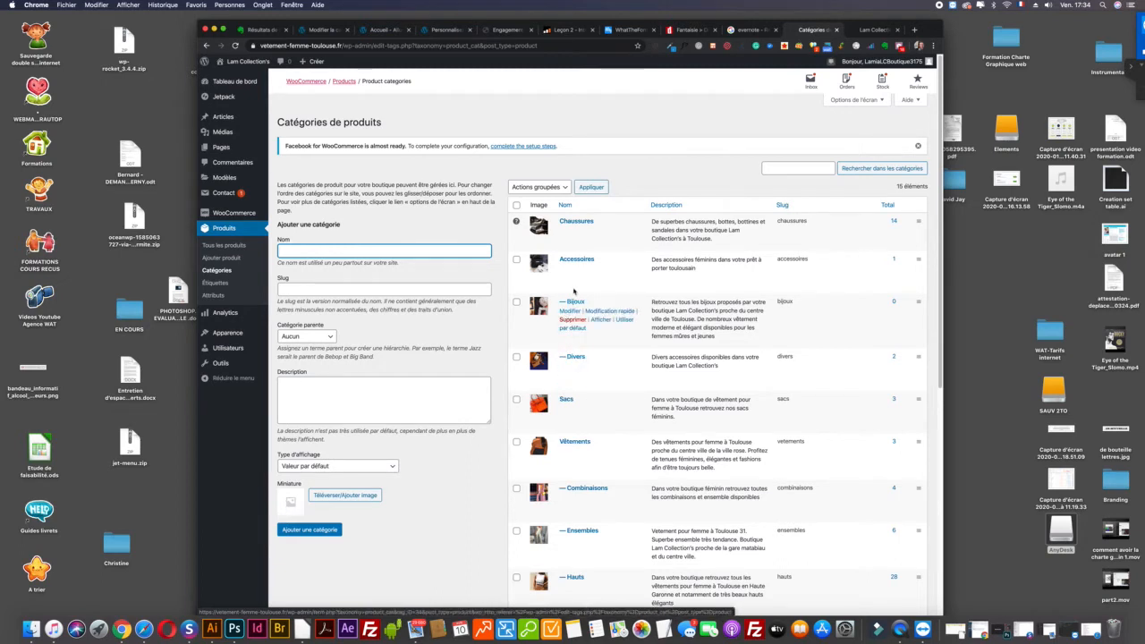
scroll(577, 388, down, 2)
scroll(576, 388, down, 2)
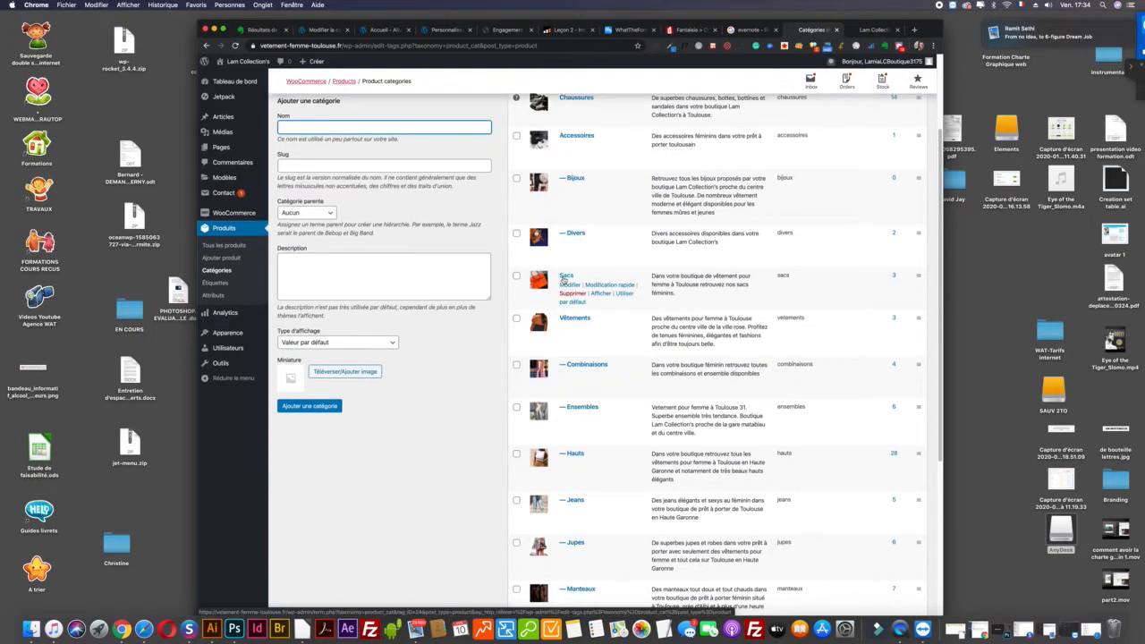
scroll(563, 279, up, 1)
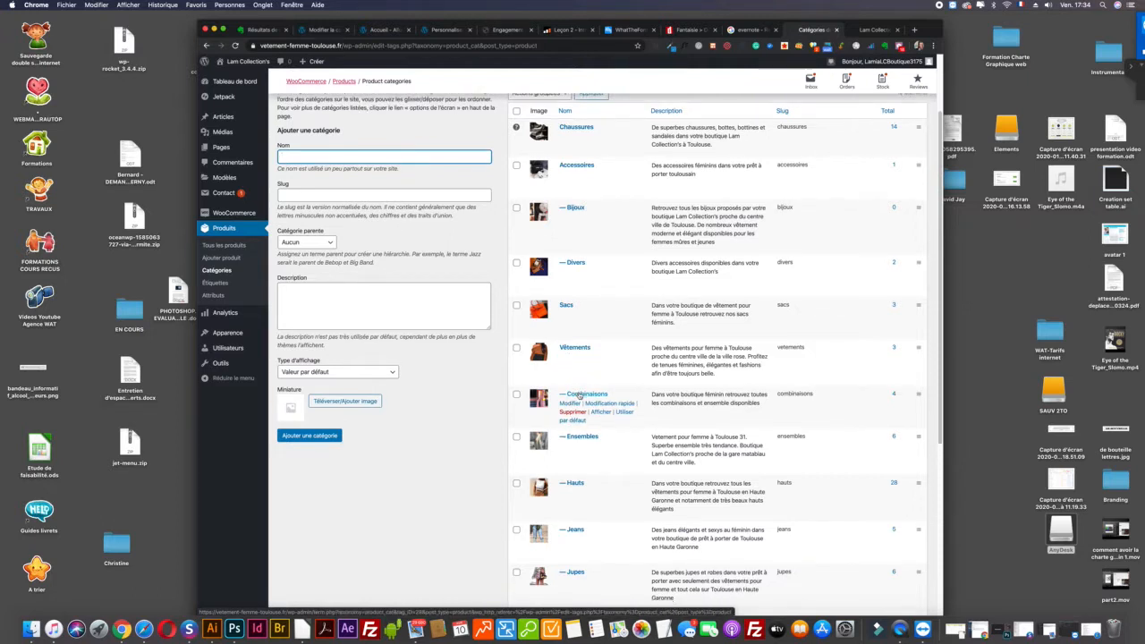
scroll(573, 421, down, 2)
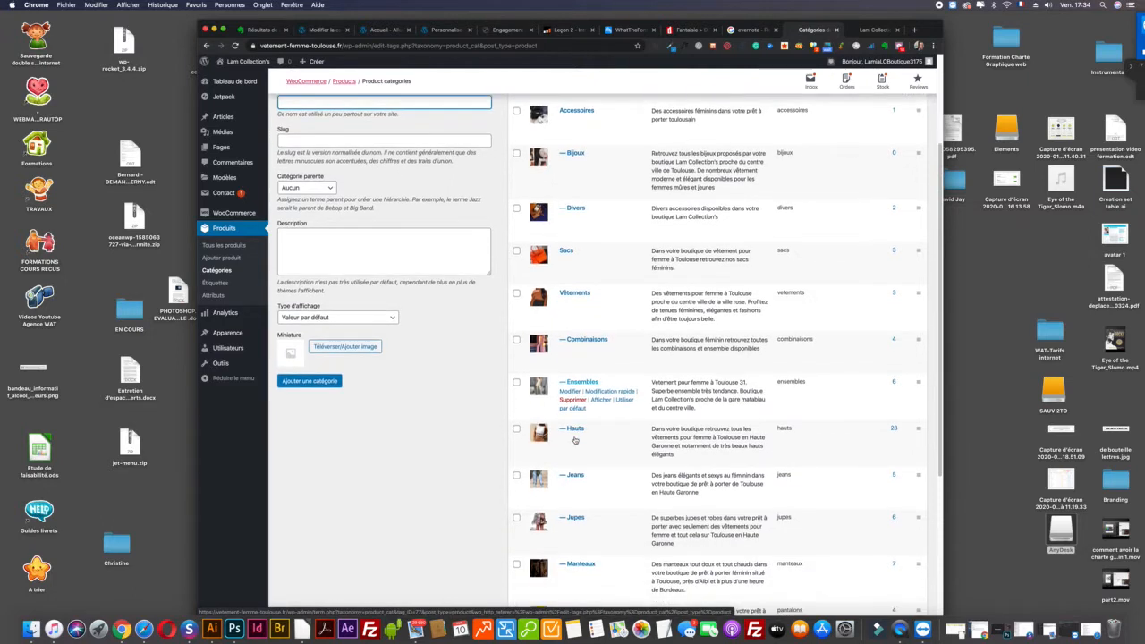
scroll(573, 439, up, 2)
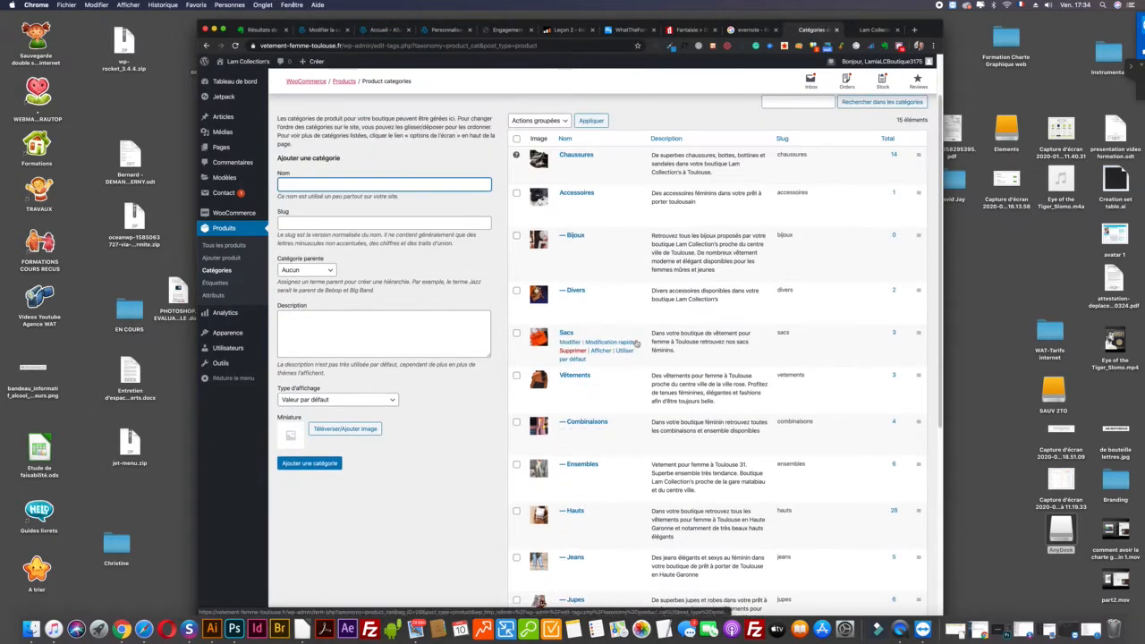
Step: Highlight the Chaussures and Bijoux descriptions in the Lam Collection's list and review the other categories' descriptions
drag(662, 156, 713, 172)
drag(660, 237, 734, 276)
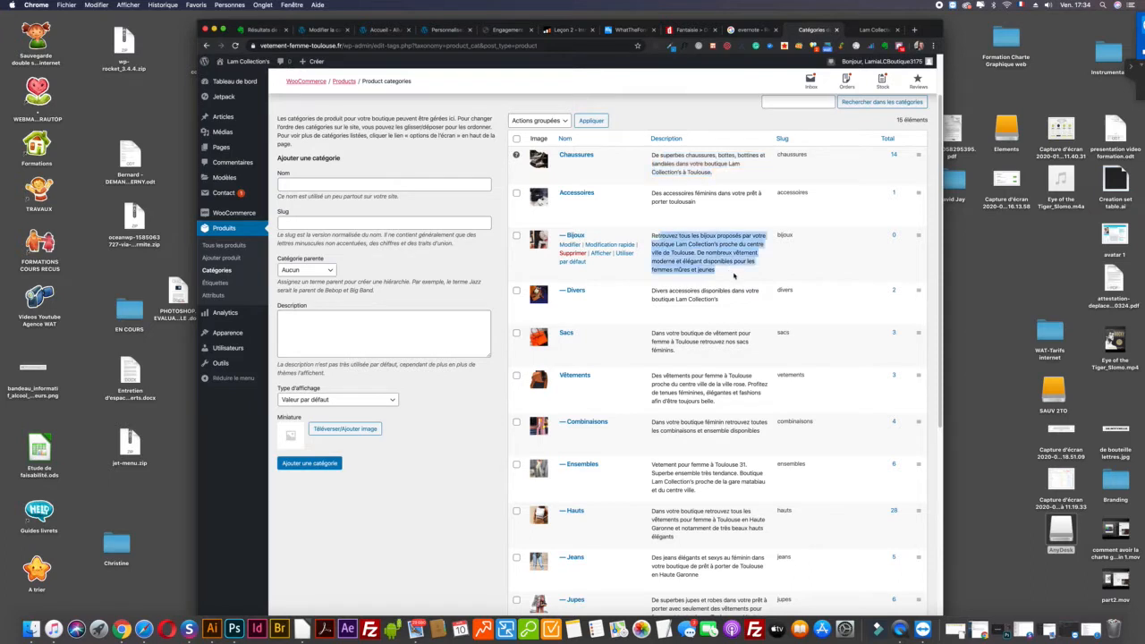
scroll(734, 276, down, 7)
scroll(734, 276, up, 7)
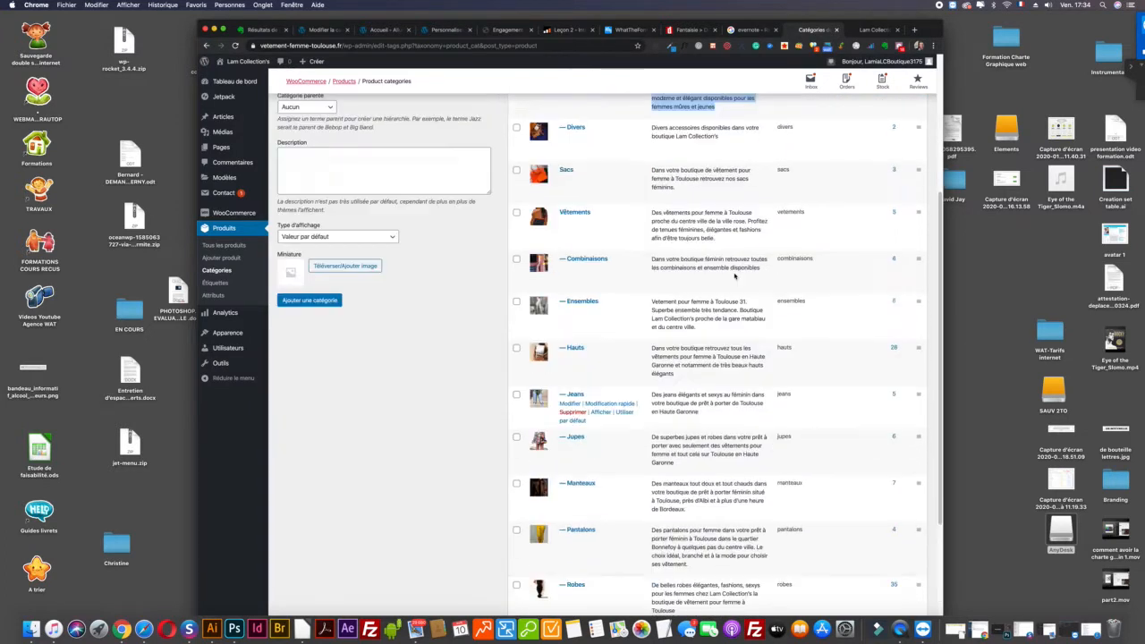
mouse_move(734, 275)
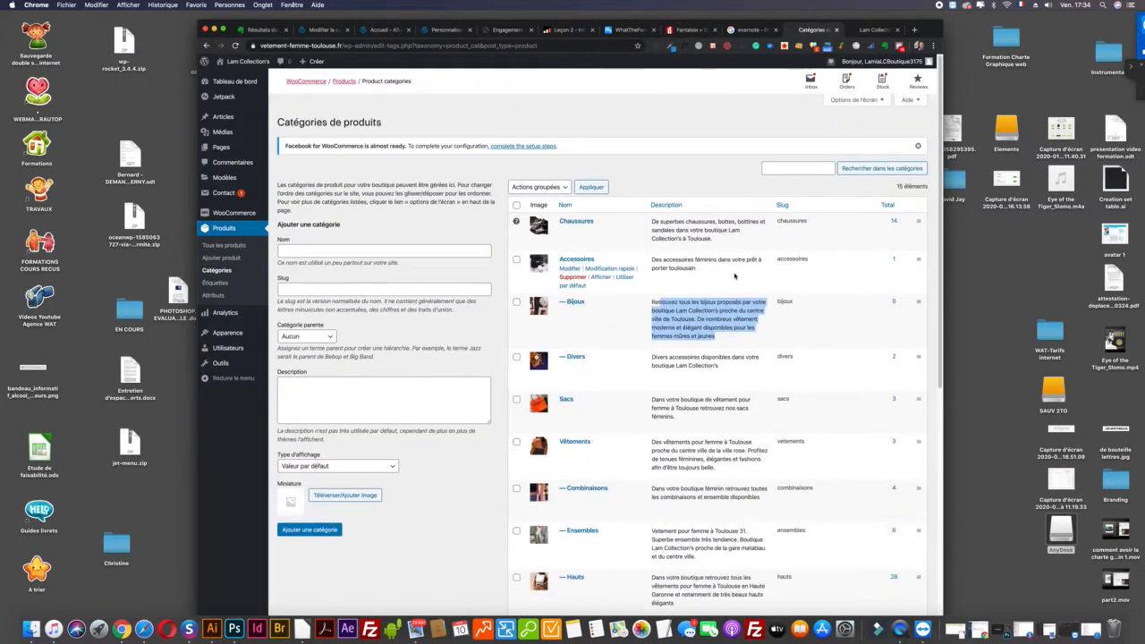
Step: Return to Allure d'Or, view its home page and try the Tous les jours link under Styles
click(324, 29)
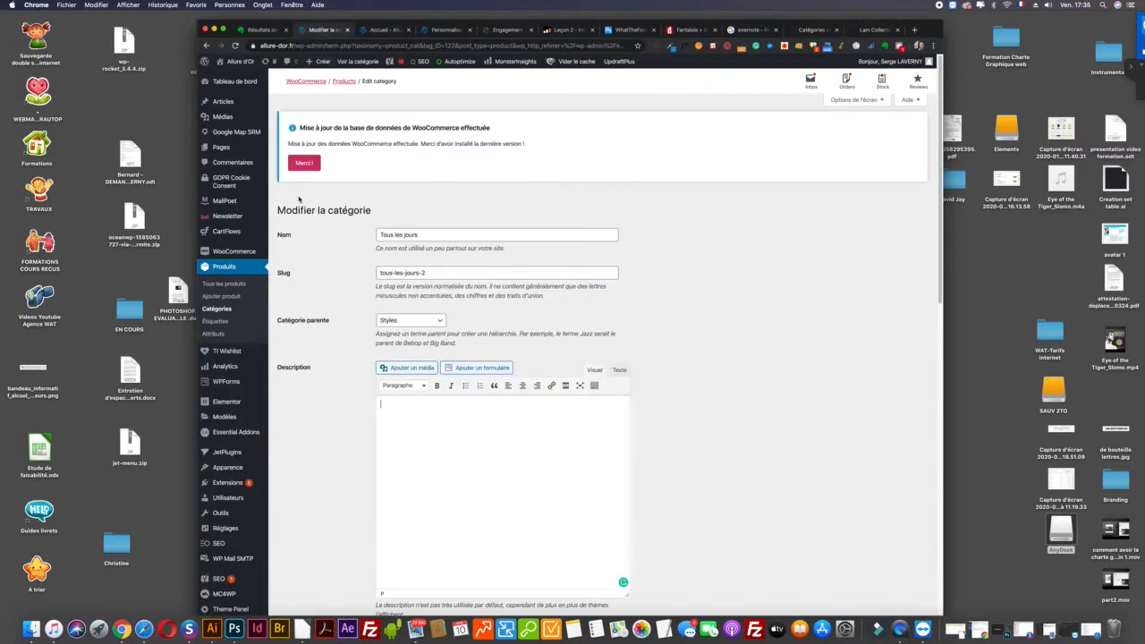
scroll(302, 213, down, 5)
scroll(302, 213, up, 5)
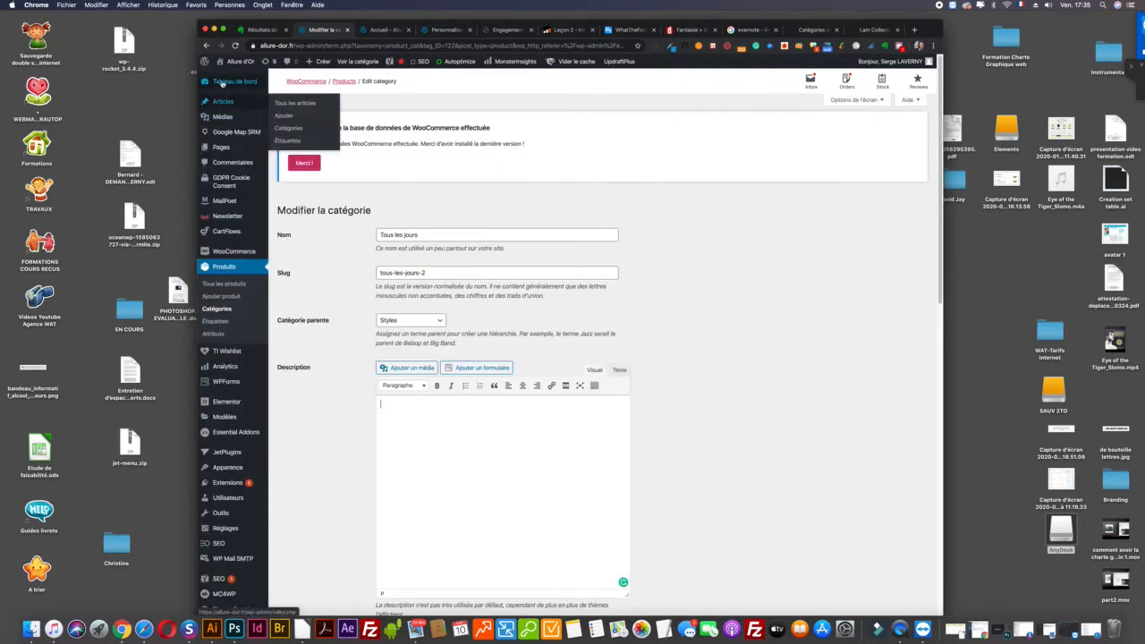
mouse_move(238, 62)
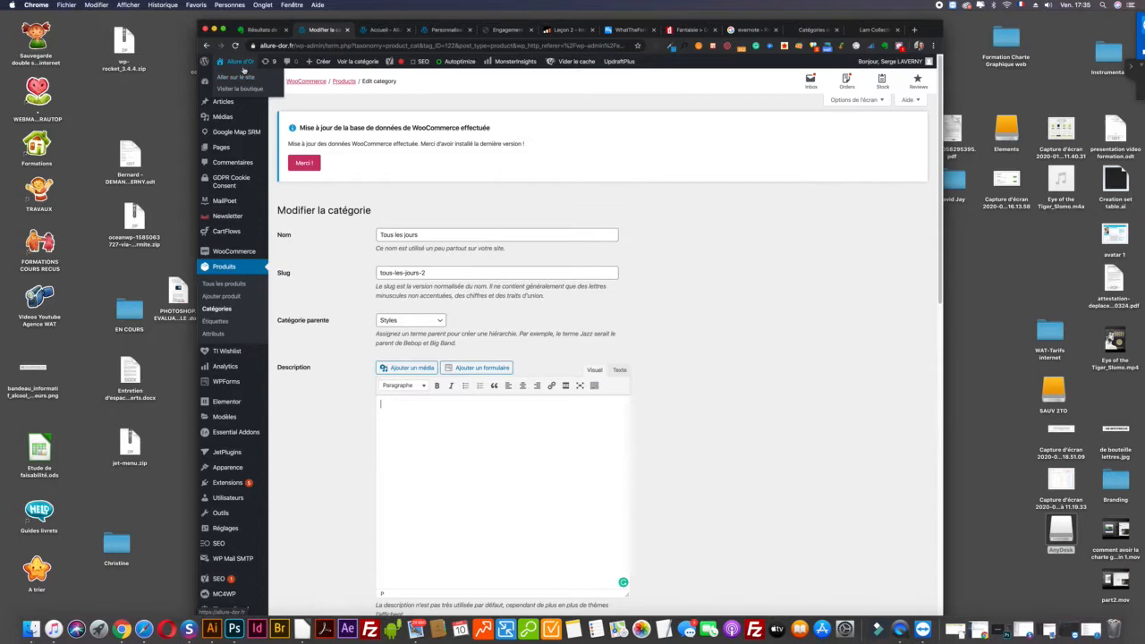
click(240, 66)
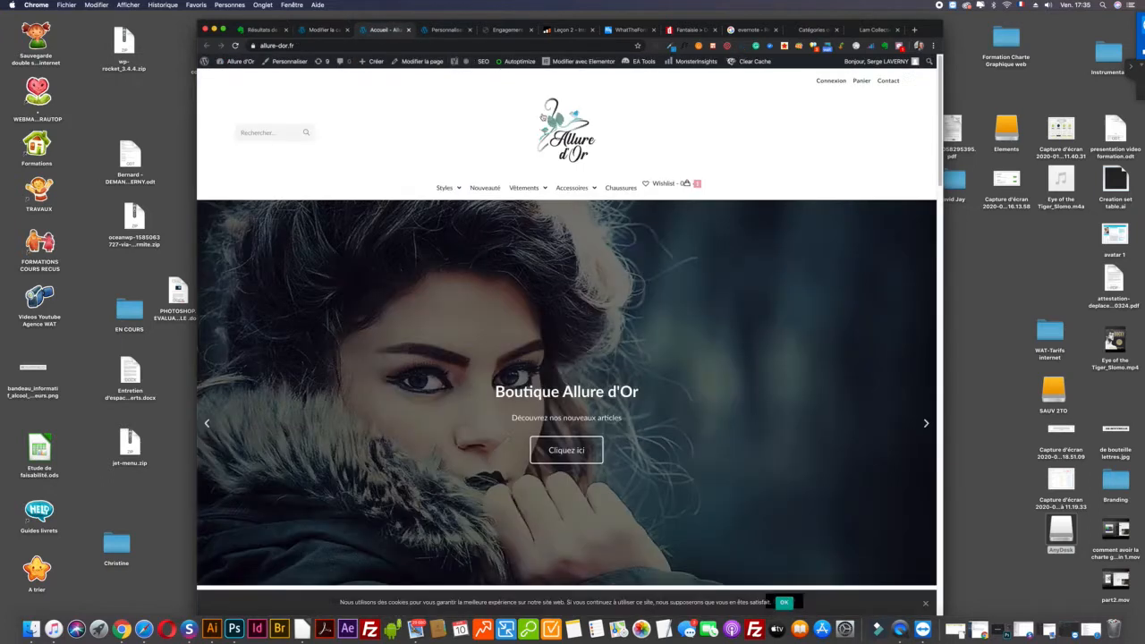
mouse_move(507, 189)
mouse_move(451, 190)
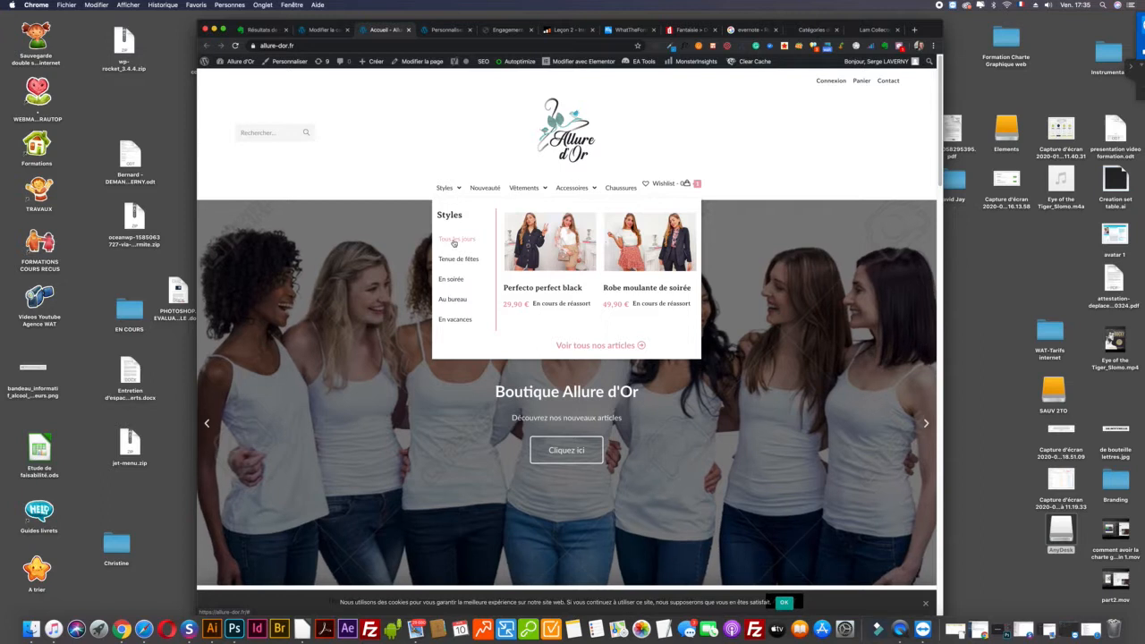
click(453, 242)
scroll(454, 243, down, 1)
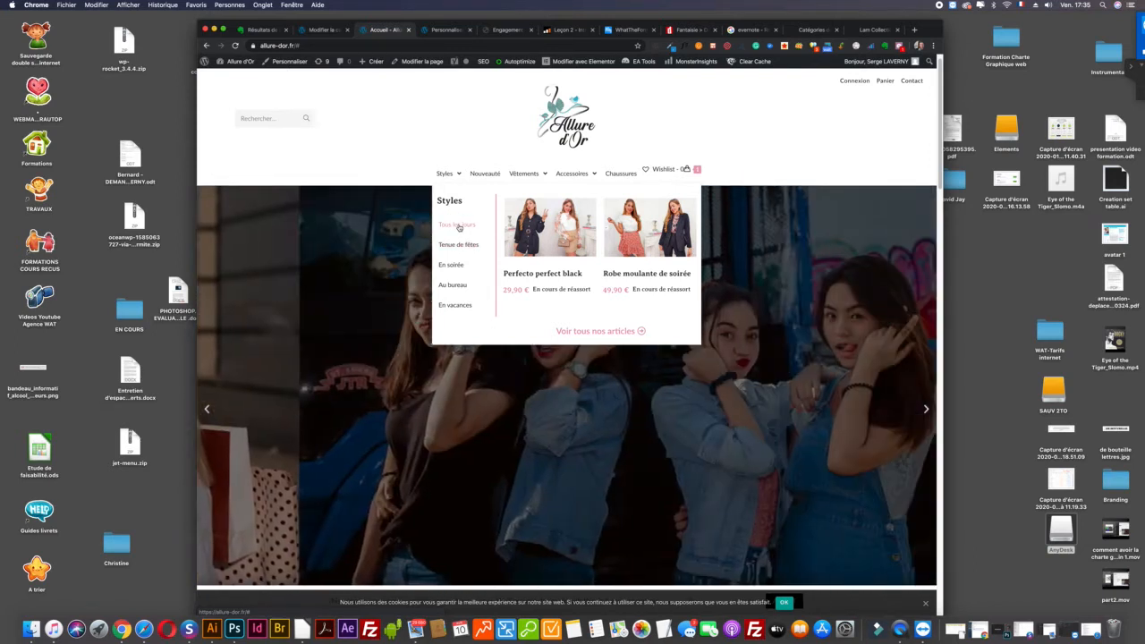
Step: View the Styles category's shop page from Allure d'Or's product category list, and return to the list
click(318, 30)
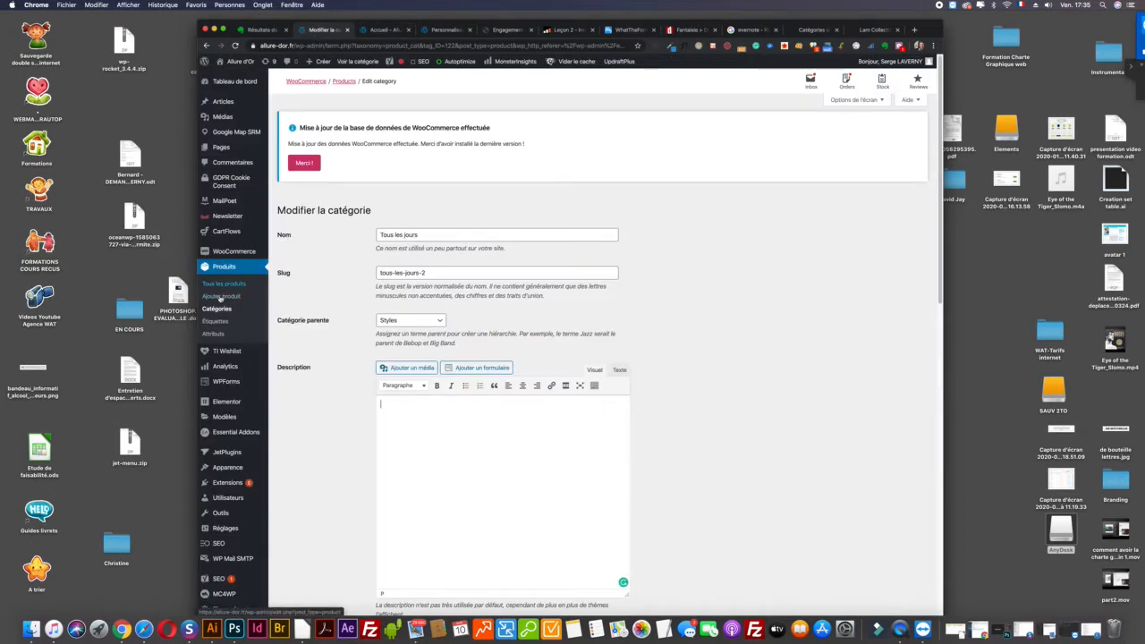
click(217, 309)
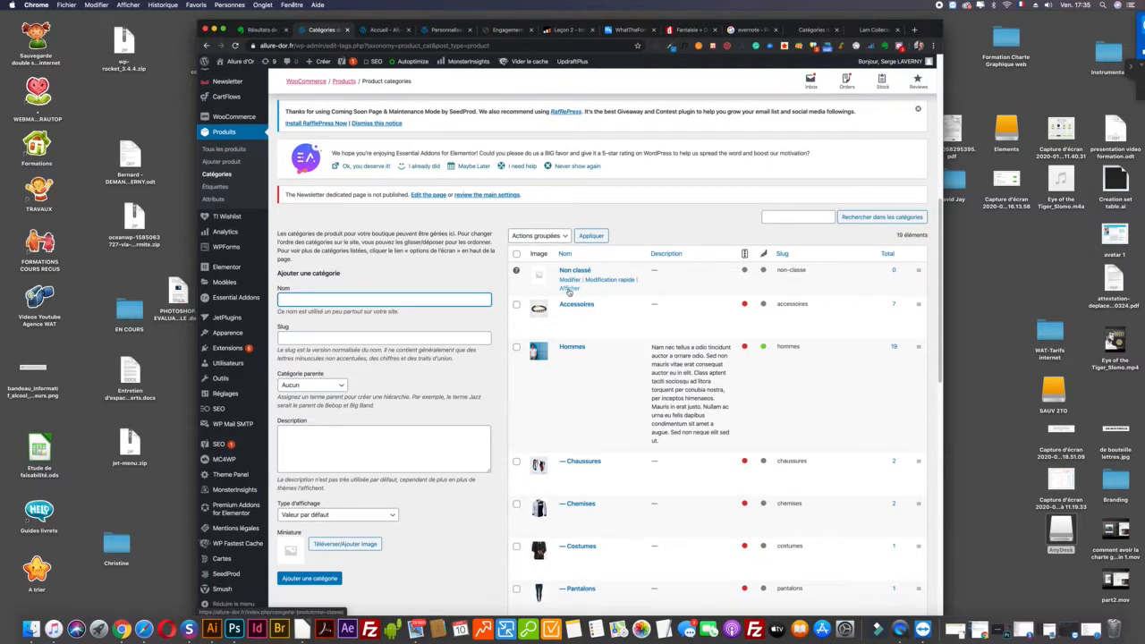
scroll(567, 295, down, 8)
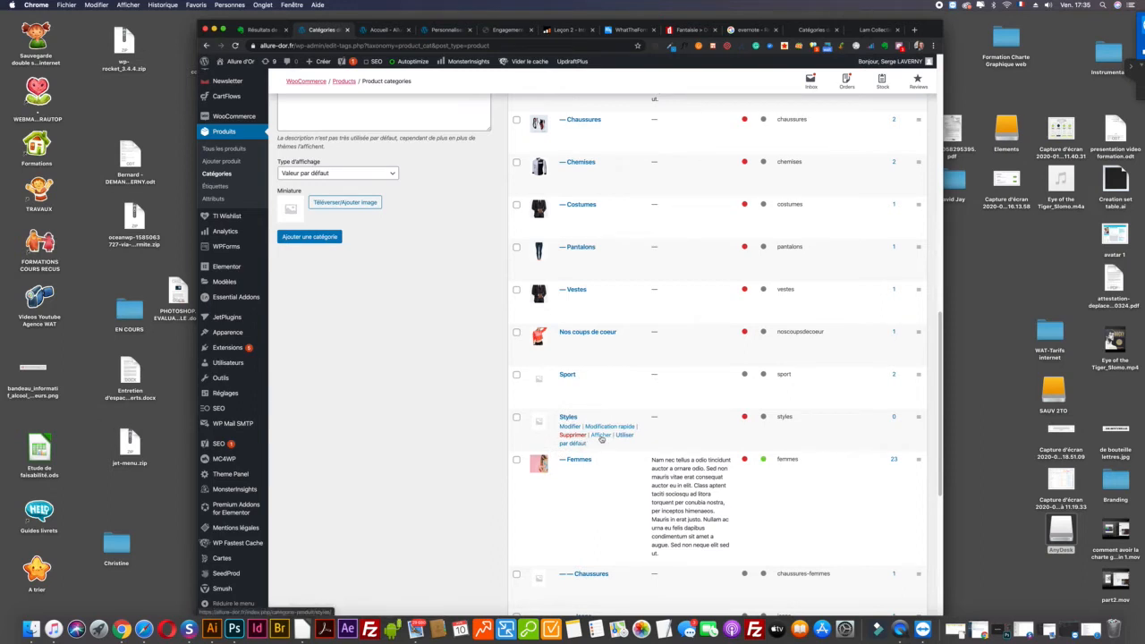
click(601, 435)
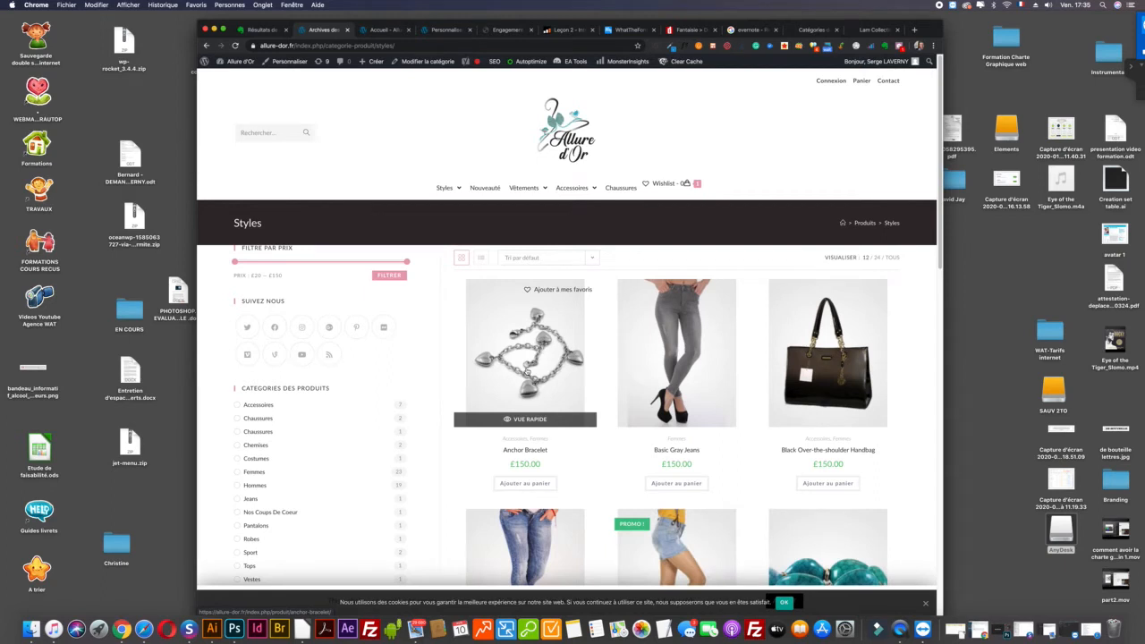
click(206, 45)
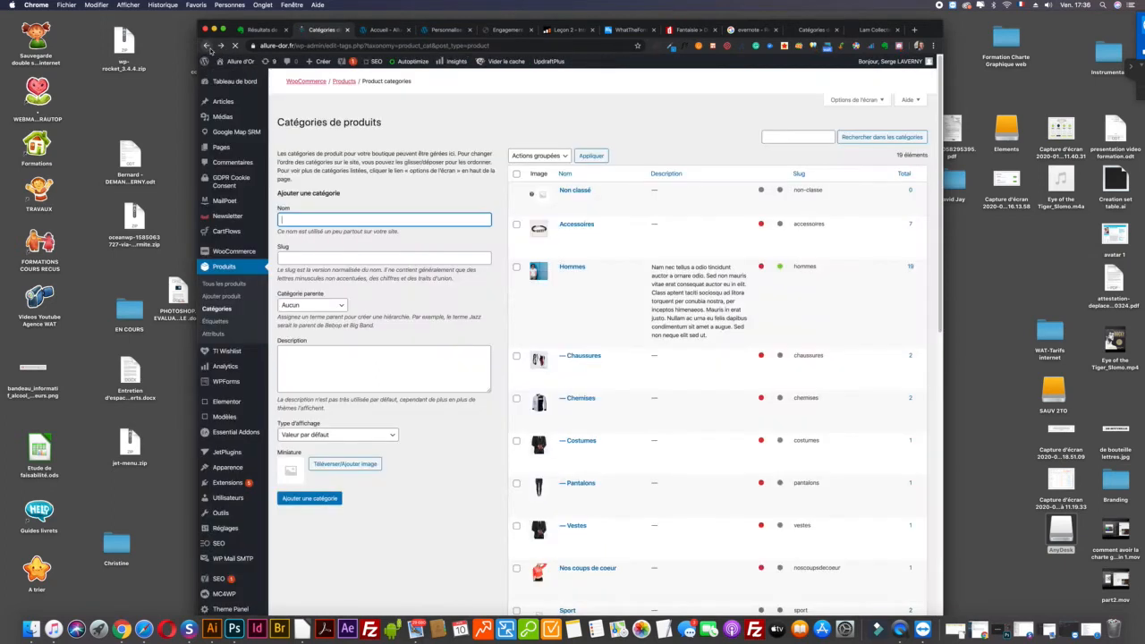
Step: Display the Styles category's shop page again from the category list and select its full web address for copying
scroll(517, 340, down, 10)
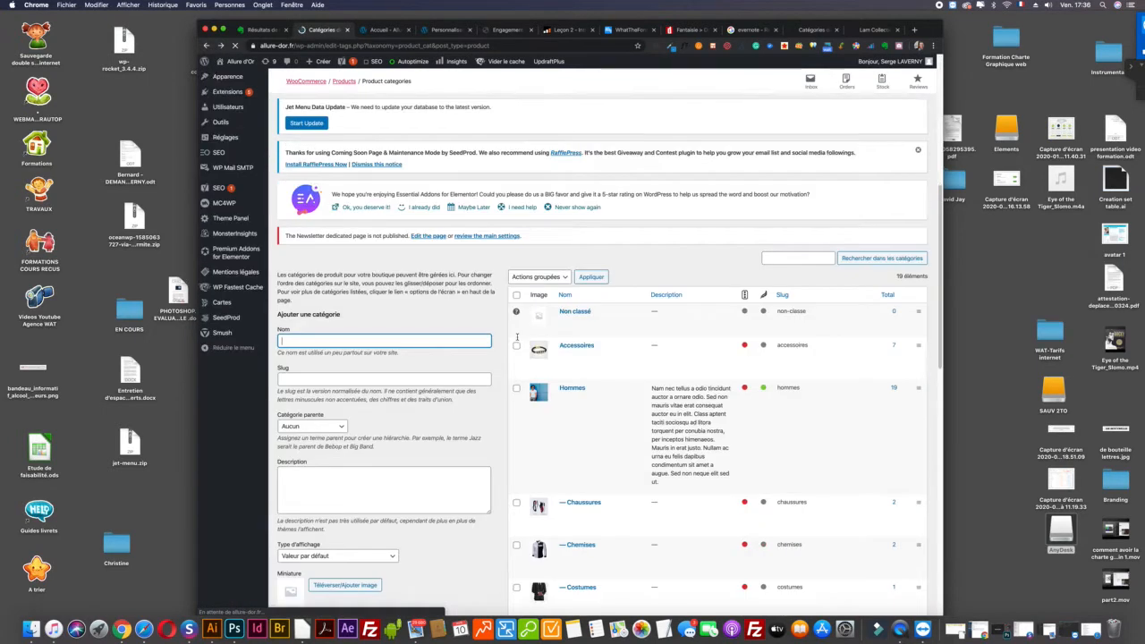
scroll(573, 507, down, 5)
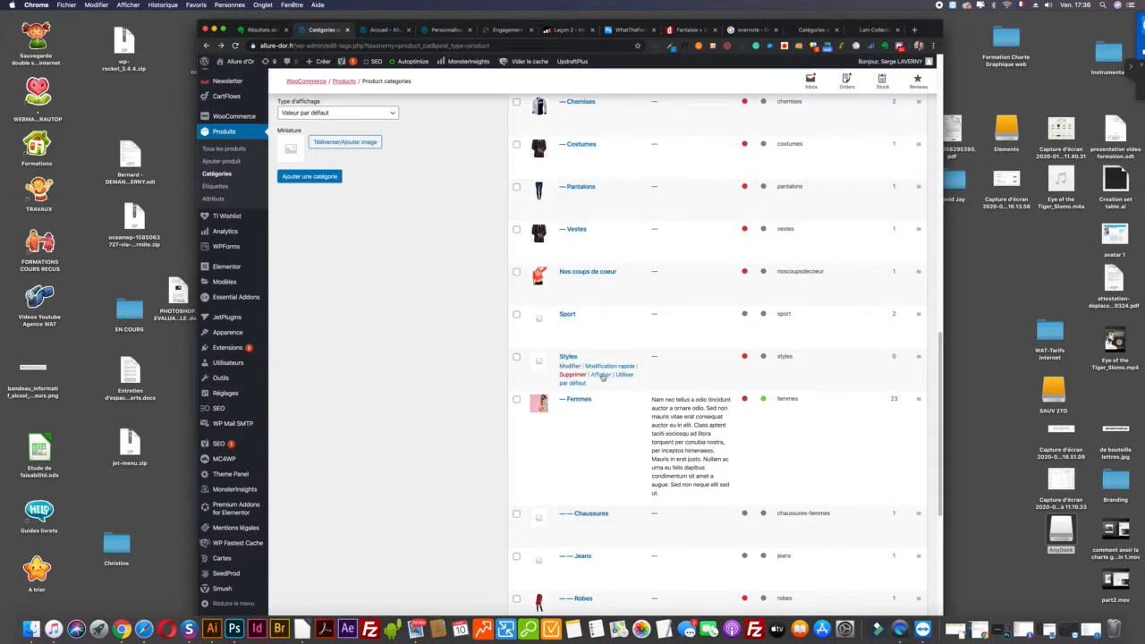
drag(555, 352, 640, 377)
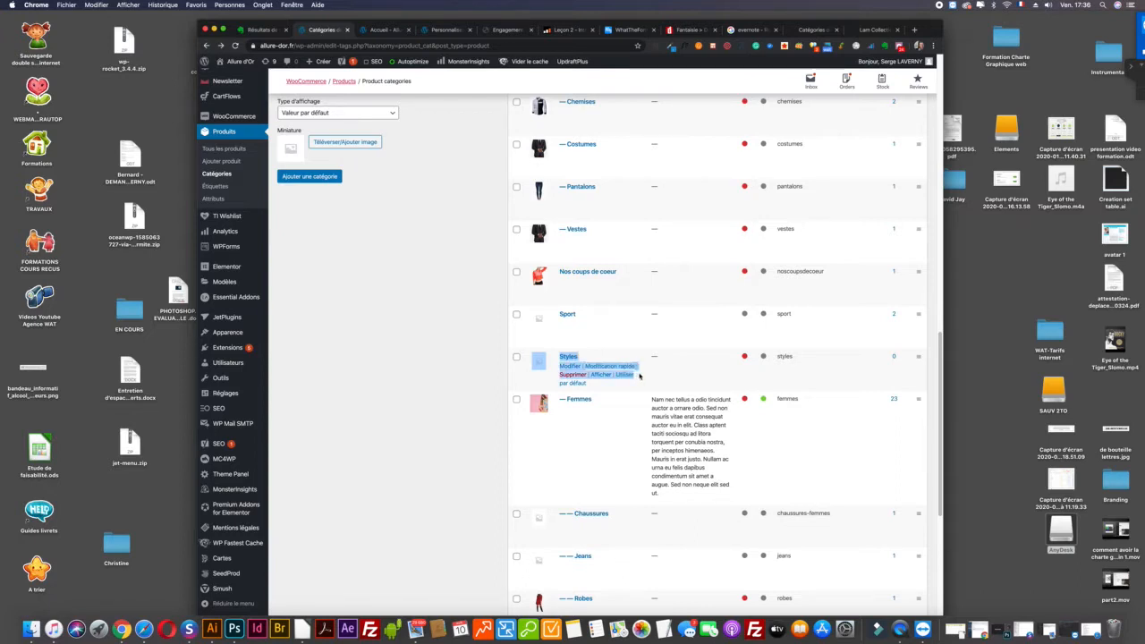
click(662, 374)
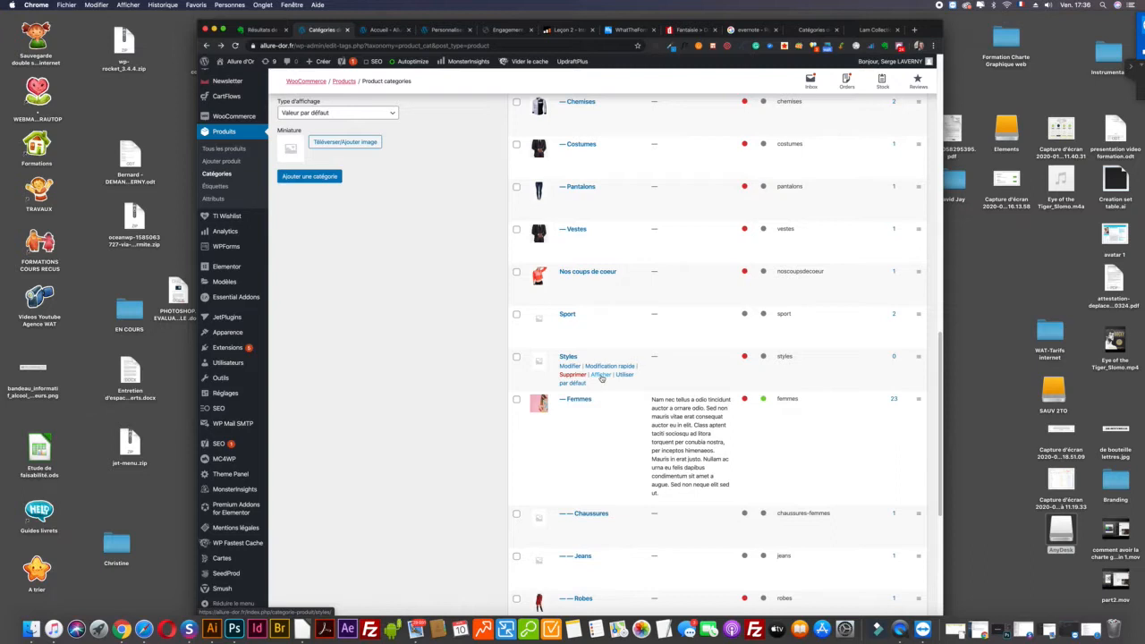
click(601, 378)
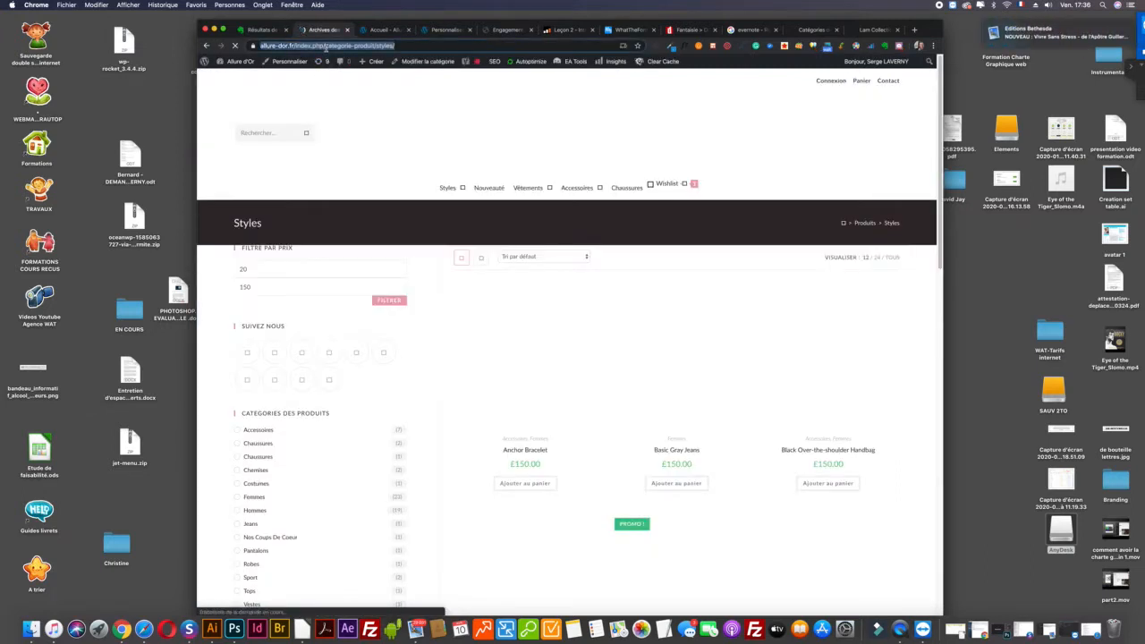
click(333, 46)
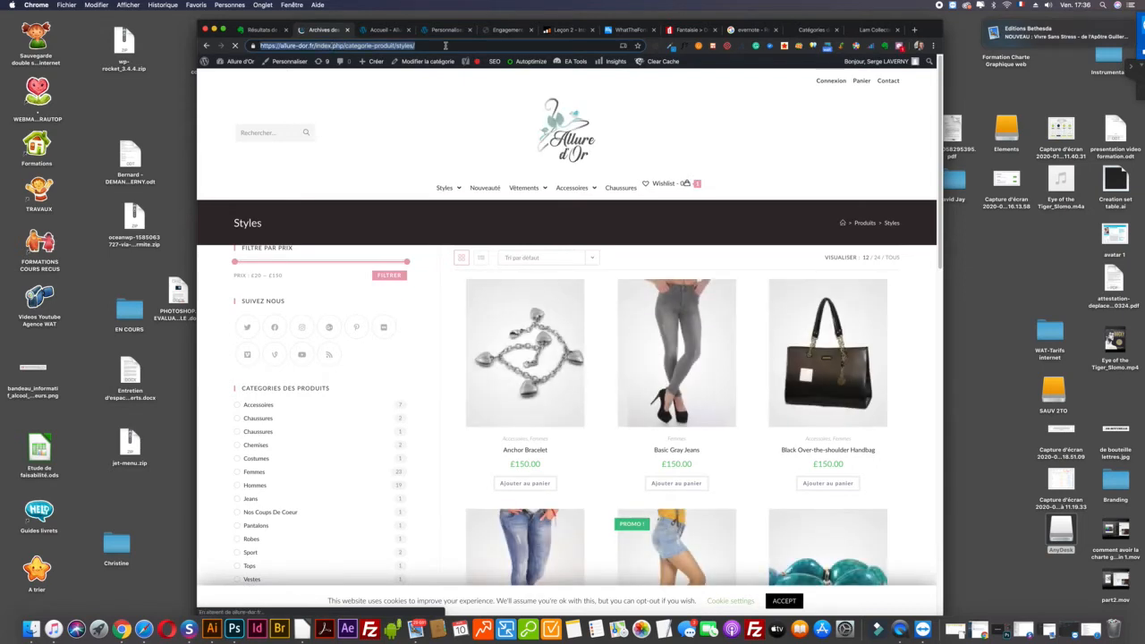
click(441, 45)
triple_click(442, 45)
click(441, 45)
drag(442, 44, 261, 45)
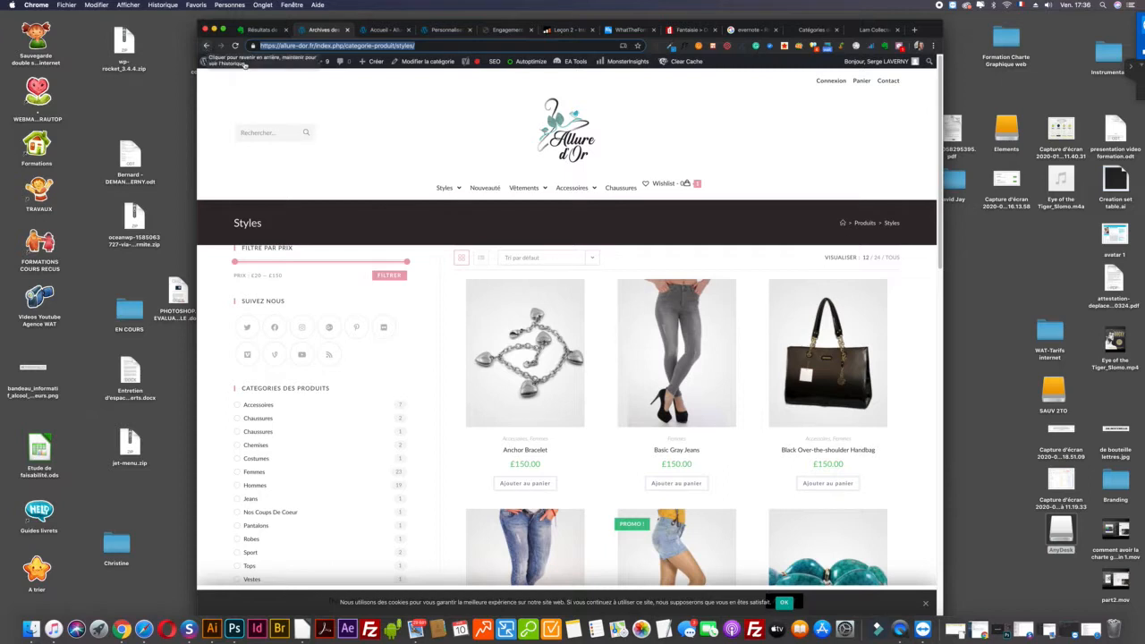
Step: Open Allure d'Or's menu editor from the dashboard and expand the Styles item of Modèle Leaz menu principal
mouse_move(240, 63)
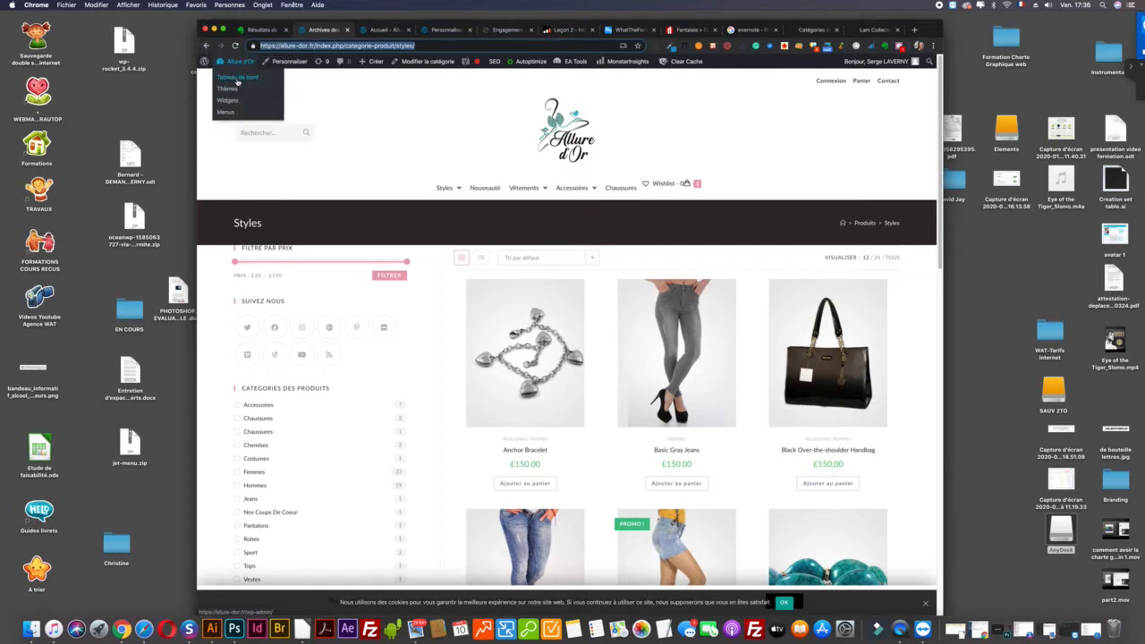
click(237, 79)
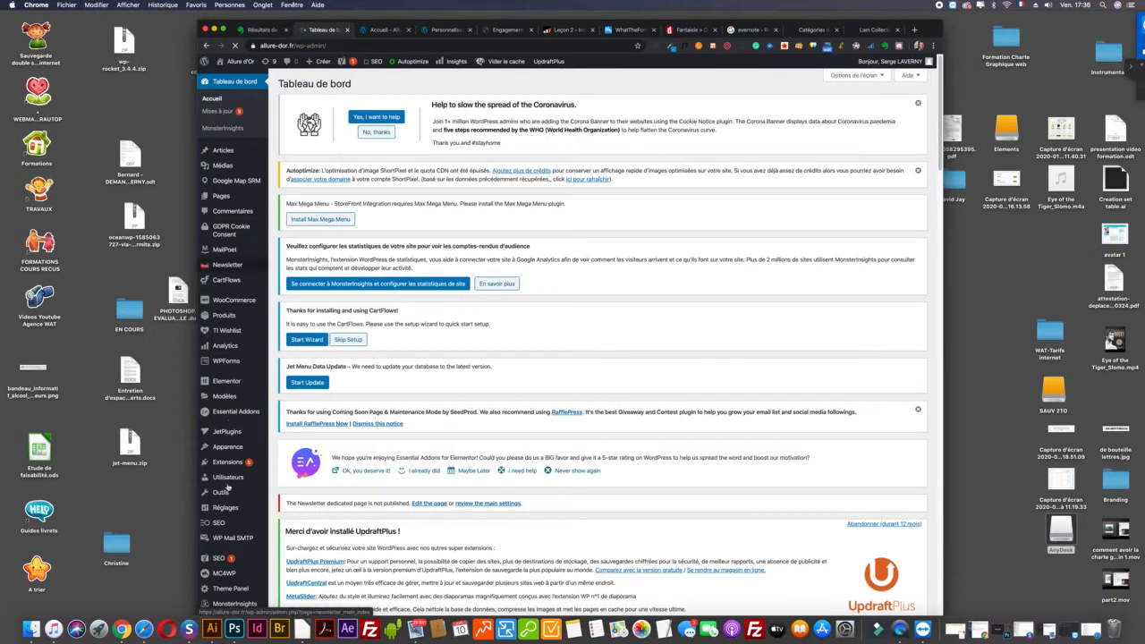
mouse_move(231, 451)
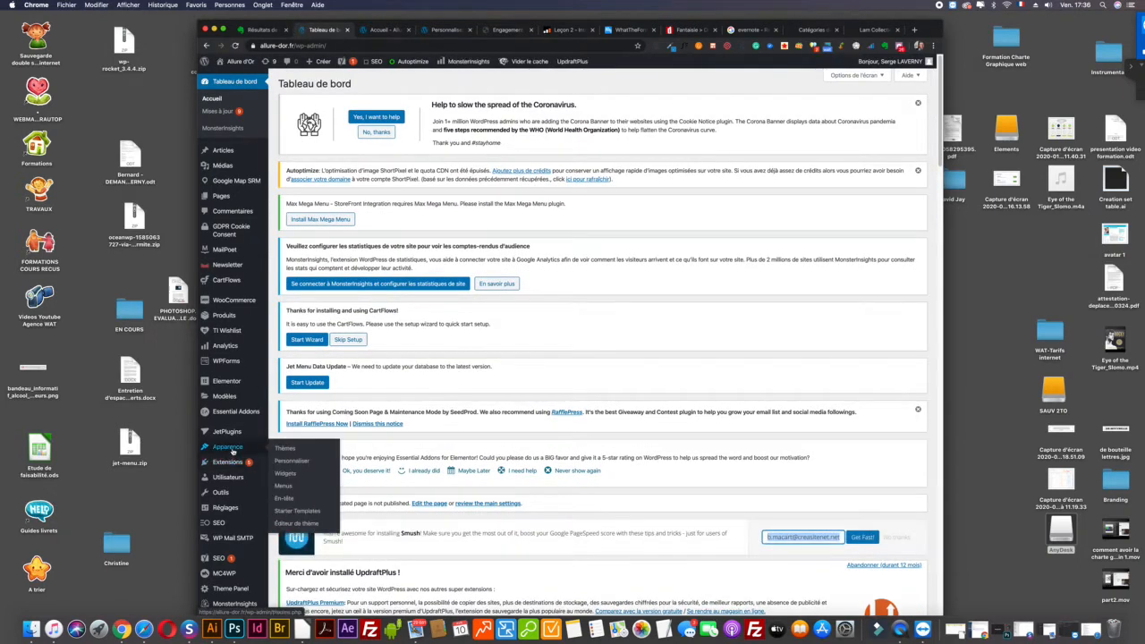
click(285, 486)
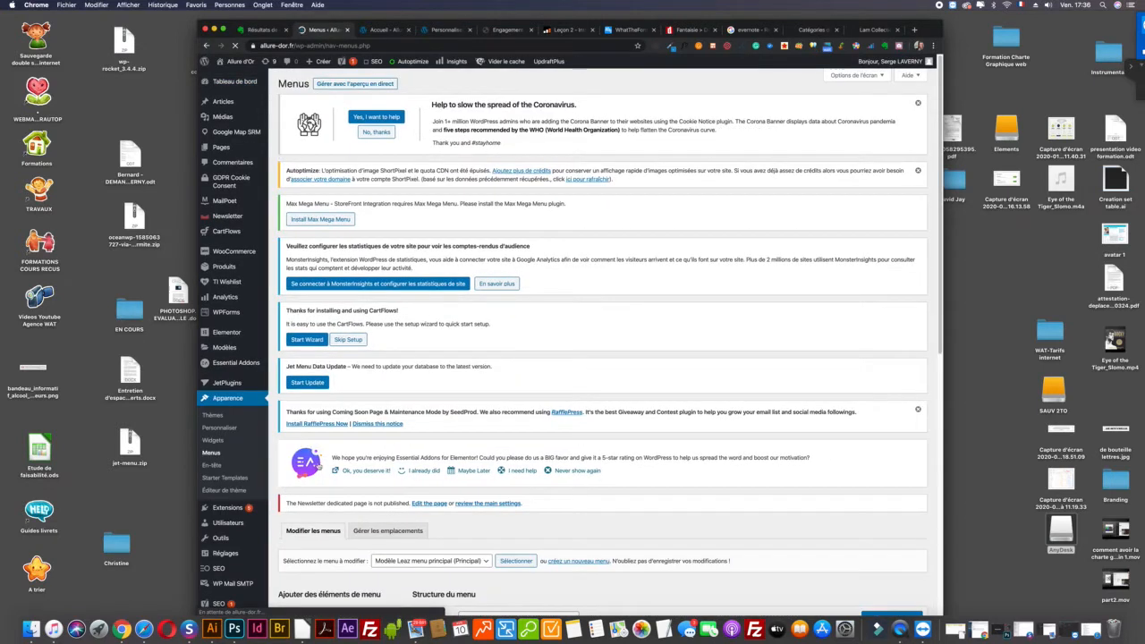
scroll(320, 467, down, 5)
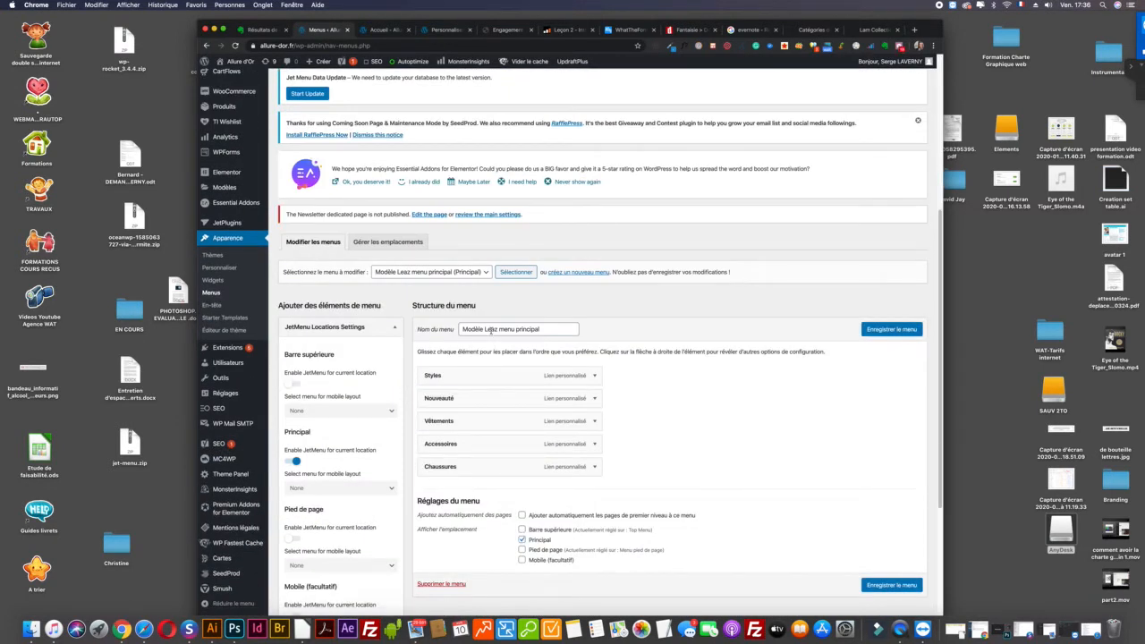
click(595, 377)
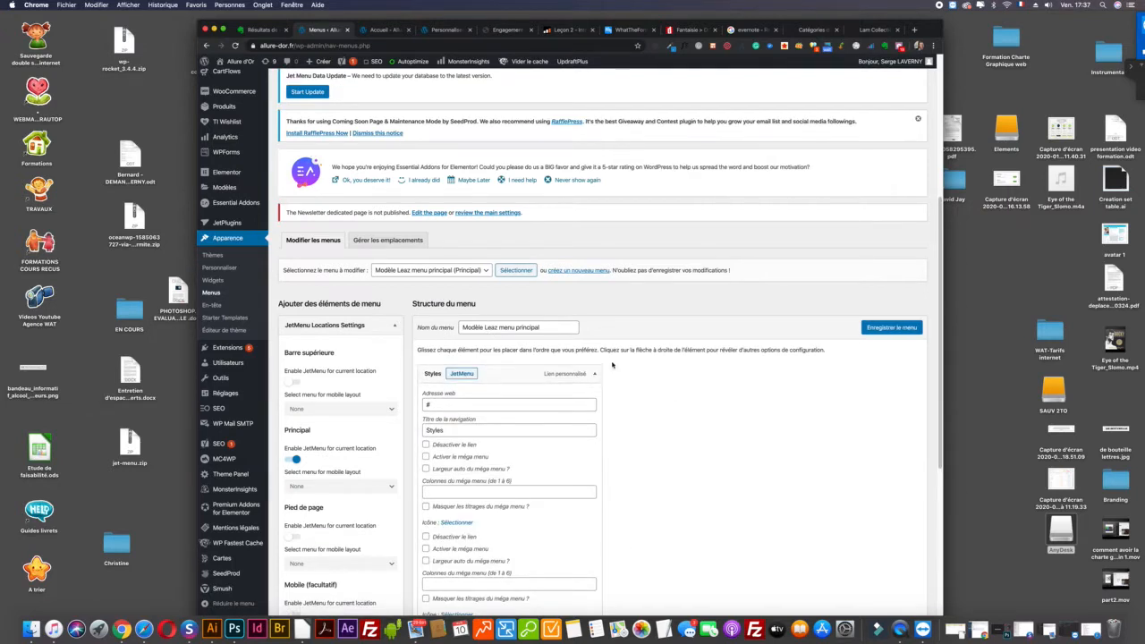
Step: Check the Styles item's settings and its submenu on the shop's home page, and return to the menu editor
click(595, 377)
click(595, 373)
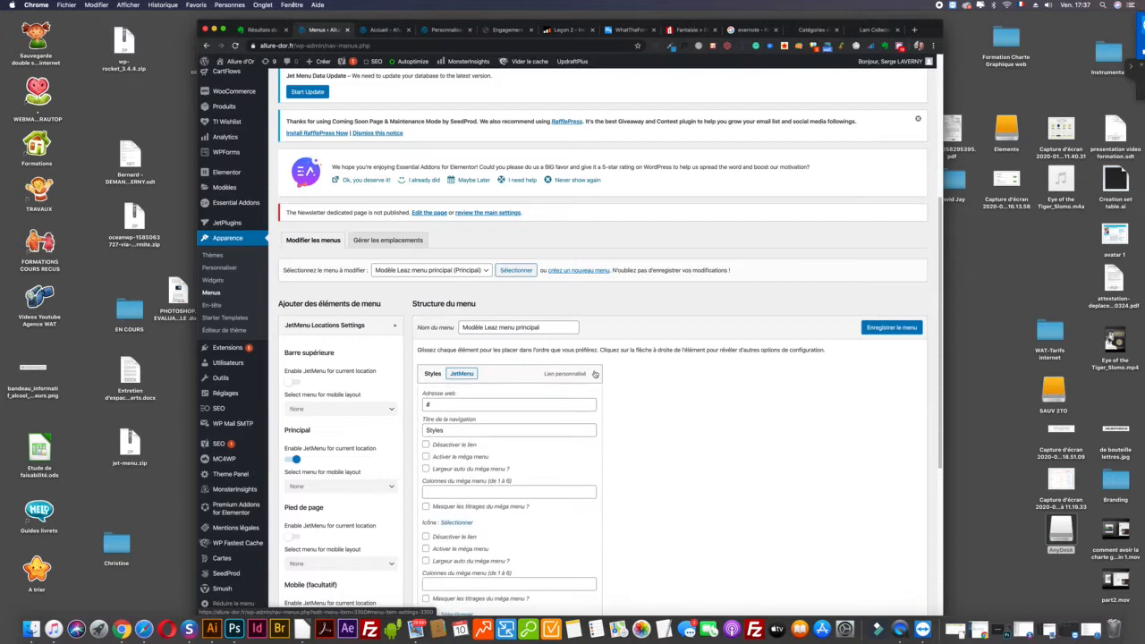
scroll(679, 386, down, 3)
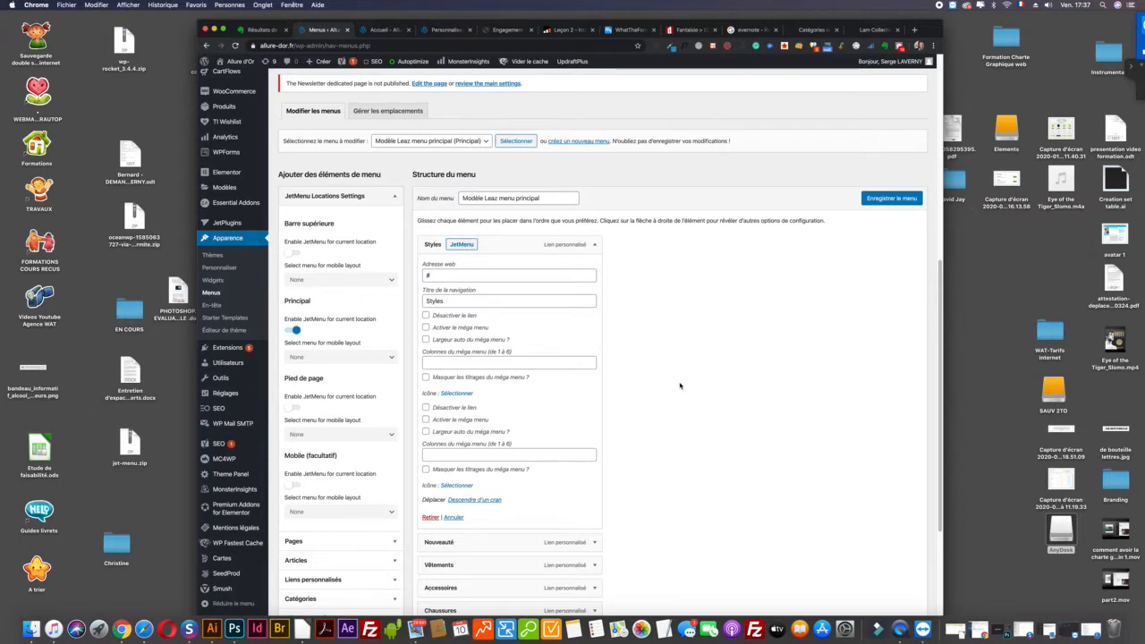
click(386, 29)
mouse_move(436, 179)
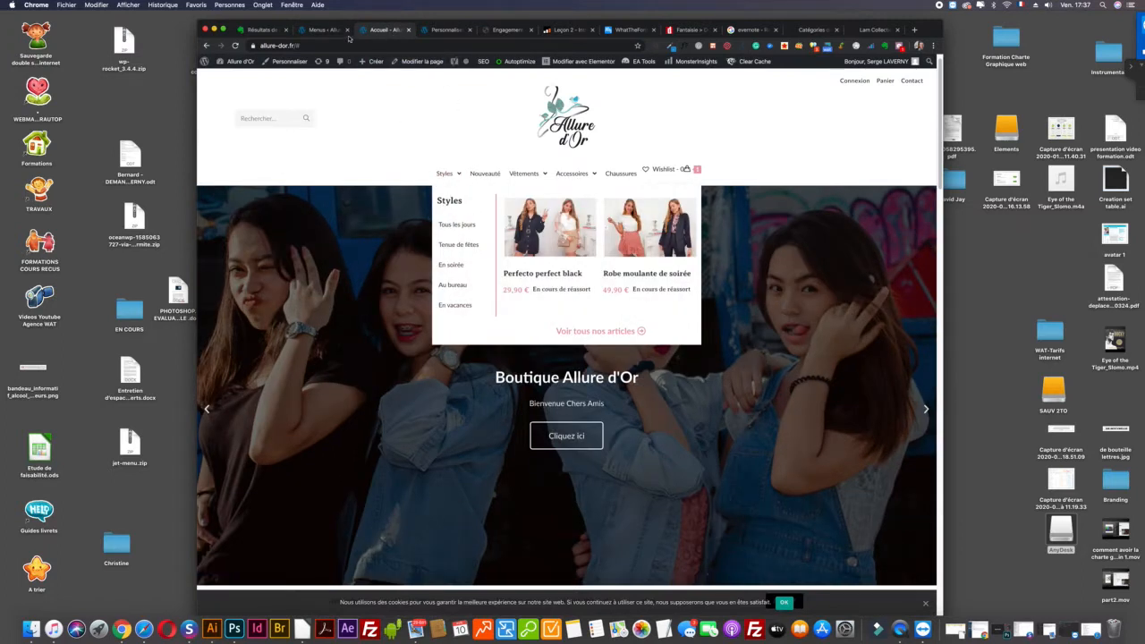
click(324, 29)
Step: Load the Colonne styles menu for editing in place of Modèle Leaz menu principal
click(425, 142)
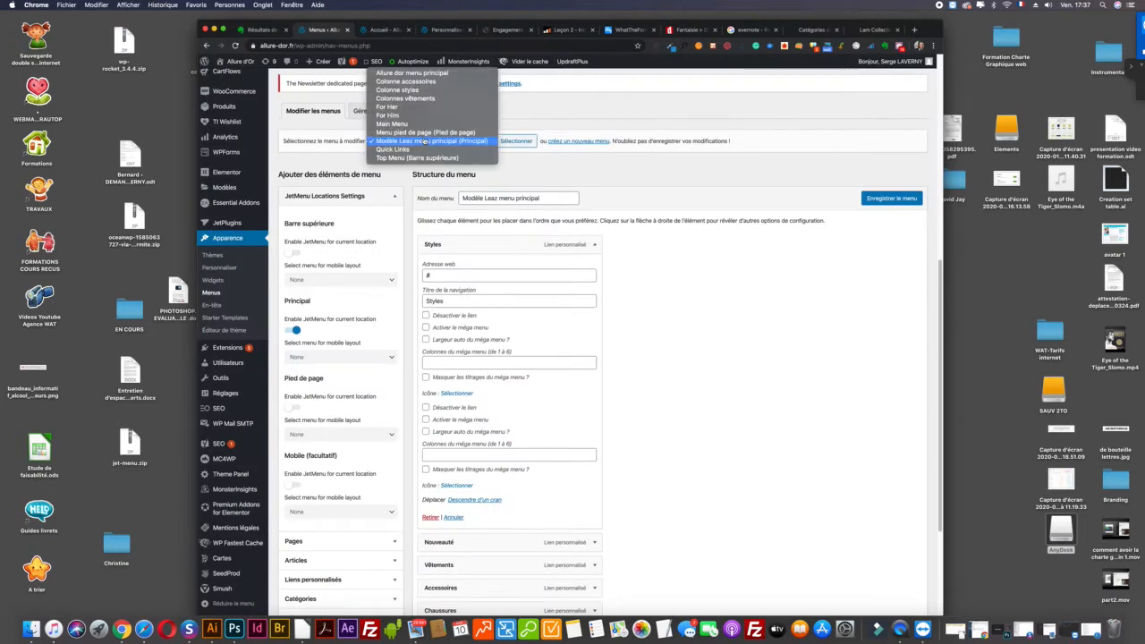
click(413, 91)
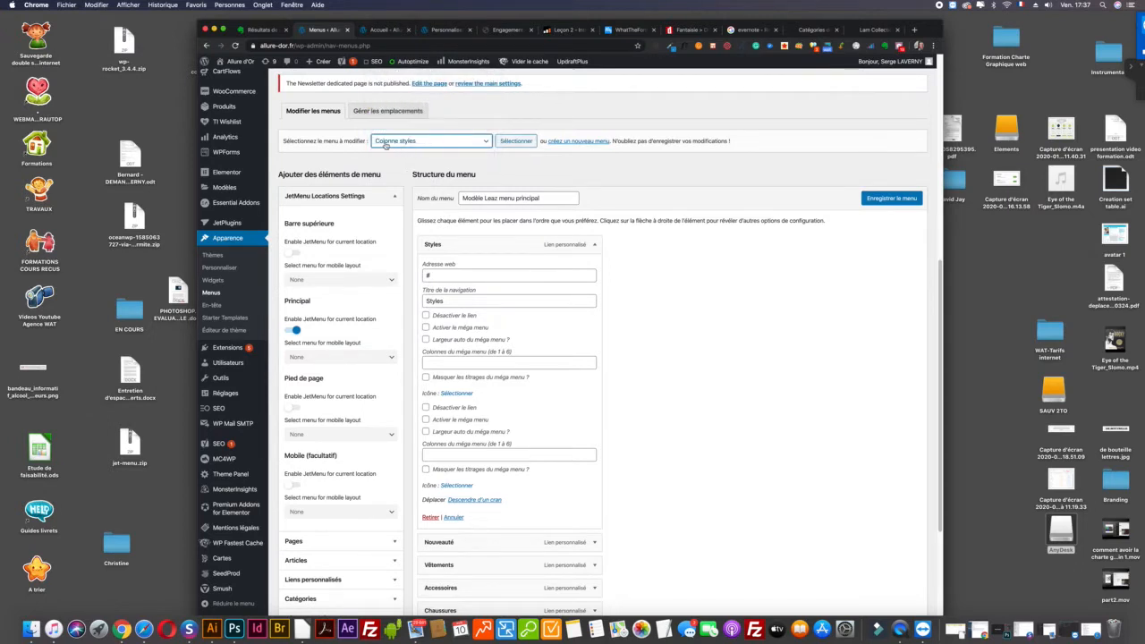
click(512, 142)
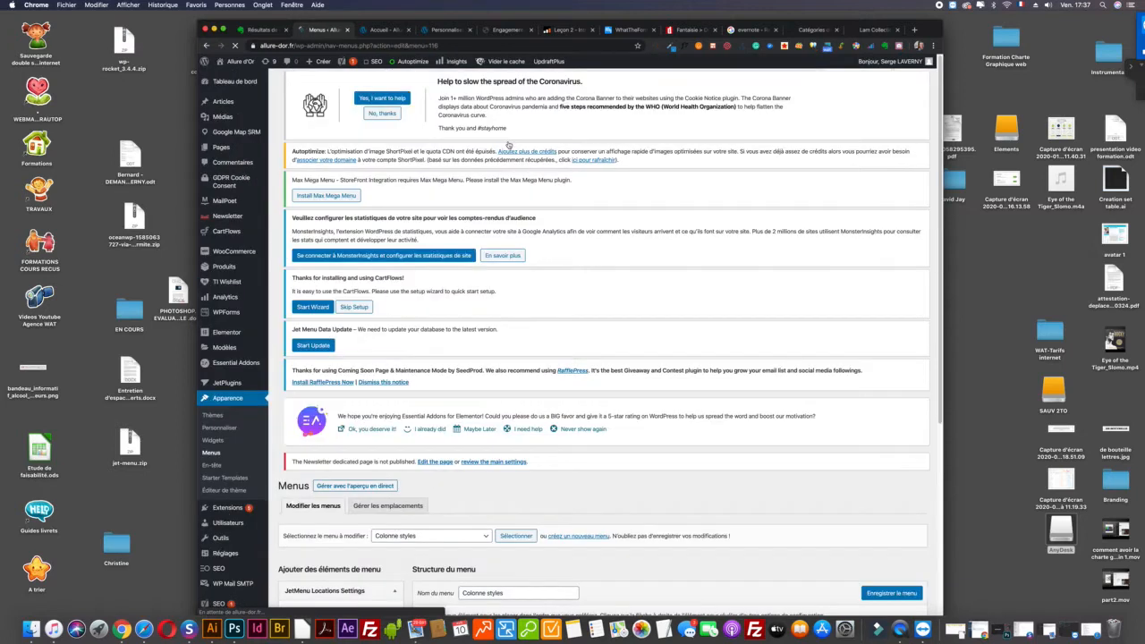
scroll(567, 168, down, 4)
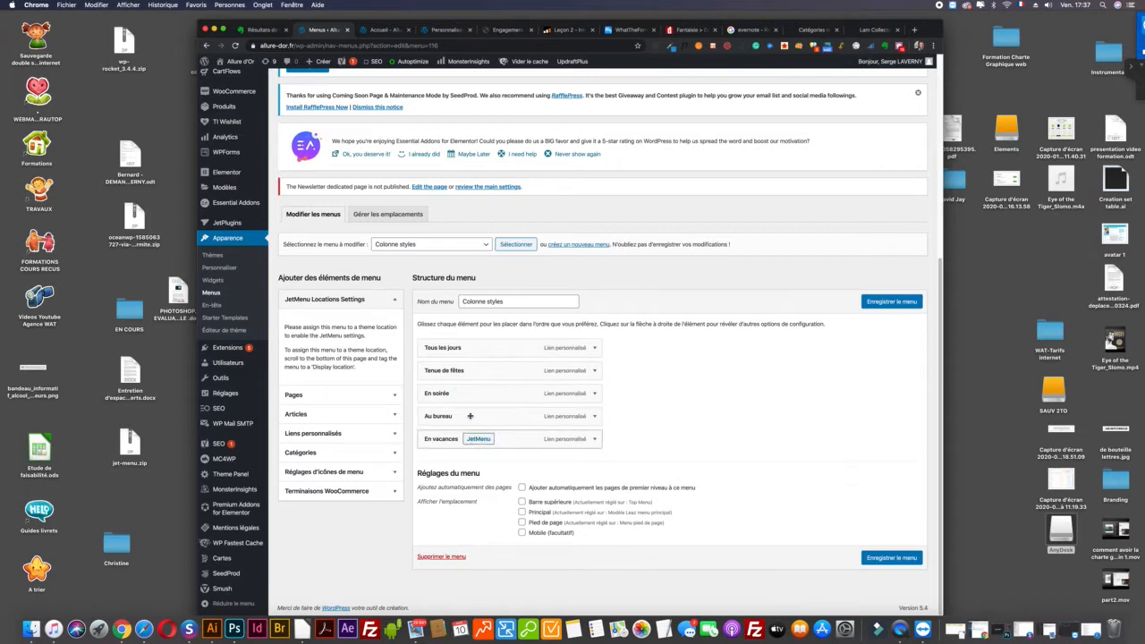
Step: Set the Tous les jours item's web address to the copied Styles category address and save the Colonne styles menu
click(594, 346)
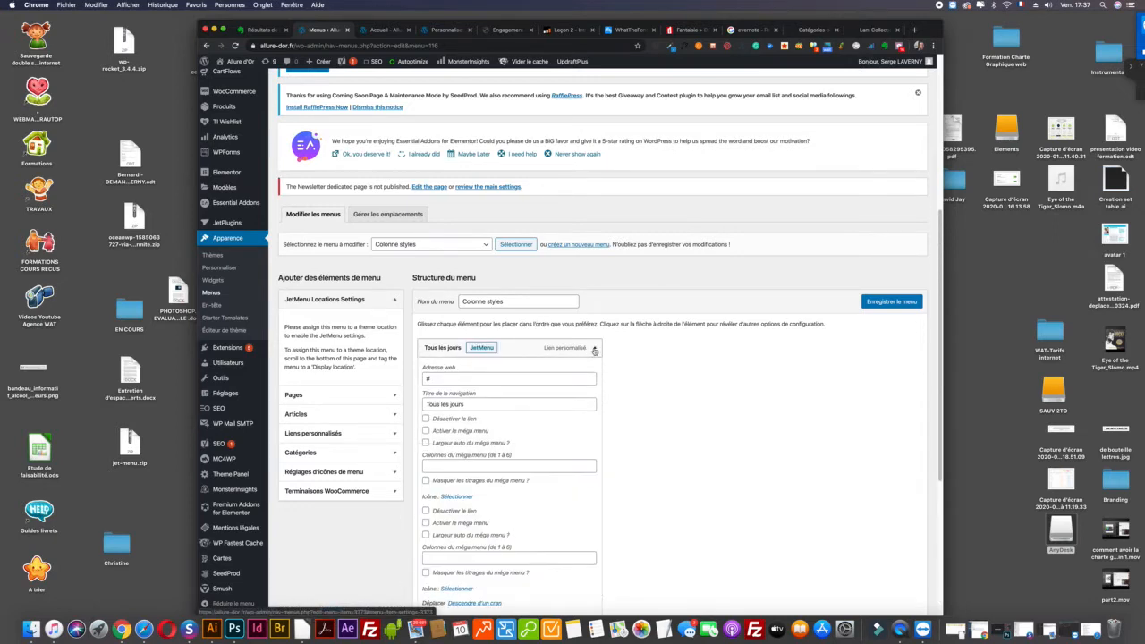
scroll(668, 351, down, 1)
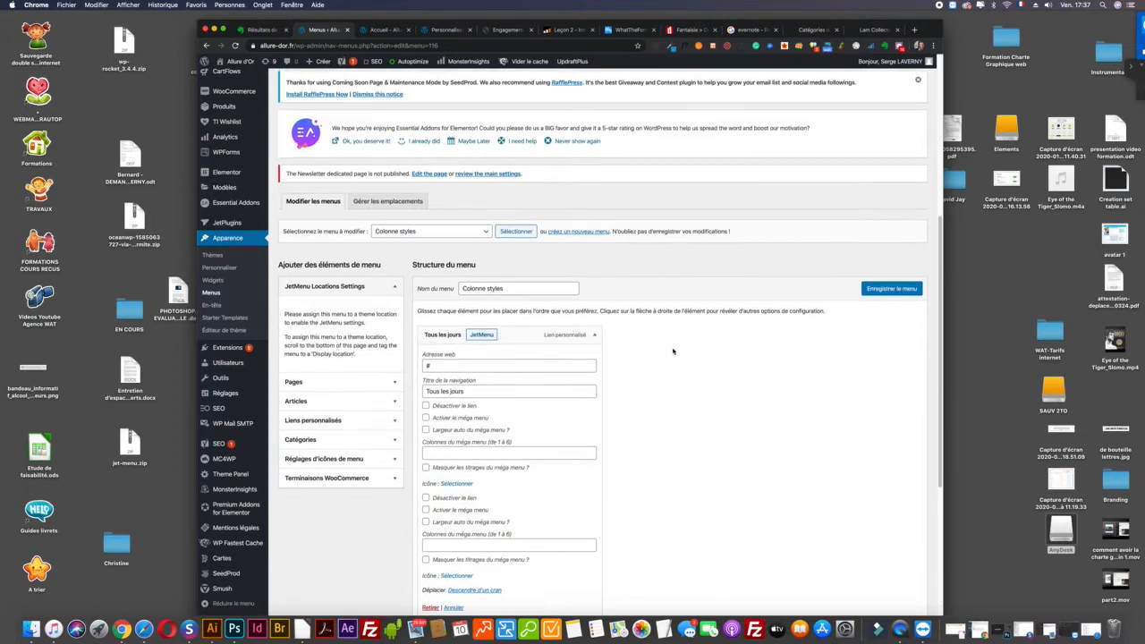
click(449, 365)
key(super+v)
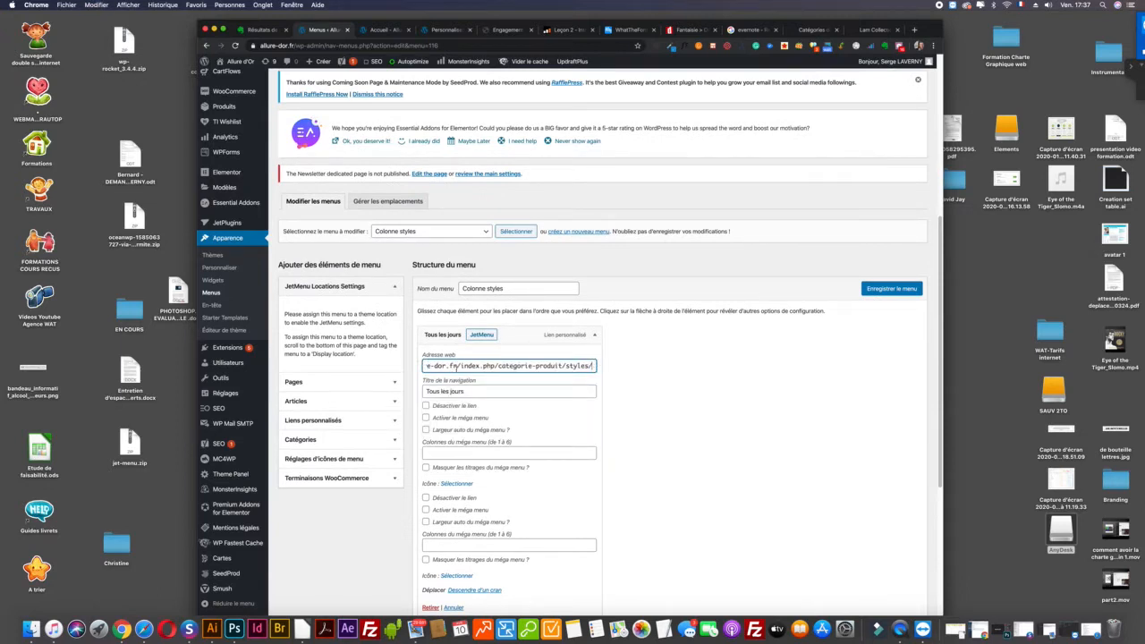
key(super+a)
scroll(661, 403, down, 3)
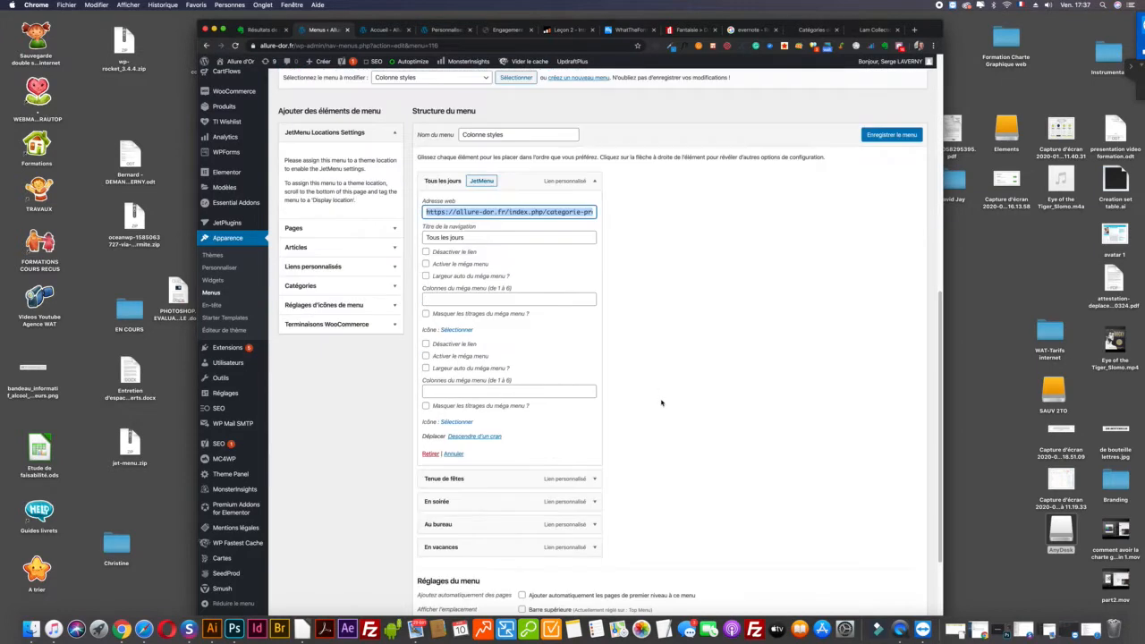
scroll(667, 376, down, 2)
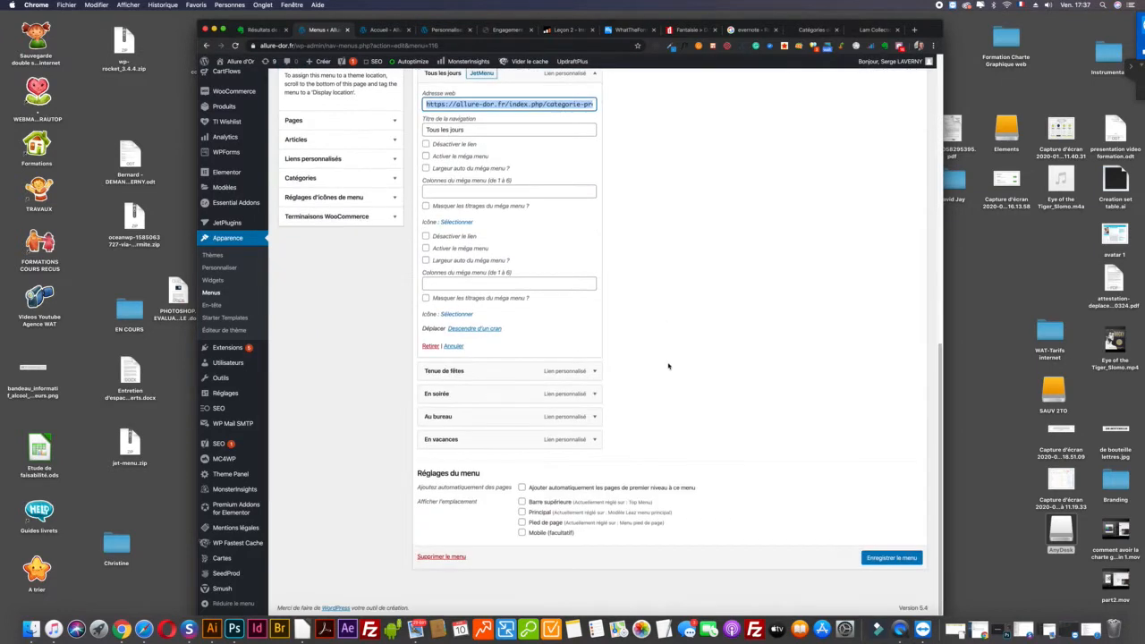
click(890, 558)
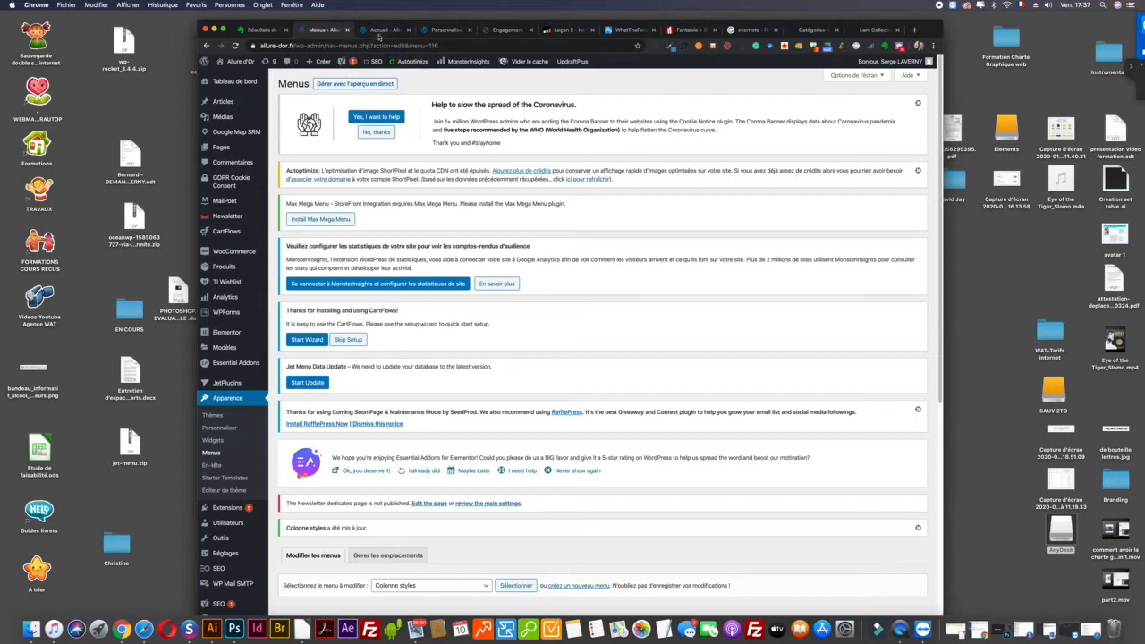
Step: Reload the shop's home page and test the Tous les jours link under Styles
click(379, 32)
click(234, 47)
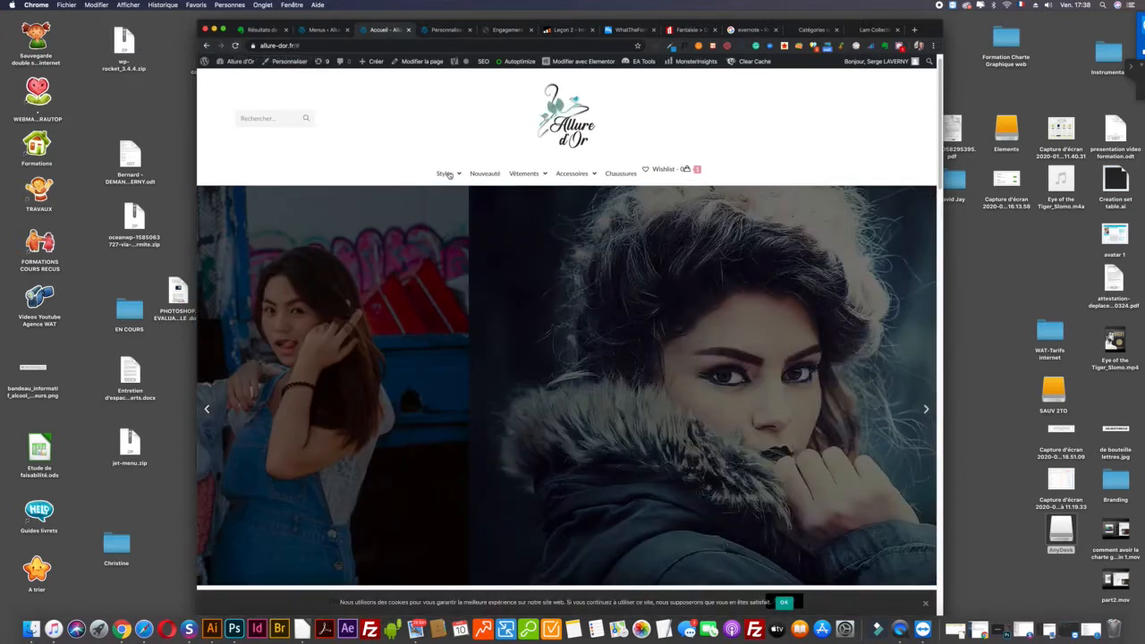
mouse_move(444, 172)
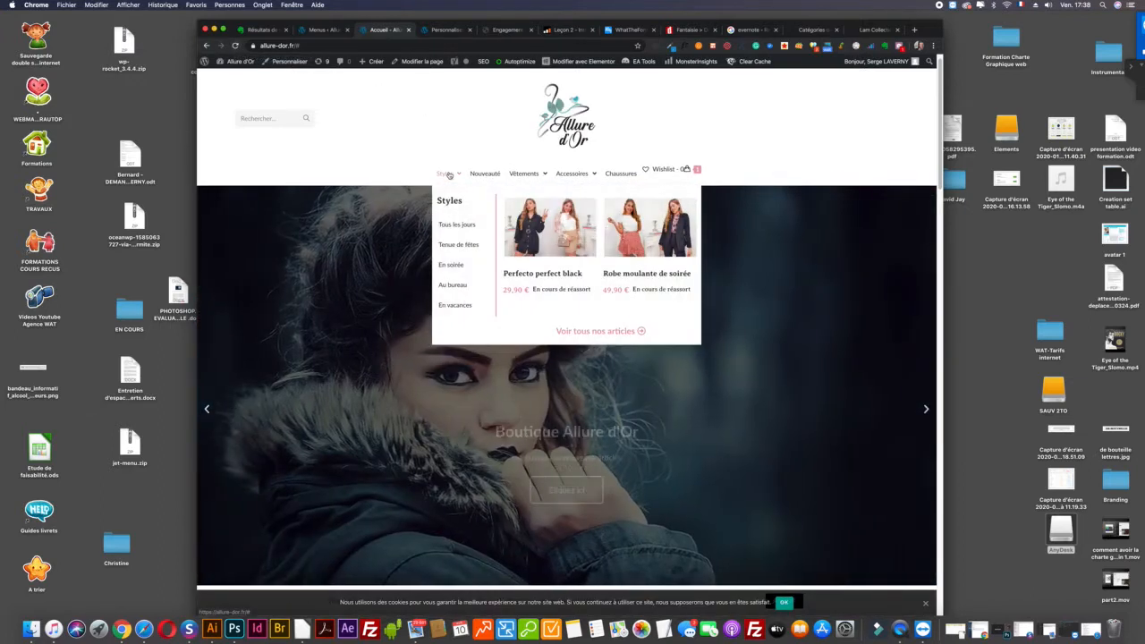
click(460, 227)
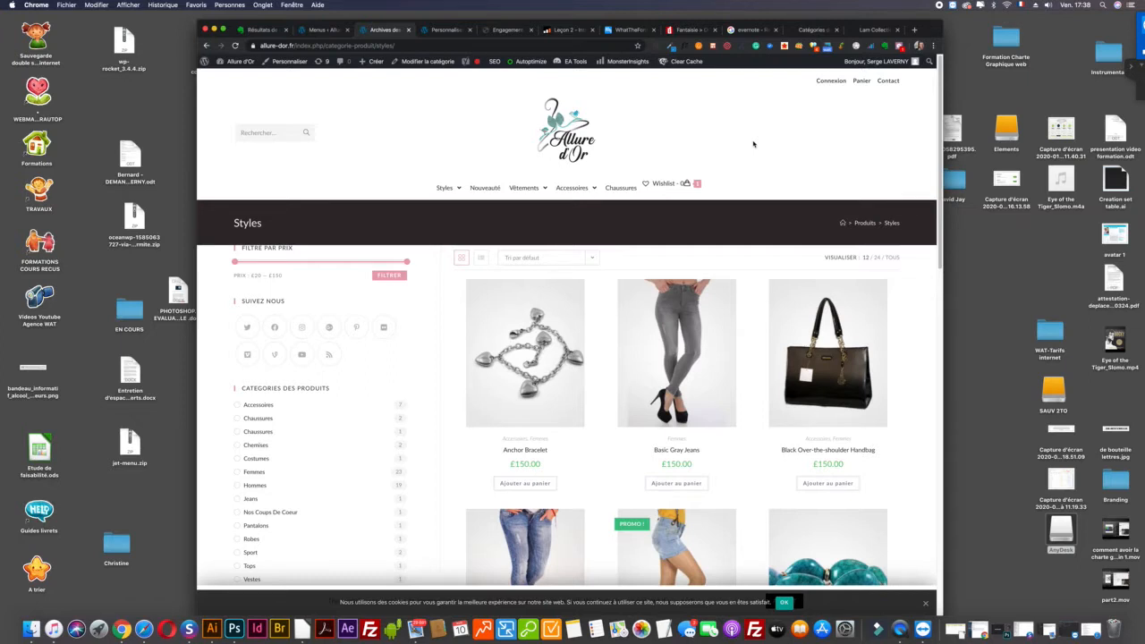
Step: Delete the duplicate tous les jours subcategory under Femmes from the shop's product categories
click(323, 31)
scroll(606, 333, down, 5)
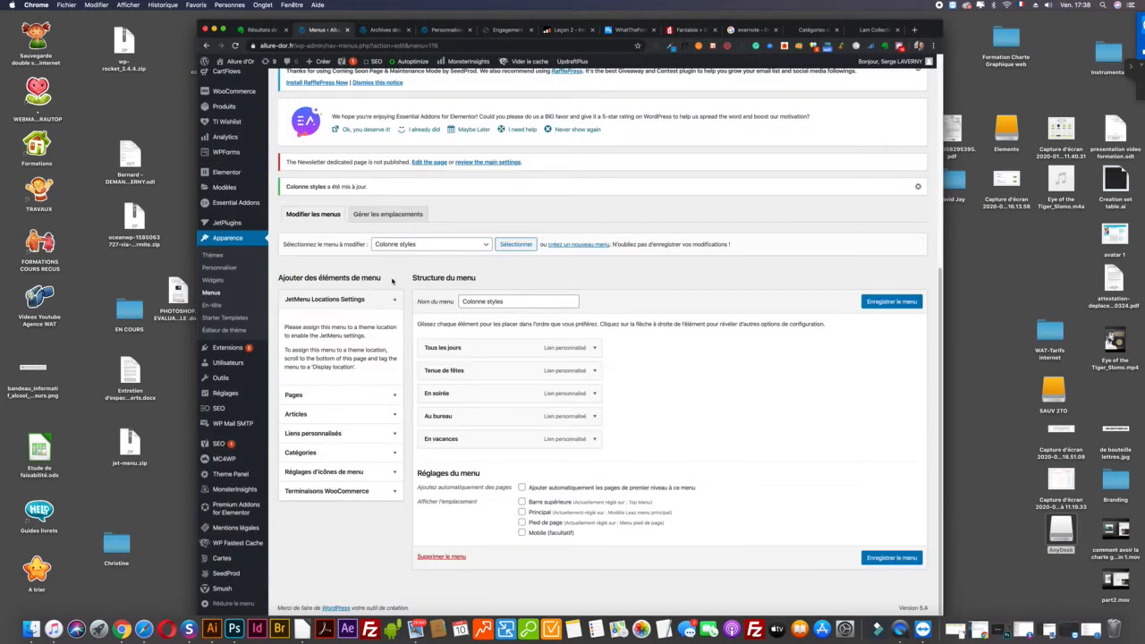
mouse_move(489, 372)
mouse_move(229, 363)
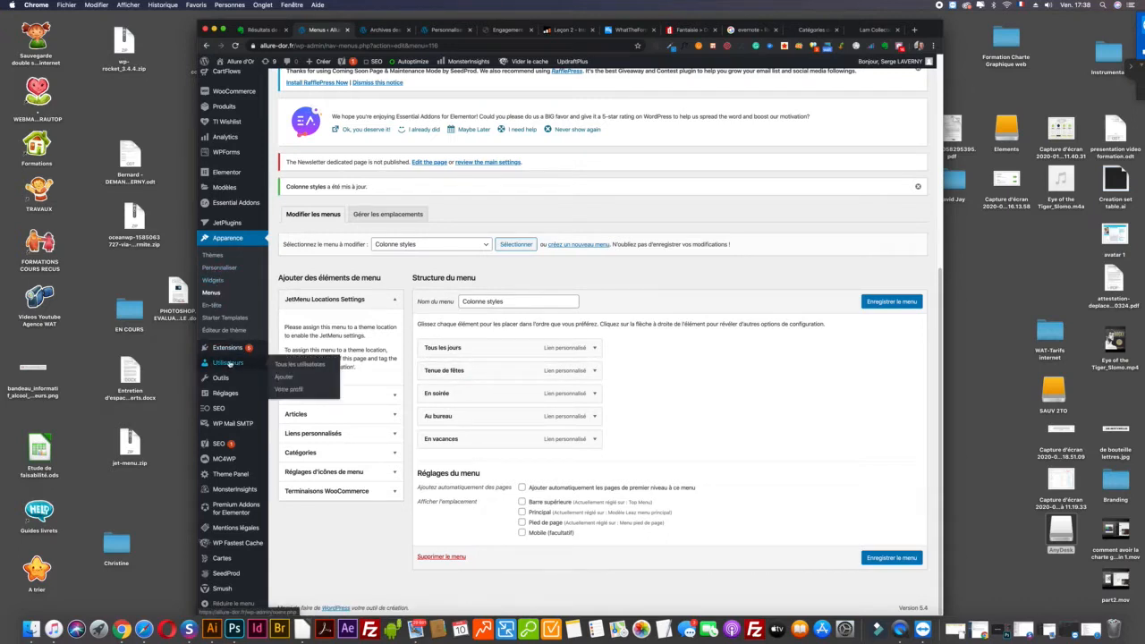
mouse_move(221, 394)
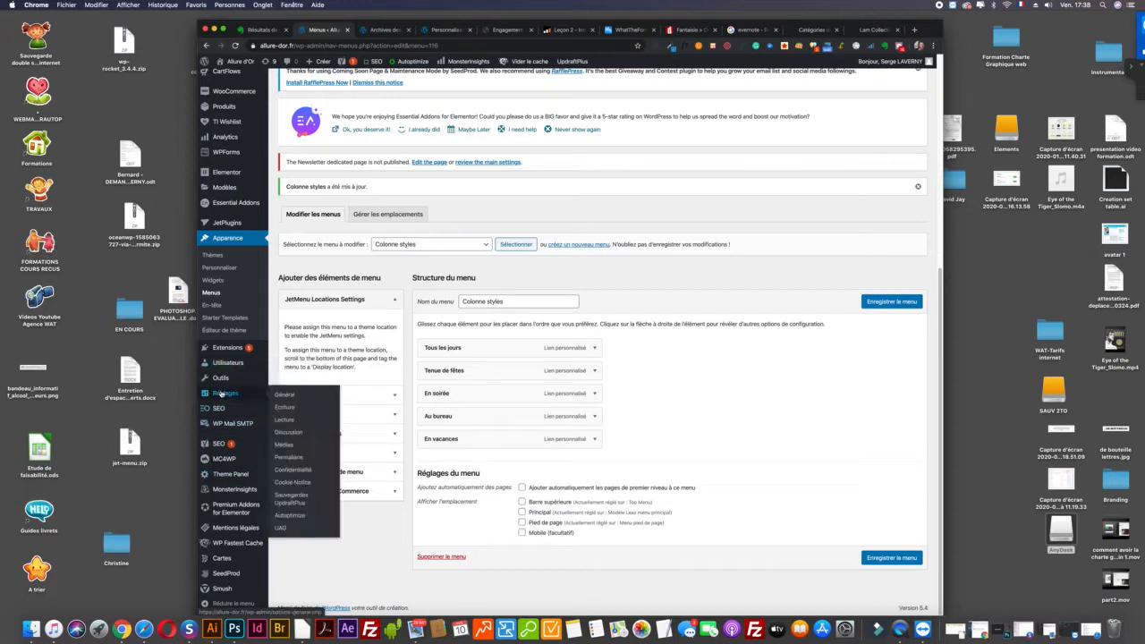
scroll(222, 197, up, 2)
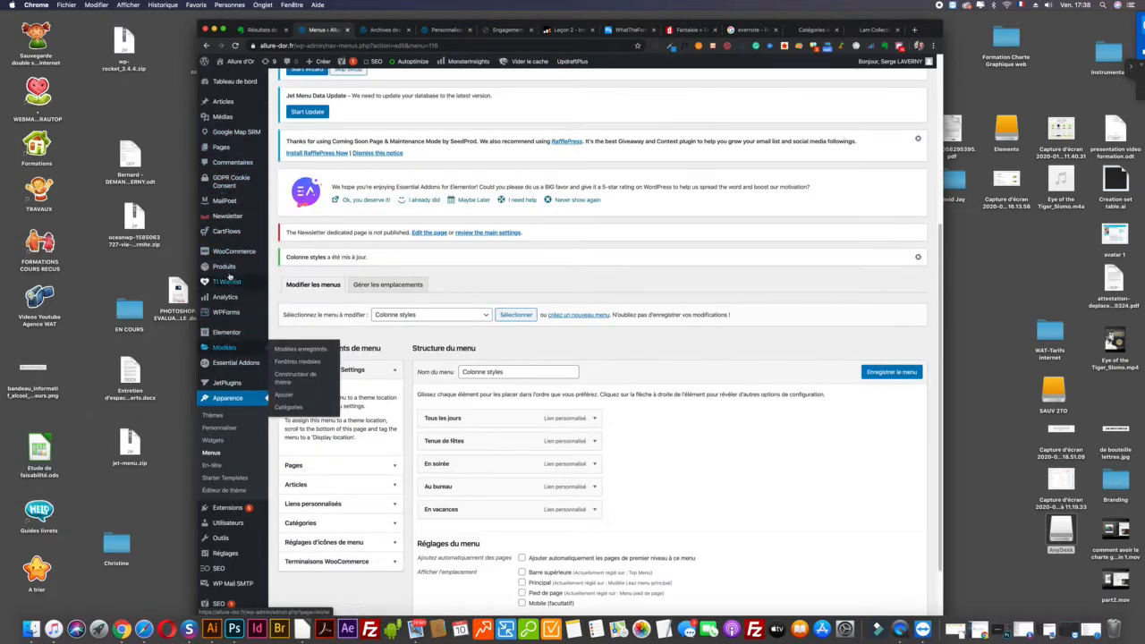
mouse_move(225, 263)
click(287, 295)
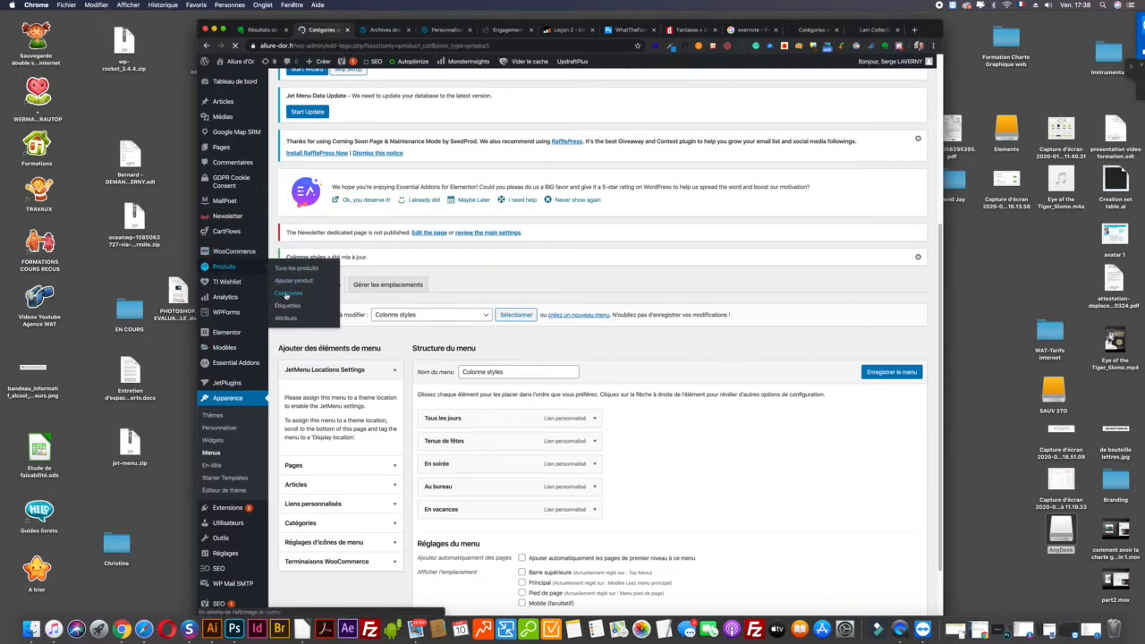
scroll(460, 265, down, 10)
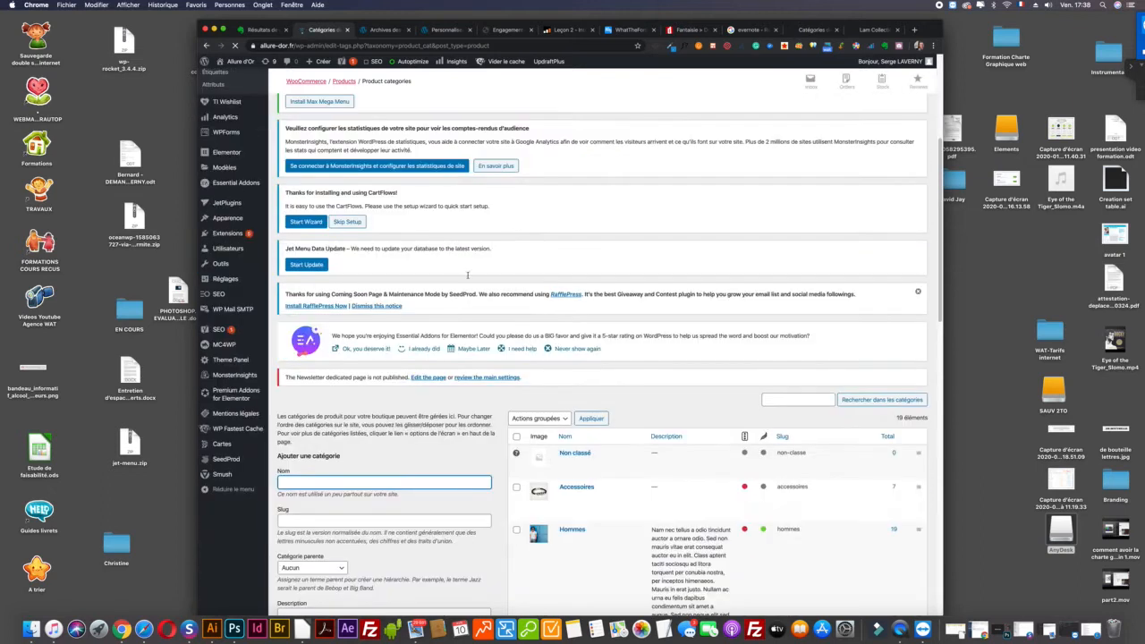
scroll(459, 265, down, 5)
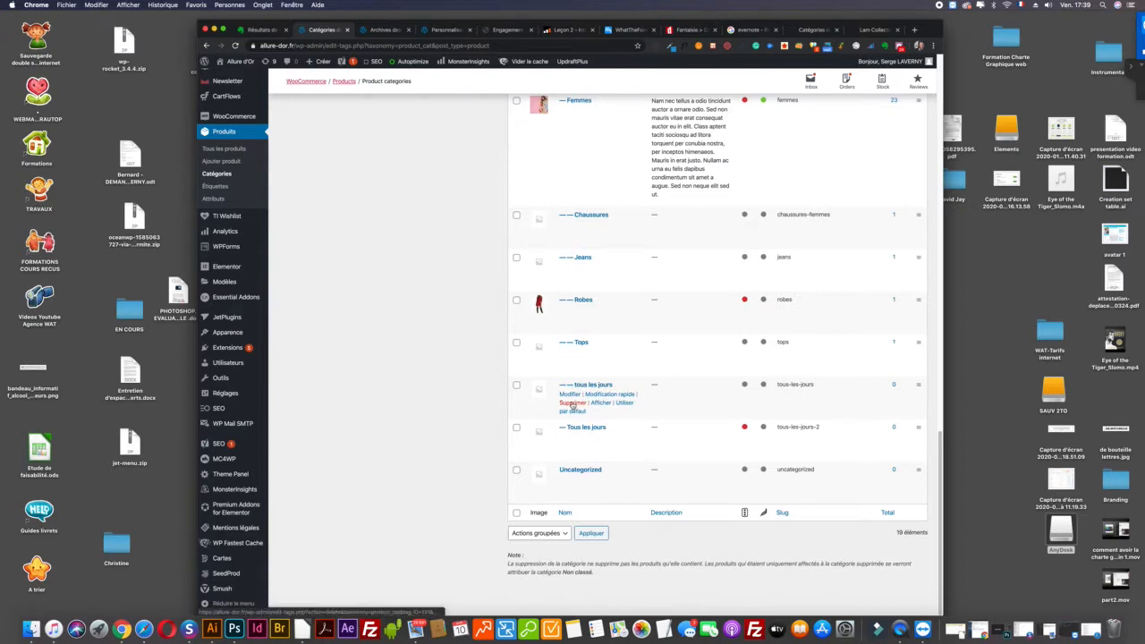
click(572, 404)
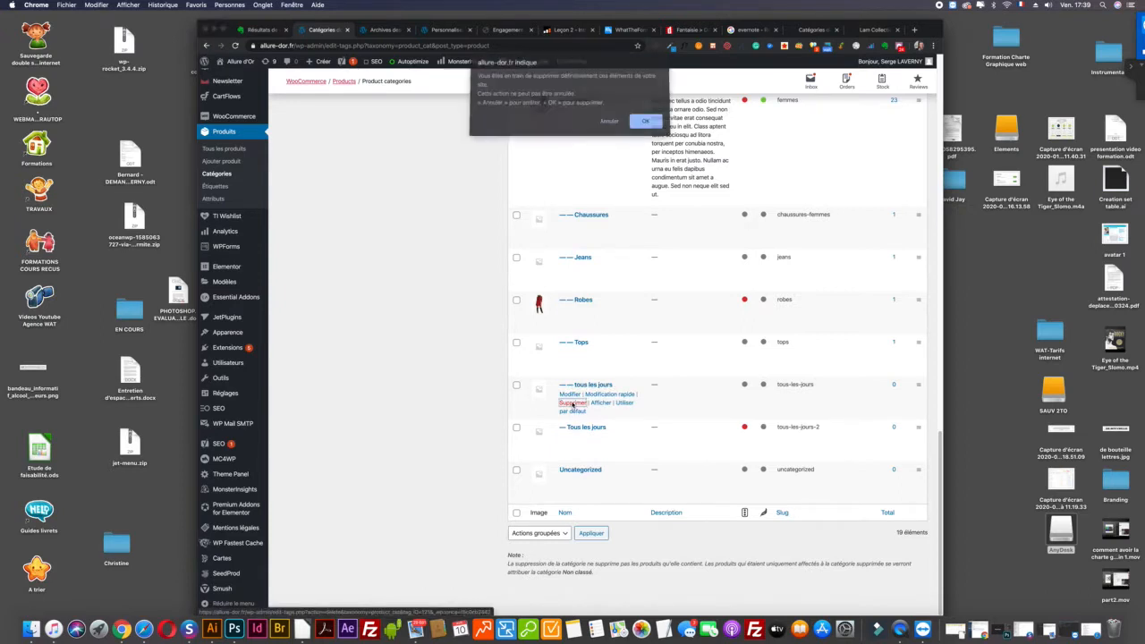
click(633, 125)
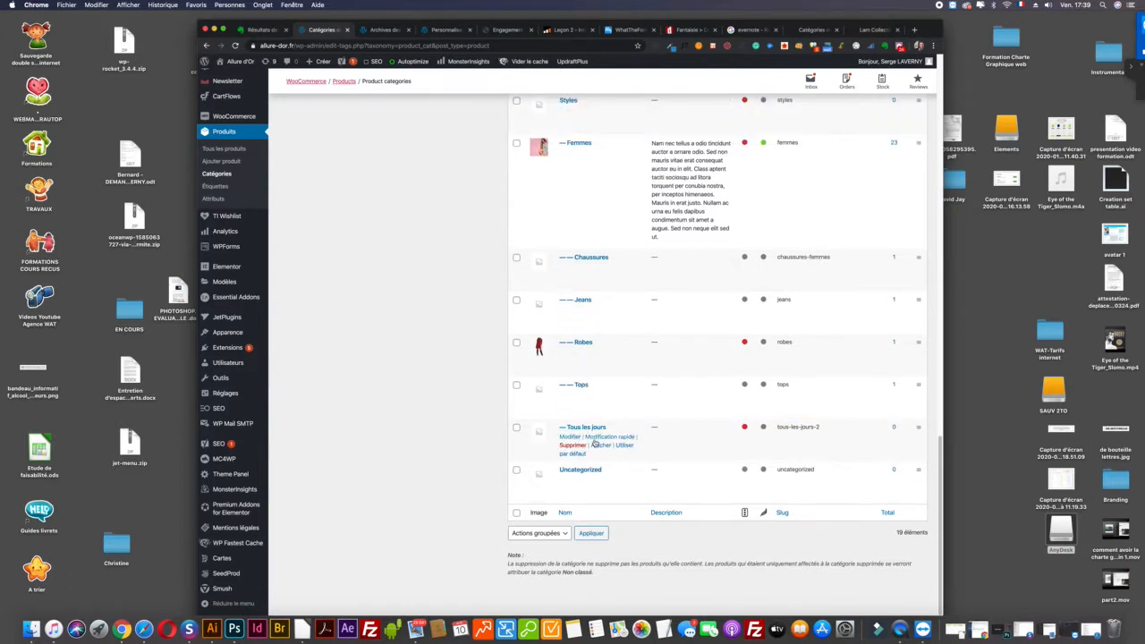
Step: View the shop page of the Tous les jours category under Styles and copy its web address
click(599, 445)
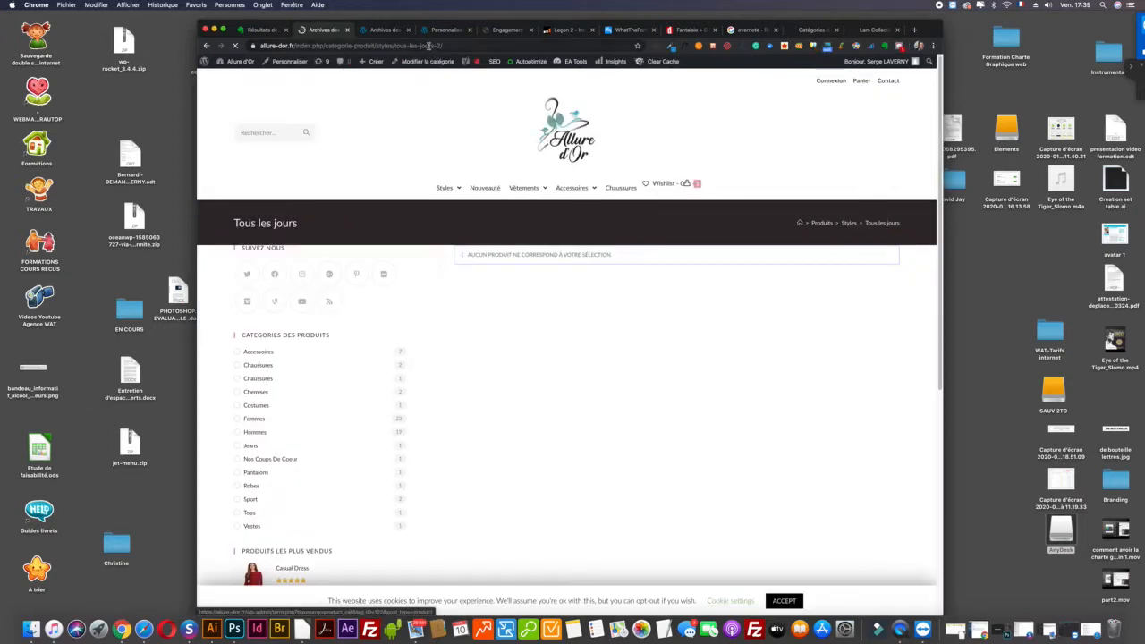
click(383, 45)
key(super+c)
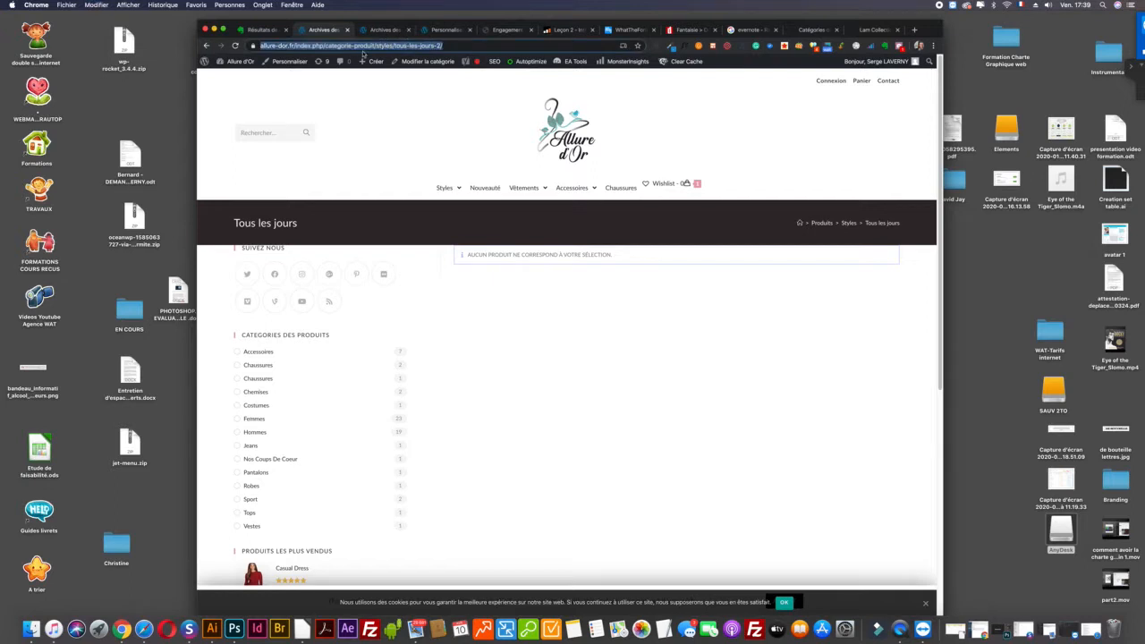
click(374, 30)
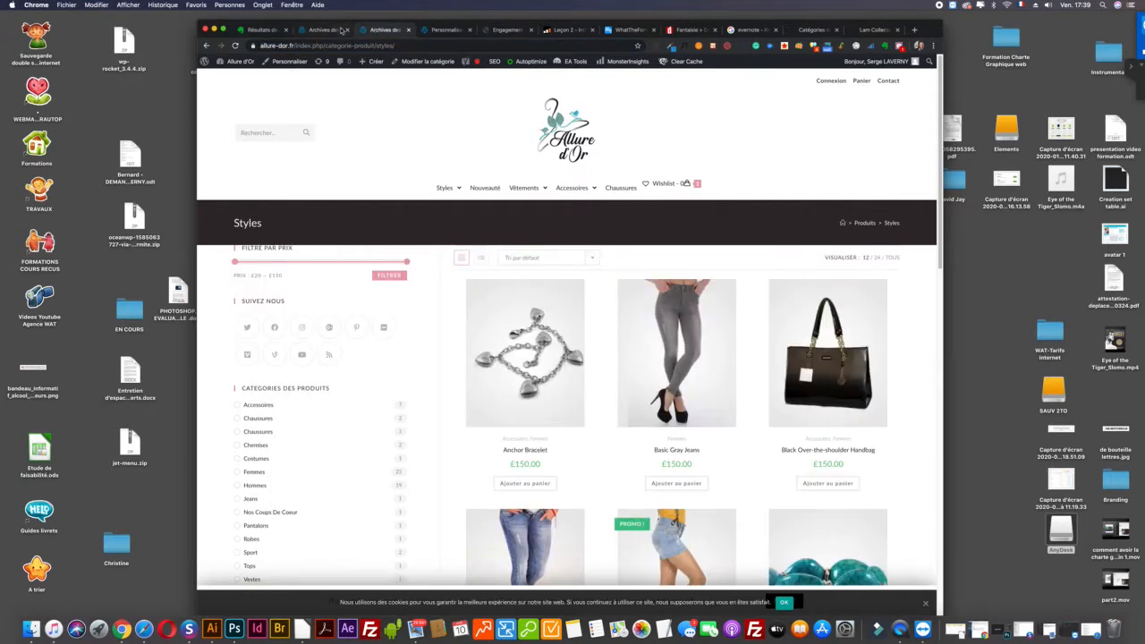
click(333, 30)
mouse_move(238, 62)
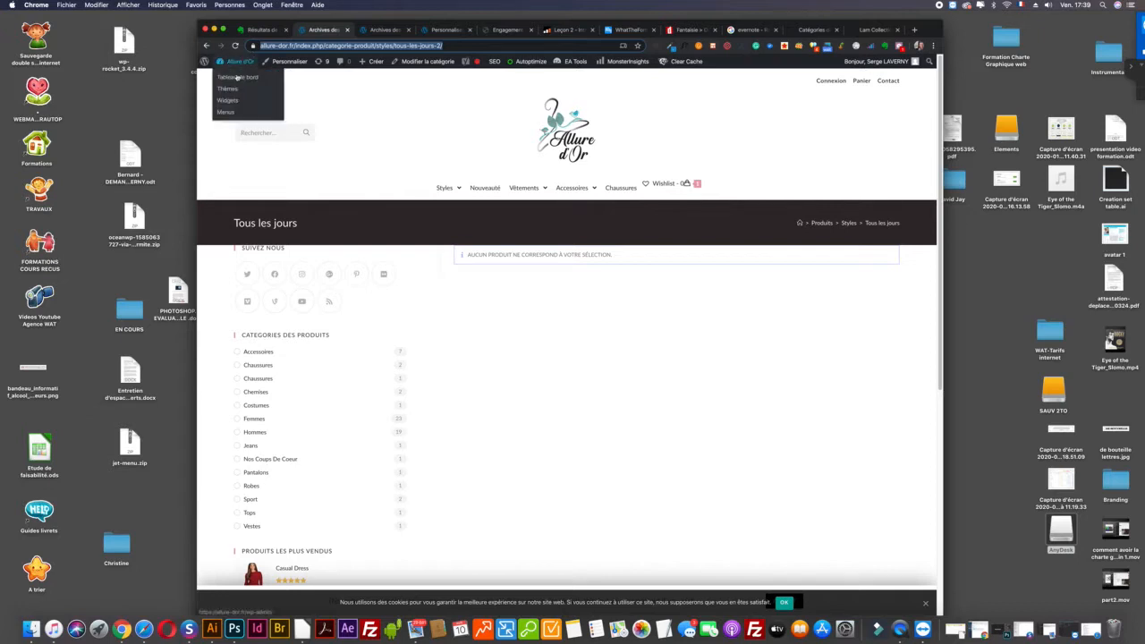
click(227, 114)
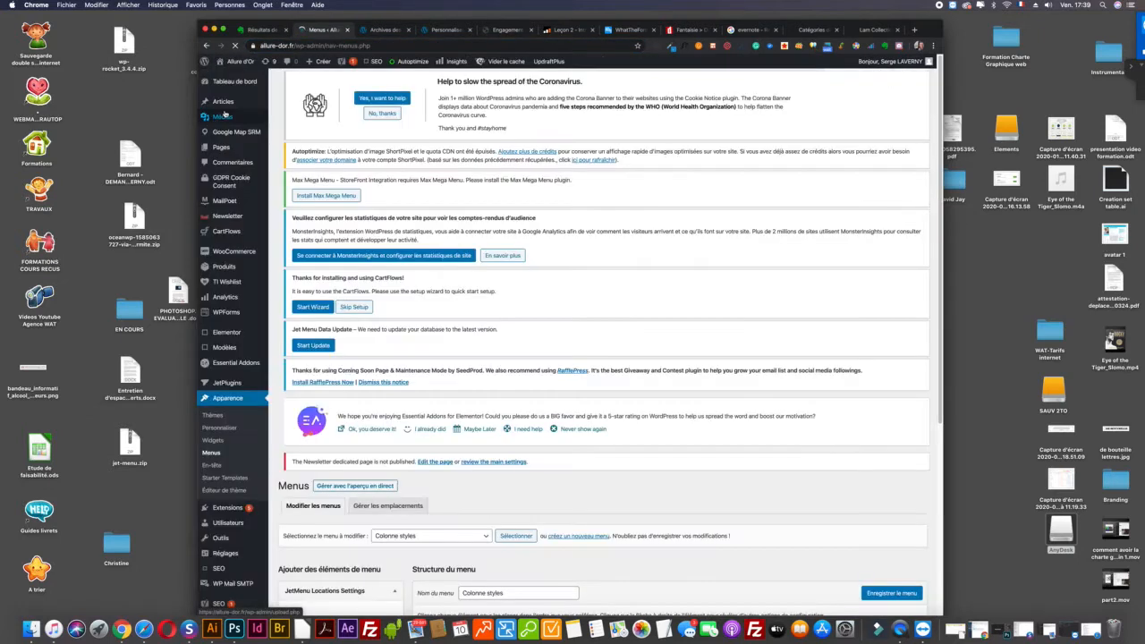
scroll(558, 310, down, 5)
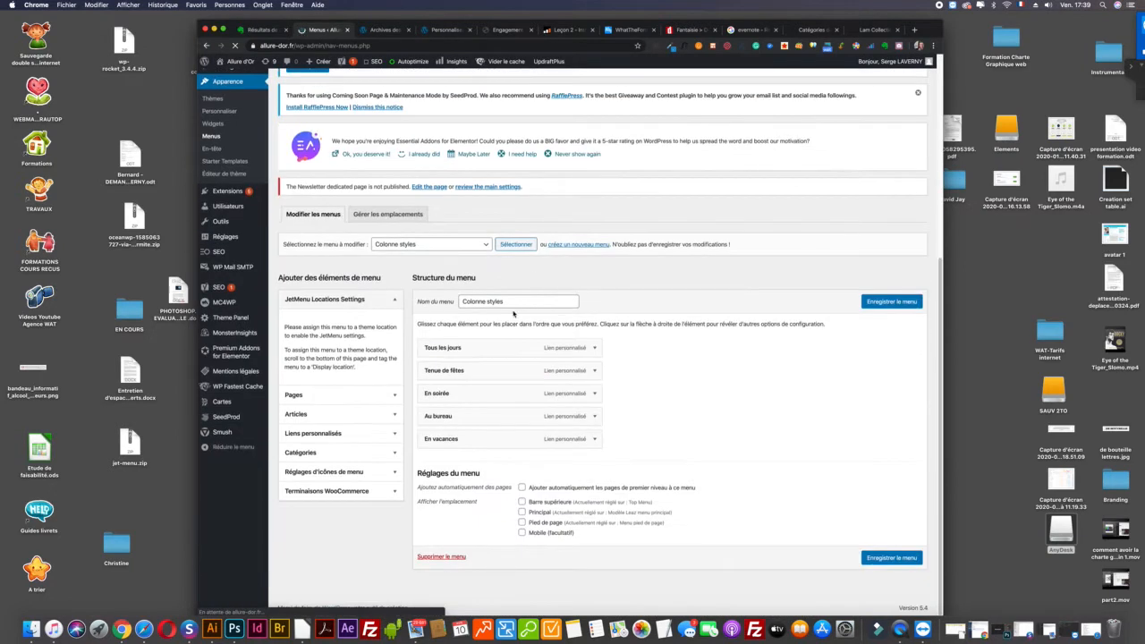
click(594, 348)
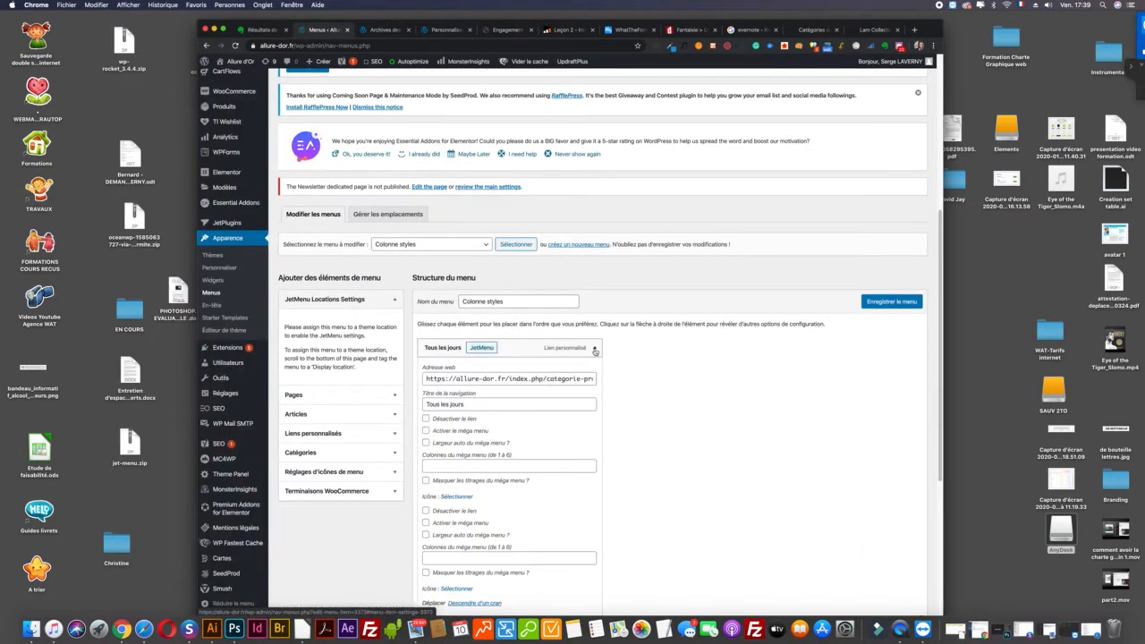
click(595, 350)
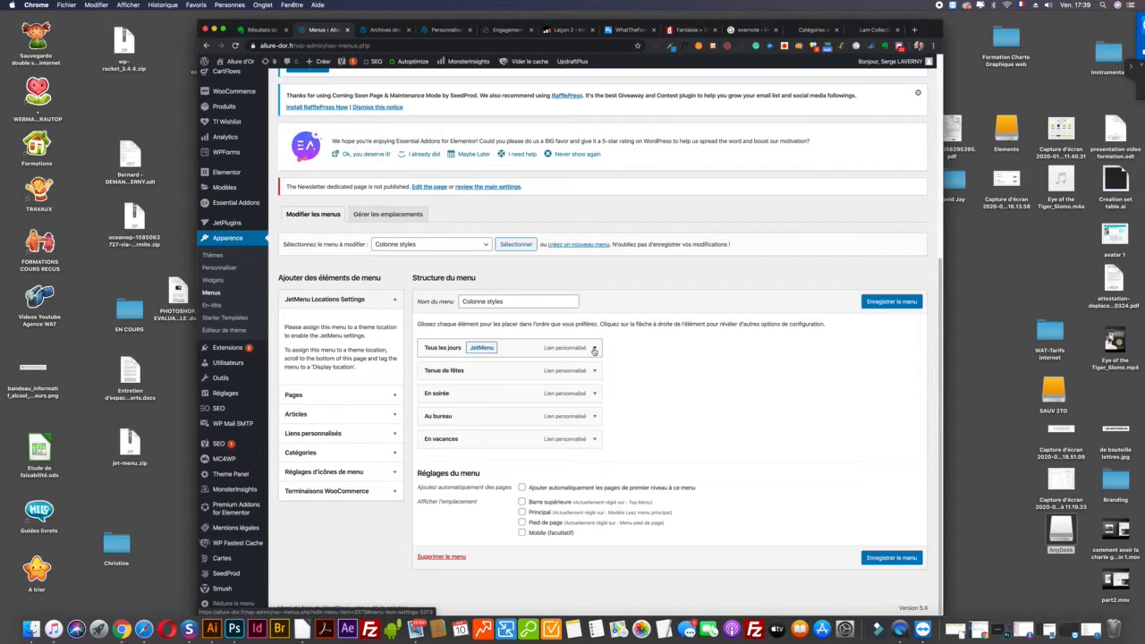
click(594, 350)
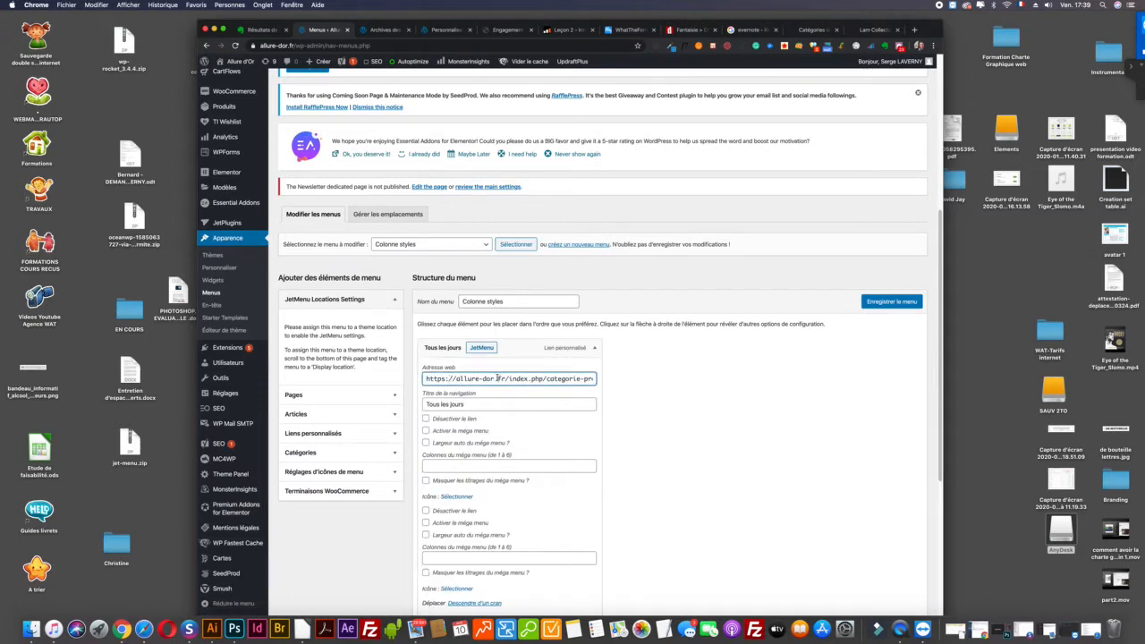
key(super+a)
key(super+v)
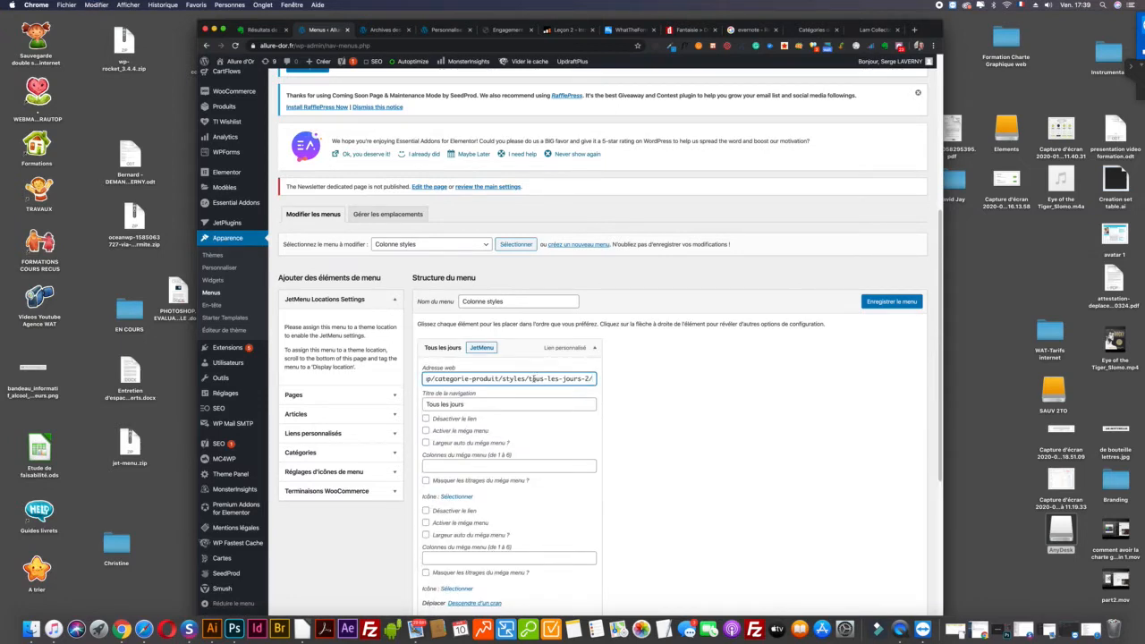
Step: Save the Colonne styles menu with the Tous les jours item's updated web address
drag(528, 378, 616, 382)
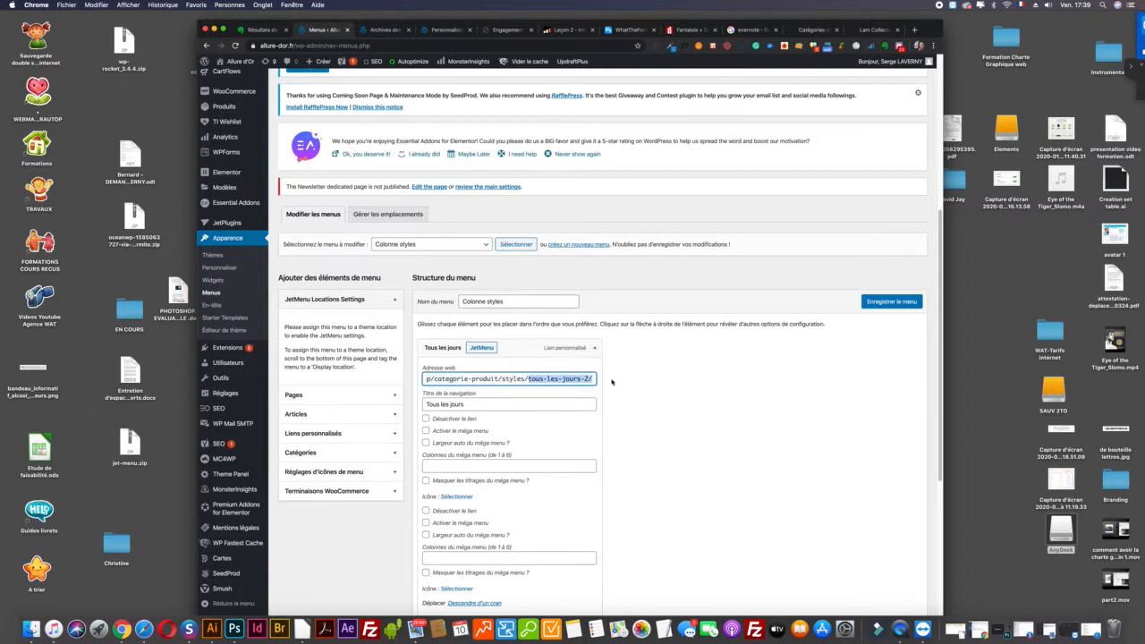
click(891, 301)
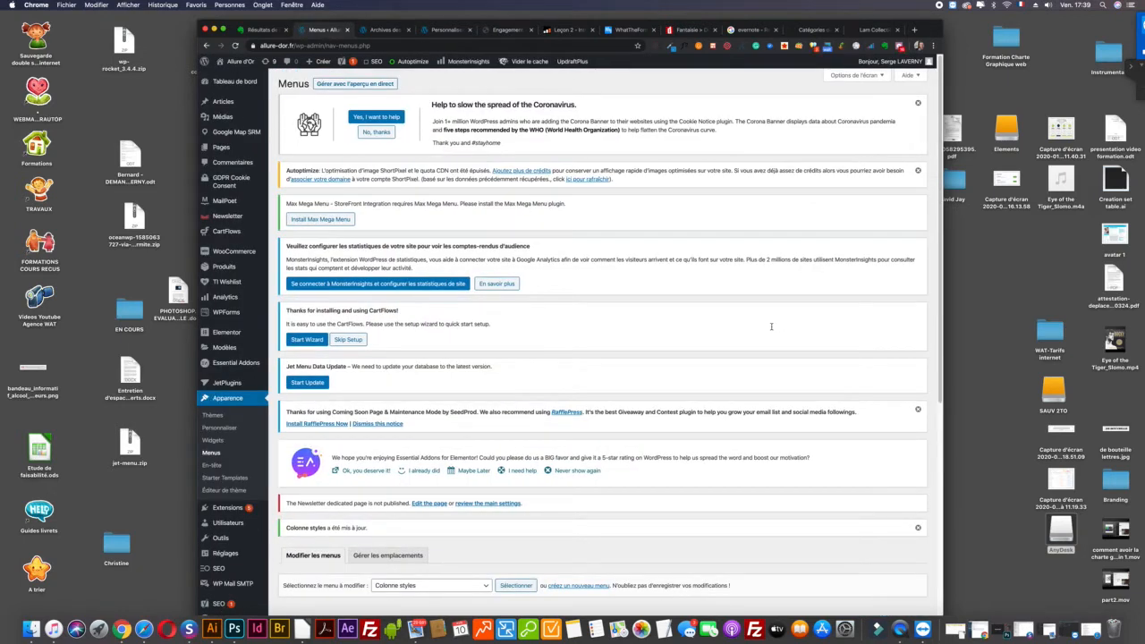
Step: Reload the shop site, test the Tous les jours link under Styles, and check the category slug in the page address
click(385, 30)
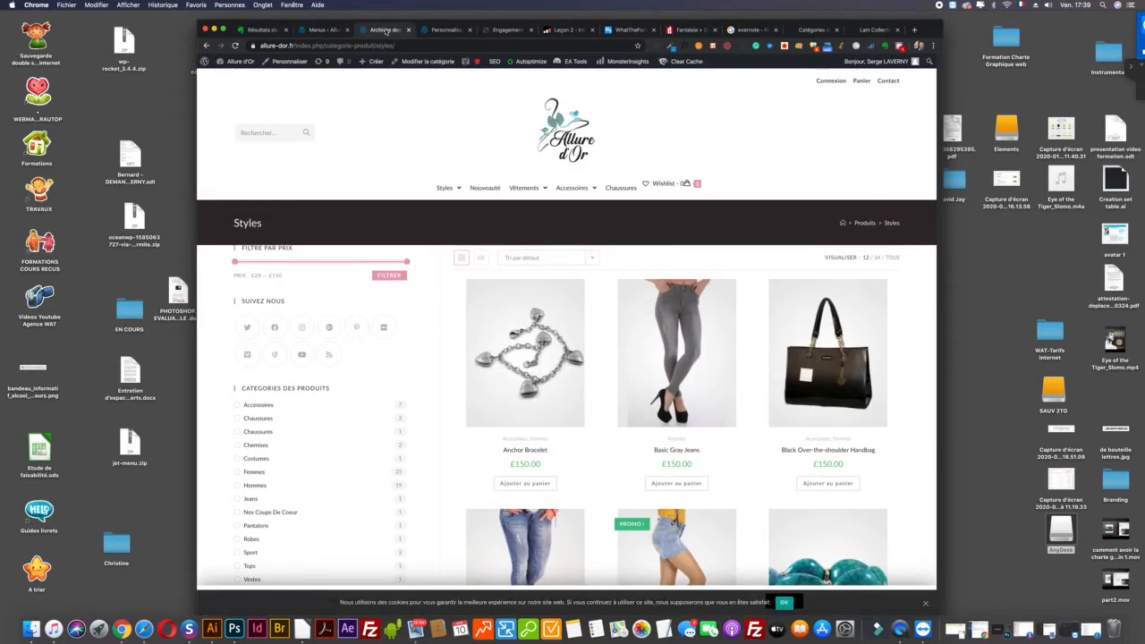
double_click(380, 44)
double_click(404, 45)
click(236, 46)
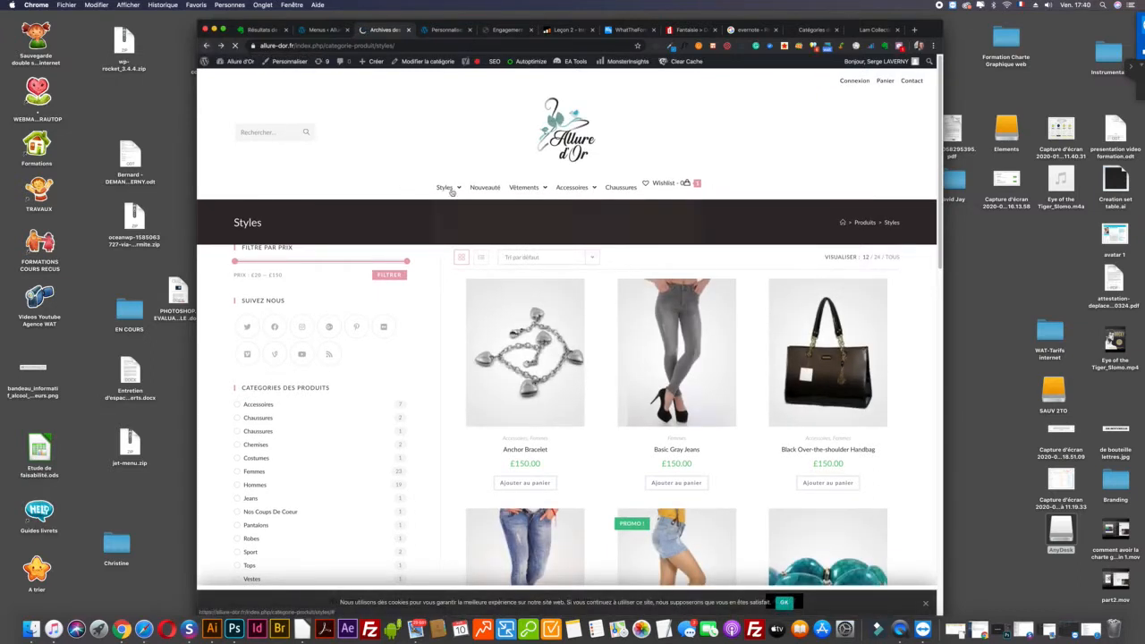
mouse_move(448, 188)
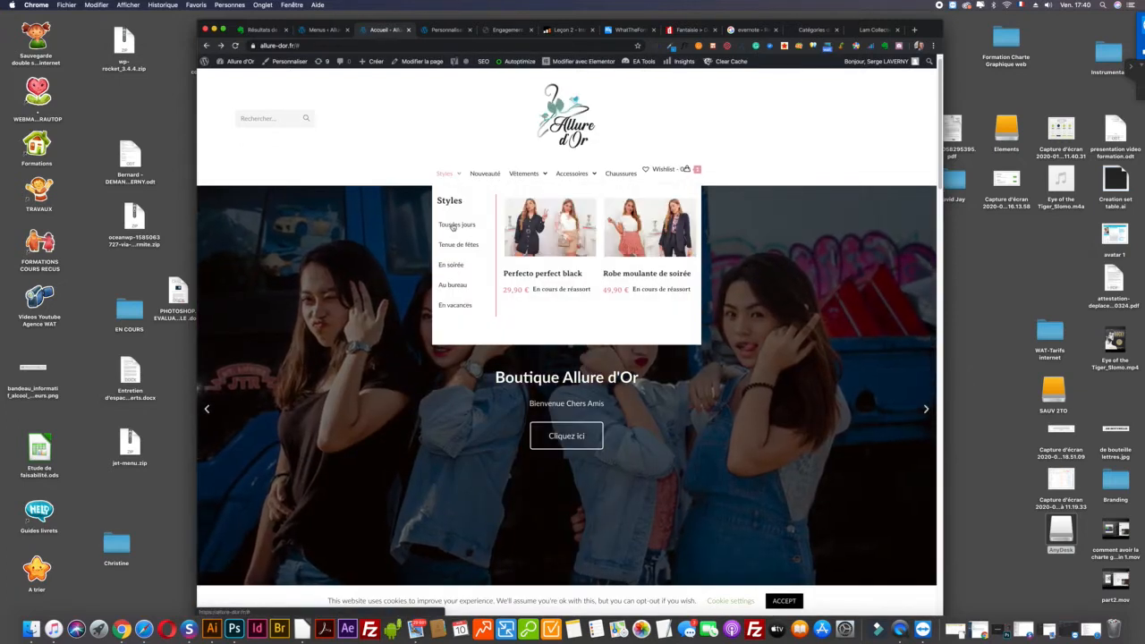
click(453, 226)
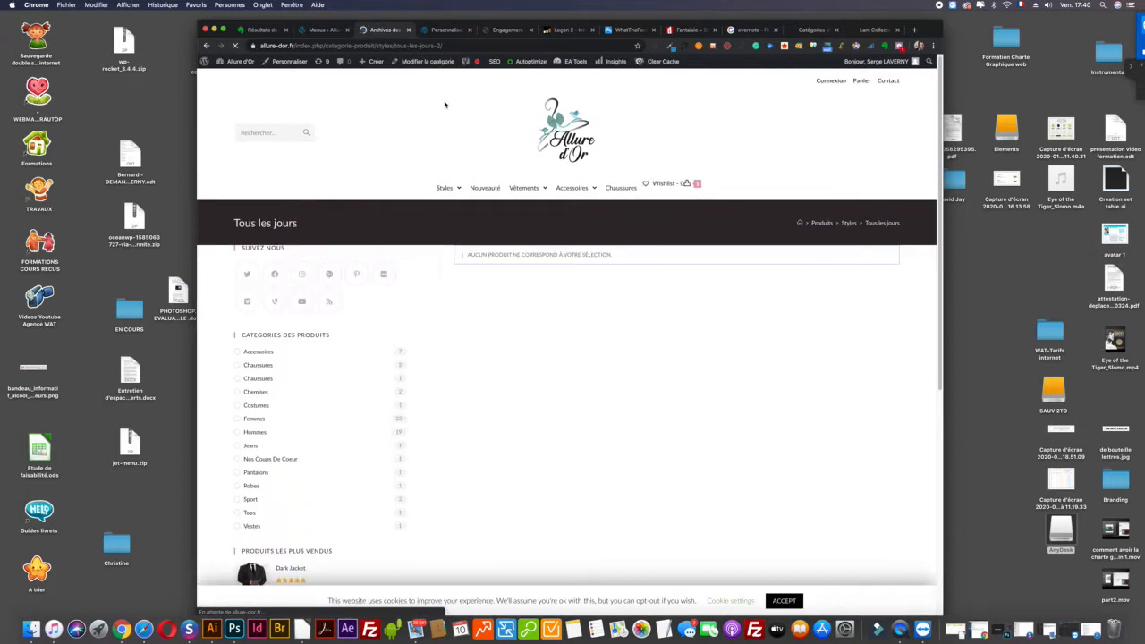
click(420, 45)
click(407, 46)
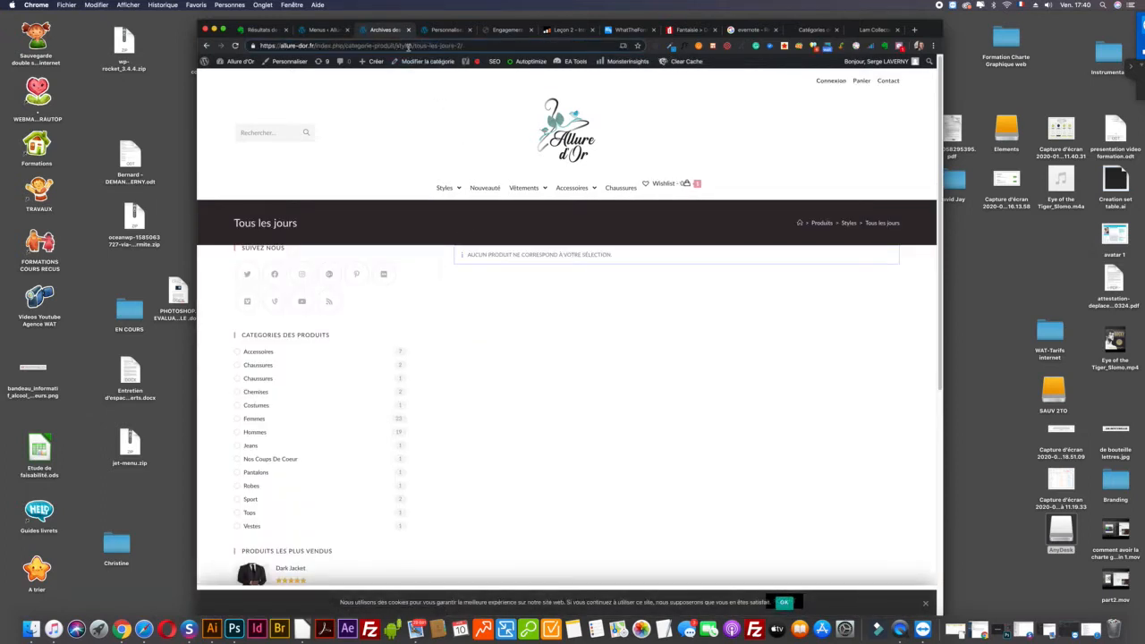
drag(417, 45, 522, 50)
Step: Examine the shop's Tous les jours category page, including its product area and the sidebar's list of product categories
scroll(501, 289, down, 3)
scroll(501, 290, up, 3)
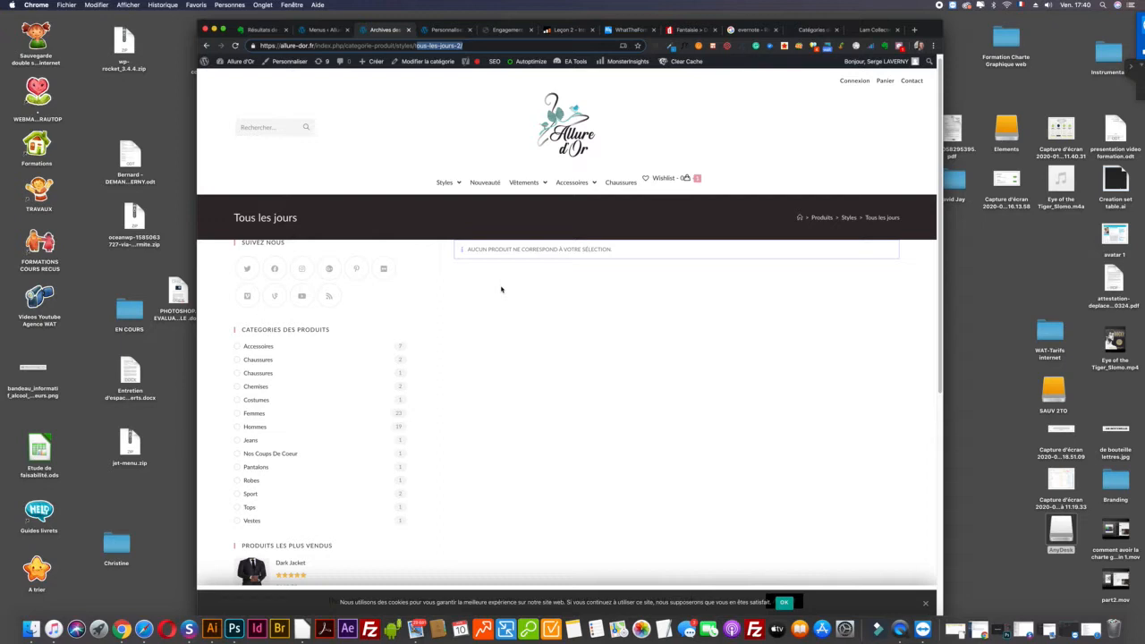
scroll(501, 289, down, 2)
scroll(501, 288, up, 2)
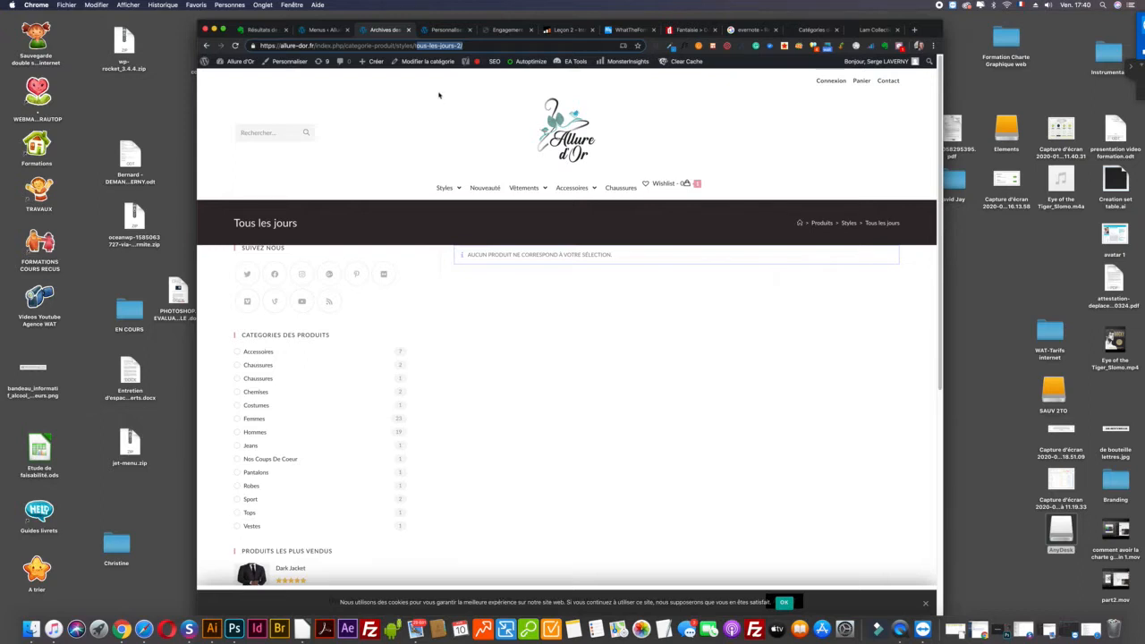
click(431, 47)
scroll(517, 326, down, 1)
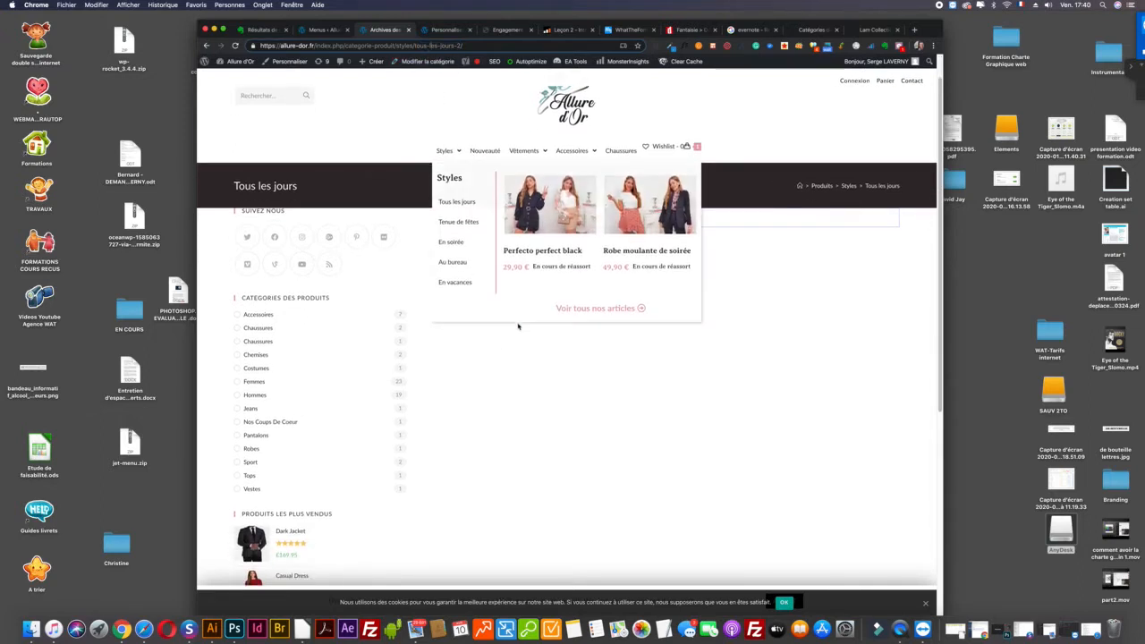
scroll(508, 378, down, 3)
scroll(507, 377, up, 3)
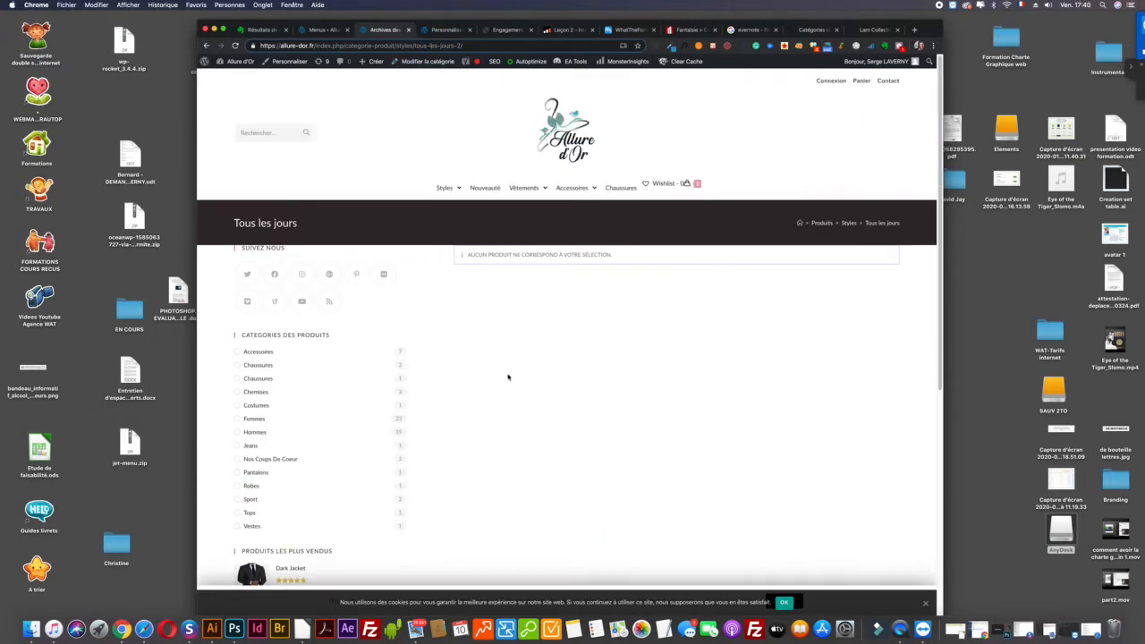
scroll(590, 321, down, 2)
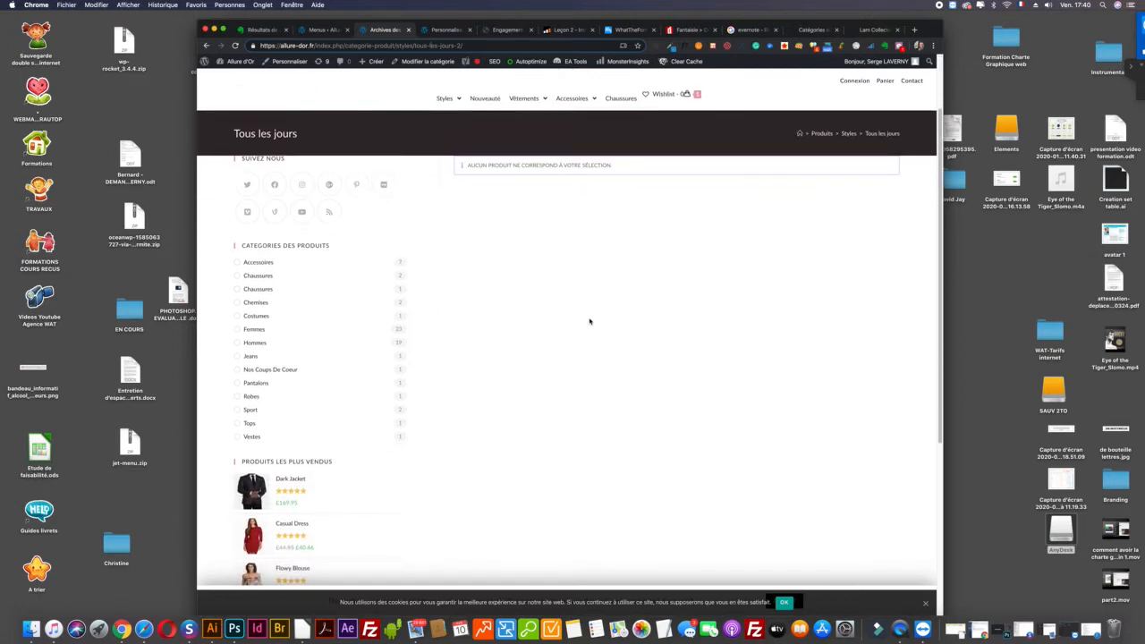
scroll(589, 321, up, 2)
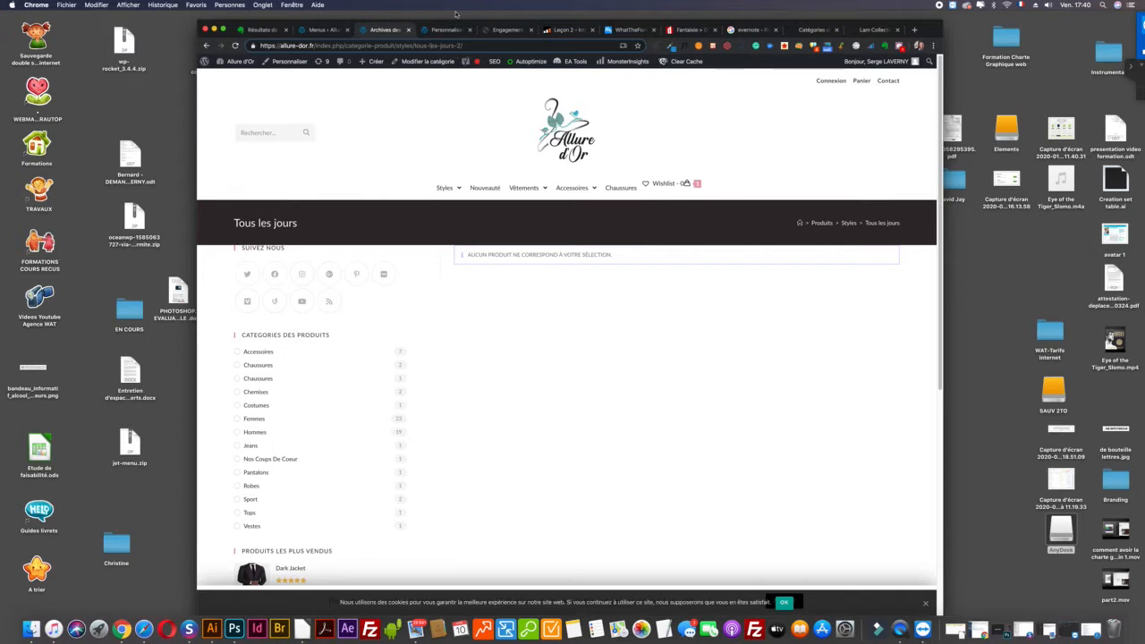
click(319, 31)
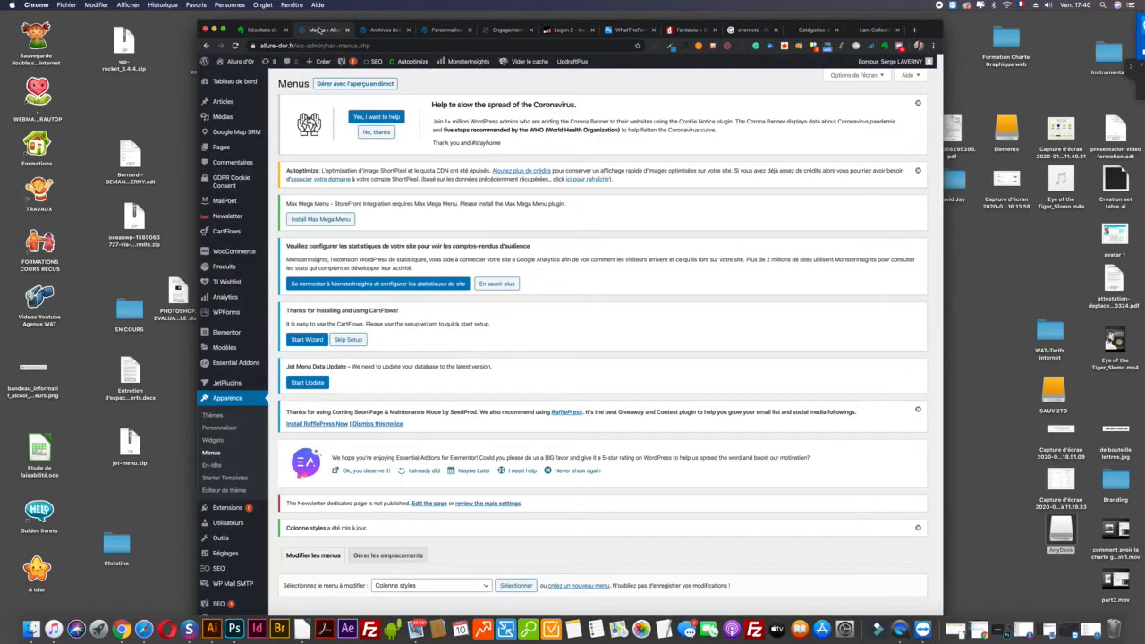
click(387, 30)
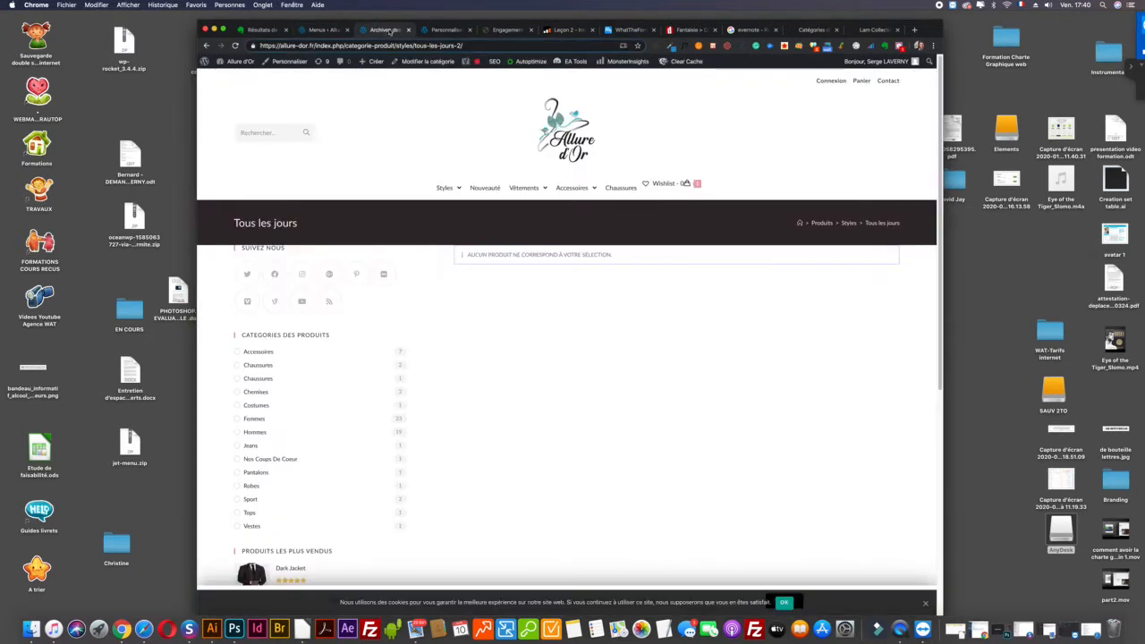
click(309, 29)
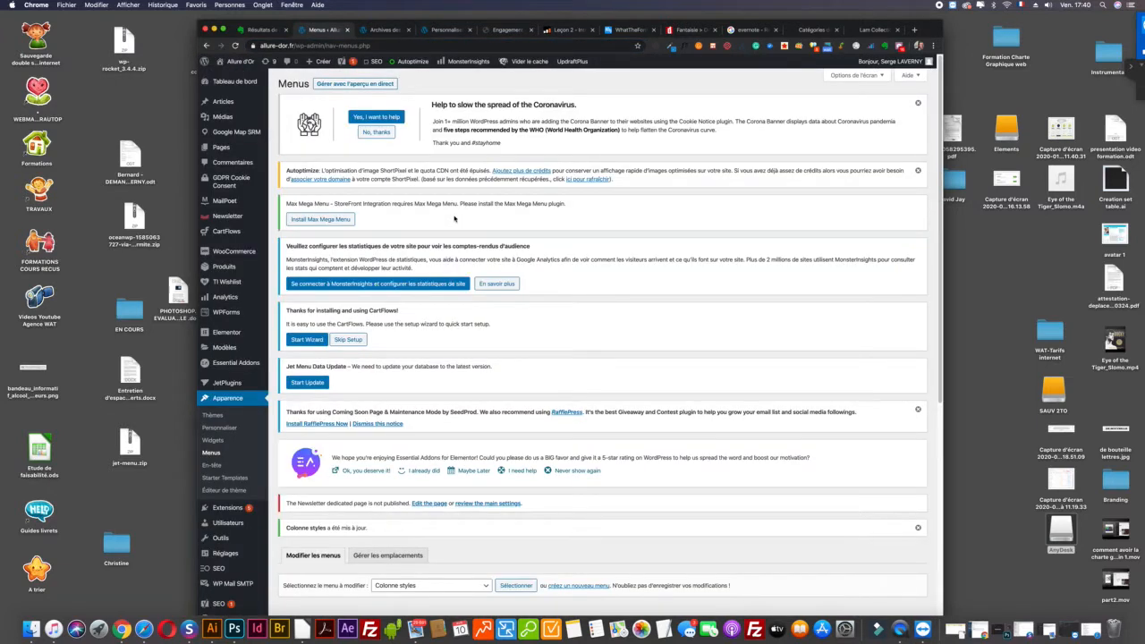
click(383, 31)
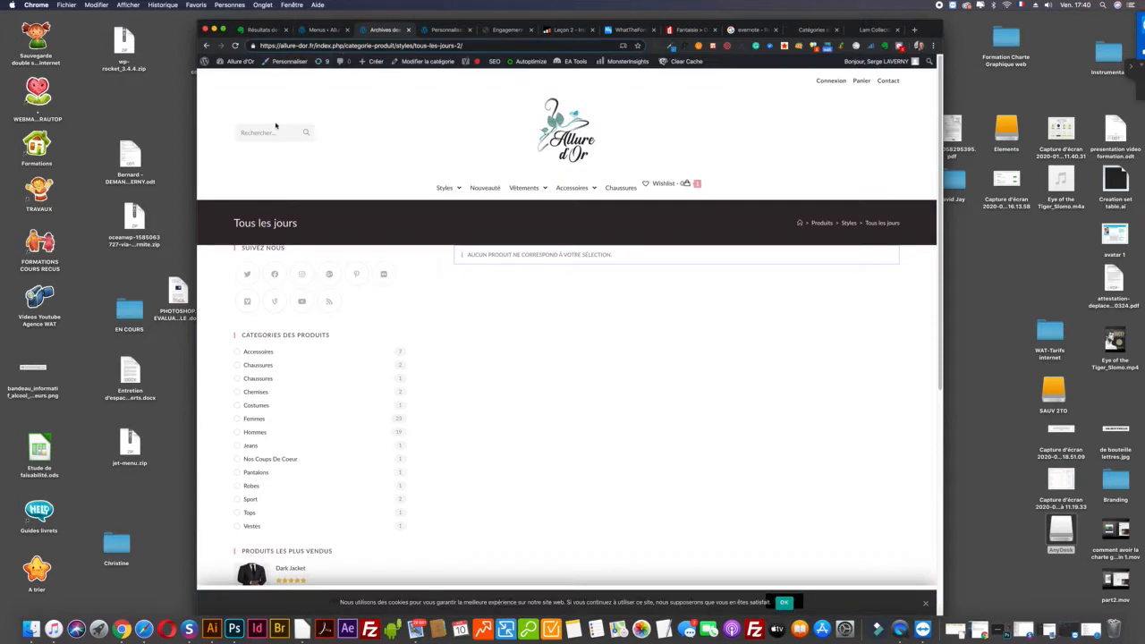
Step: Return to the Allure d'Or home page and look over the Vêtements entry's mega menu
key(super+r)
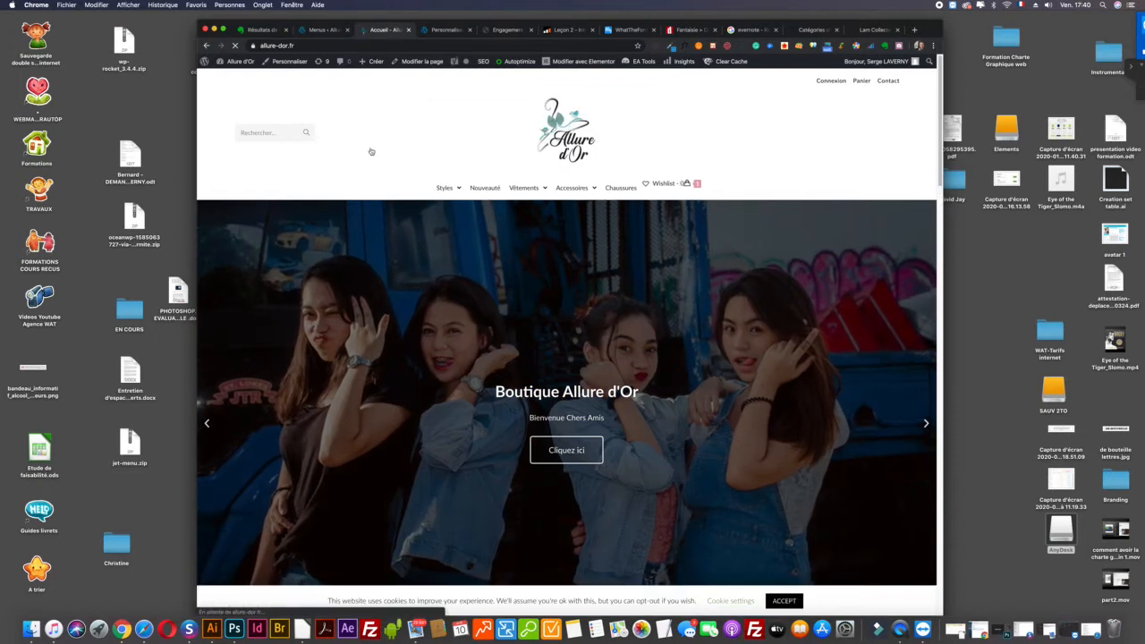
scroll(371, 95, down, 1)
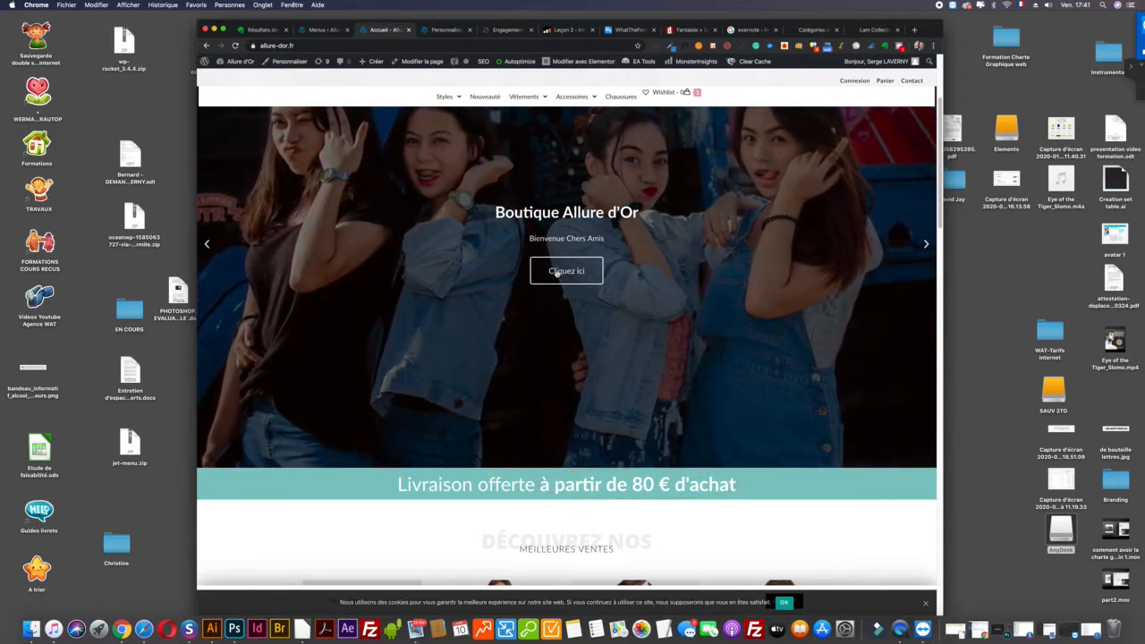
scroll(553, 257, up, 1)
scroll(554, 258, up, 3)
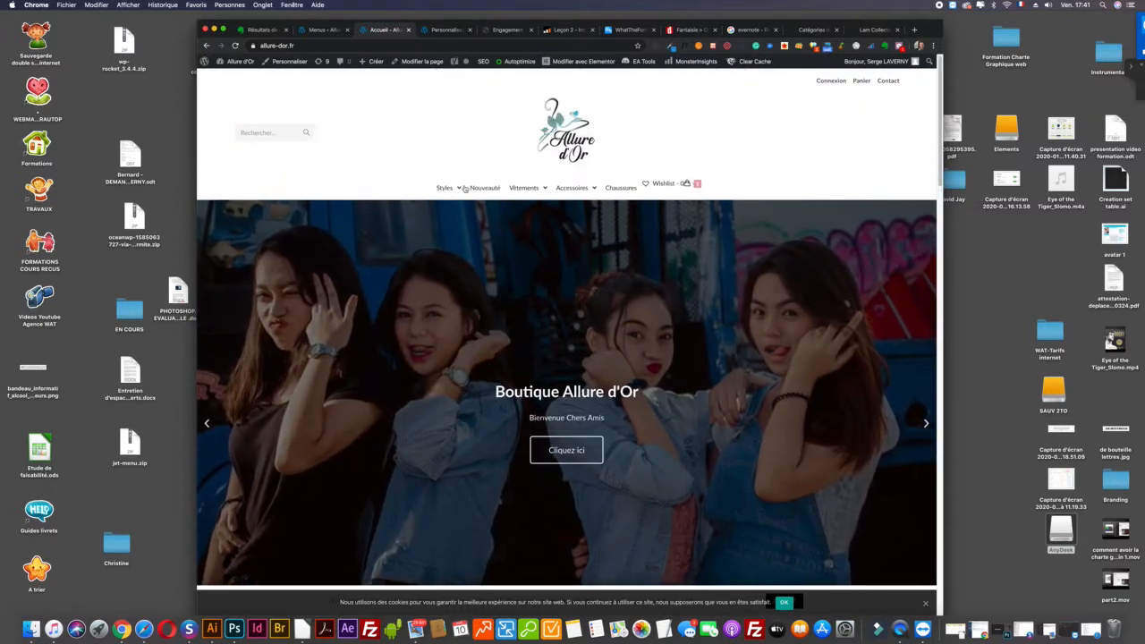
mouse_move(522, 187)
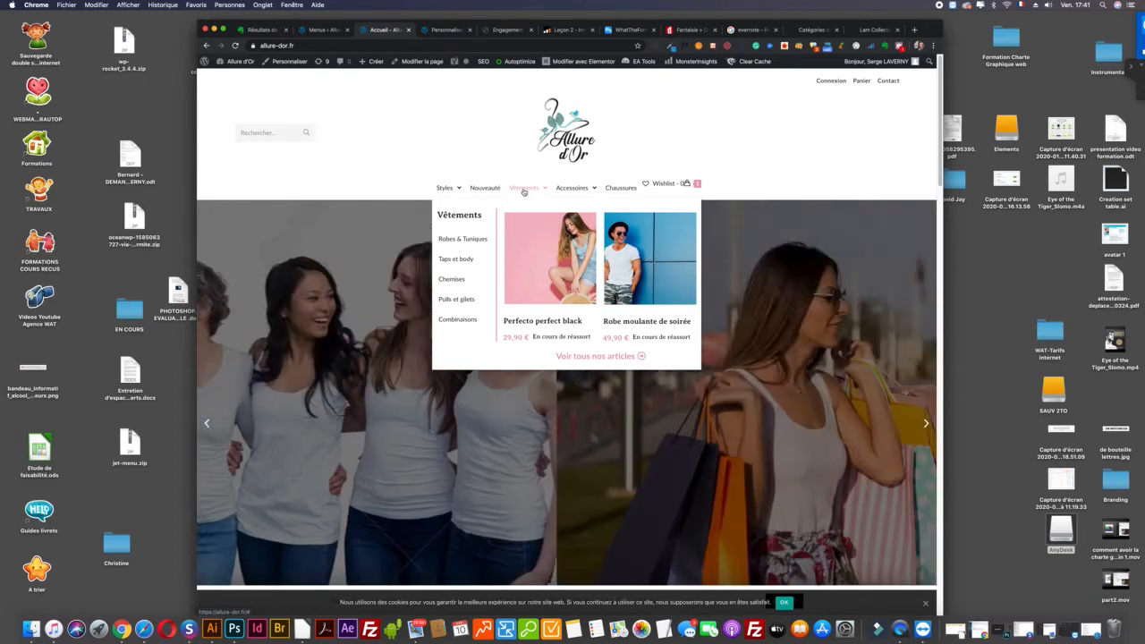
Step: Switch to the Lam Collection's example site and open its boutique from the home page banner
click(869, 31)
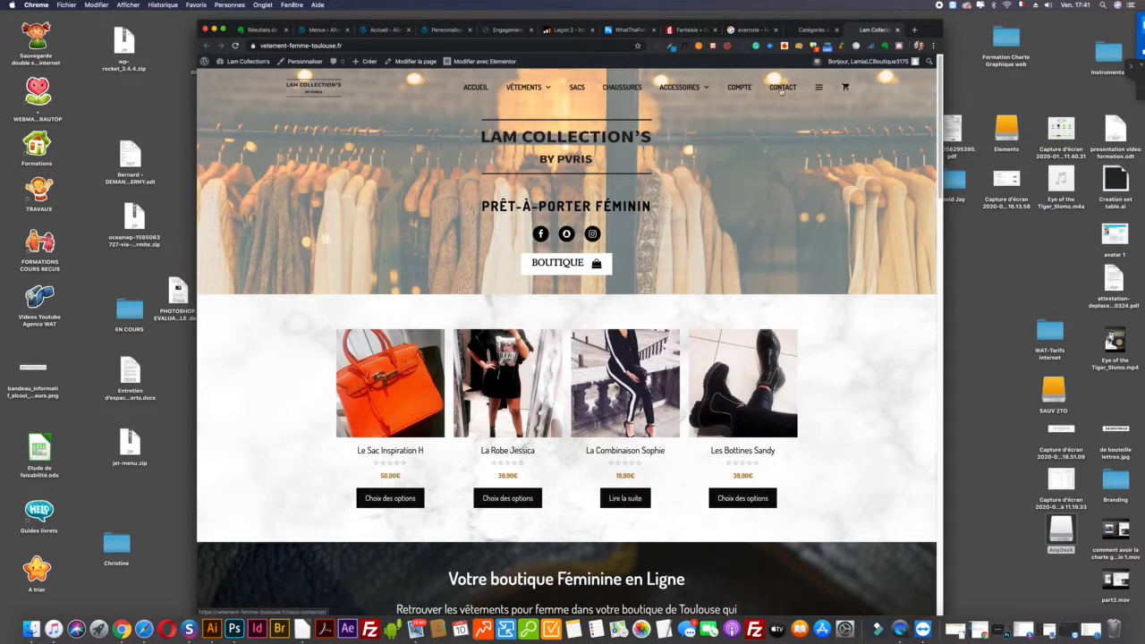
mouse_move(540, 92)
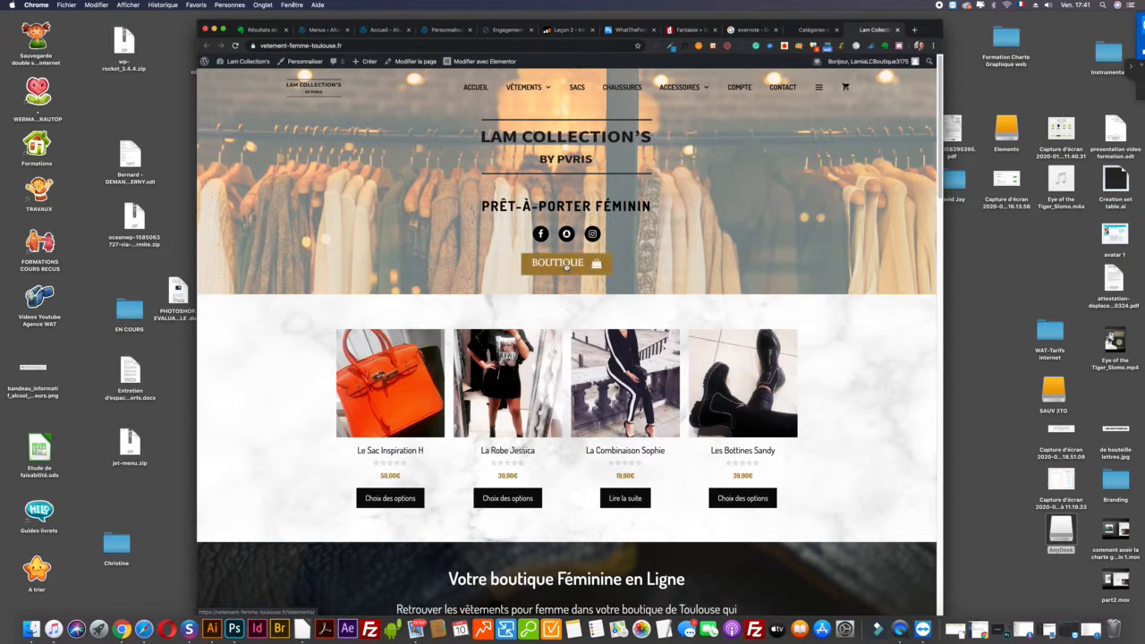
click(576, 263)
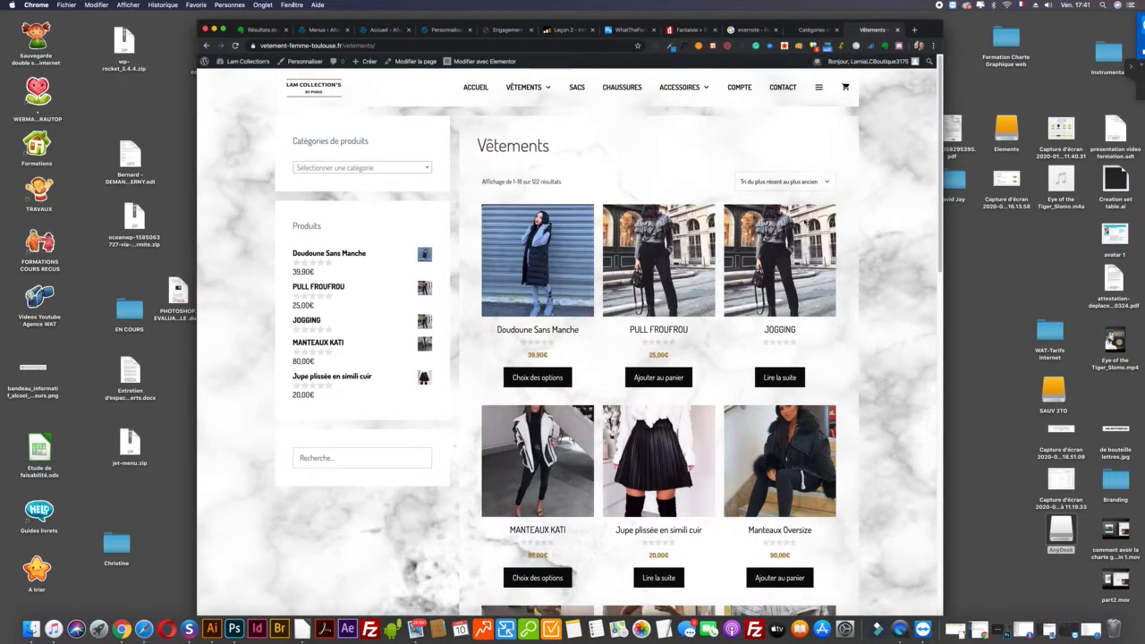
Step: Open the Lam Collection's boutique-feminine page and examine its grid of product categories
mouse_move(525, 89)
click(475, 93)
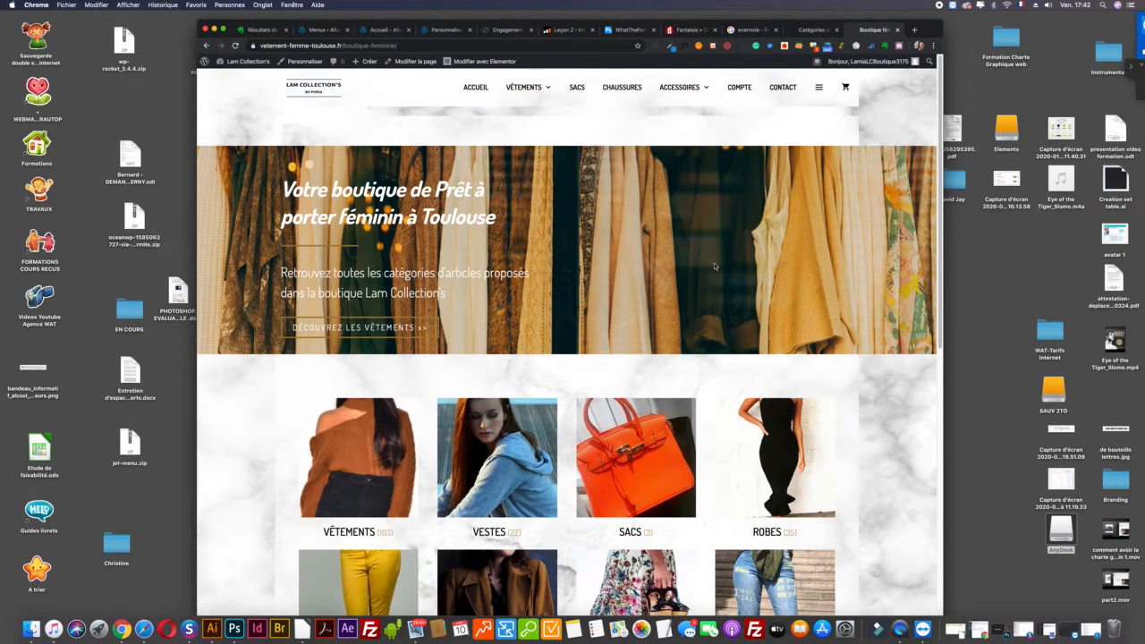
scroll(715, 266, down, 2)
scroll(714, 265, down, 3)
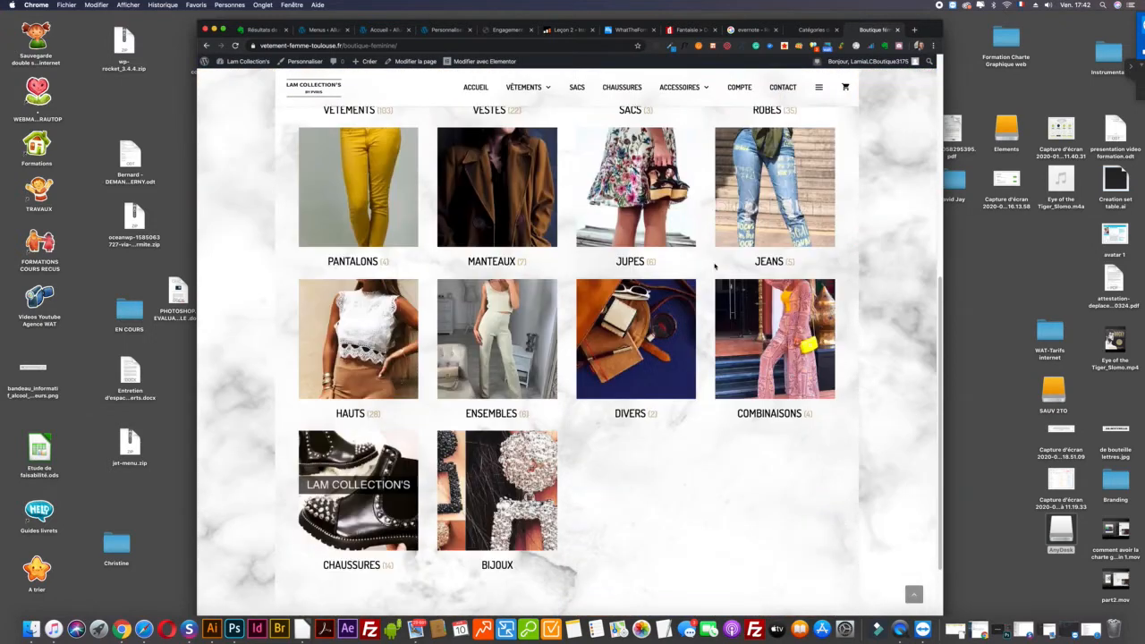
scroll(714, 266, up, 2)
scroll(714, 266, up, 2)
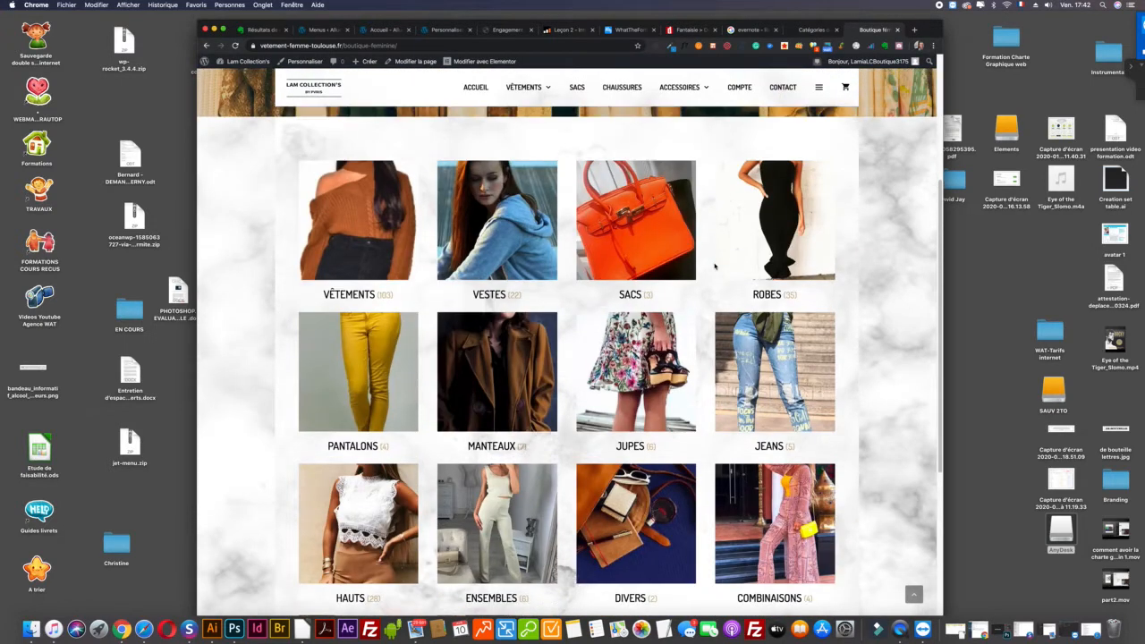
scroll(715, 266, up, 2)
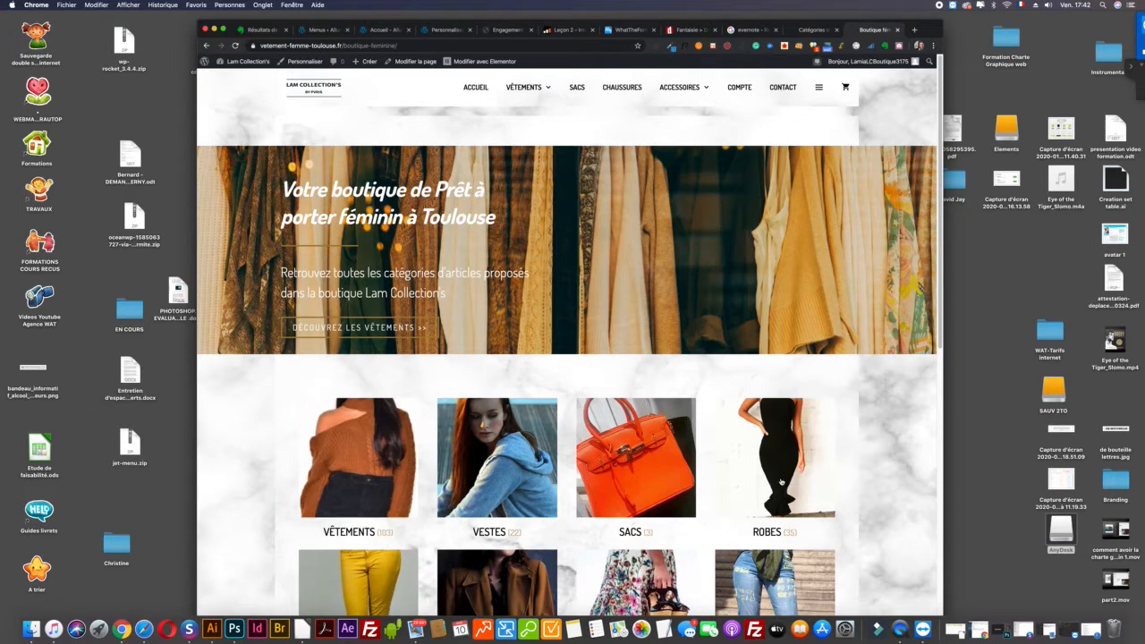
scroll(906, 475, down, 3)
scroll(906, 474, up, 3)
Step: Go back to the Lam Collection's home page and review its sections down to the boutique's articles
click(311, 95)
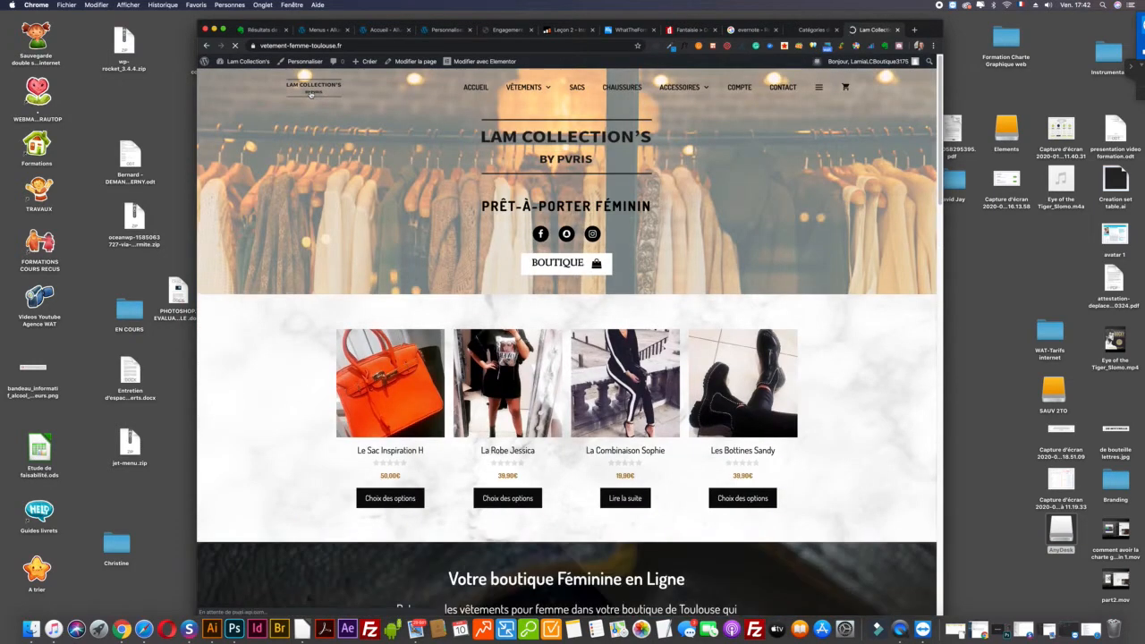
scroll(363, 321, down, 5)
scroll(388, 294, down, 6)
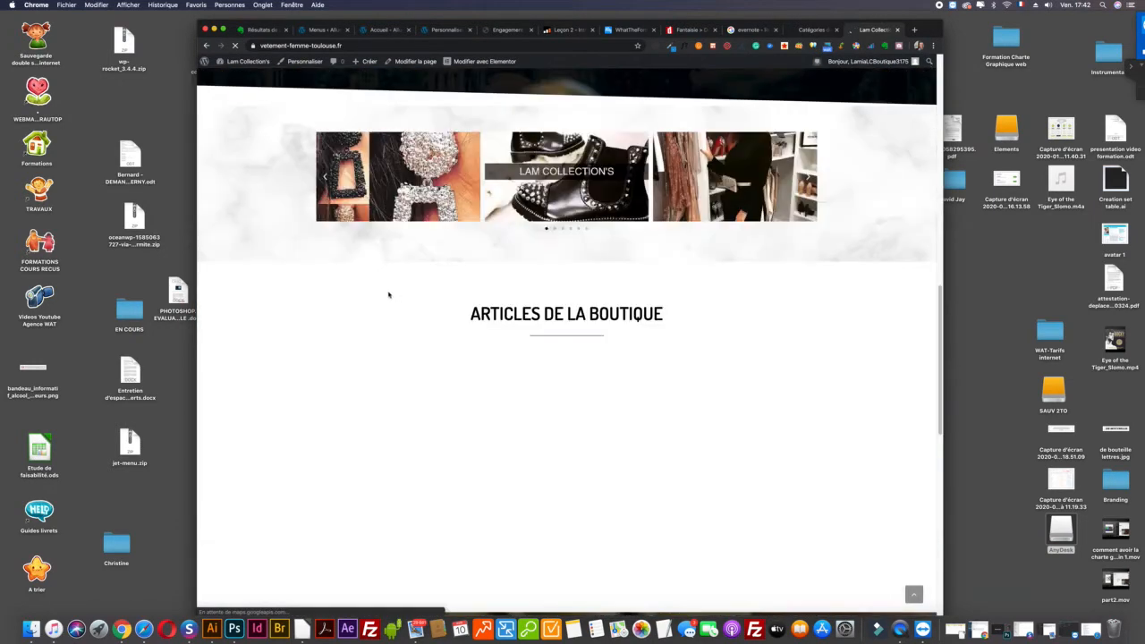
scroll(389, 294, up, 7)
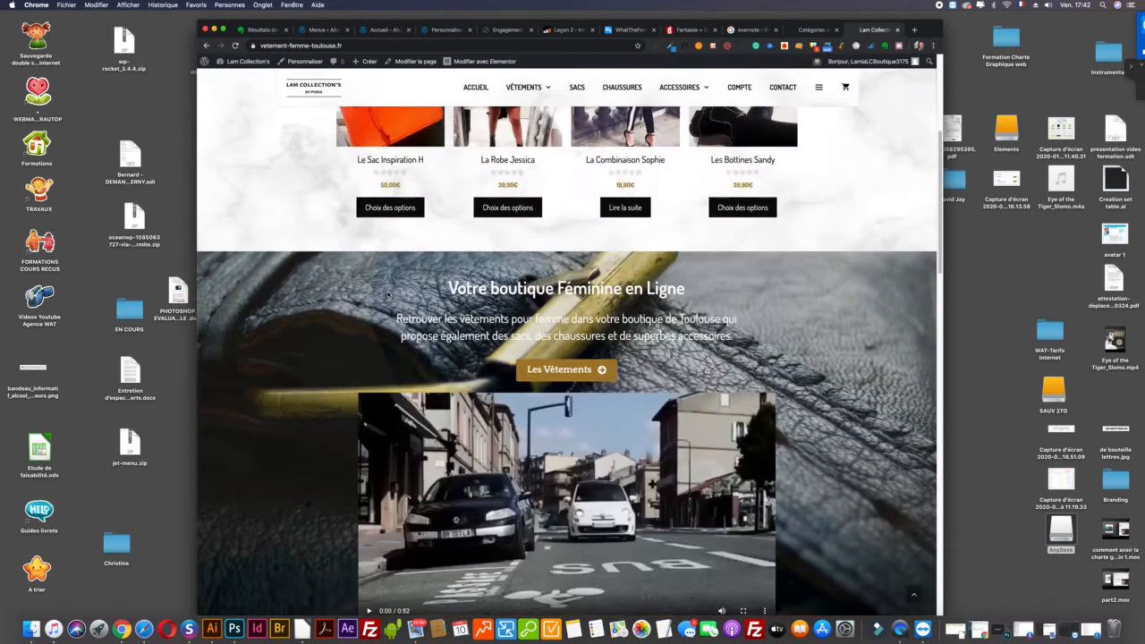
scroll(388, 294, up, 4)
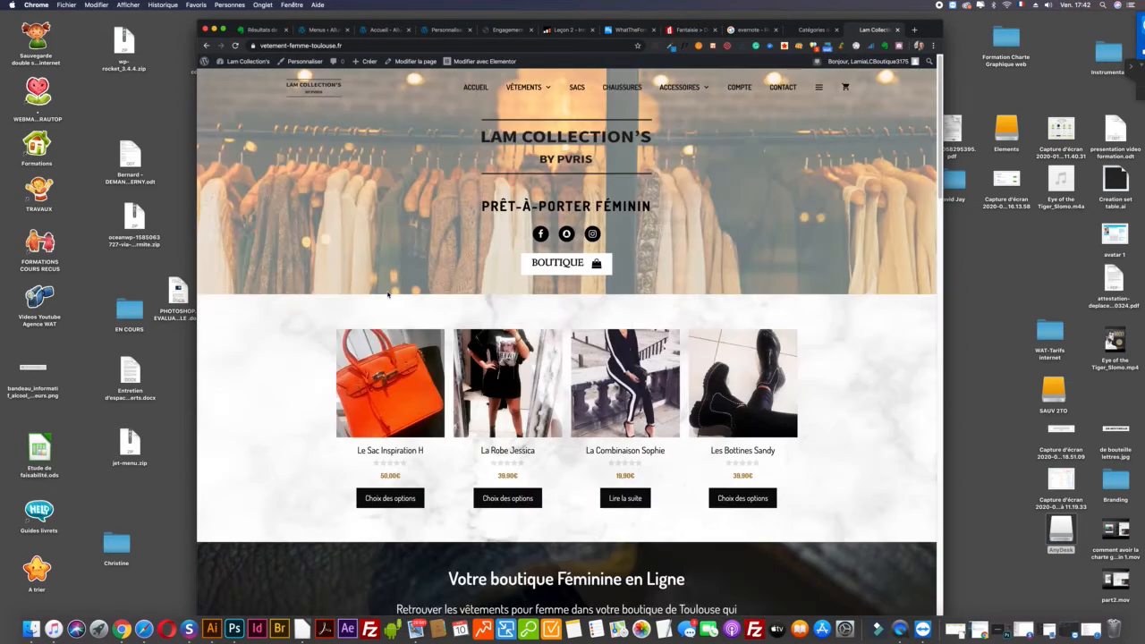
Step: View the Vêtements product listing linked from the Boutique banner, and return to the Lam Collection's home page
click(564, 265)
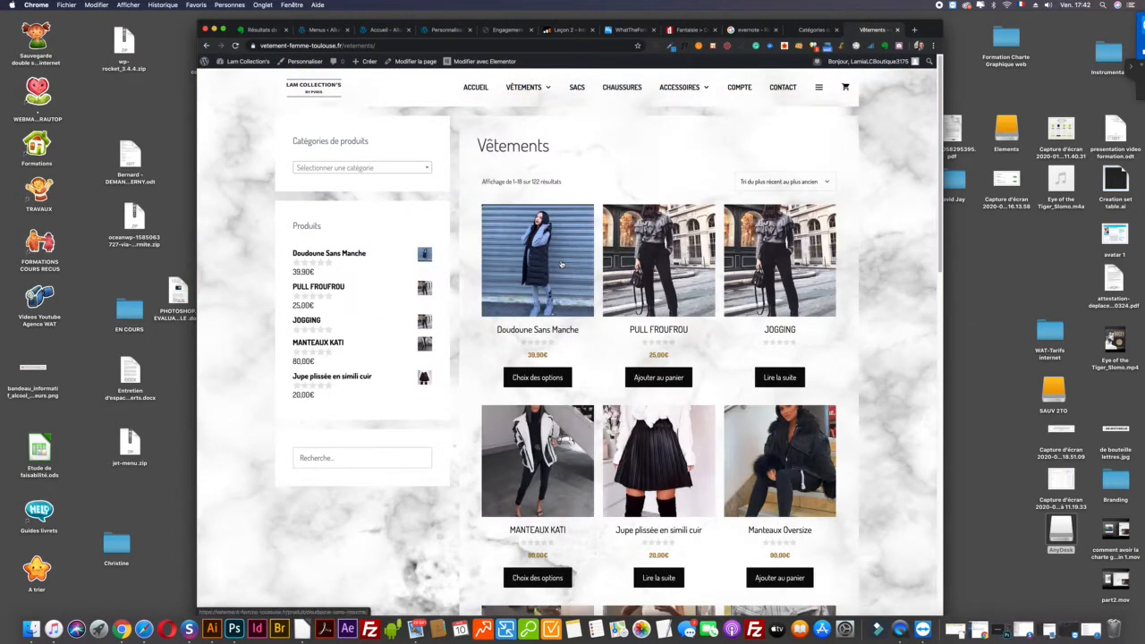
scroll(384, 224, down, 5)
click(229, 150)
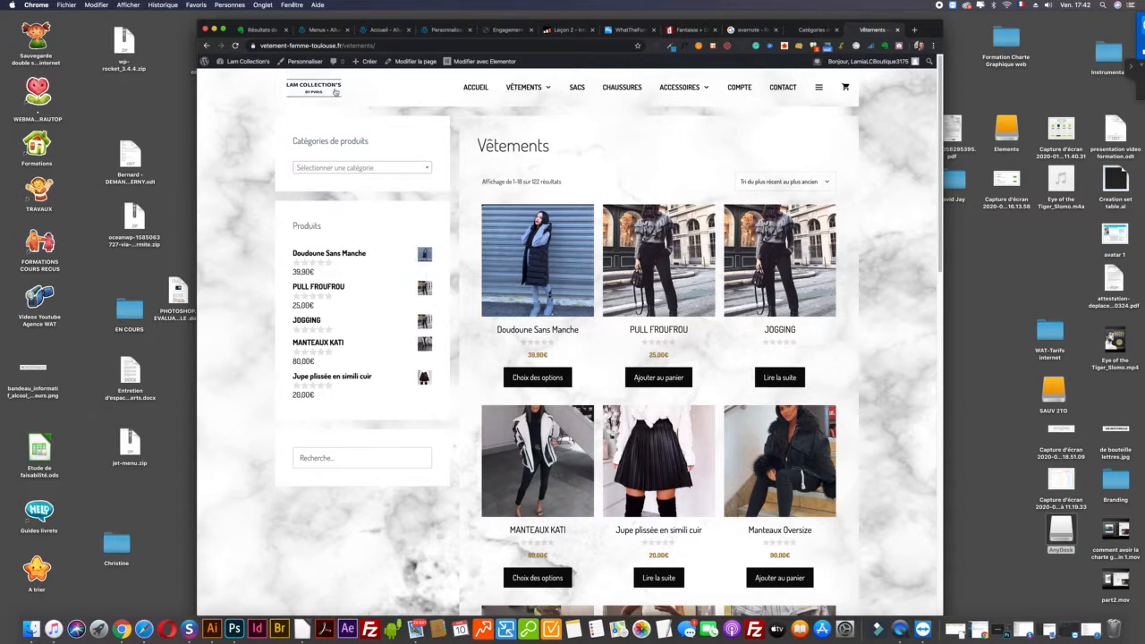
click(479, 87)
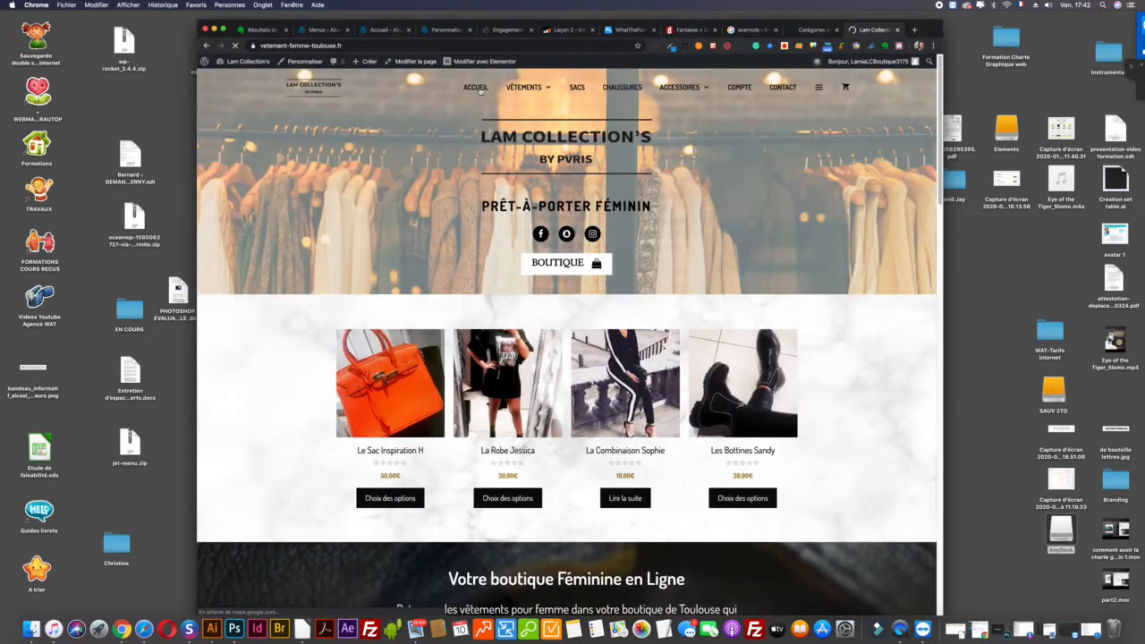
Step: Return to the Lam Collection's boutique page and examine how its banner and grid of product categories are laid out
click(479, 88)
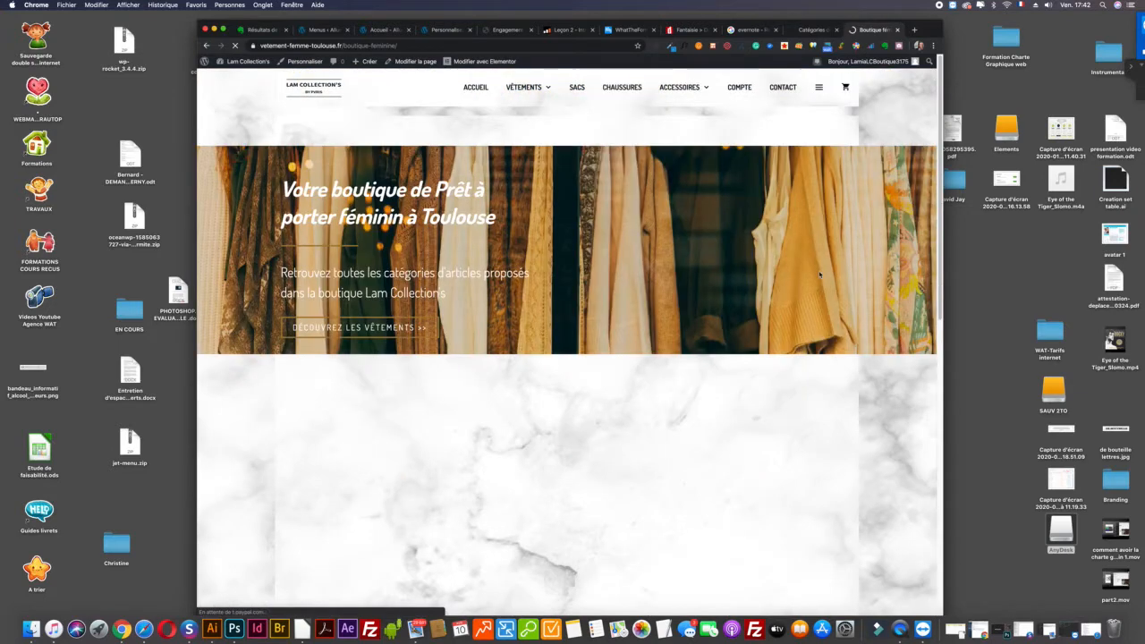
scroll(819, 274, down, 5)
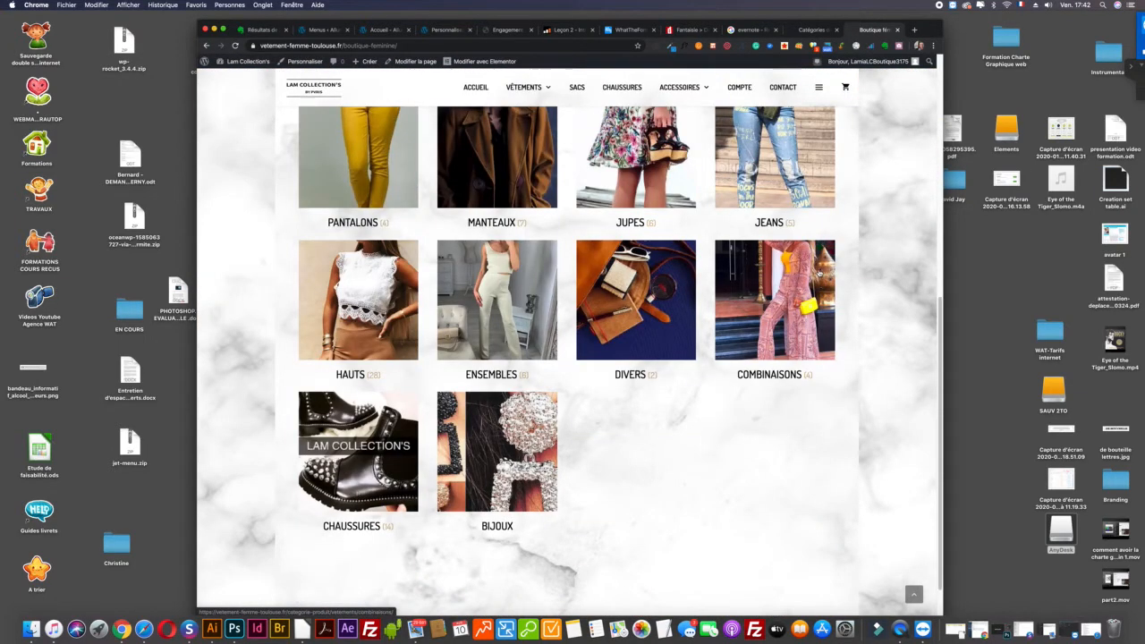
scroll(819, 273, up, 5)
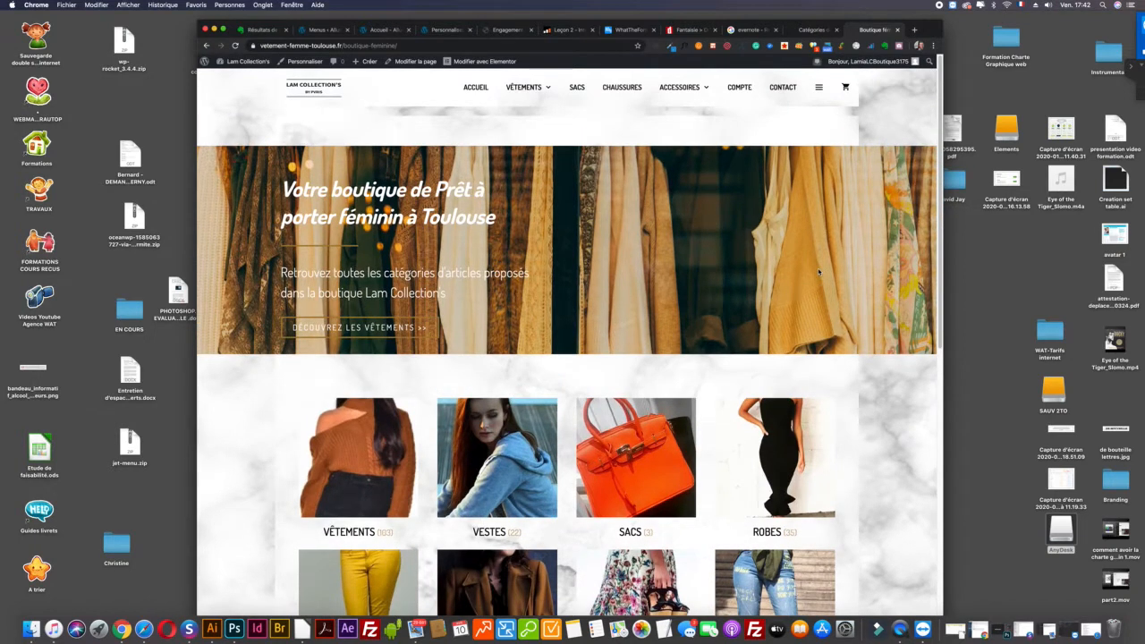
scroll(819, 273, down, 1)
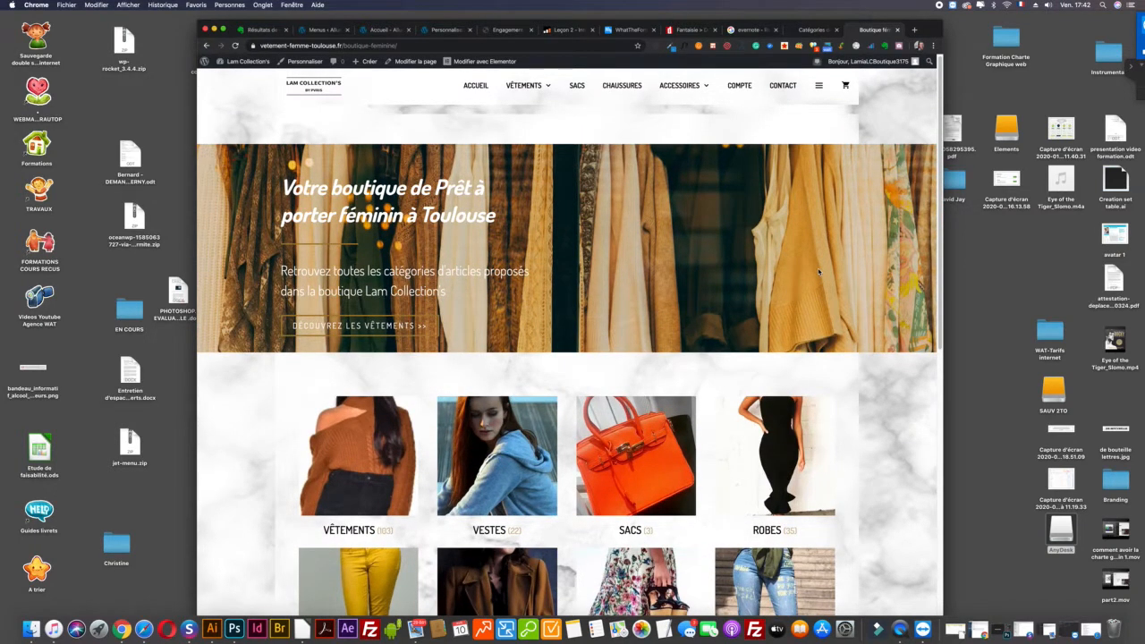
scroll(819, 273, down, 1)
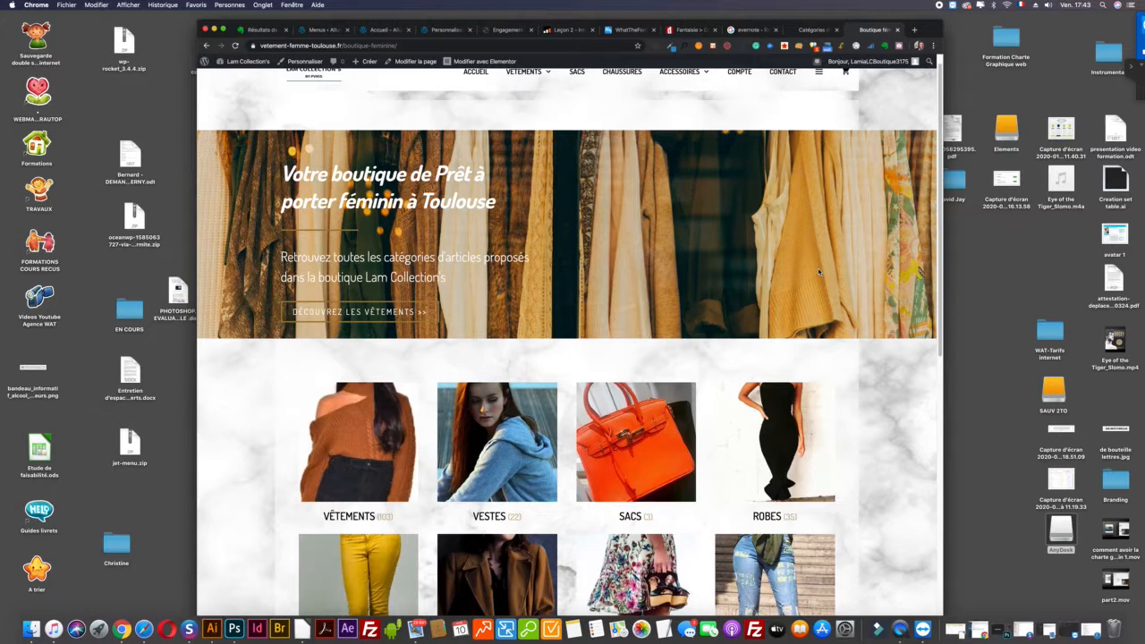
scroll(819, 272, down, 5)
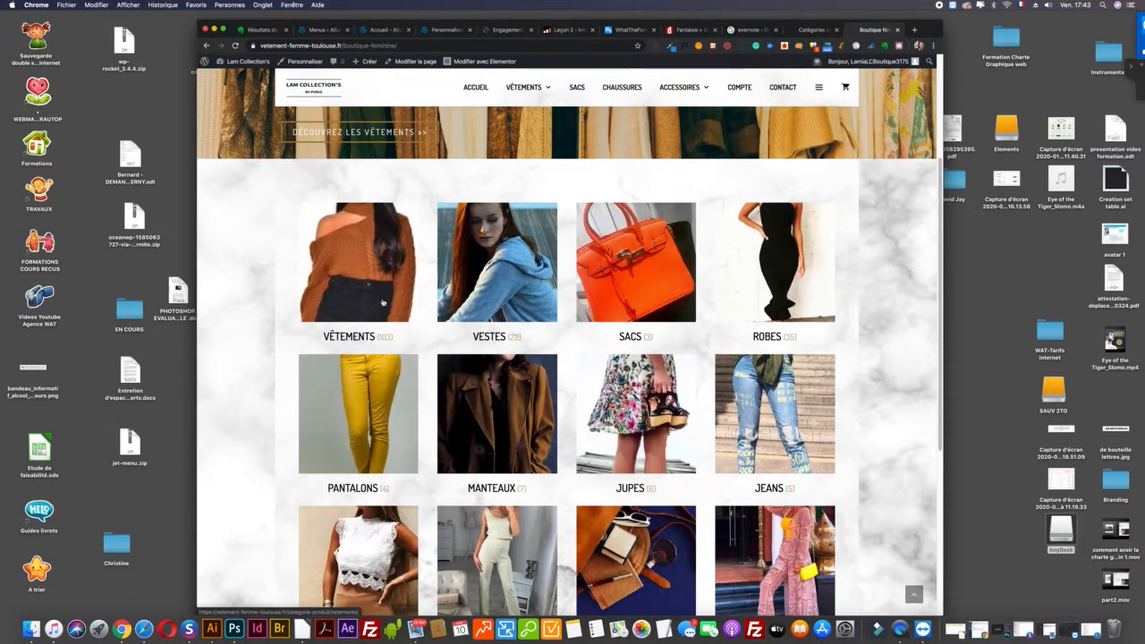
scroll(813, 383, down, 4)
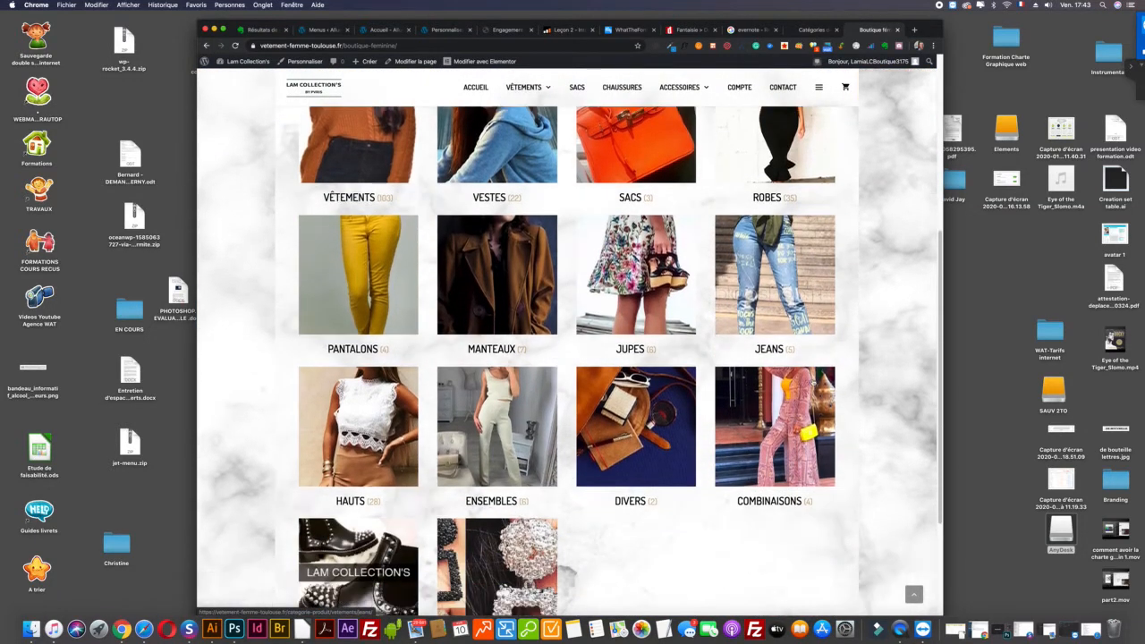
scroll(812, 383, up, 10)
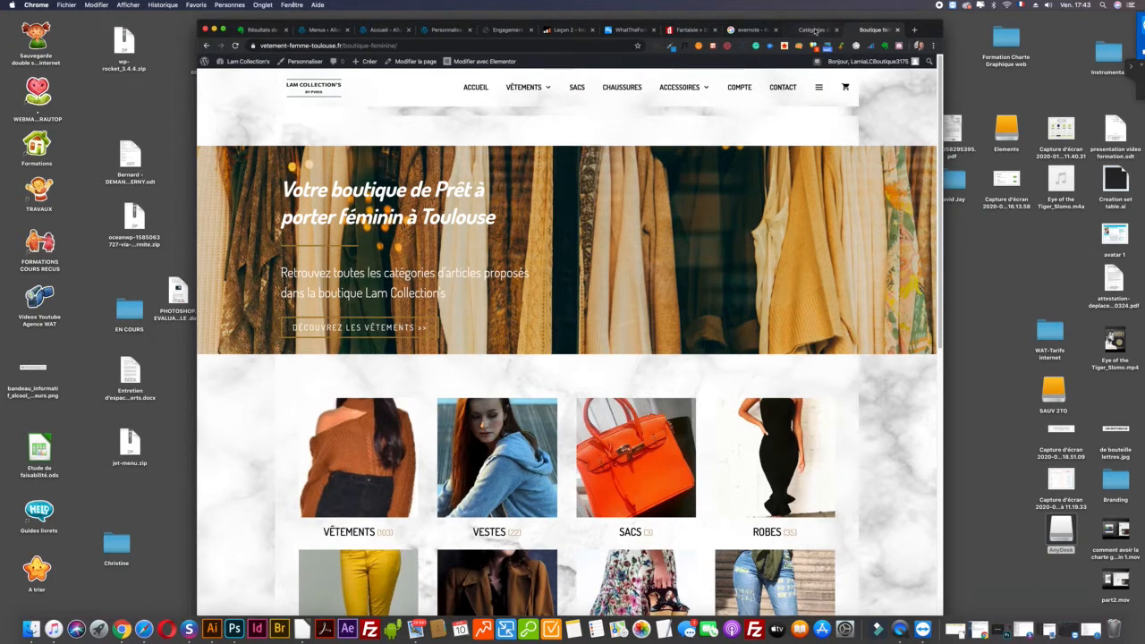
Step: Switch to the Allure d'Or dashboard and start a new page, checking it against the Lam Collection's boutique page
click(322, 30)
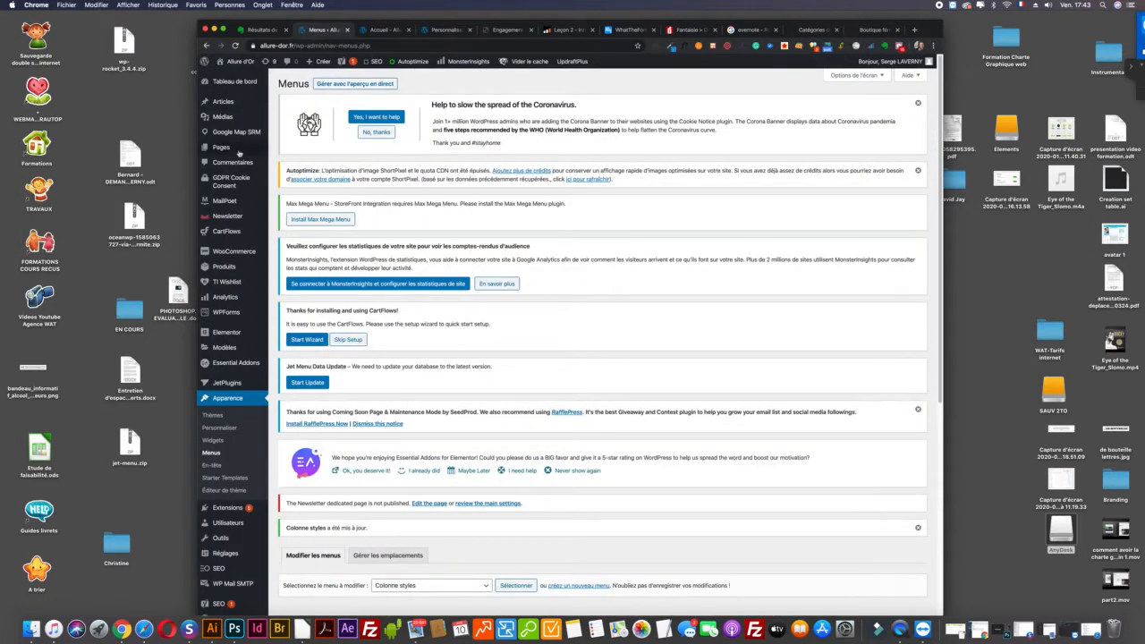
mouse_move(236, 147)
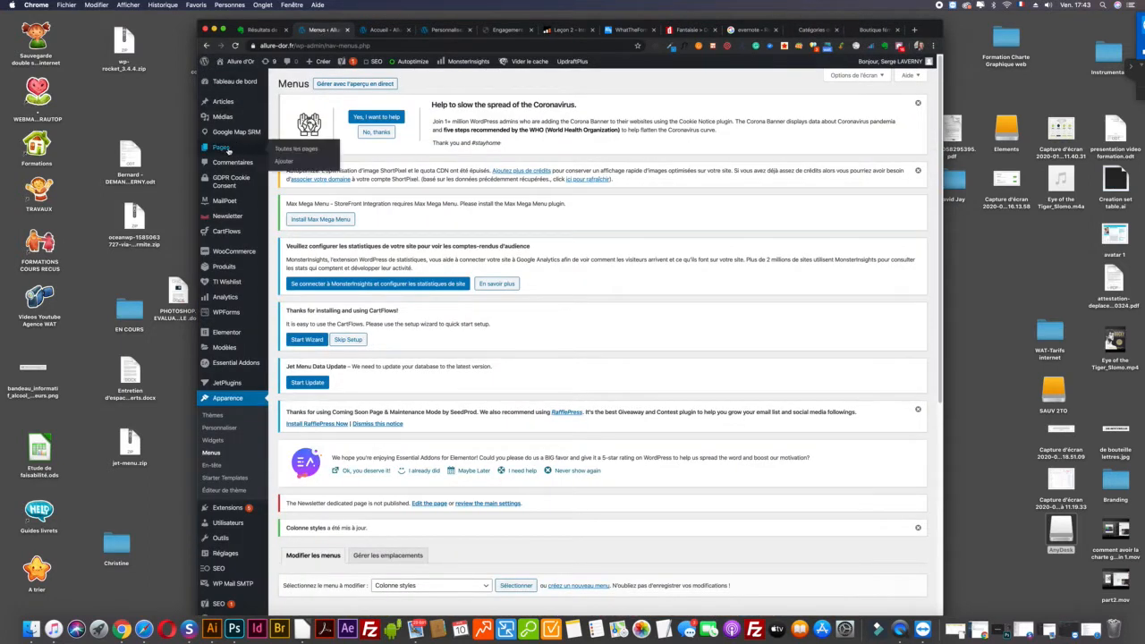
click(284, 162)
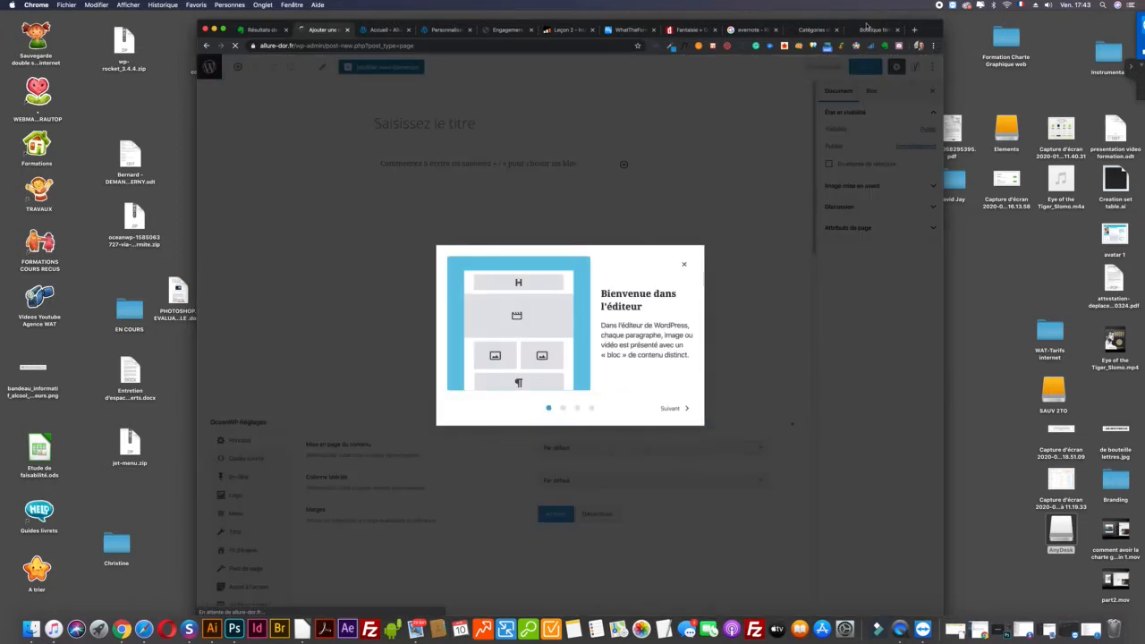
click(867, 29)
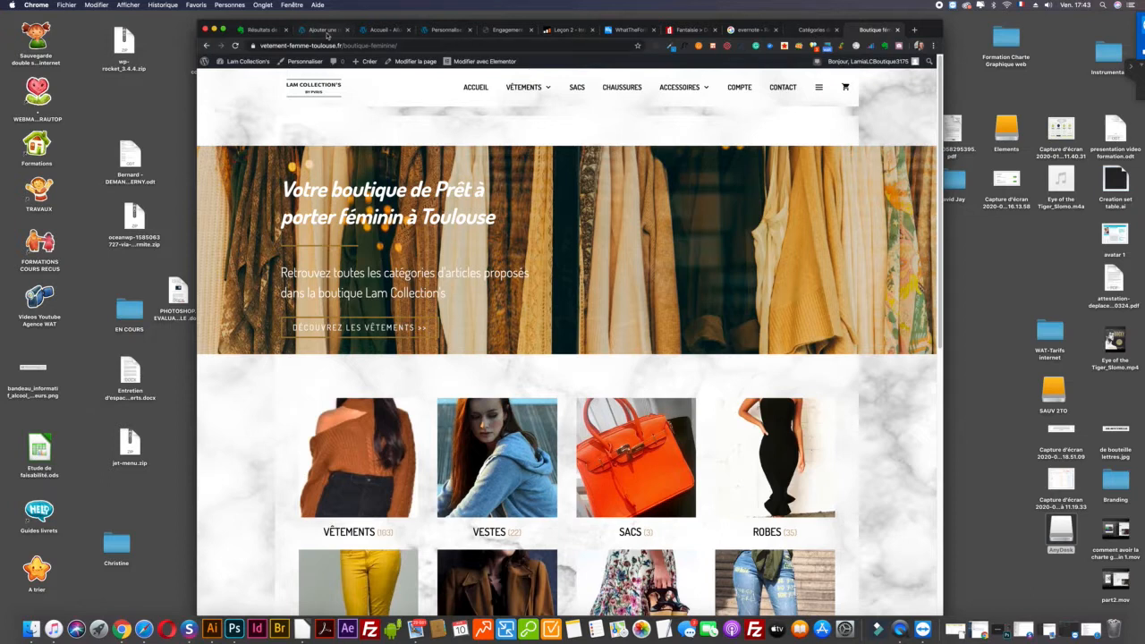
click(320, 31)
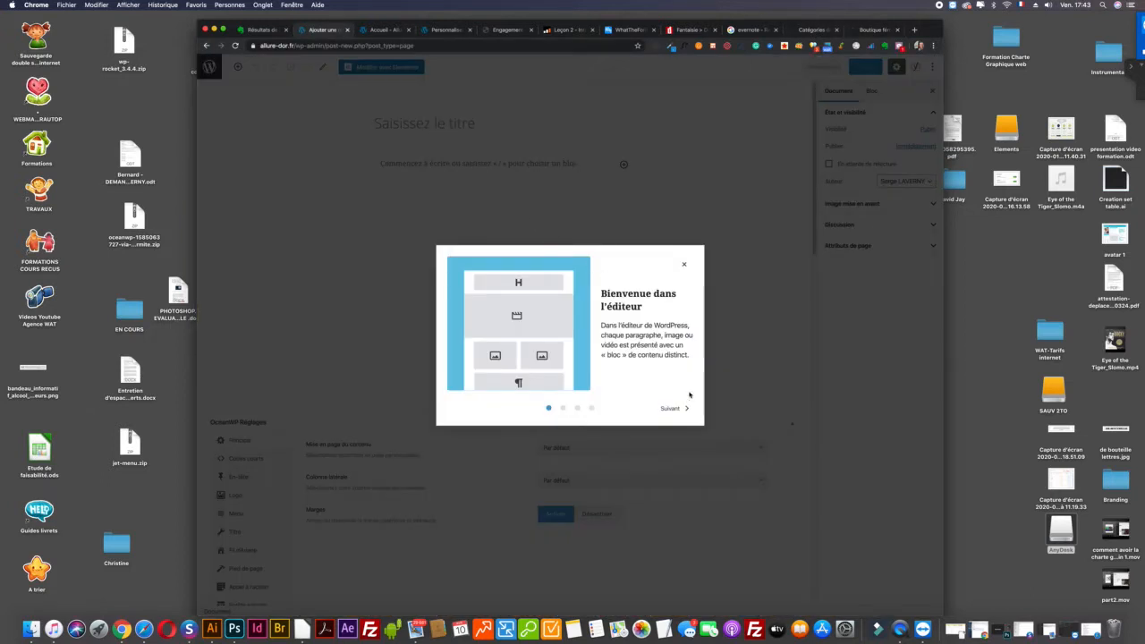
Step: Close the editor's welcome guide and title the new page "Boutique toutes catégories"
click(683, 264)
click(392, 123)
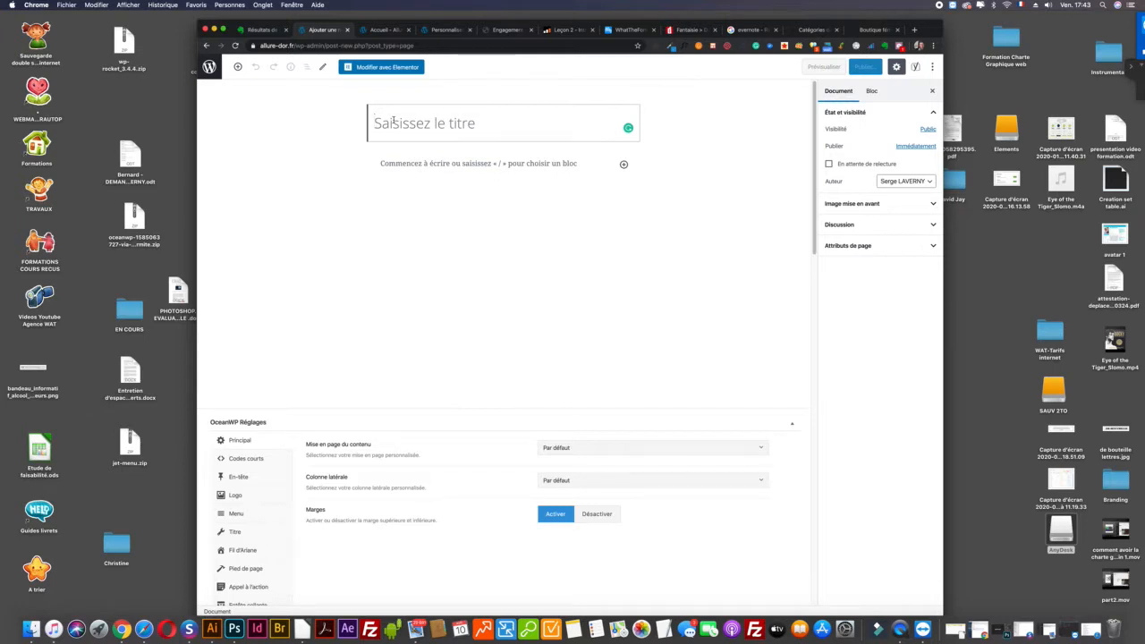
text(Bouti)
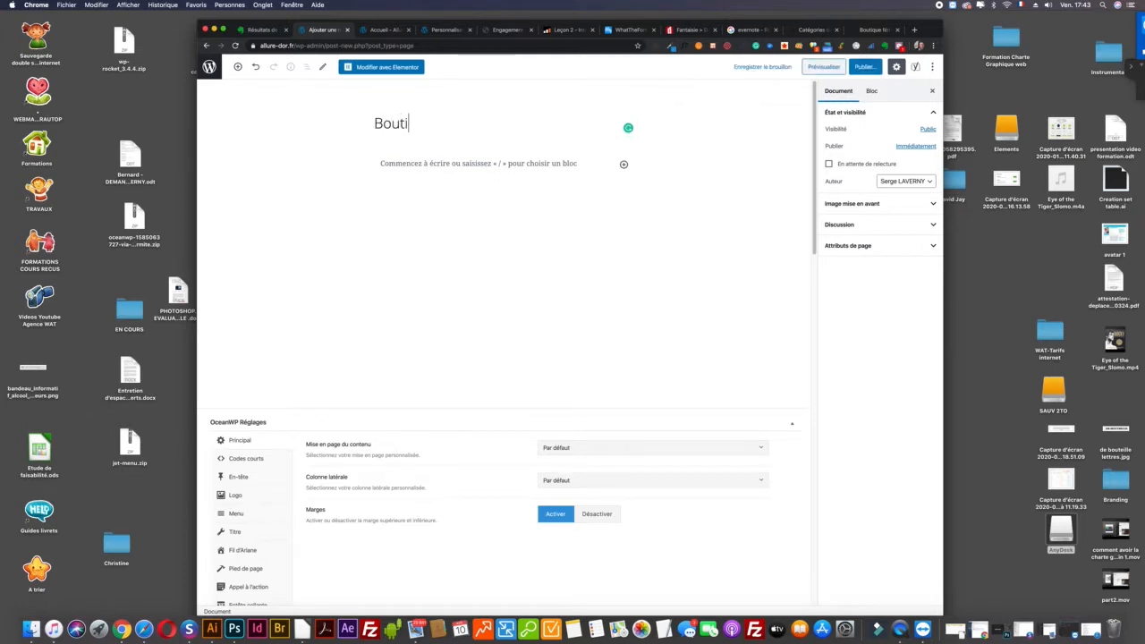
text(que toutes catégo)
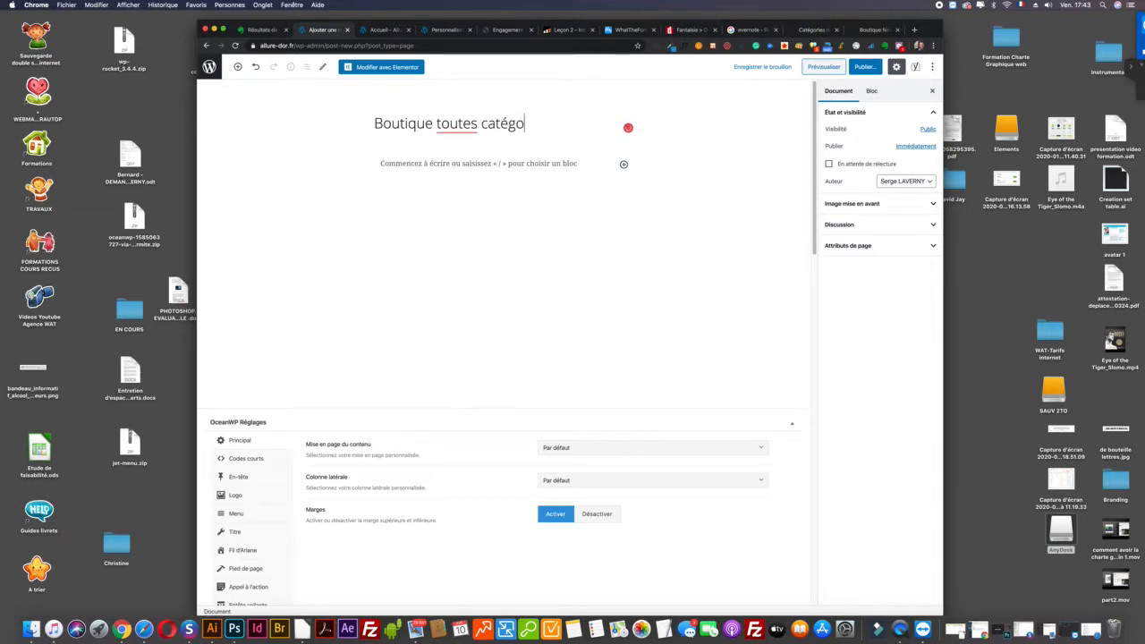
text(ries)
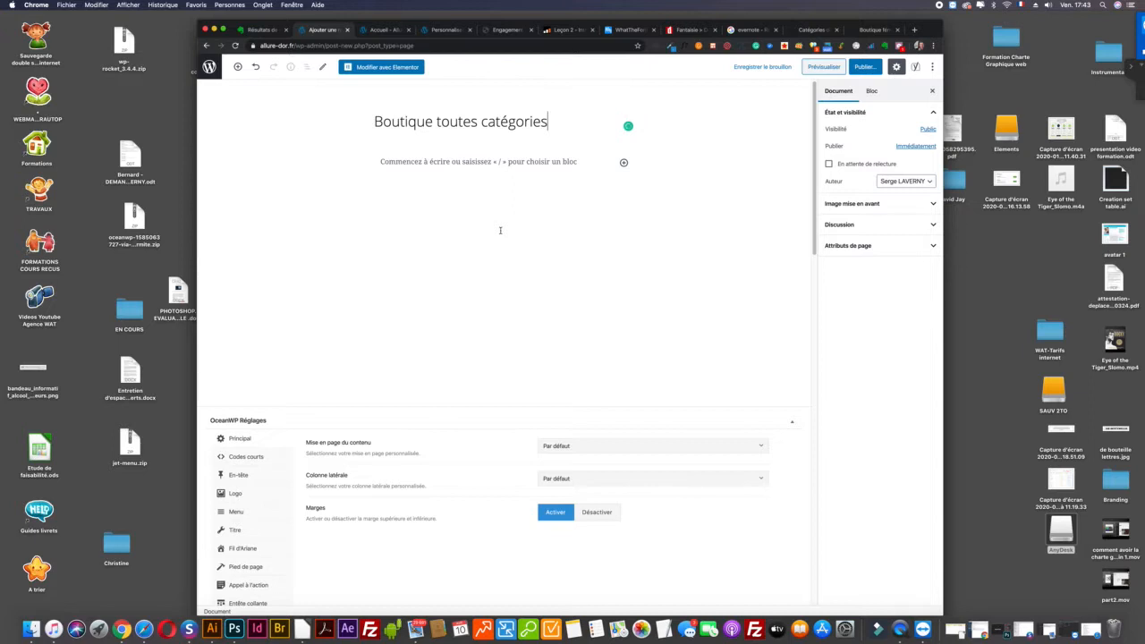
scroll(500, 230, down, 1)
scroll(500, 230, down, 2)
scroll(500, 230, up, 3)
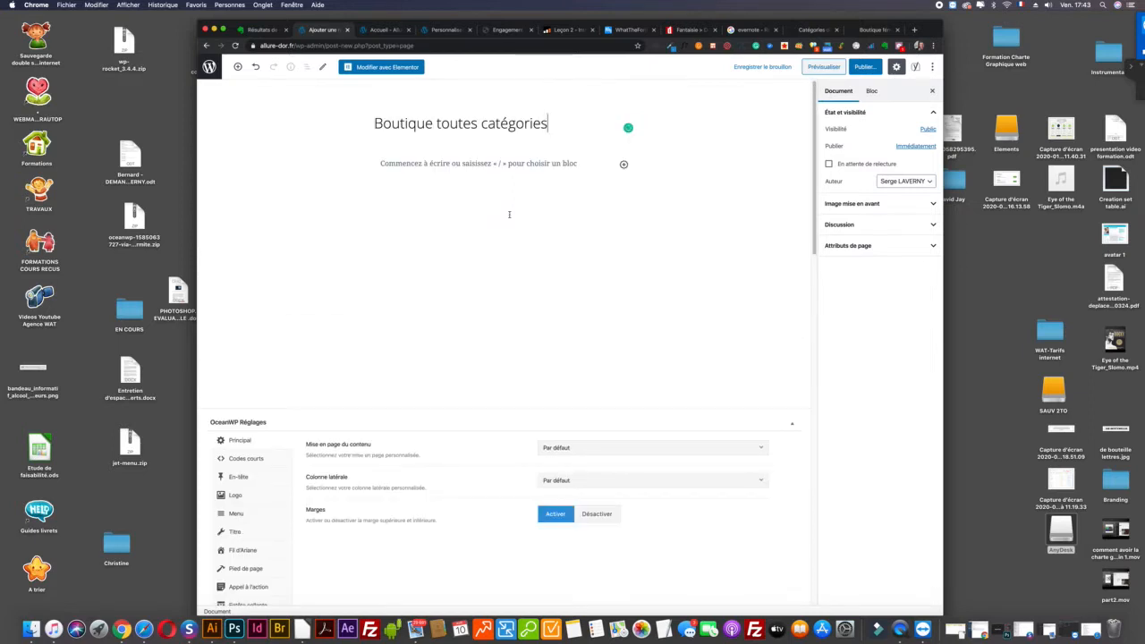
Step: Publish the "Boutique toutes catégories" page and open it for editing in Elementor
click(856, 70)
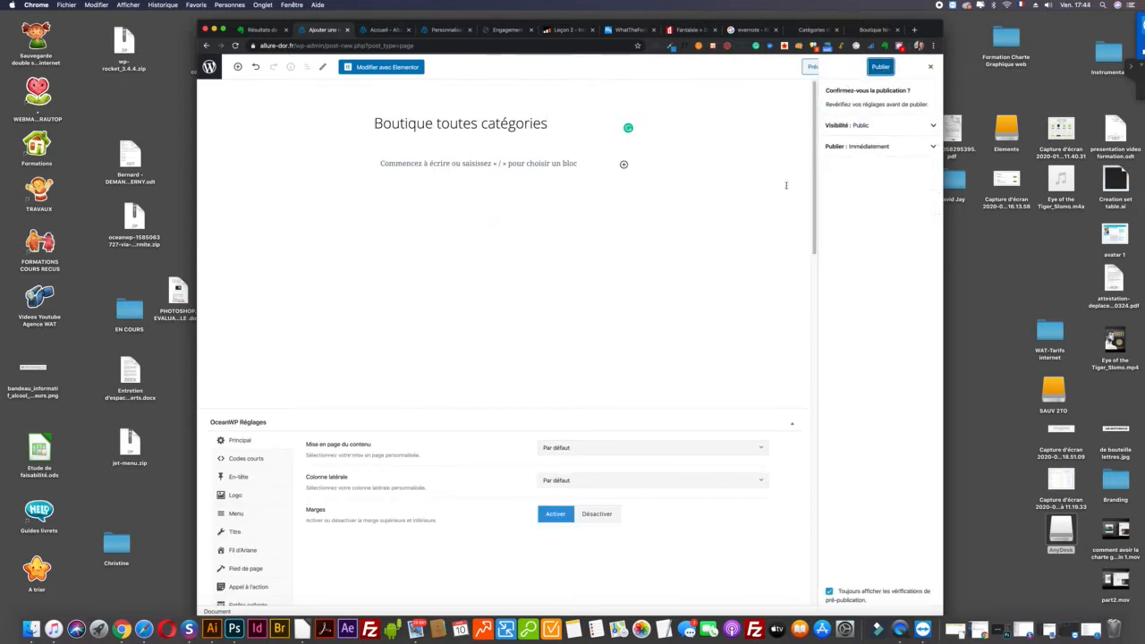
click(875, 69)
scroll(733, 228, down, 10)
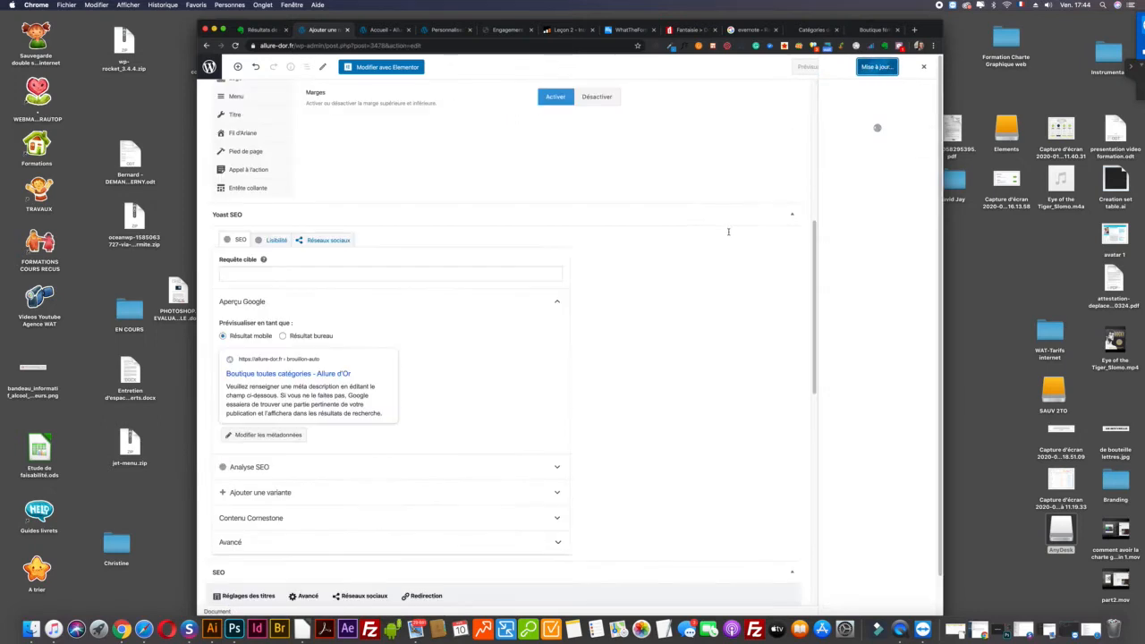
scroll(727, 236, down, 2)
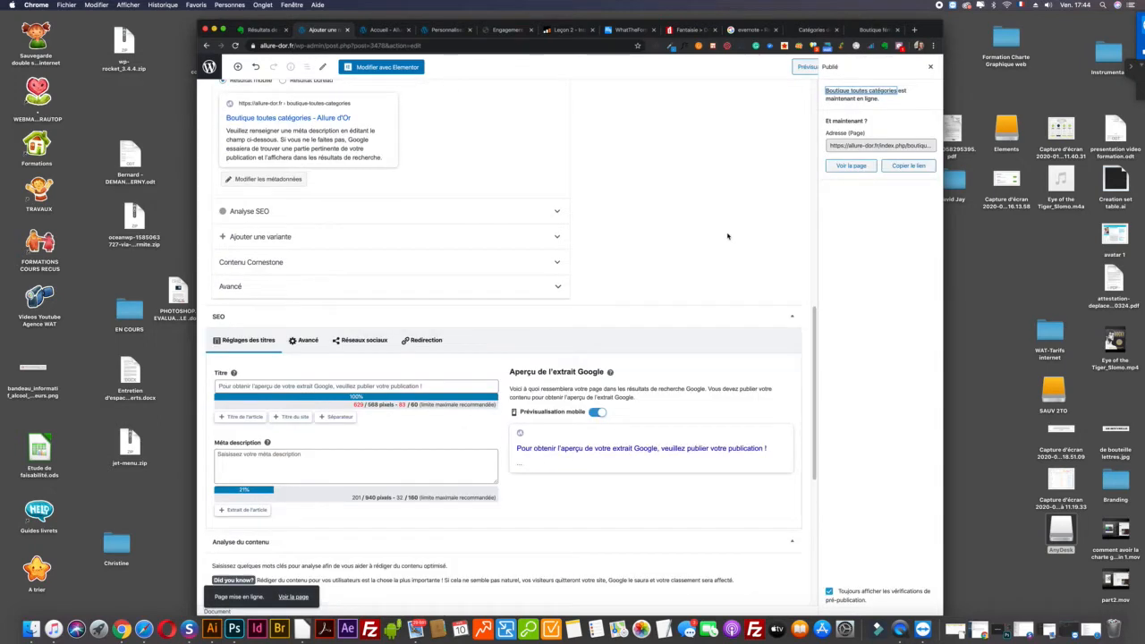
scroll(727, 236, down, 10)
scroll(727, 236, up, 20)
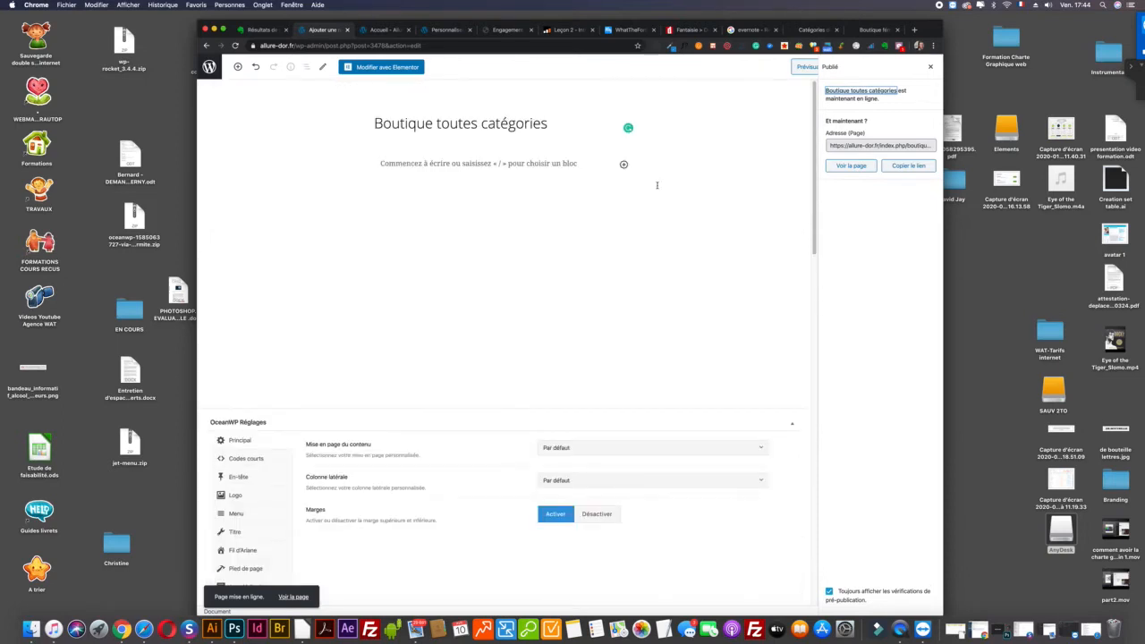
click(384, 67)
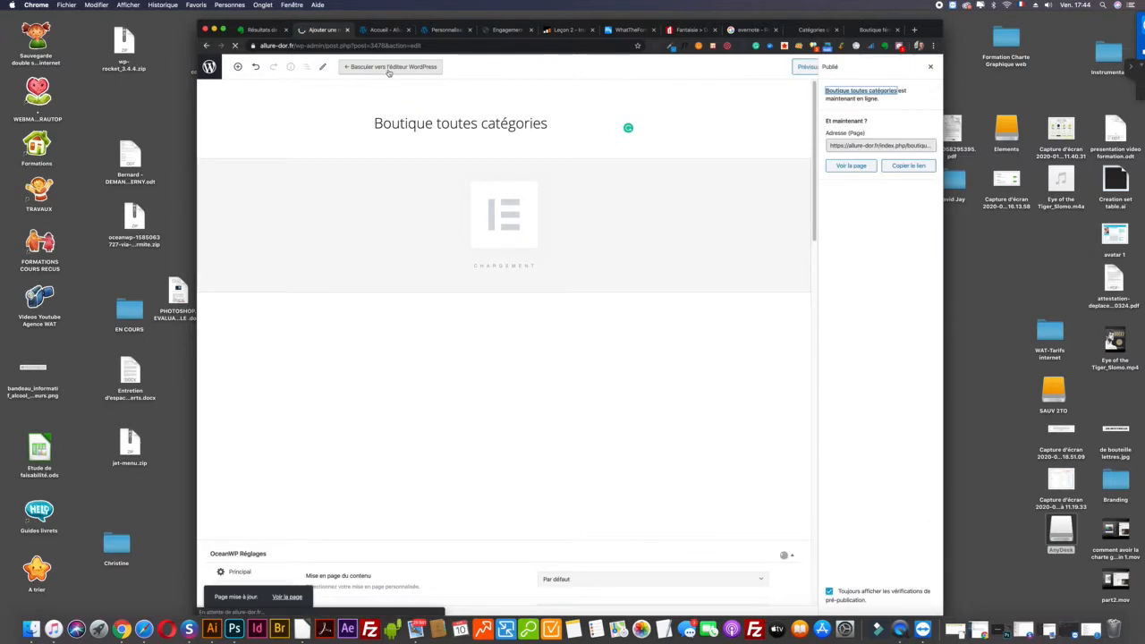
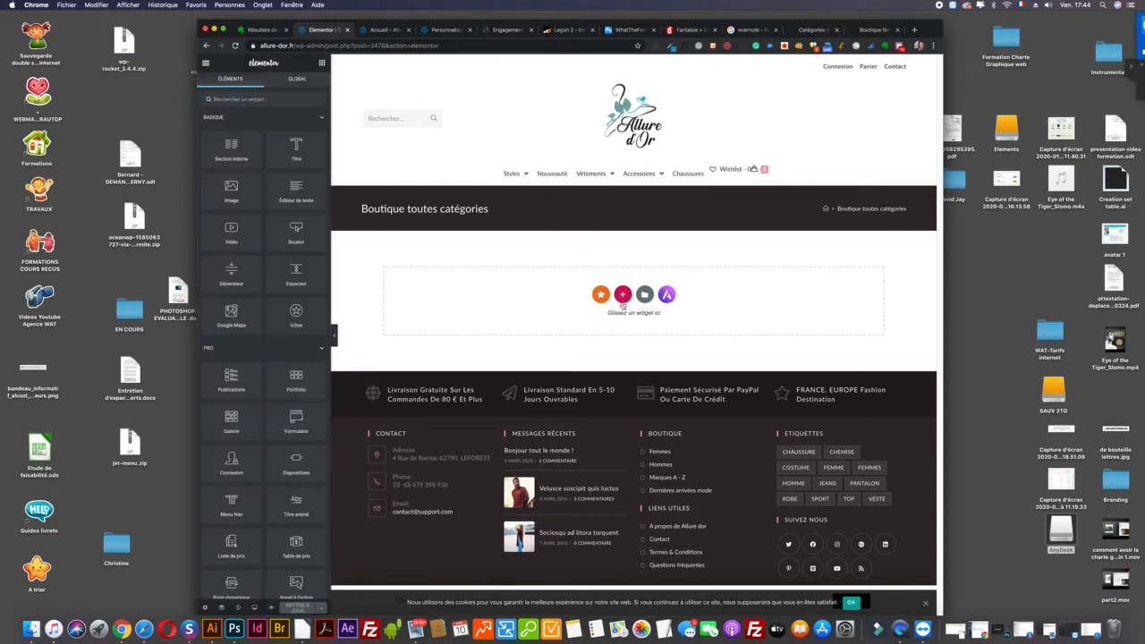
Step: Open the Lam Collection's boutique page in Elementor and inspect the settings of the product categories widget behind its grid
click(812, 29)
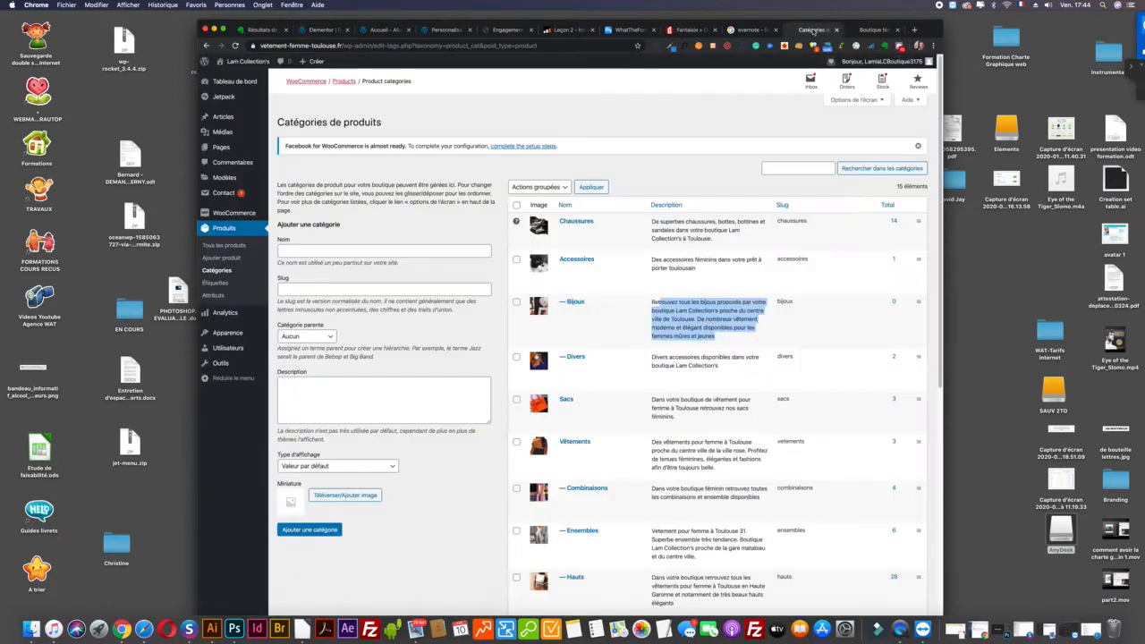
click(866, 31)
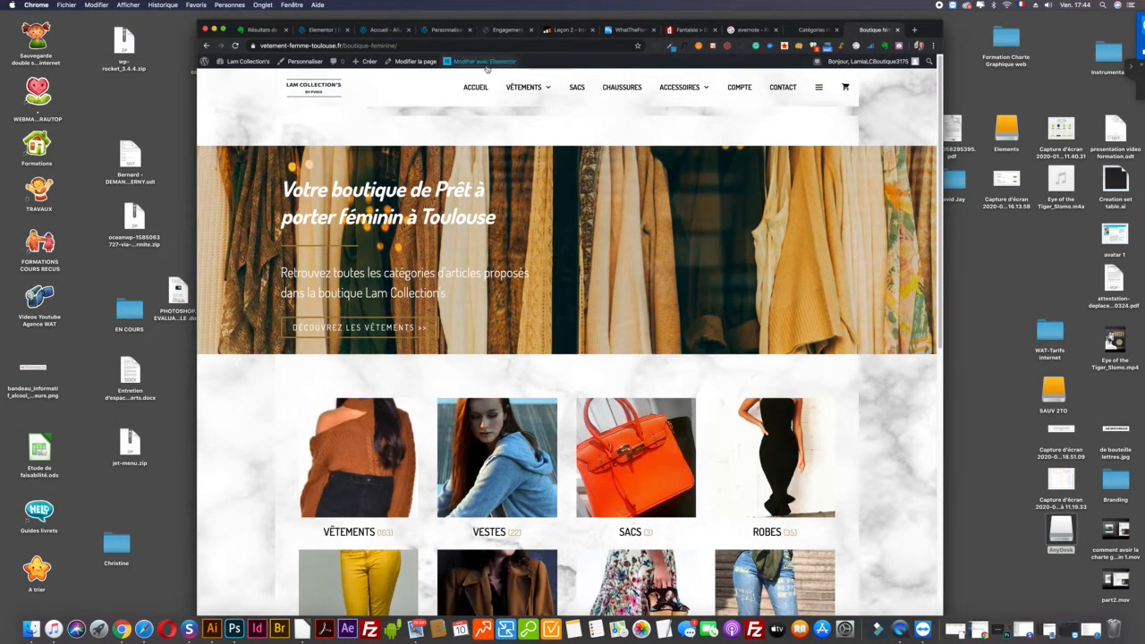
click(485, 64)
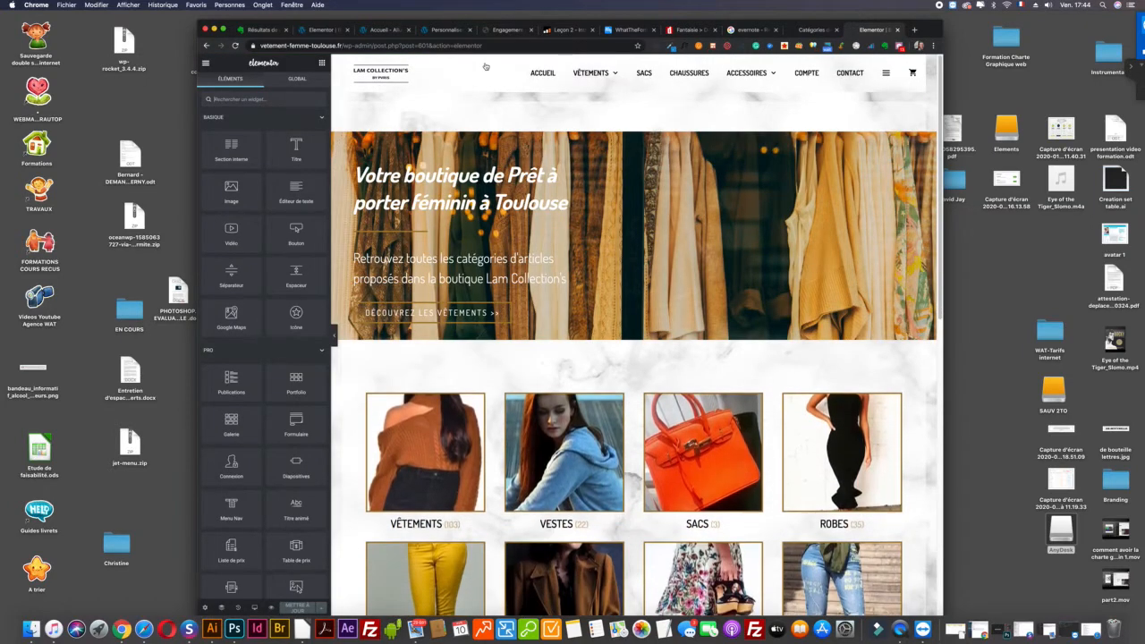
click(633, 355)
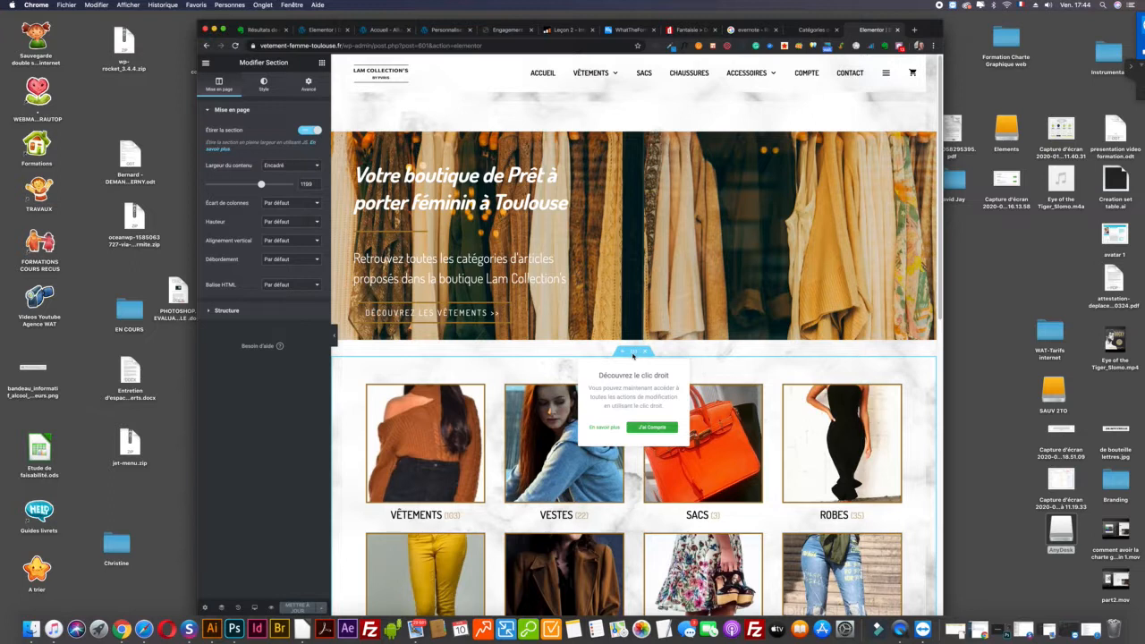
click(322, 64)
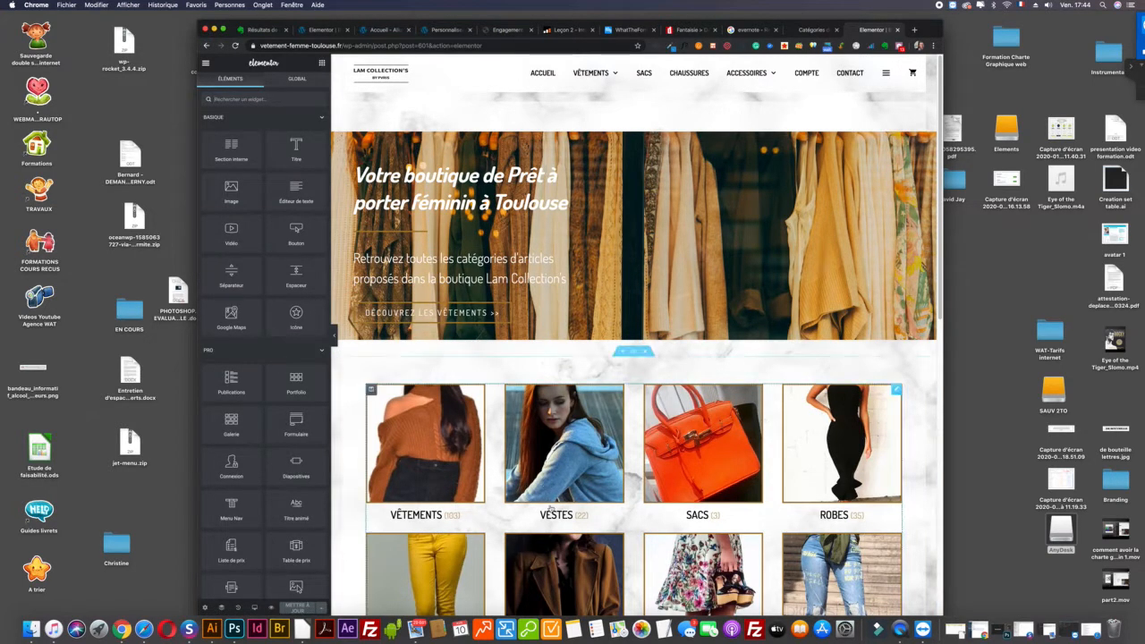
click(575, 467)
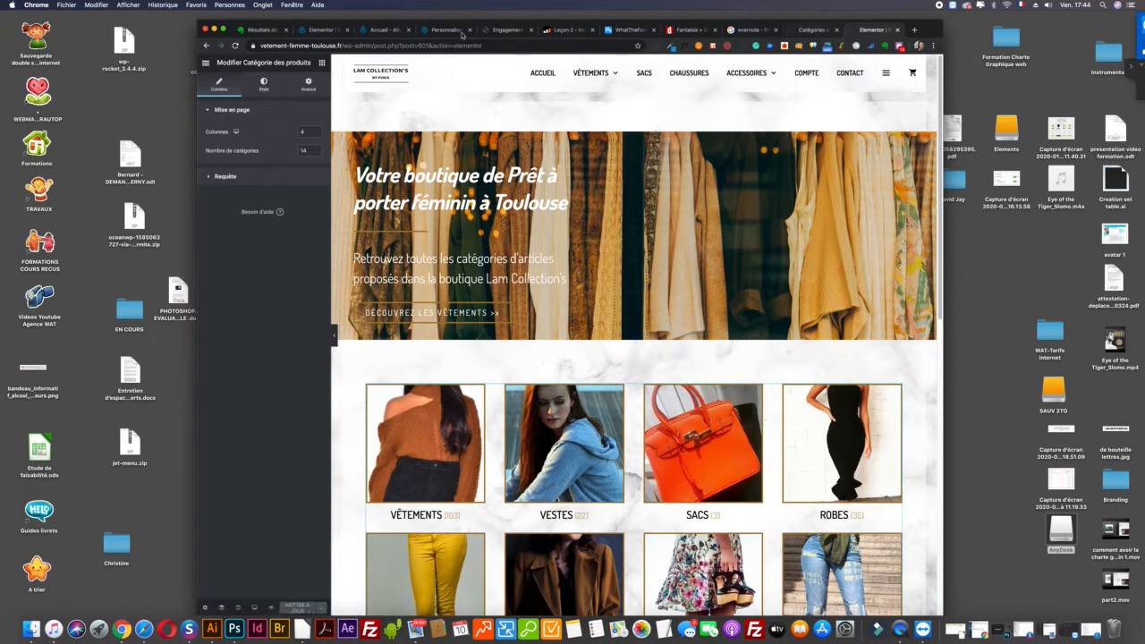
scroll(461, 358, down, 5)
scroll(461, 357, up, 5)
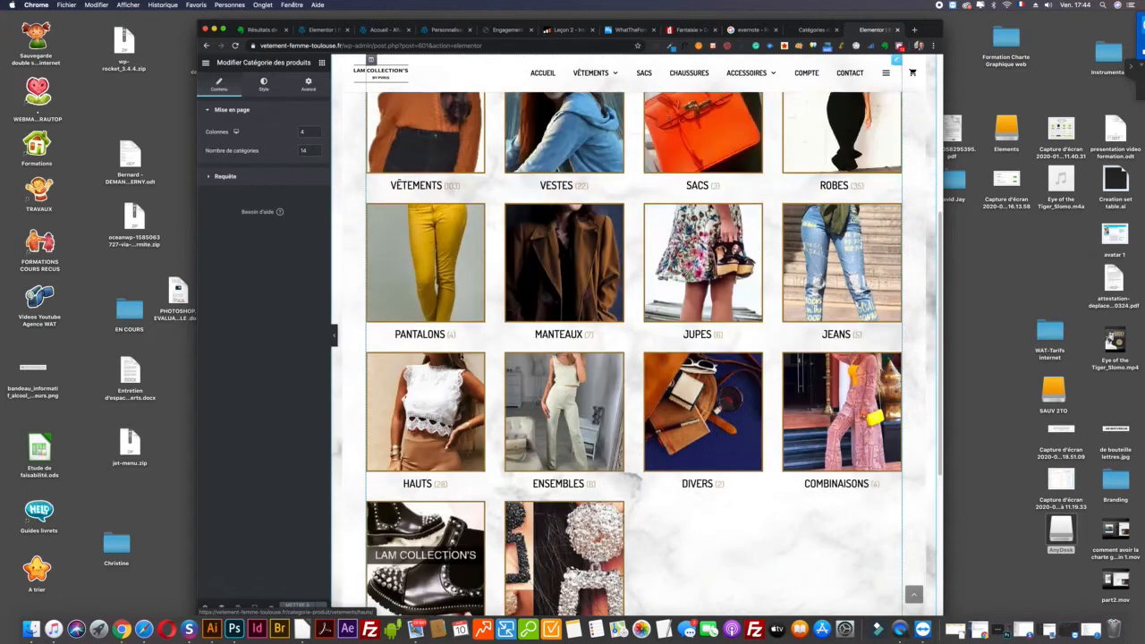
Step: Return to the "Boutique toutes catégories" page and browse the Elementor library's pages, blocks and saved templates, then close it
click(320, 33)
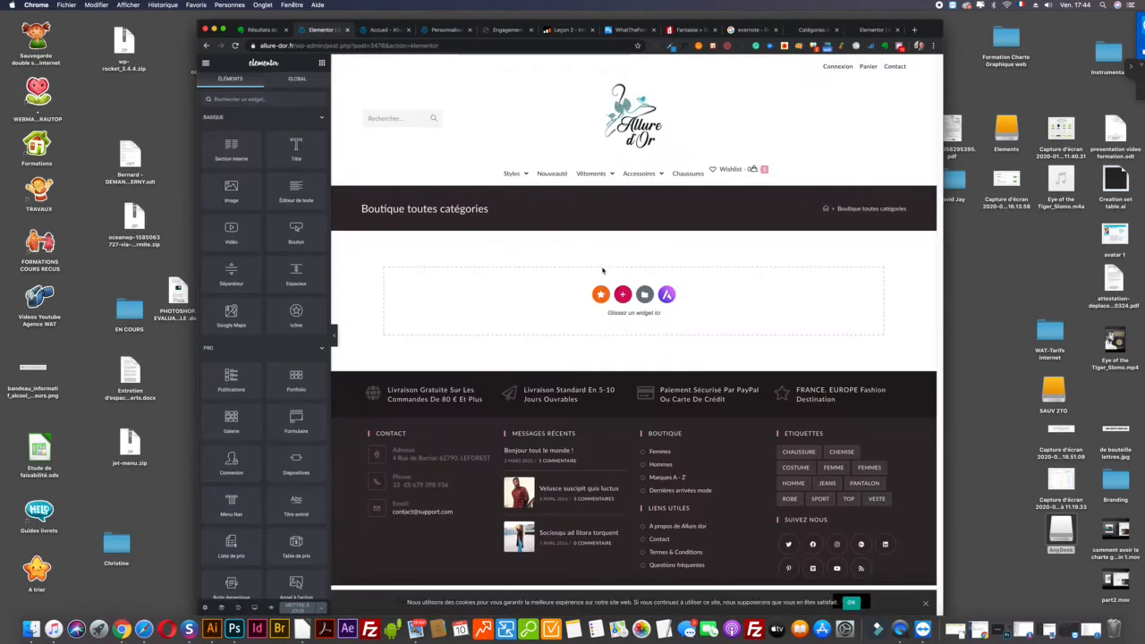
click(643, 295)
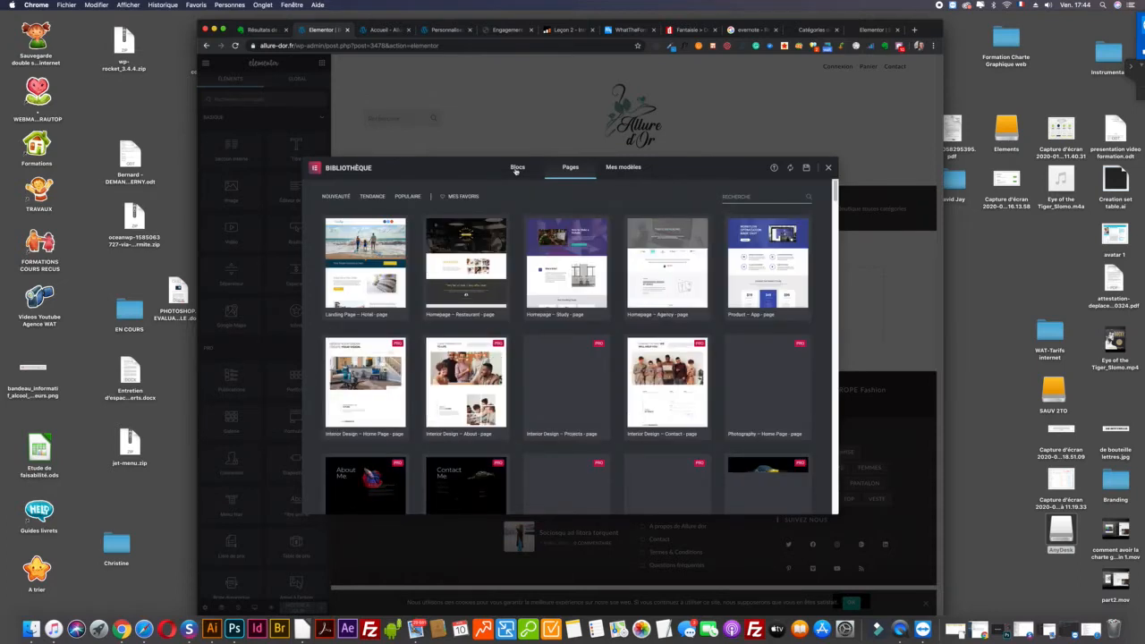
click(516, 168)
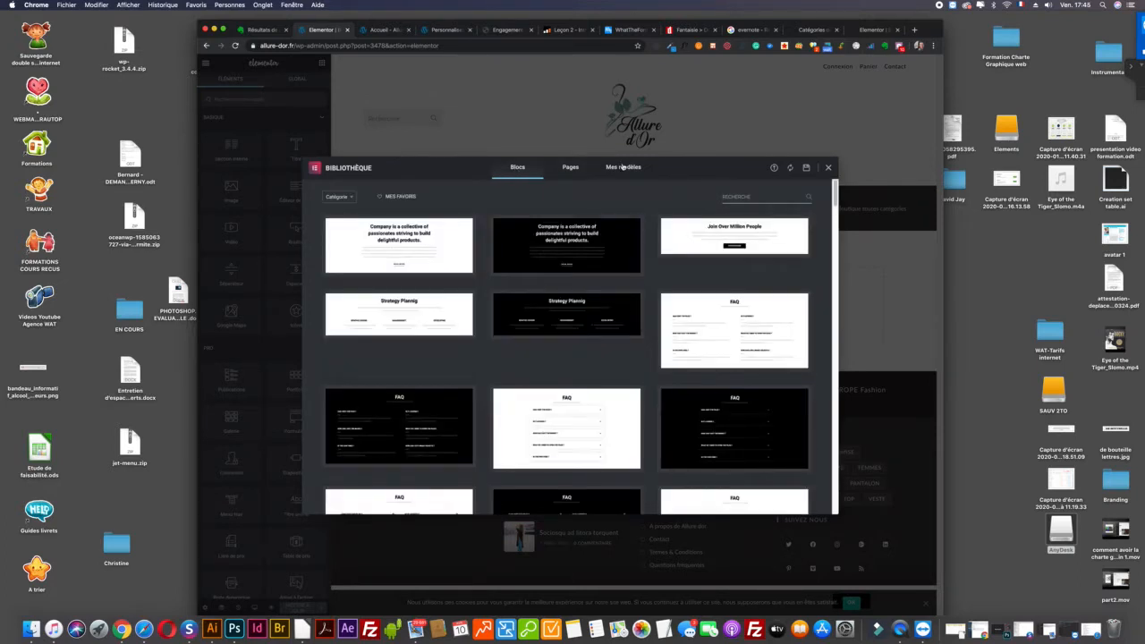
click(622, 167)
click(827, 168)
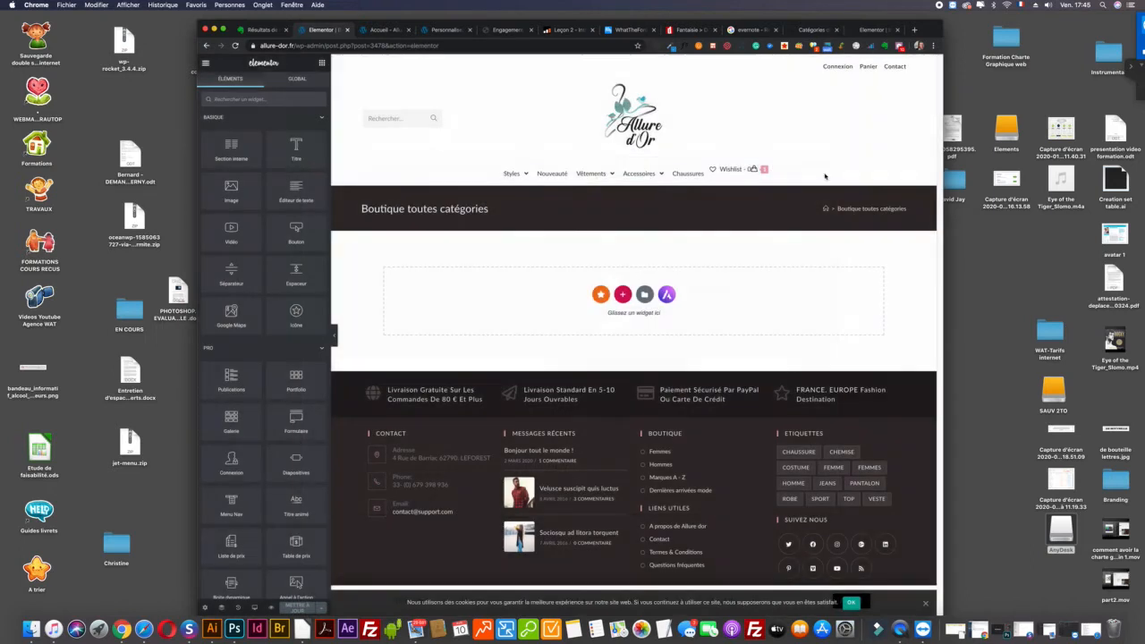
Step: Add a single-column section to the page and place a Portfolio widget in it
click(624, 295)
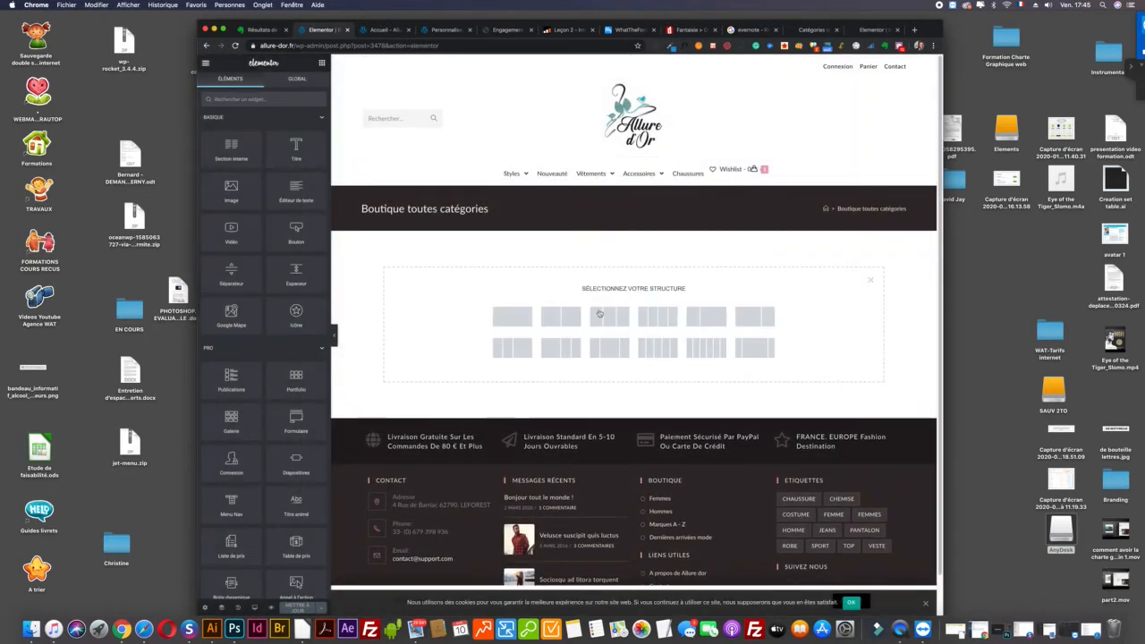
click(512, 317)
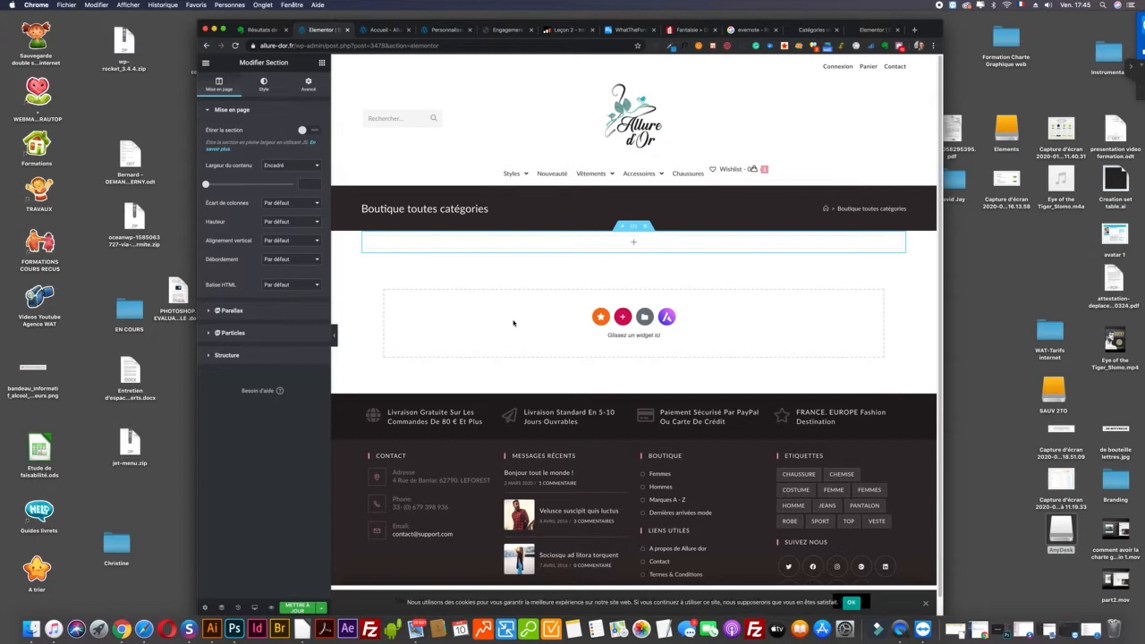
click(321, 63)
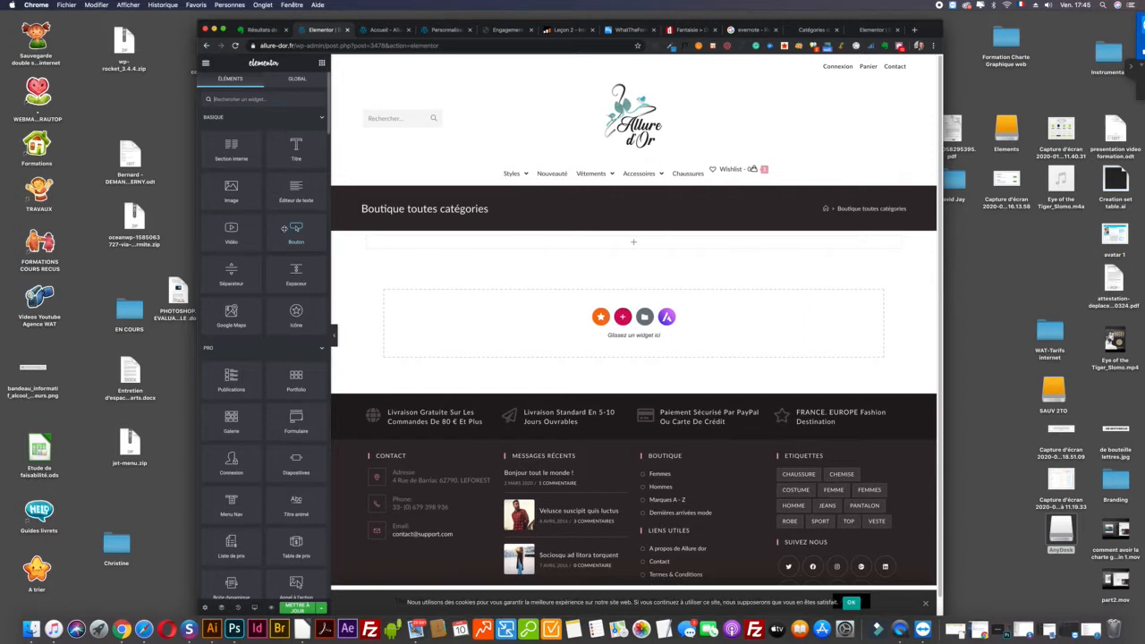
scroll(283, 228, down, 1)
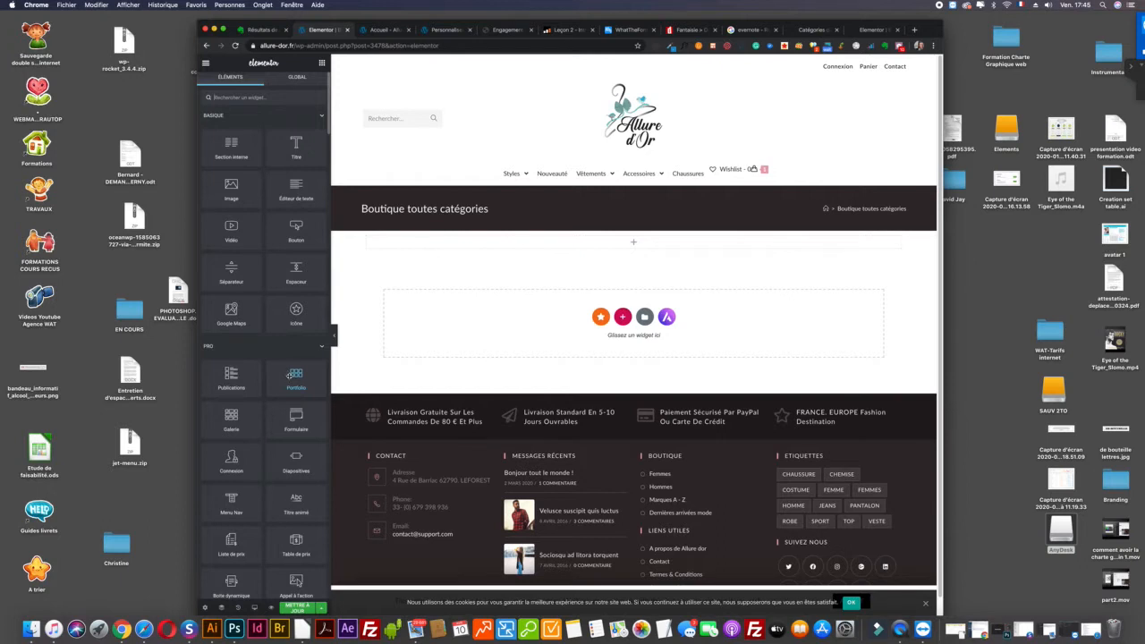
drag(289, 375, 620, 244)
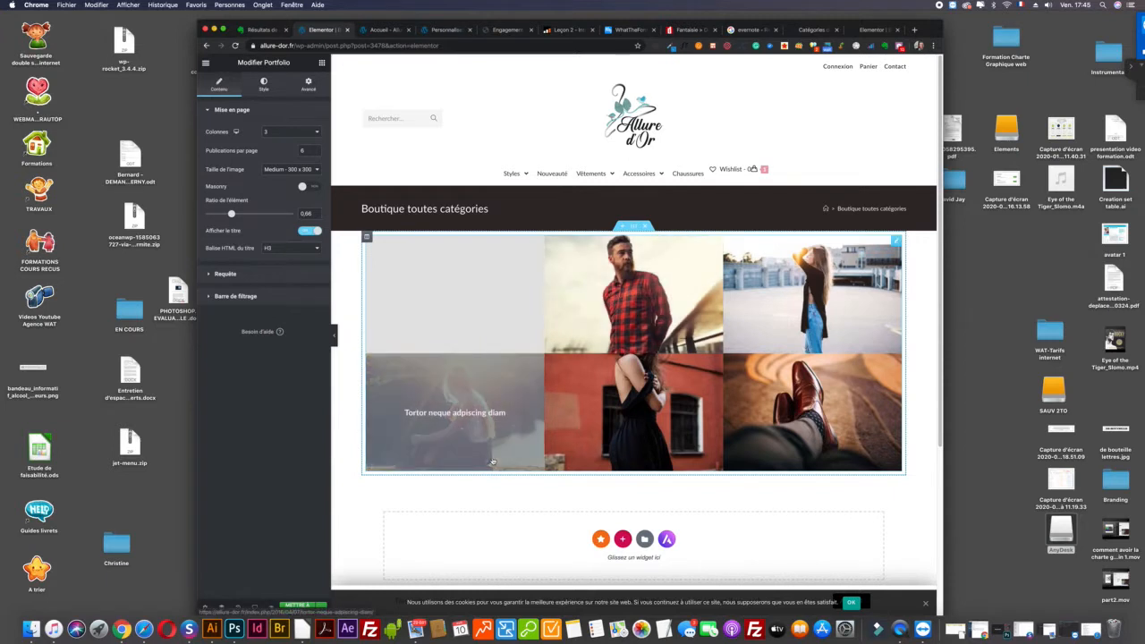
click(635, 227)
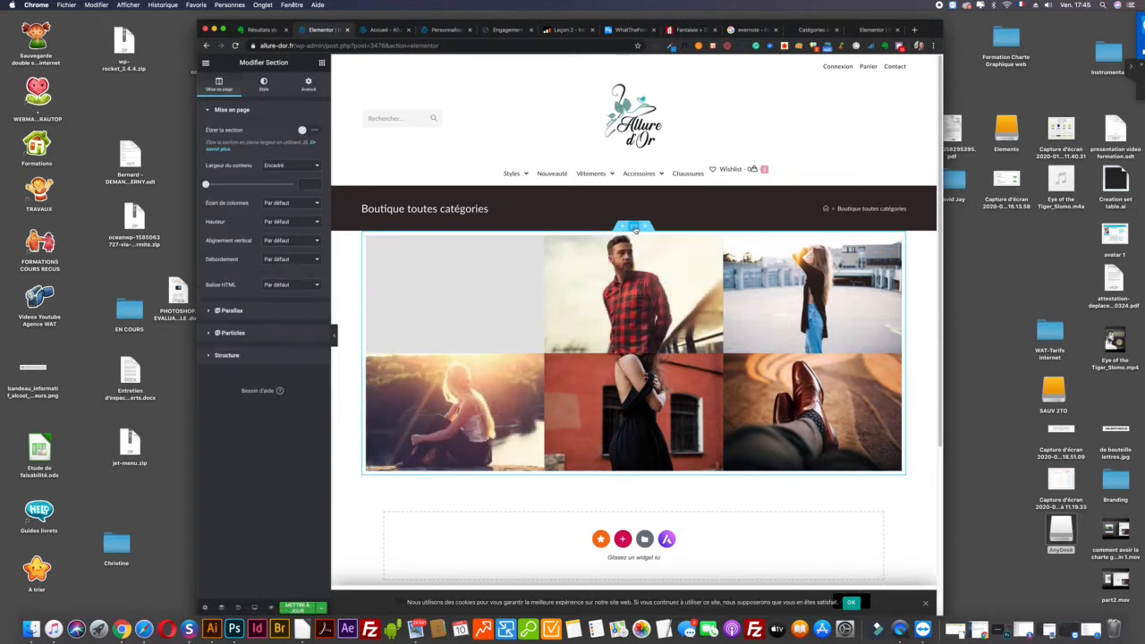
scroll(635, 230, down, 5)
scroll(635, 230, up, 5)
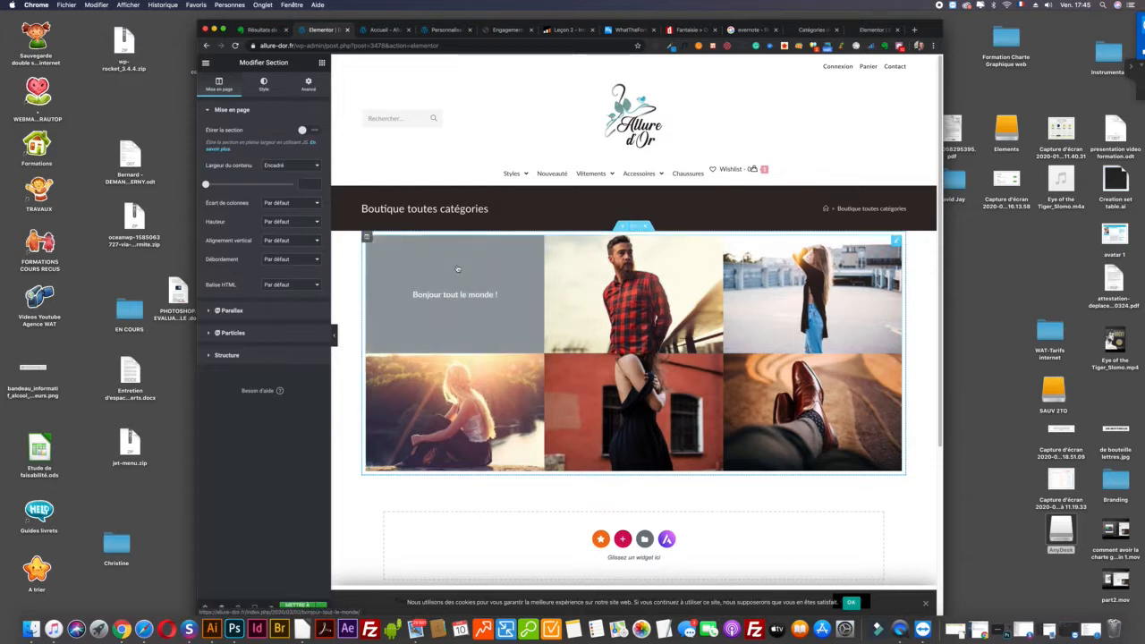
Step: View the "Tous les jours" category under Styles on the shop's website, then return to the page being edited
click(382, 30)
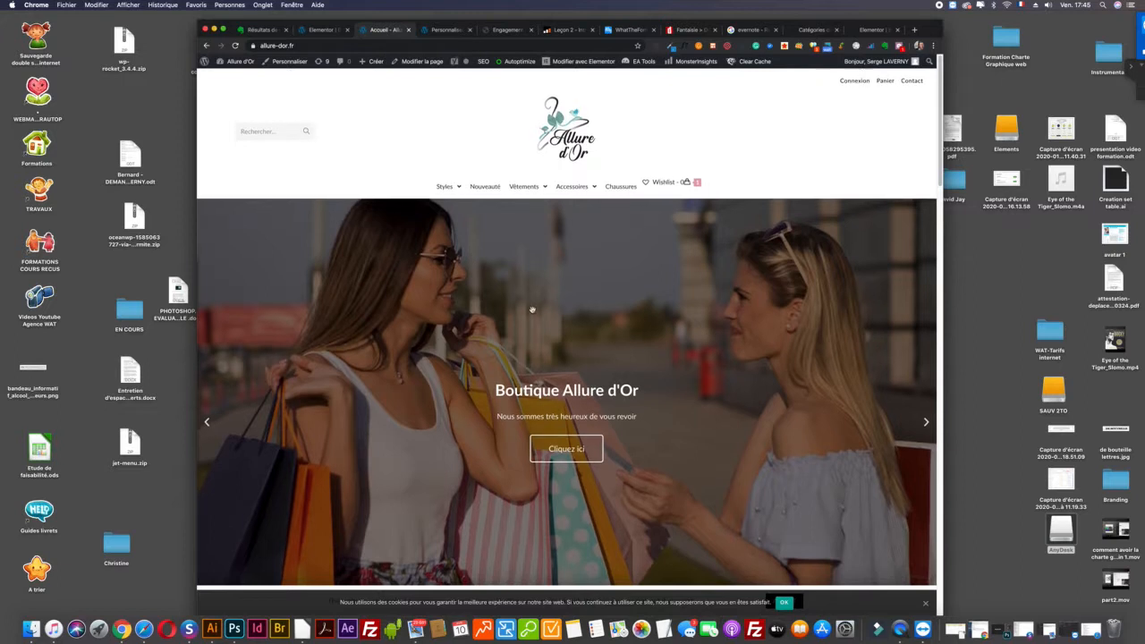
scroll(411, 150, down, 1)
mouse_move(446, 147)
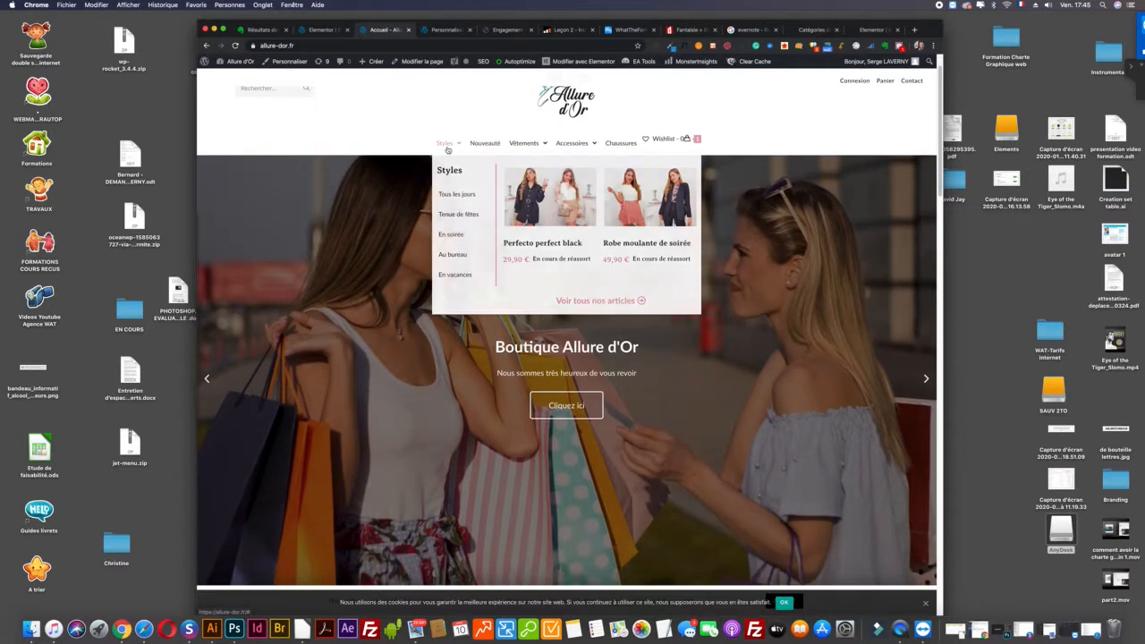
click(457, 199)
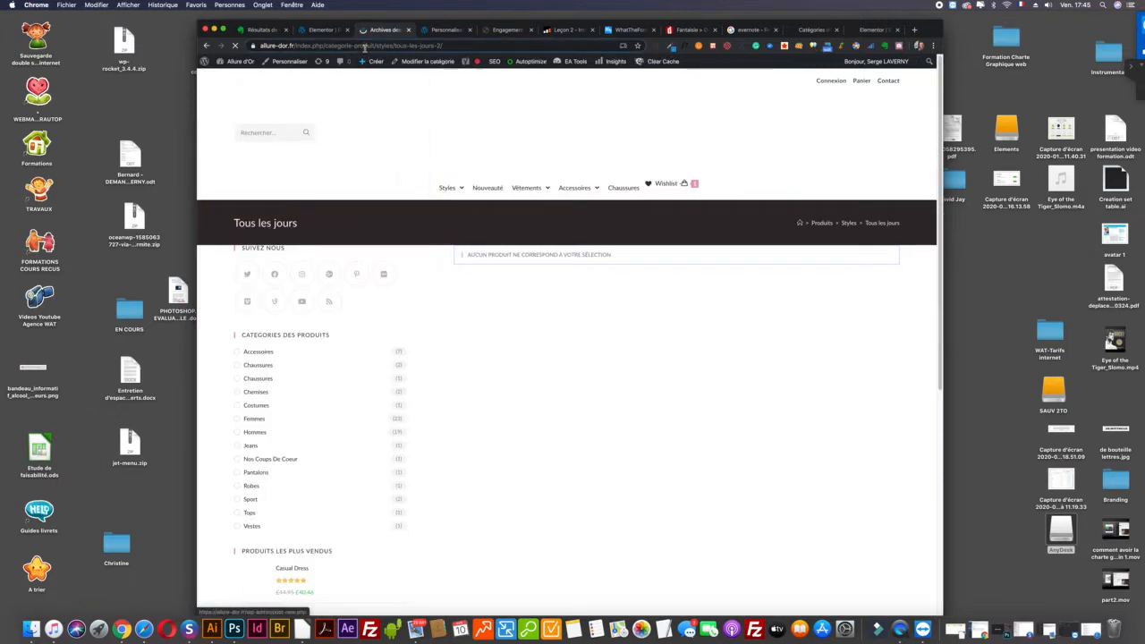
click(320, 32)
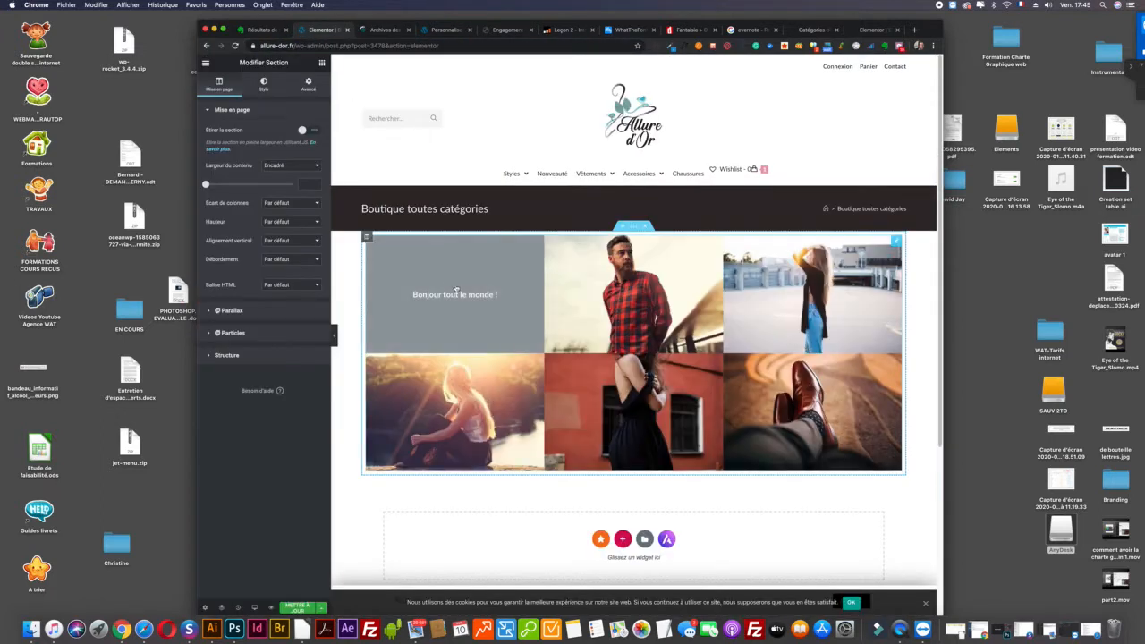
Step: Examine the Portfolio widget's layout and query settings
click(534, 248)
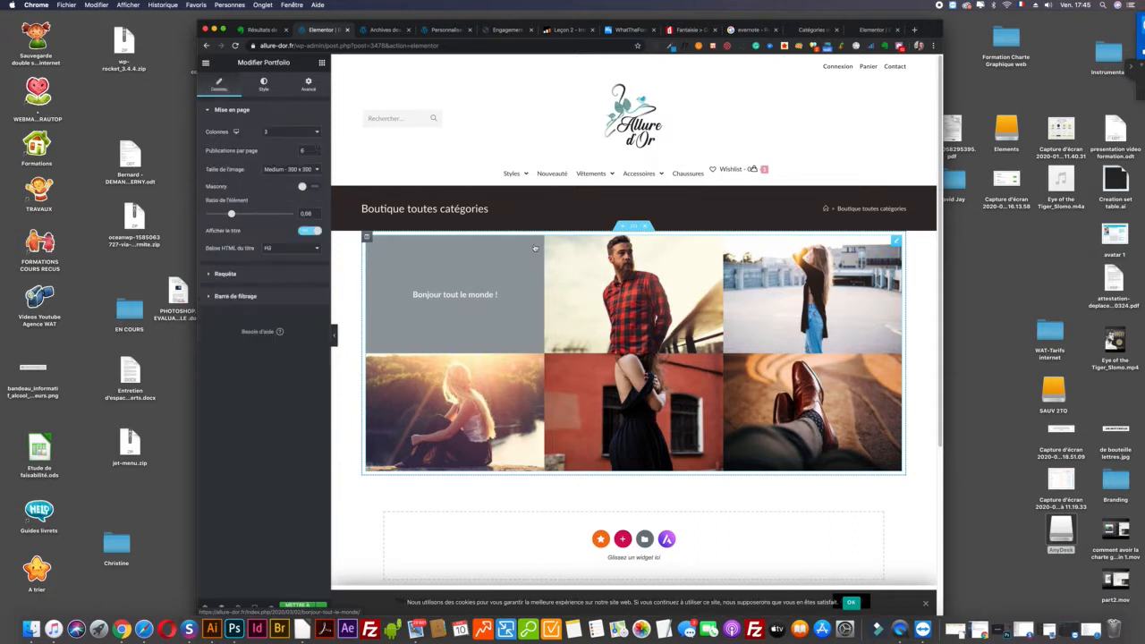
click(215, 274)
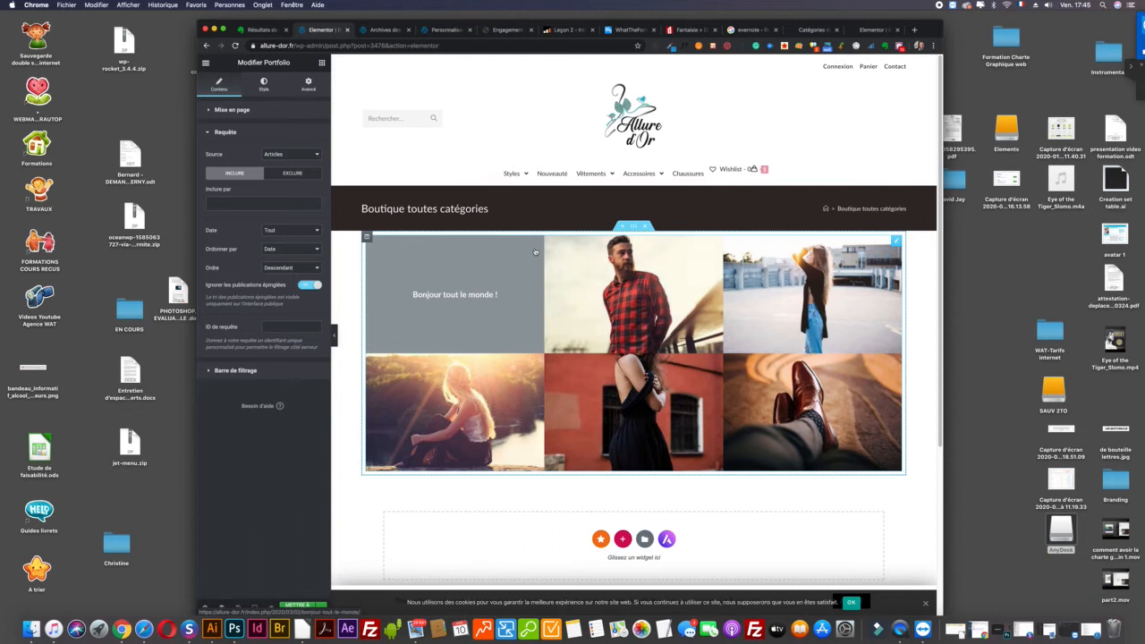
click(214, 110)
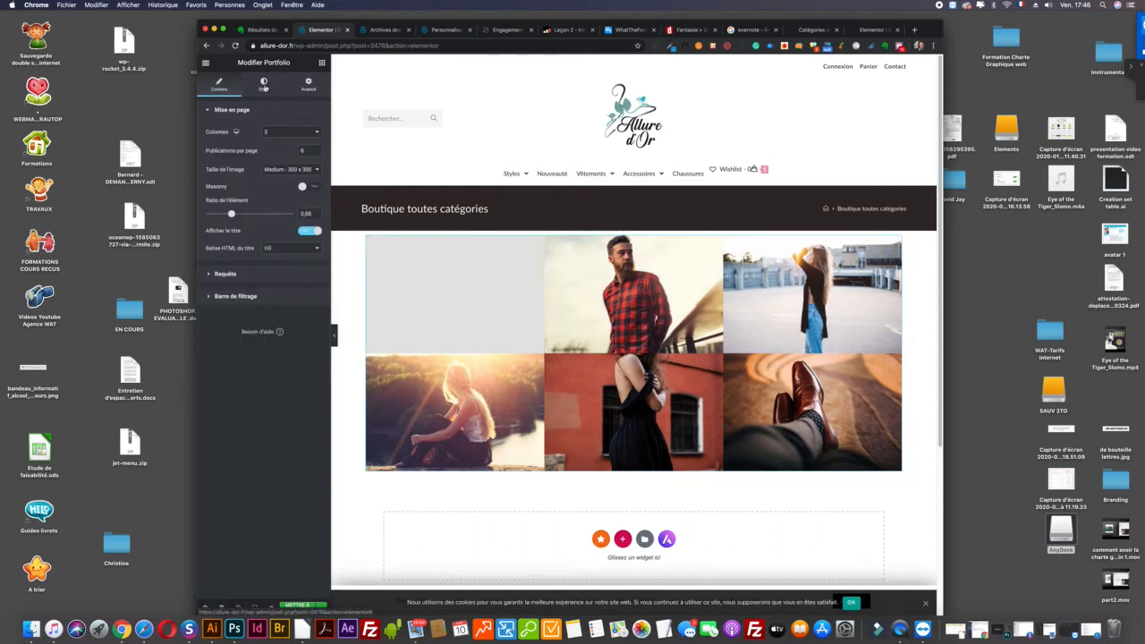
click(209, 277)
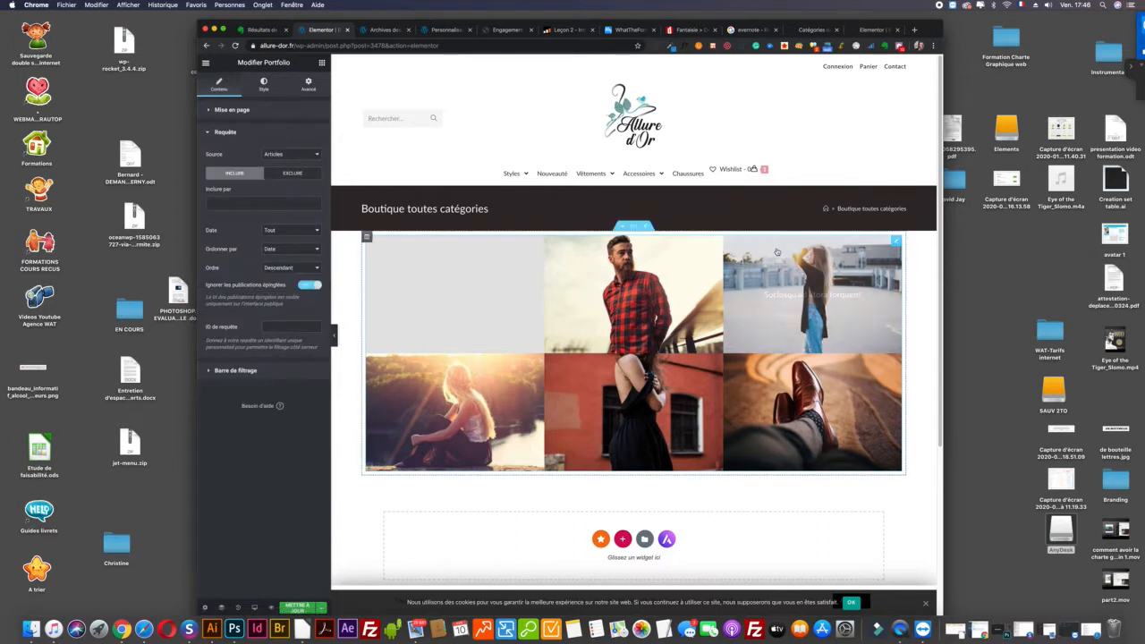
Step: Add another single-column section below the portfolio grid
scroll(594, 322, down, 5)
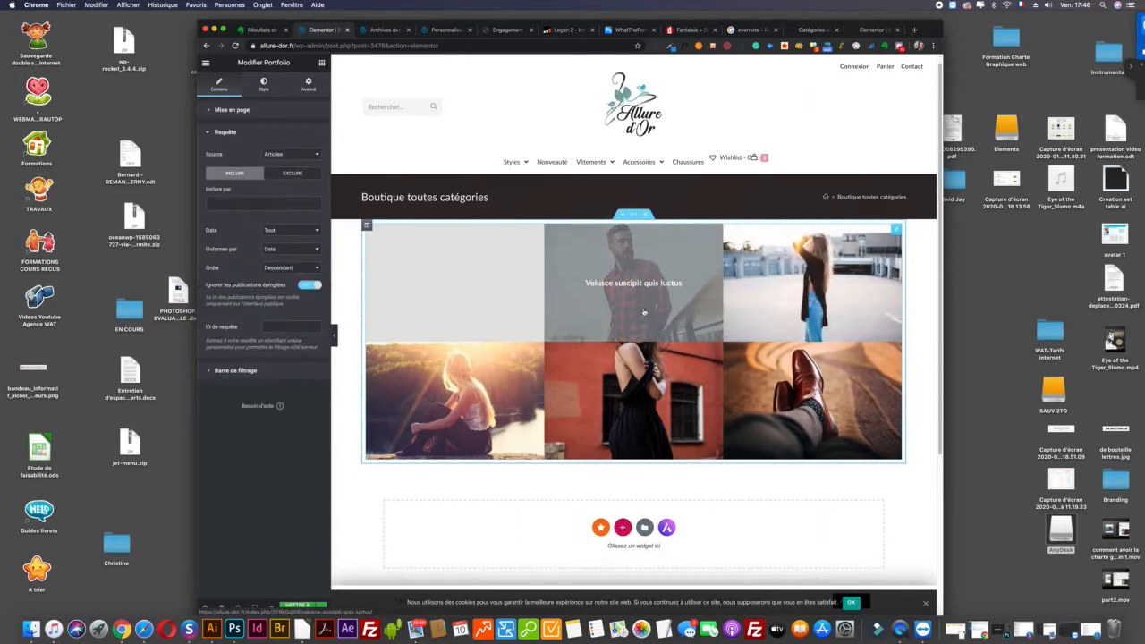
click(623, 298)
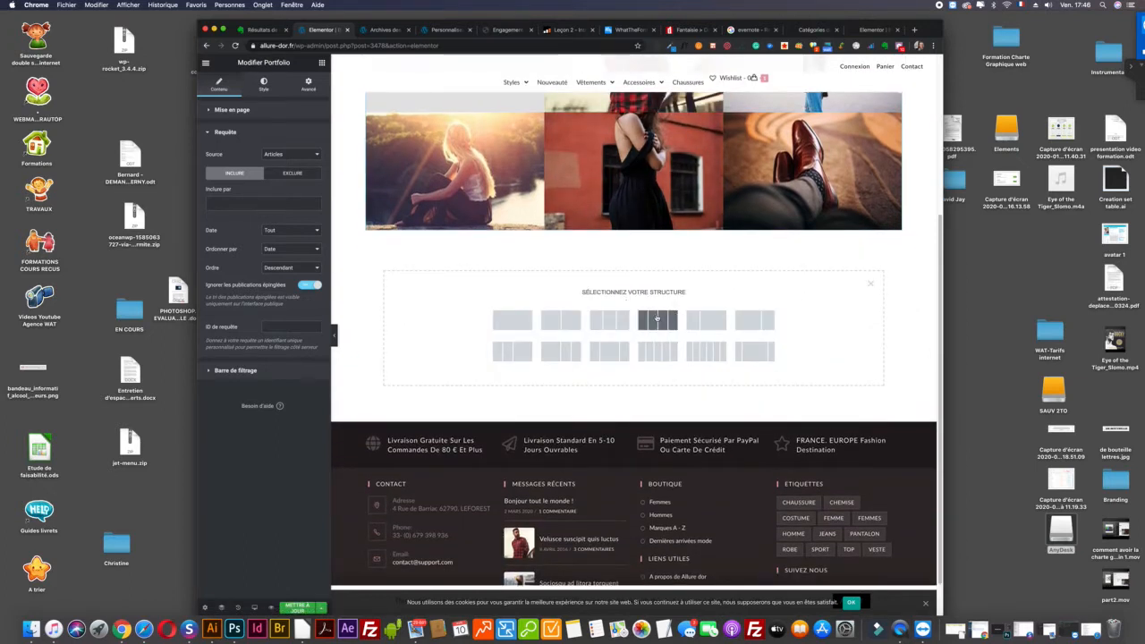
click(518, 320)
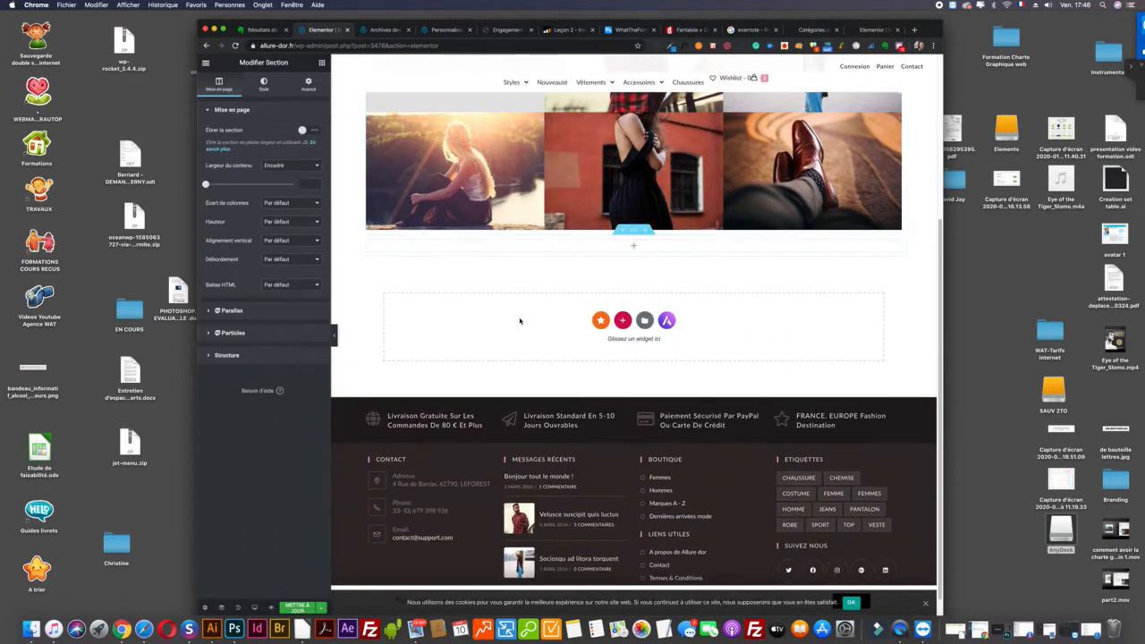
Step: Look through the available Elementor widgets for one suited to the new empty section
click(322, 64)
scroll(269, 223, down, 5)
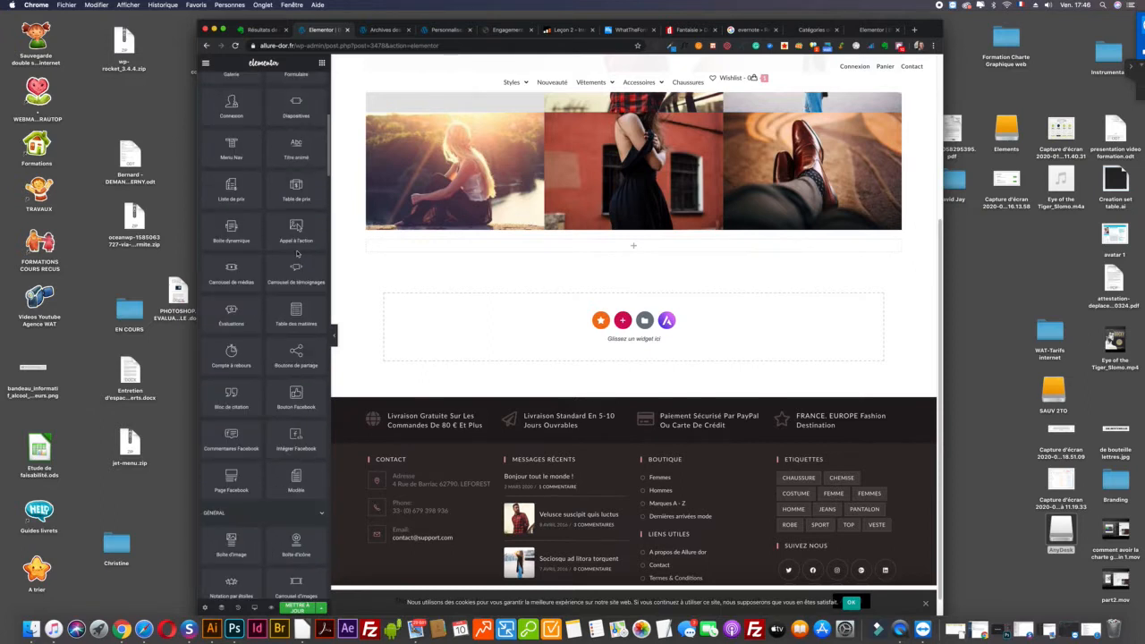
scroll(297, 253, down, 1)
scroll(297, 255, down, 2)
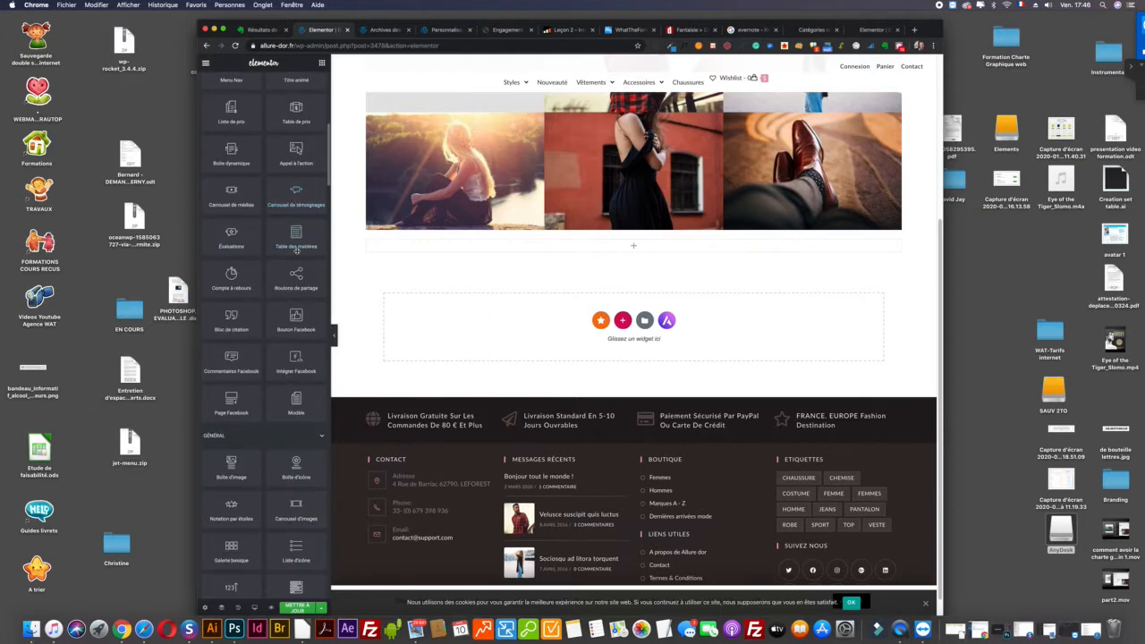
scroll(296, 250, down, 2)
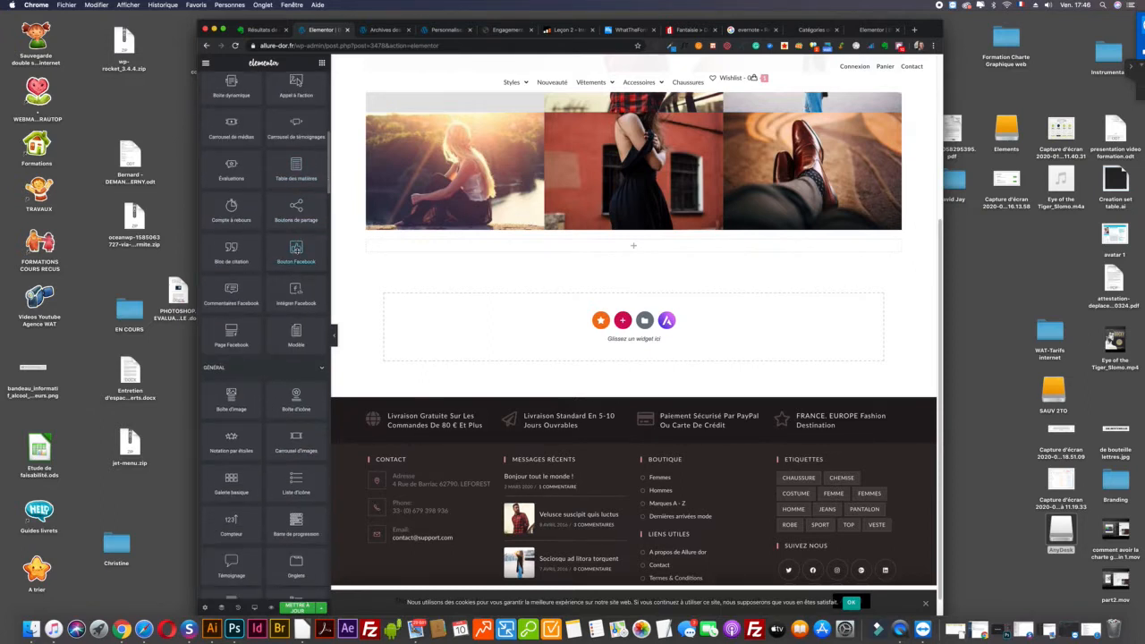
scroll(296, 251, down, 2)
scroll(280, 256, down, 8)
scroll(280, 257, down, 2)
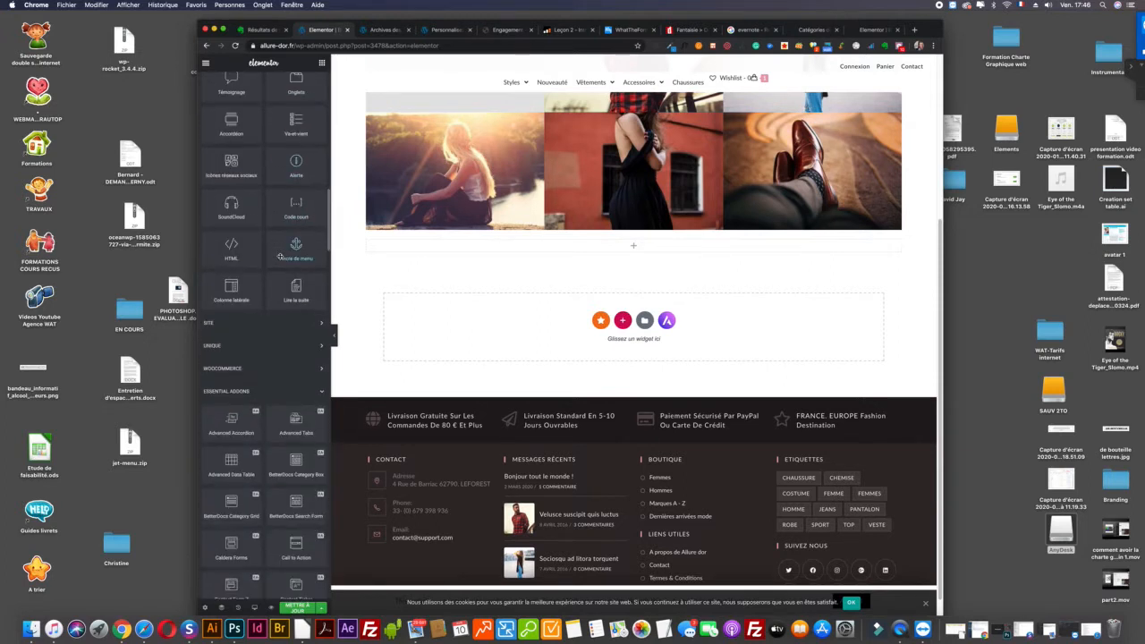
Step: Add a WooCommerce product categories widget (Catégorie des produits) to the empty section below the photo gallery
click(314, 372)
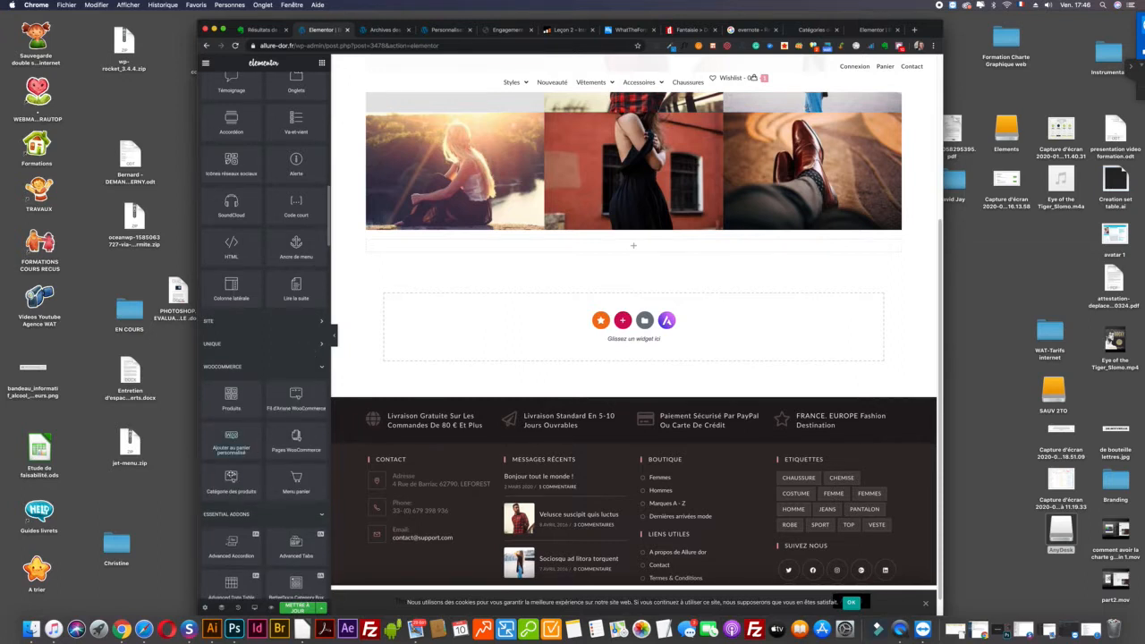
drag(235, 479, 637, 245)
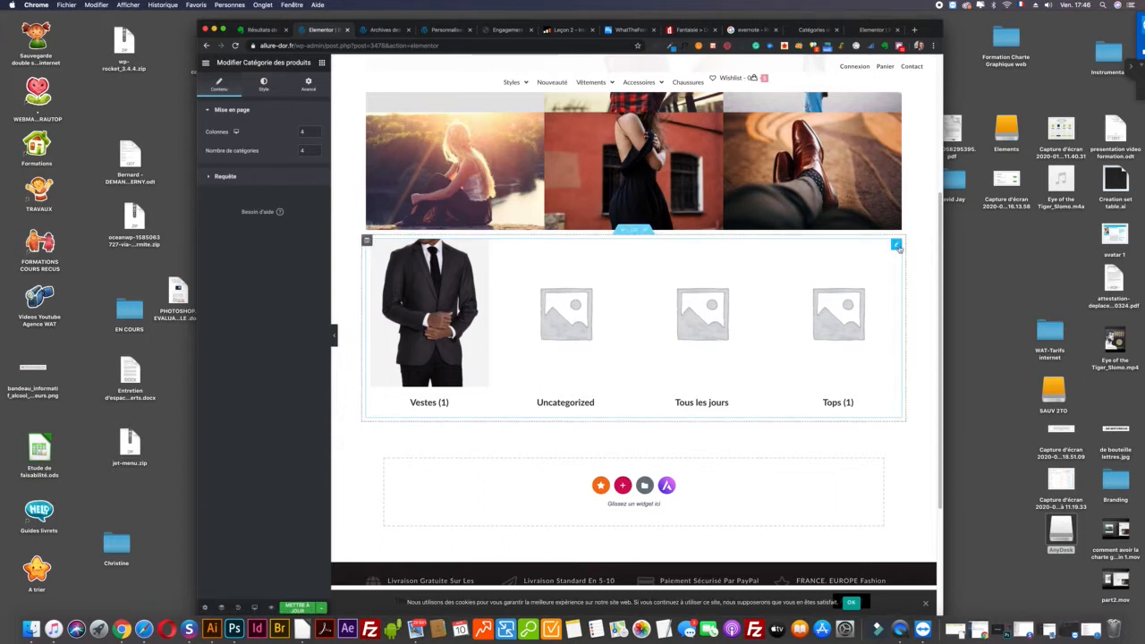
click(264, 84)
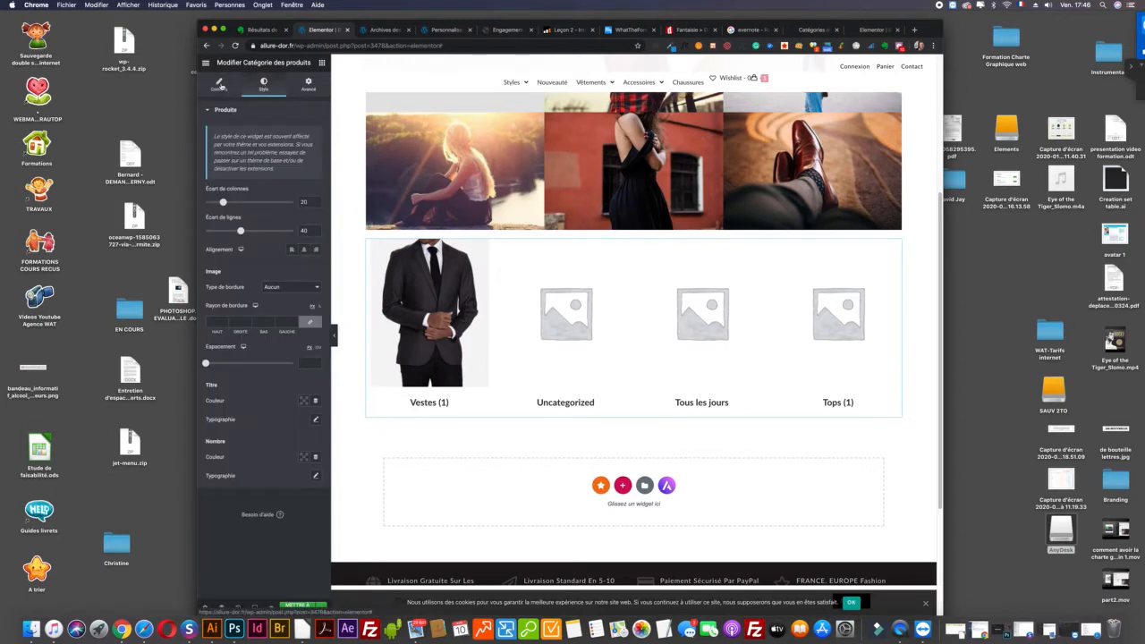
click(219, 85)
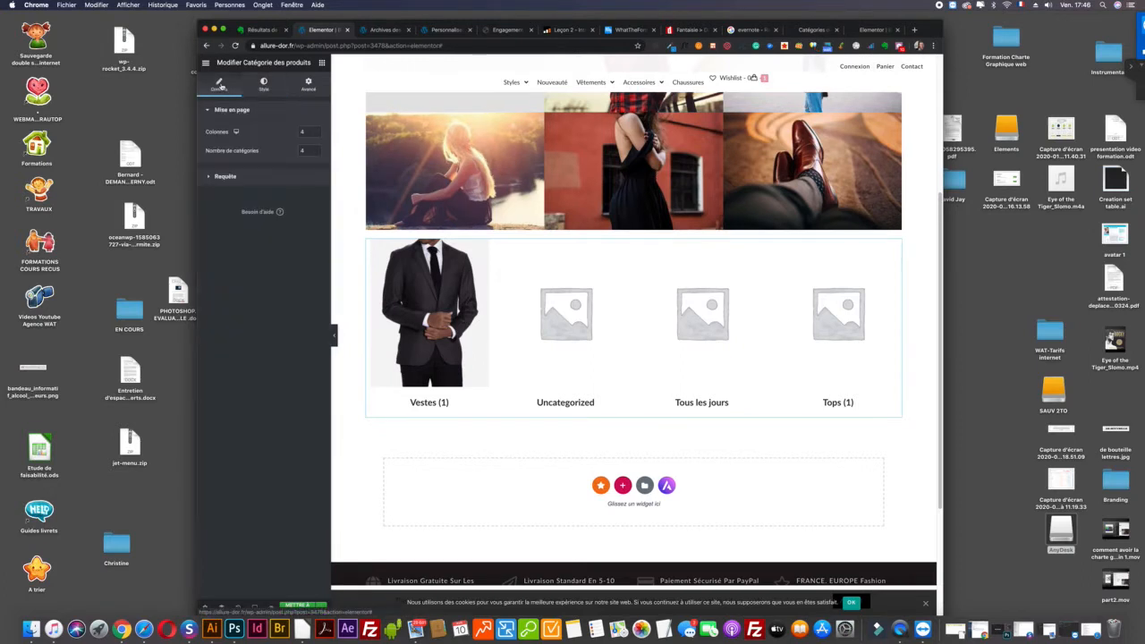
Step: Set the product categories widget to display 5 categories in 4 columns
click(316, 150)
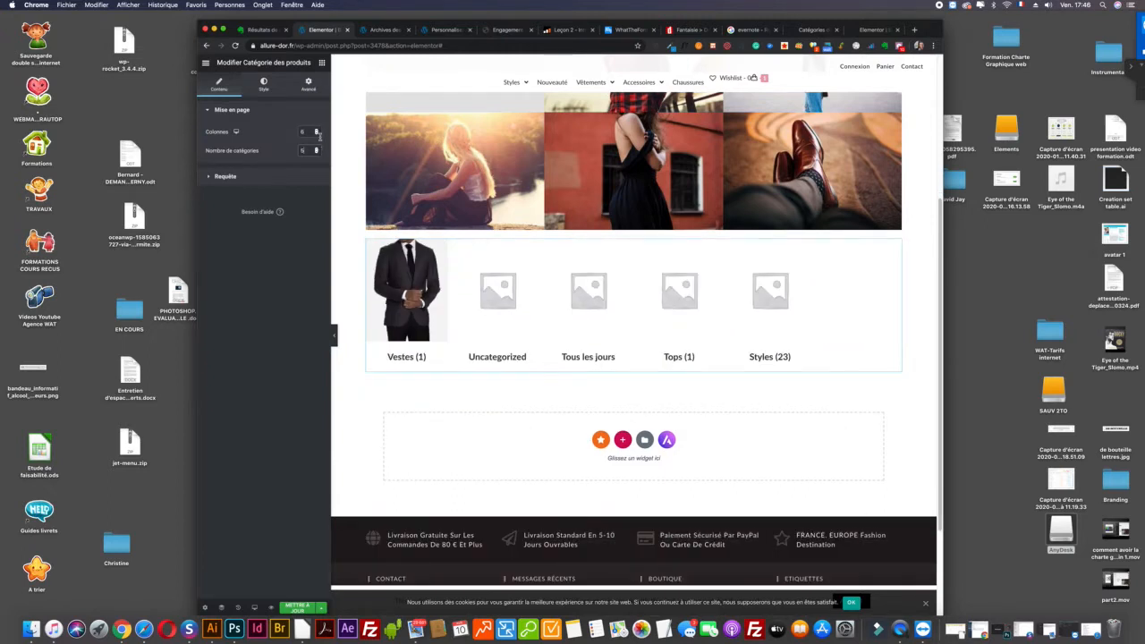
click(317, 135)
click(316, 134)
Step: Set the widget's query source to manual selection (Sélection manuelle) and add the Styles category
click(209, 178)
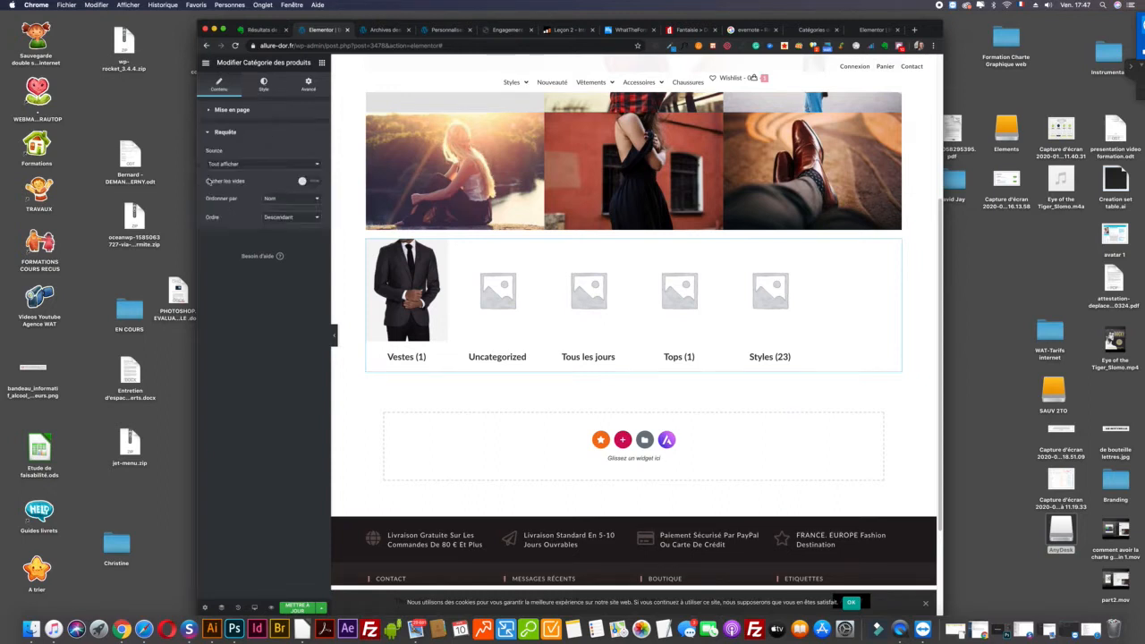
click(226, 164)
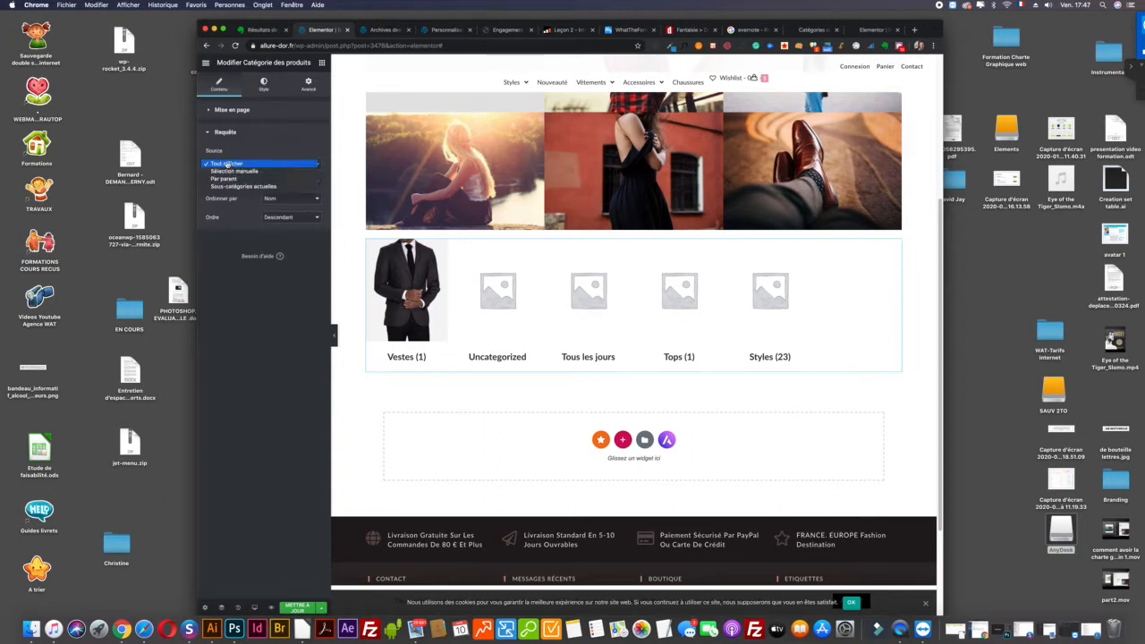
click(229, 171)
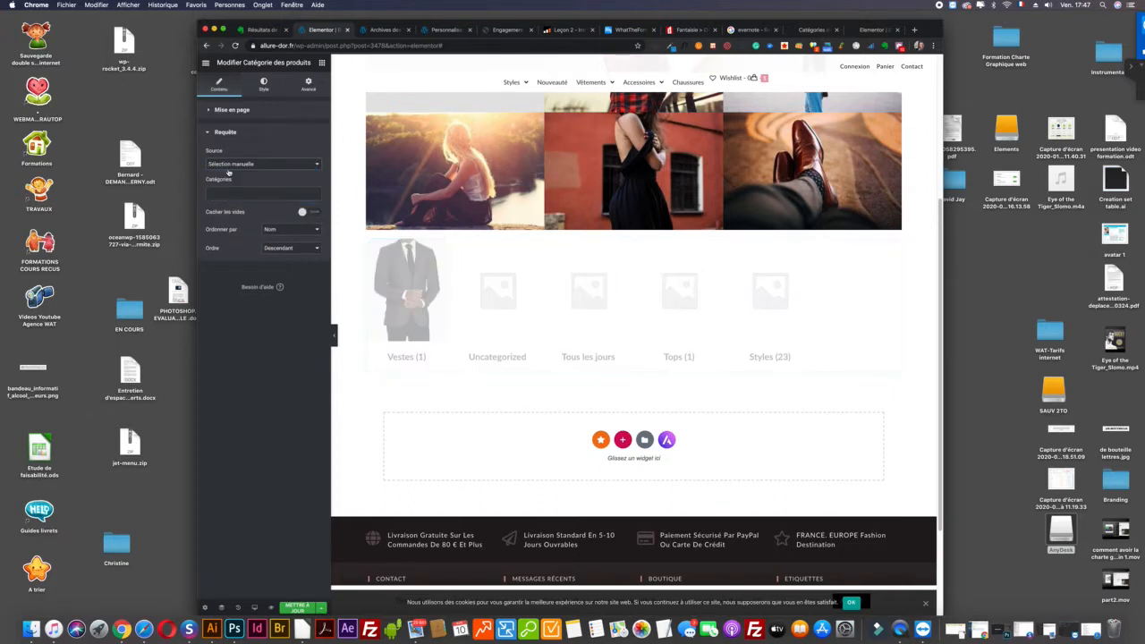
click(228, 192)
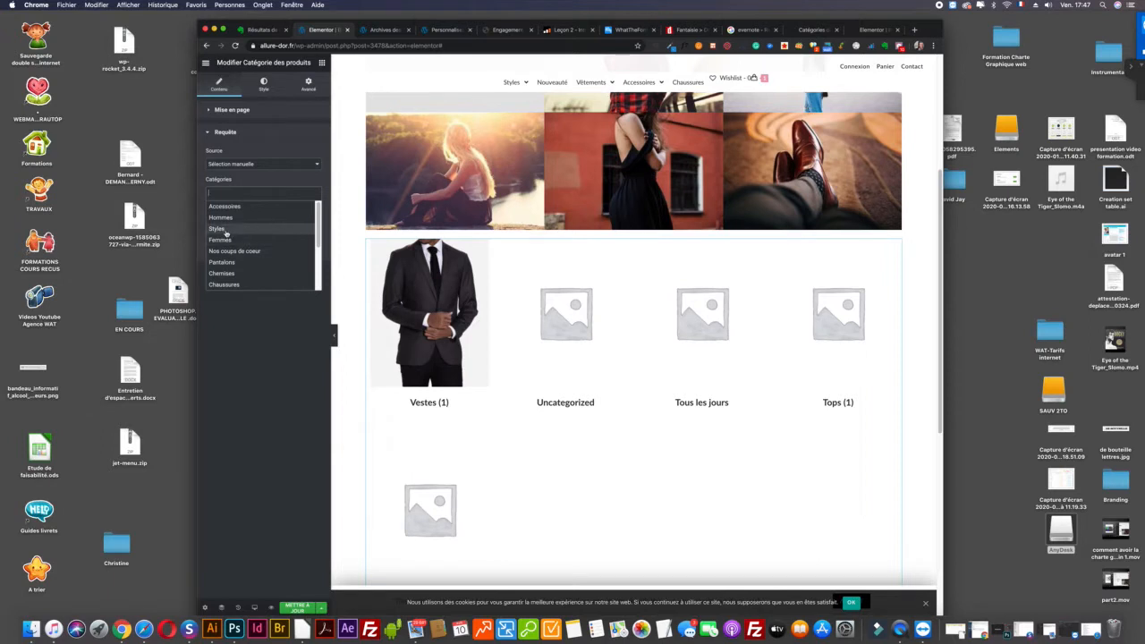
click(225, 229)
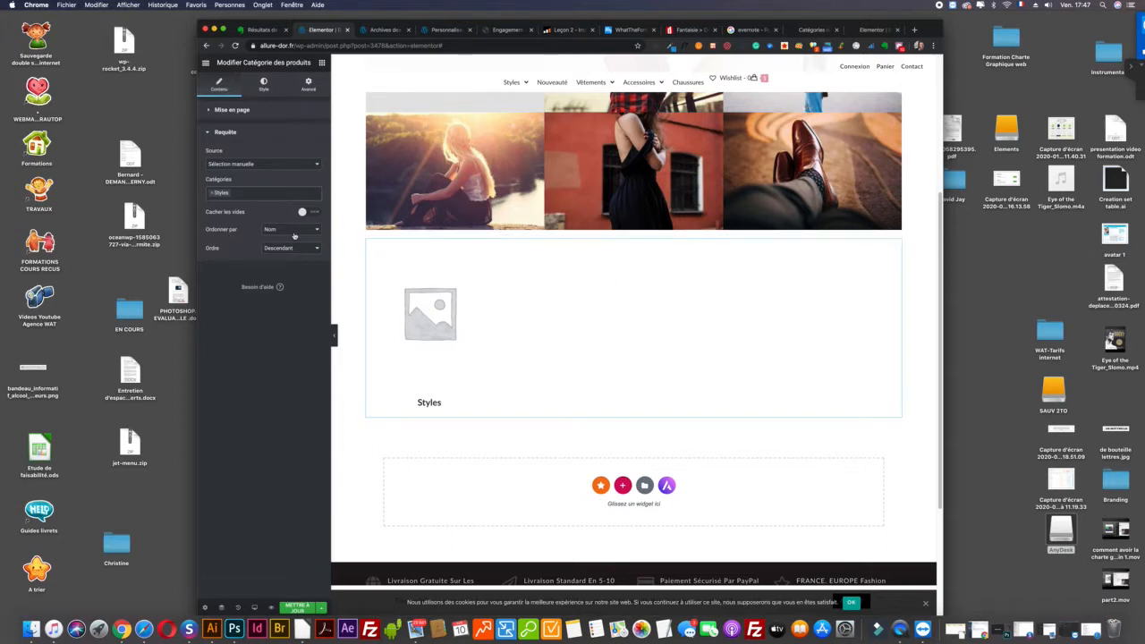
Step: Add the Hommes, Femmes and Nos coups de coeur categories to the widget's manual selection
click(261, 193)
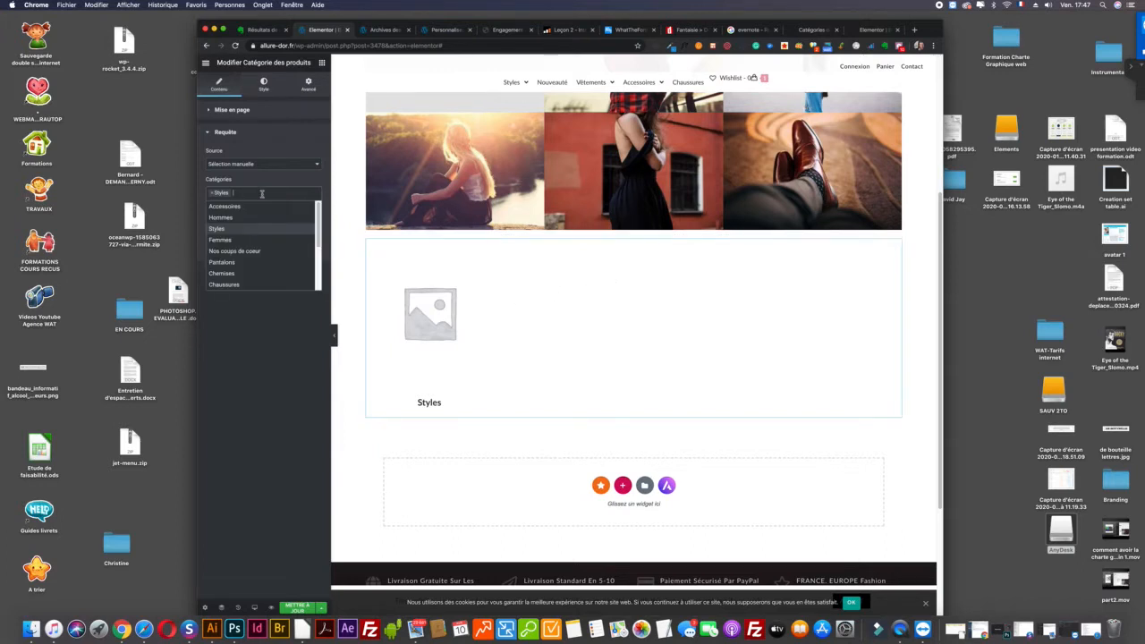
click(235, 218)
click(294, 191)
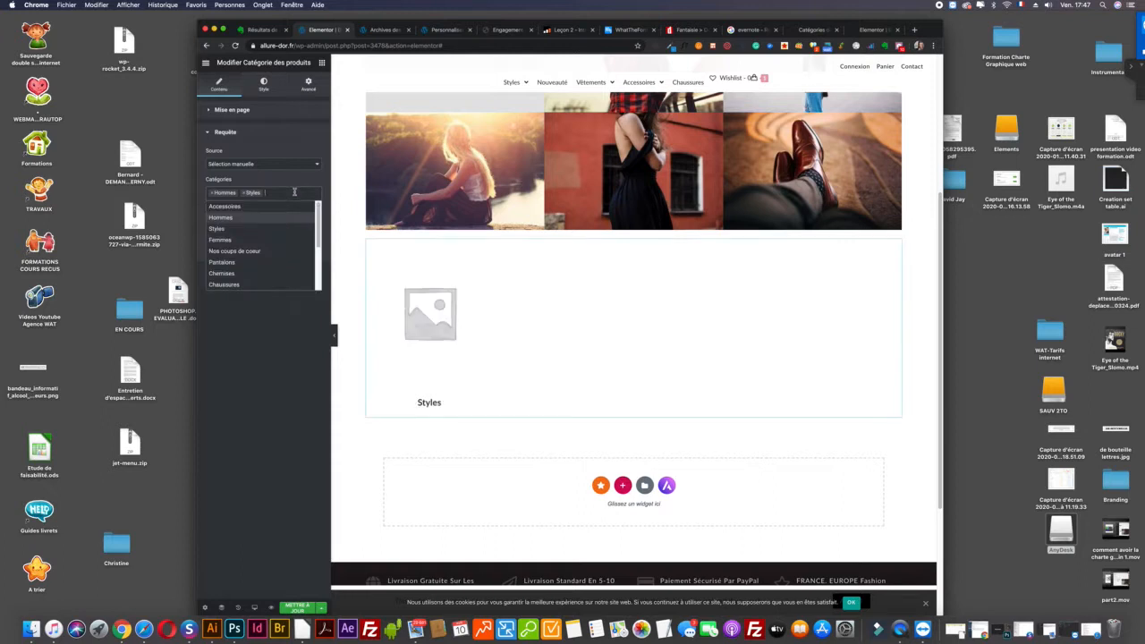
click(234, 240)
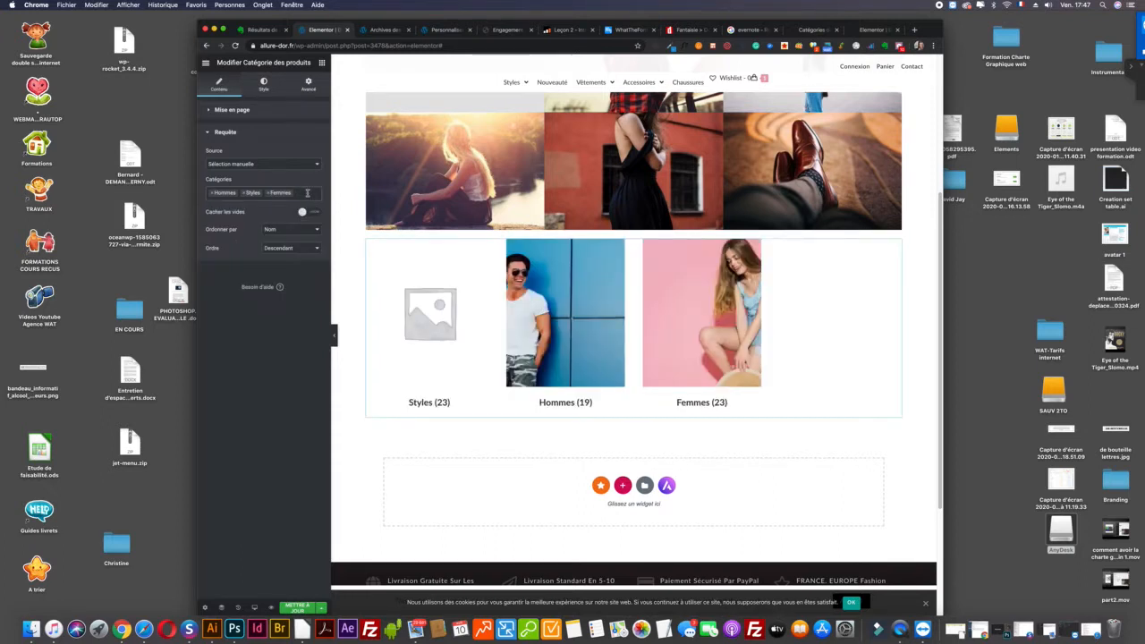
click(311, 193)
click(246, 251)
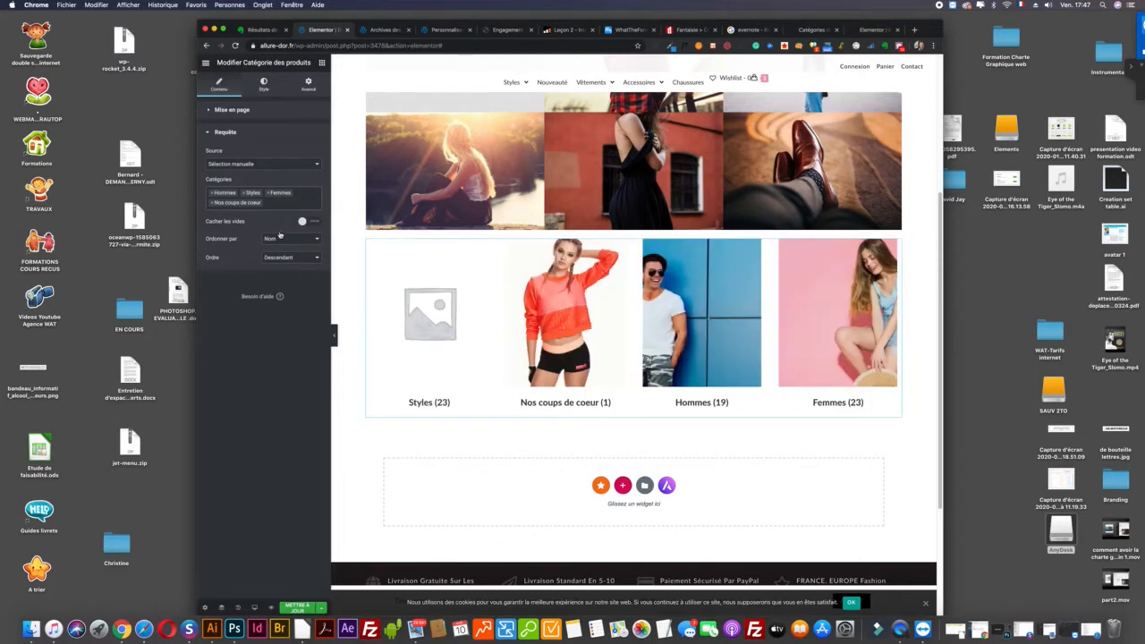
Step: Add the Chemises, Chaussures and Sport categories to the widget's manual selection
click(285, 203)
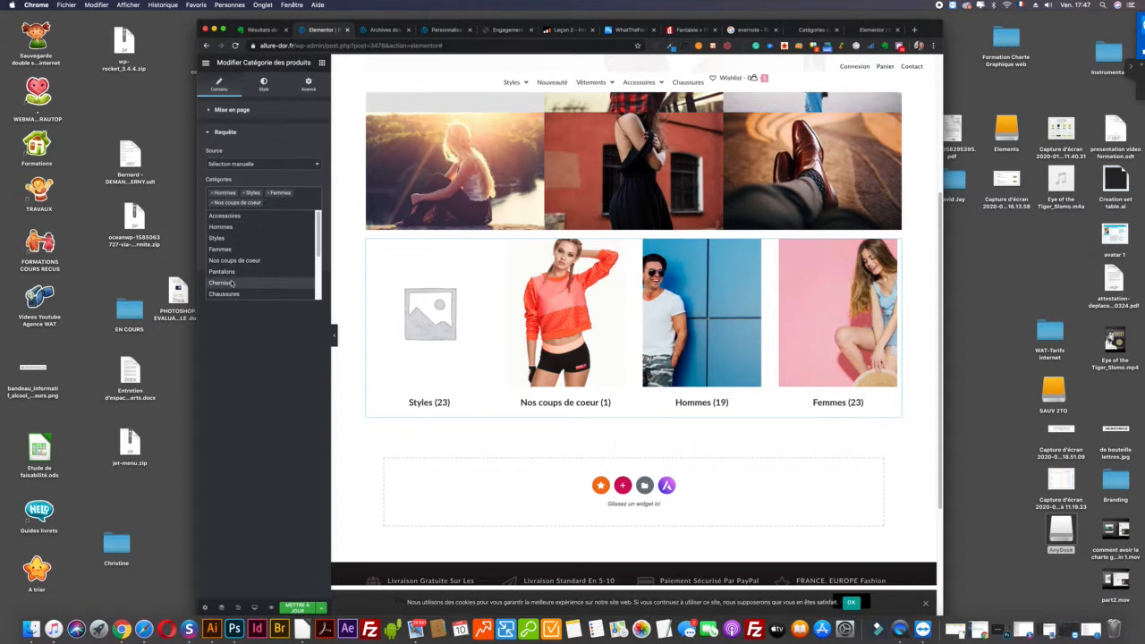
click(231, 283)
click(309, 200)
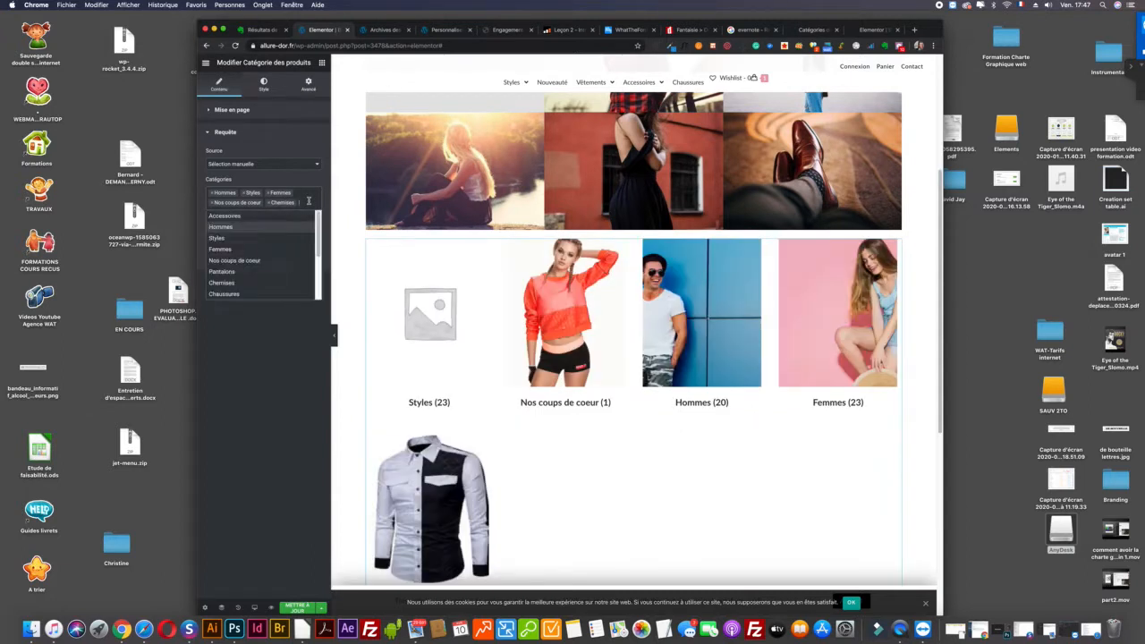
click(224, 294)
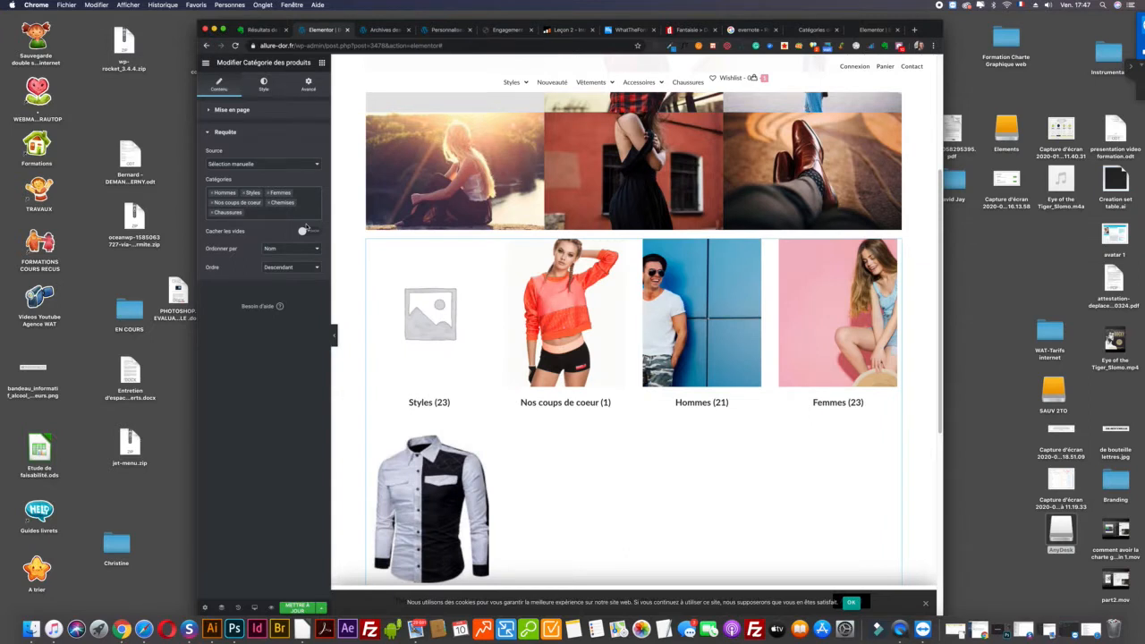
click(292, 213)
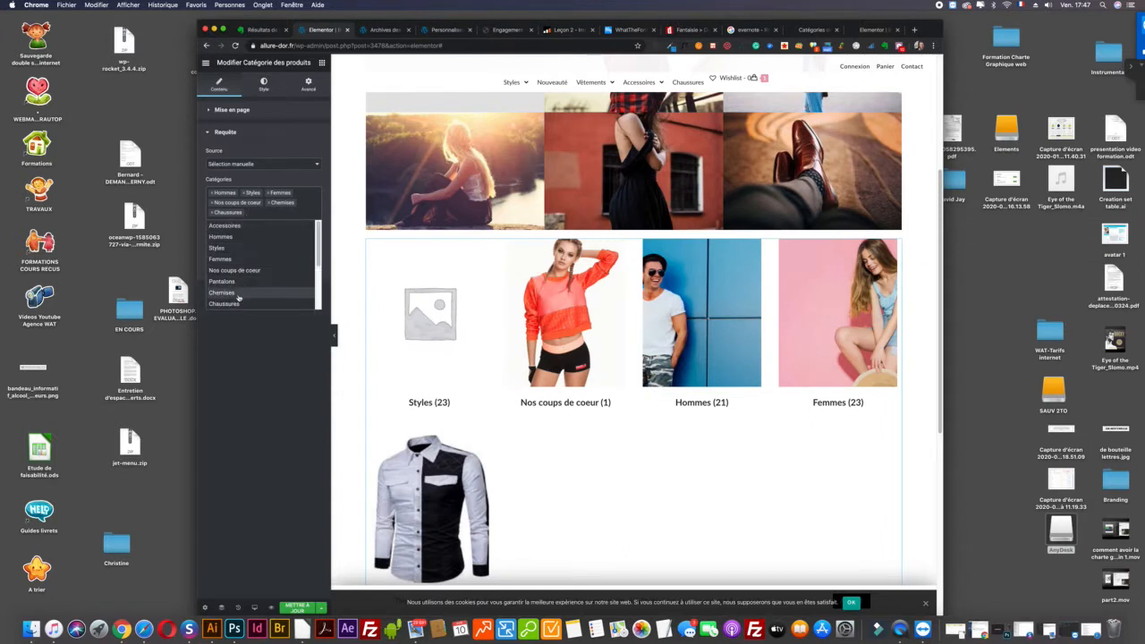
scroll(231, 295, down, 3)
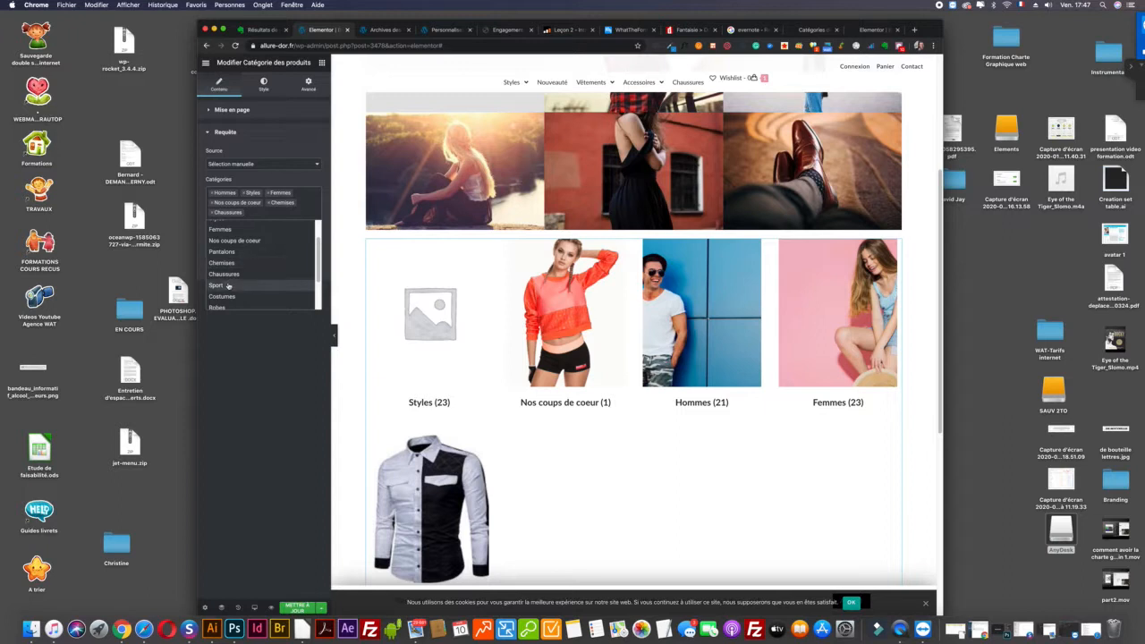
click(229, 287)
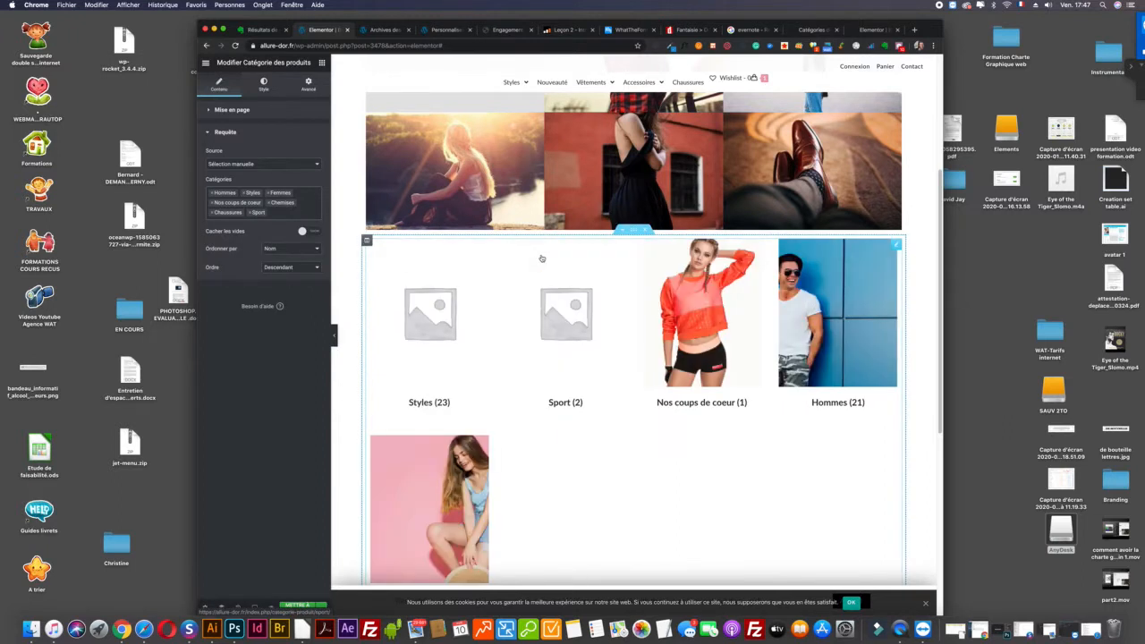
Step: Delete the photo gallery section above the product categories
scroll(541, 259, up, 3)
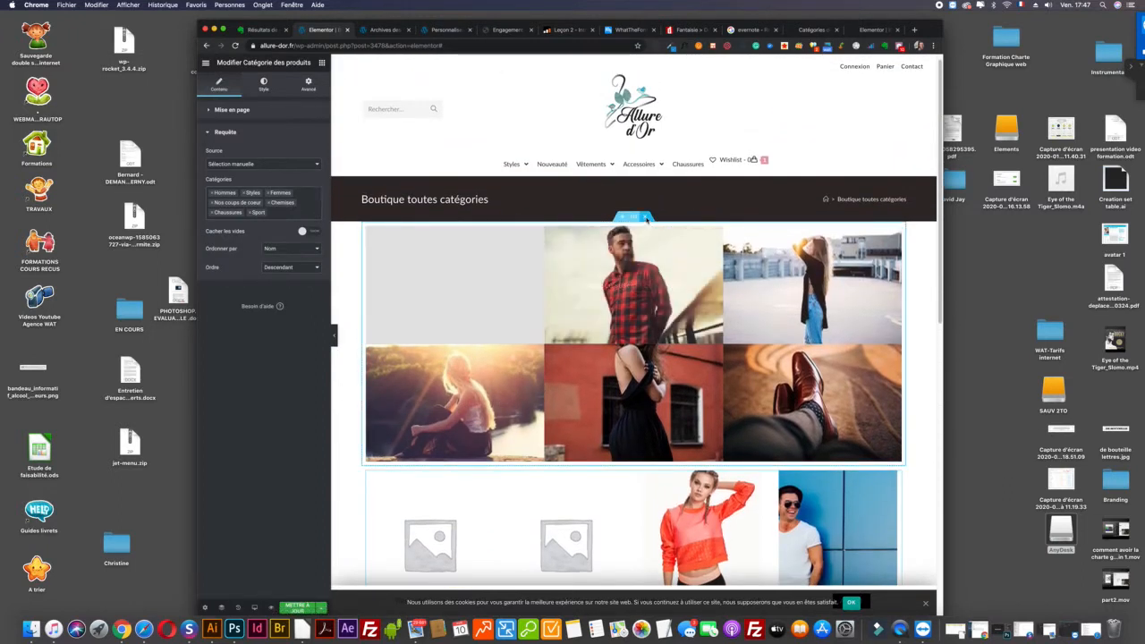
click(644, 218)
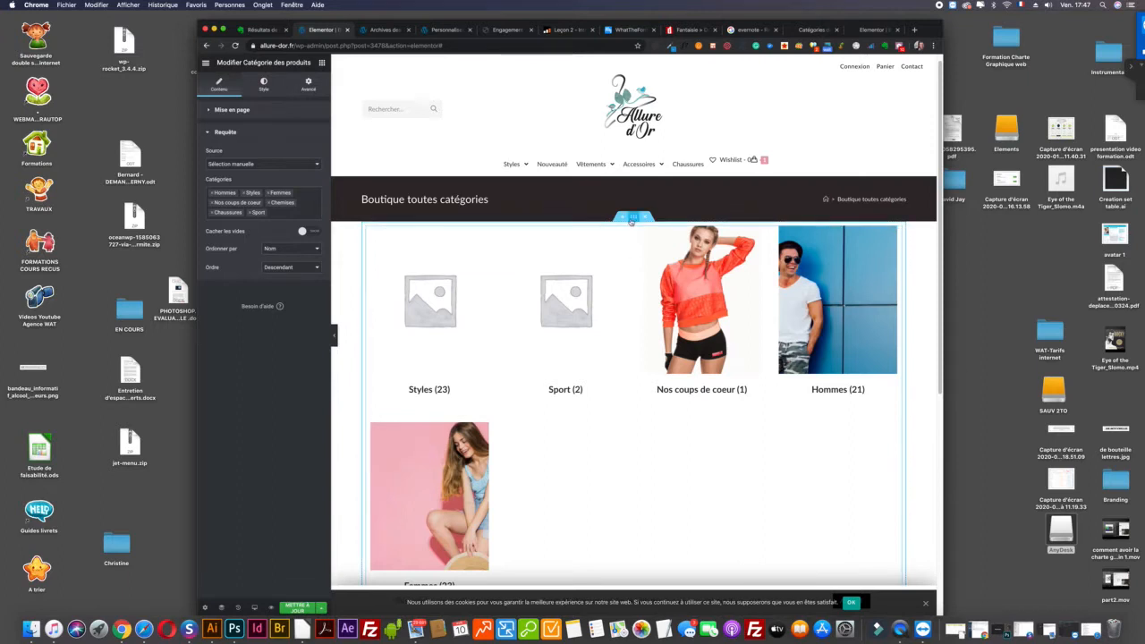
Step: Stretch the product categories section to full width and save the page update
click(633, 217)
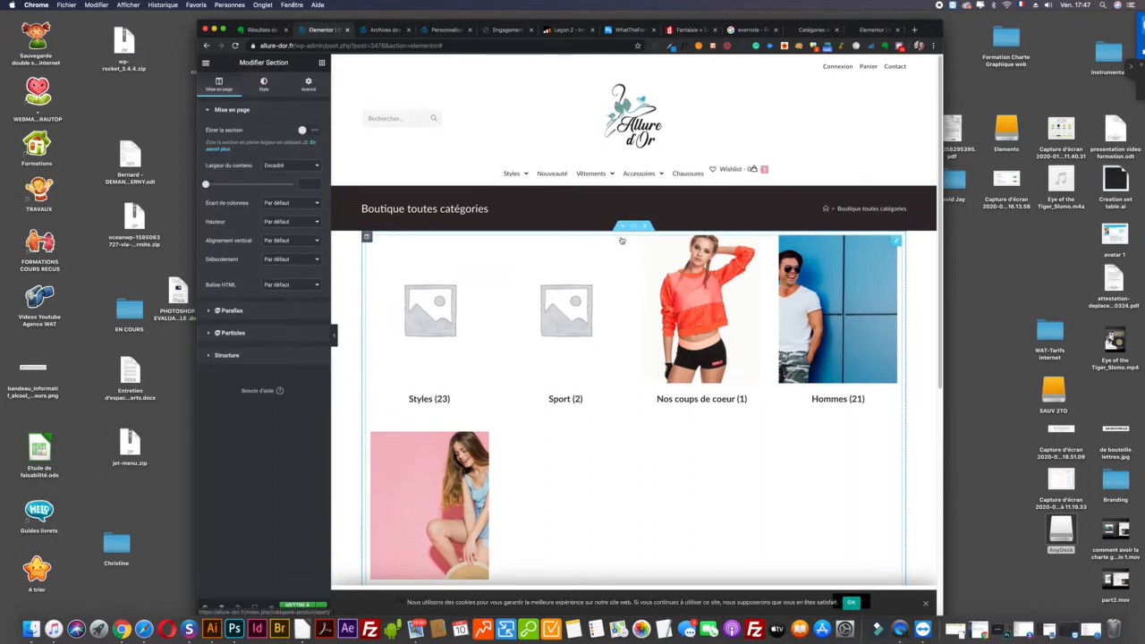
click(317, 131)
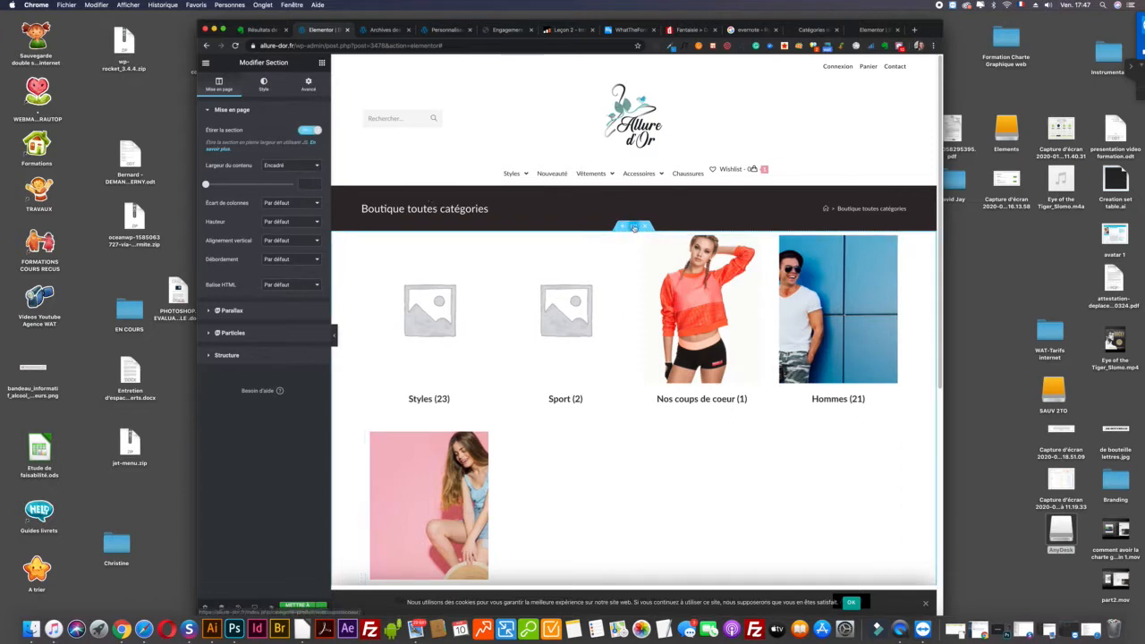
scroll(570, 284, down, 5)
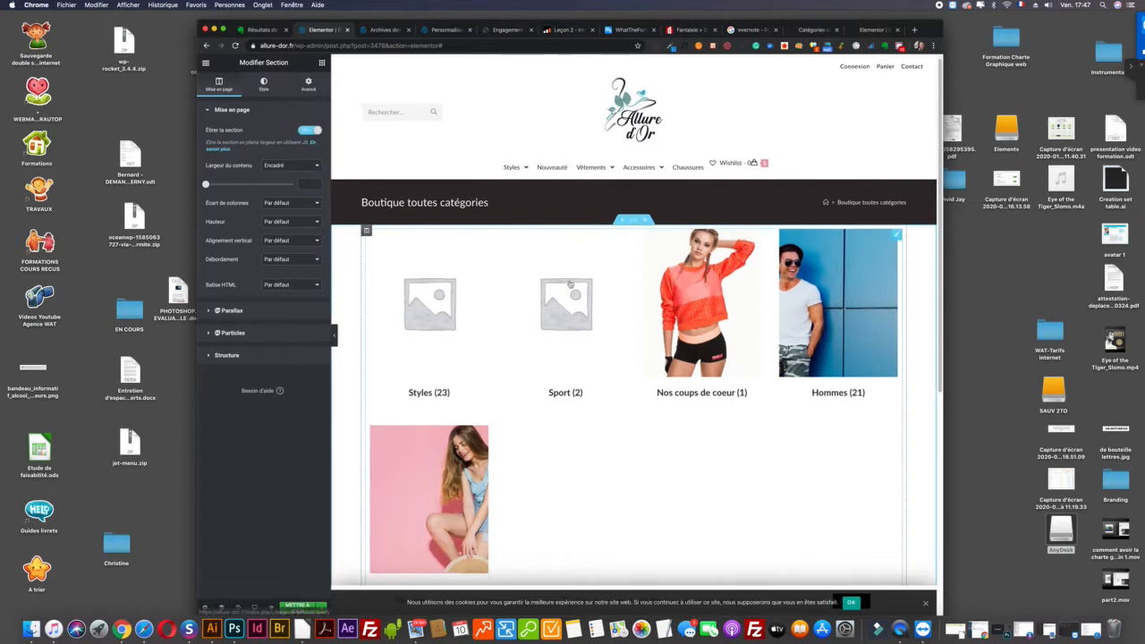
click(296, 607)
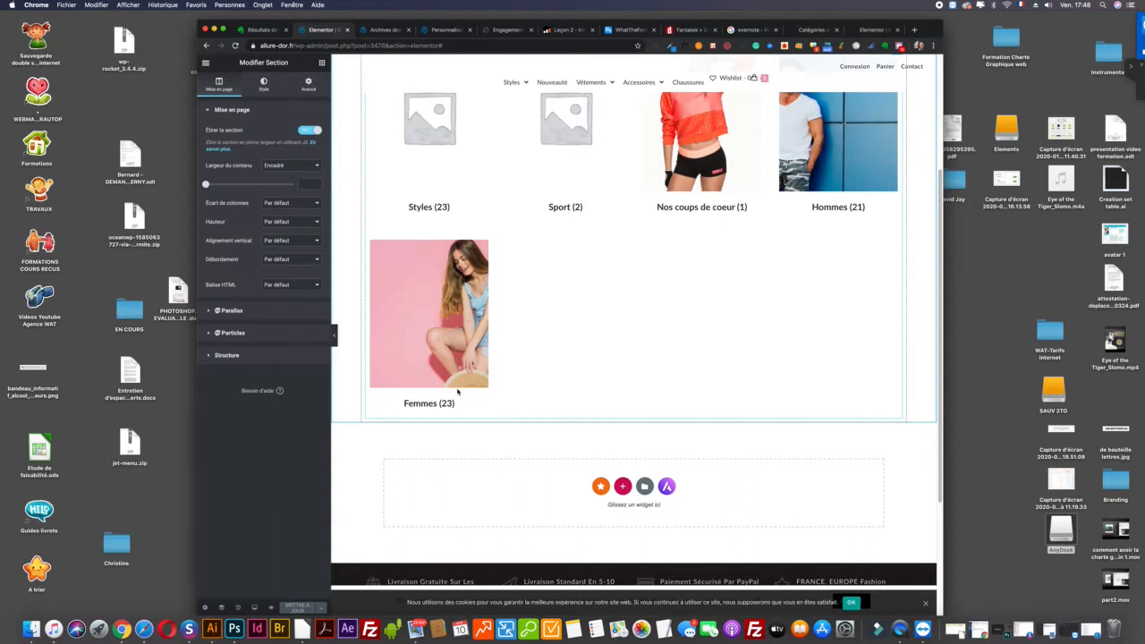
scroll(554, 268, up, 4)
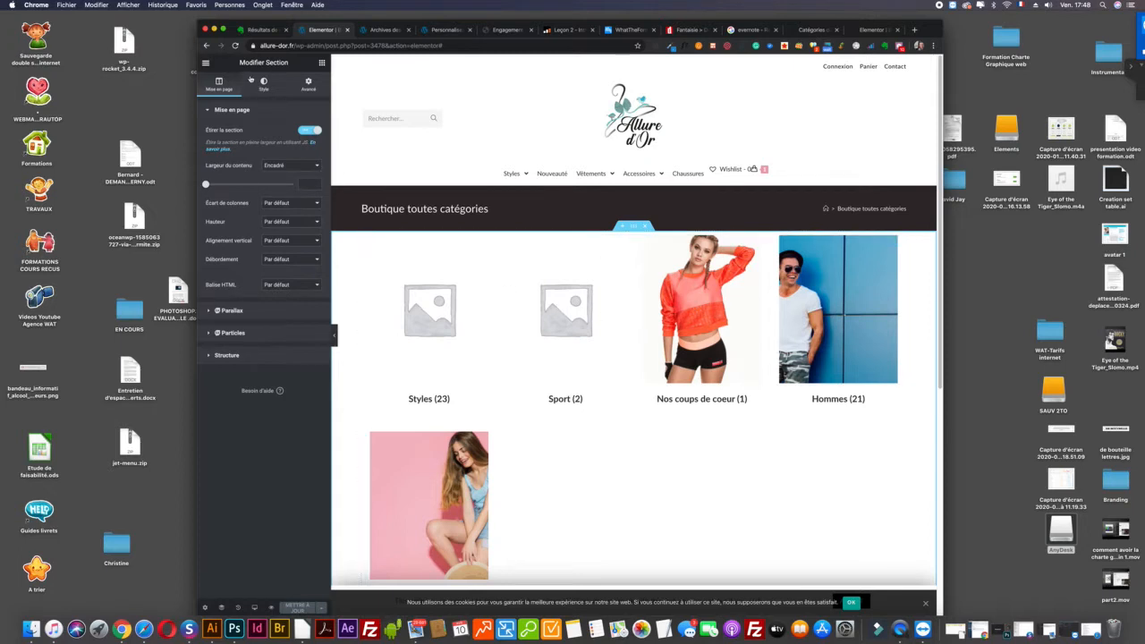
click(308, 85)
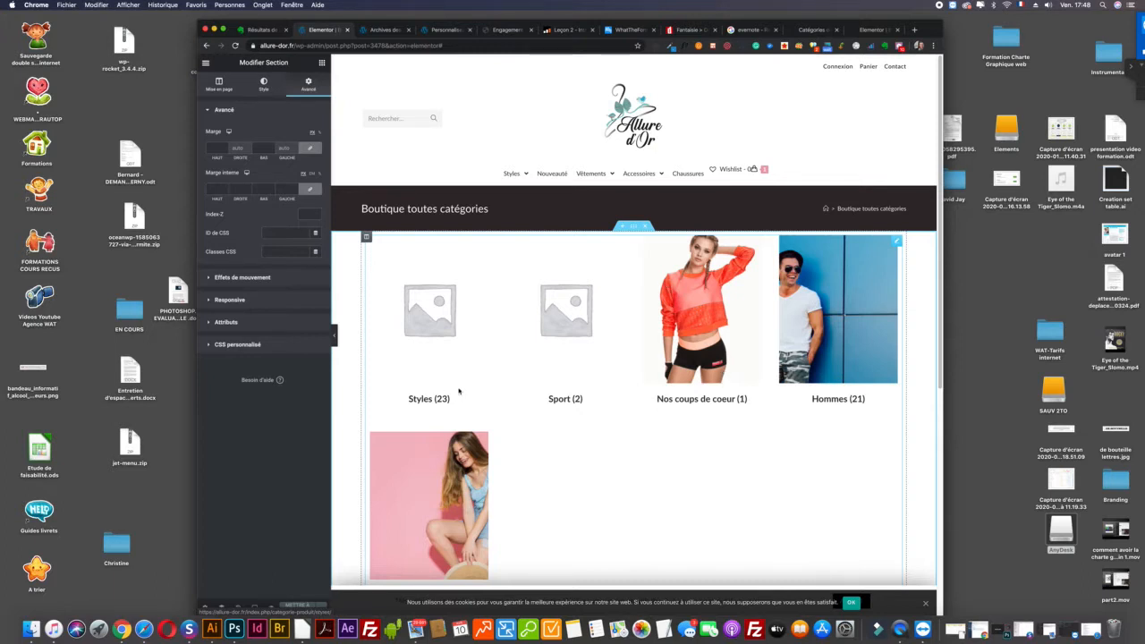
scroll(459, 379, down, 3)
scroll(459, 379, down, 1)
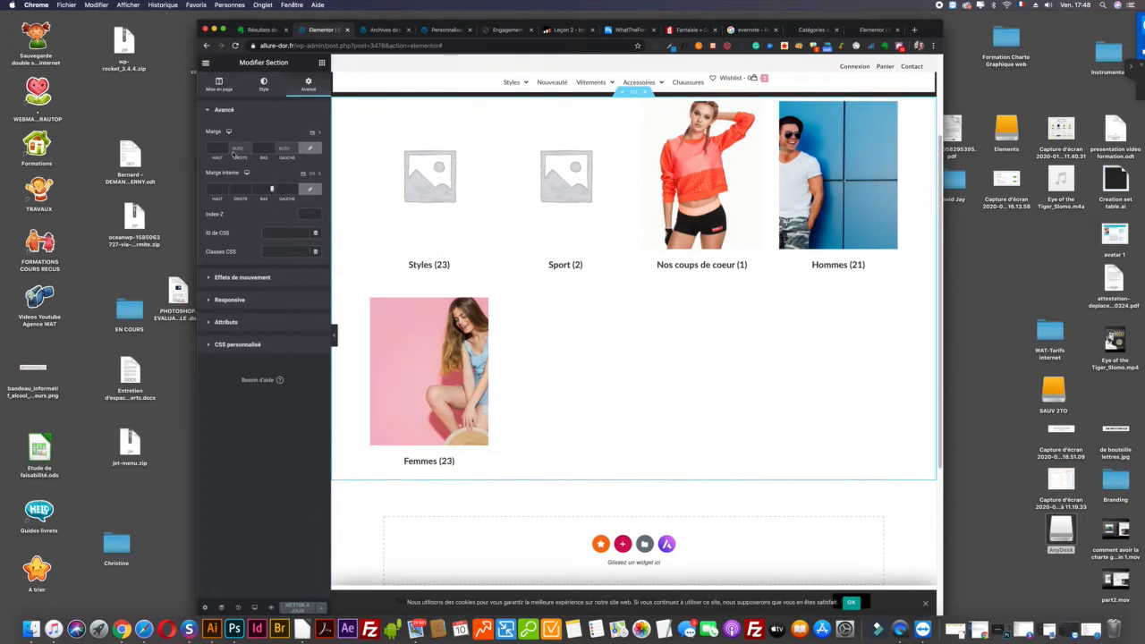
scroll(454, 106, up, 3)
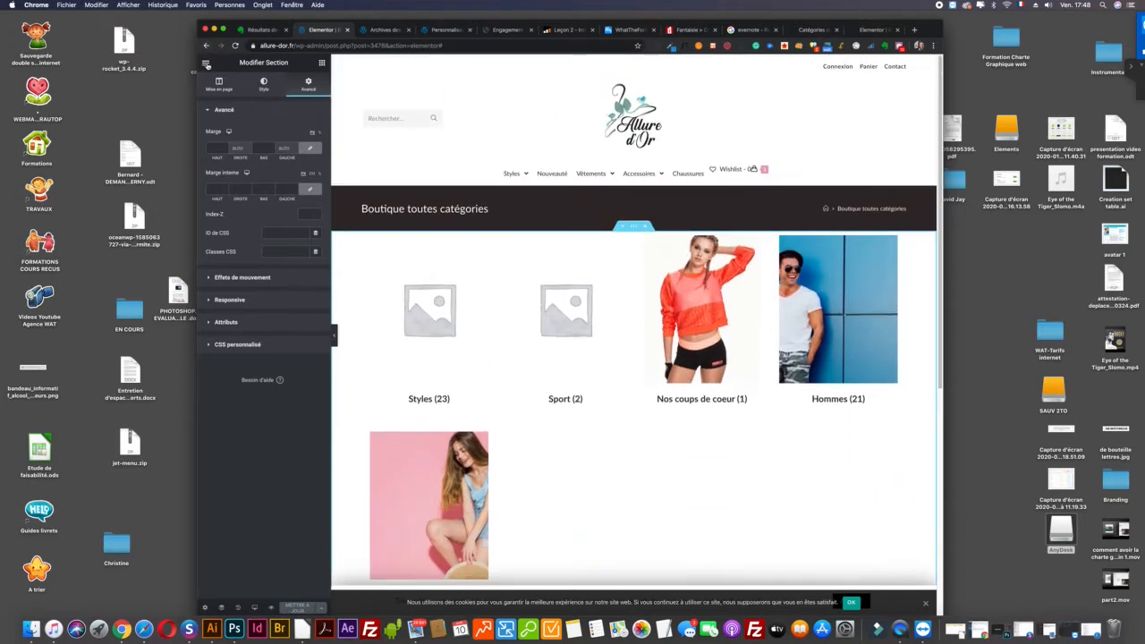
Step: Leave Elementor for the WordPress page editor and update the Boutique toutes catégories page
click(205, 62)
click(264, 315)
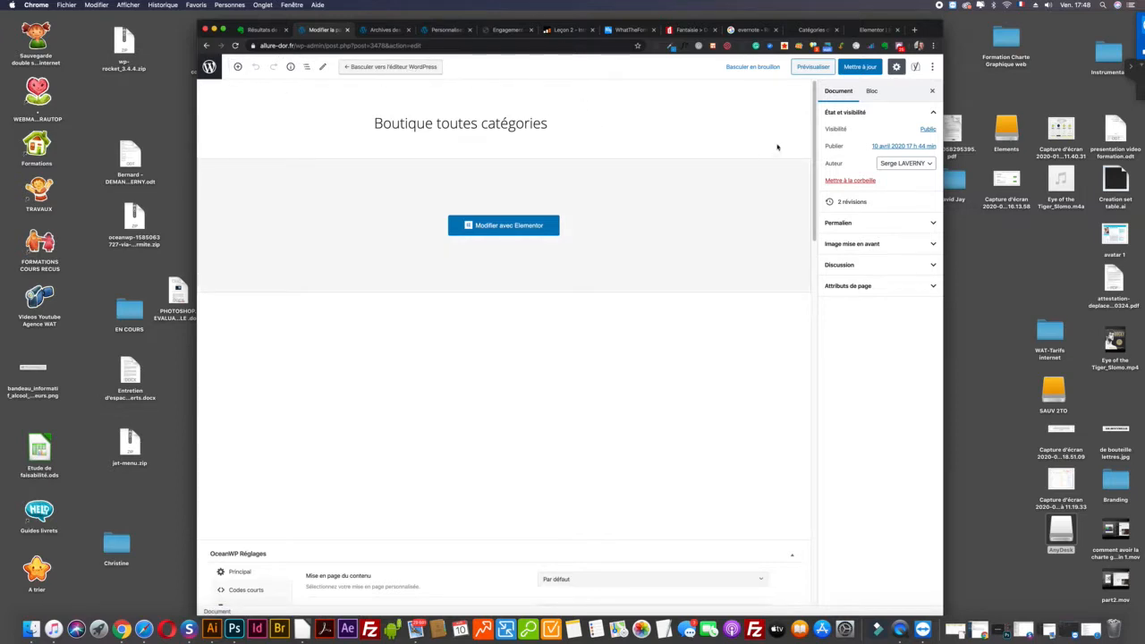
click(857, 66)
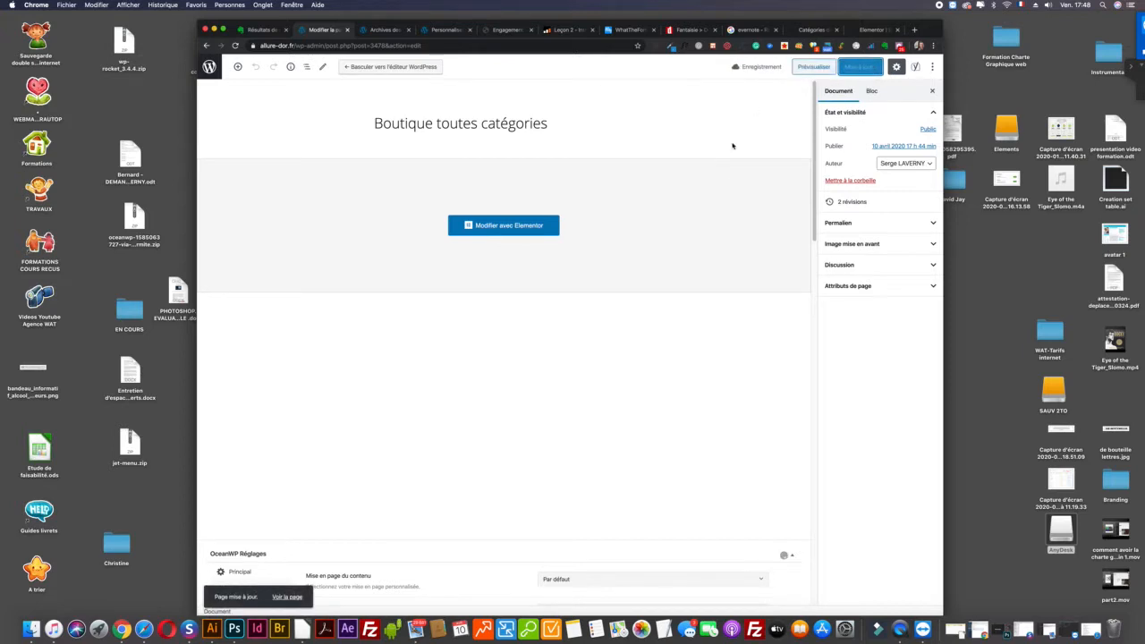
Step: Open the published page from its permalink and review the category grid down to the footer
click(932, 223)
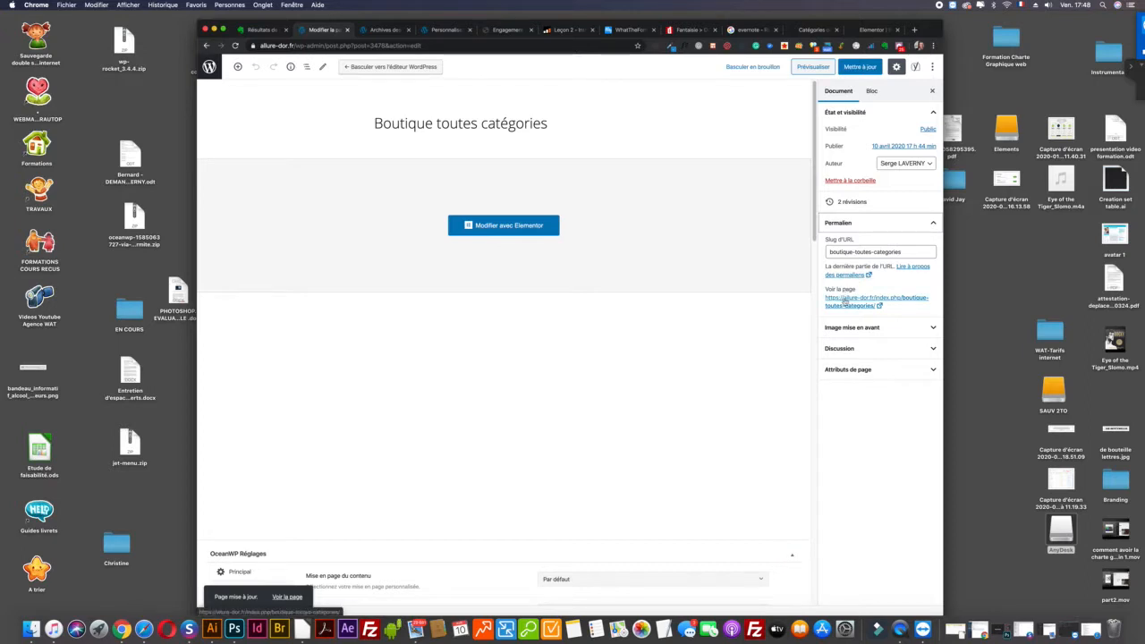
click(881, 308)
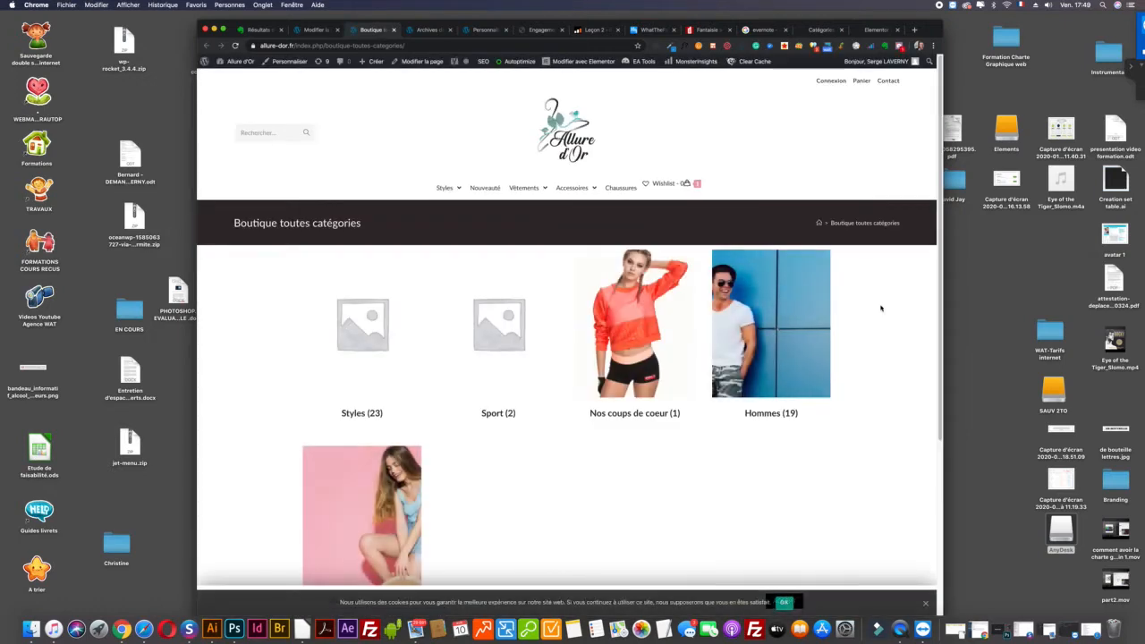
scroll(879, 279, down, 5)
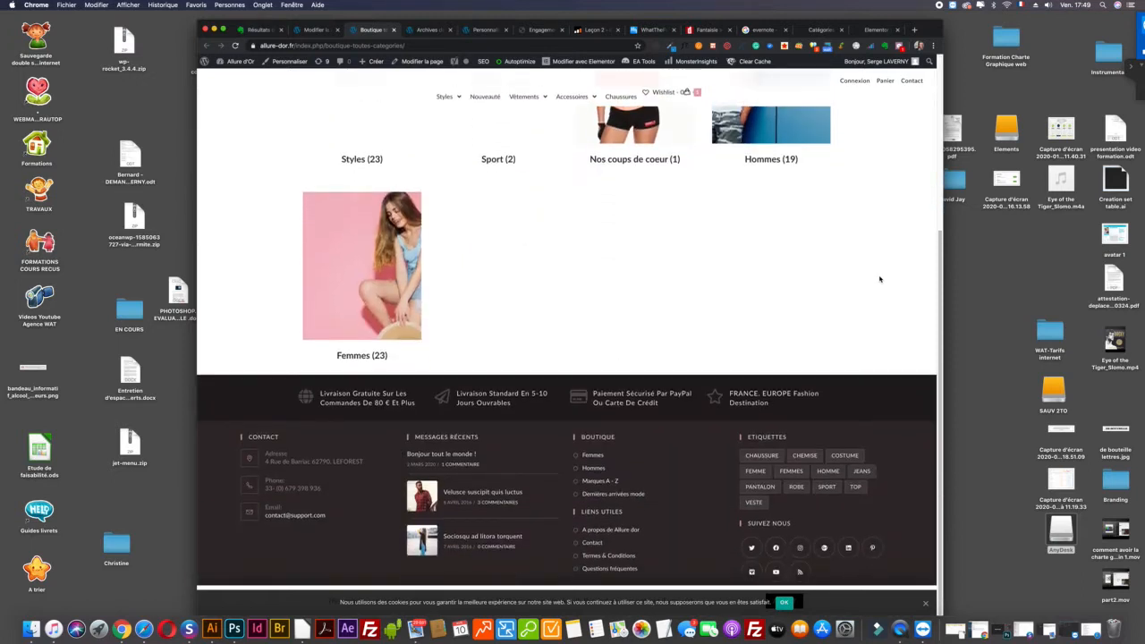
Step: Copy the web address of the published Boutique toutes catégories page
scroll(879, 279, up, 5)
click(389, 45)
key(super+c)
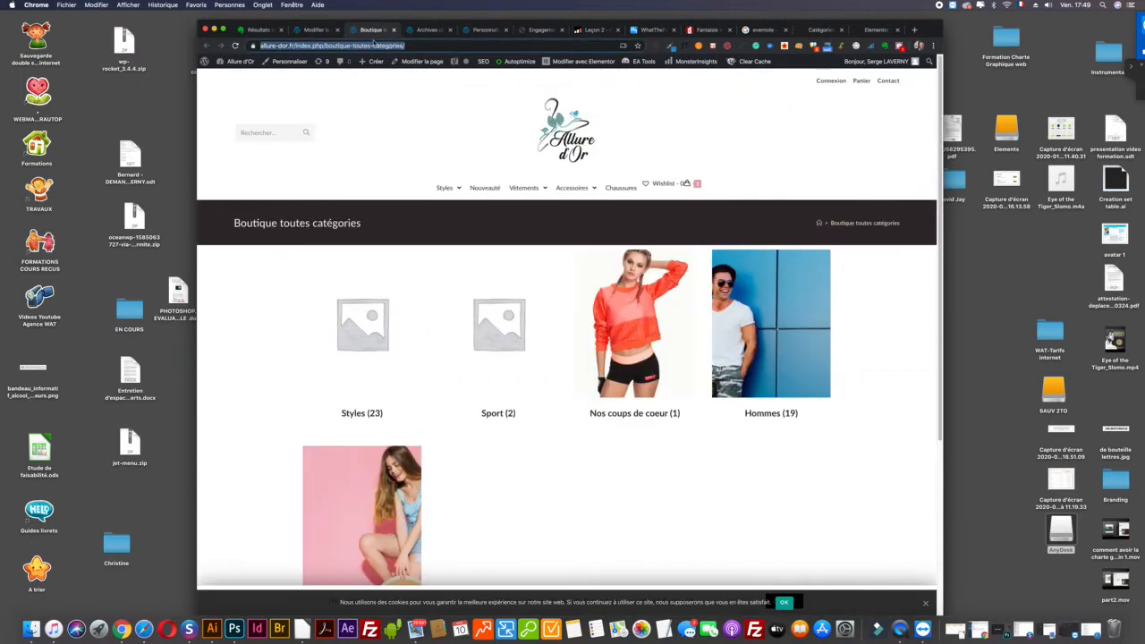
Step: Leave the WordPress page editor, go to the site's home page and open it for editing with Elementor
click(315, 30)
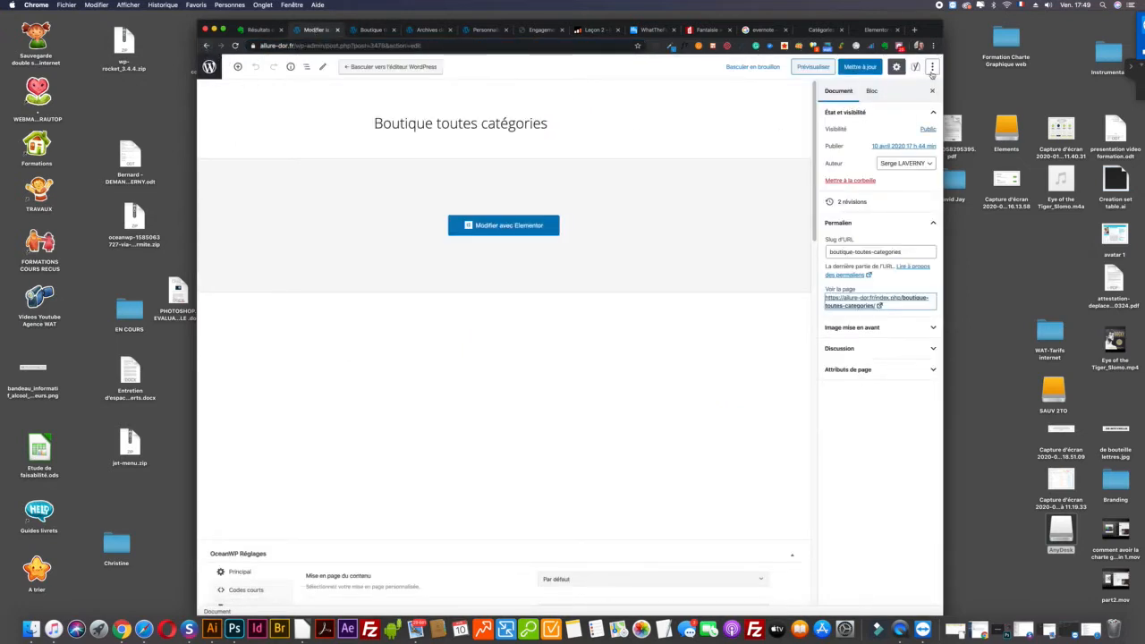
click(207, 46)
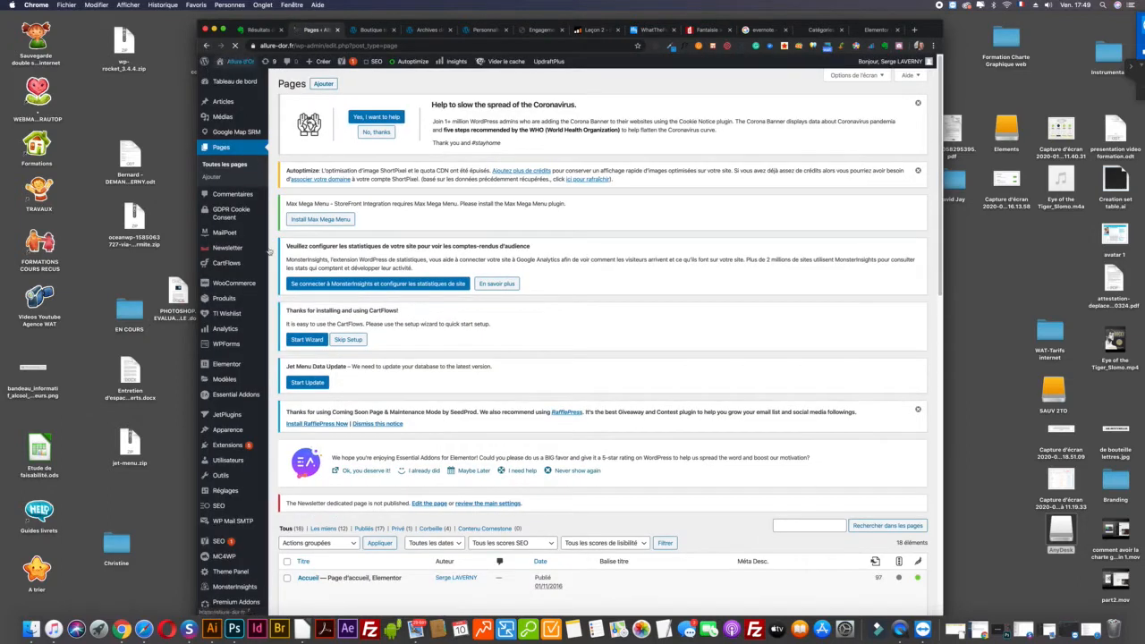
click(227, 168)
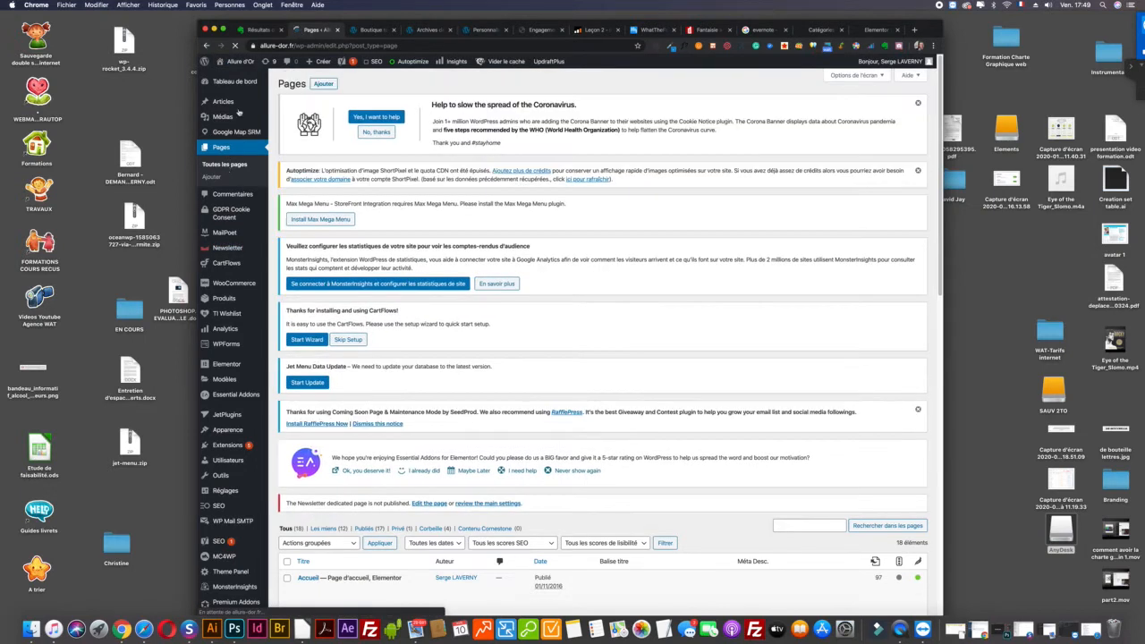
click(243, 79)
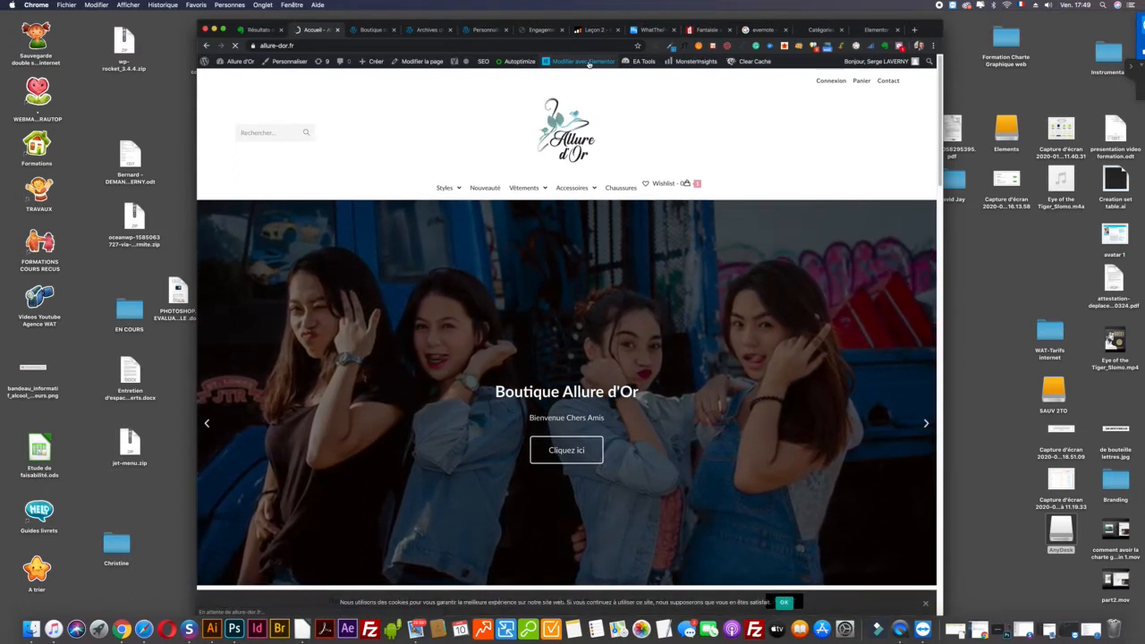
click(589, 62)
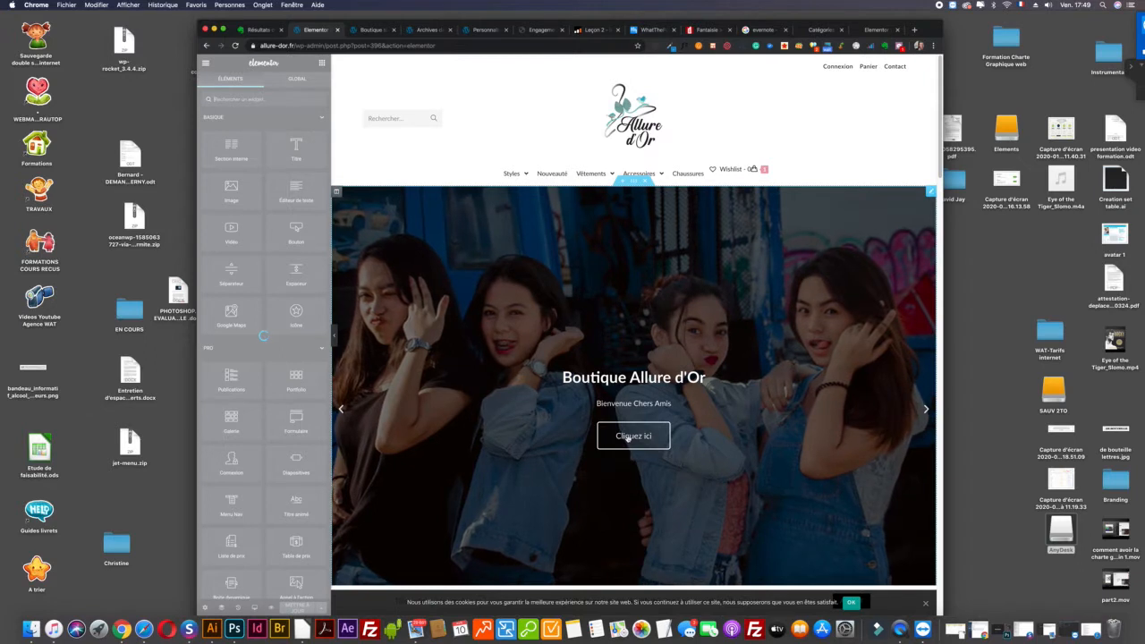
Step: Select the slider at the top of the home page and open its first slide's settings
click(628, 438)
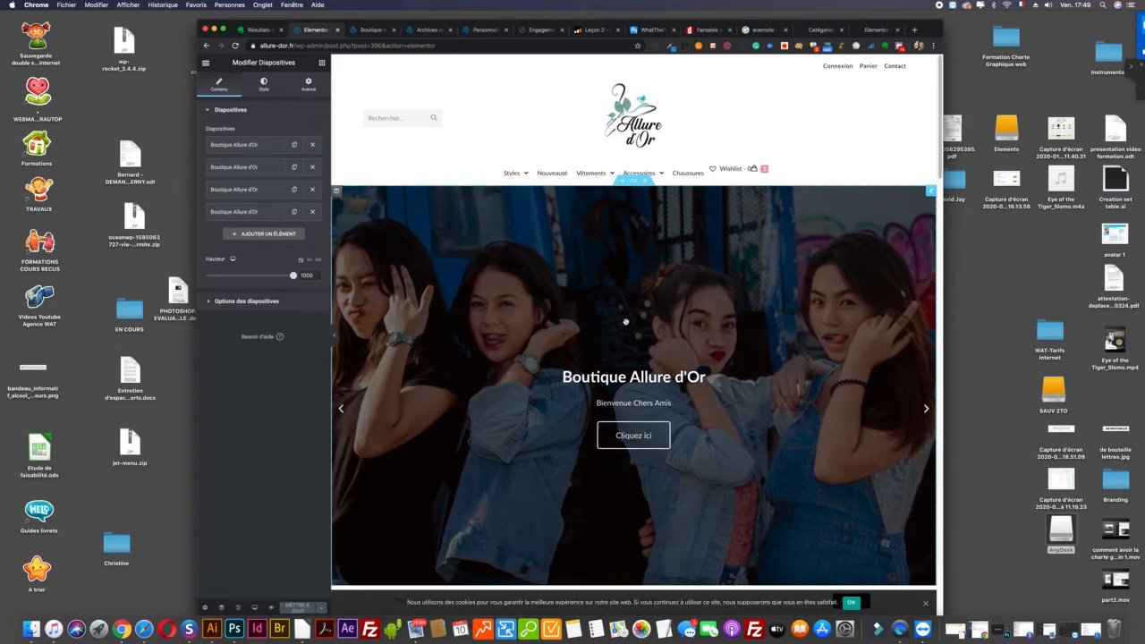
scroll(496, 245, down, 3)
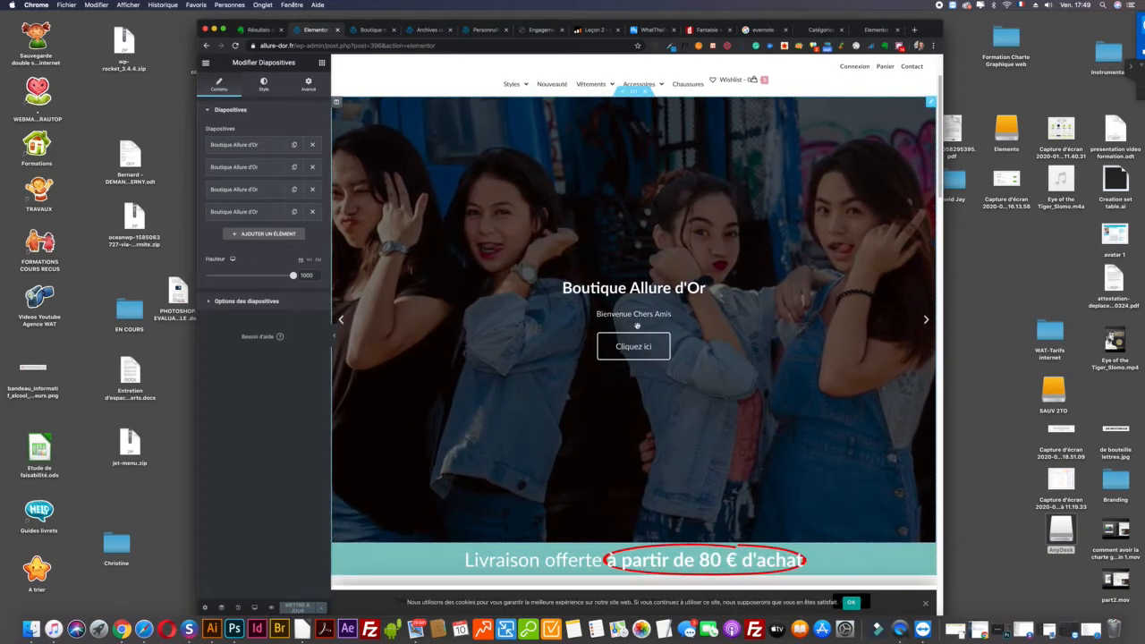
scroll(632, 345, up, 3)
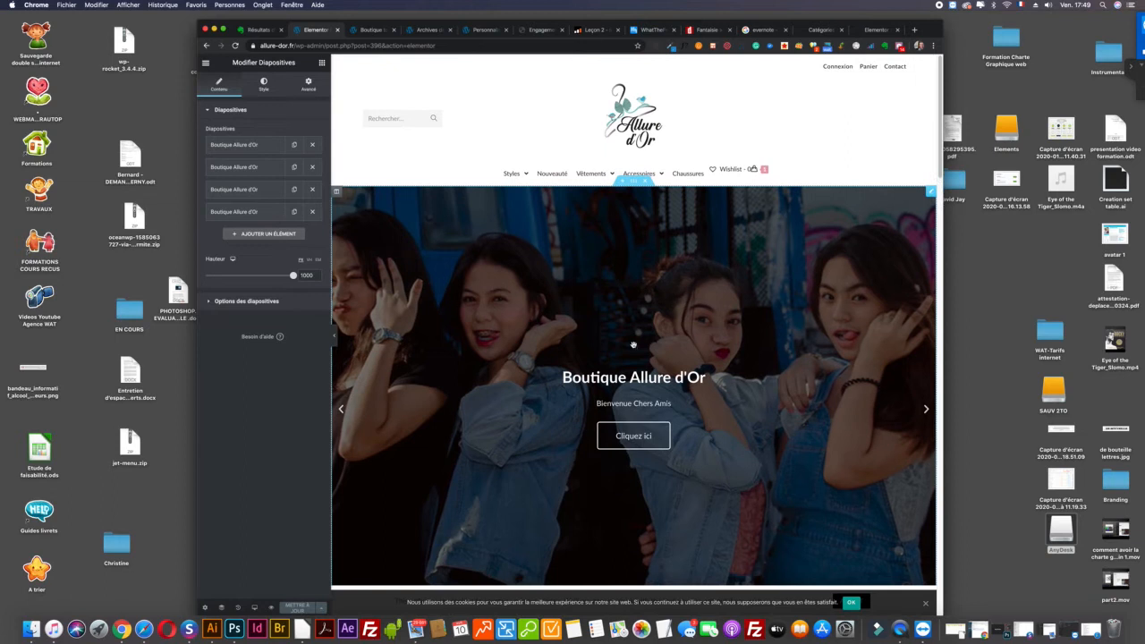
click(238, 146)
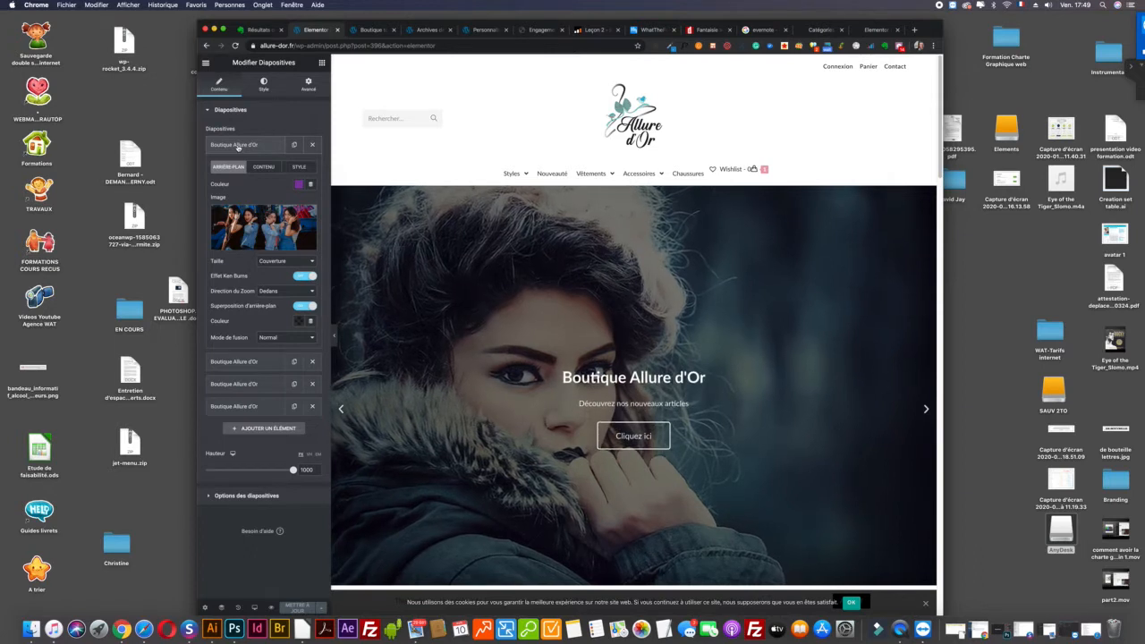
click(240, 146)
click(241, 146)
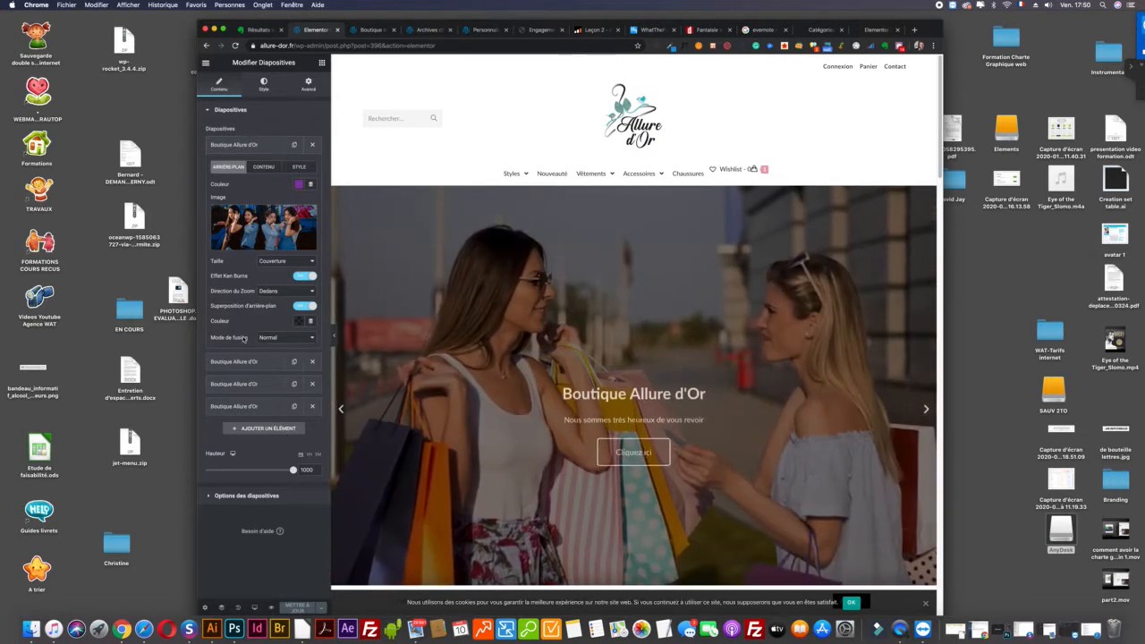
Step: Examine the first slide's image size choices and the slider's options, including navigation, transition and content animation
click(232, 496)
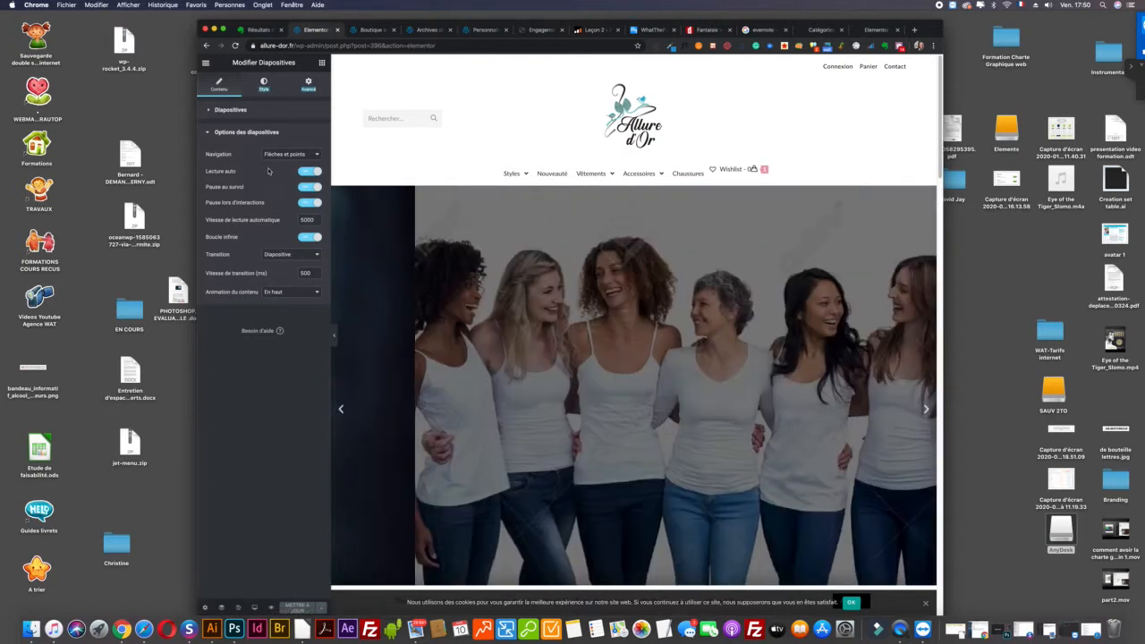
click(229, 111)
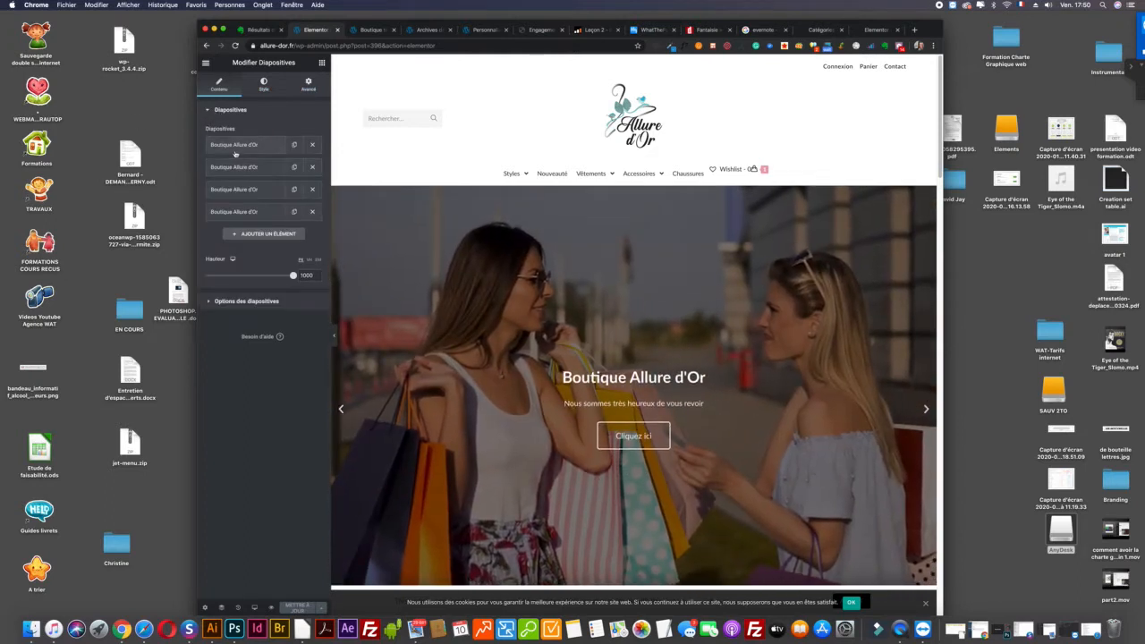
click(235, 149)
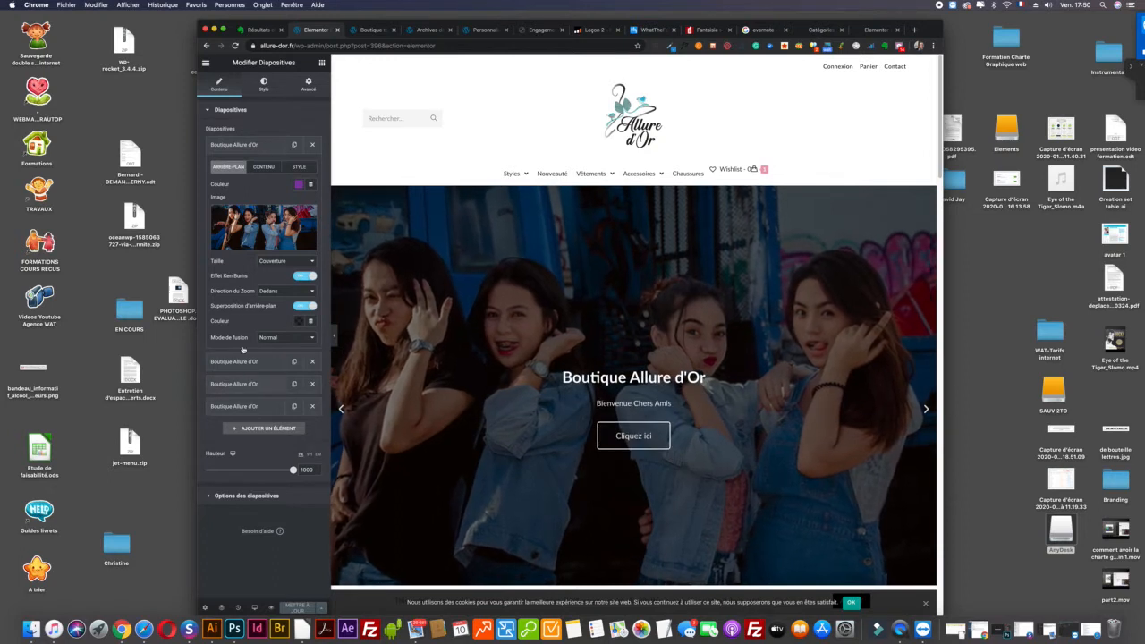
click(265, 261)
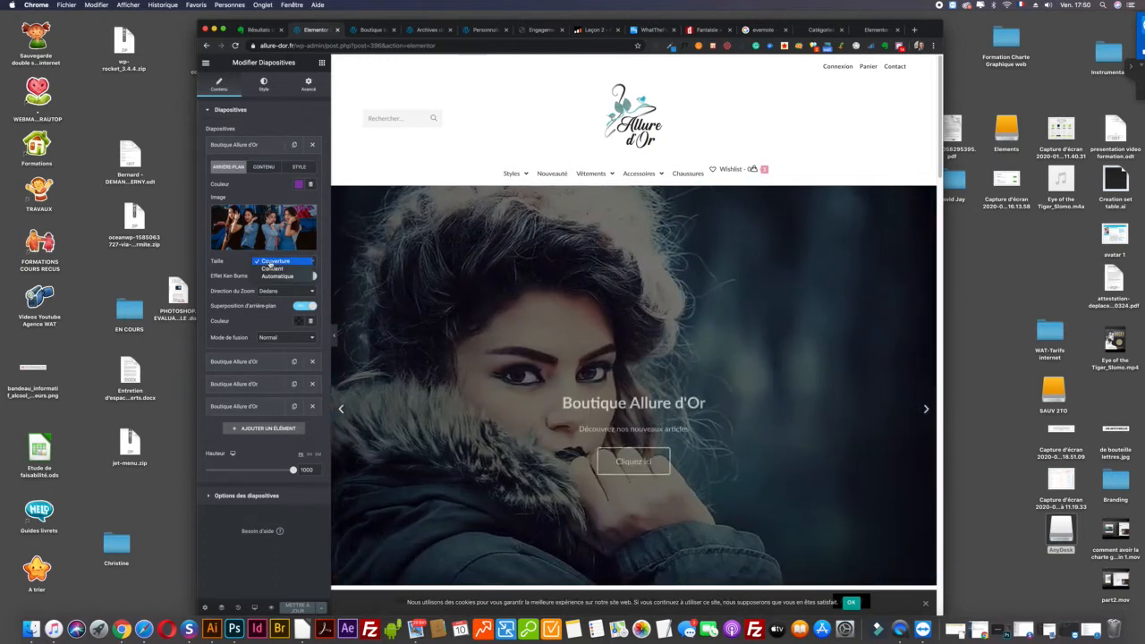
click(235, 259)
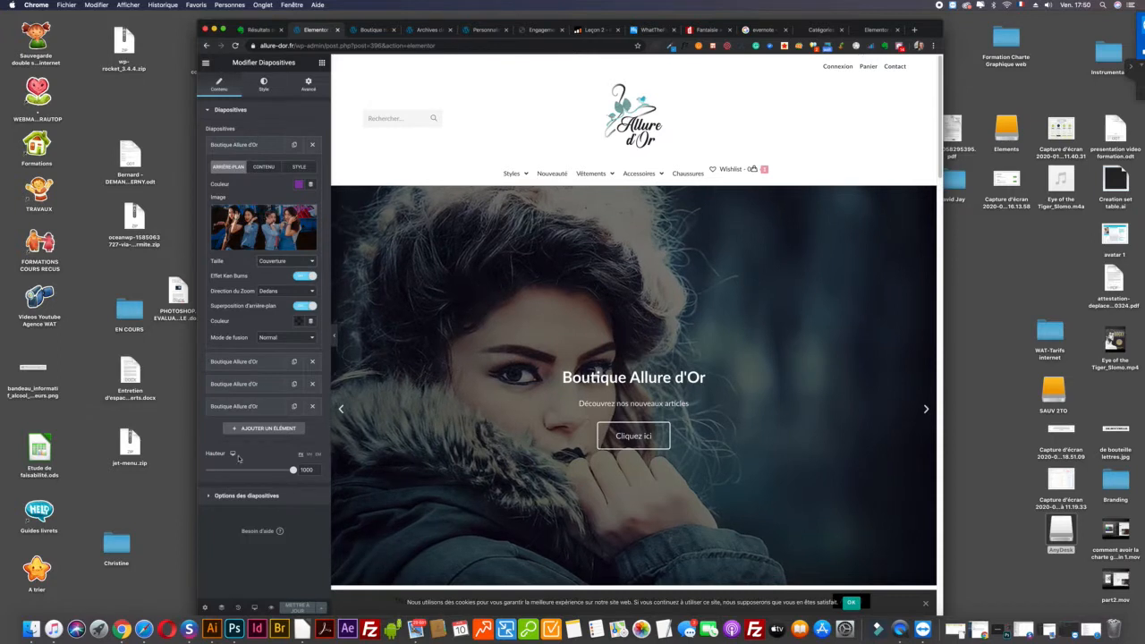
click(229, 497)
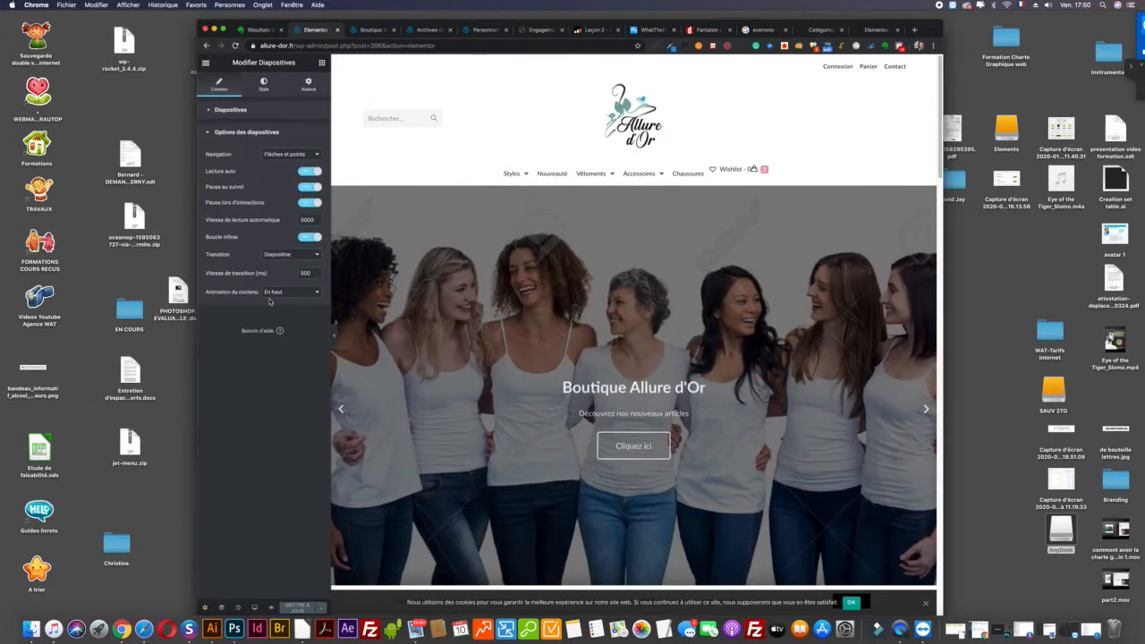
click(287, 255)
click(279, 293)
click(279, 293)
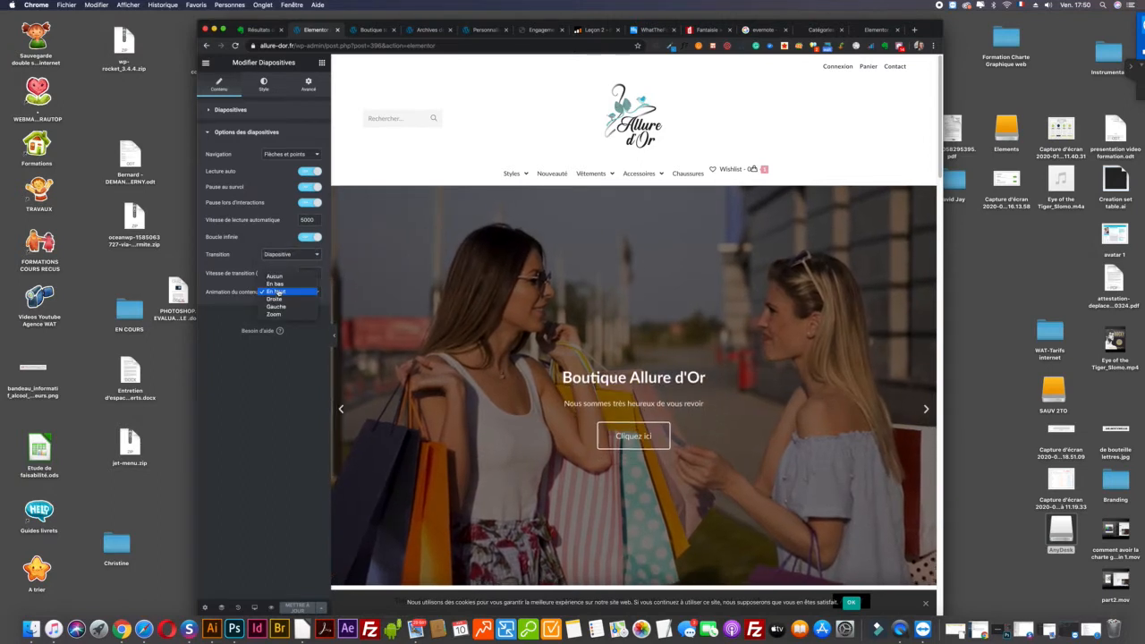
click(226, 340)
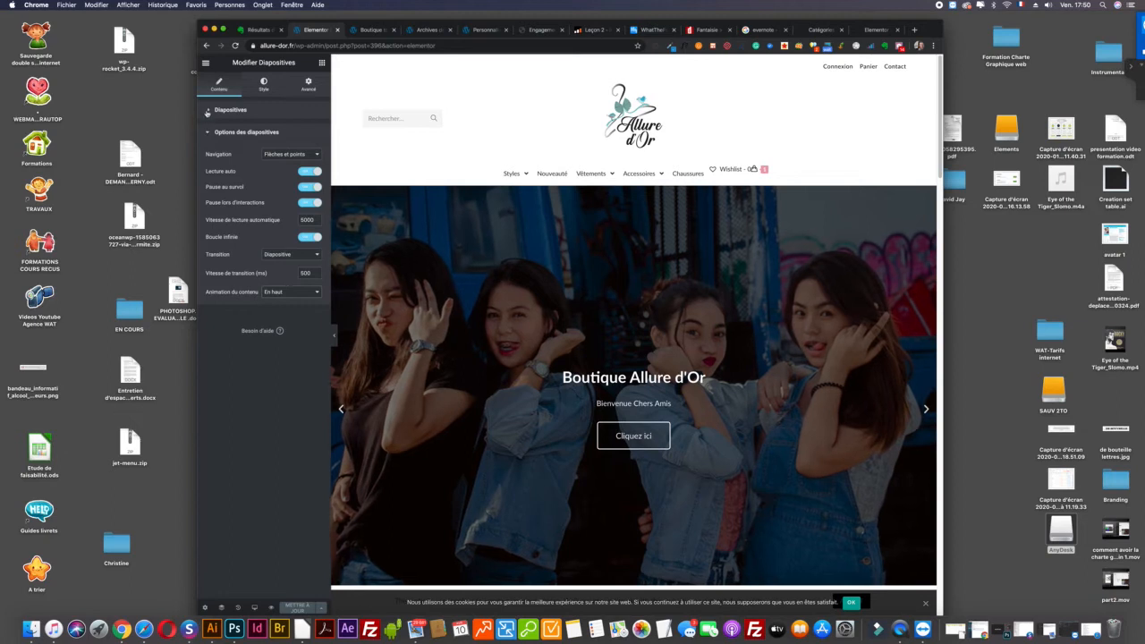
click(209, 110)
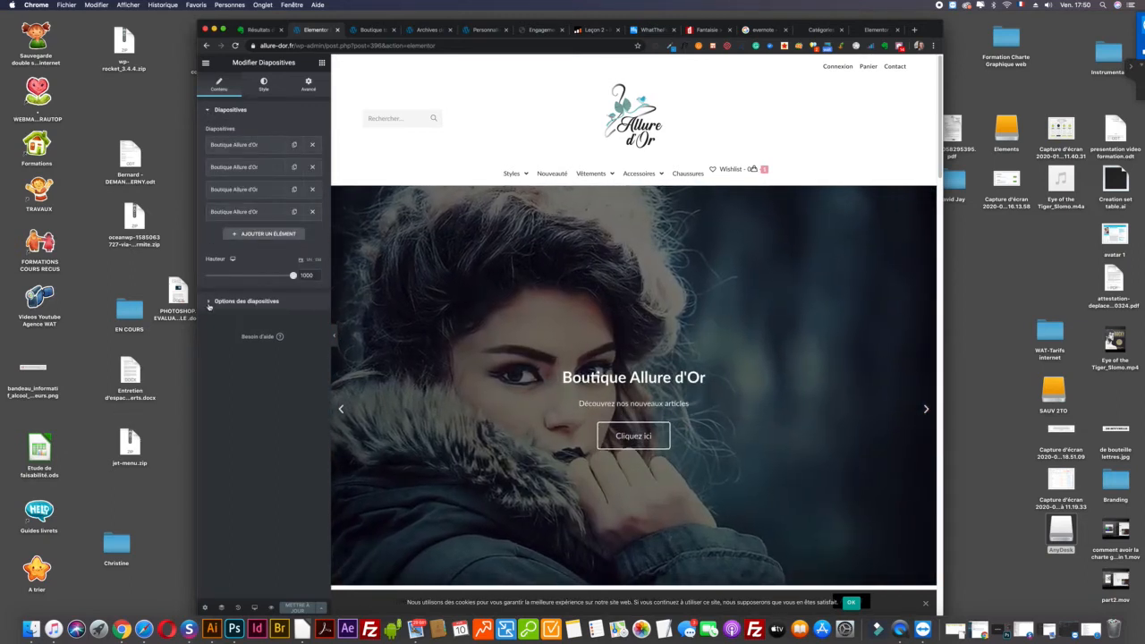
click(209, 303)
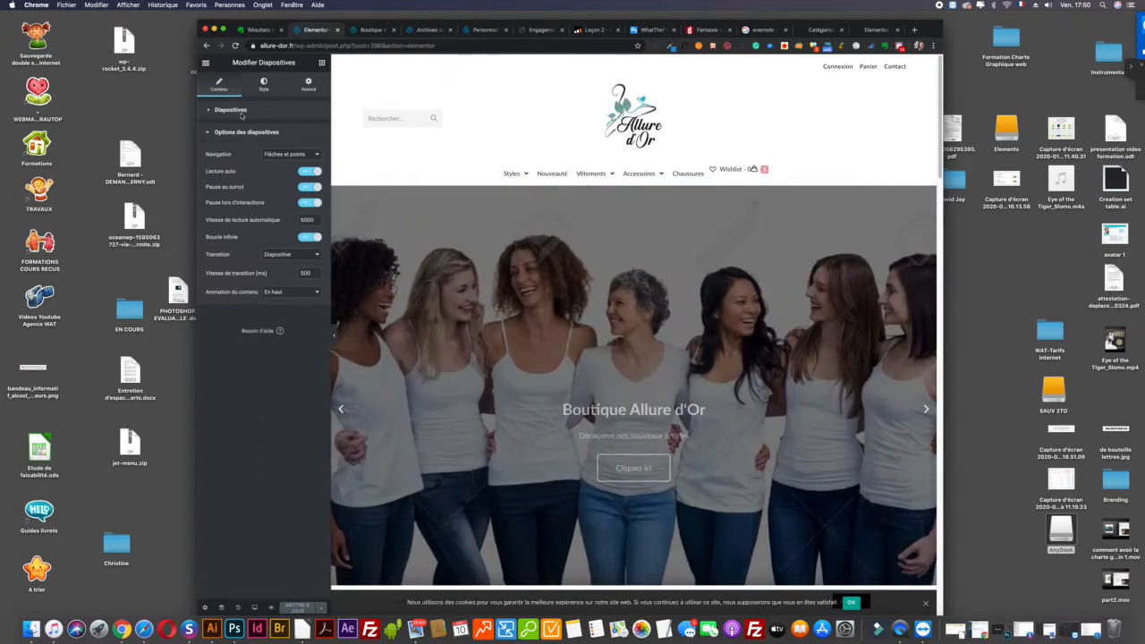
click(230, 110)
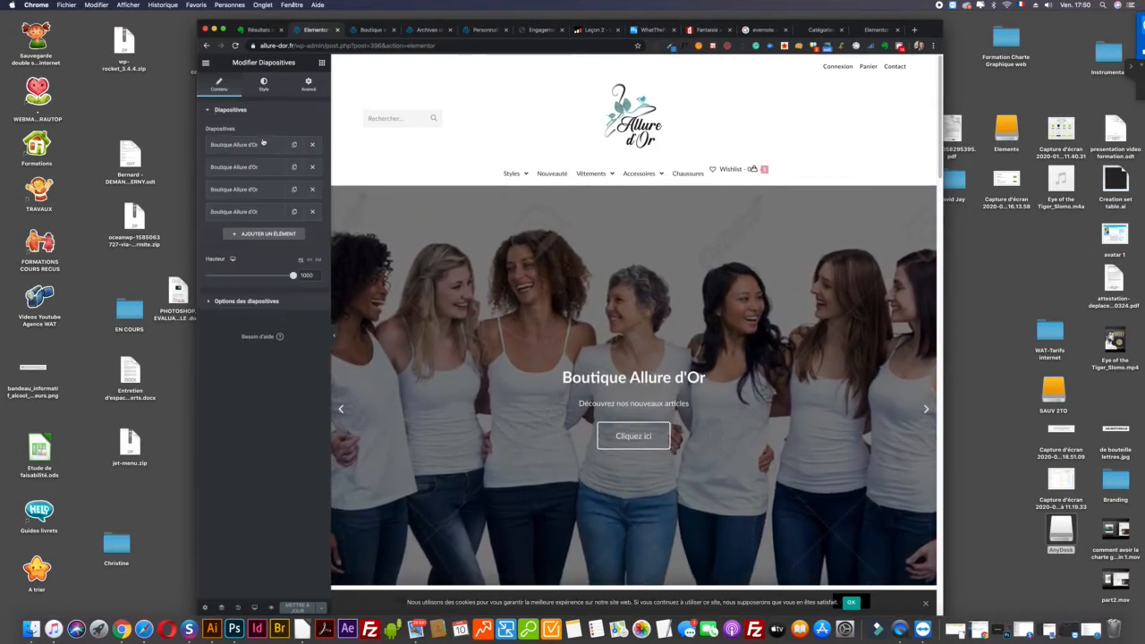
Step: Compare the background settings of the second and first slides and check the first slide's content fields
click(251, 168)
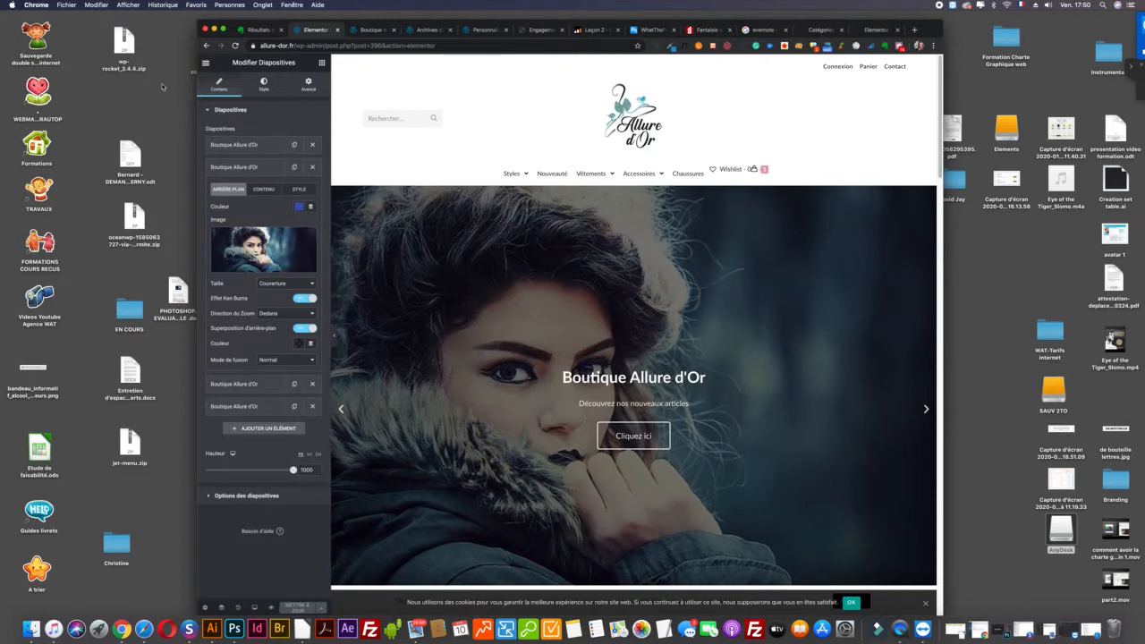
click(250, 145)
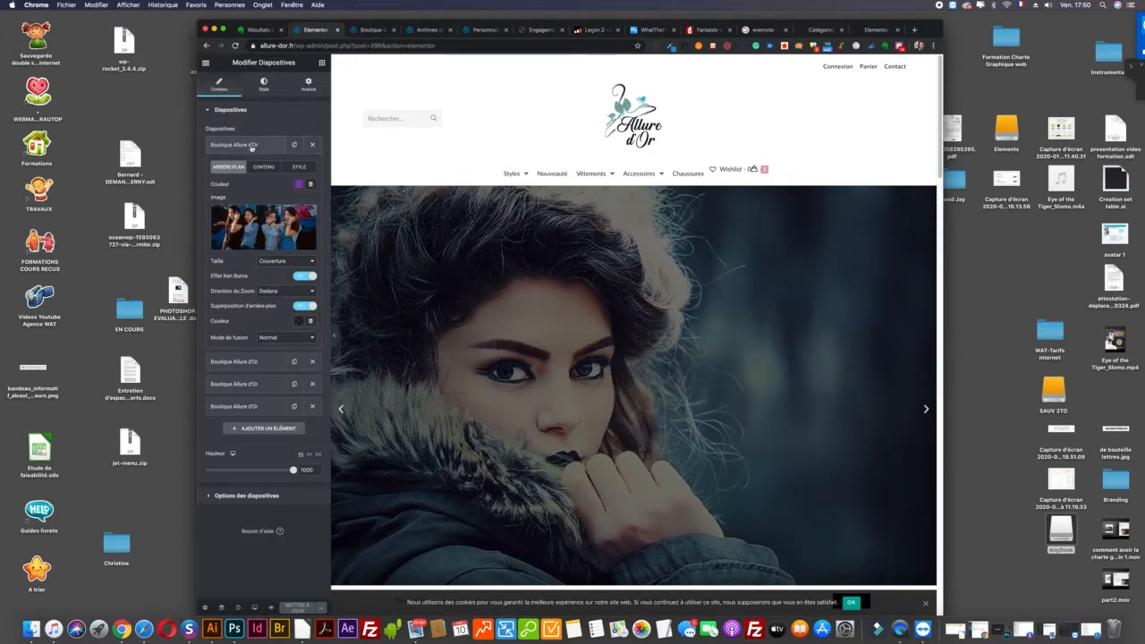
click(251, 144)
click(250, 145)
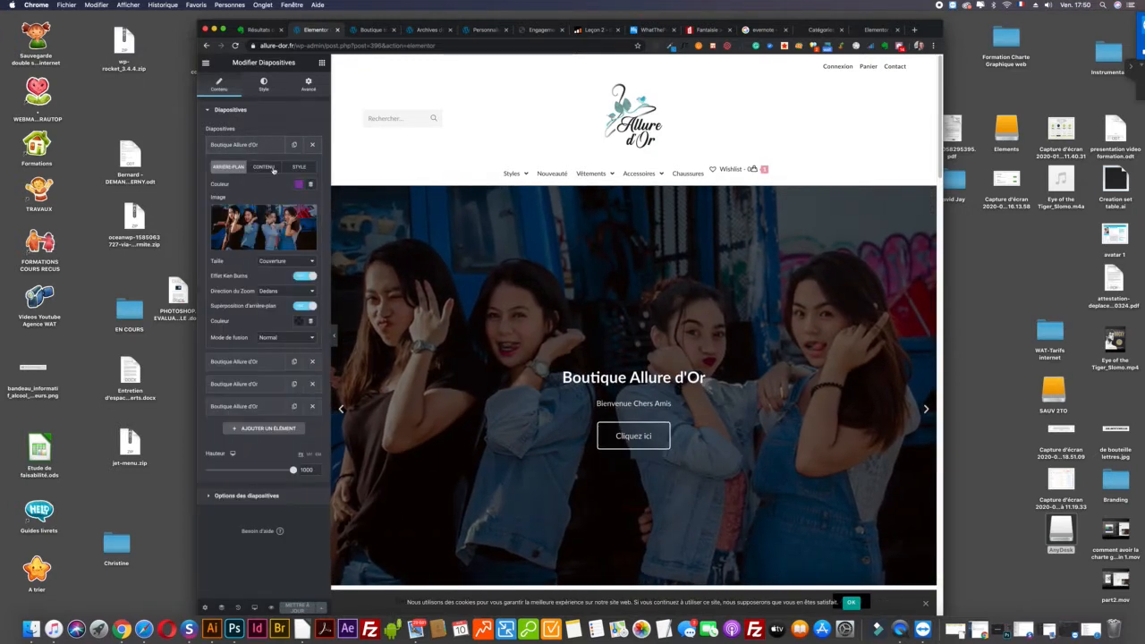
click(263, 168)
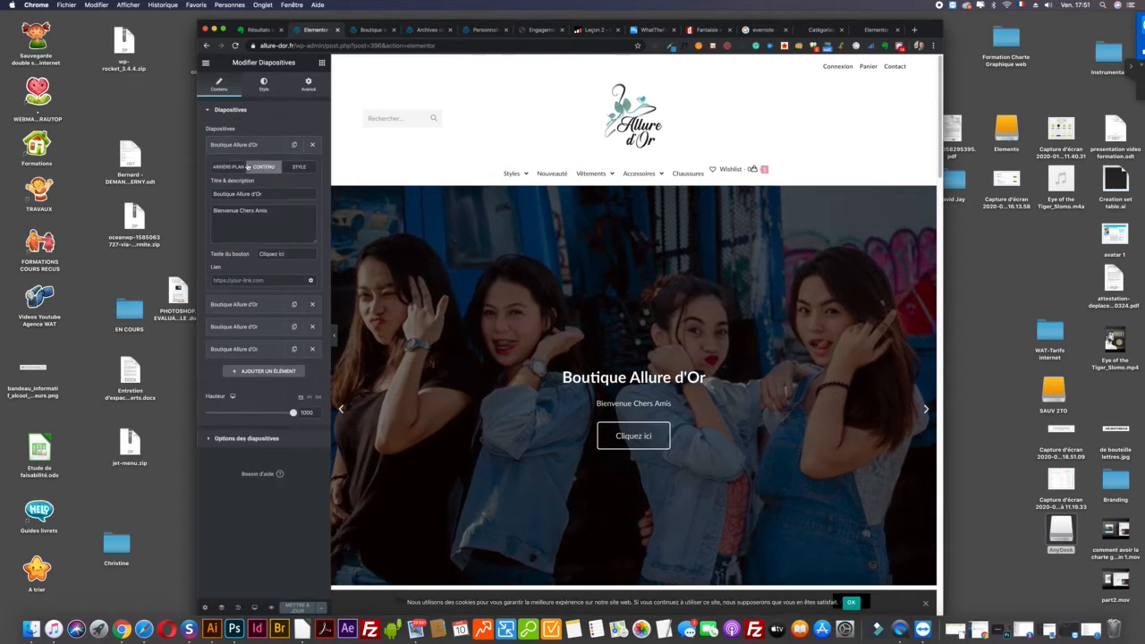
click(228, 166)
click(240, 148)
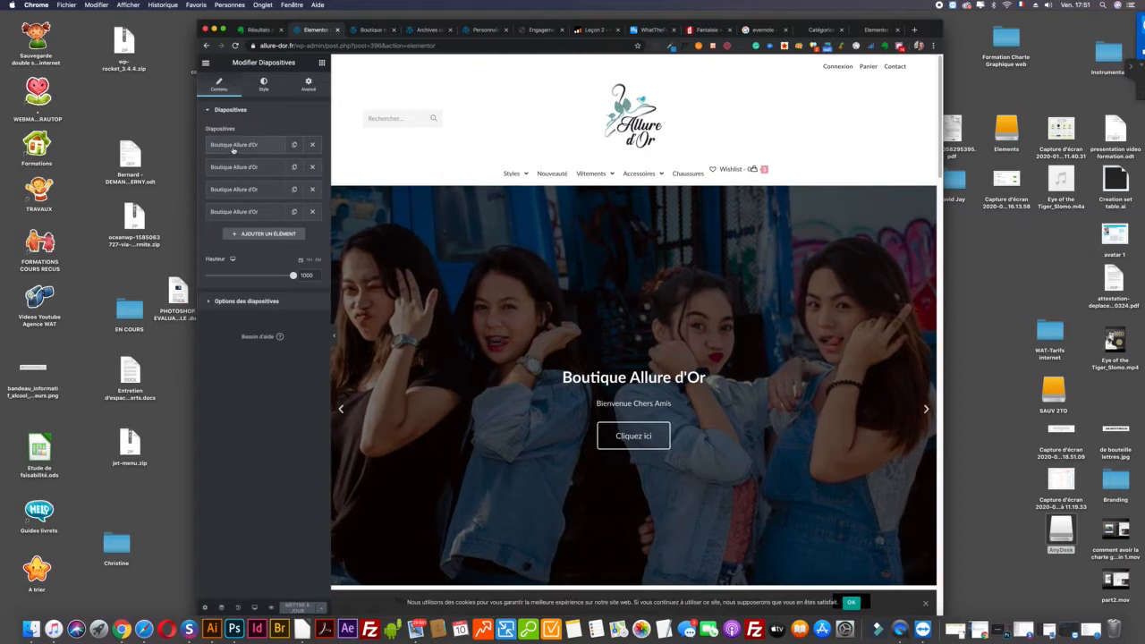
Step: Set the link of the first slide, "Bienvenue Chers Amis", to the copied Boutique toutes catégories page address
click(233, 151)
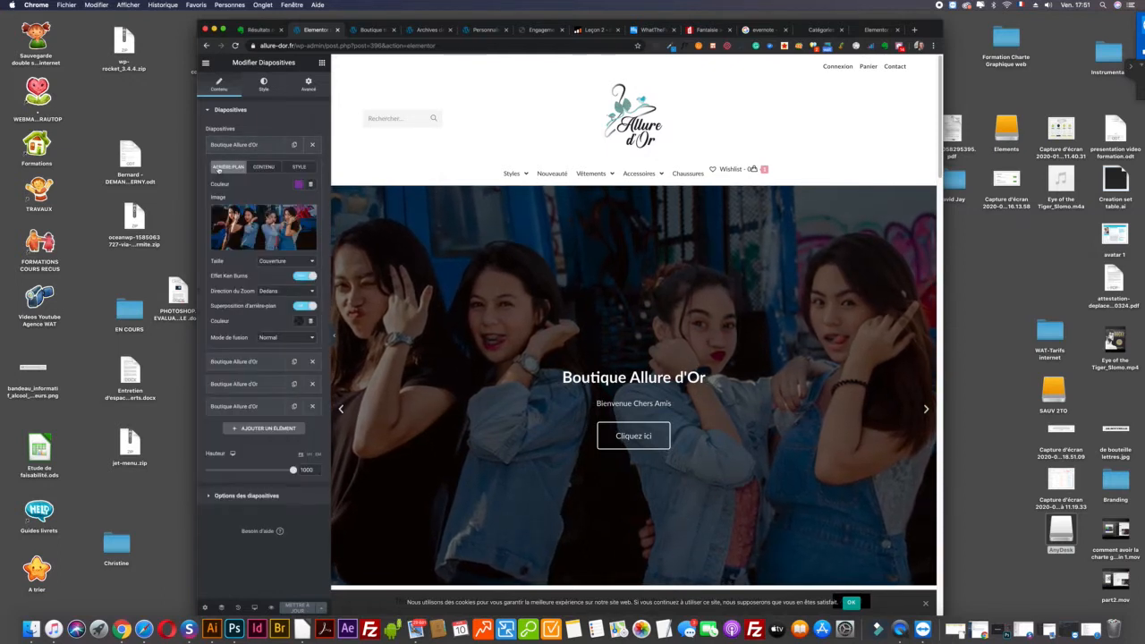
click(261, 167)
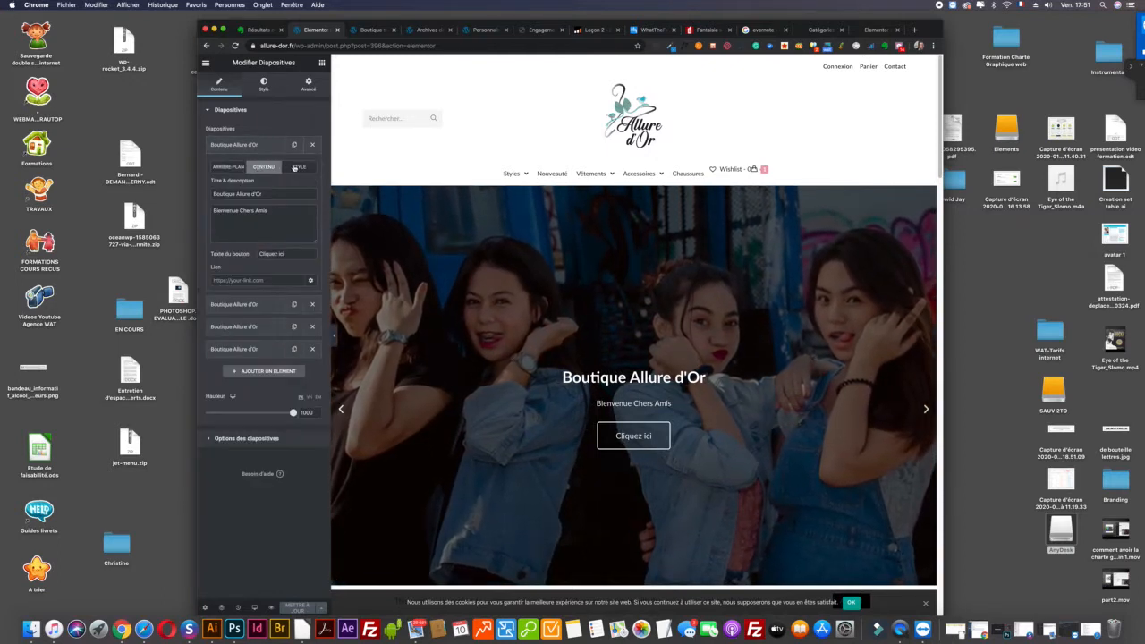
click(298, 167)
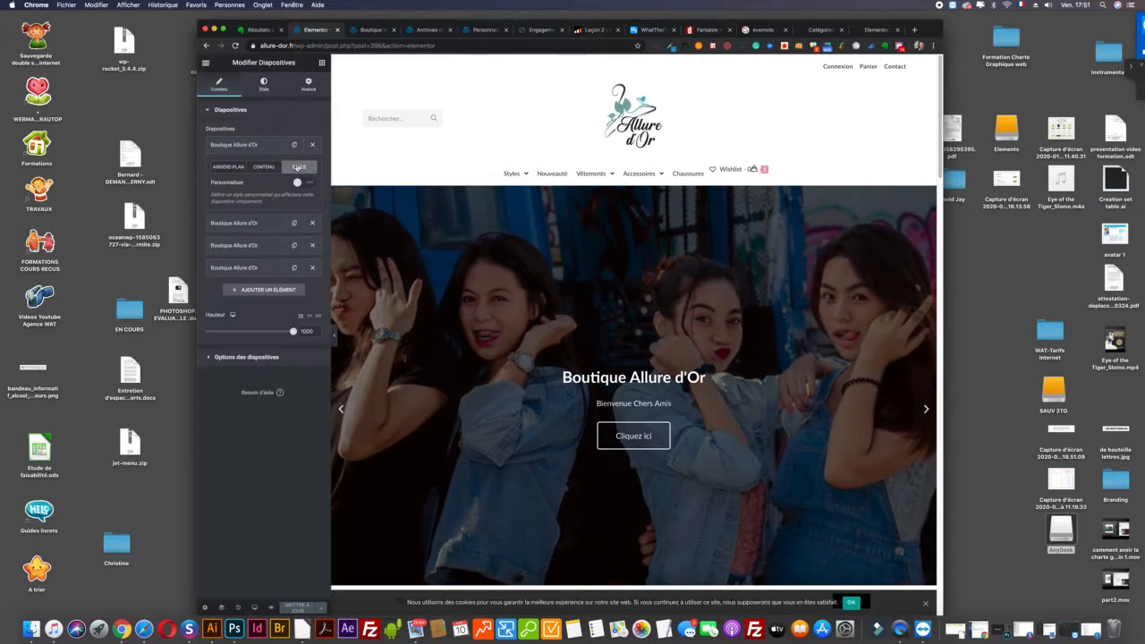
click(267, 167)
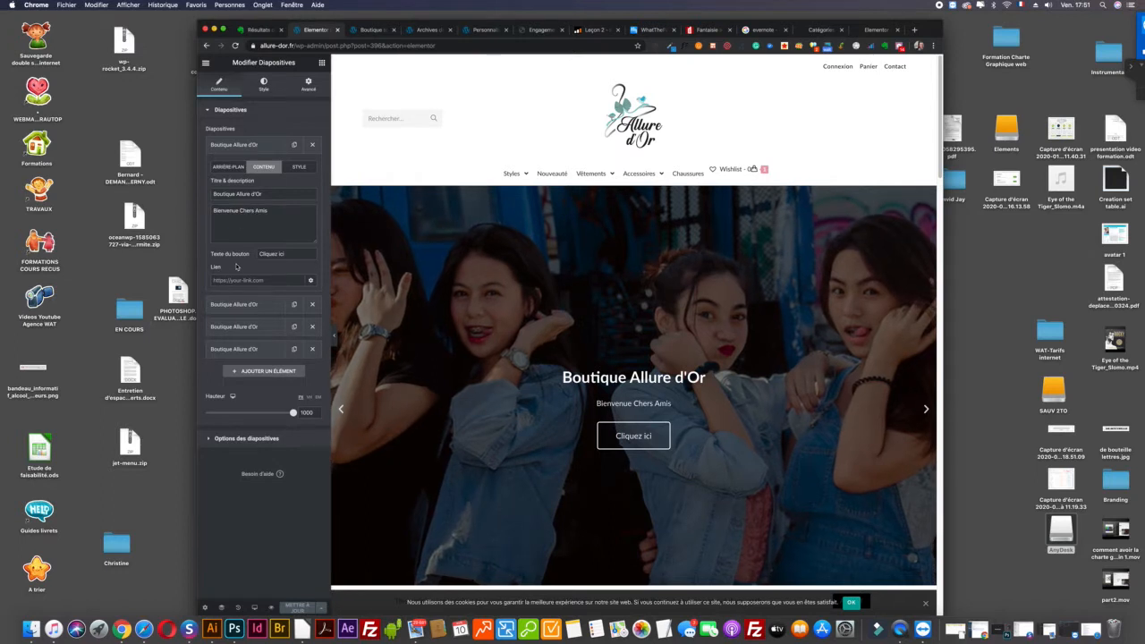
key(super+v)
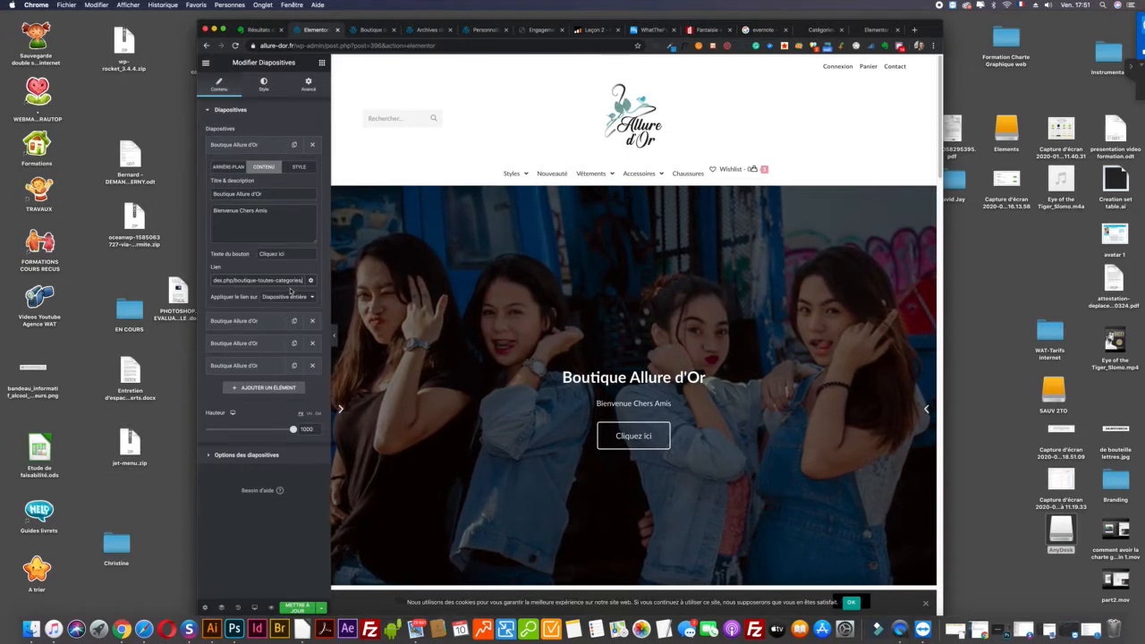
Step: Check the slide's link options without changing them and save the home page update
click(311, 282)
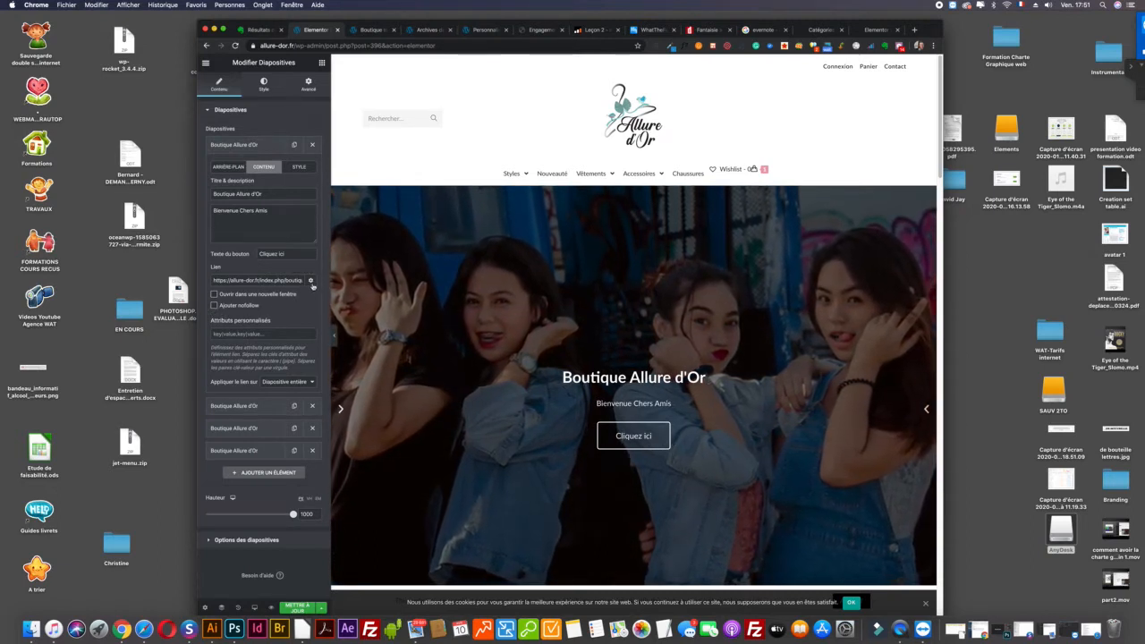
click(310, 282)
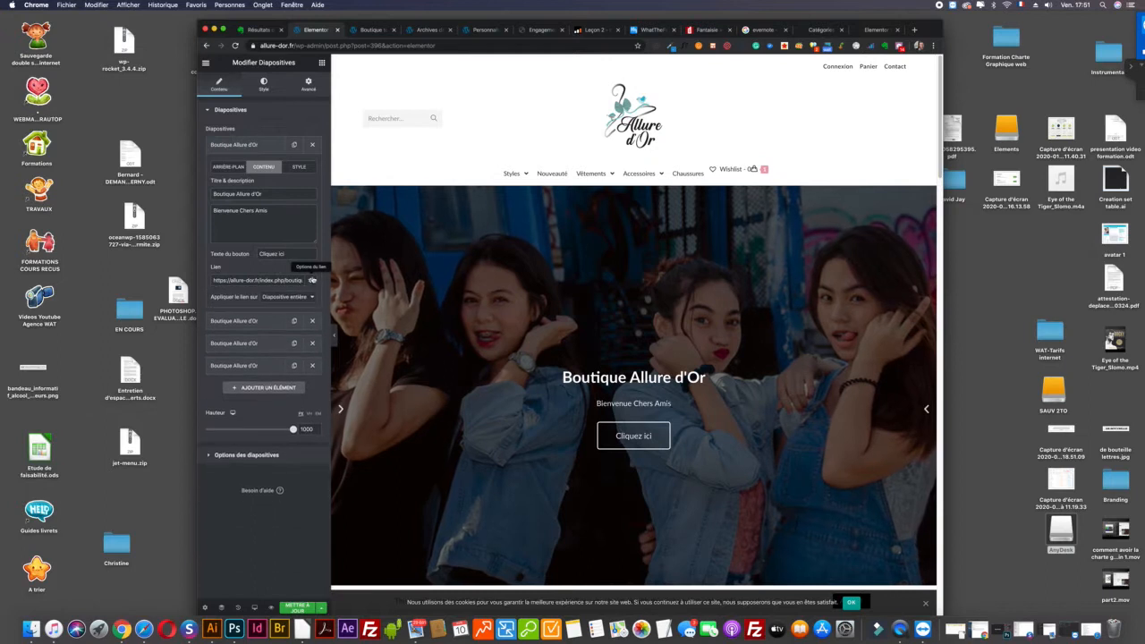
click(299, 607)
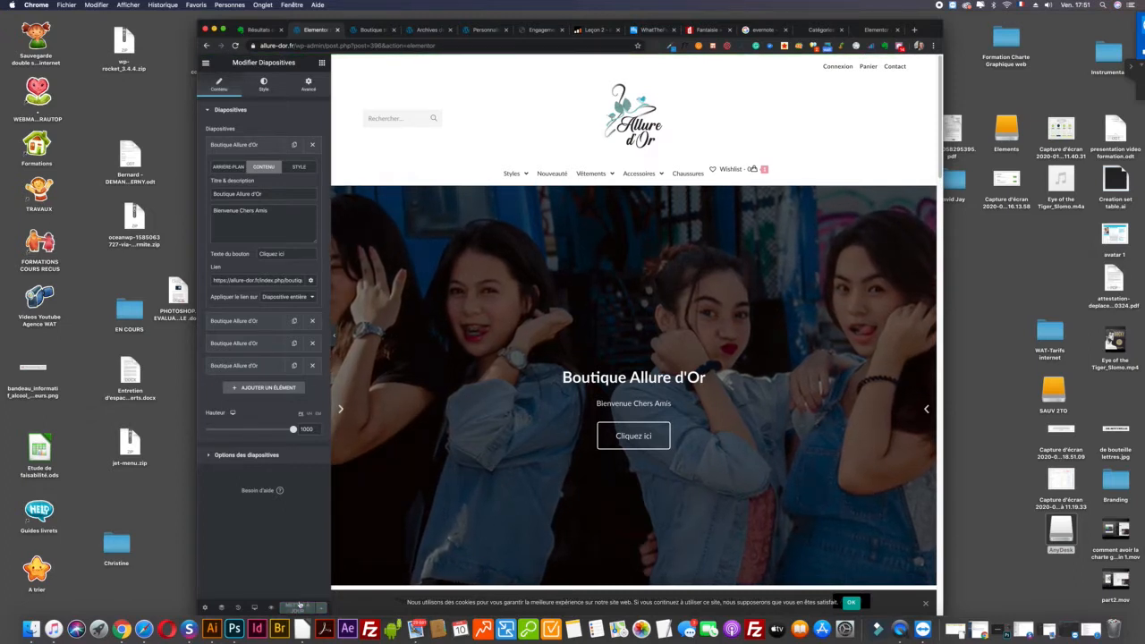
Step: Set the link of the second slide, "Découvrez nos nouveaux articles", to the copied Boutique toutes catégories page address
click(248, 321)
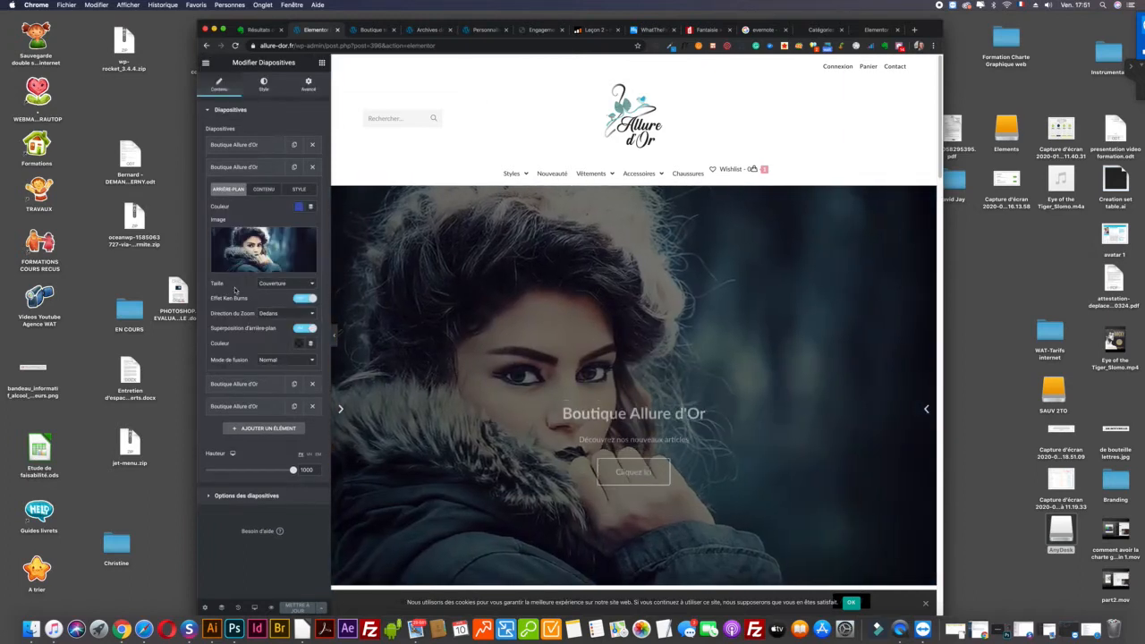
click(262, 188)
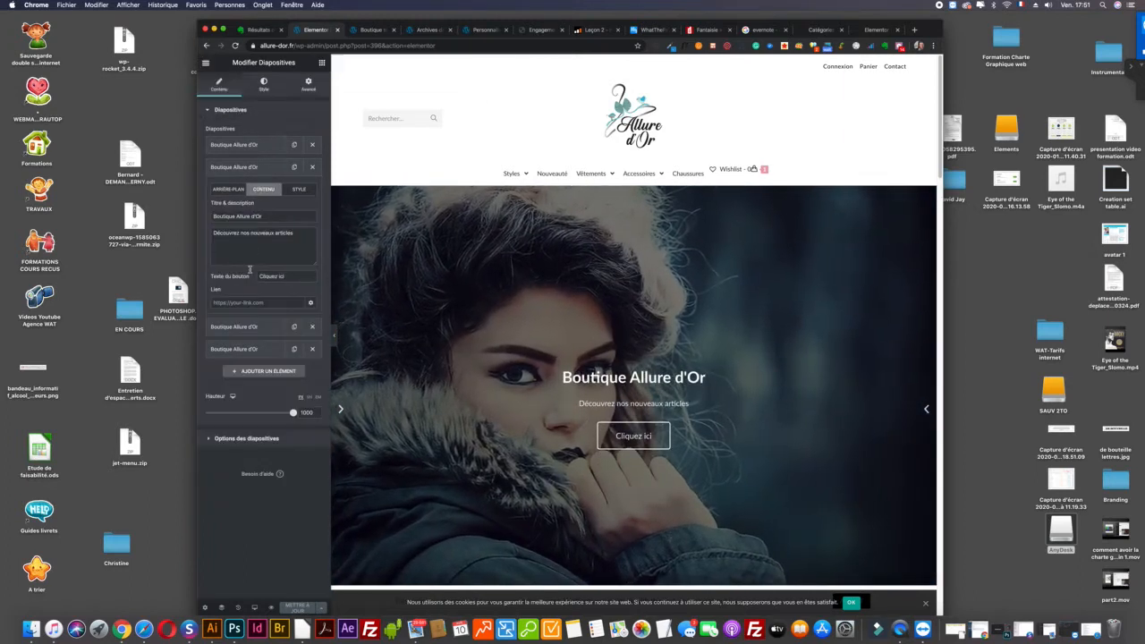
click(246, 302)
key(ctrl+v)
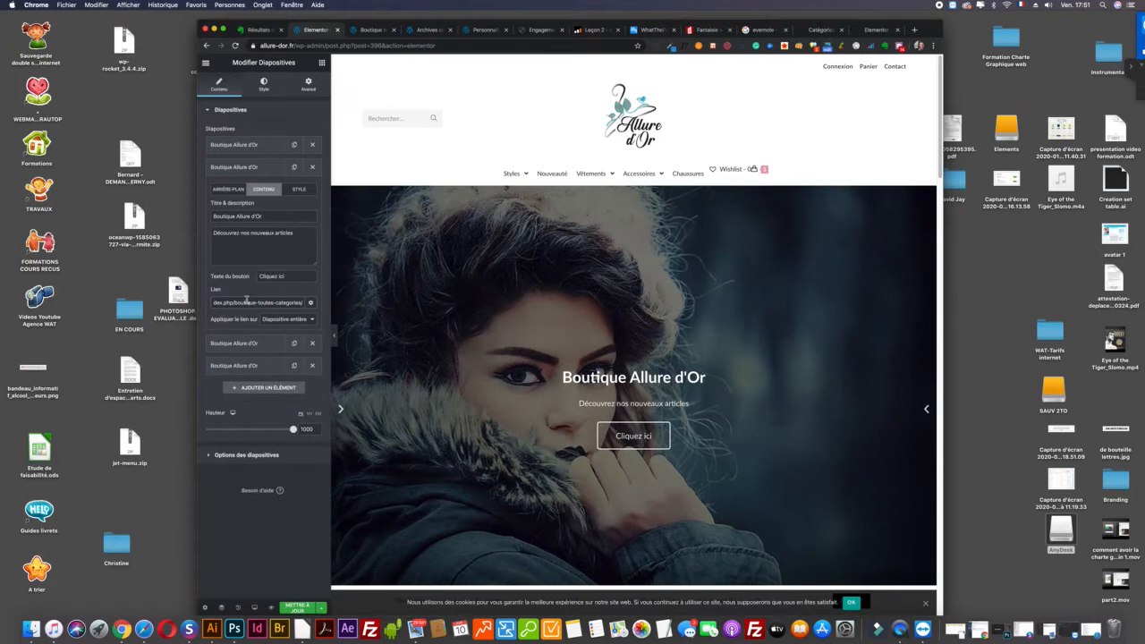
click(247, 167)
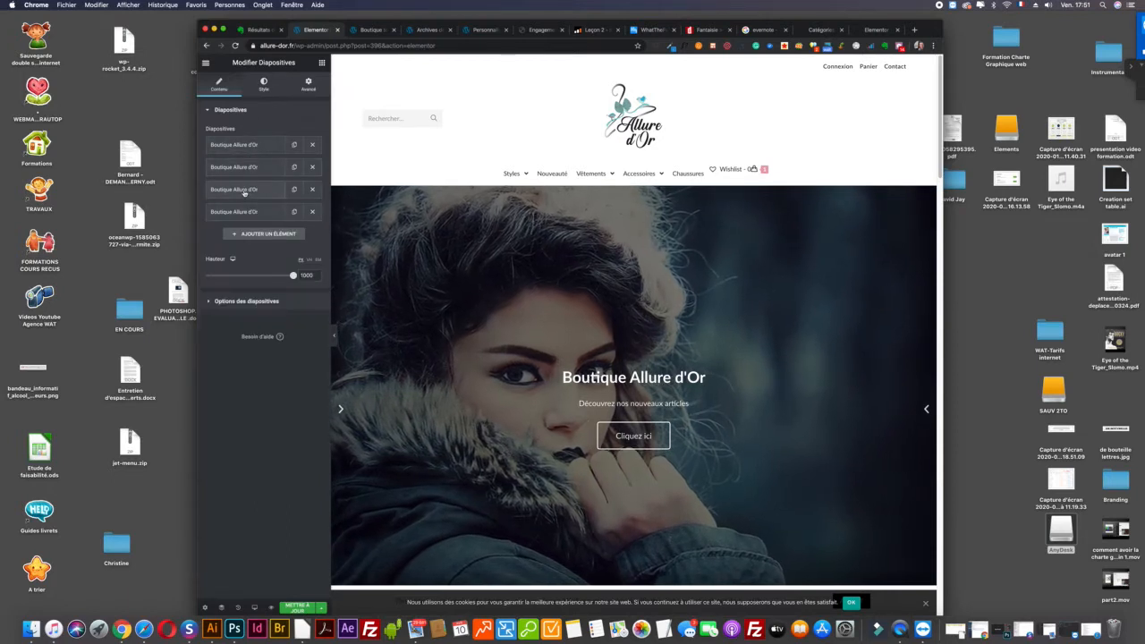
Step: Set the link of the third slide, with the group of women in white tops, to the same copied page address
click(244, 190)
click(263, 211)
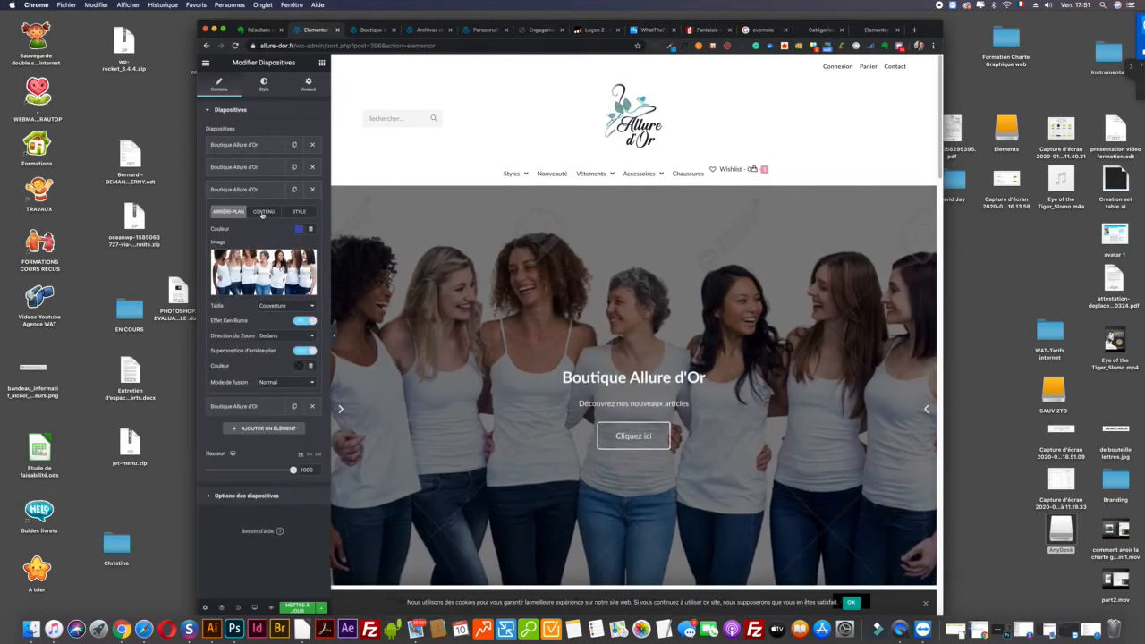
click(242, 324)
key(ctrl+v)
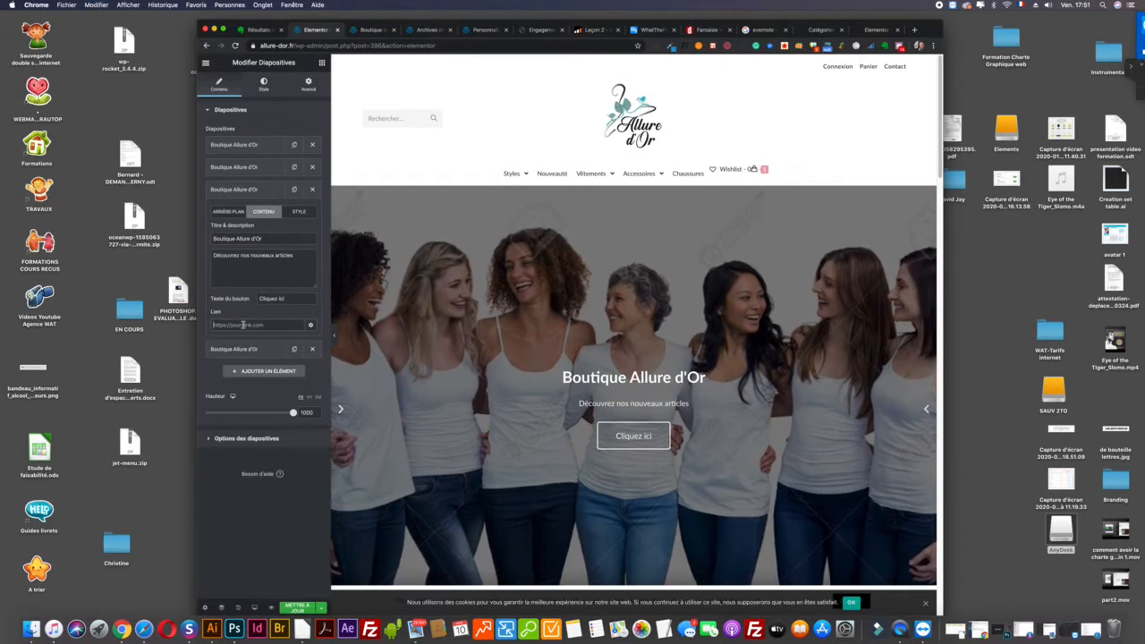
click(250, 189)
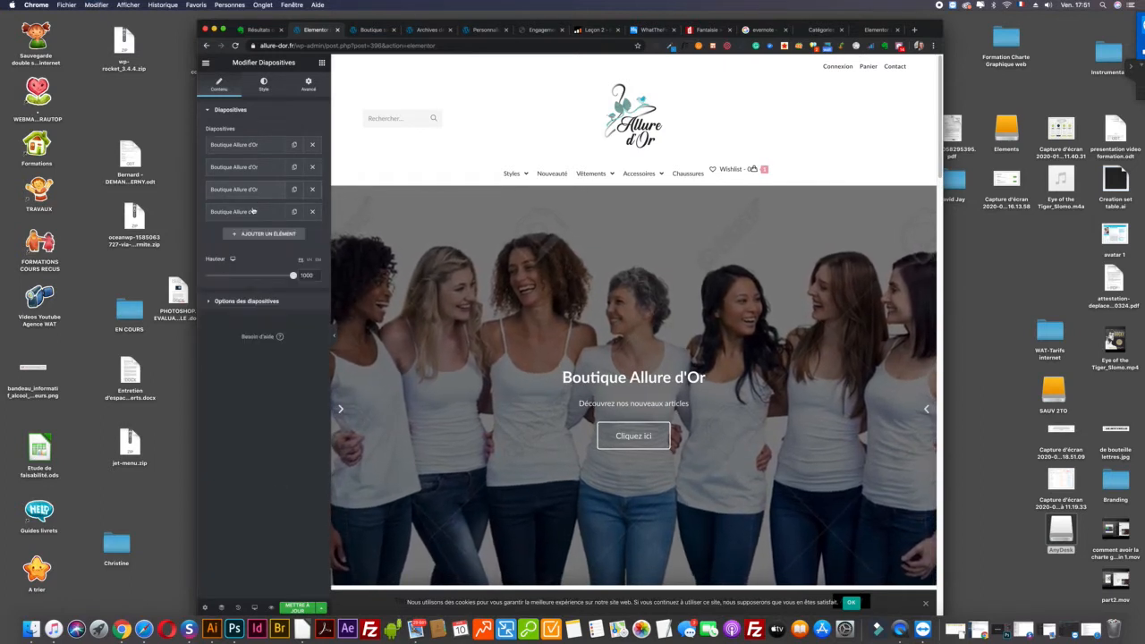
Step: Set the link of the fourth slide, "Nous sommes très heureux de vous revoir", to the copied page address and save the home page update
click(253, 212)
click(263, 233)
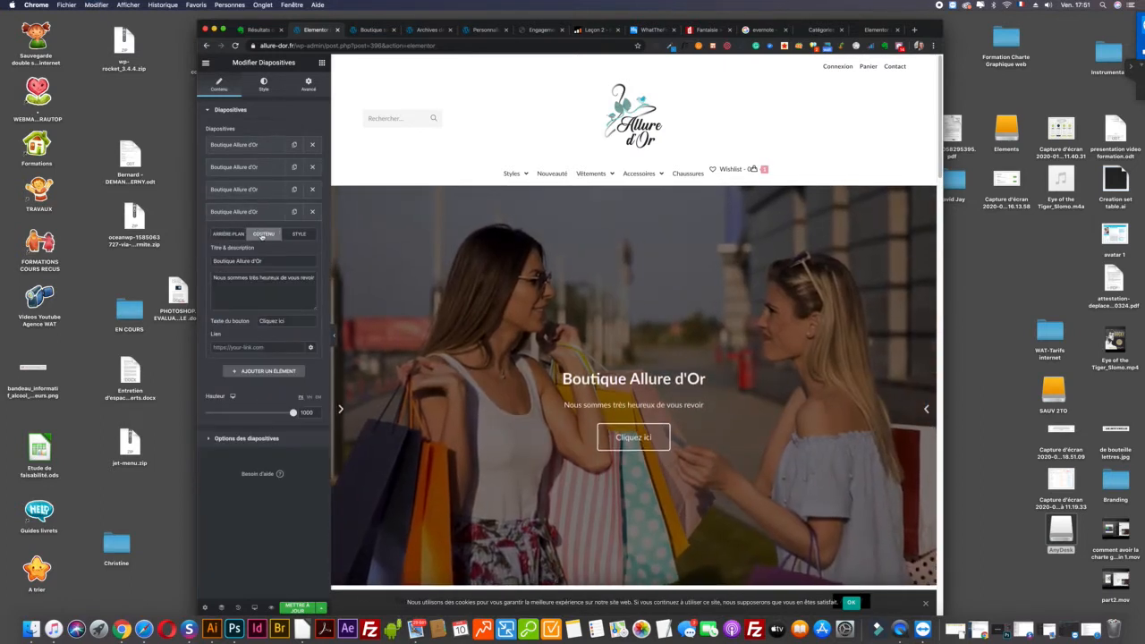
click(250, 347)
key(ctrl+v)
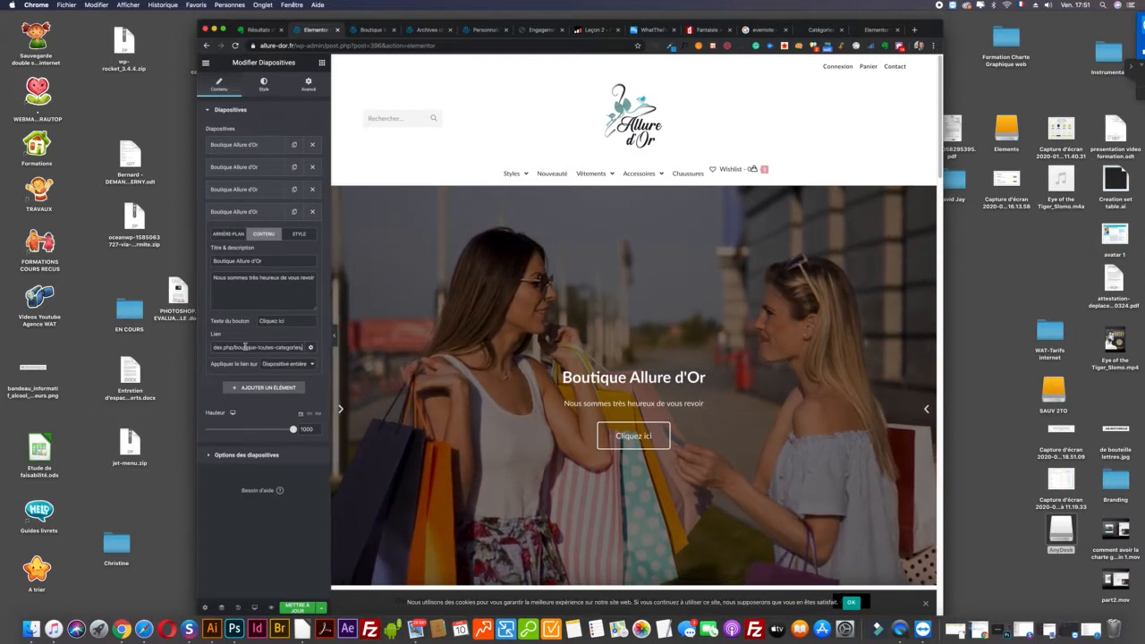
click(252, 211)
click(297, 607)
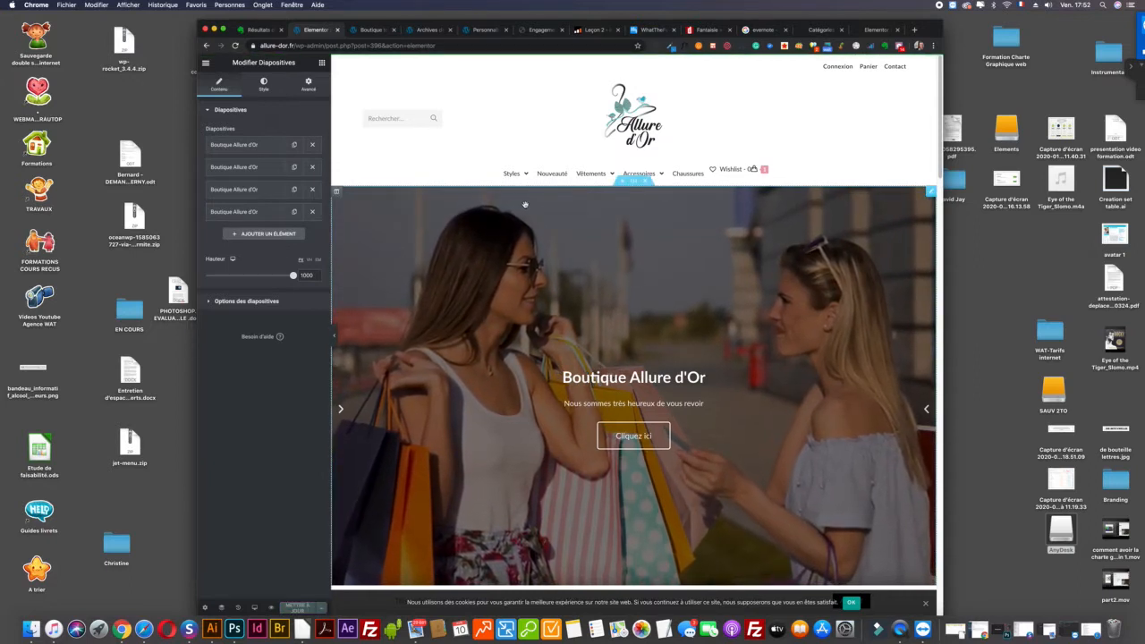
Step: Reload the live shop page, test the home page slider's "Cliquez ici" link, and accept the cookie notice
click(368, 31)
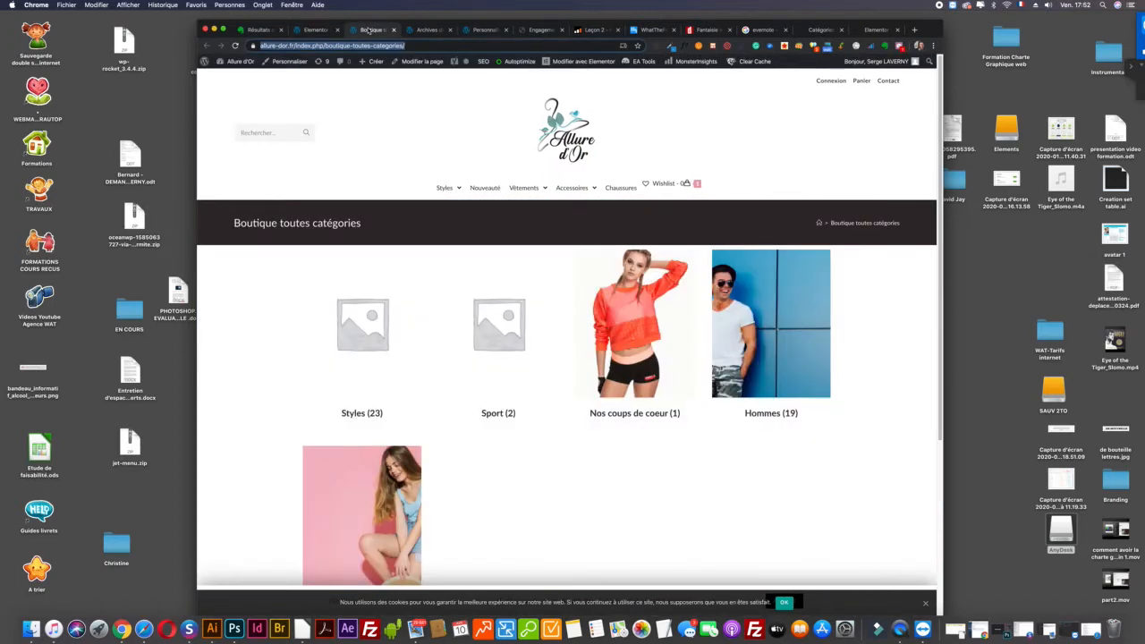
click(235, 45)
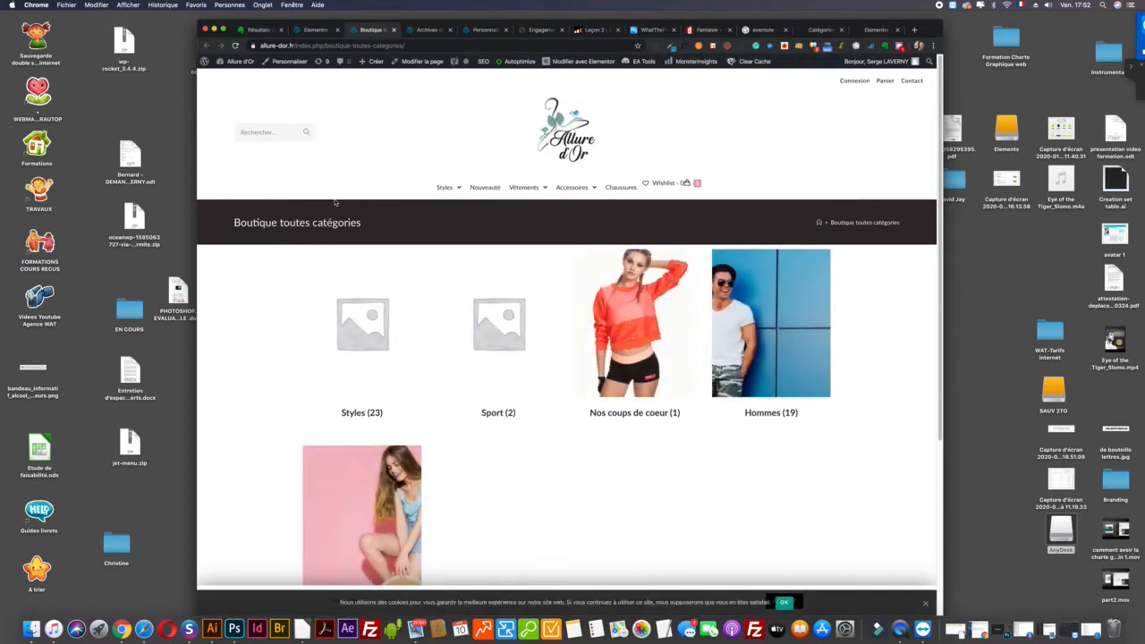
click(566, 134)
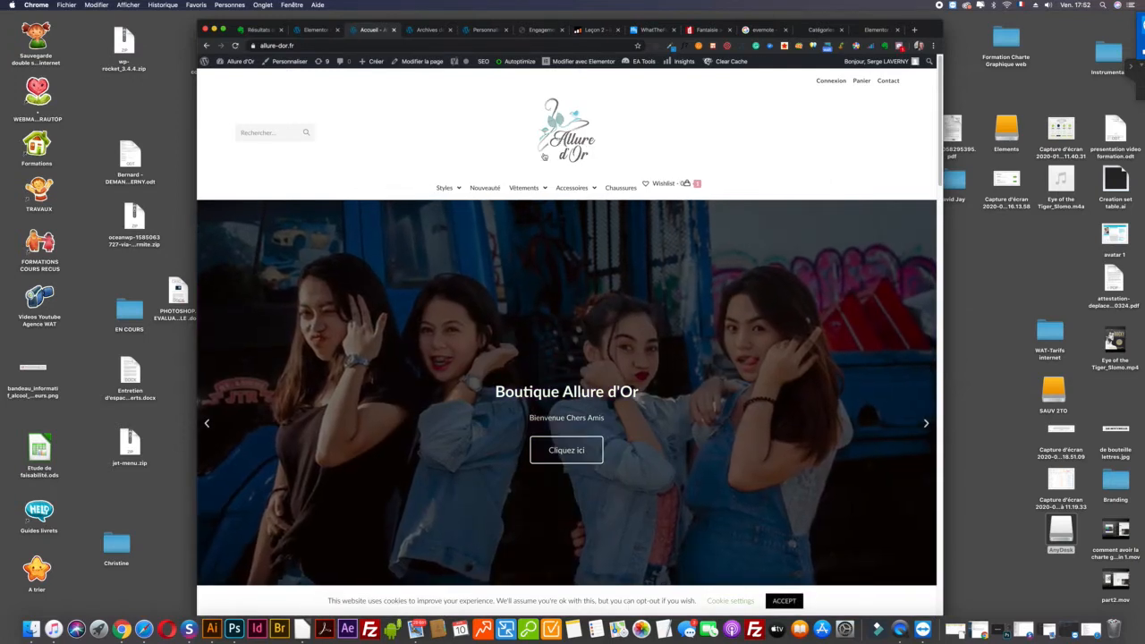
click(563, 453)
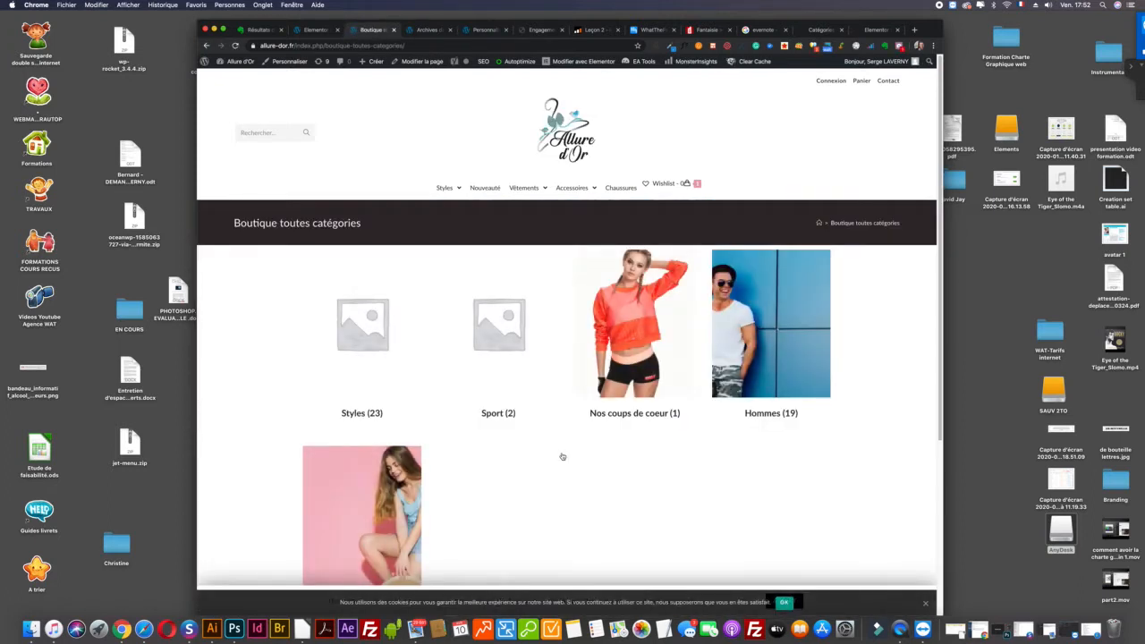
click(785, 601)
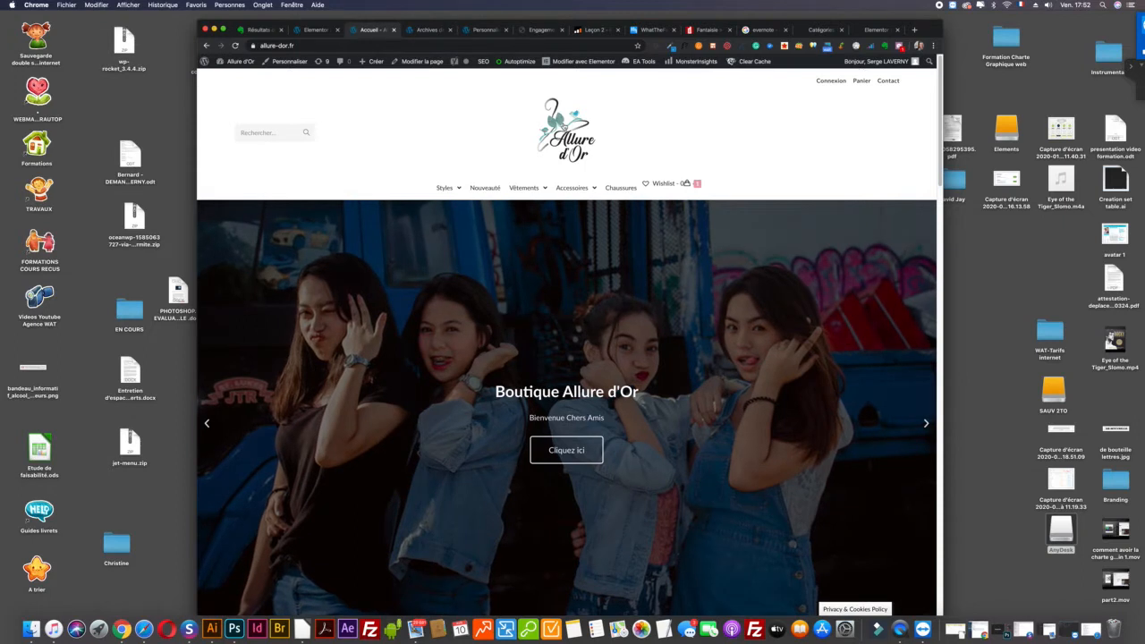
click(567, 451)
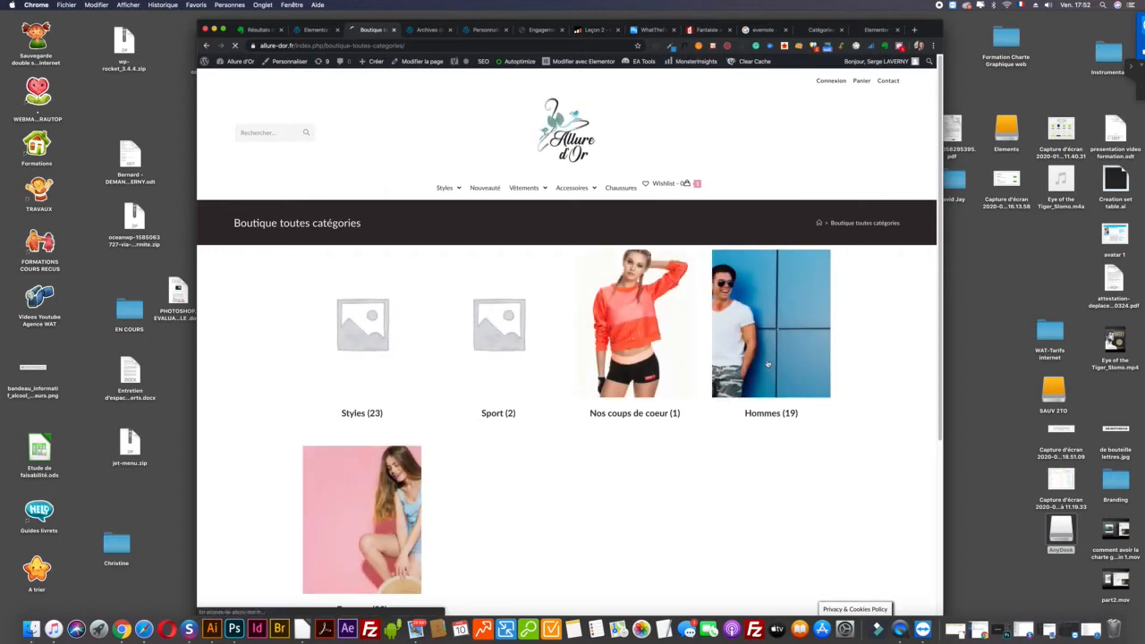
Step: Open the Hommes category from the shop page and examine its sidebar, category image and product grid
click(767, 364)
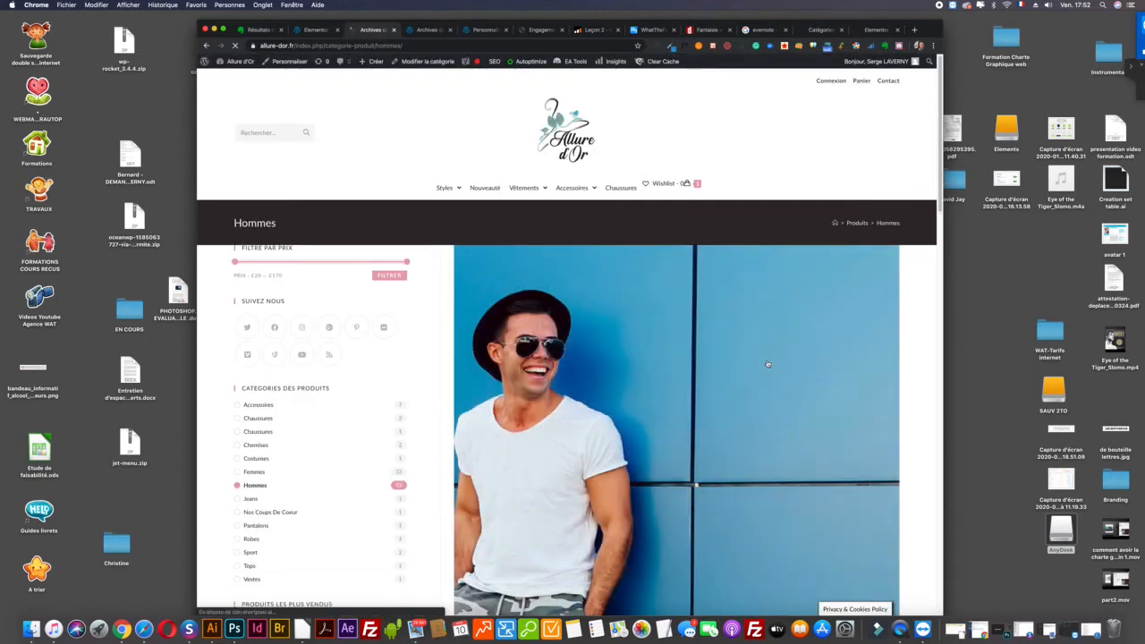
scroll(767, 364, down, 5)
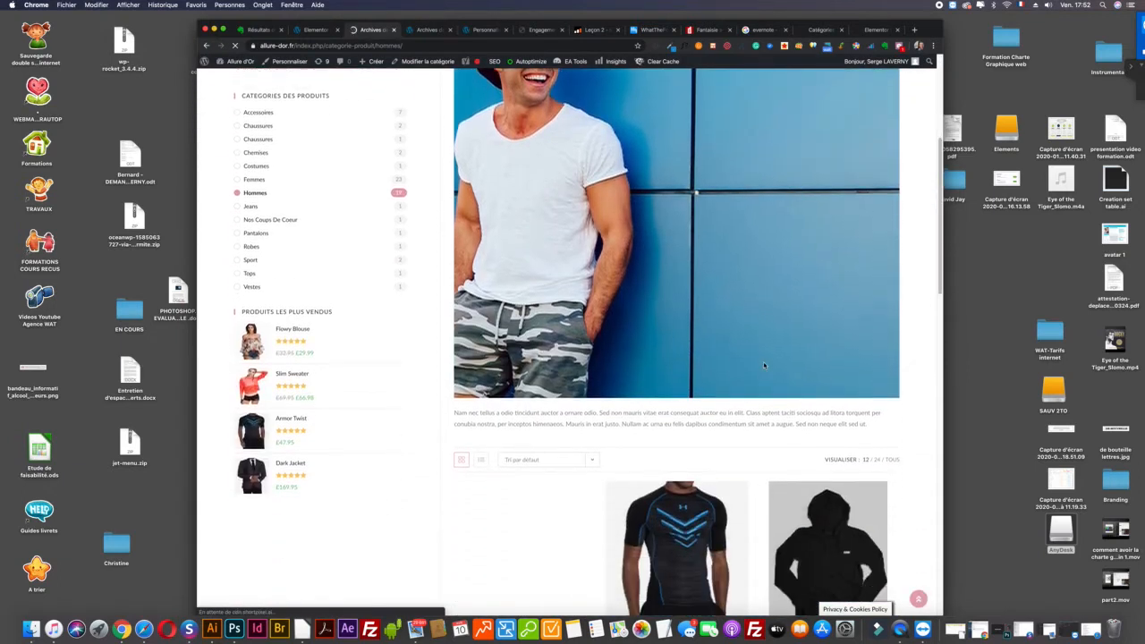
scroll(764, 365, up, 4)
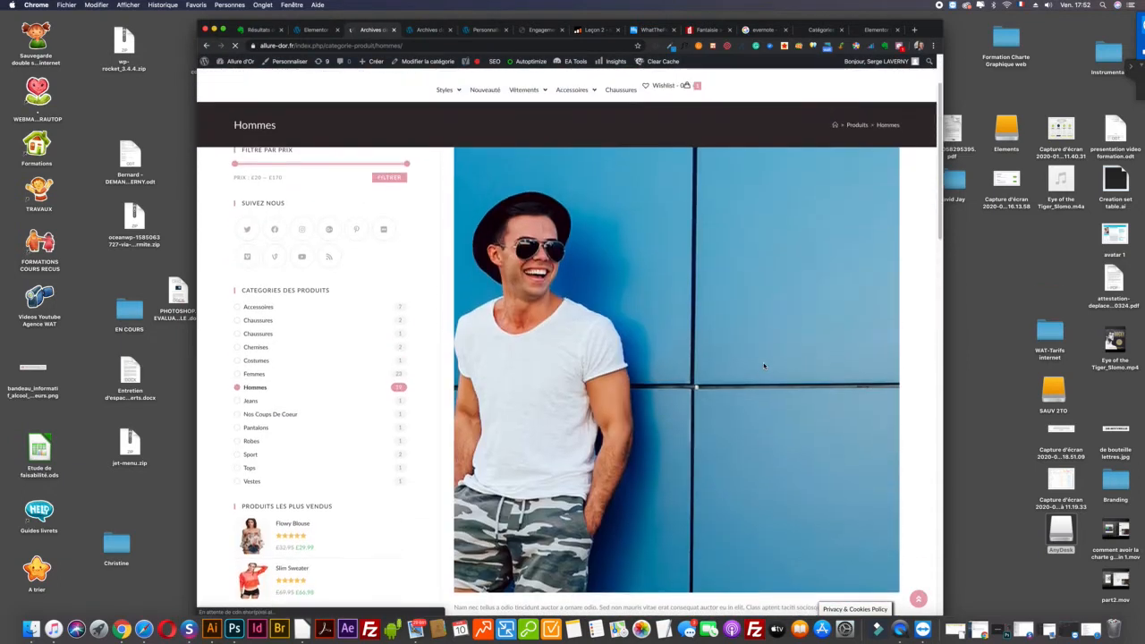
scroll(762, 368, down, 2)
scroll(763, 368, down, 2)
scroll(762, 368, up, 6)
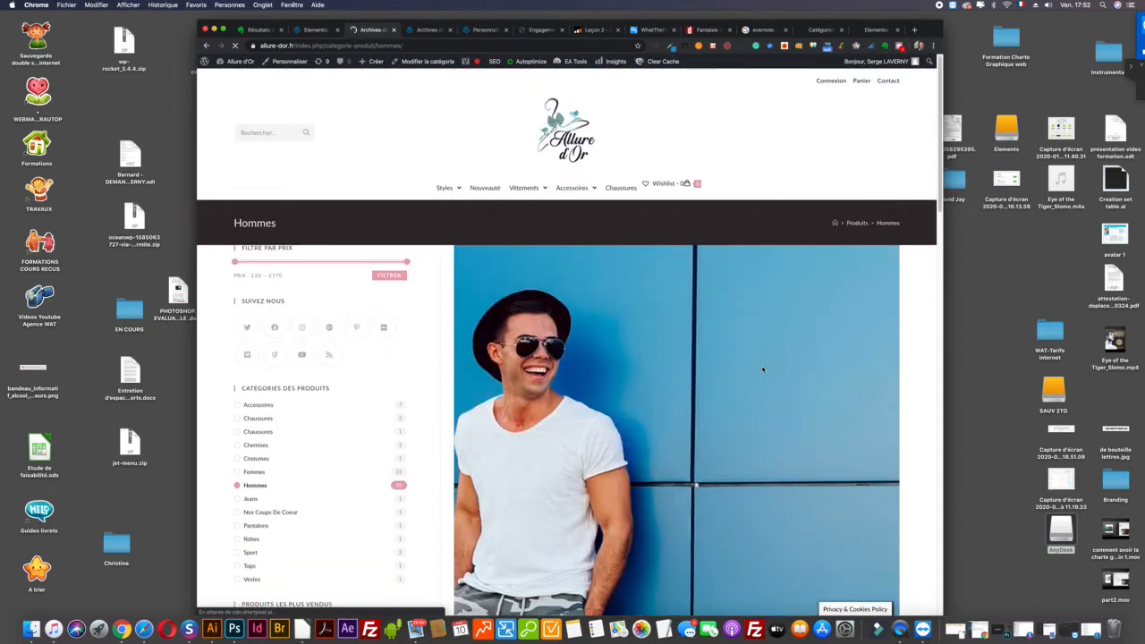
scroll(763, 368, down, 2)
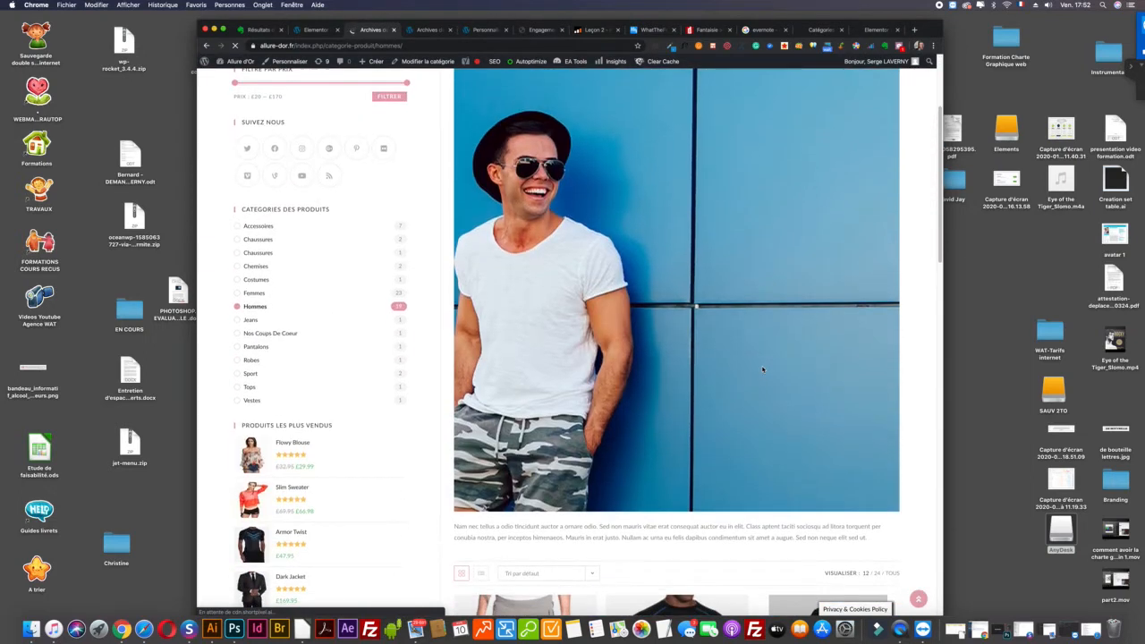
scroll(763, 368, down, 7)
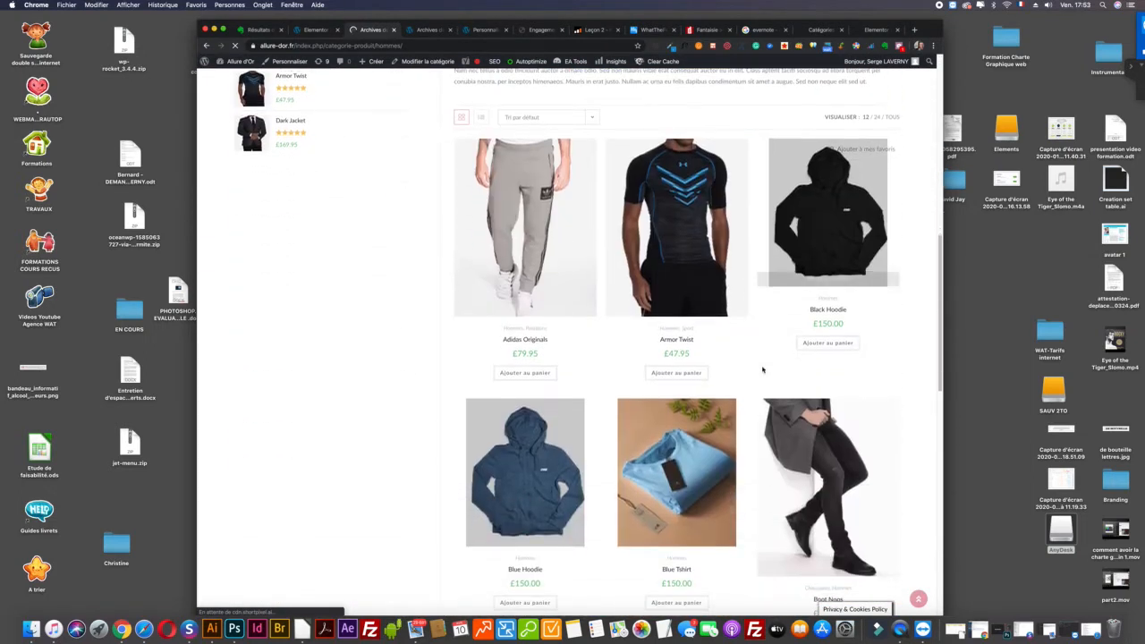
scroll(762, 370, down, 2)
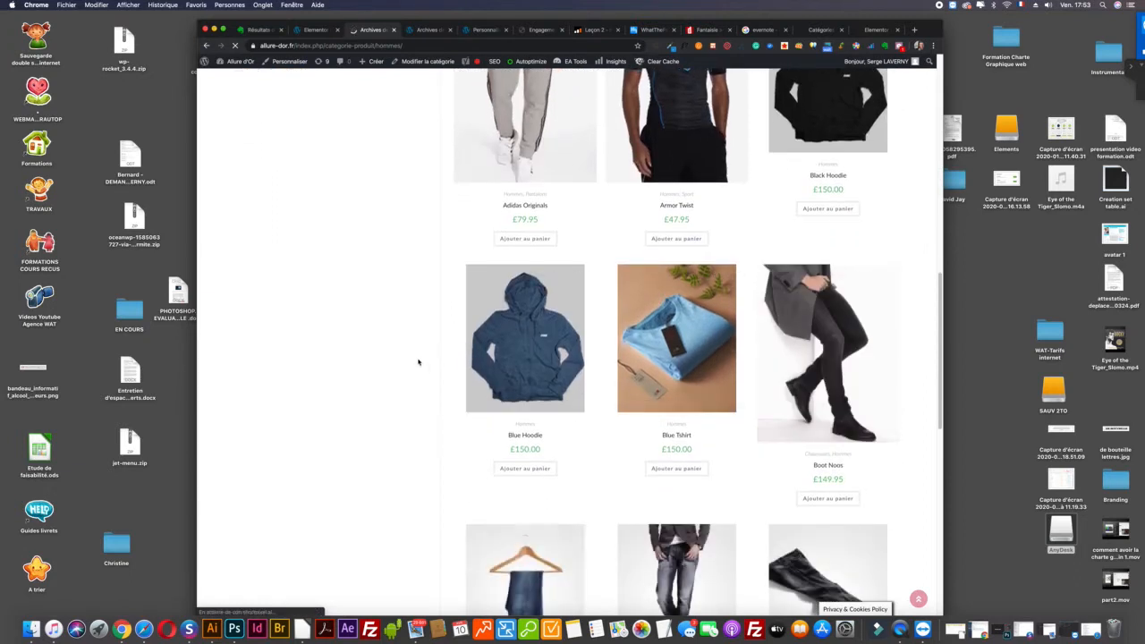
scroll(418, 361, down, 6)
scroll(418, 361, up, 4)
scroll(417, 362, up, 10)
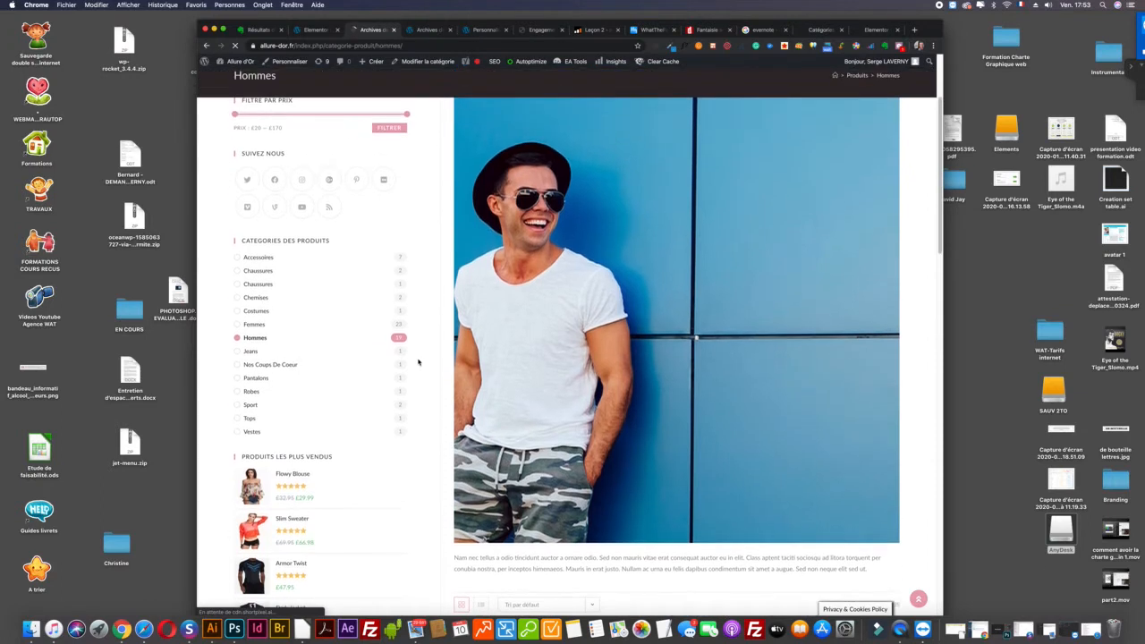
scroll(418, 361, up, 3)
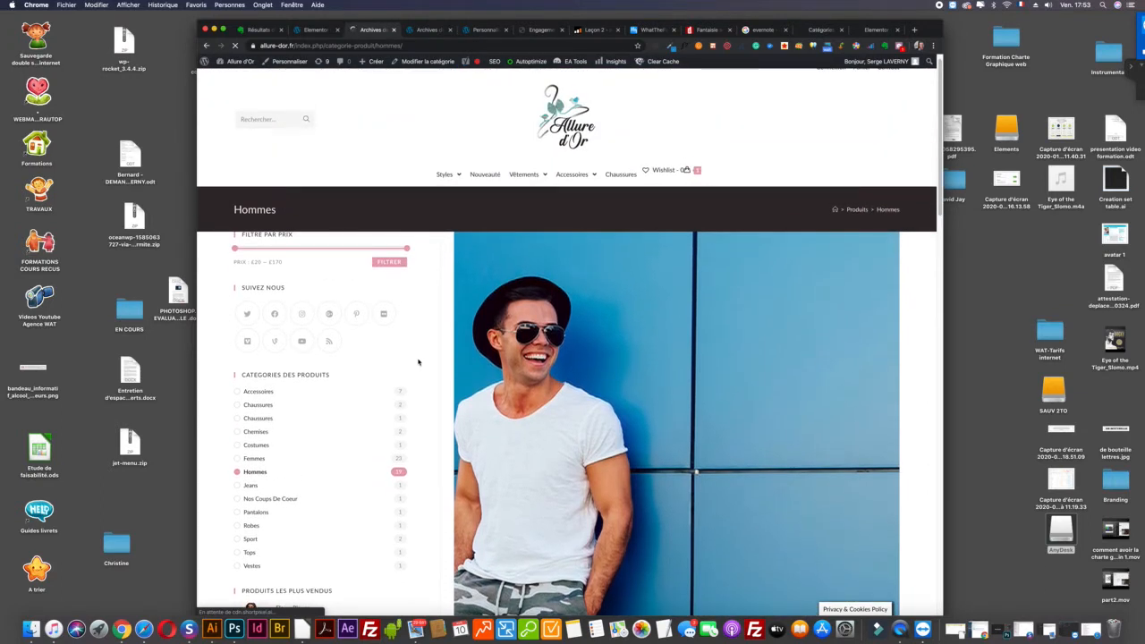
scroll(418, 361, up, 1)
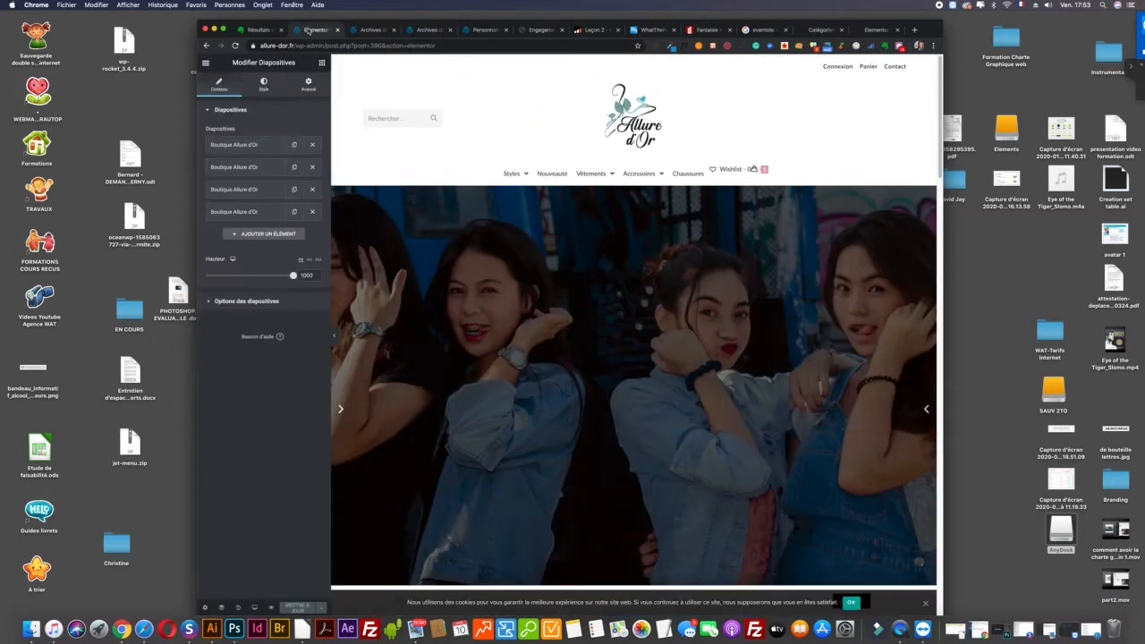
Step: Check the slider in the home page editor and review the Hommes page's price filter, categories and best-selling products
click(312, 29)
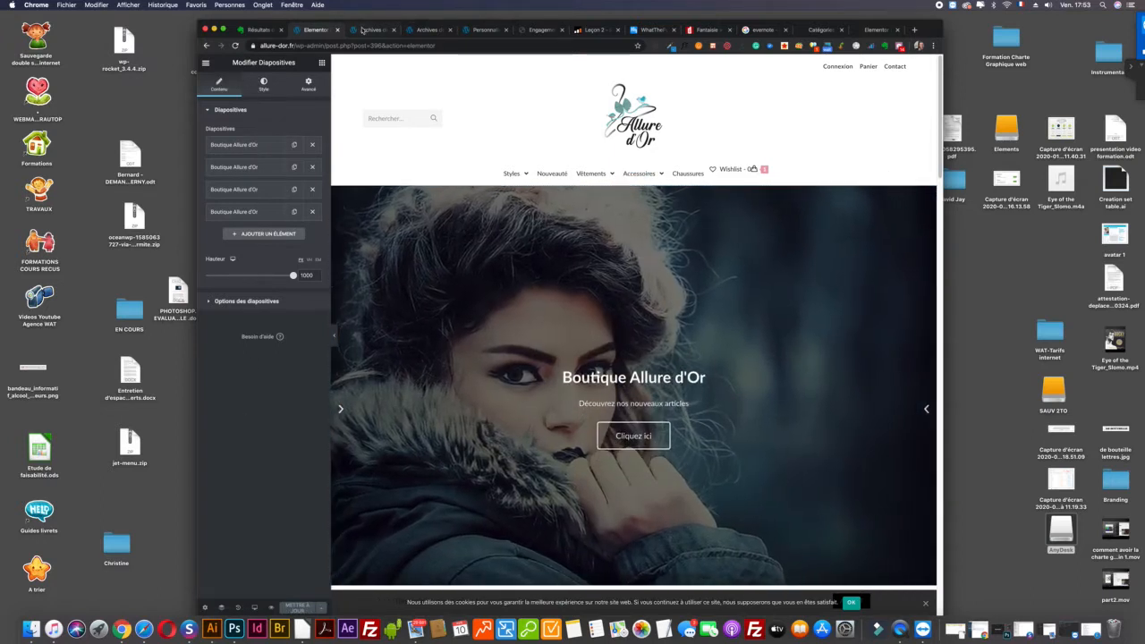
key(ctrl+Tab)
scroll(331, 414, down, 5)
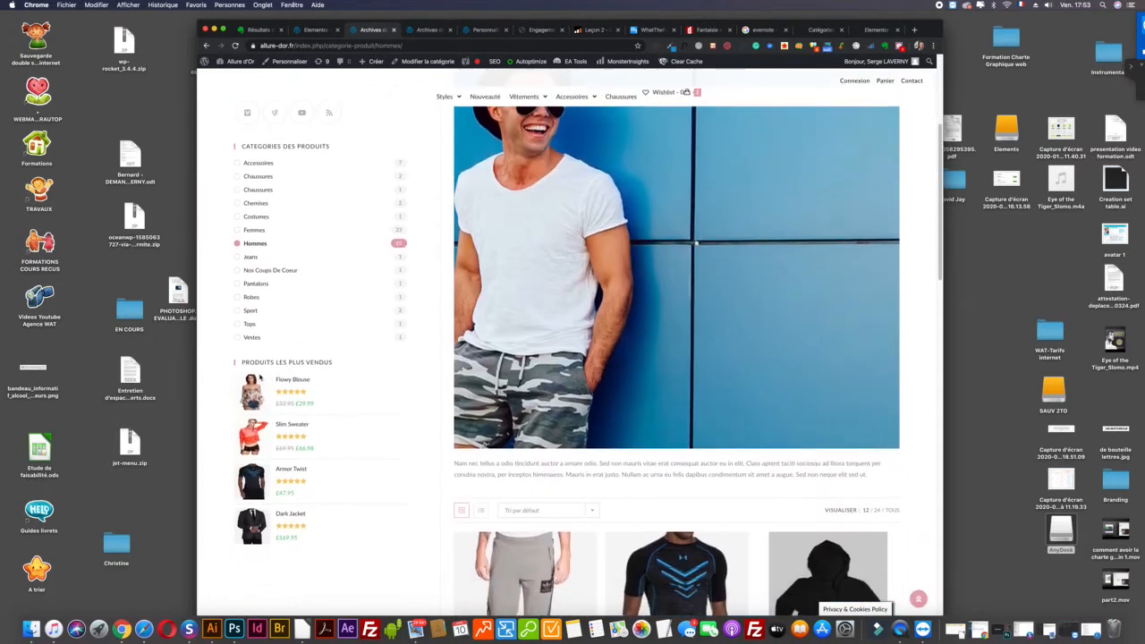
scroll(263, 391, up, 2)
scroll(277, 295, up, 3)
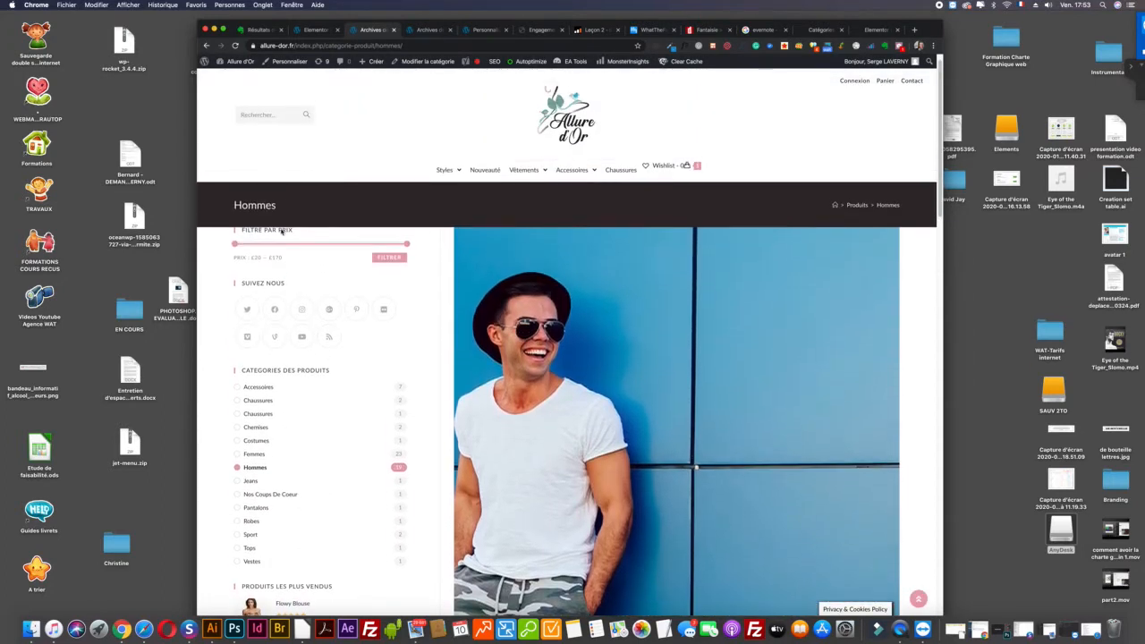
scroll(296, 400, down, 3)
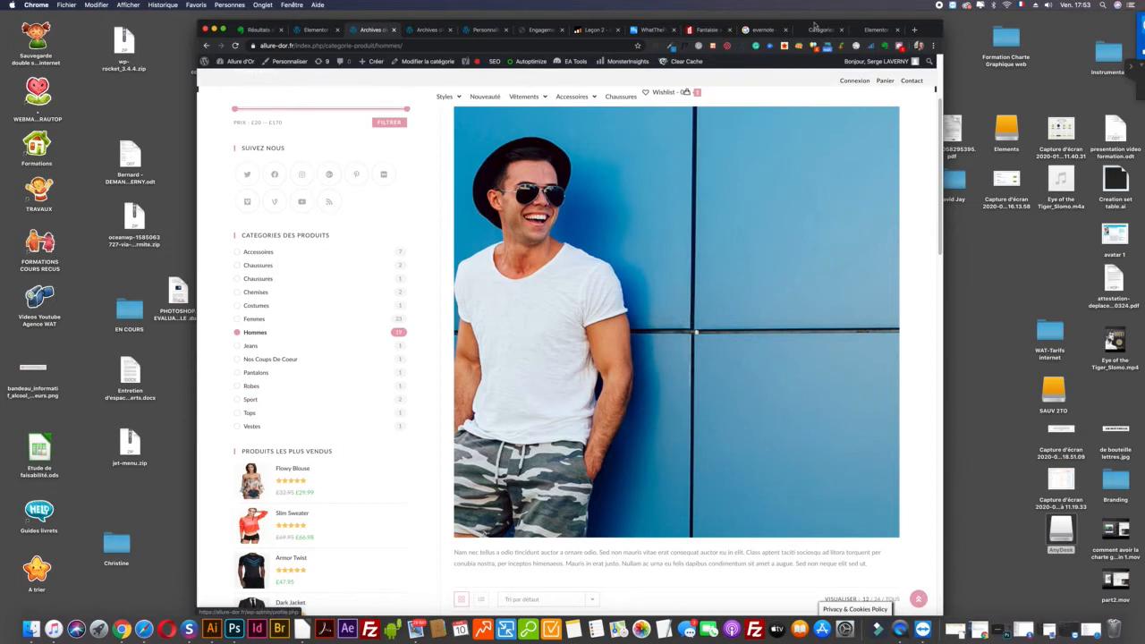
Step: Examine the Lam Collection's product category list and its Elementor category page, and return to the Hommes page
click(819, 30)
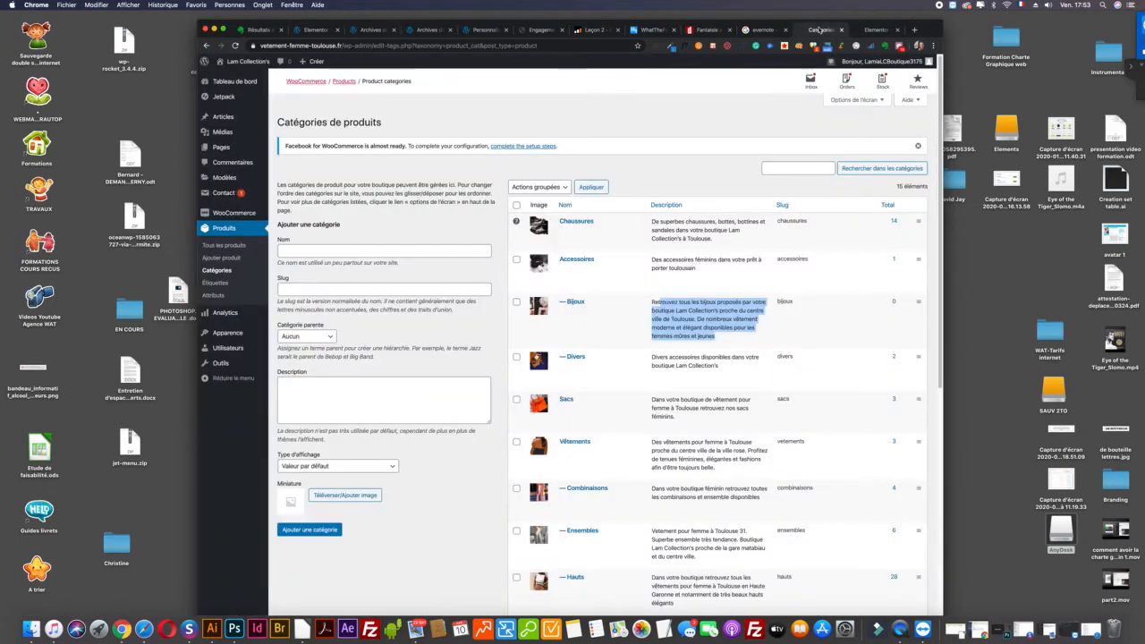
click(858, 29)
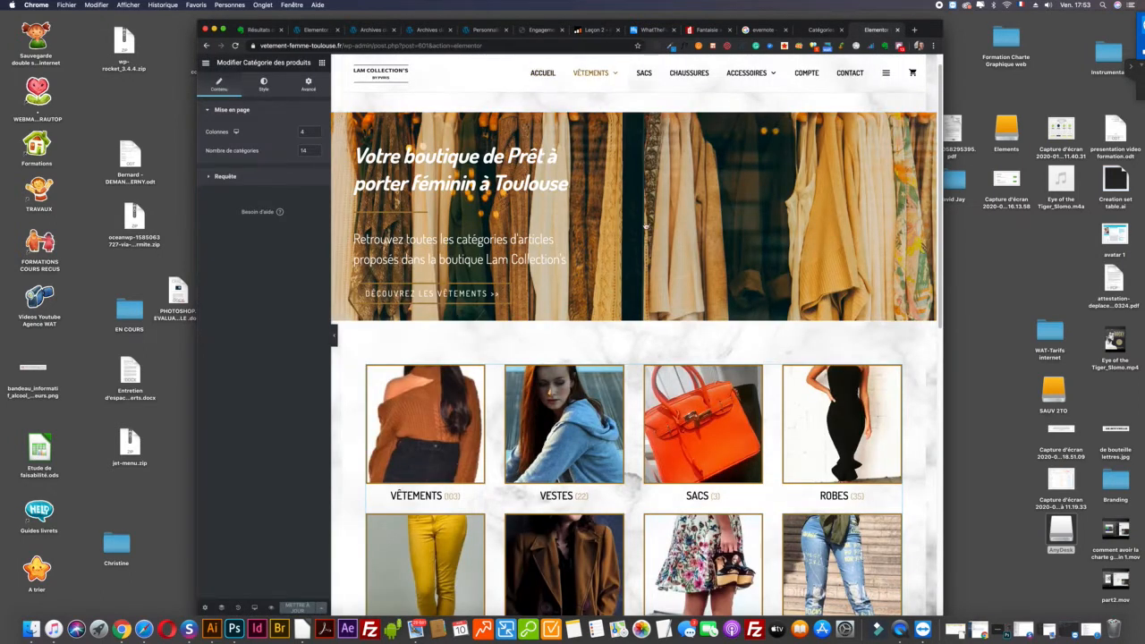
mouse_move(592, 73)
scroll(529, 439, down, 5)
scroll(529, 439, up, 5)
scroll(529, 439, up, 1)
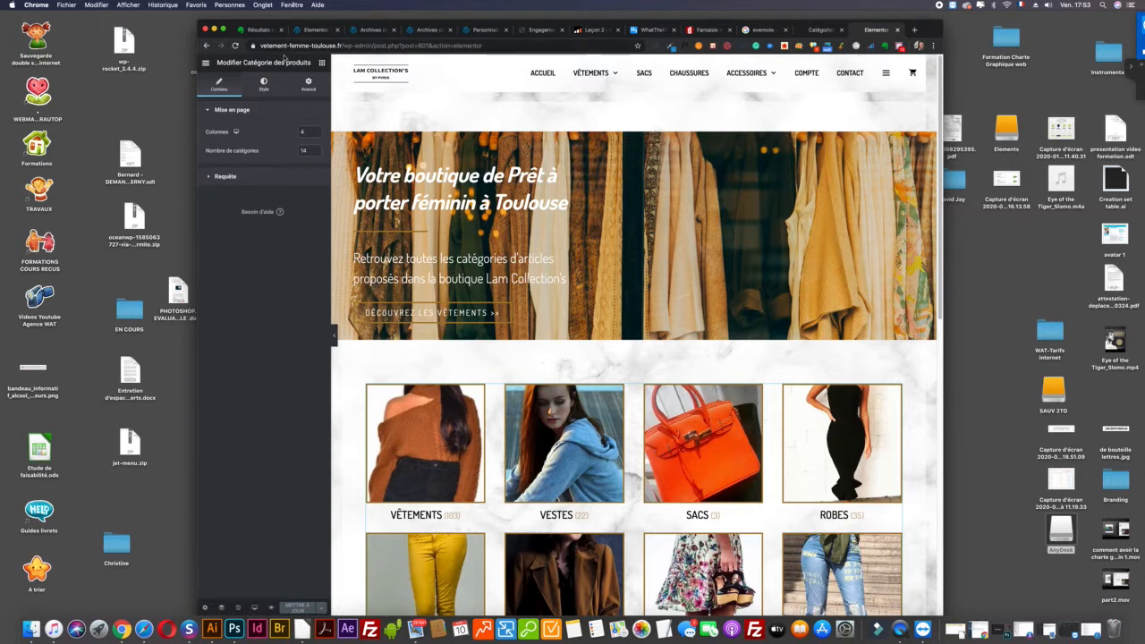
click(338, 46)
click(341, 46)
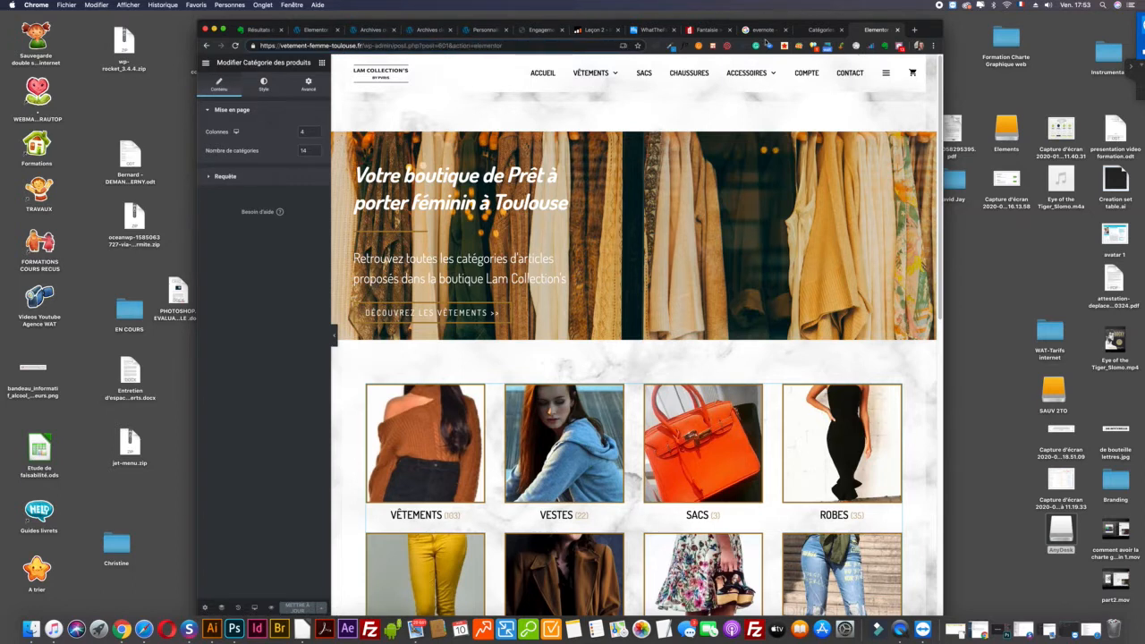
click(371, 29)
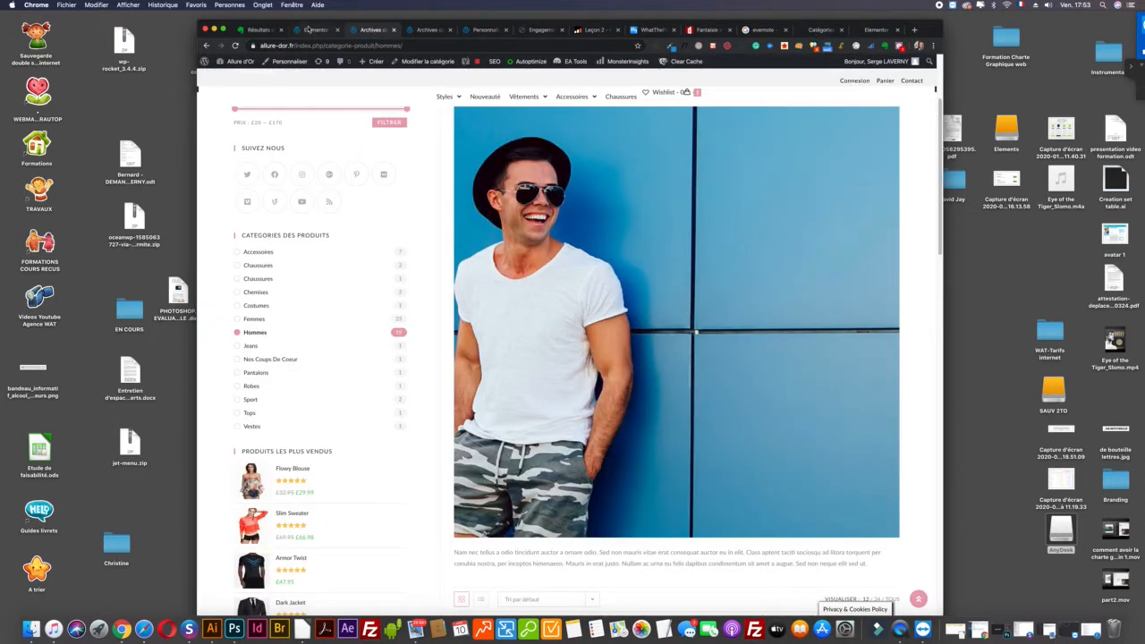
Step: Compare the slider and "Livraison offerte" banner in the home page editor with the live Hommes category page
click(308, 29)
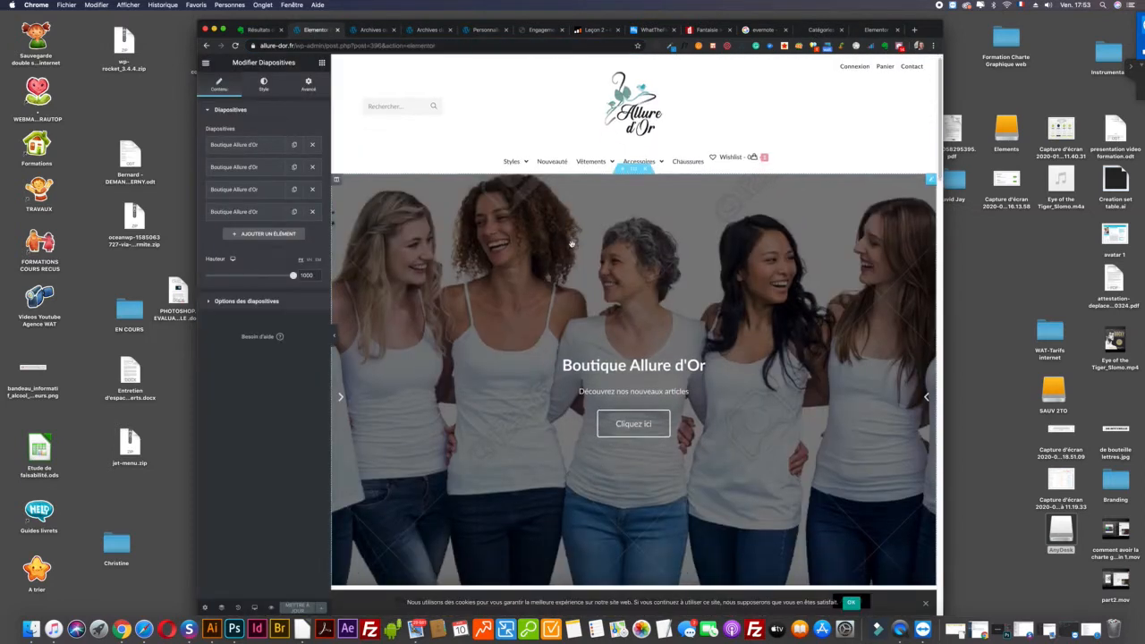
scroll(571, 244, down, 3)
scroll(571, 243, up, 3)
scroll(571, 244, down, 3)
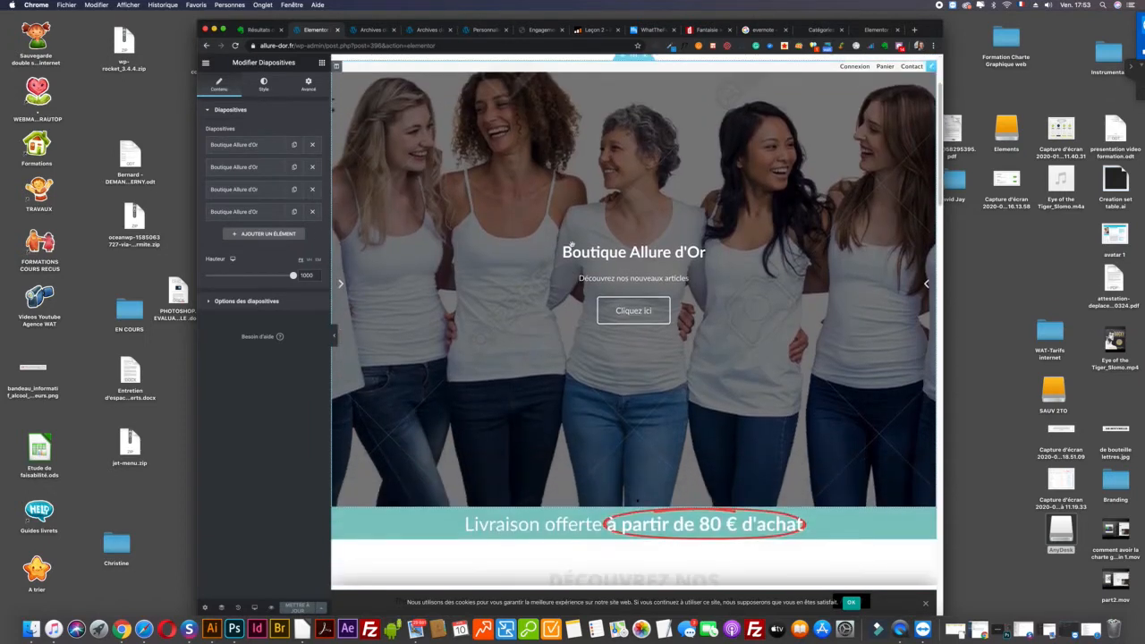
scroll(571, 244, down, 2)
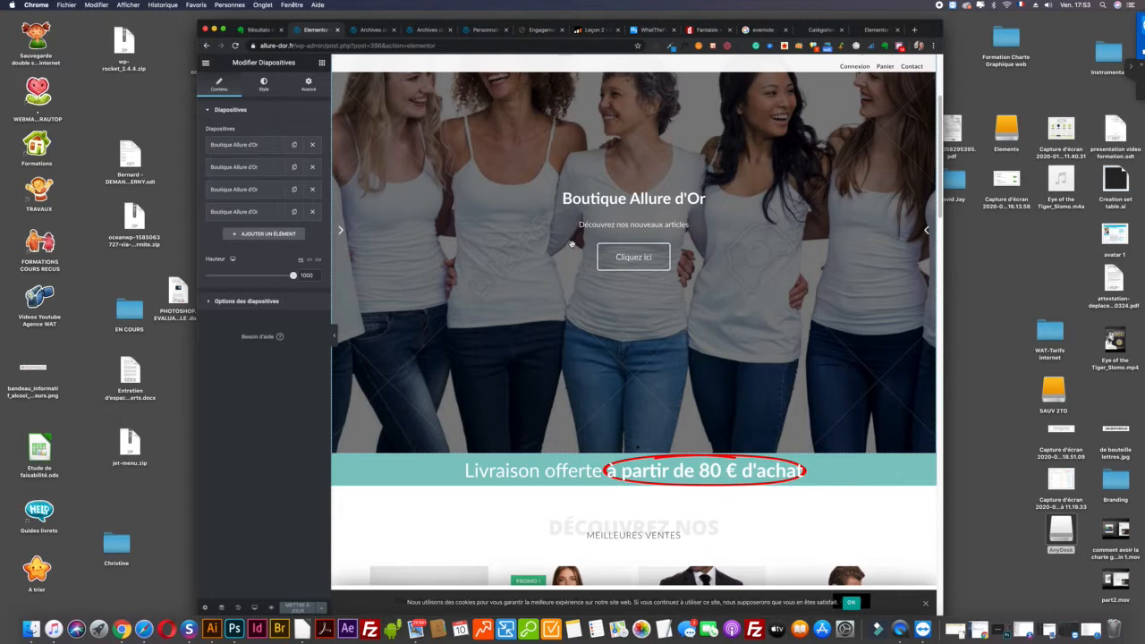
click(371, 29)
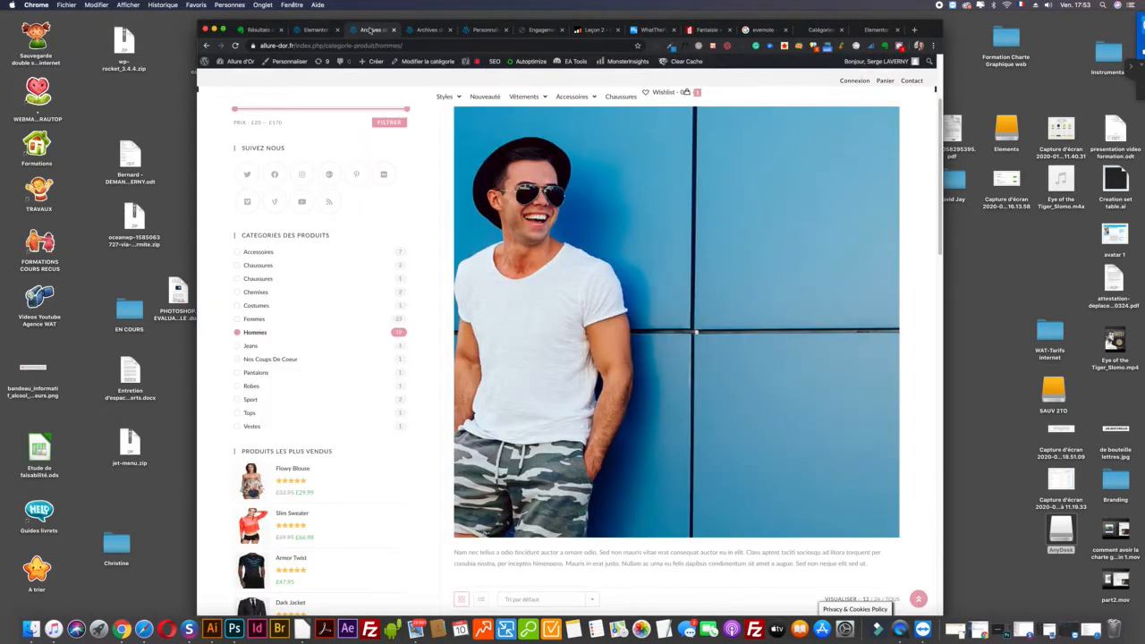
click(315, 31)
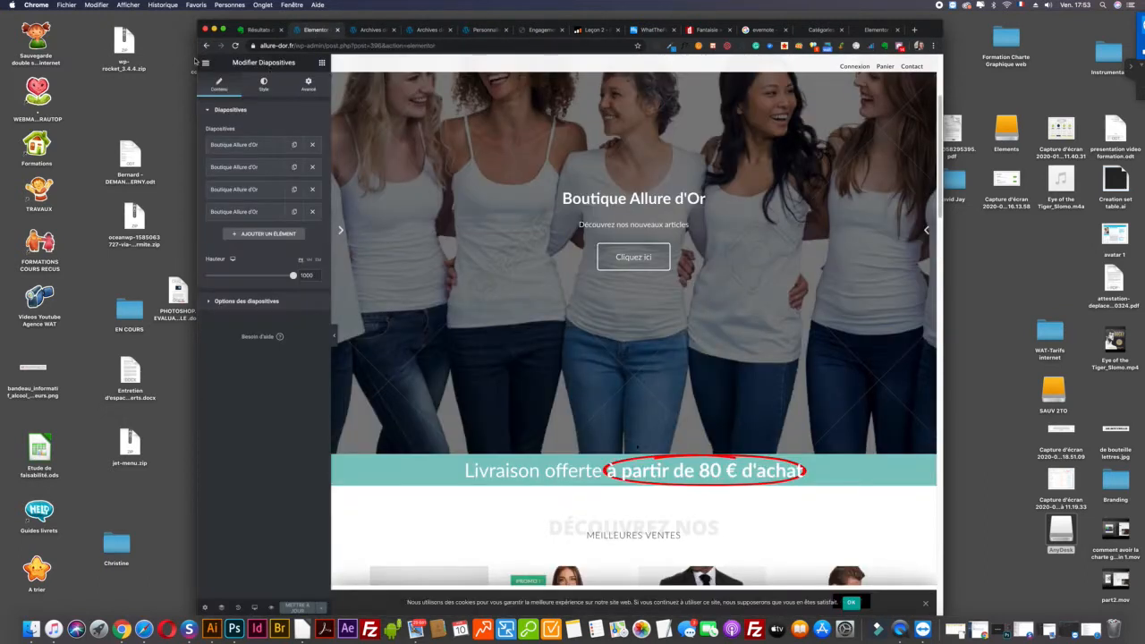
Step: Exit the home page's Elementor editor to the WordPress dashboard and open the menu management page
click(205, 63)
click(257, 315)
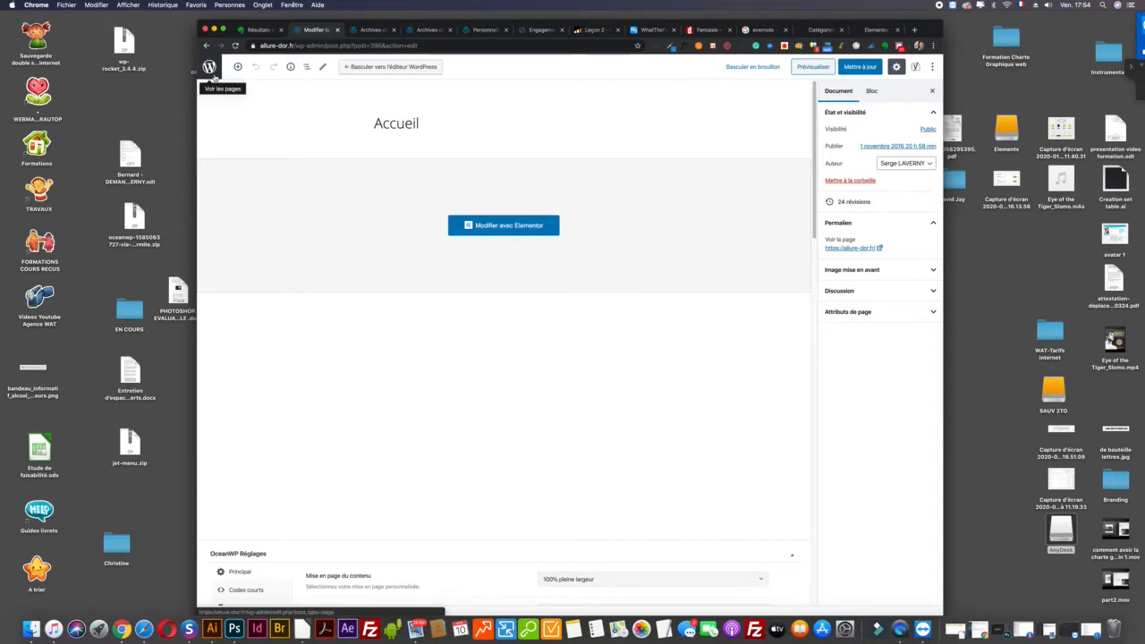
click(209, 67)
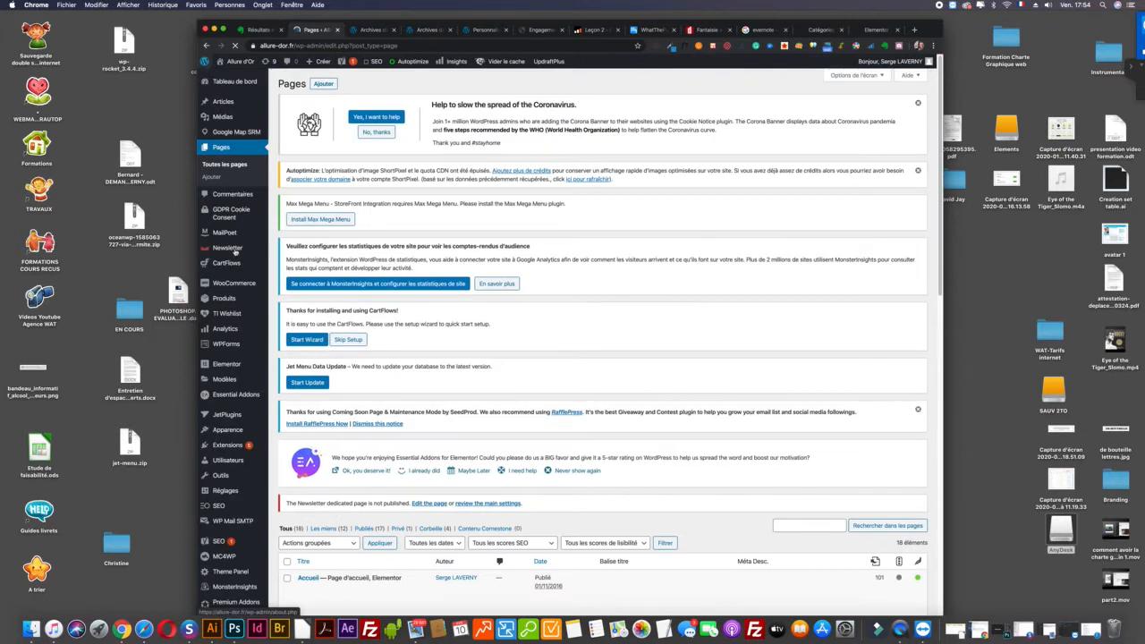
scroll(228, 411, down, 4)
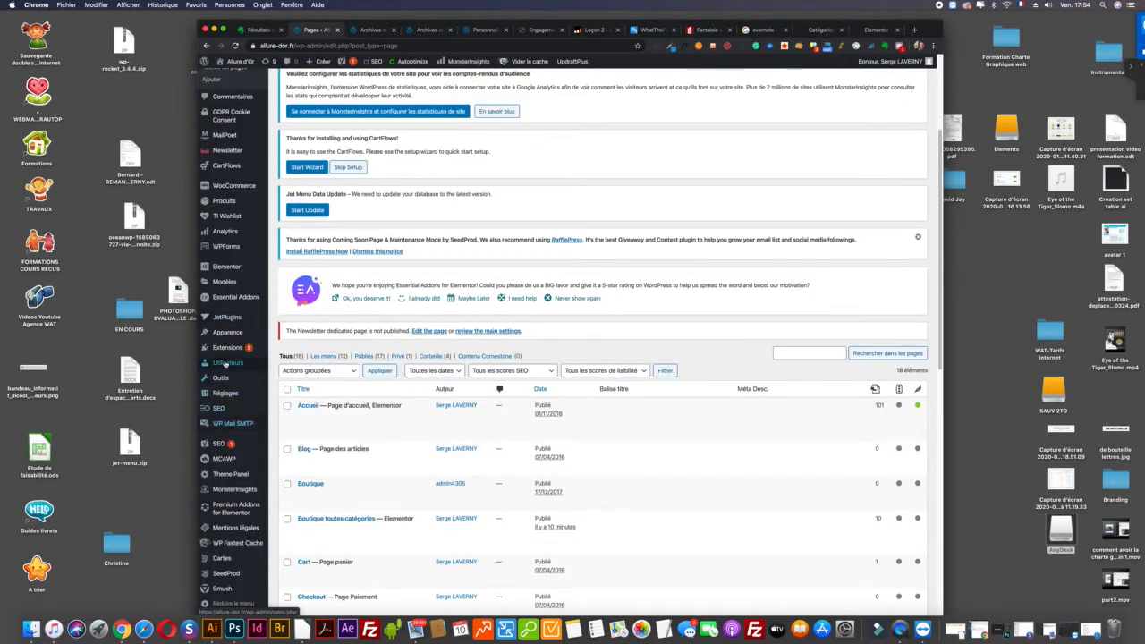
mouse_move(227, 336)
click(288, 371)
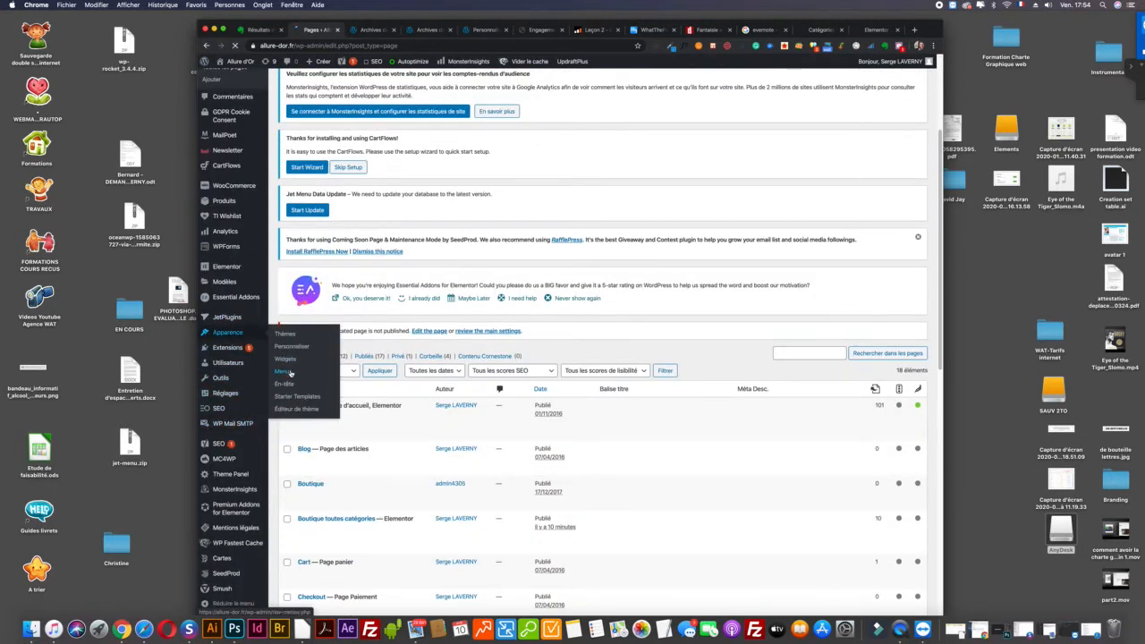
scroll(483, 386, down, 5)
mouse_move(443, 347)
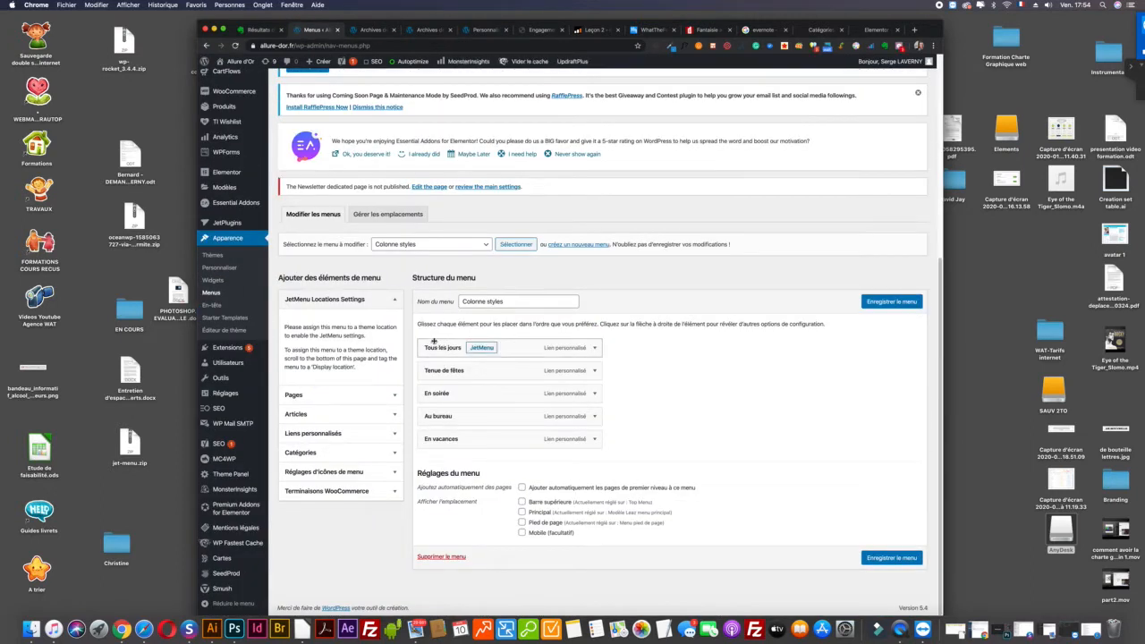
Step: Load the "Modèle Leaz menu principal (Principal)" menu for editing and review its structure
click(399, 246)
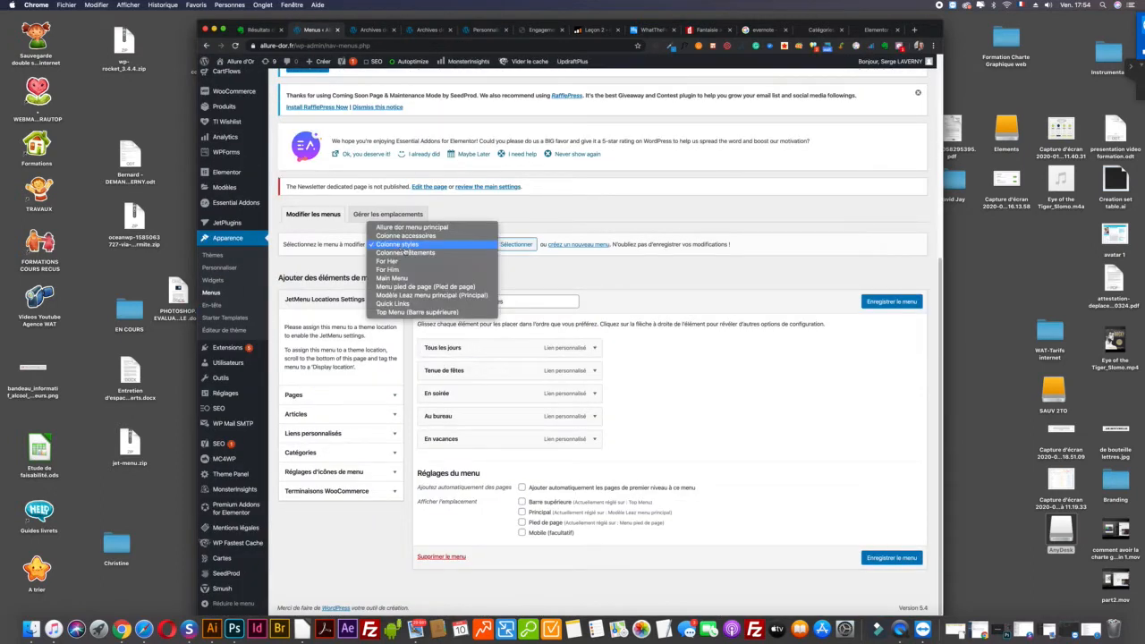
click(410, 295)
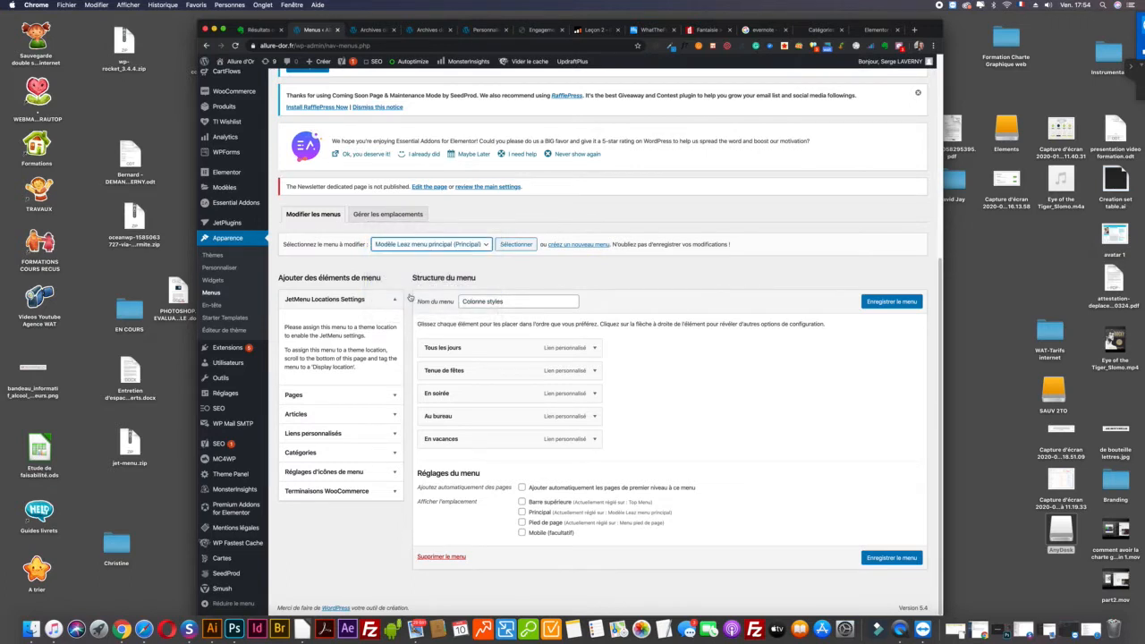
click(515, 247)
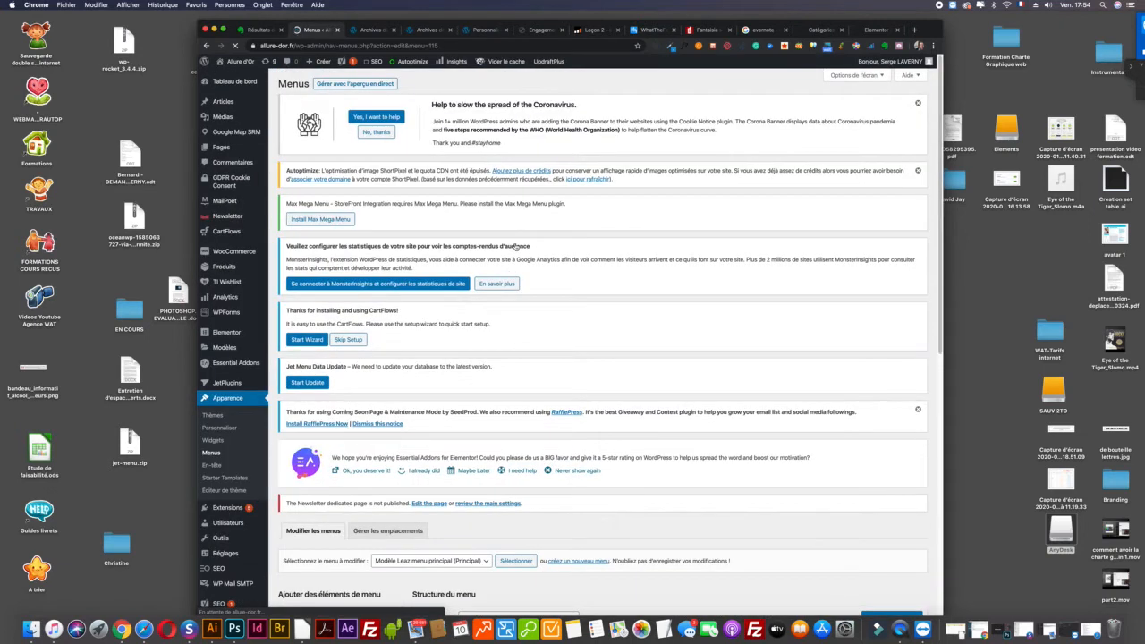
scroll(580, 369, down, 5)
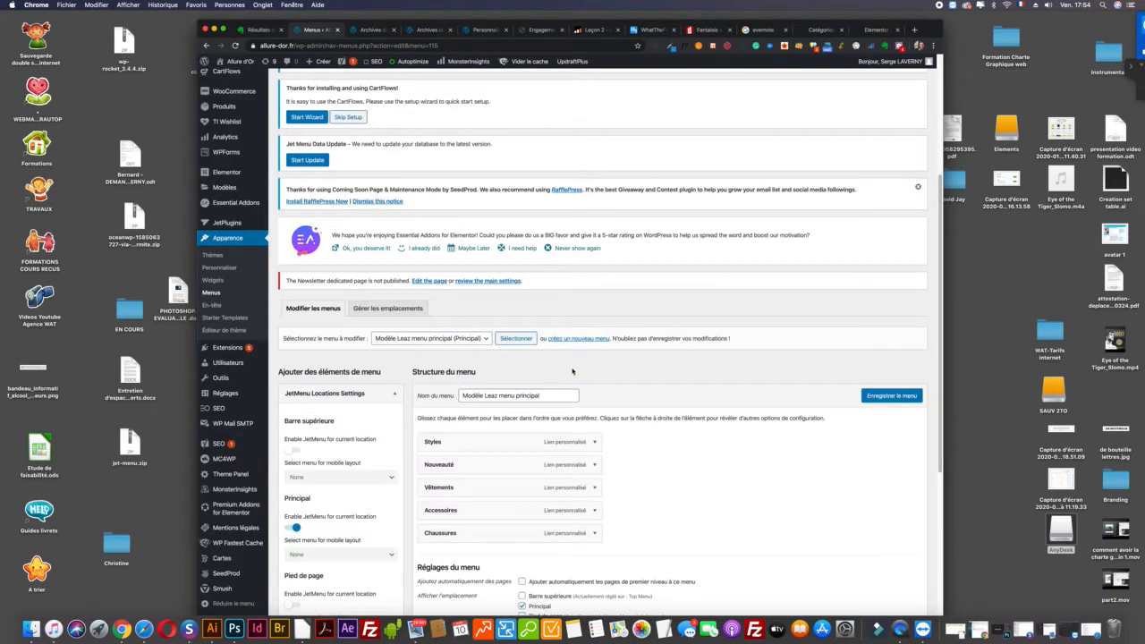
scroll(572, 371, down, 1)
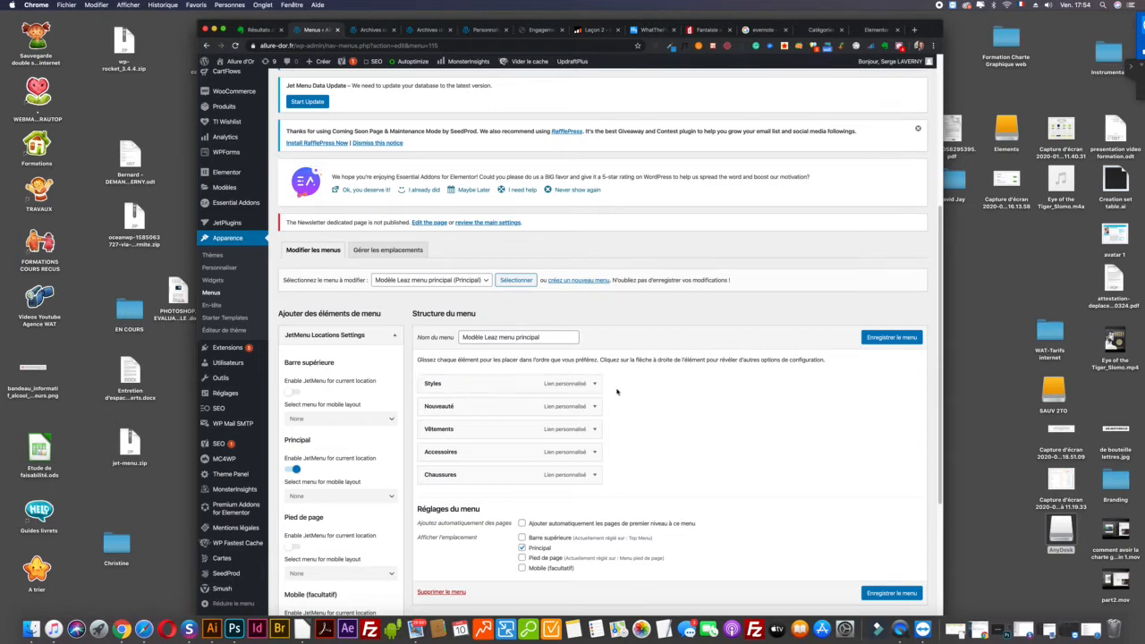
Step: Open the Styles item's mega menu content and select Colonne styles as the Mega Menu widget's desktop menu
click(462, 383)
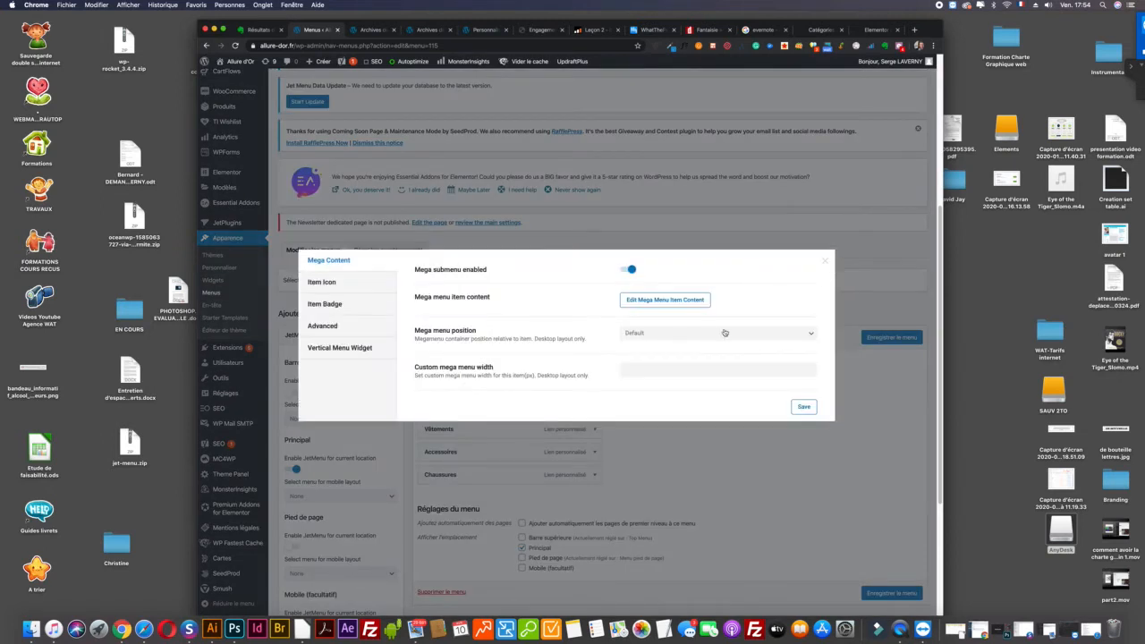
click(646, 302)
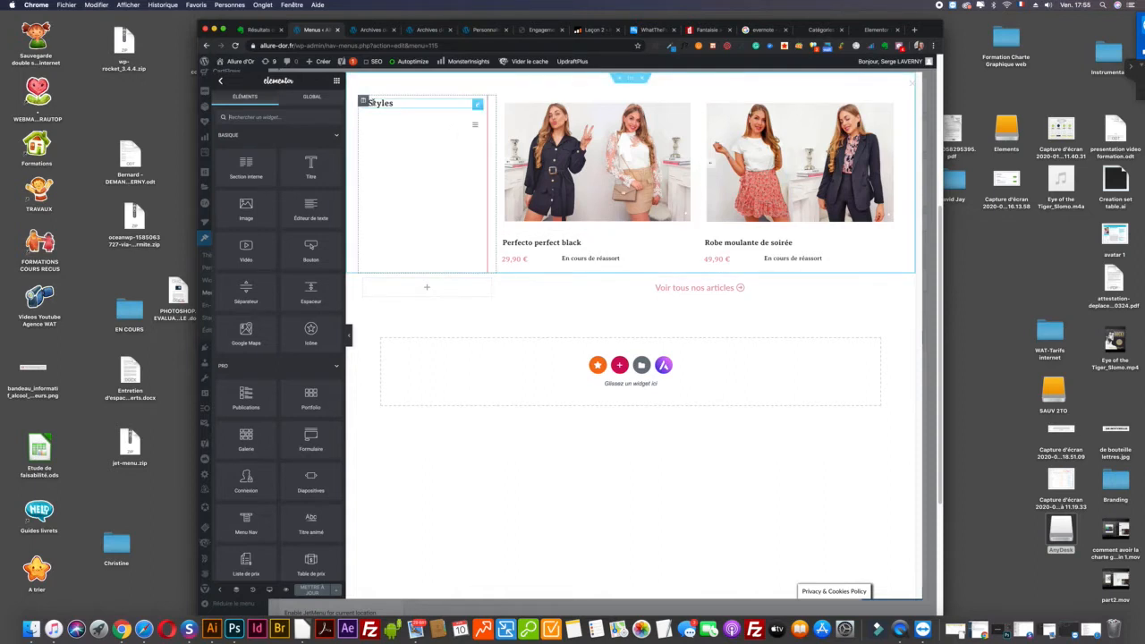
click(476, 124)
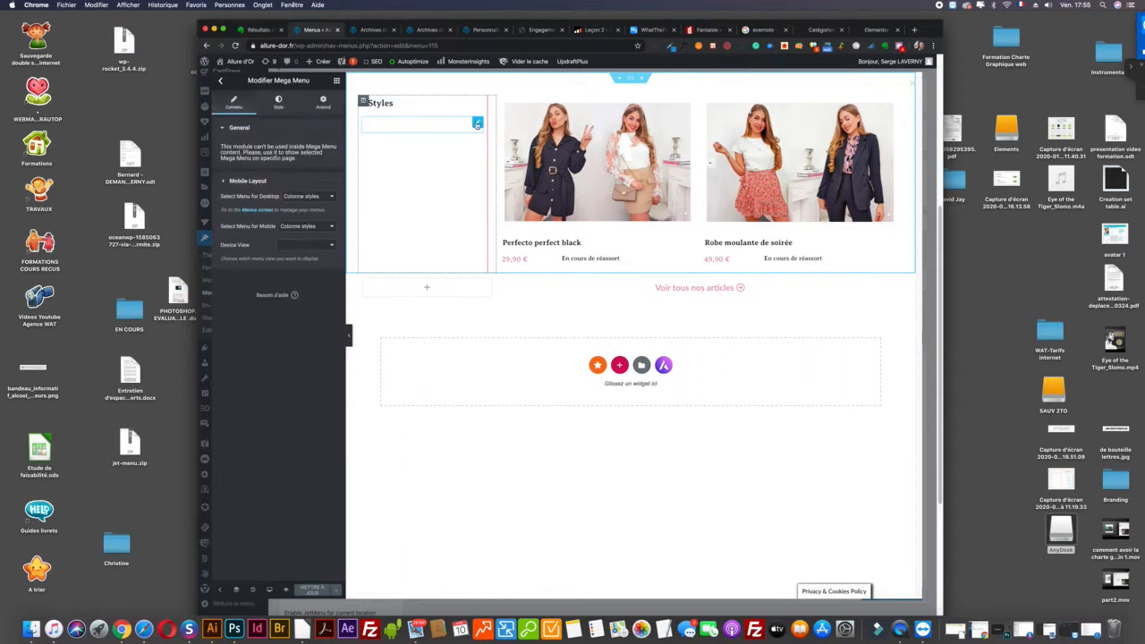
click(307, 198)
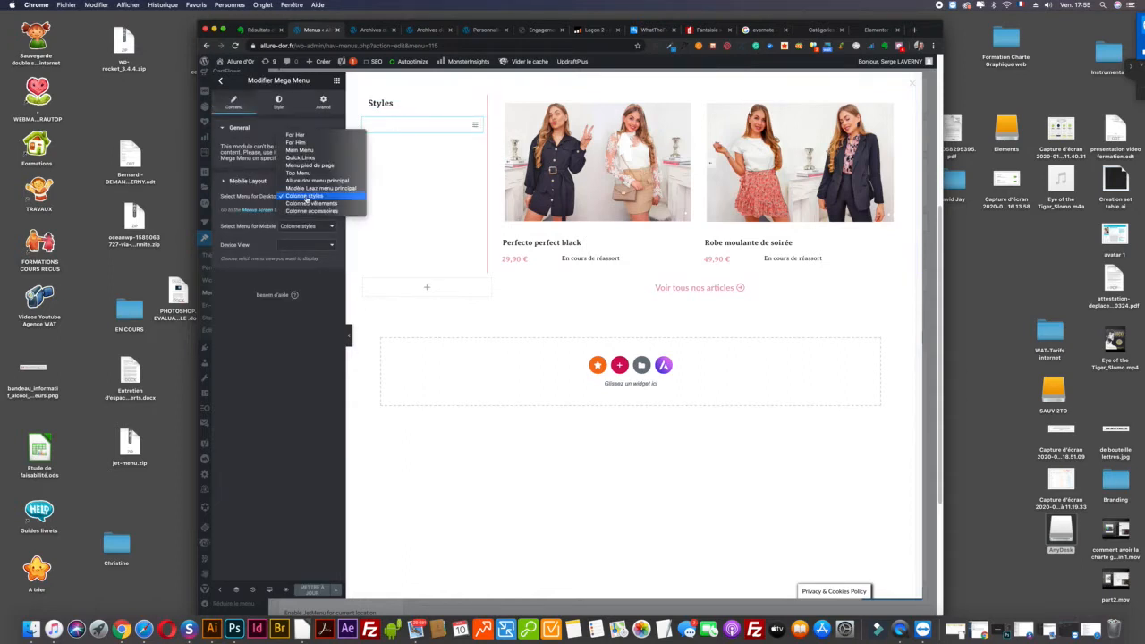
click(307, 196)
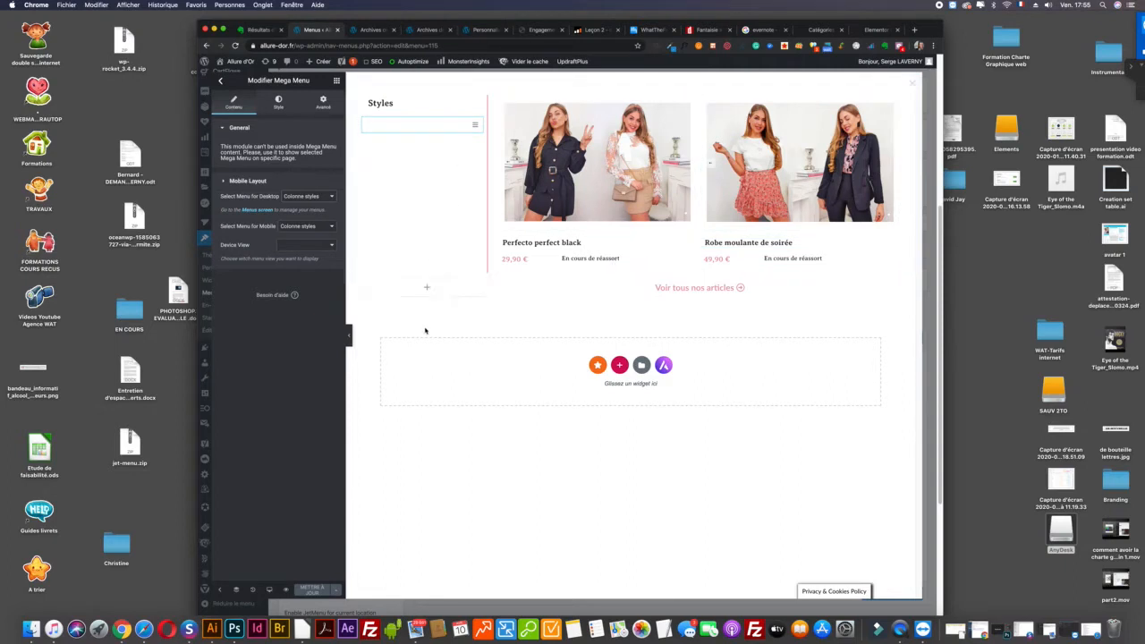
Step: Check the link settings of the "Voir tous nos articles" button in the Styles mega menu, and save the item's settings
click(725, 290)
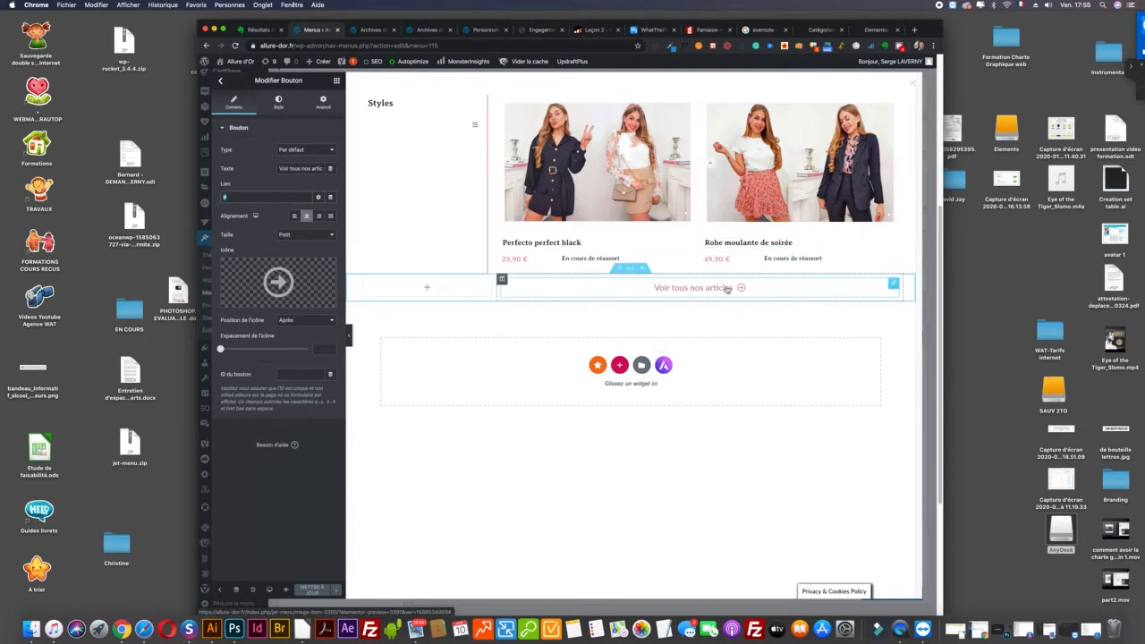
click(912, 85)
click(811, 408)
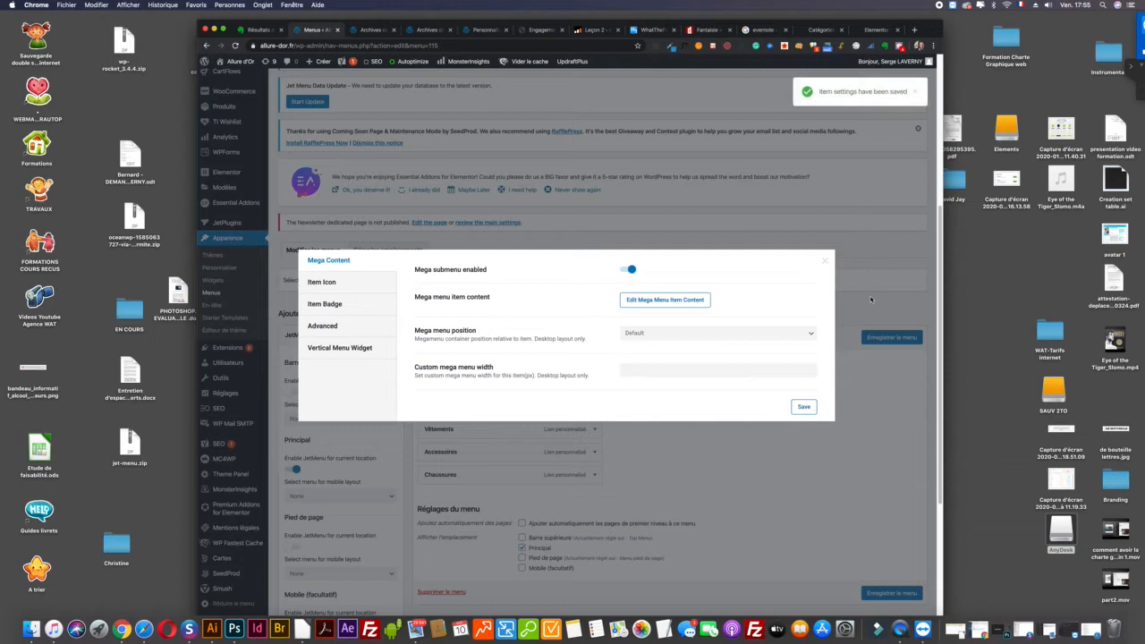
click(824, 262)
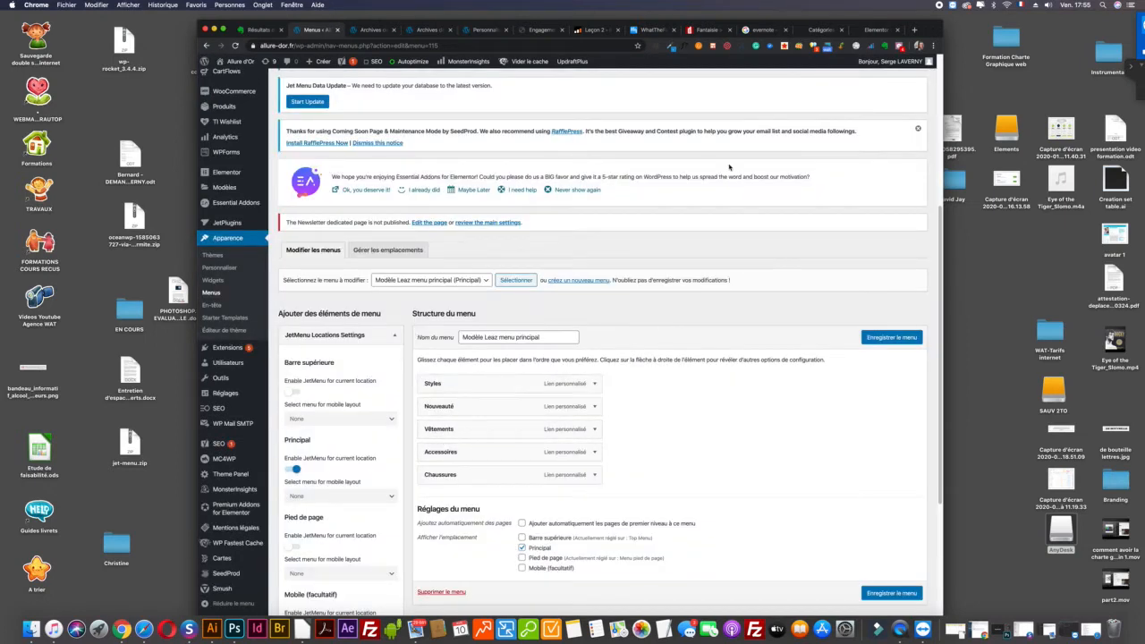
Step: Preview the Vêtements mega menu on the live Hommes page and open that item's mega menu content for editing
click(371, 30)
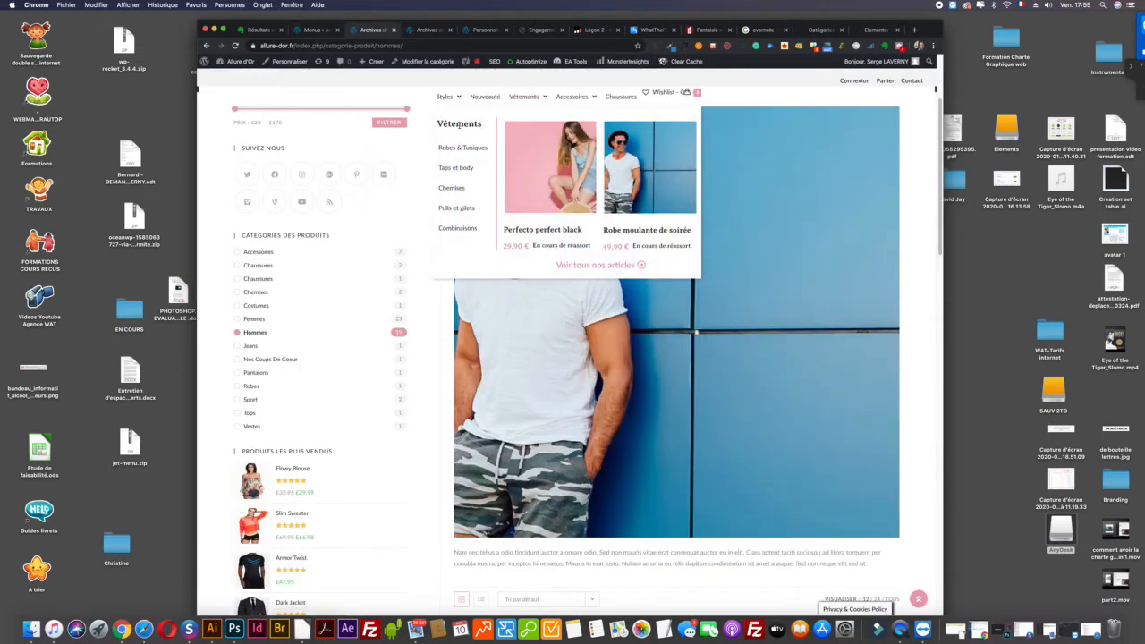
click(314, 30)
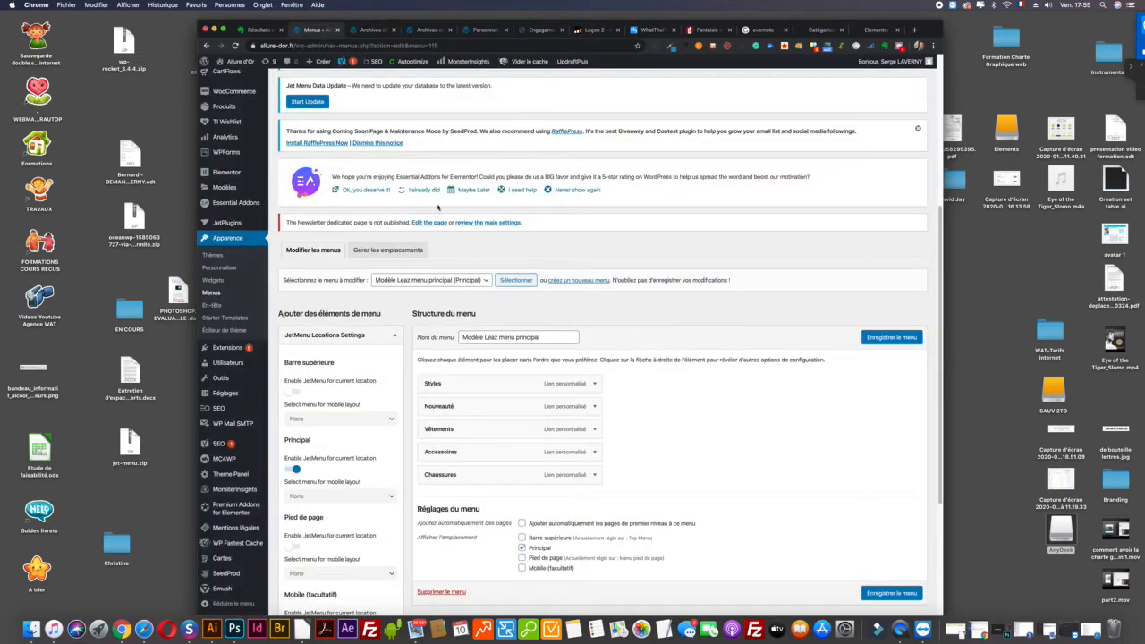
mouse_move(481, 434)
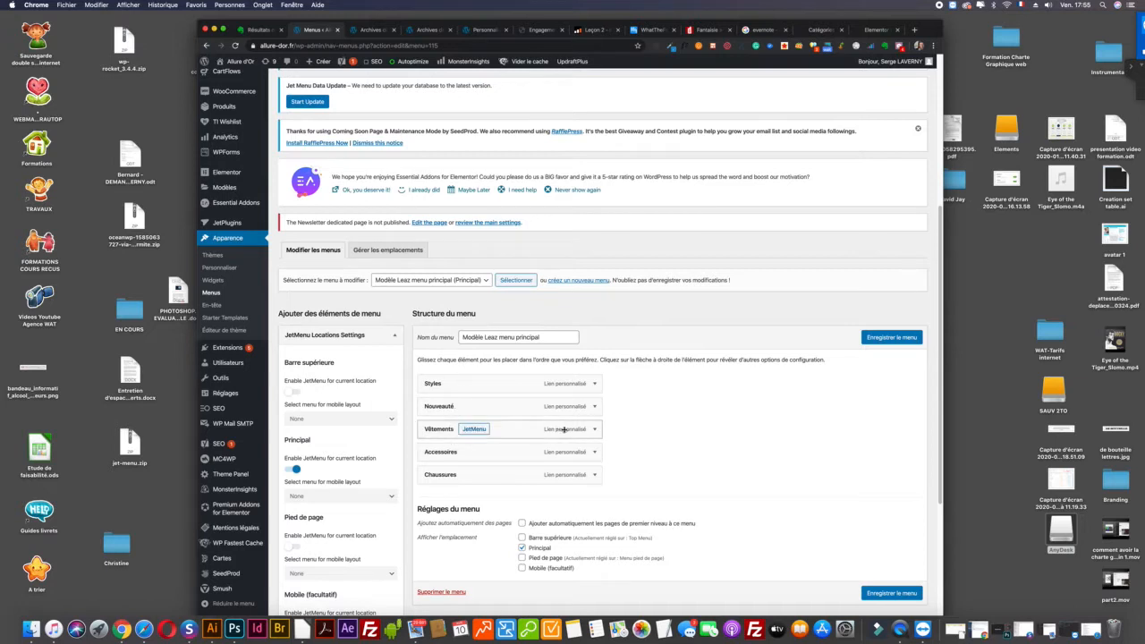
click(474, 429)
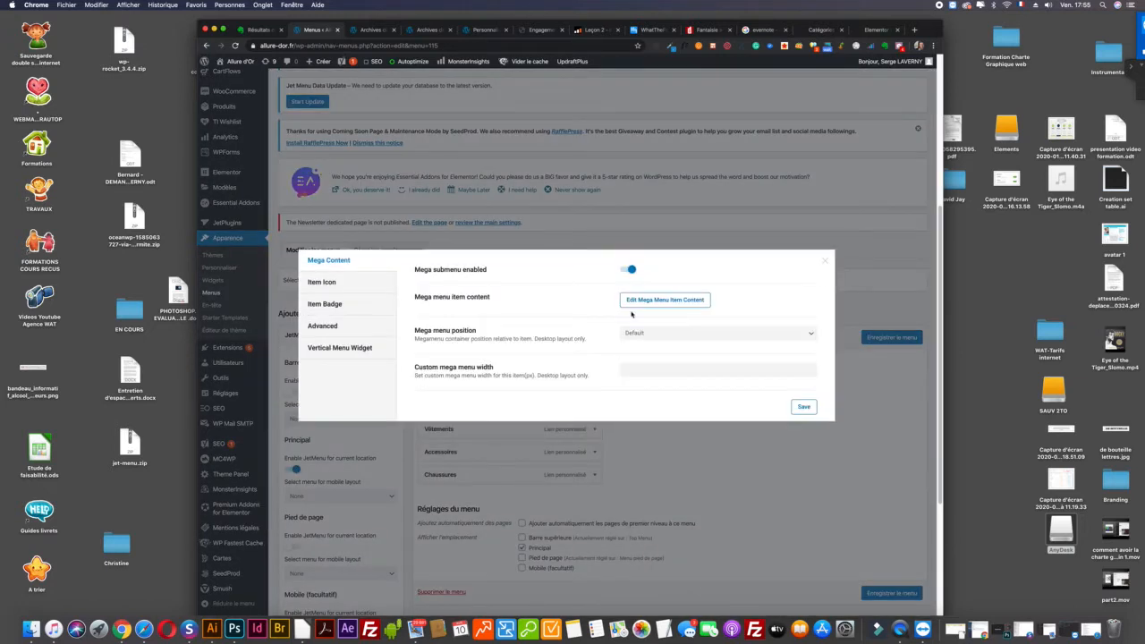
click(661, 300)
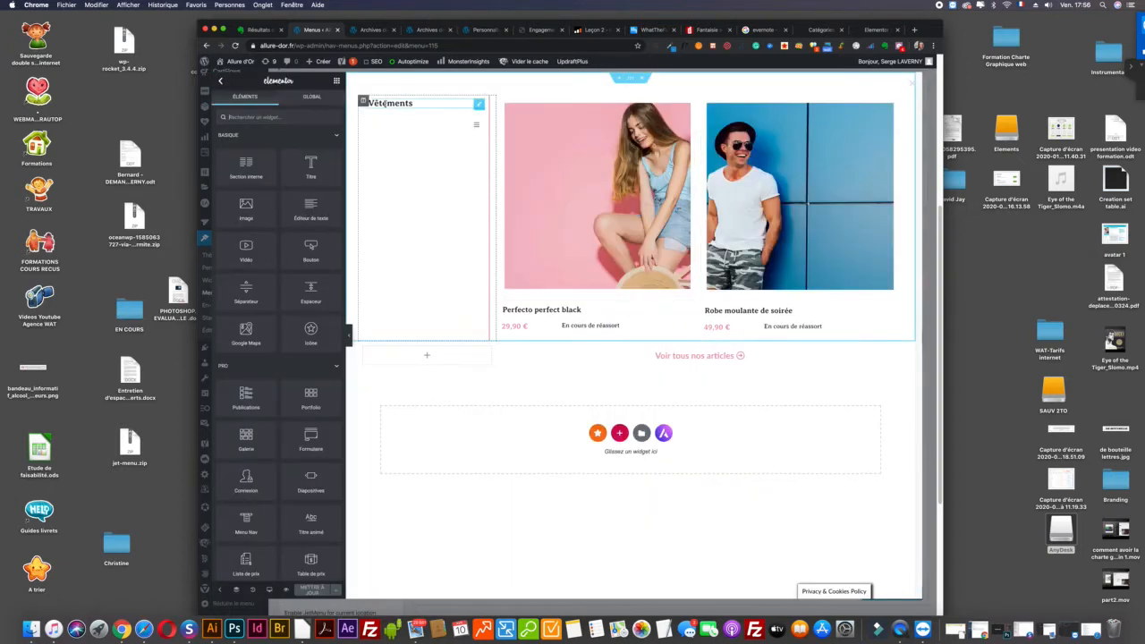
Step: Select Colonnes vêtements as the desktop menu of the Mega Menu widget under the Vêtements heading
click(477, 123)
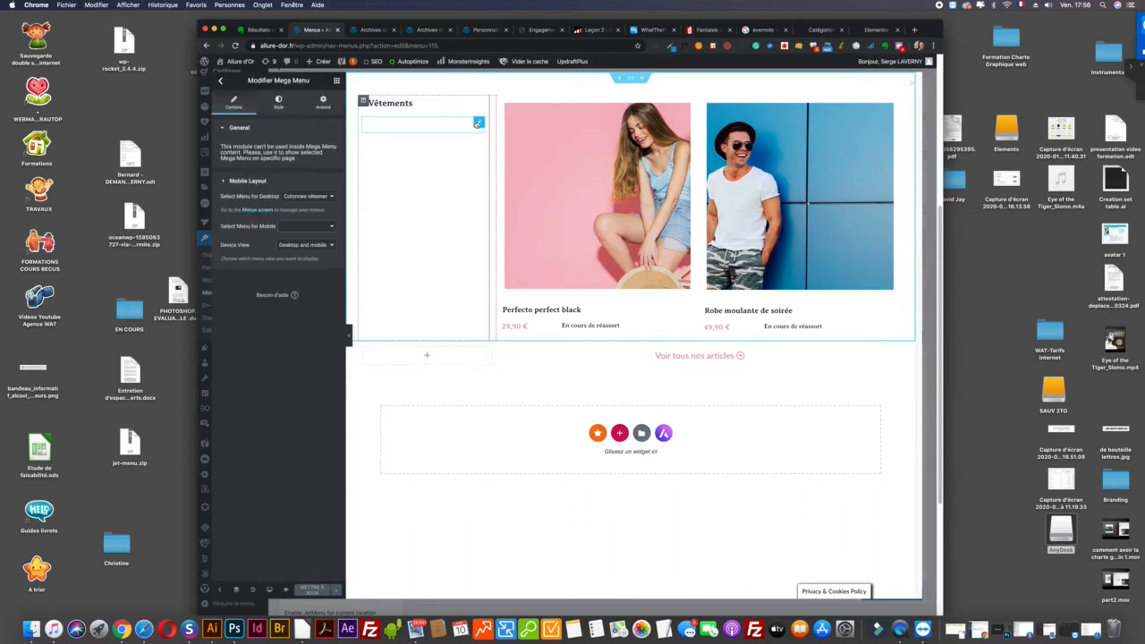
click(296, 198)
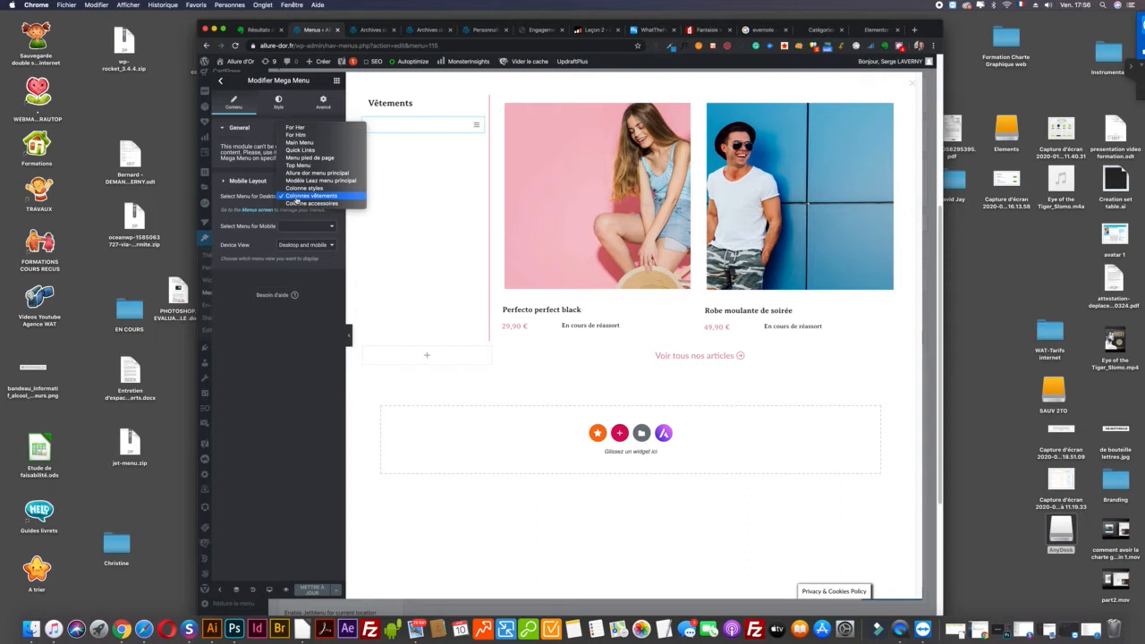
click(298, 195)
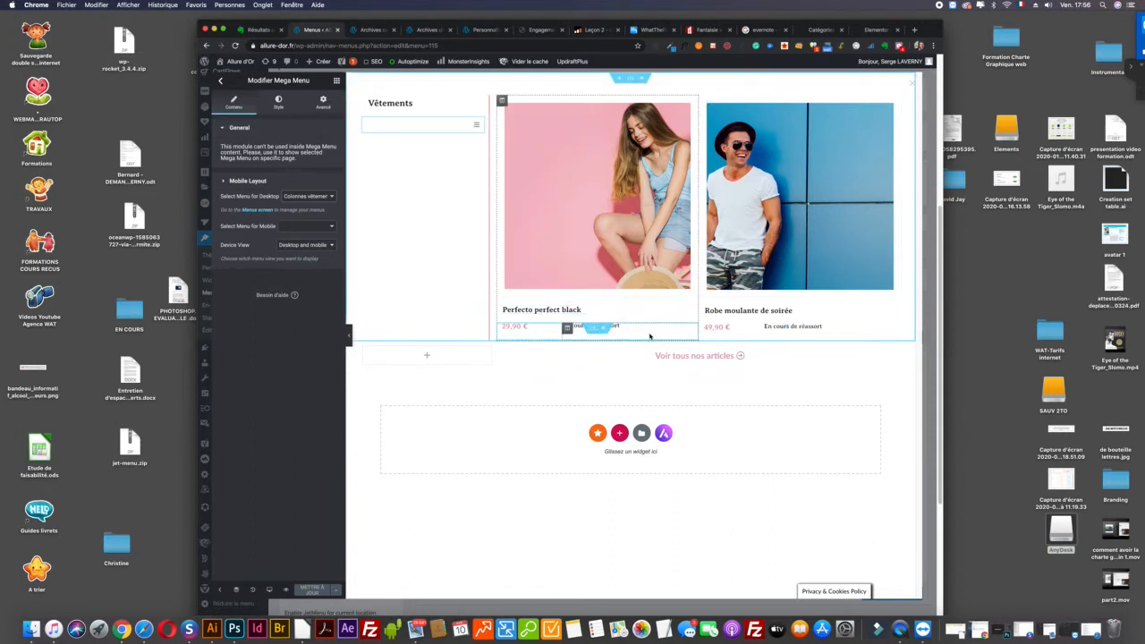
Step: Check the "Voir tous nos articles" button's link settings in the Vêtements mega menu, and save the item's settings
click(748, 358)
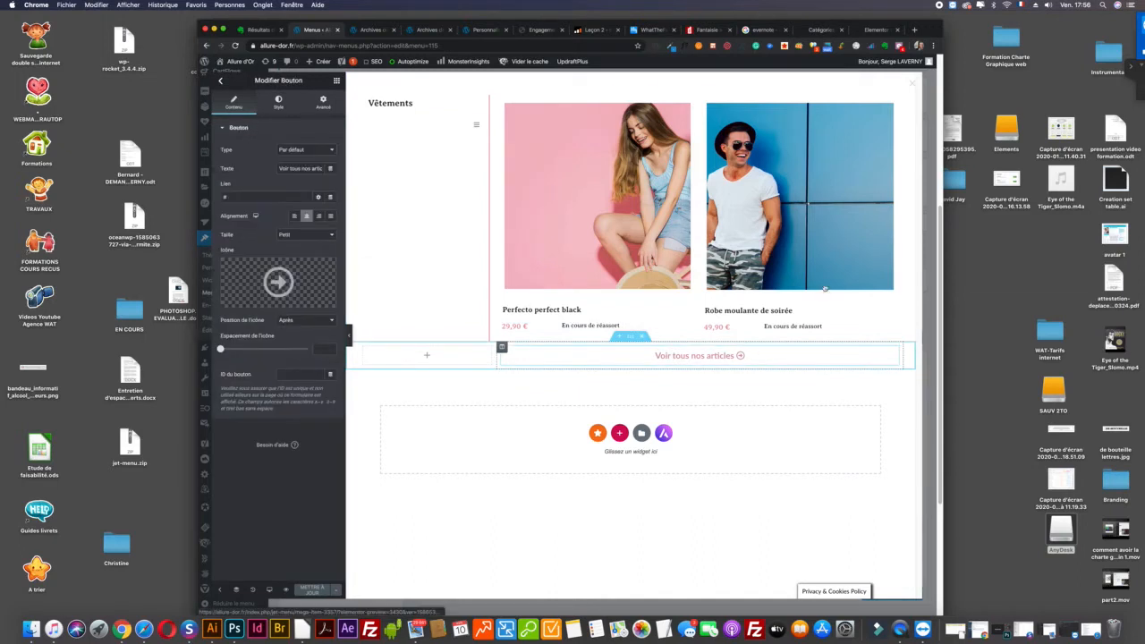
click(912, 84)
click(802, 407)
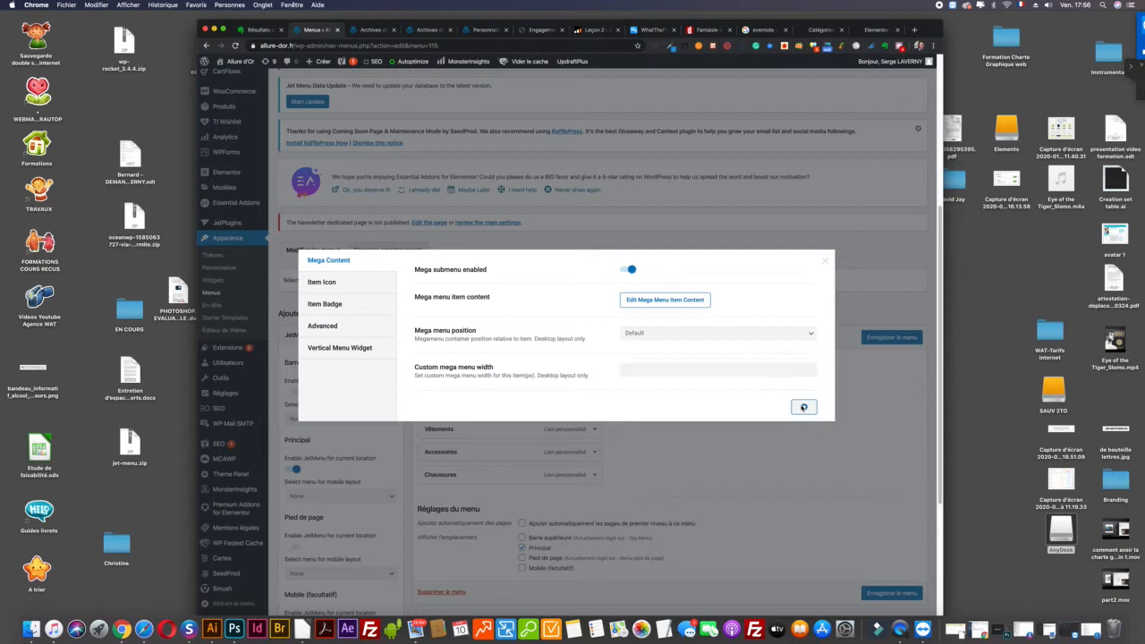
click(823, 261)
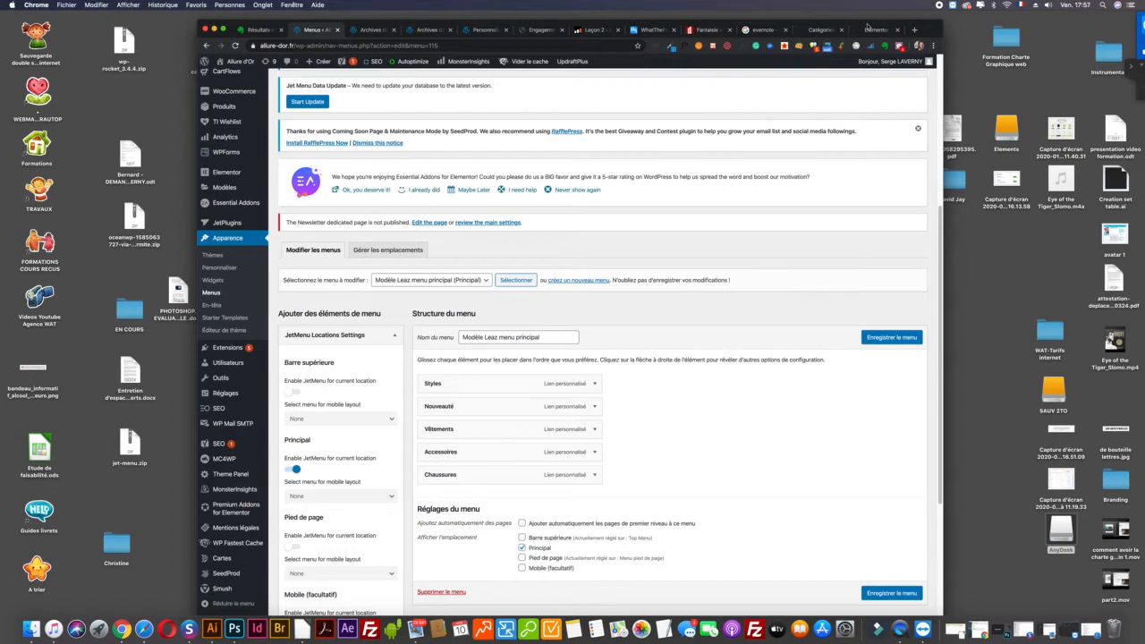
Step: Examine the product categories, their images and descriptions in the Lam Collection's store administration
click(816, 30)
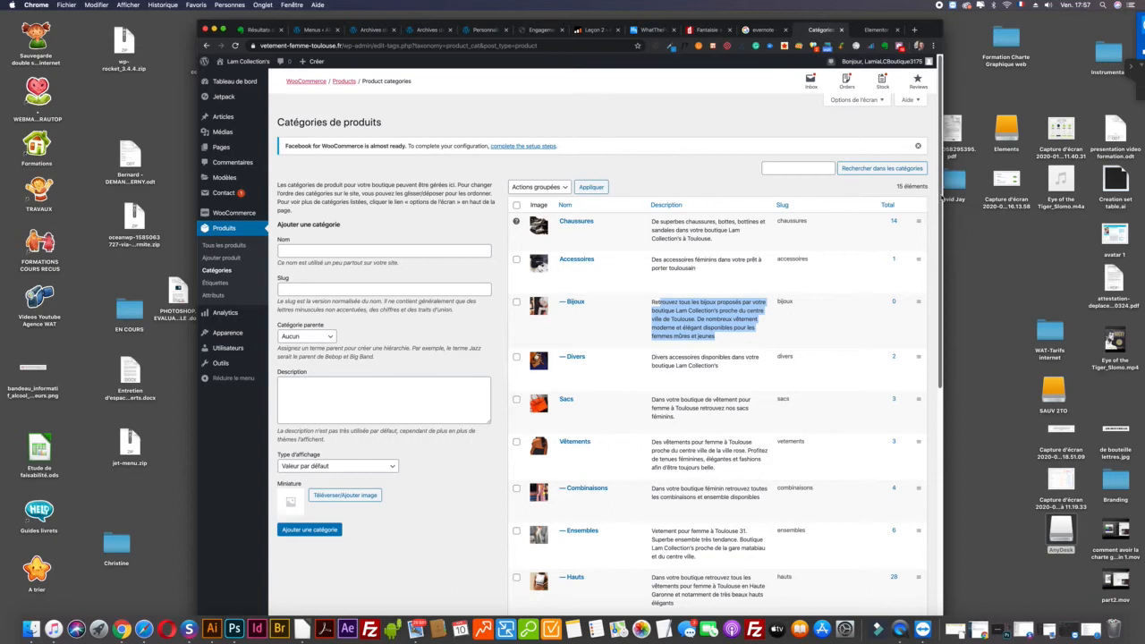
scroll(941, 265, down, 3)
scroll(939, 265, down, 4)
scroll(804, 223, up, 8)
click(659, 180)
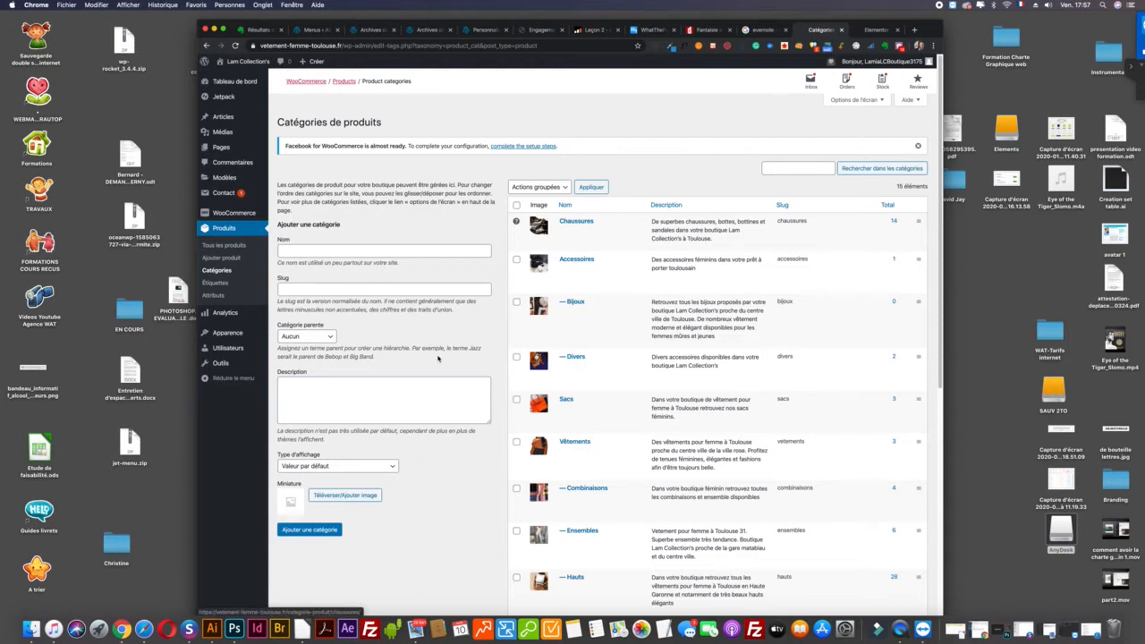
scroll(618, 379, down, 1)
scroll(618, 380, up, 1)
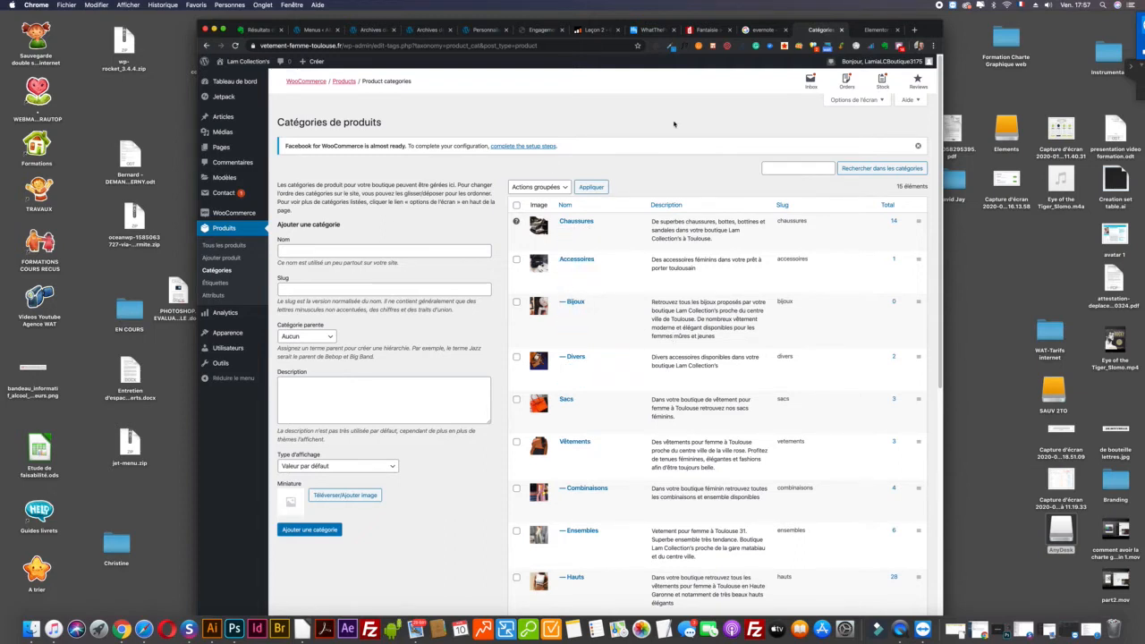
scroll(674, 124, down, 3)
scroll(666, 129, up, 3)
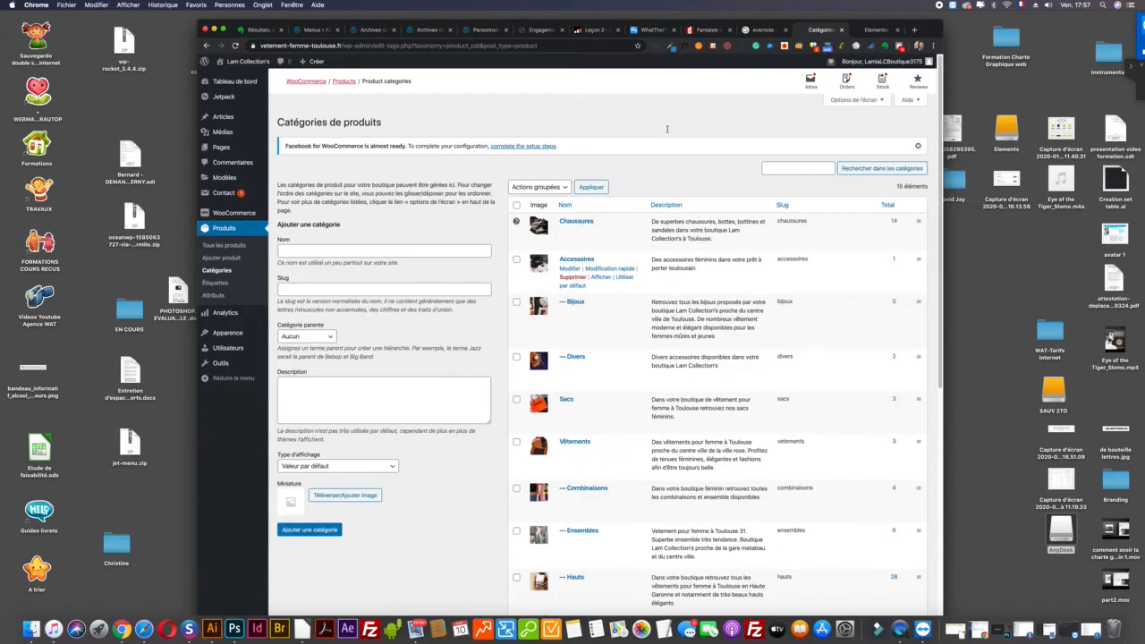
drag(936, 23, 1096, 22)
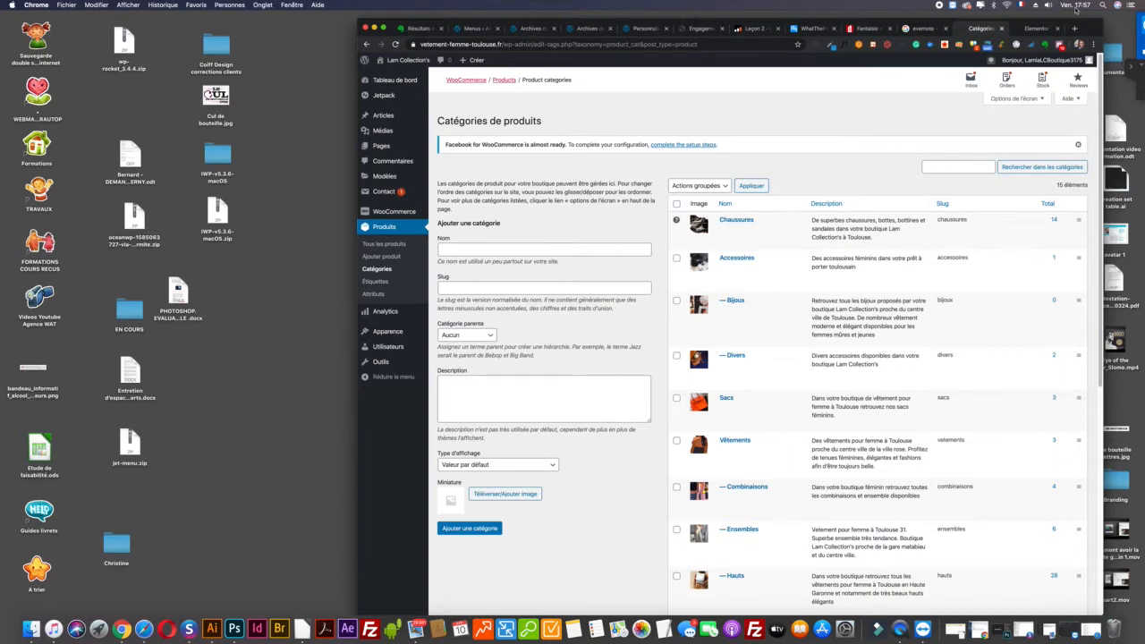
drag(1089, 28, 1032, 25)
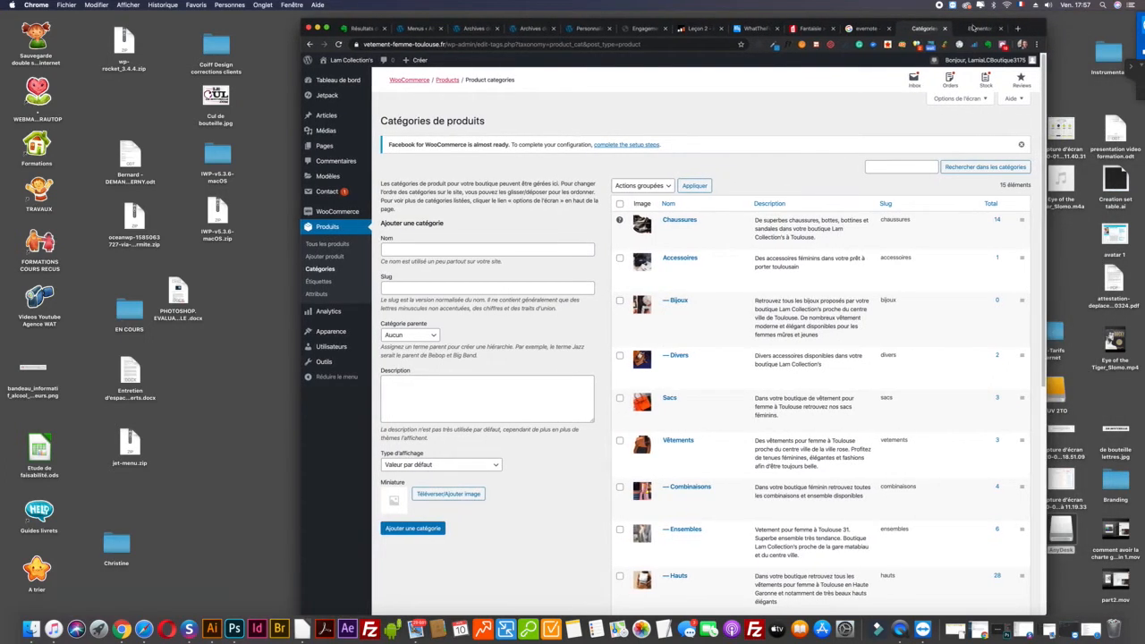
Step: Return to the Allure d'Or menu administration page and open the site's public home page from it
click(472, 29)
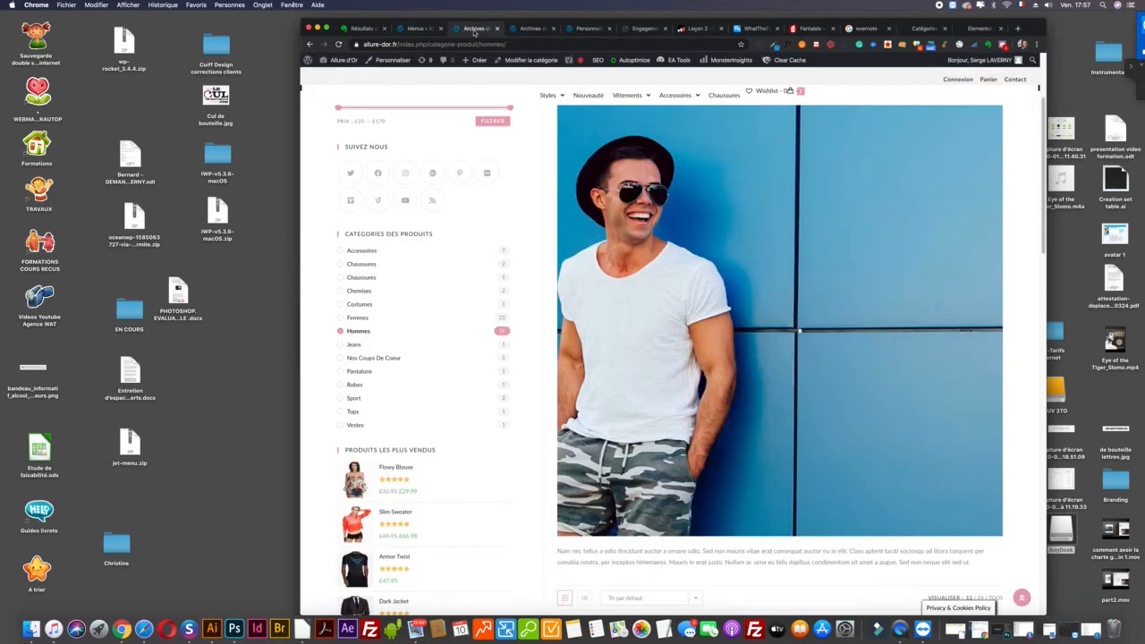
click(417, 27)
scroll(486, 217, down, 3)
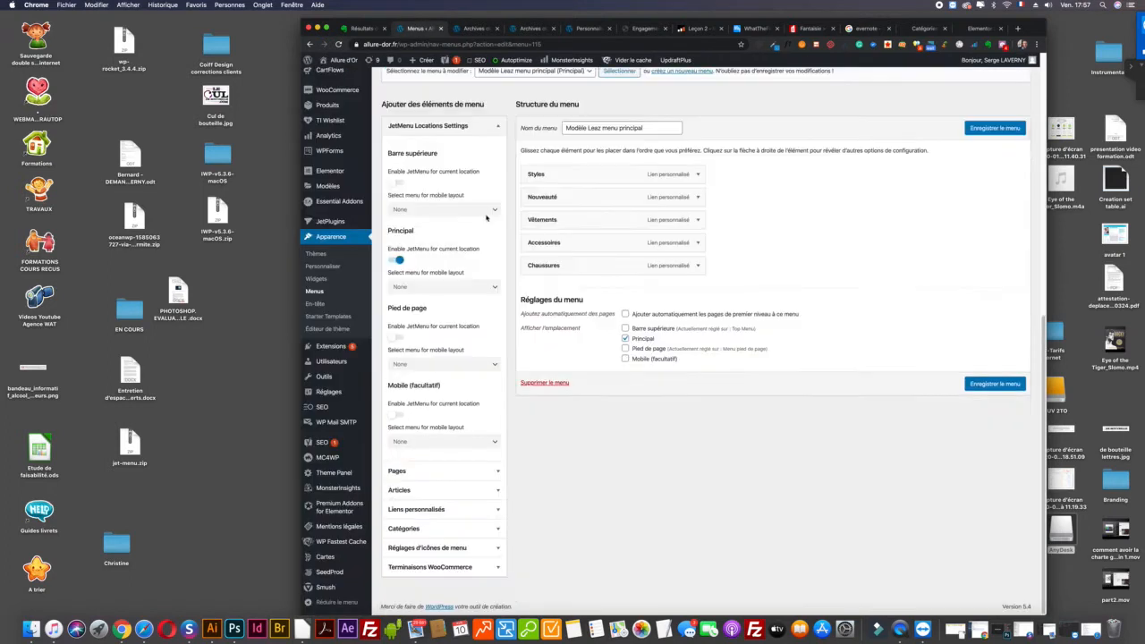
click(338, 44)
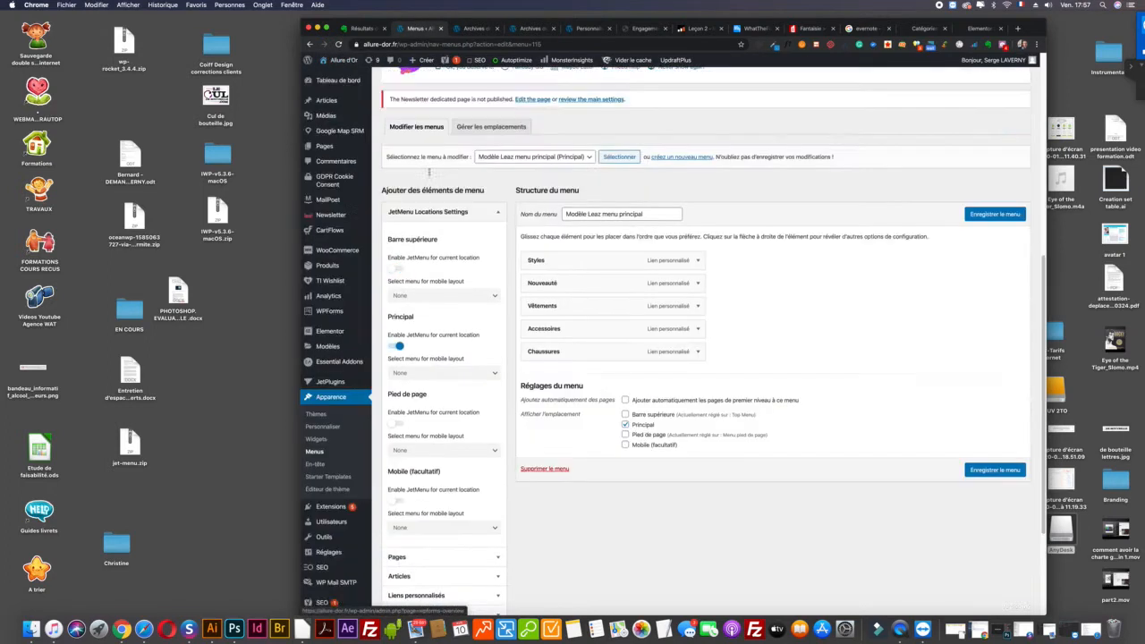
mouse_move(341, 66)
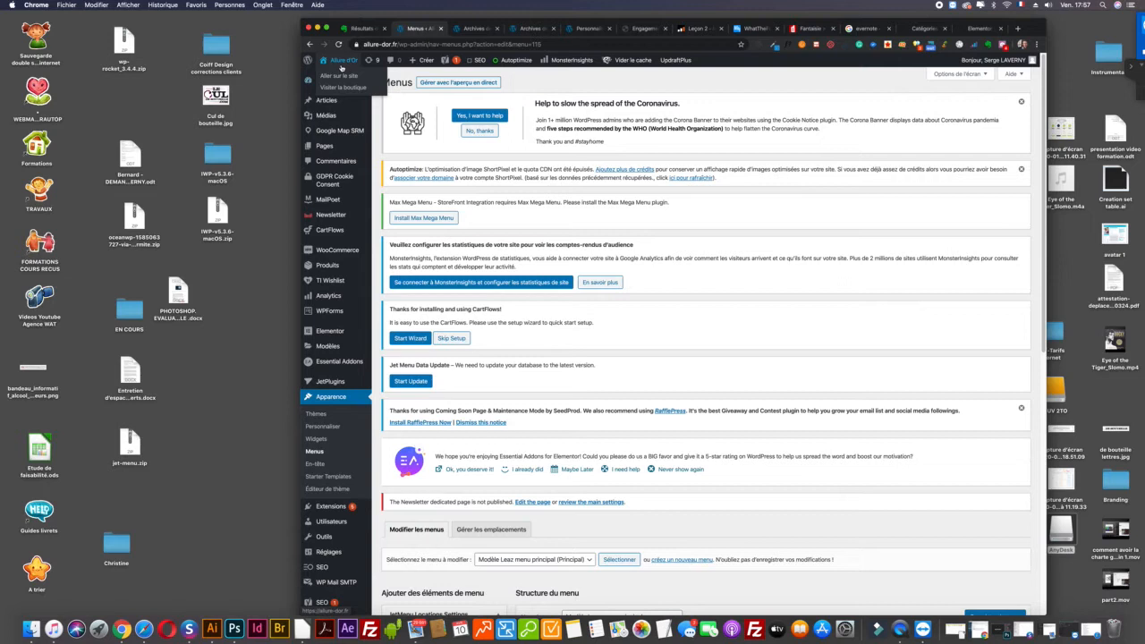
scroll(394, 138, down, 5)
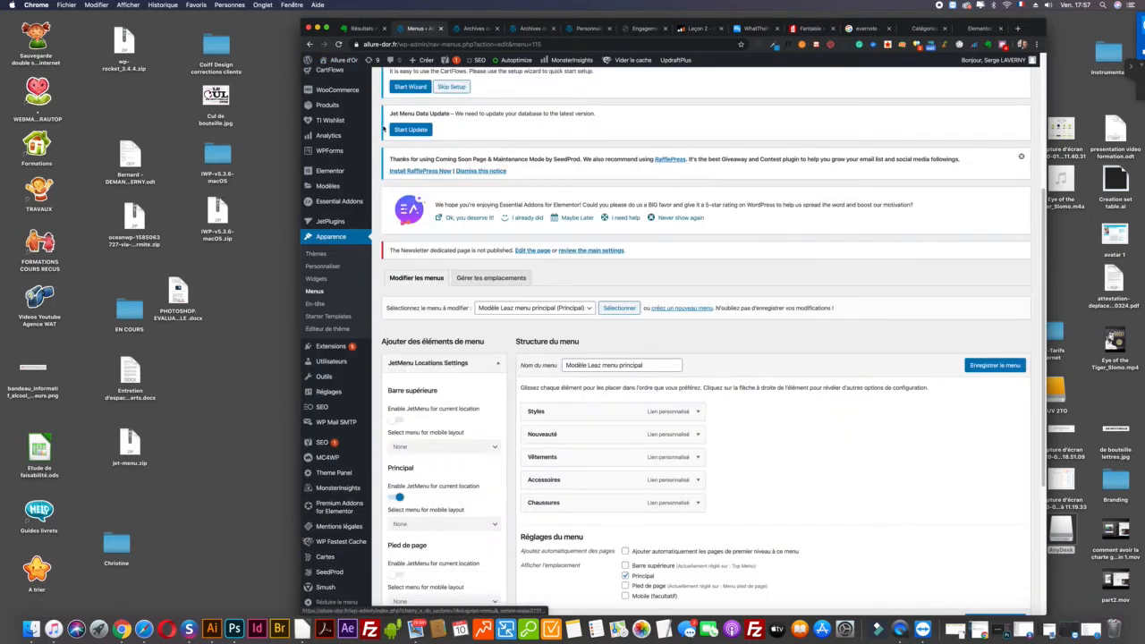
scroll(395, 137, up, 5)
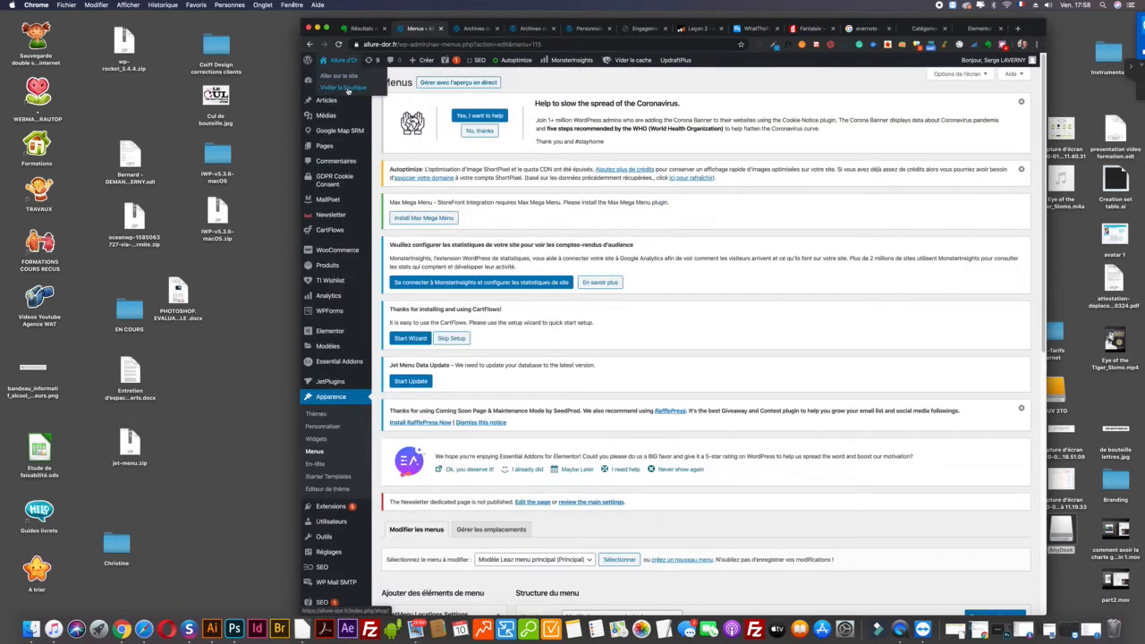
click(343, 77)
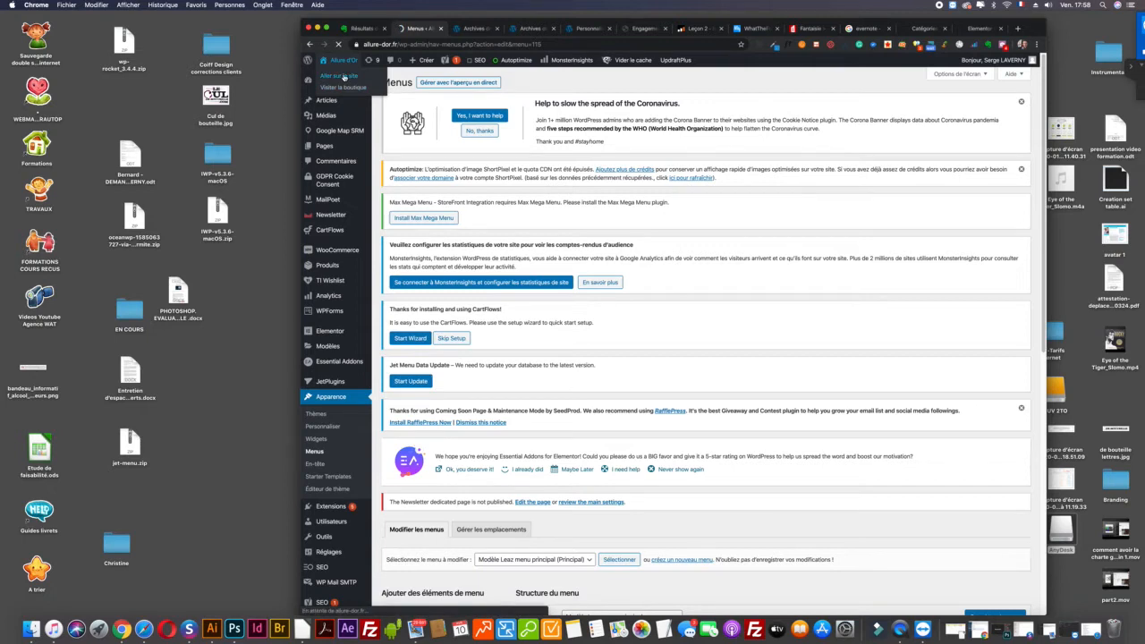
Step: Examine the Lam Collection's category page in Elementor, from the header banner through the product category grid
click(934, 28)
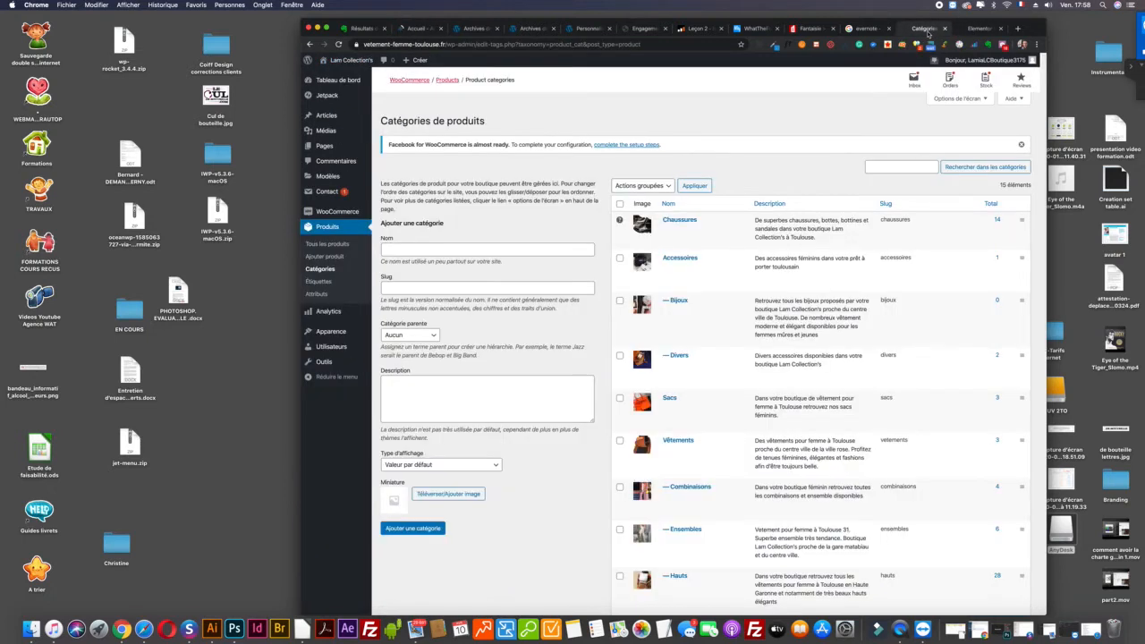
click(981, 28)
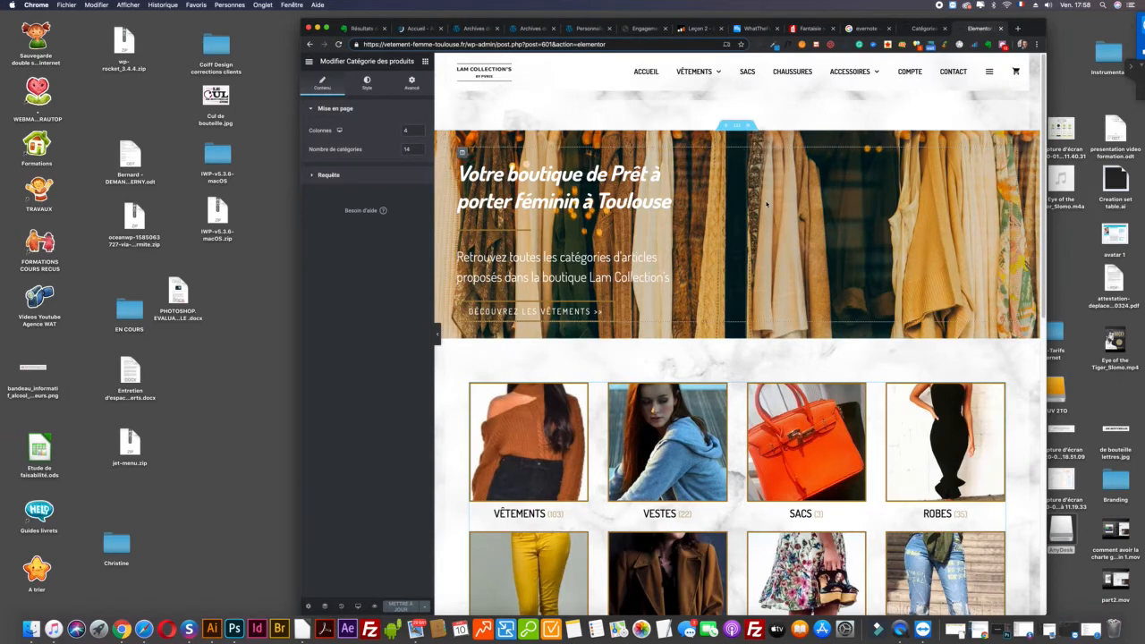
scroll(766, 205, down, 10)
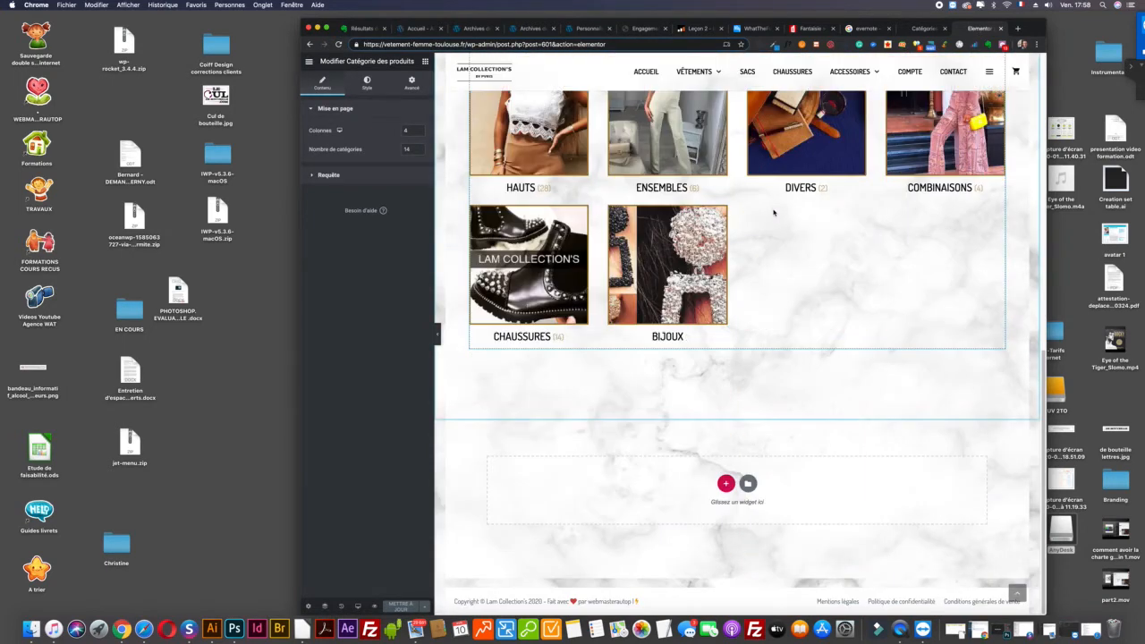
click(1042, 96)
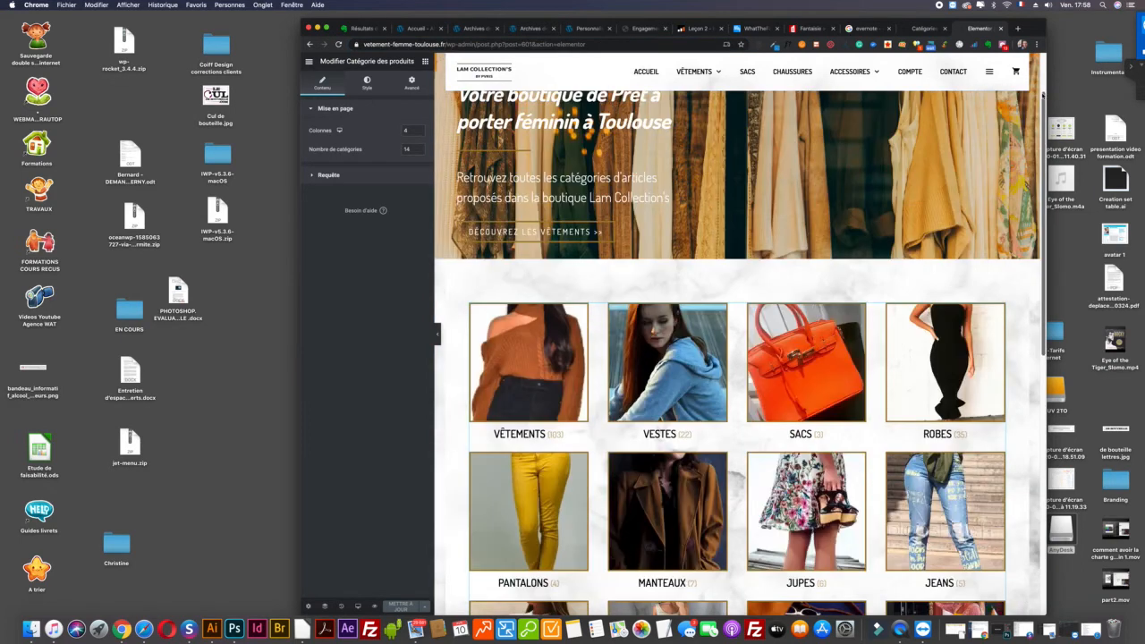
click(1043, 88)
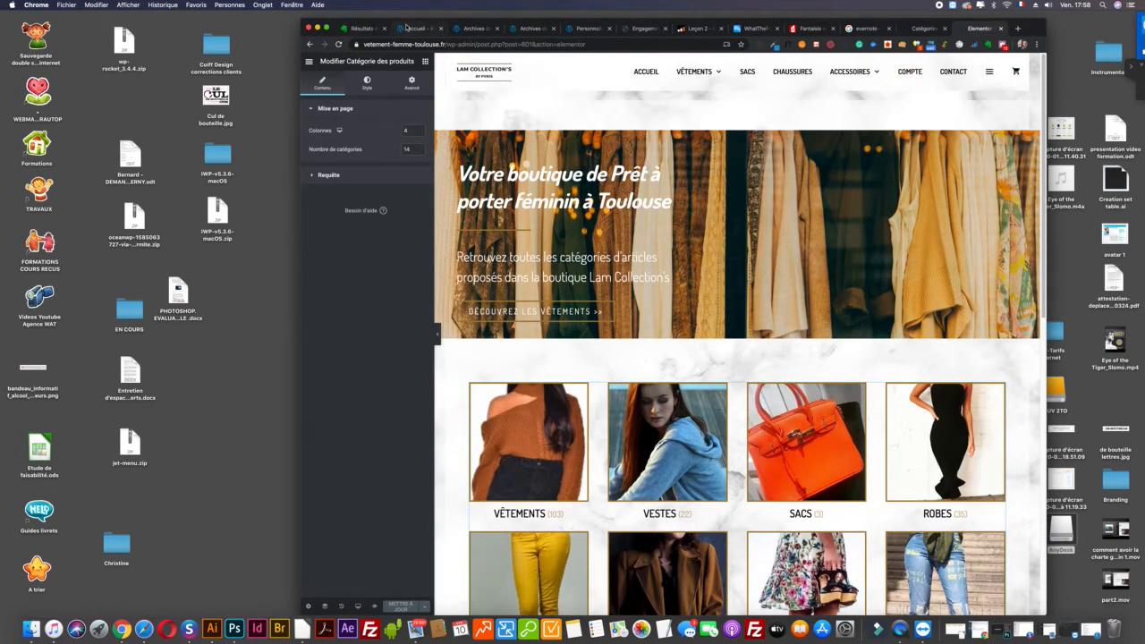
Step: Enlarge the browser window and review the Allure d'Or home page's slider, blog posts, product sections, promotional banners and footer
click(407, 28)
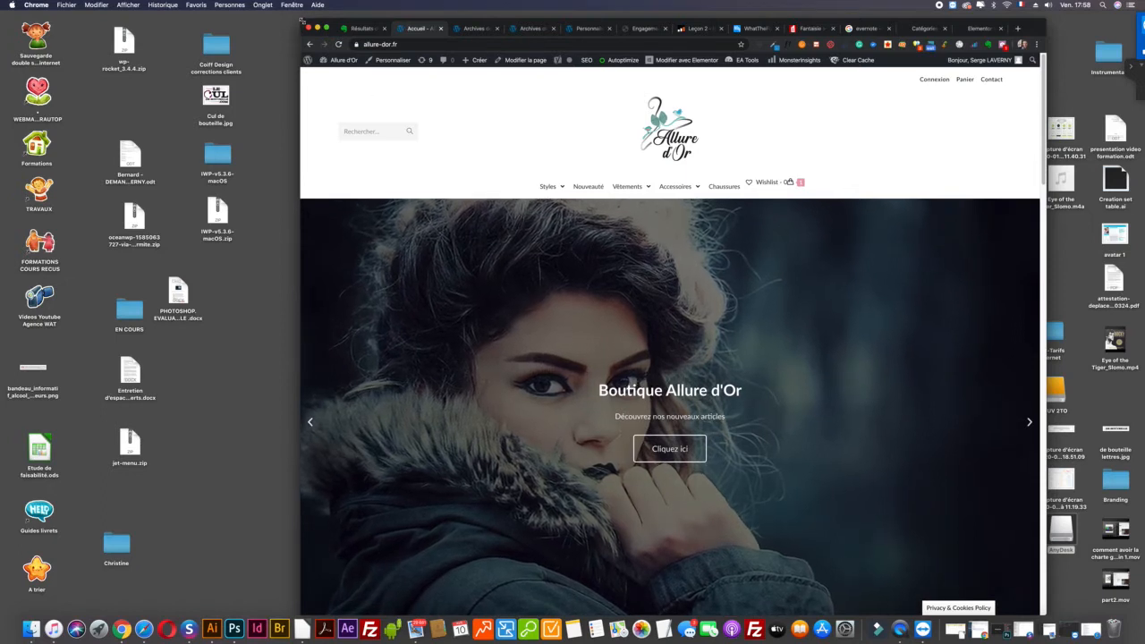
drag(304, 19, 92, 16)
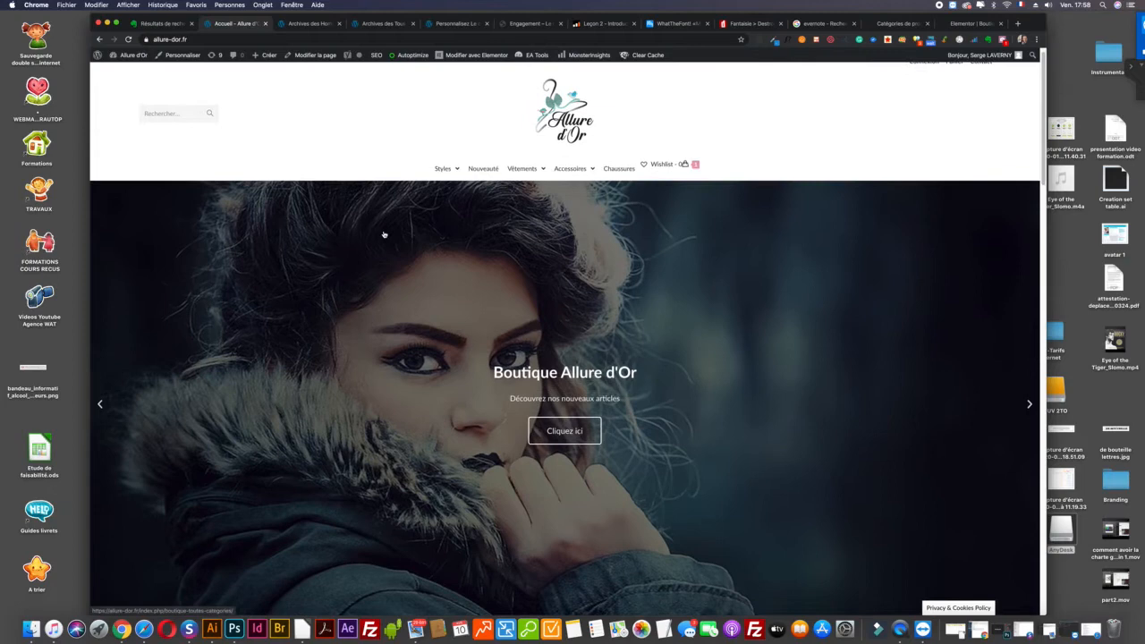
scroll(387, 233, down, 10)
scroll(384, 235, down, 10)
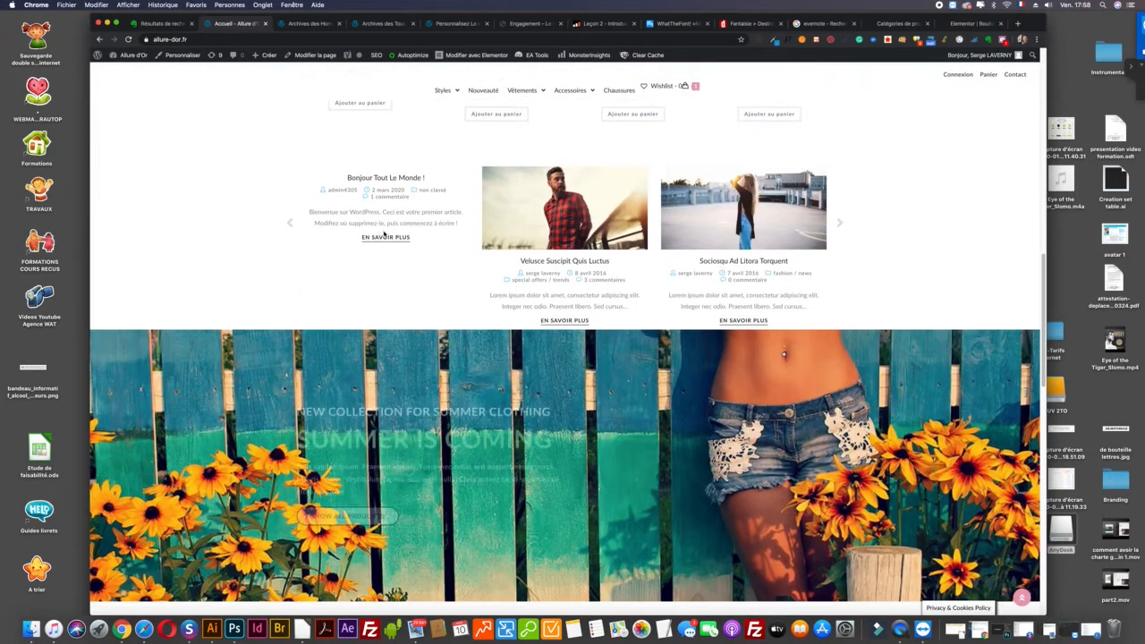
scroll(383, 234, down, 5)
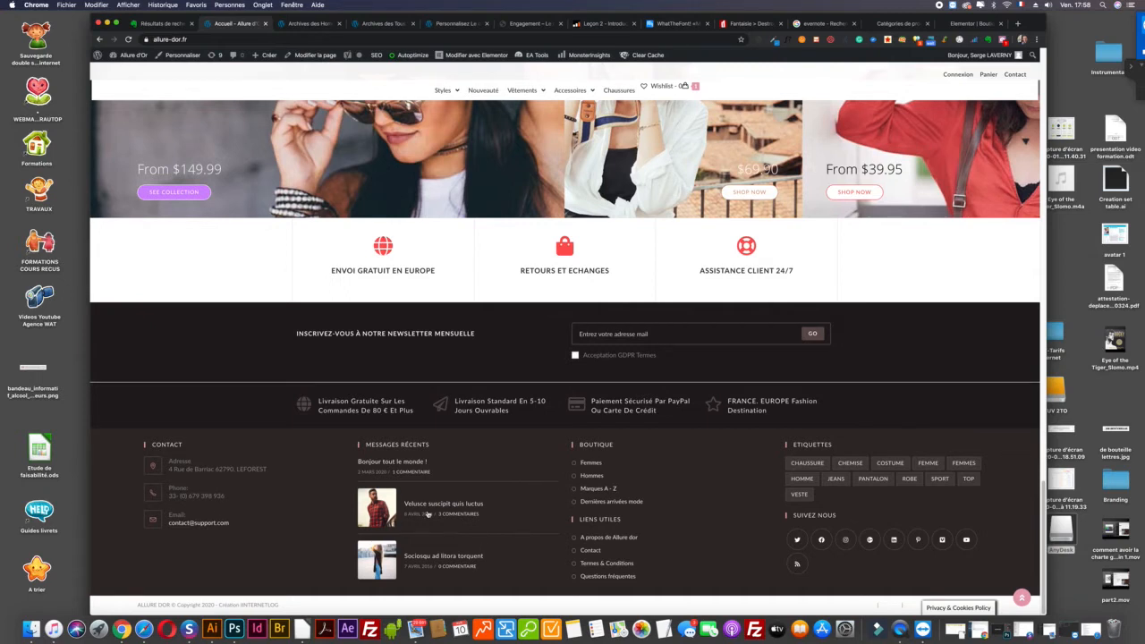
scroll(427, 514, up, 7)
scroll(393, 523, down, 3)
scroll(392, 526, up, 2)
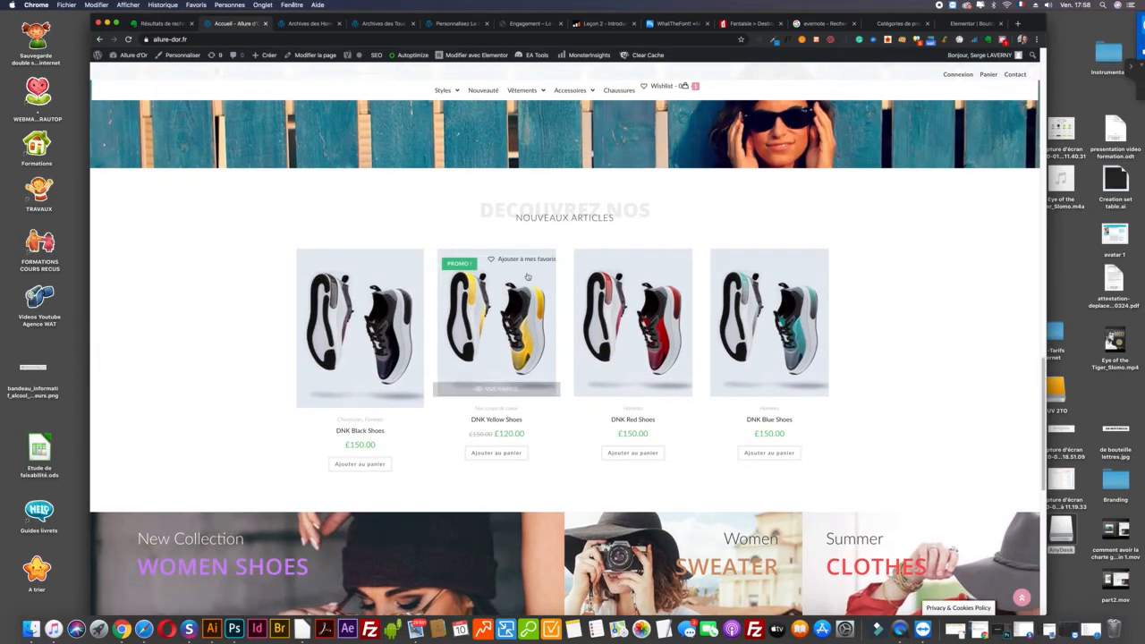
scroll(438, 361, up, 2)
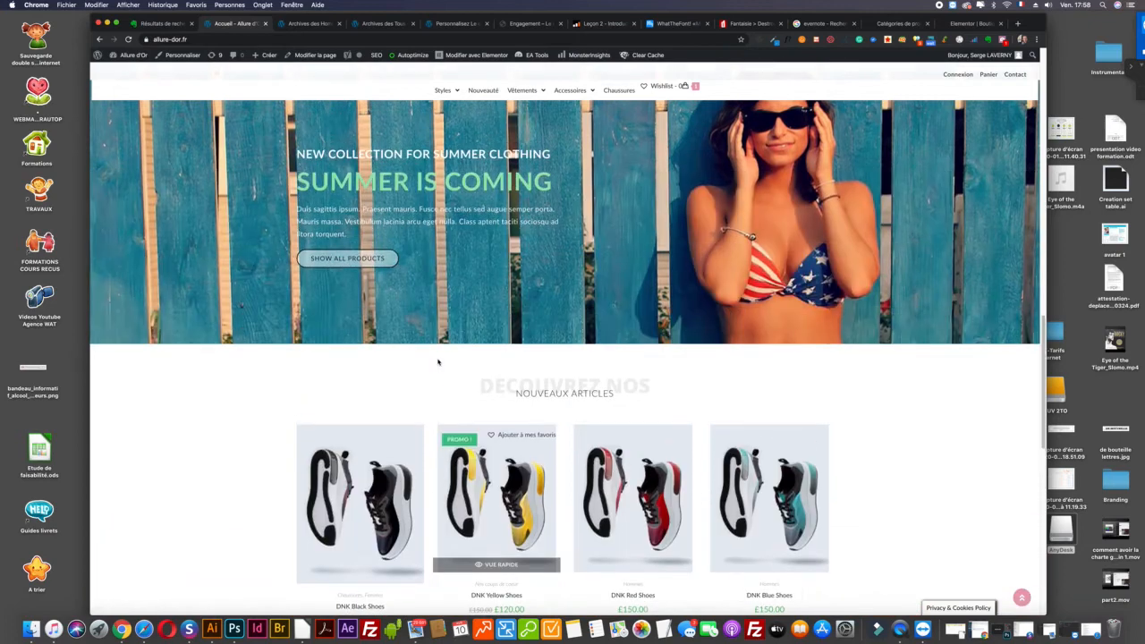
scroll(437, 361, down, 6)
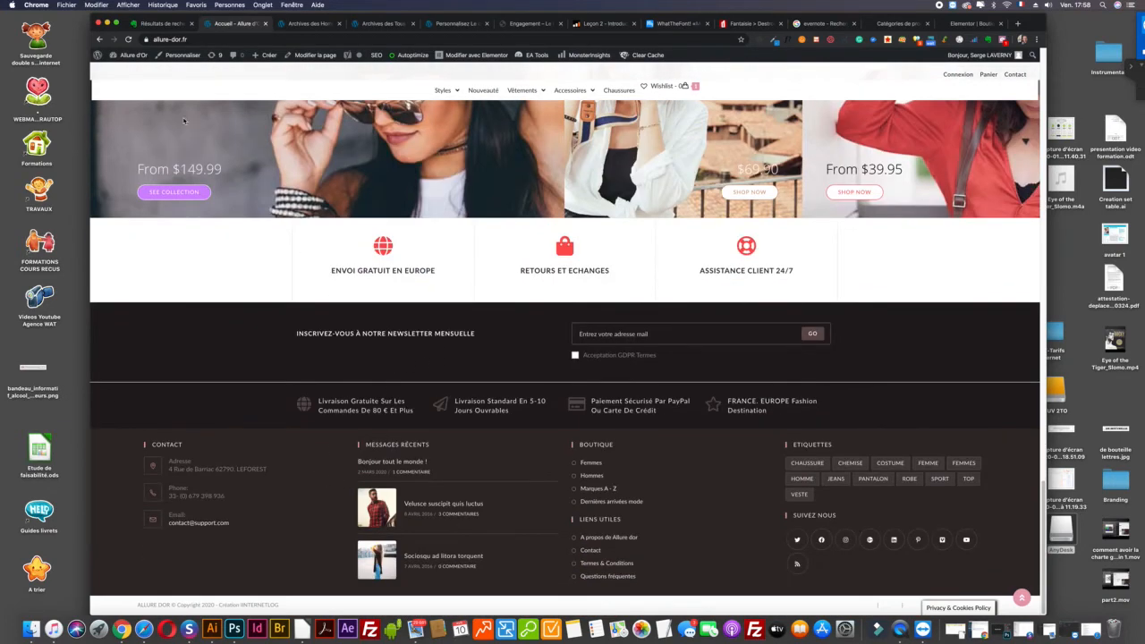
Step: Open the Allure d'Or dashboard and display the list of all blog articles
mouse_move(134, 56)
click(125, 75)
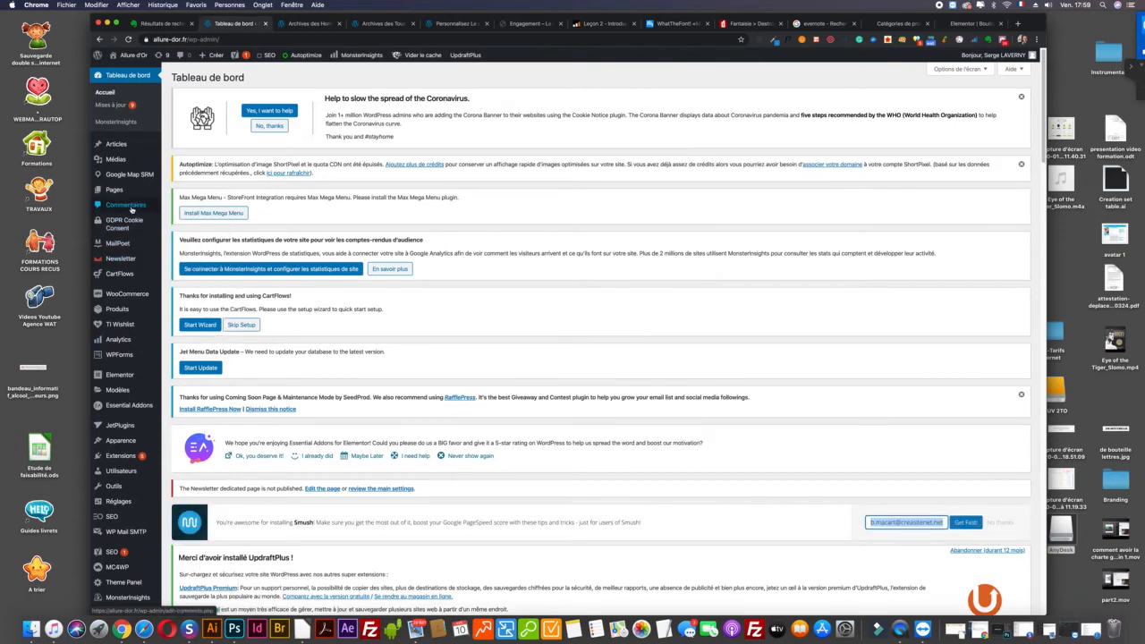
mouse_move(131, 169)
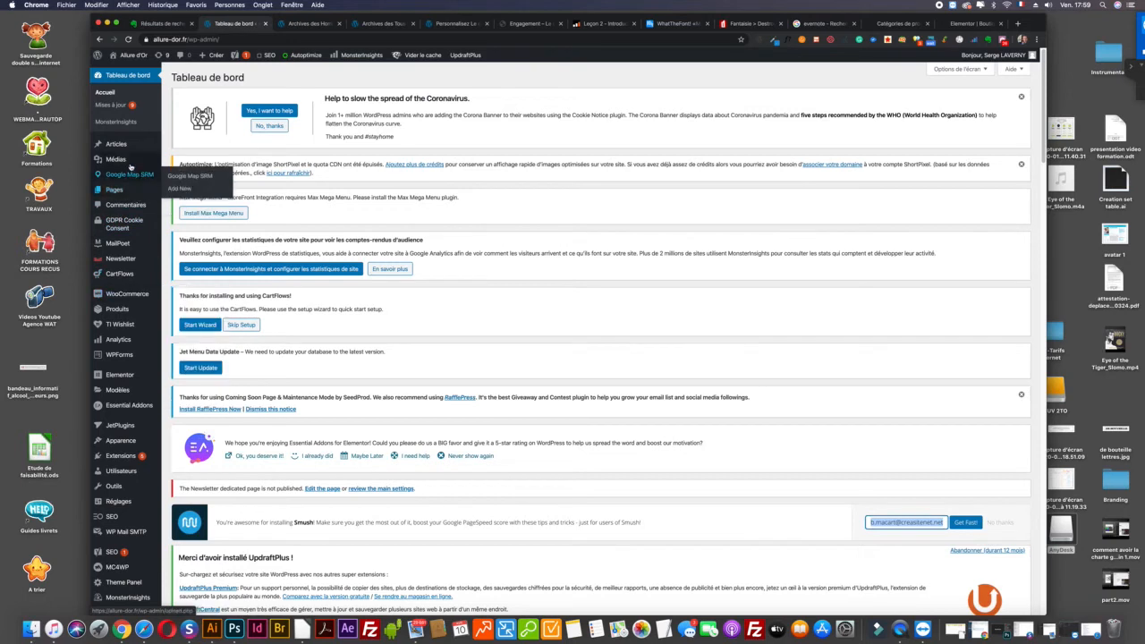
click(186, 149)
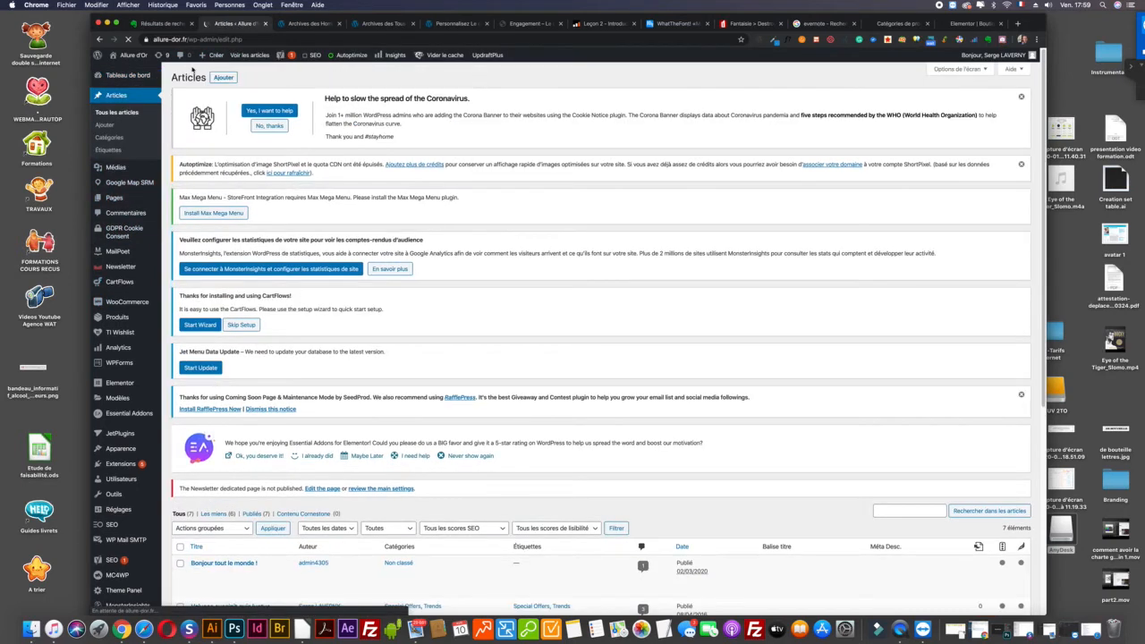
scroll(190, 71, down, 5)
scroll(200, 193, down, 4)
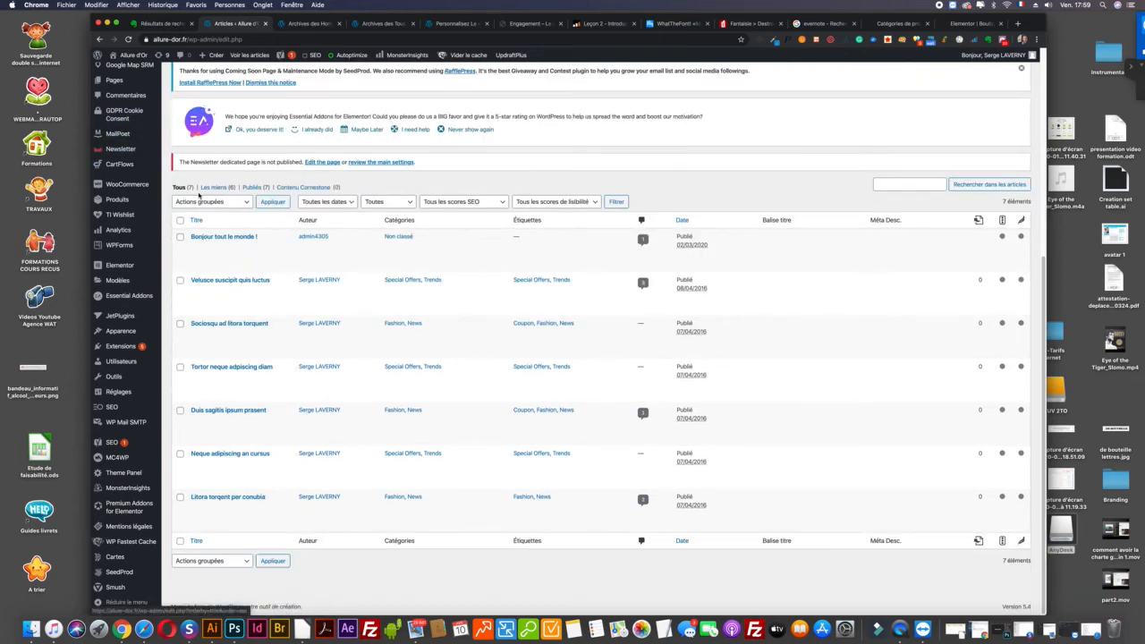
Step: Select all the blog articles in the list and move them to the trash with a bulk action
click(201, 202)
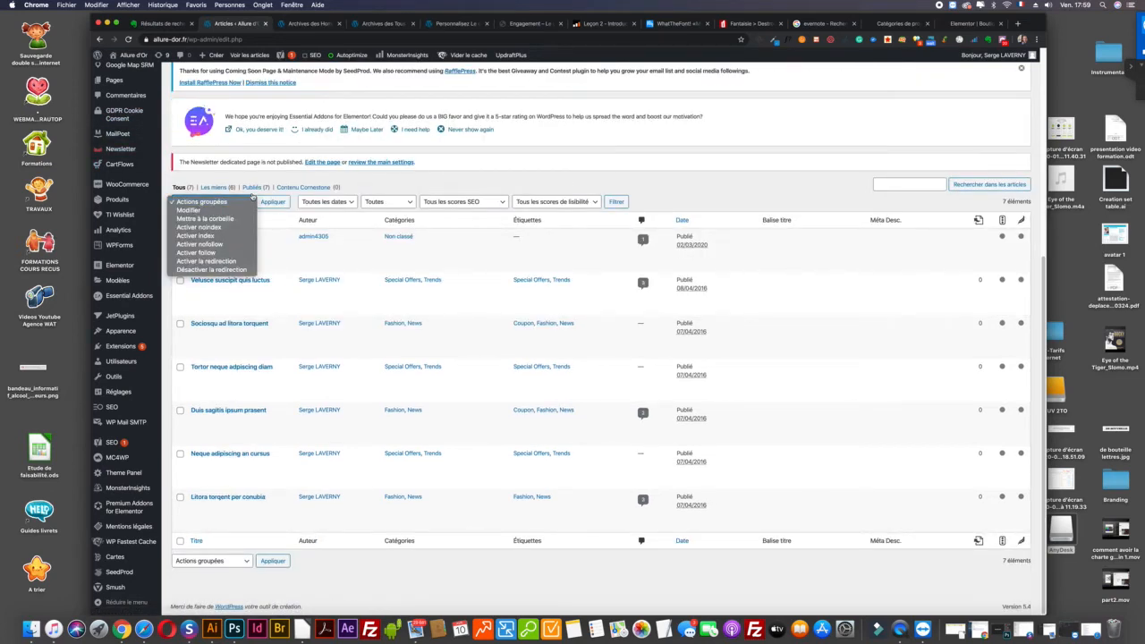
click(202, 204)
click(181, 221)
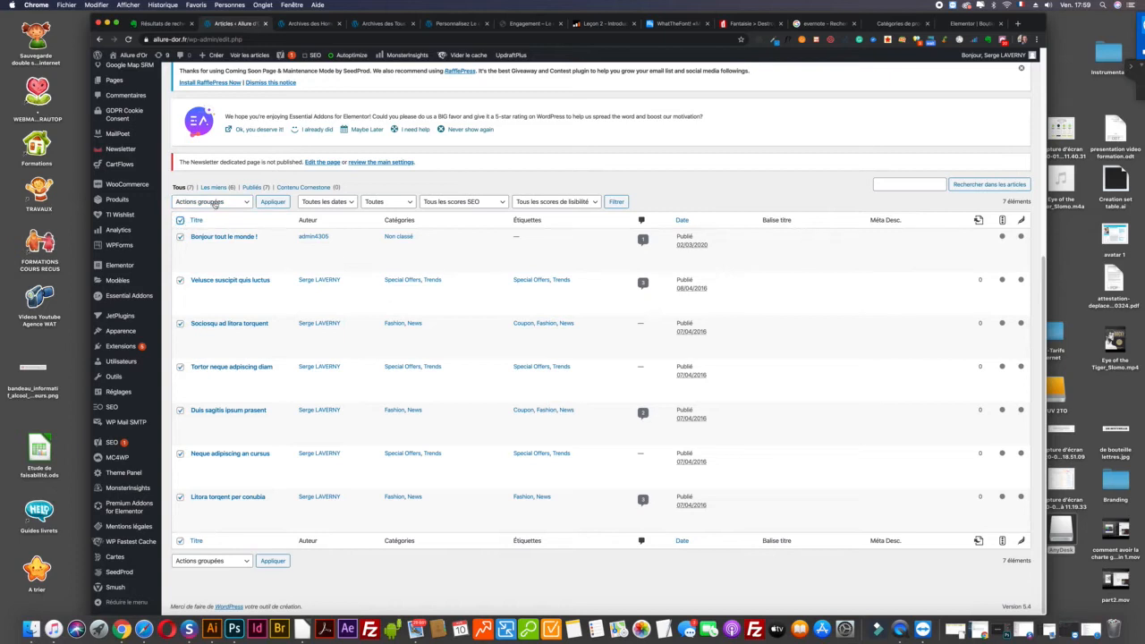
click(214, 204)
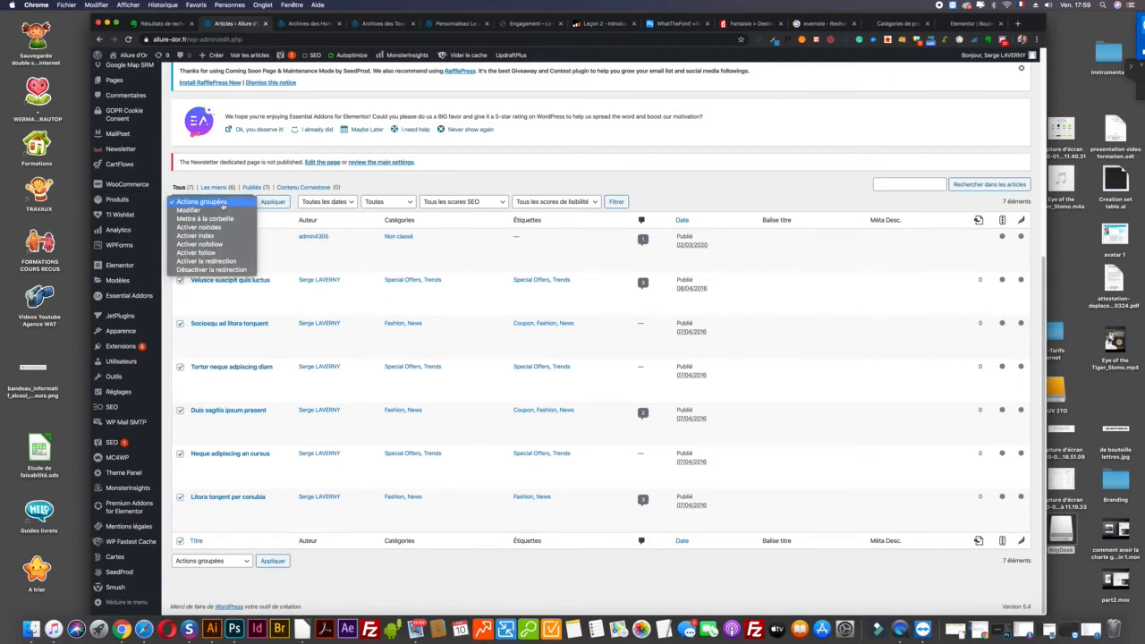
click(687, 162)
scroll(600, 154, up, 1)
scroll(600, 154, up, 5)
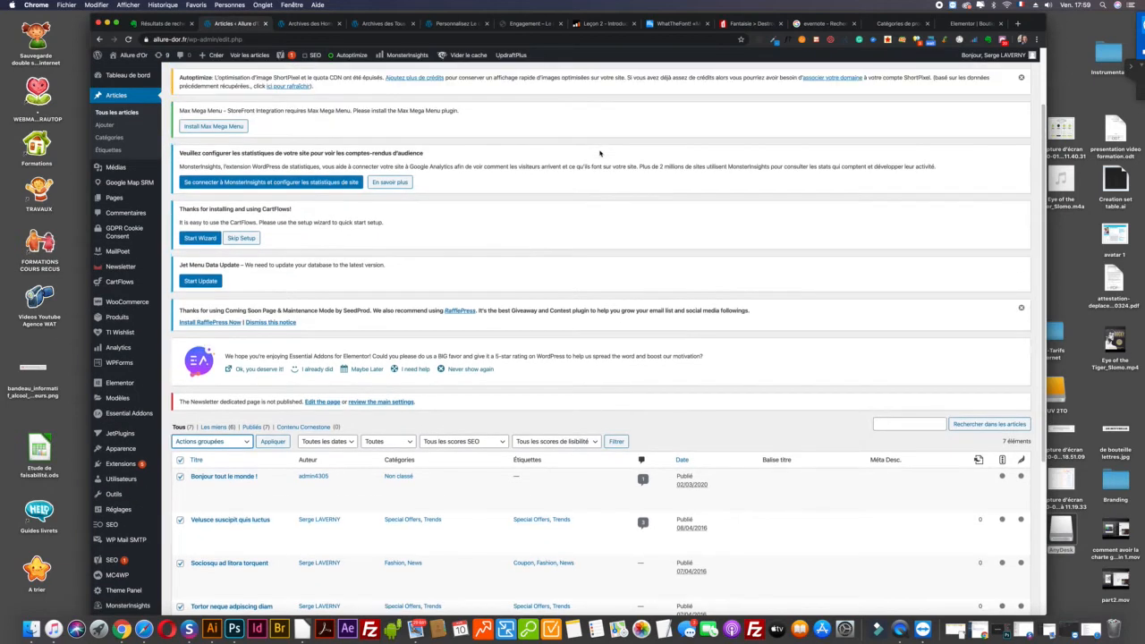
scroll(600, 154, down, 4)
scroll(601, 155, down, 2)
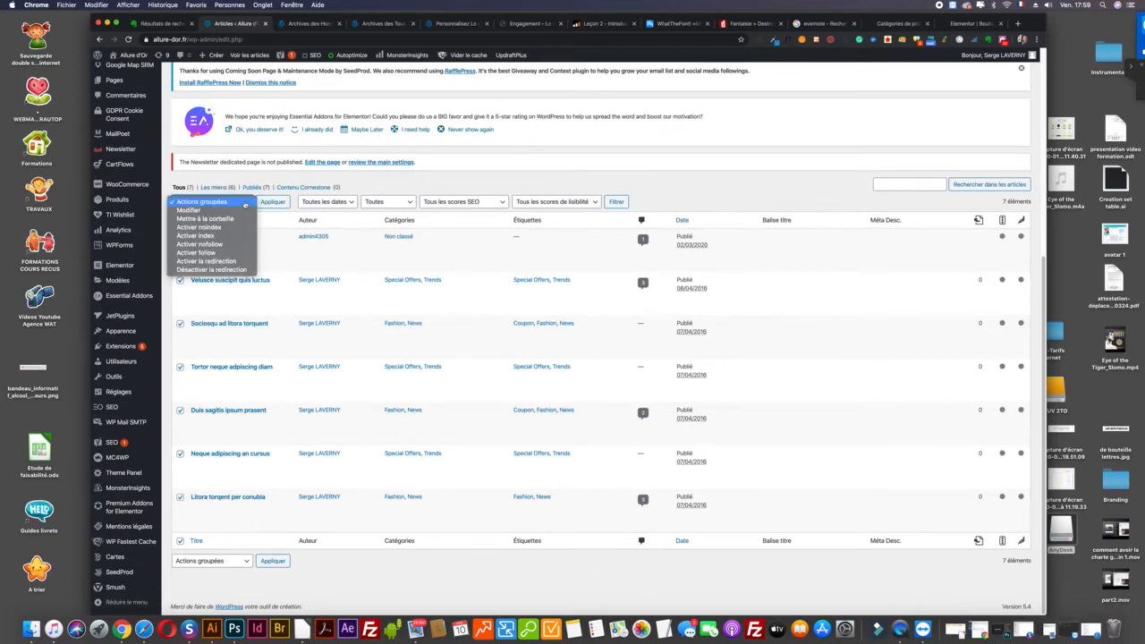
click(231, 218)
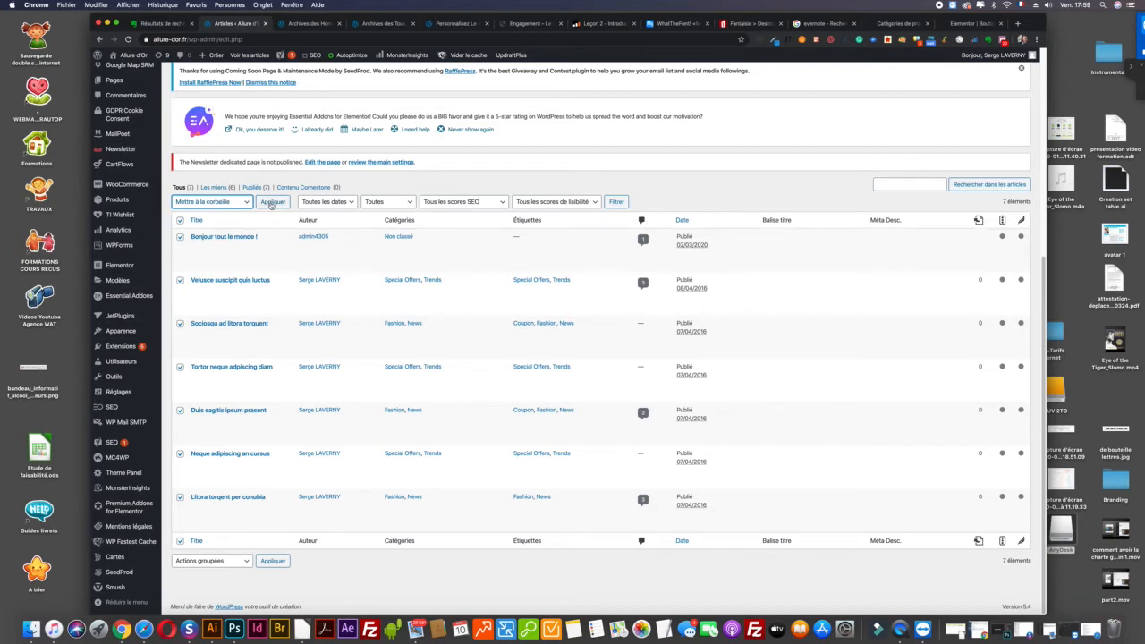
click(271, 205)
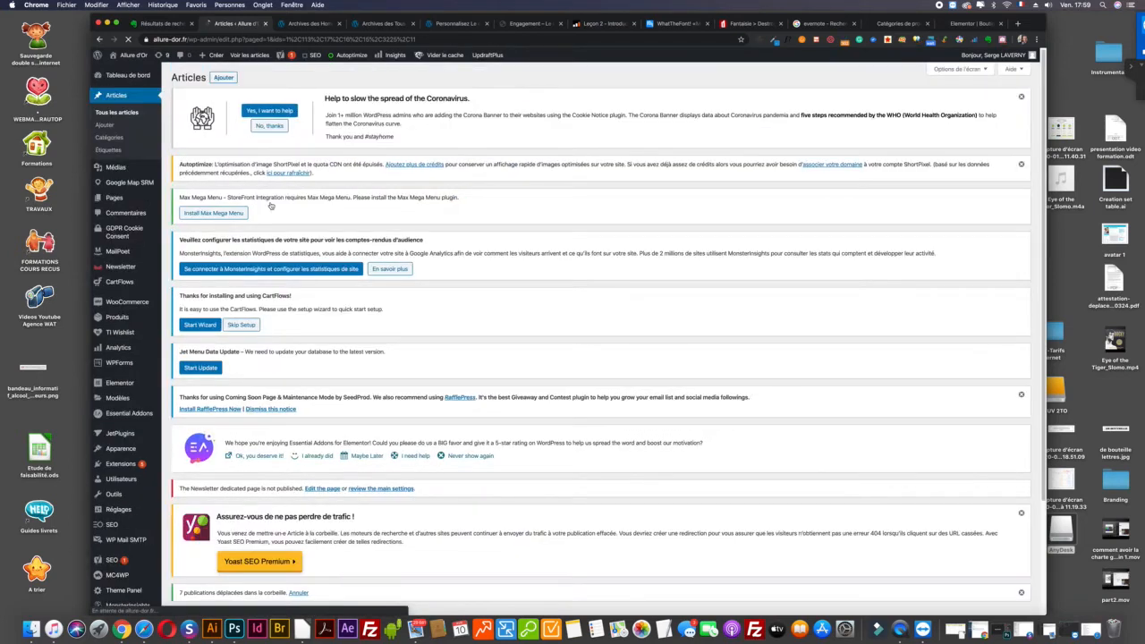
Step: Display the trashed articles and permanently delete all of them with the bulk action Supprimer définitivement
scroll(414, 237, down, 5)
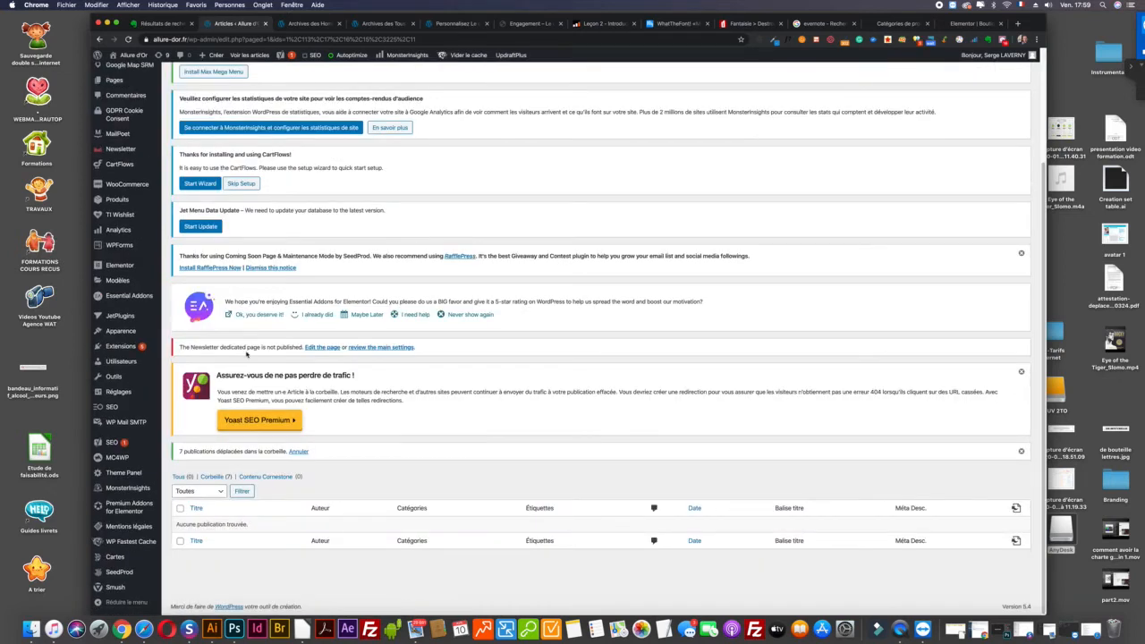
click(218, 478)
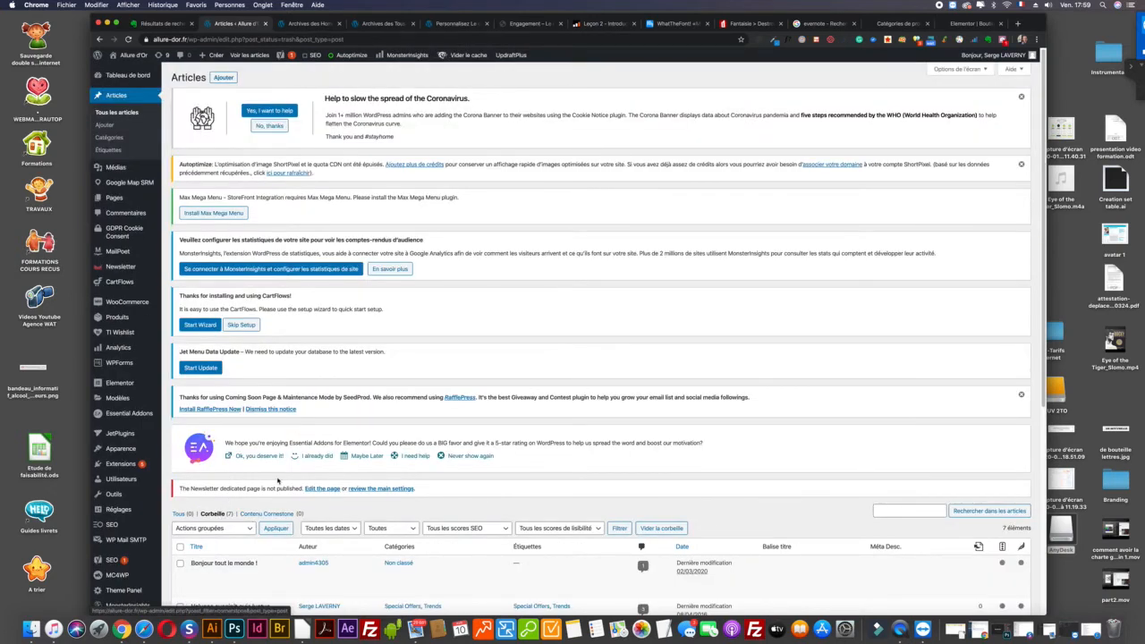
scroll(277, 480, down, 5)
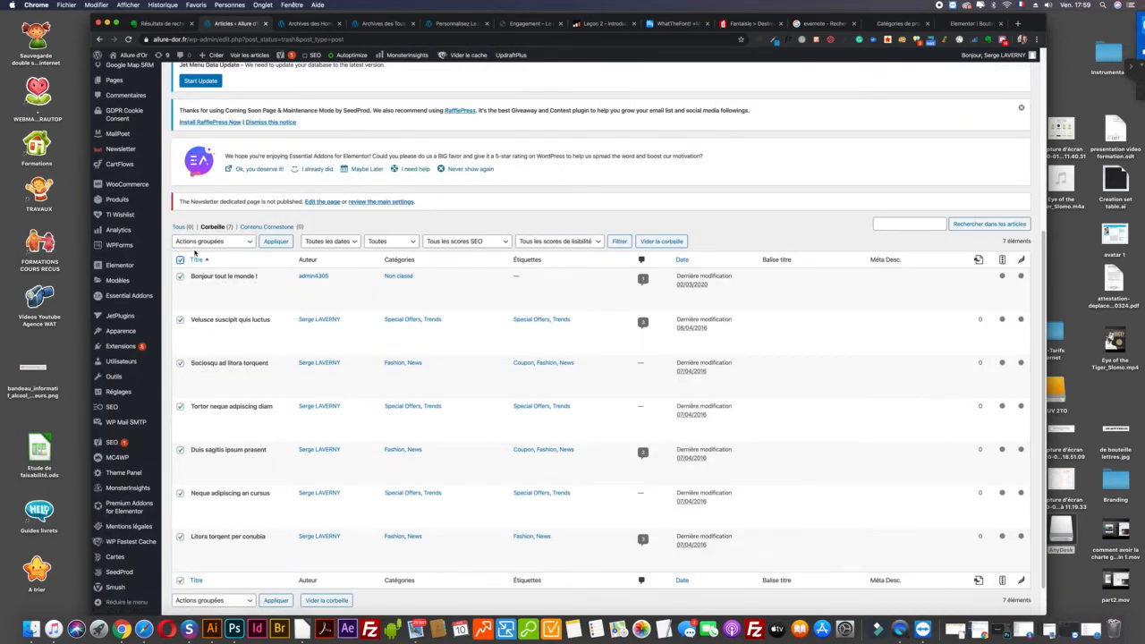
click(197, 242)
click(213, 259)
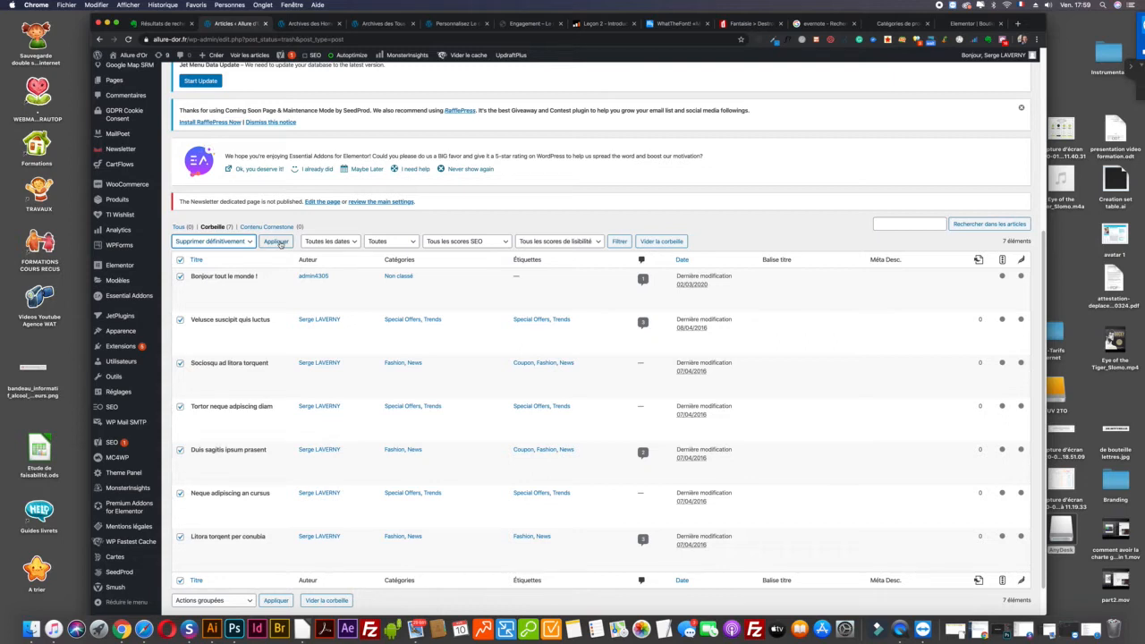
click(277, 243)
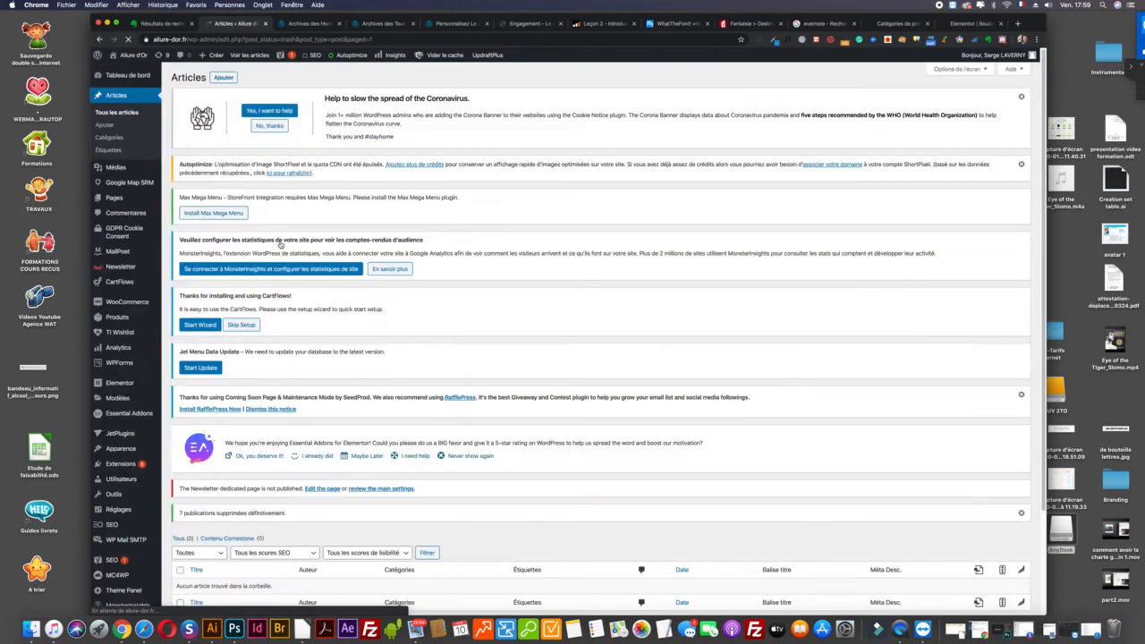
scroll(391, 406, down, 3)
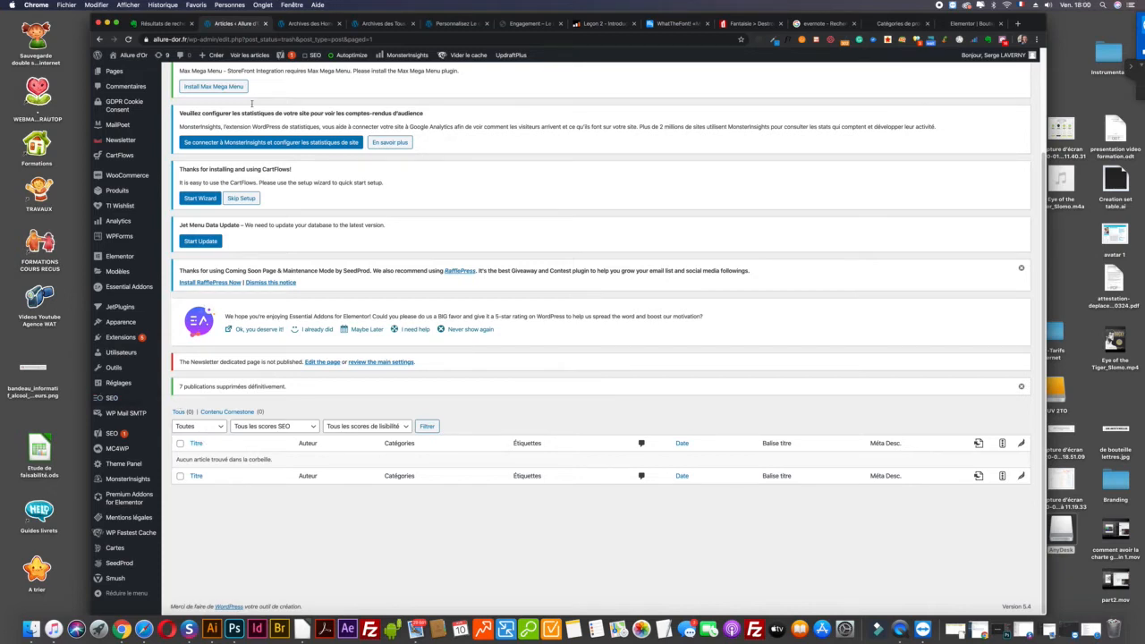
scroll(268, 89, up, 5)
Step: Visit the Allure d'Or public home page and open it for editing in Elementor
click(309, 23)
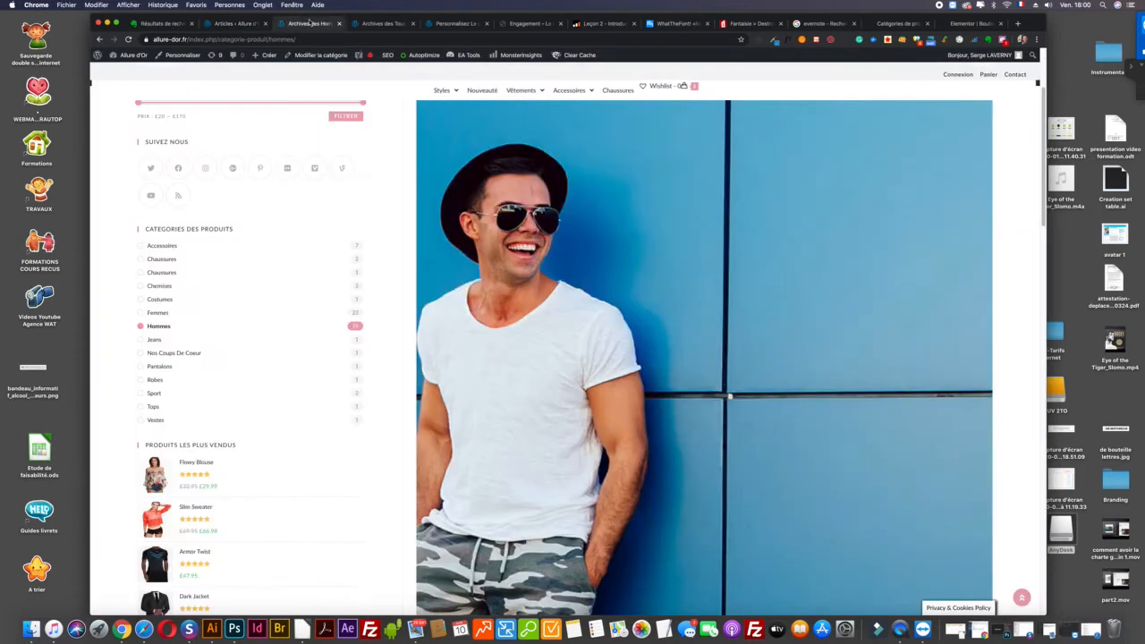
click(237, 24)
mouse_move(132, 59)
click(131, 73)
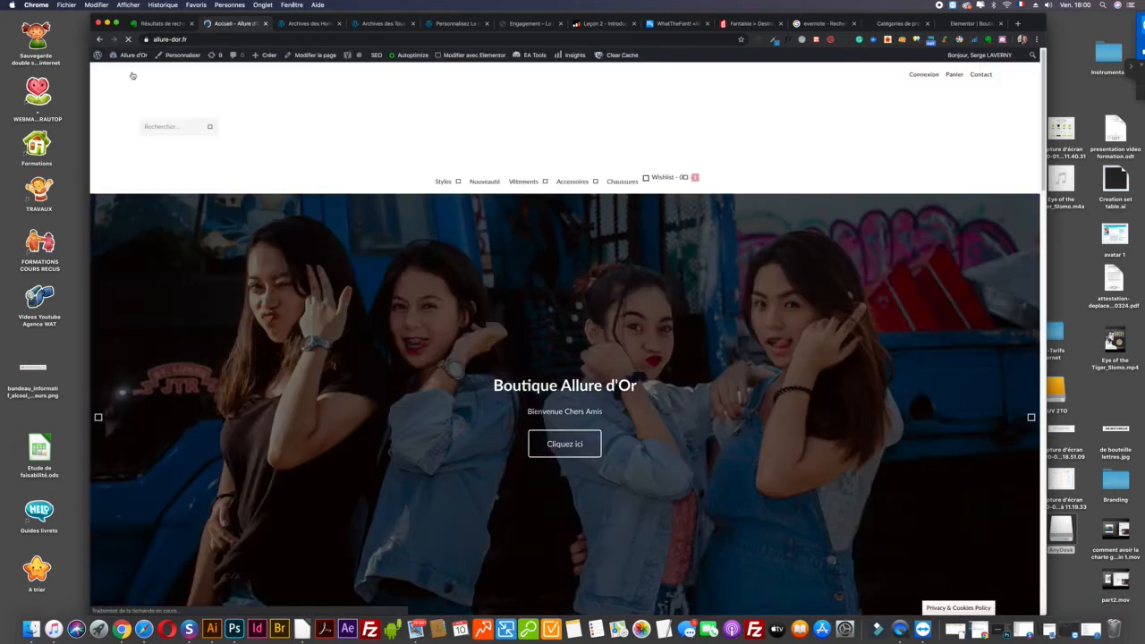
click(471, 57)
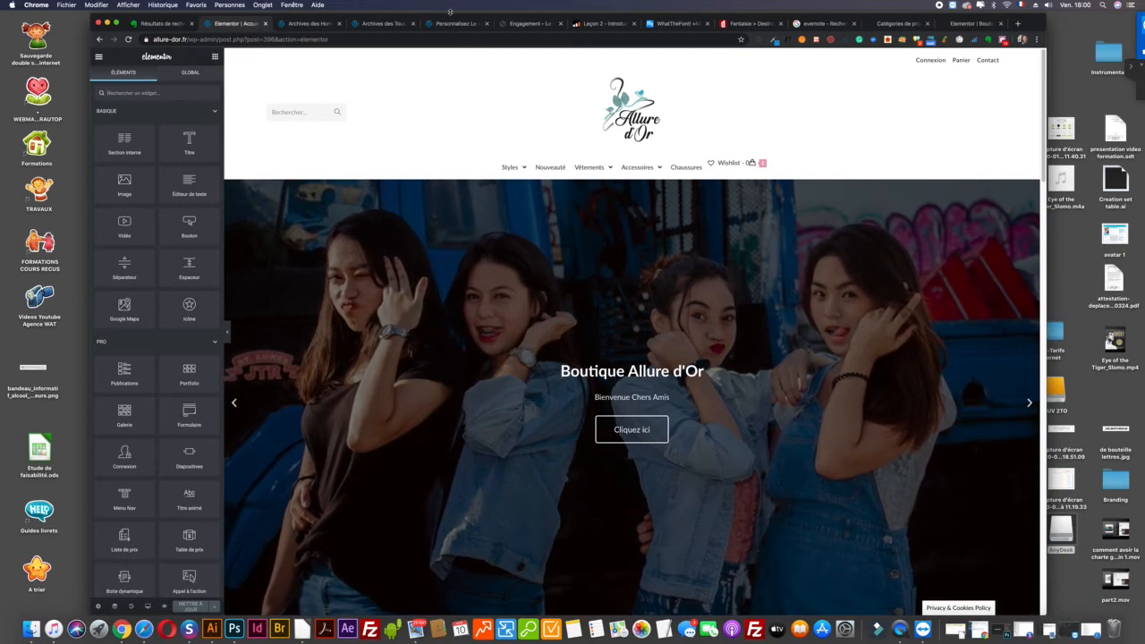
Step: Delete the empty blog posts section between the Meilleures Ventes products and the Summer Is Coming banner
scroll(475, 267, down, 5)
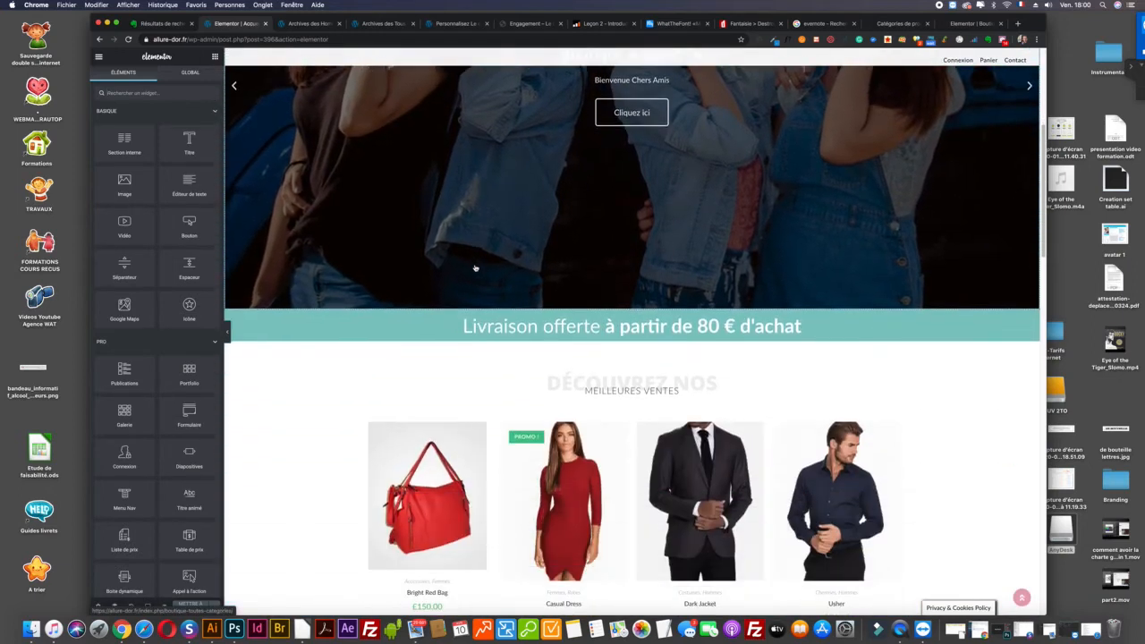
scroll(475, 267, down, 10)
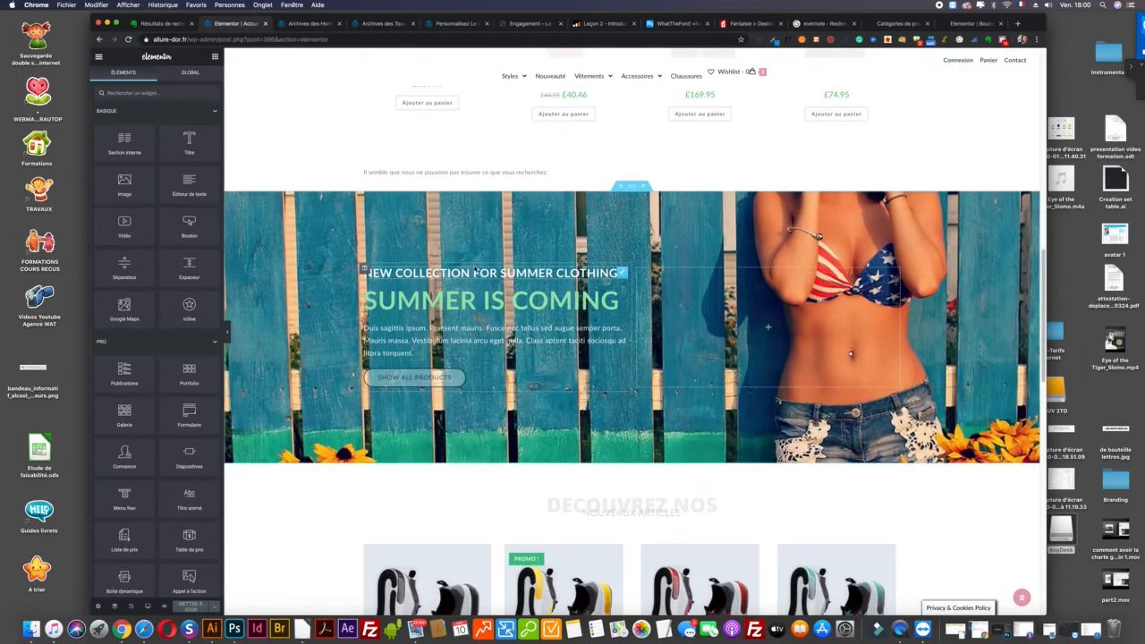
scroll(475, 268, down, 15)
scroll(475, 267, down, 5)
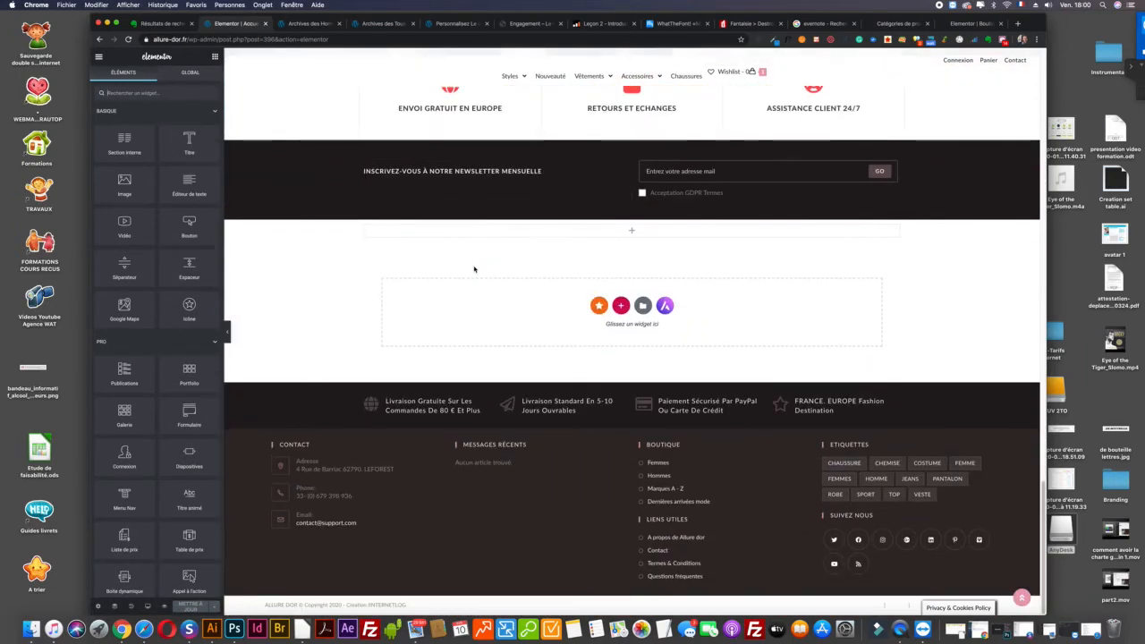
scroll(474, 269, up, 15)
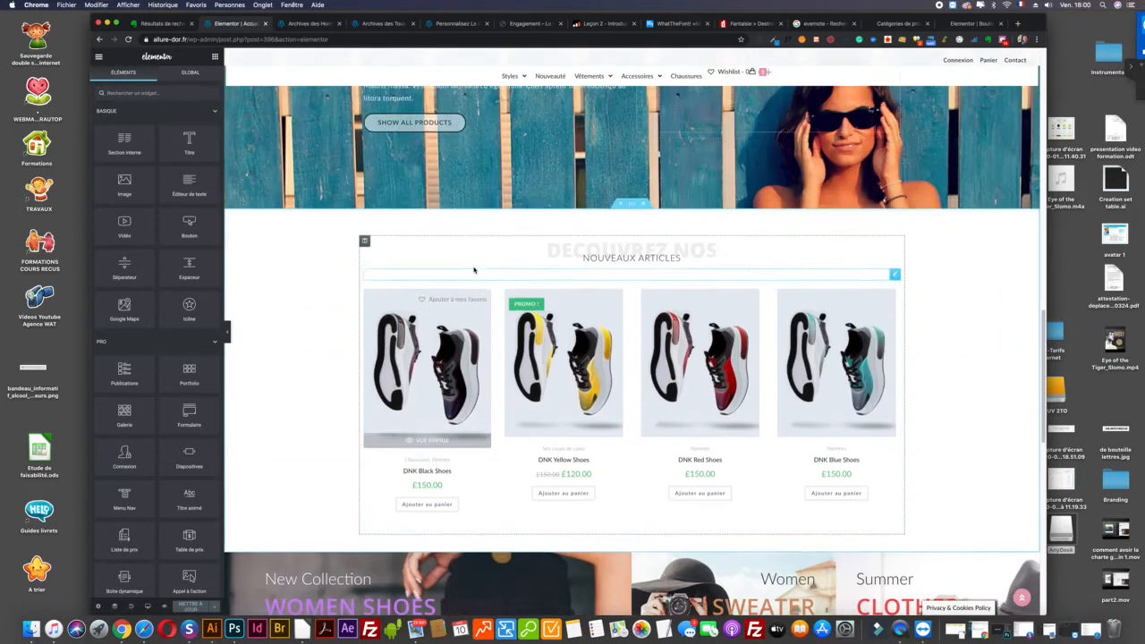
scroll(473, 270, up, 5)
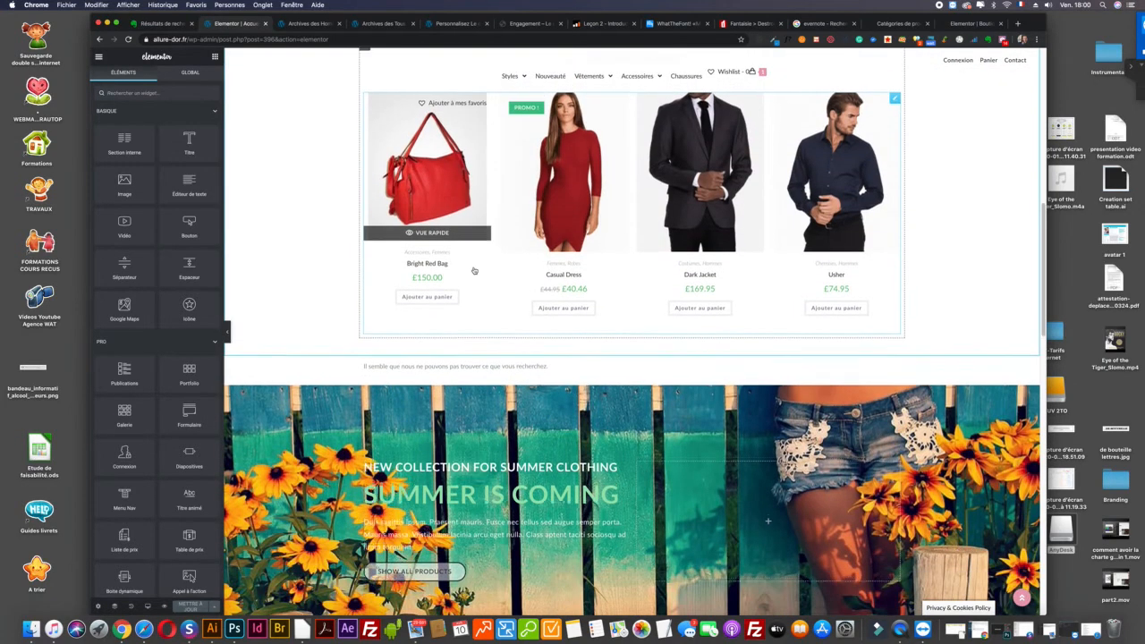
scroll(474, 270, up, 5)
scroll(474, 270, down, 3)
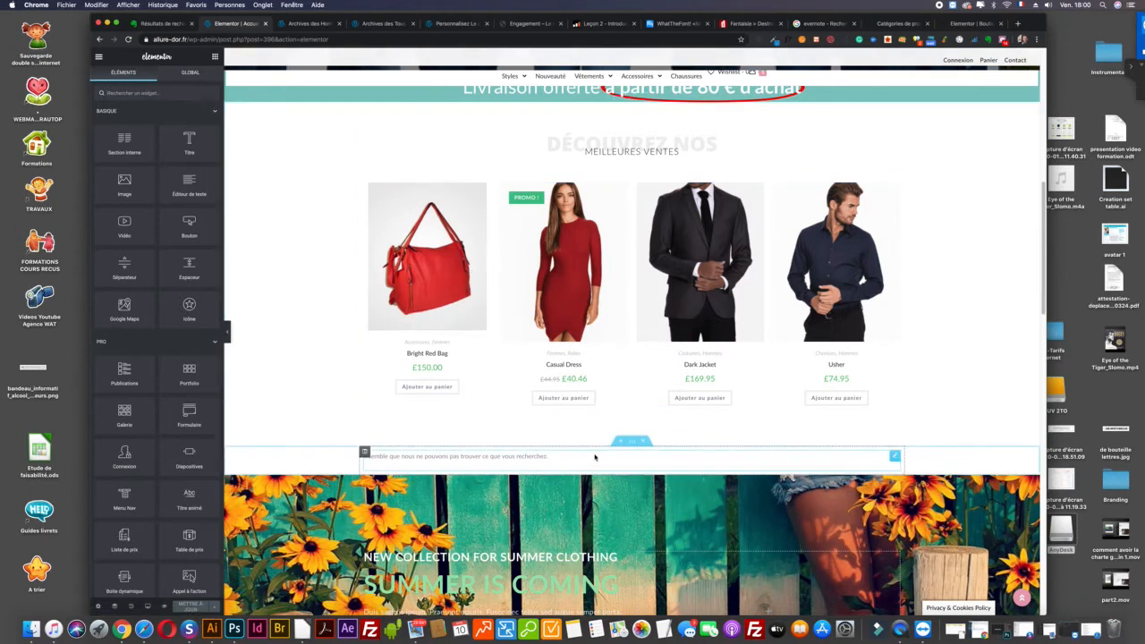
click(644, 443)
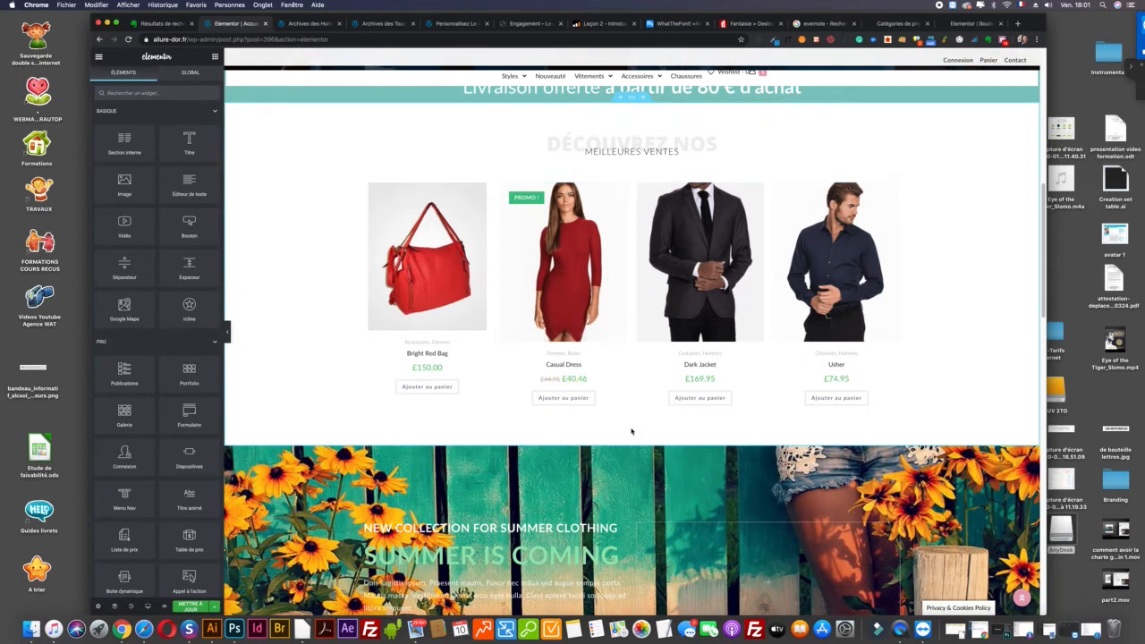
Step: Review the home page from the Meilleures Ventes products through the summer banner, new articles and promotional banners to the footer
scroll(631, 432, down, 3)
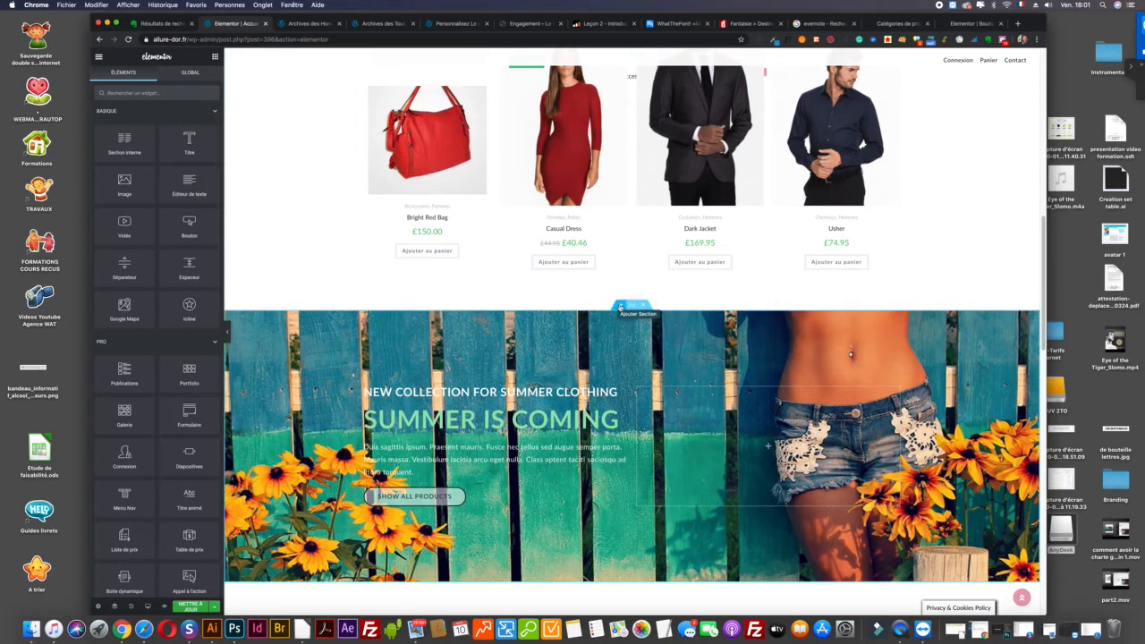
scroll(619, 308, down, 5)
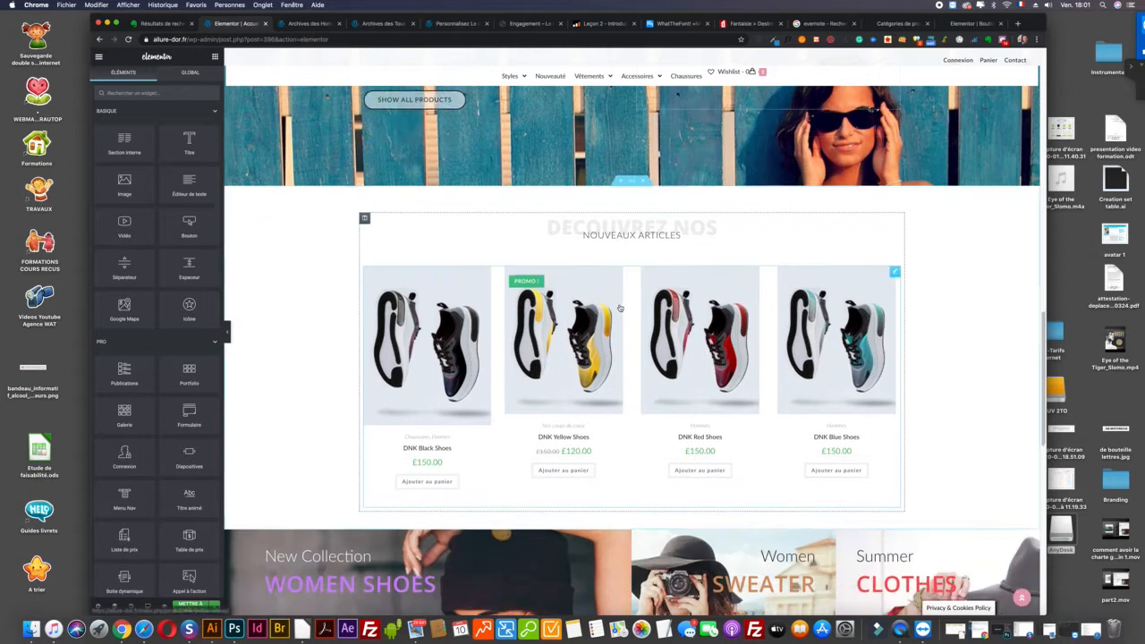
scroll(620, 307, down, 1)
scroll(619, 307, down, 3)
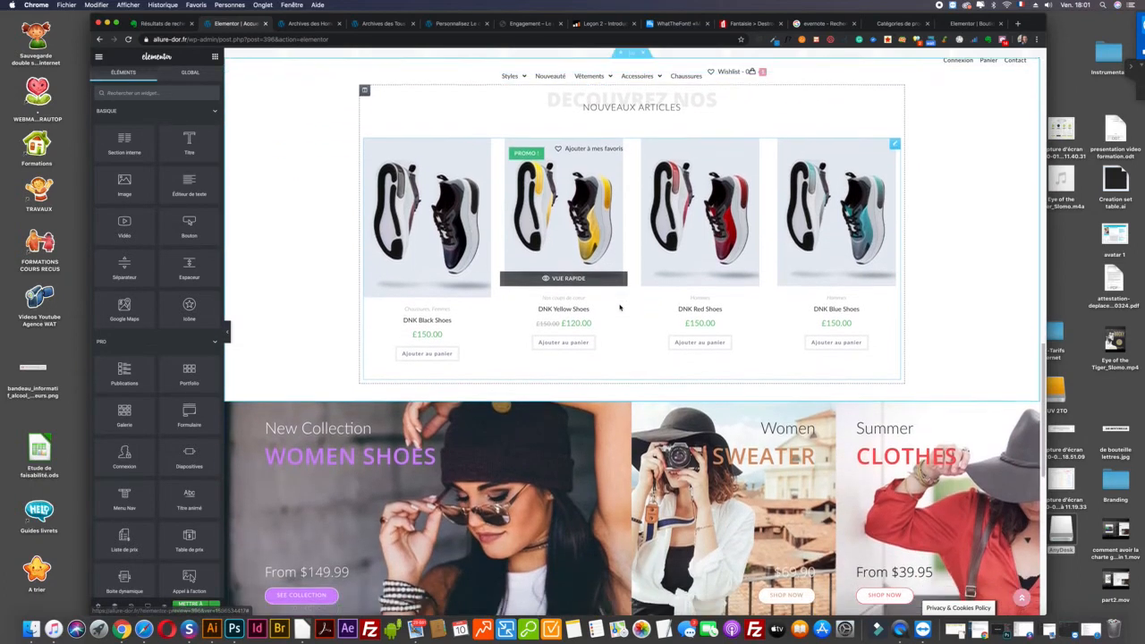
scroll(619, 307, down, 2)
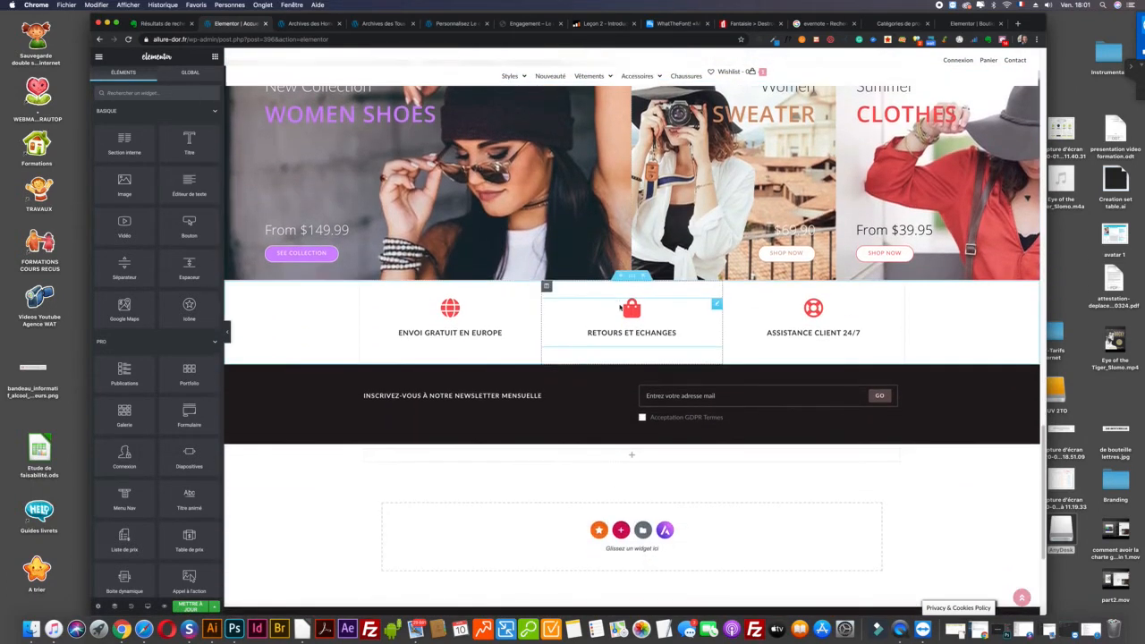
scroll(619, 307, up, 10)
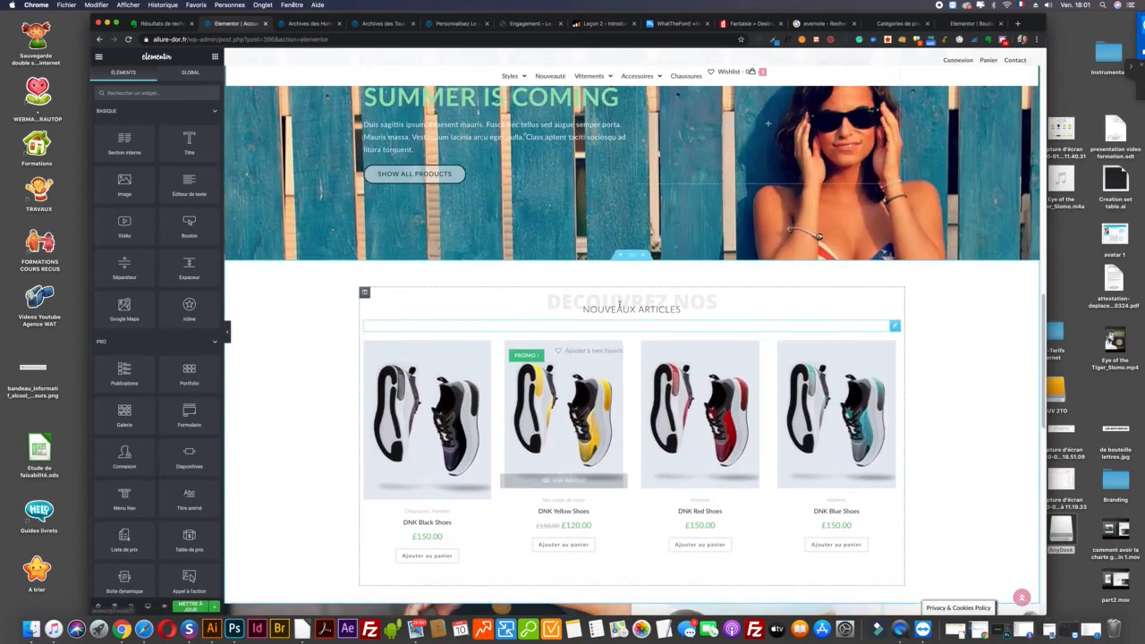
scroll(619, 307, up, 3)
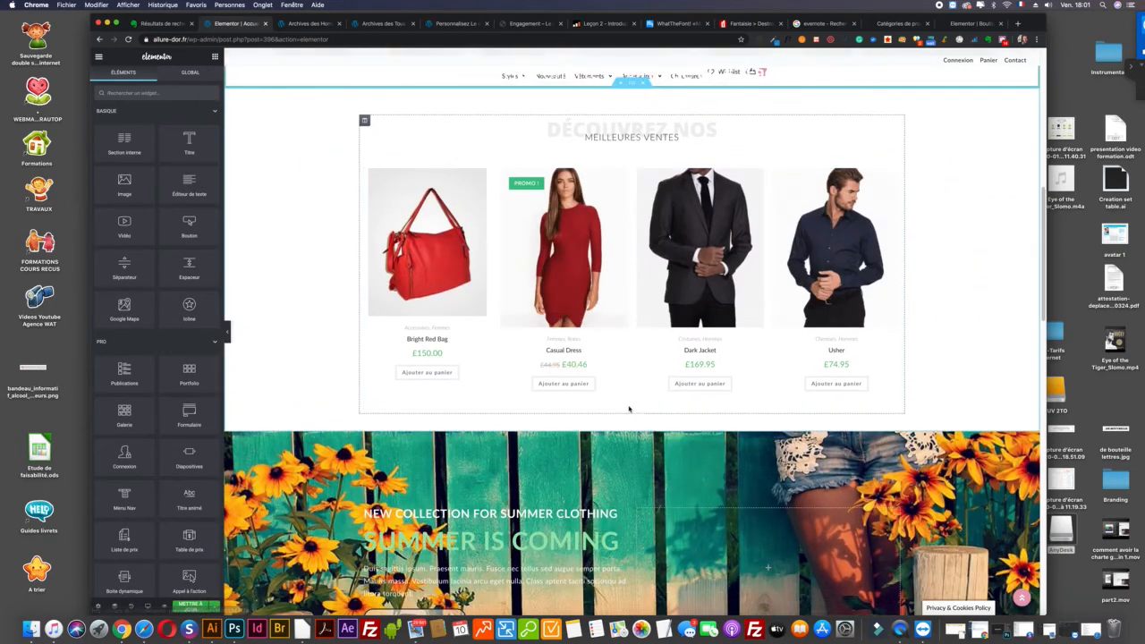
click(308, 24)
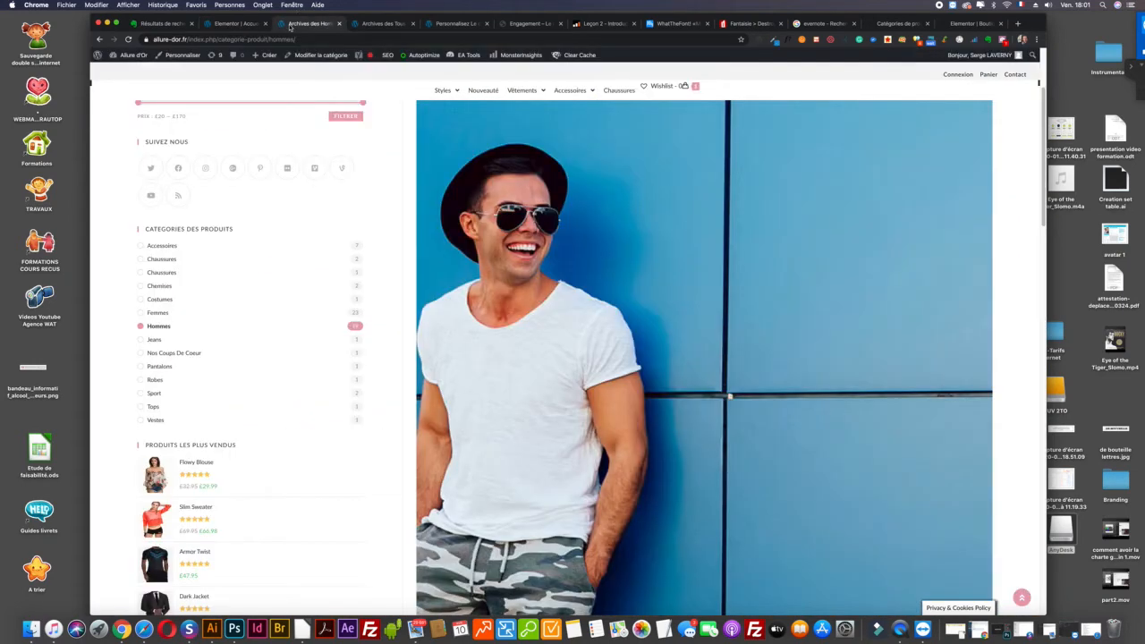
click(234, 23)
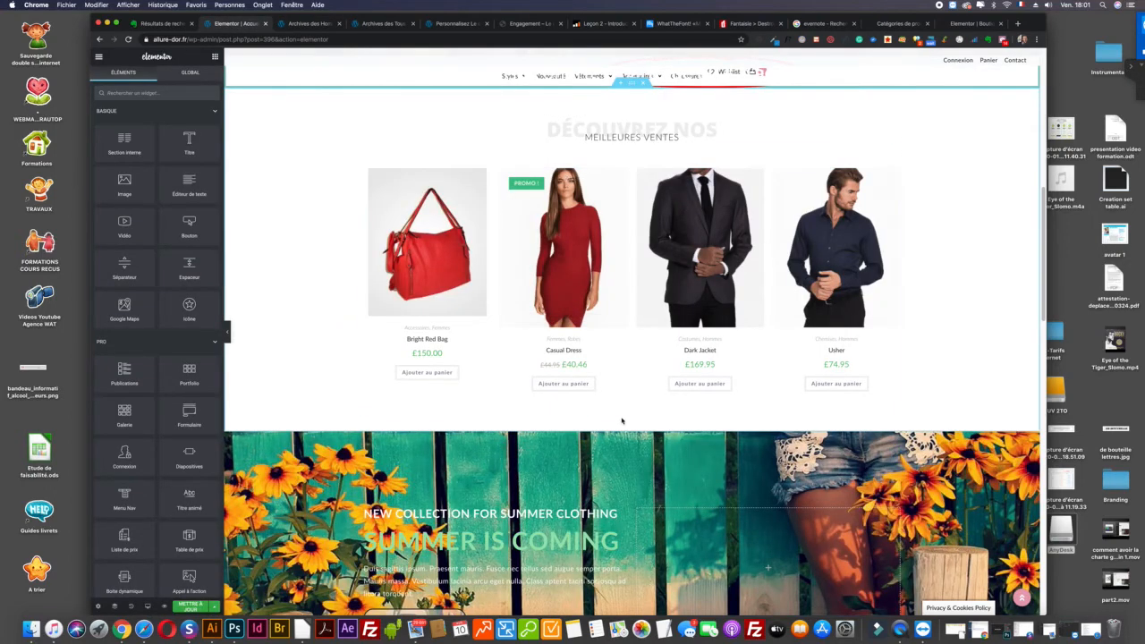
scroll(622, 419, down, 10)
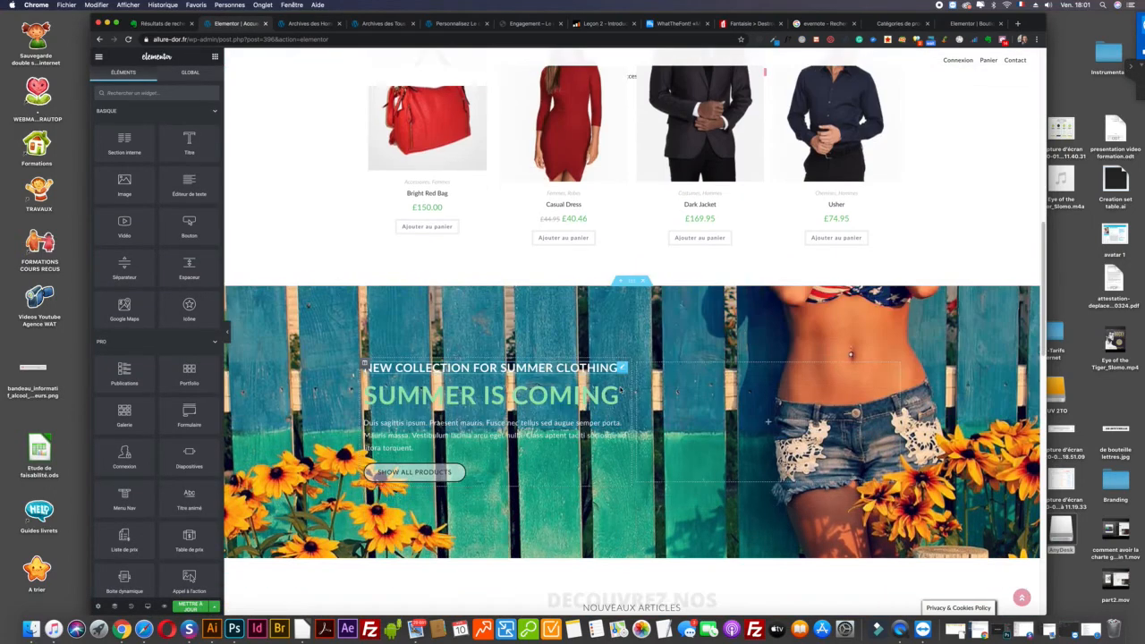
scroll(621, 389, down, 10)
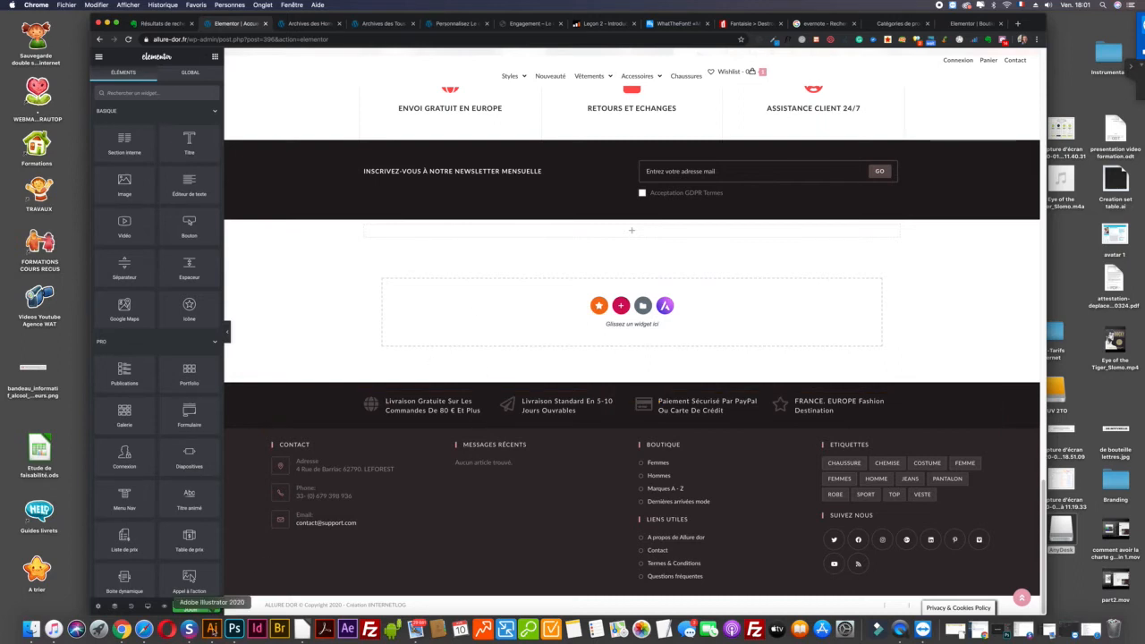
Step: Update the home page in Elementor and return through the WordPress editor to the list of all pages
click(190, 607)
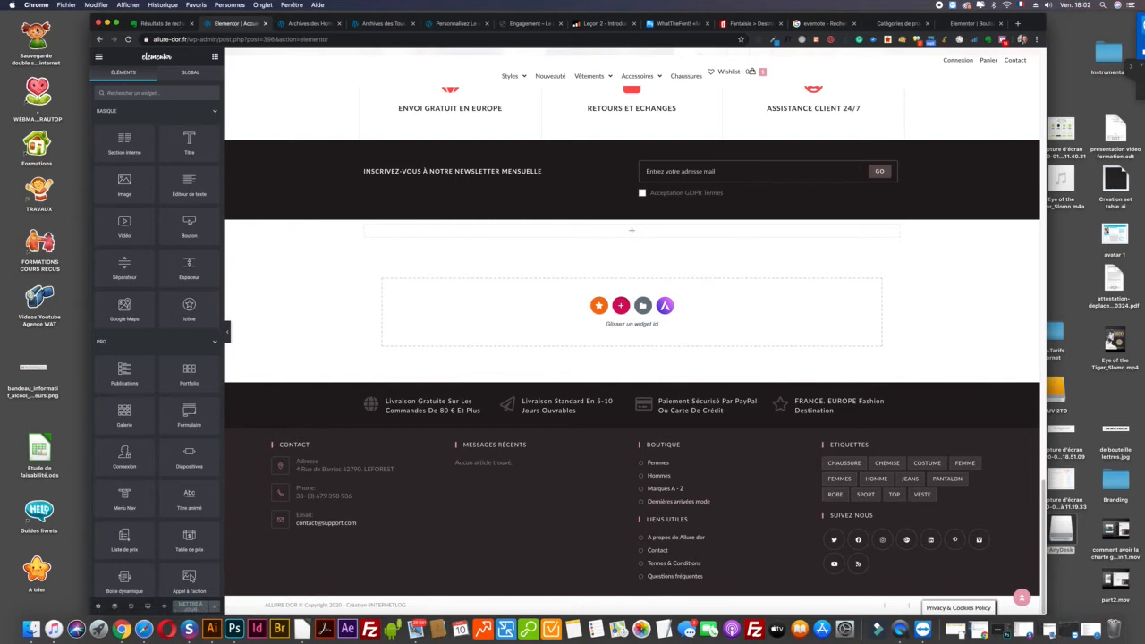
click(98, 58)
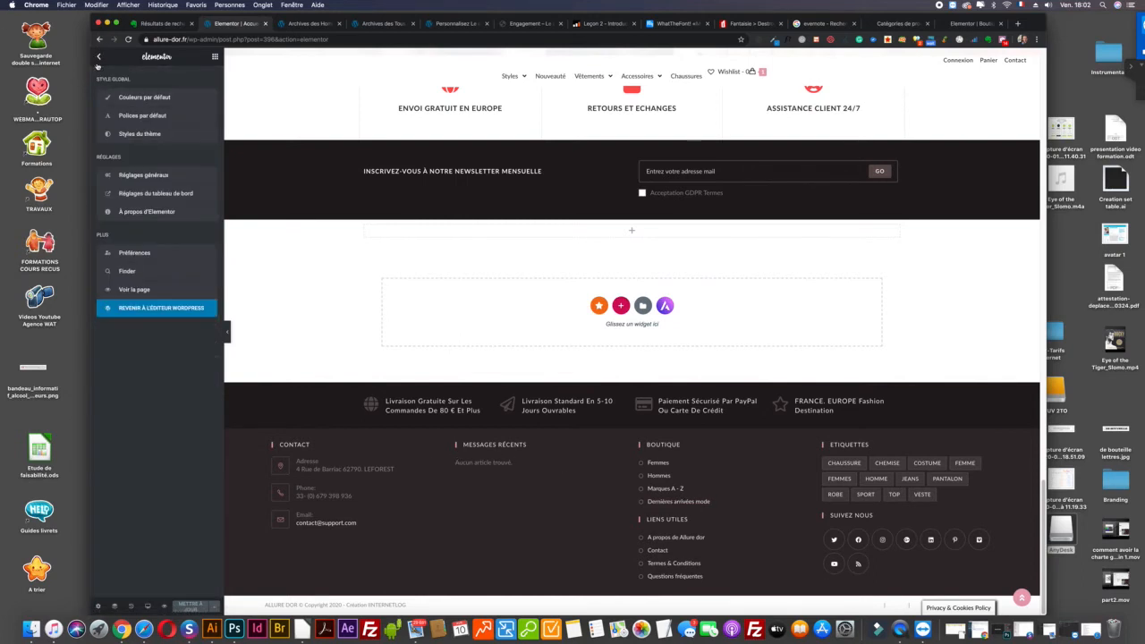
click(134, 310)
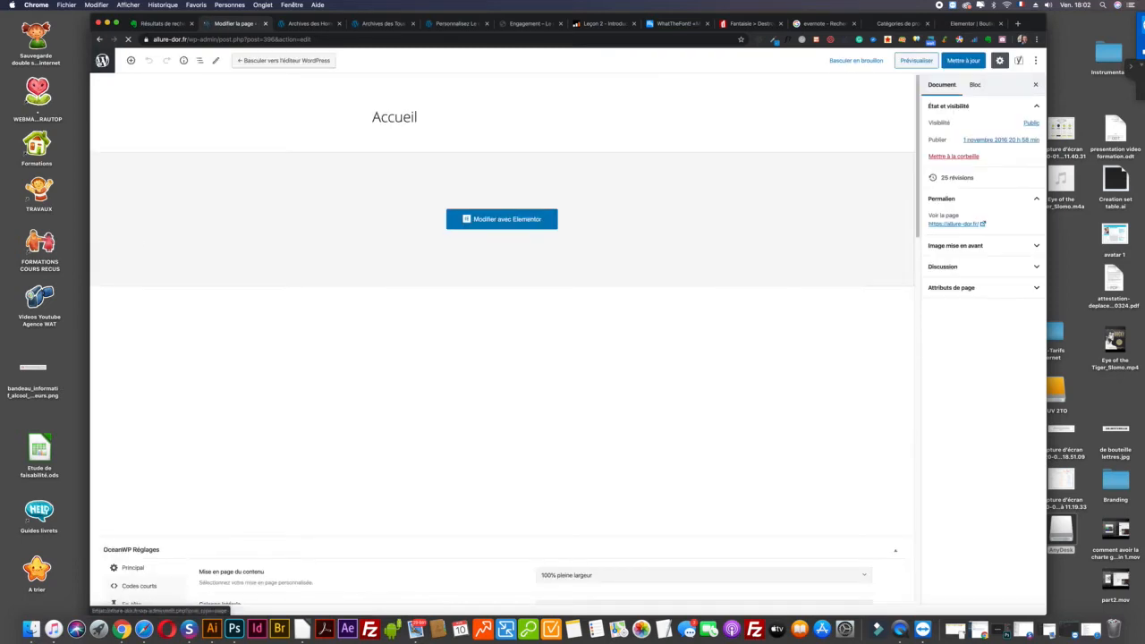
click(101, 60)
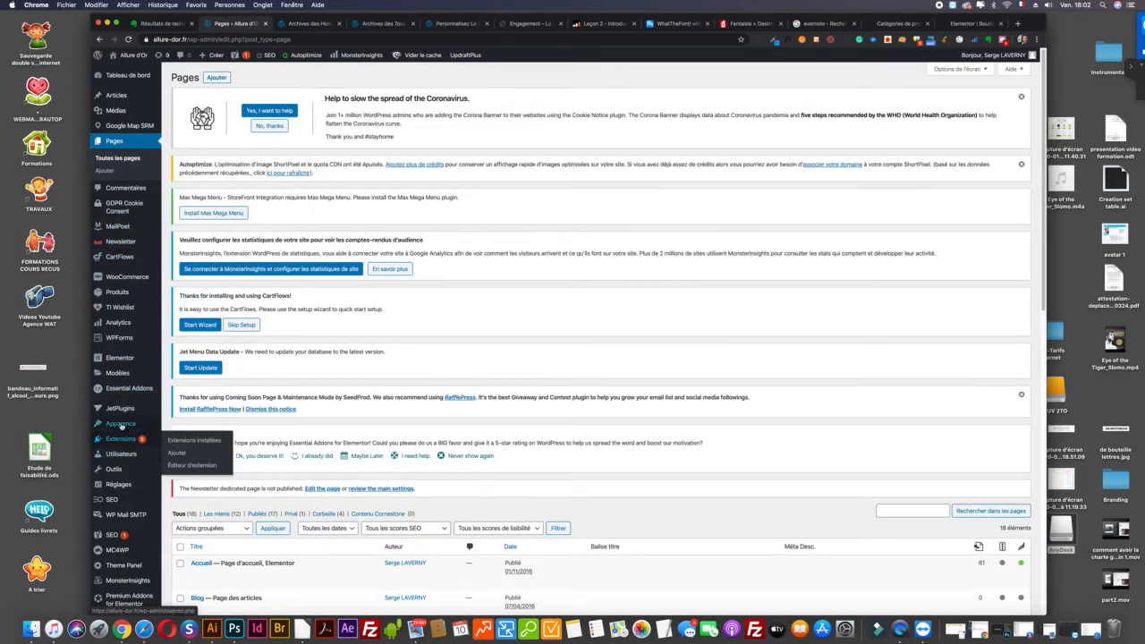
Step: Open the site's widget management page and expand the Pied de page 3 area
mouse_move(122, 425)
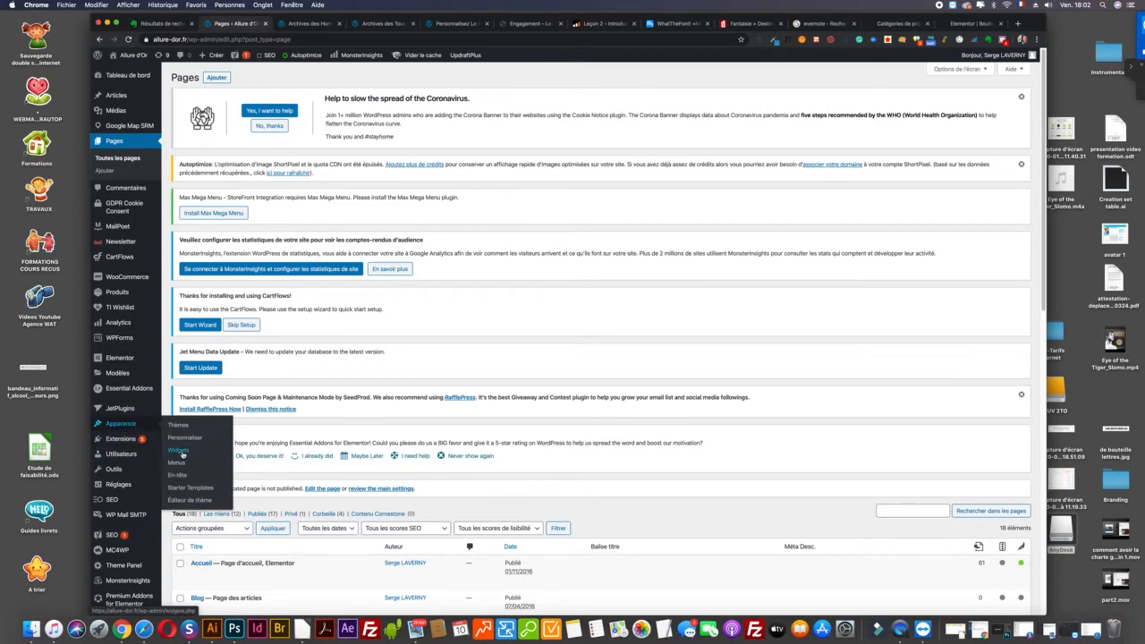
click(183, 454)
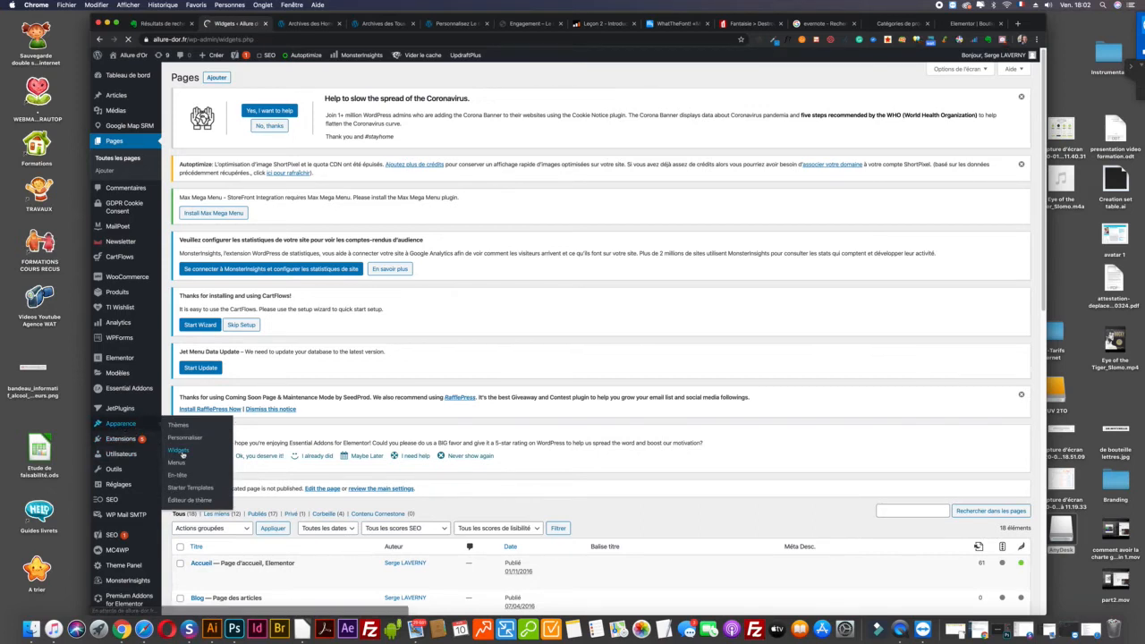
scroll(348, 412, down, 3)
scroll(367, 401, down, 4)
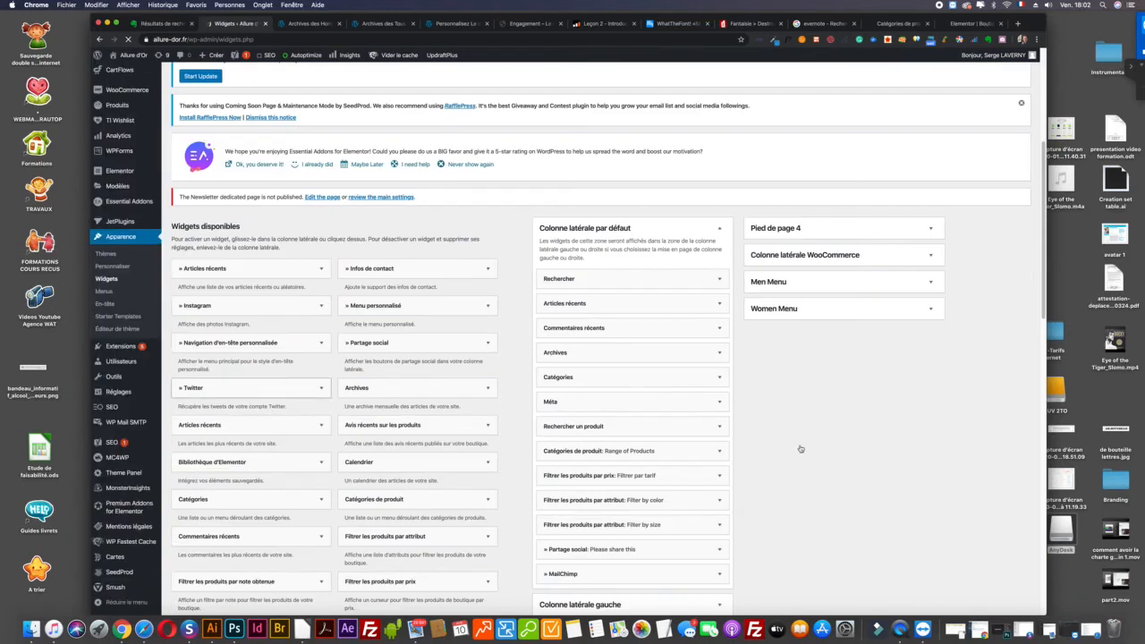
scroll(797, 447, down, 6)
click(692, 428)
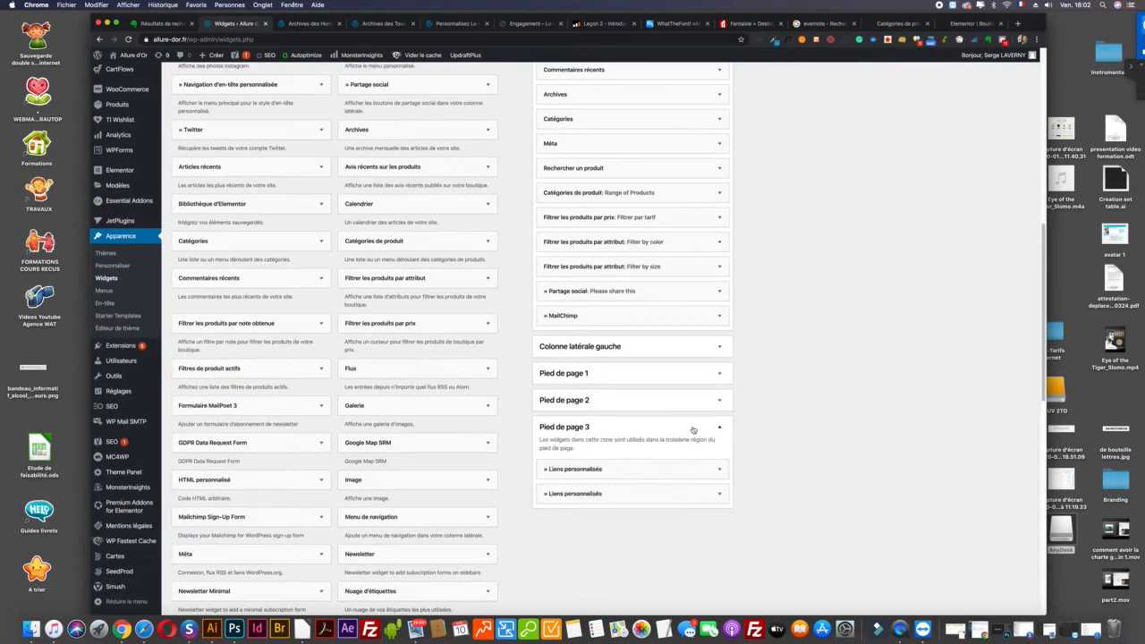
Step: Check on the Hommes category page which footer column holds the Messages récents block, and return to the widget management page
click(318, 23)
scroll(424, 325, down, 10)
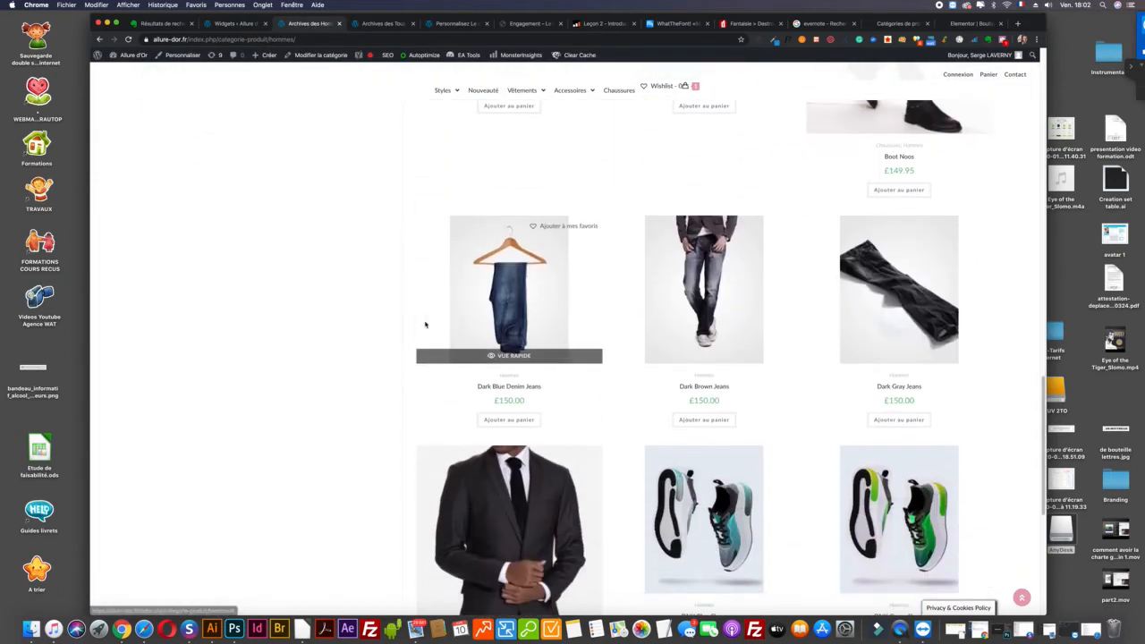
scroll(425, 325, down, 5)
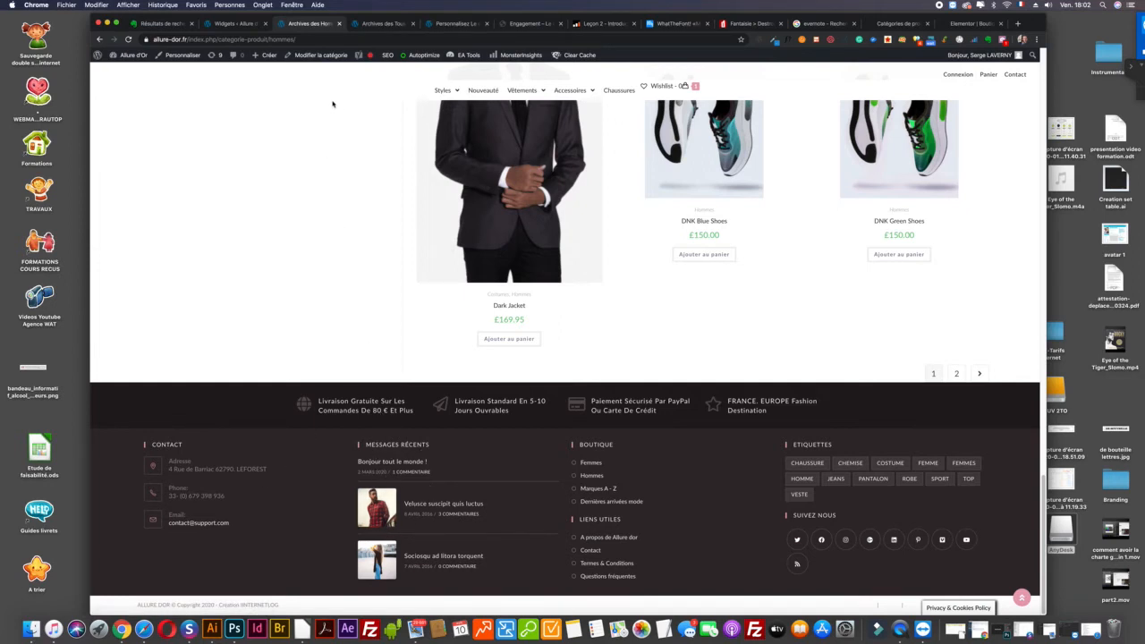
click(243, 24)
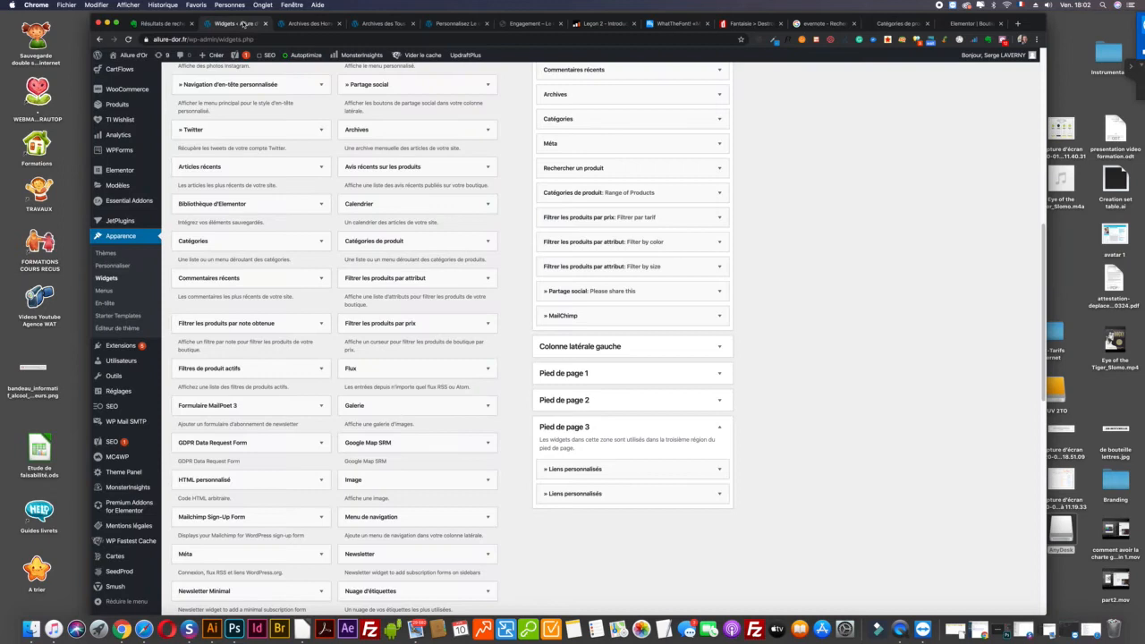
Step: Delete the Articles récents widget titled Messages récents from the Pied de page 2 area
click(721, 400)
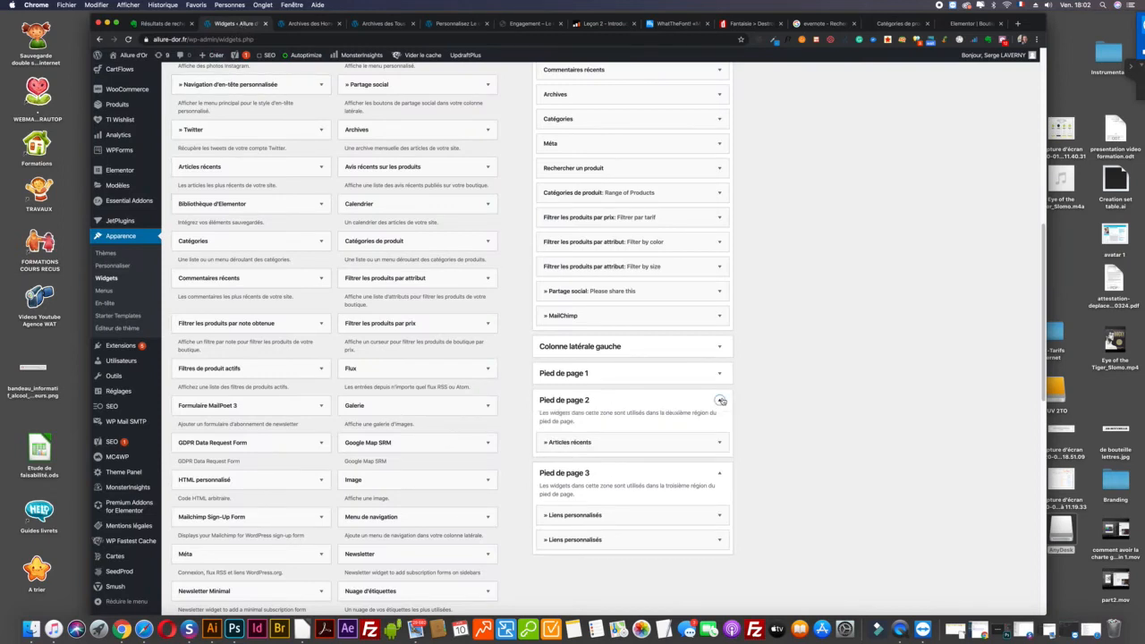
click(719, 443)
scroll(761, 428, down, 4)
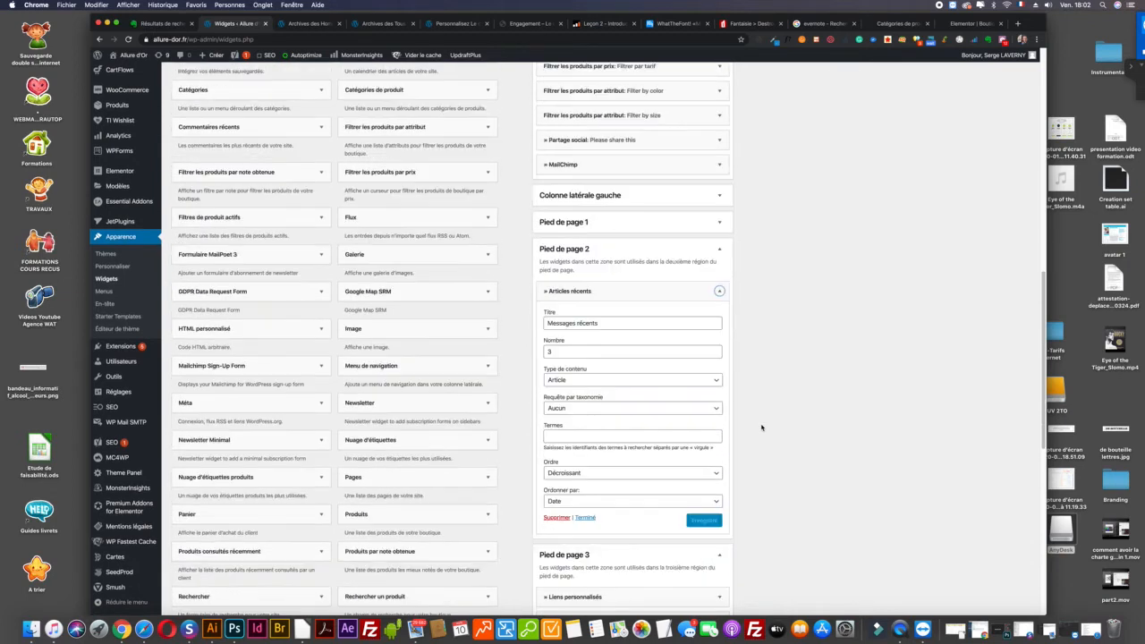
click(556, 517)
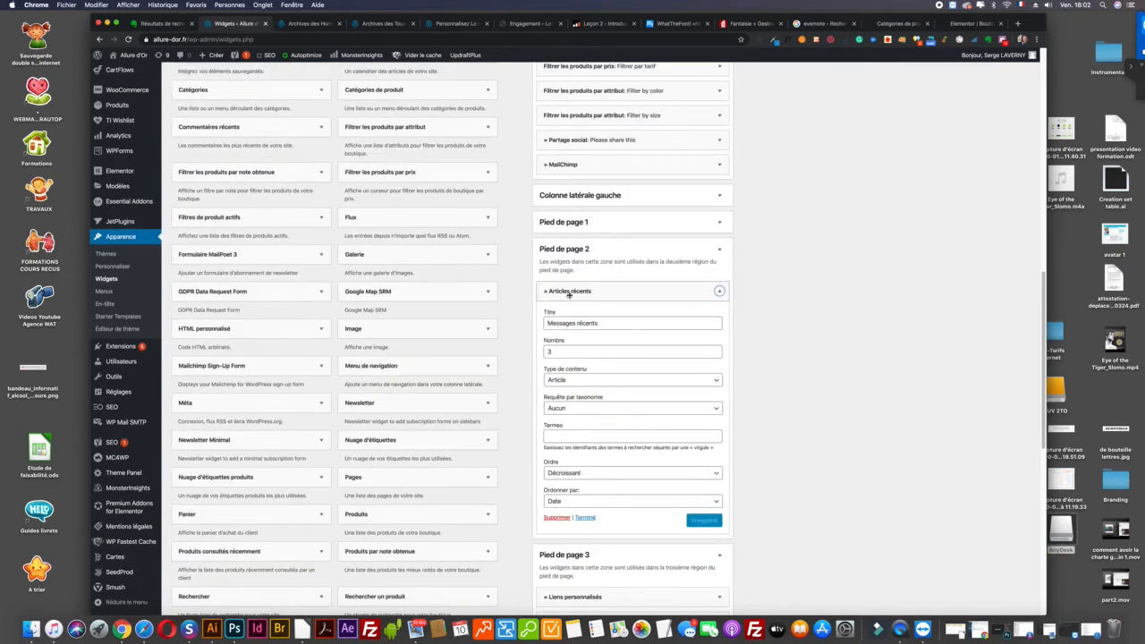
click(566, 253)
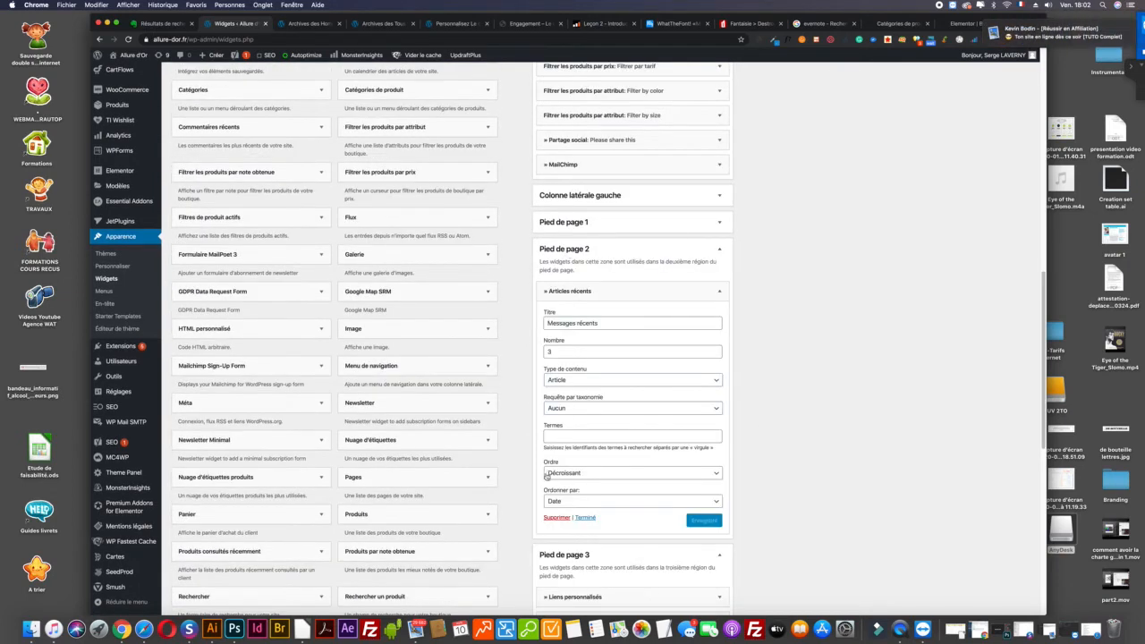
click(551, 518)
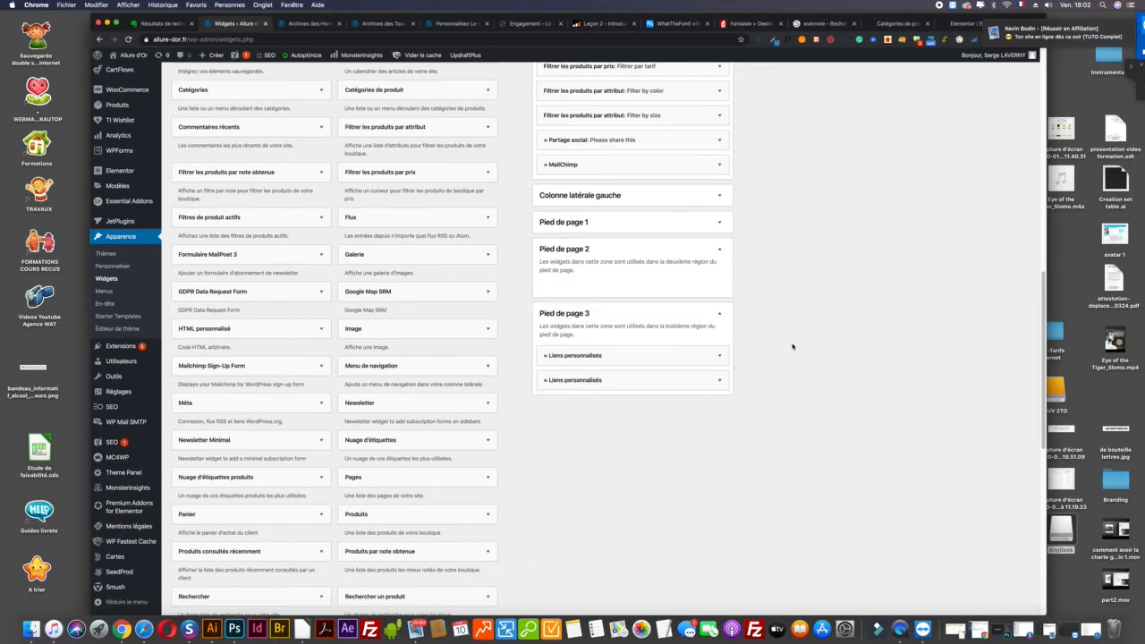
Step: Reload the Hommes category page, inspect its footer column layout, and return to the widget management page
click(308, 23)
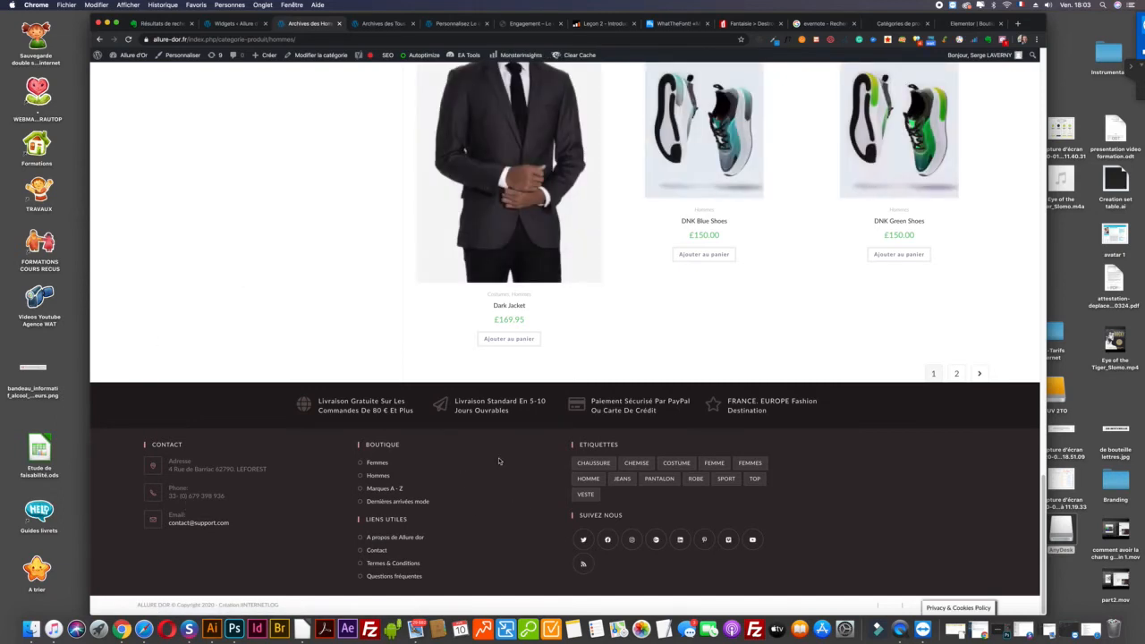
click(129, 40)
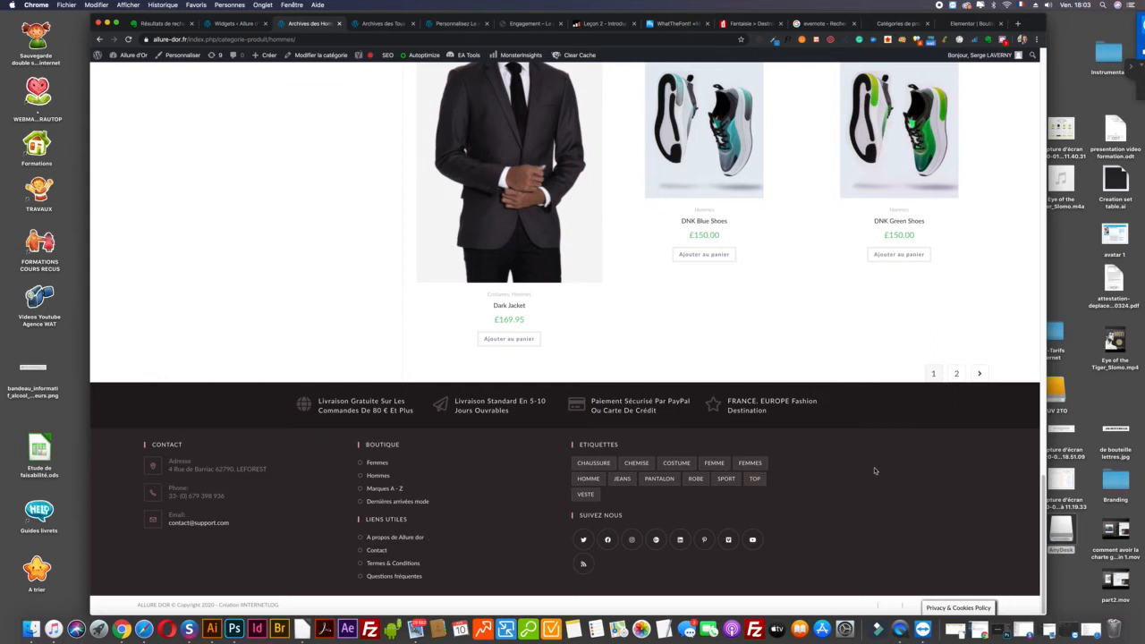
click(218, 24)
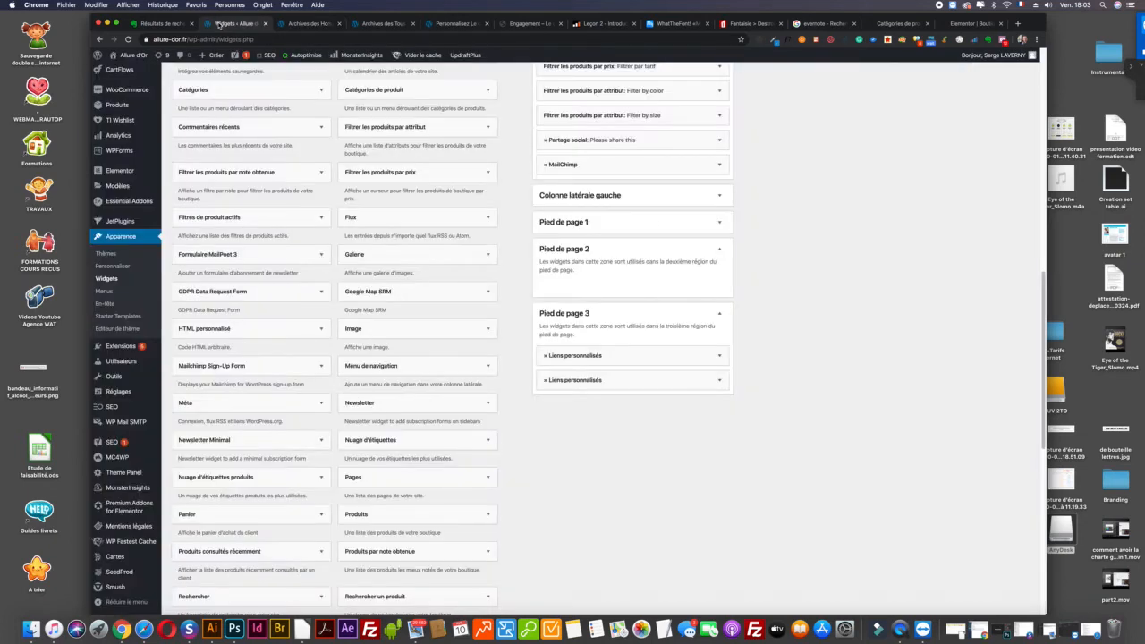
click(304, 25)
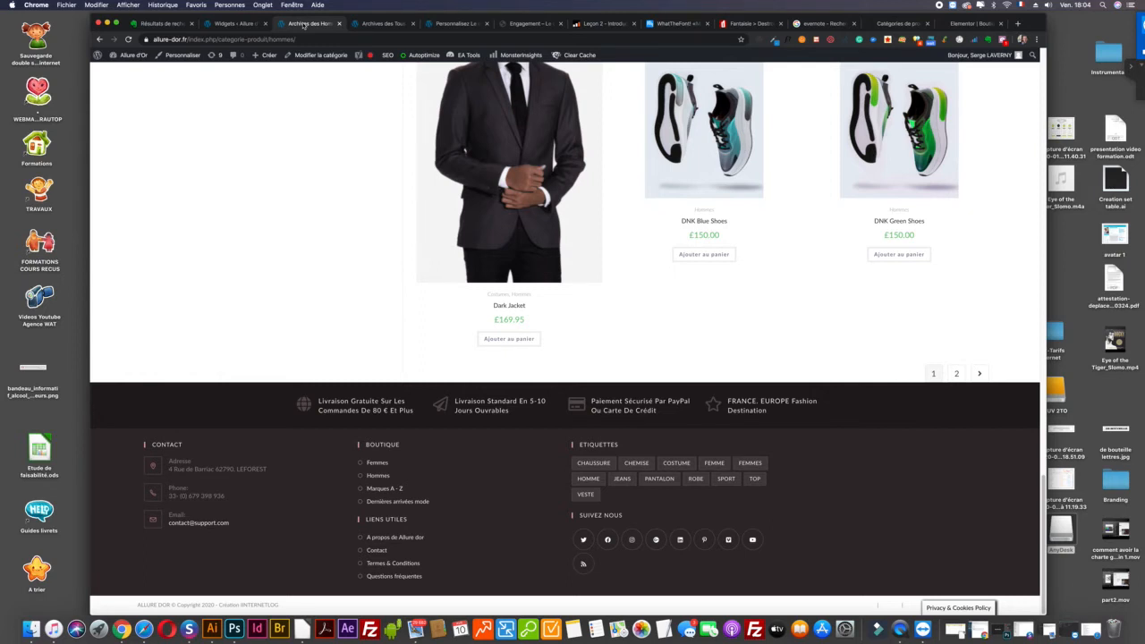
click(234, 23)
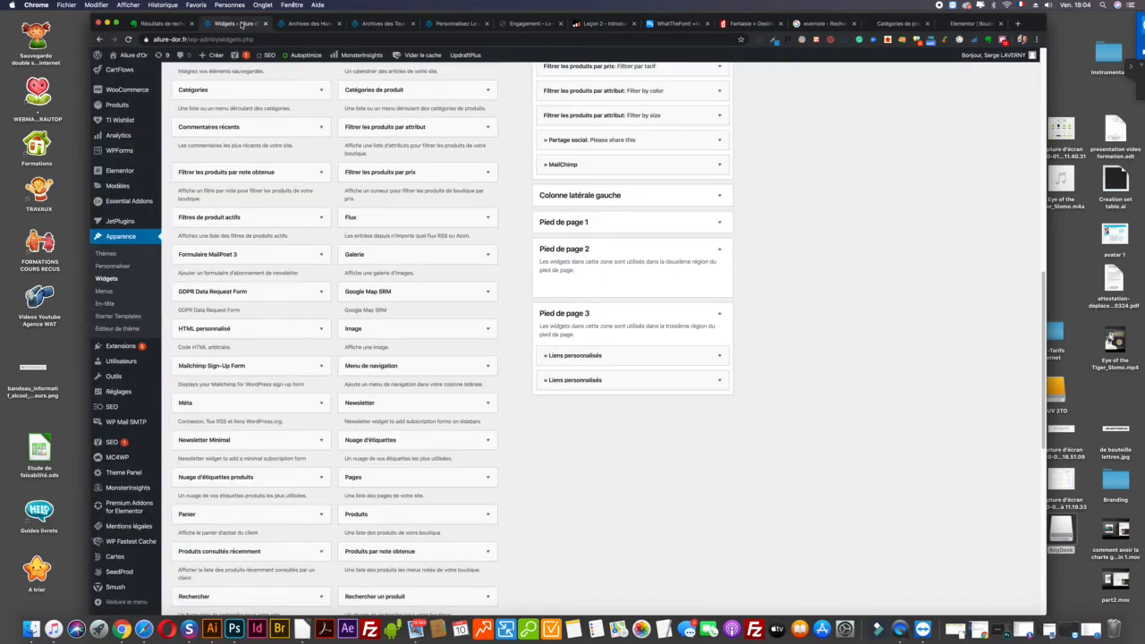
Step: Open the theme customizer and examine Widgets and the Style général and Réglages généraux options for a footer column setting
click(119, 267)
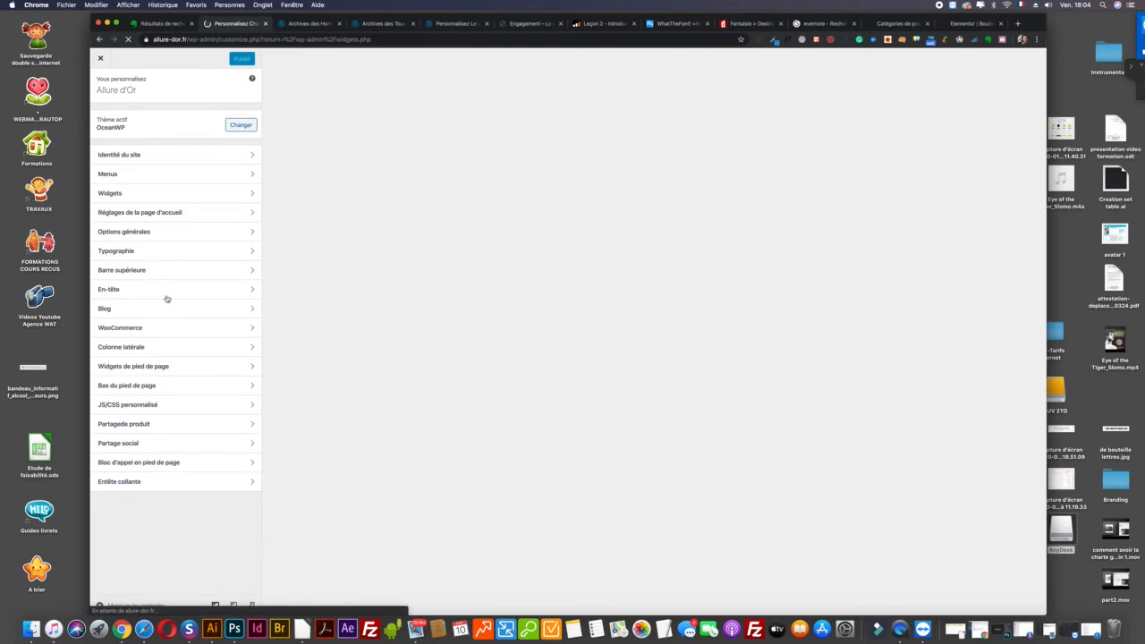
click(170, 191)
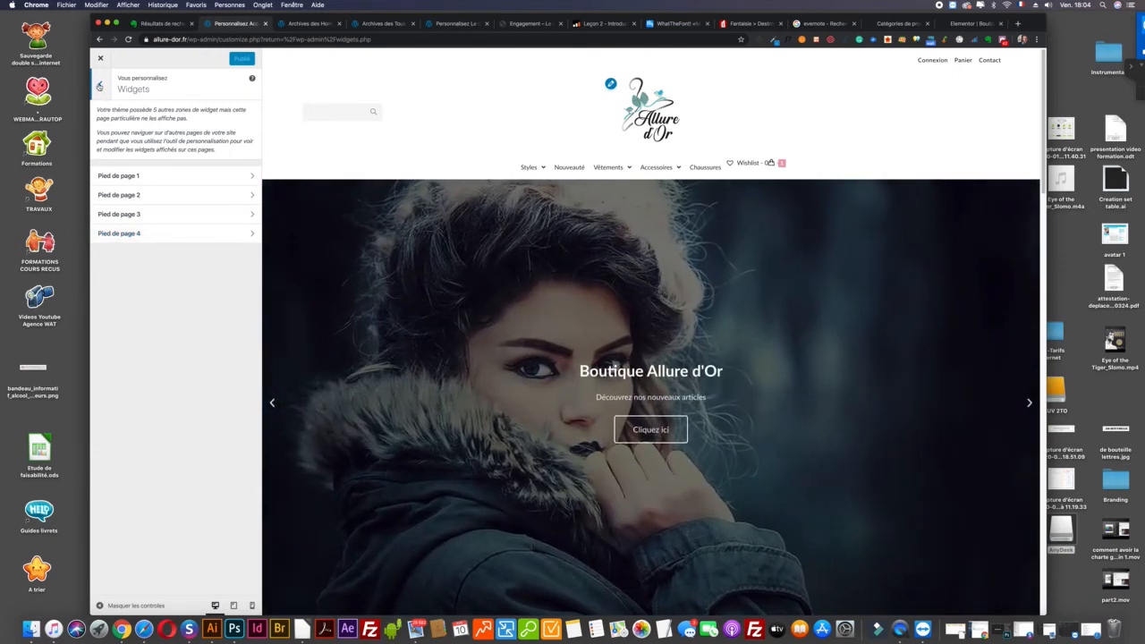
click(100, 85)
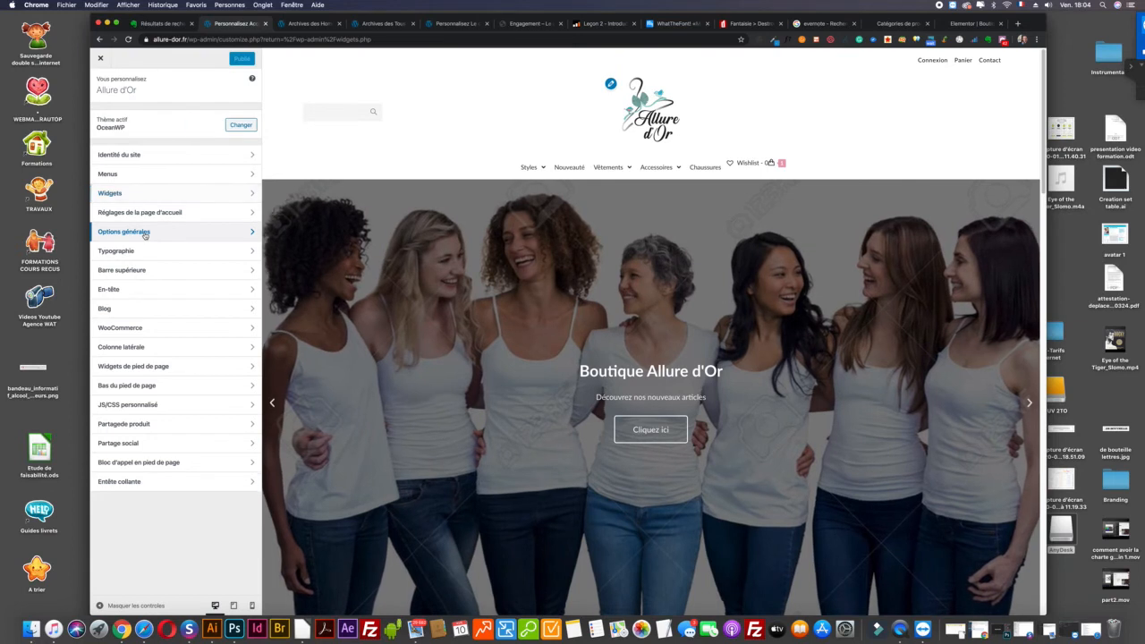
click(144, 233)
click(125, 117)
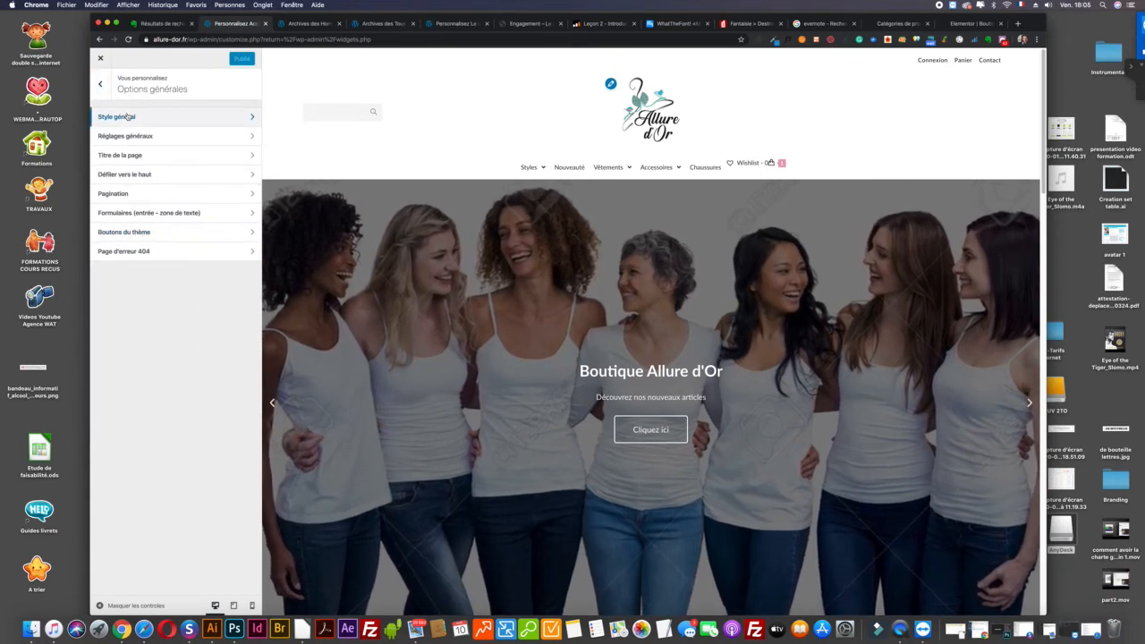
click(101, 88)
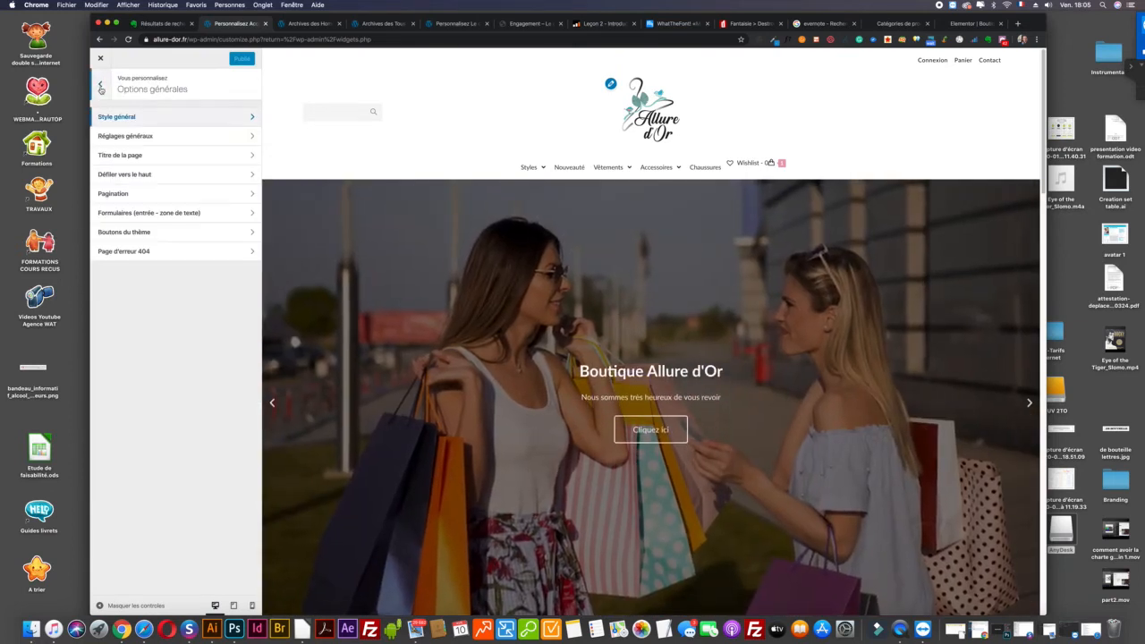
click(121, 138)
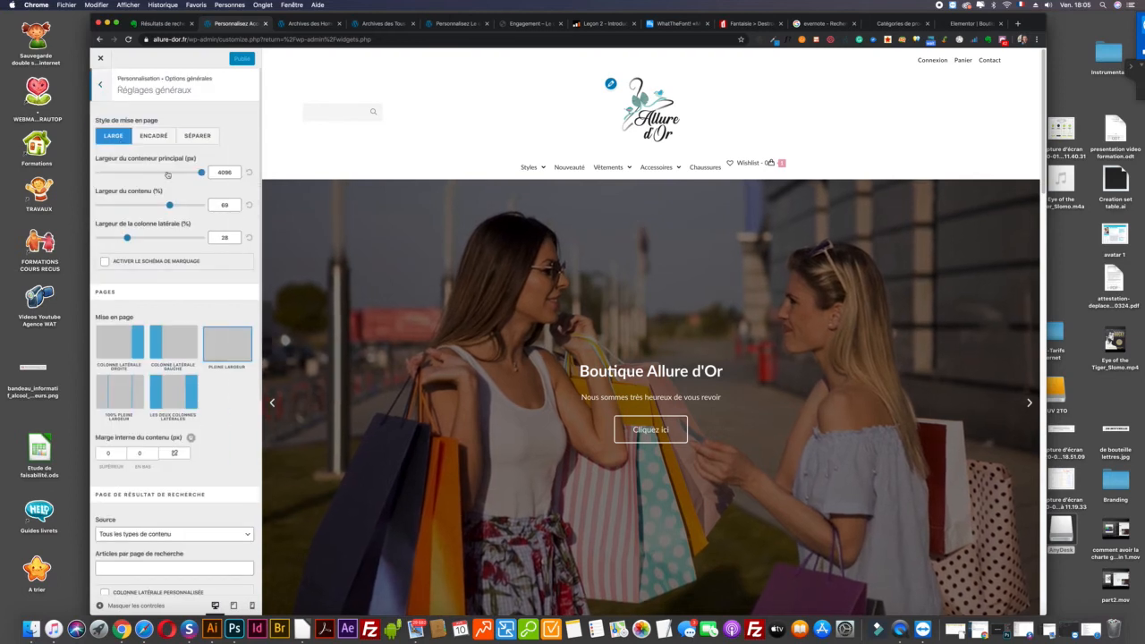
scroll(213, 233, down, 5)
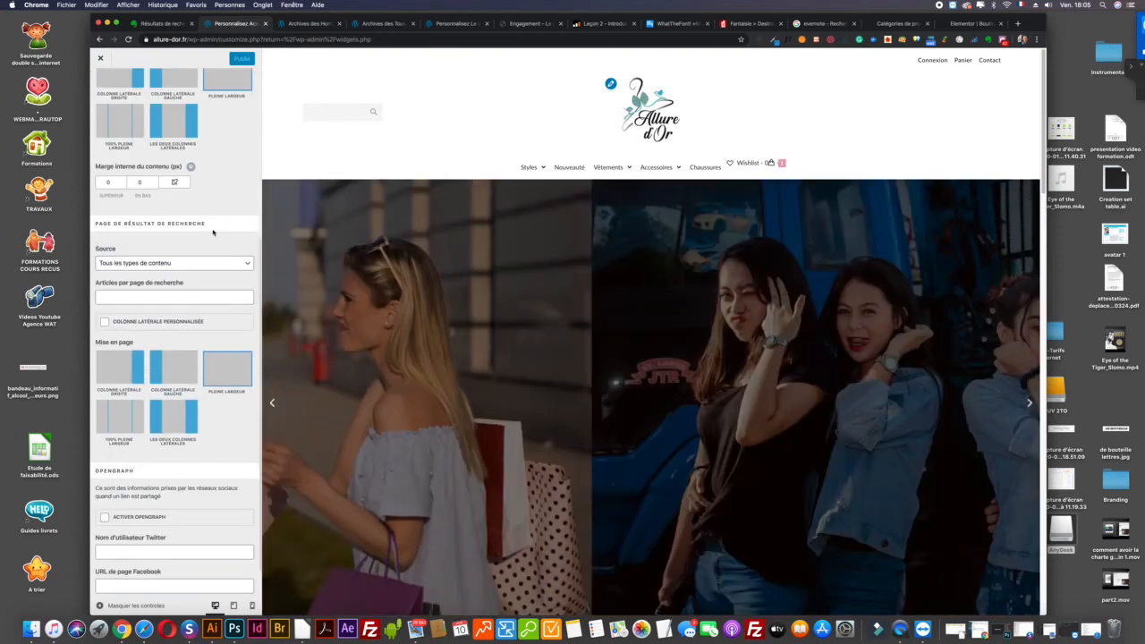
scroll(213, 233, down, 1)
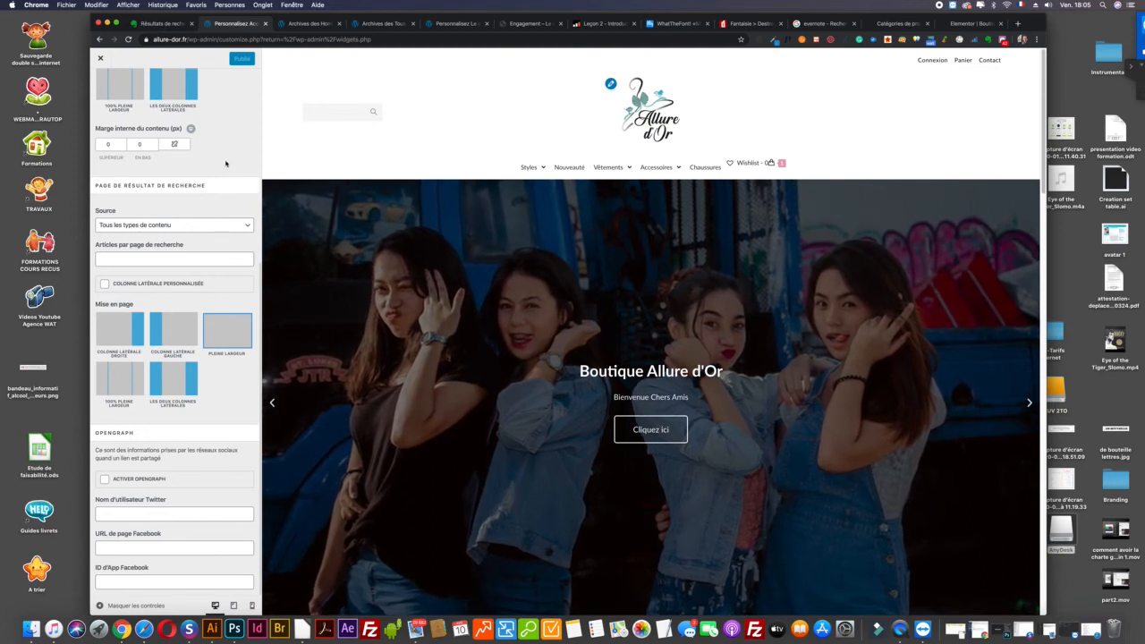
scroll(220, 215, up, 2)
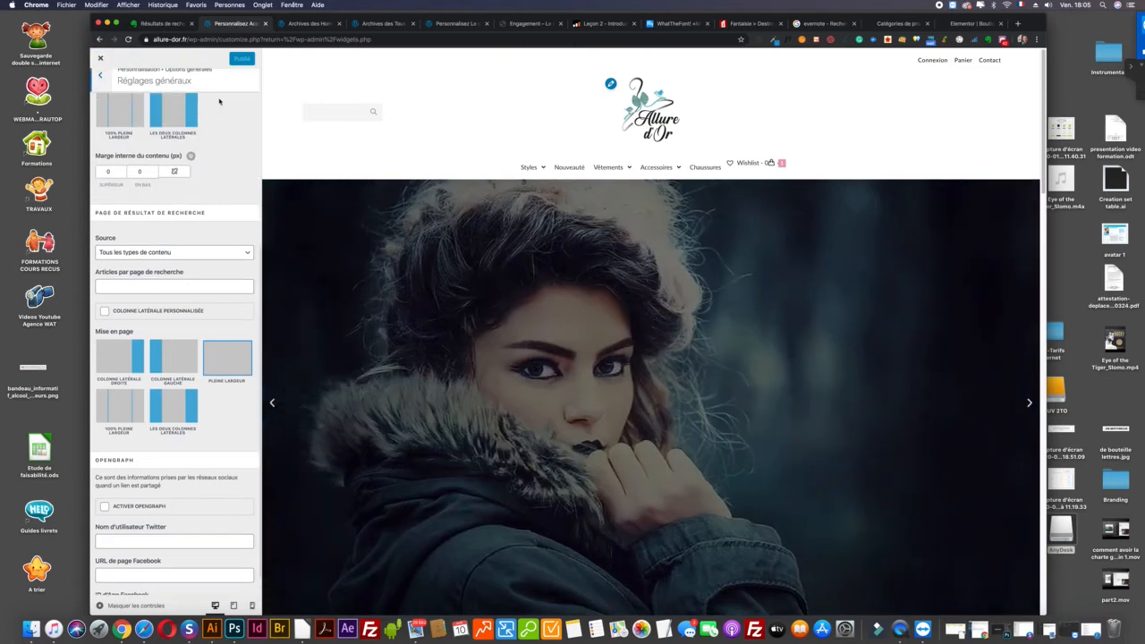
scroll(220, 221, down, 2)
scroll(219, 221, up, 8)
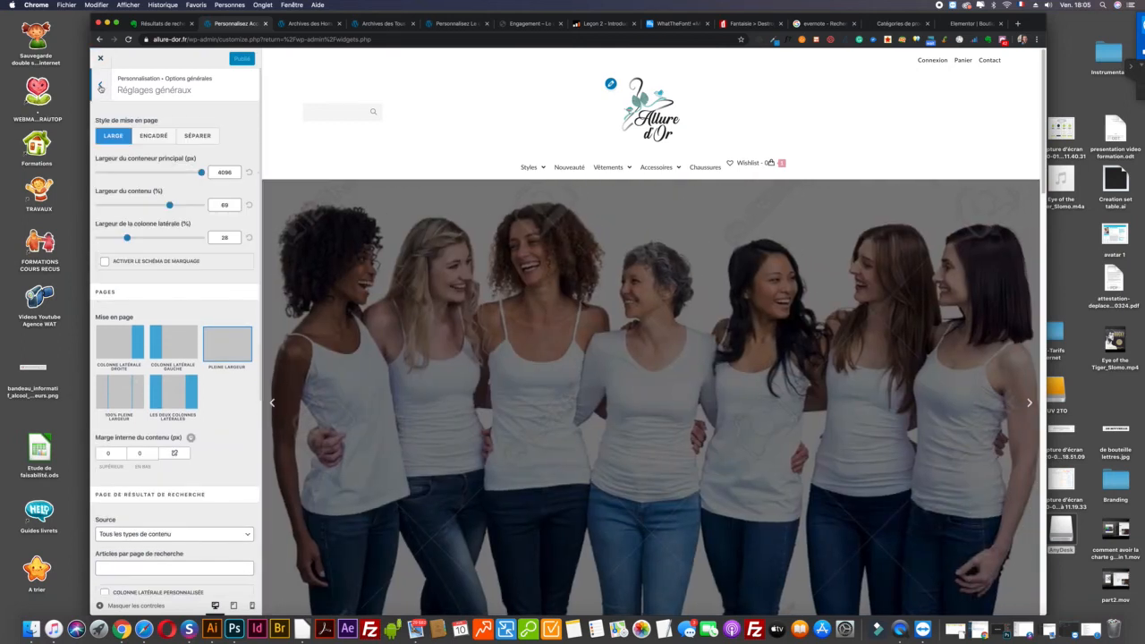
click(101, 87)
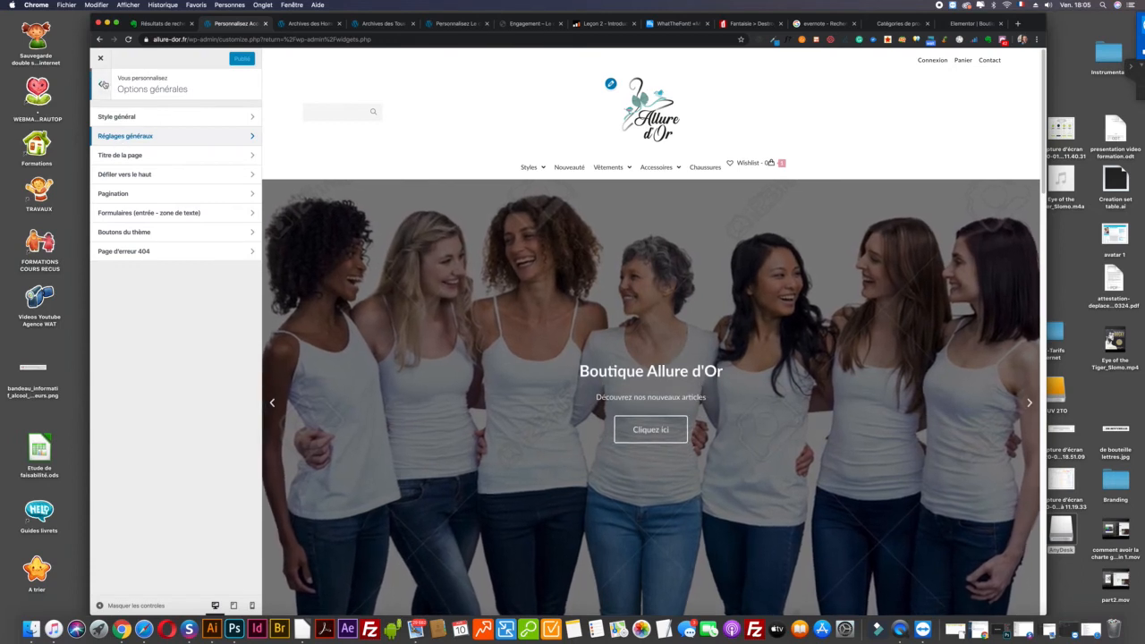
Step: Set the number of columns for the footer widgets to 3 in the theme customizer
click(101, 85)
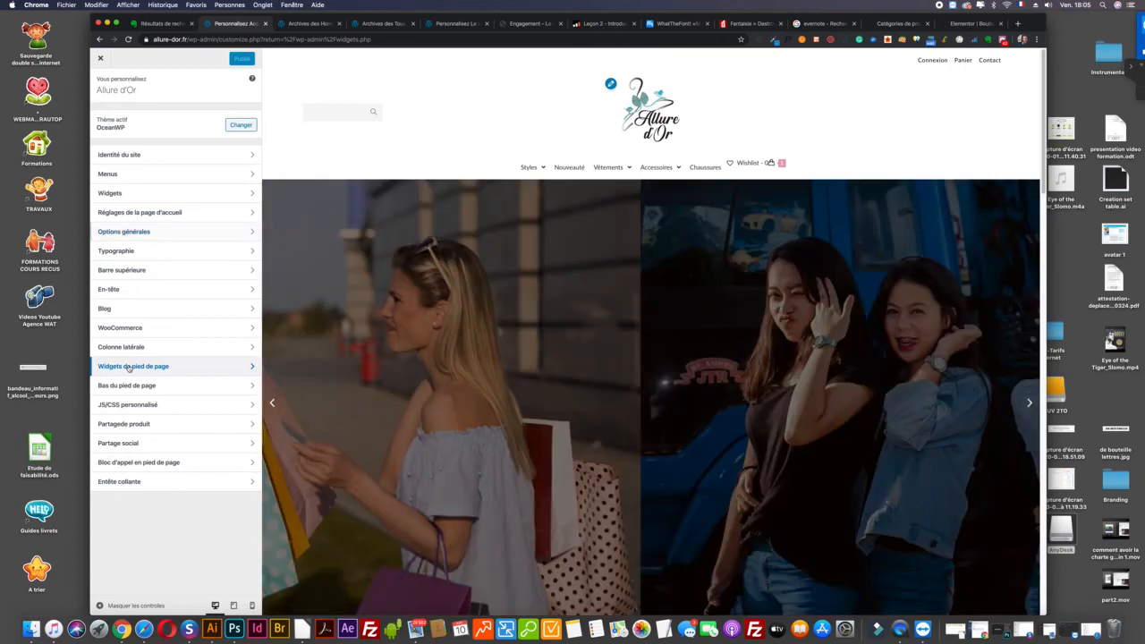
click(130, 367)
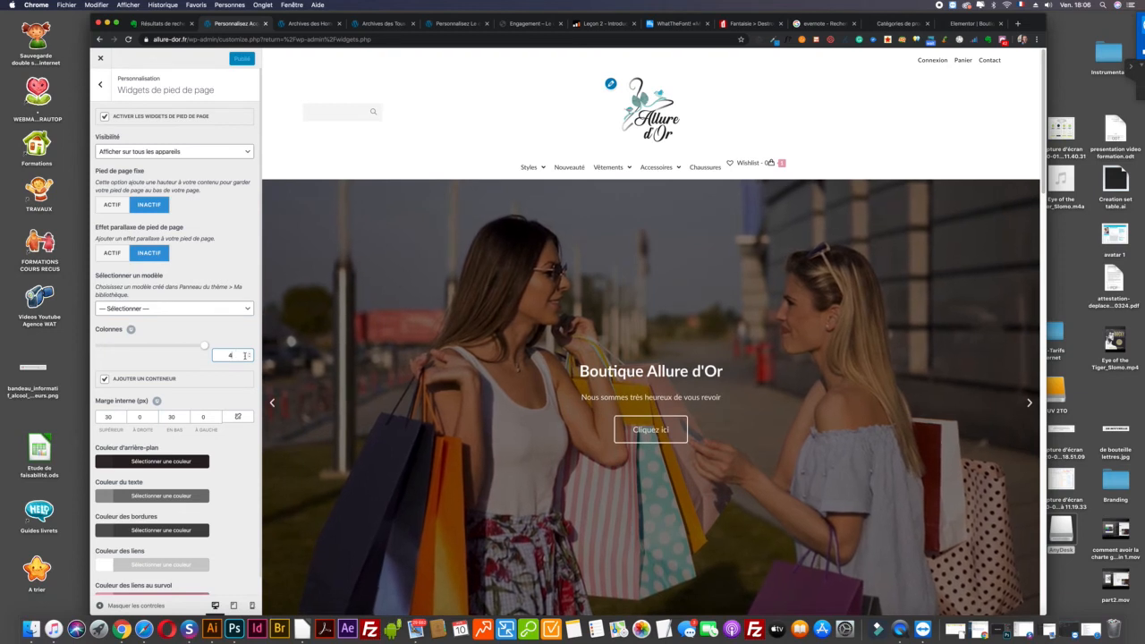
click(249, 357)
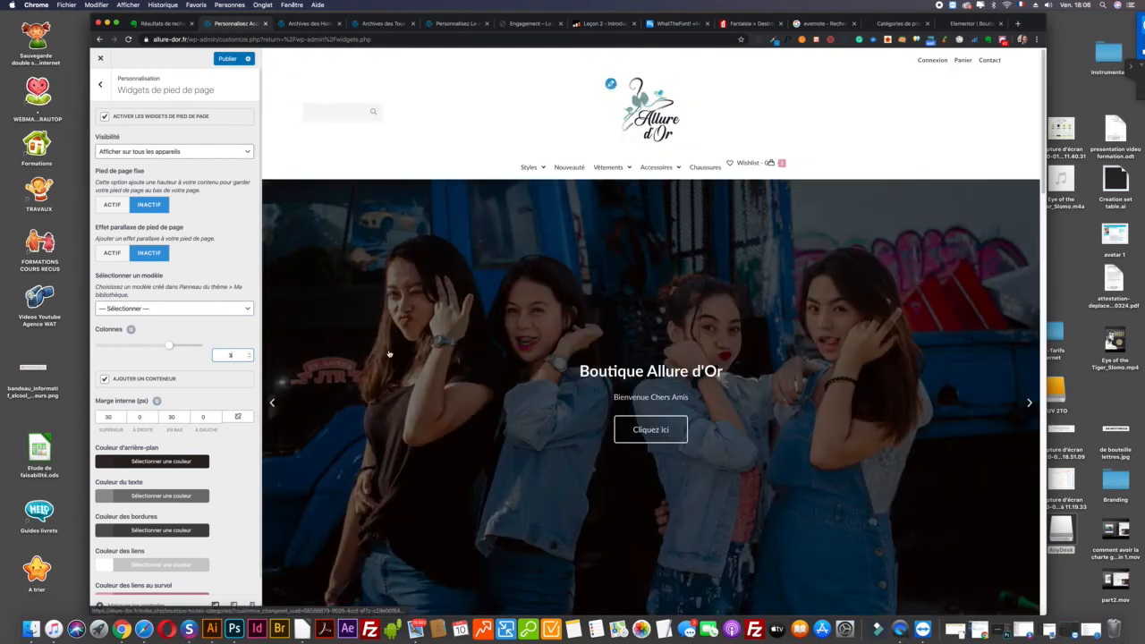
Step: Check the footer in the home page preview, publish the three-column footer setting and close the theme customizer
scroll(388, 353, down, 10)
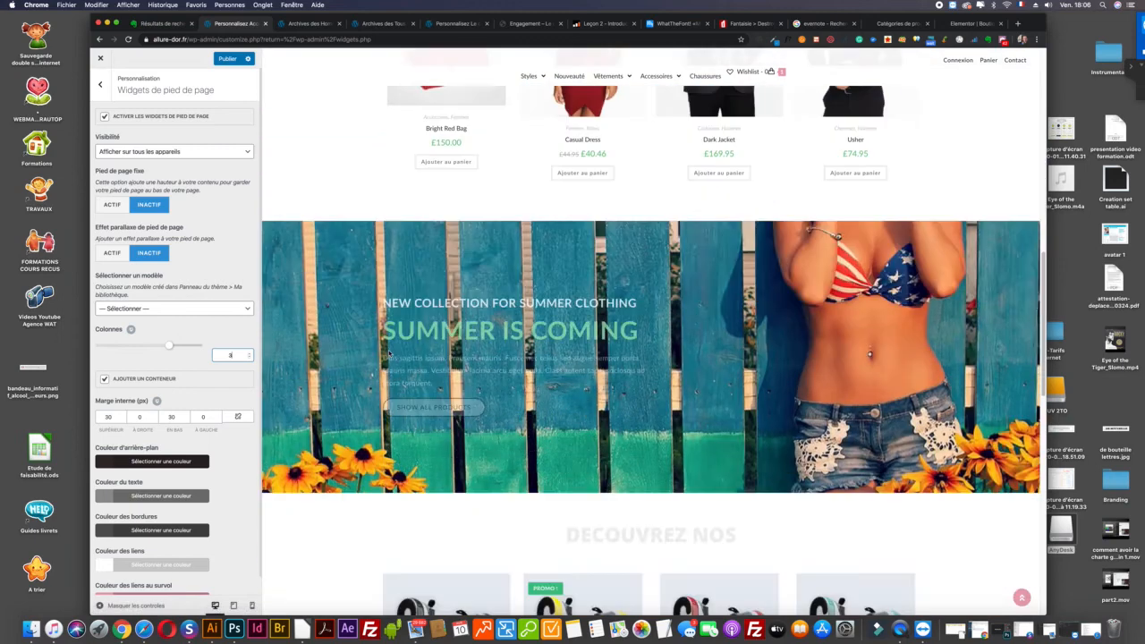
scroll(388, 353, down, 10)
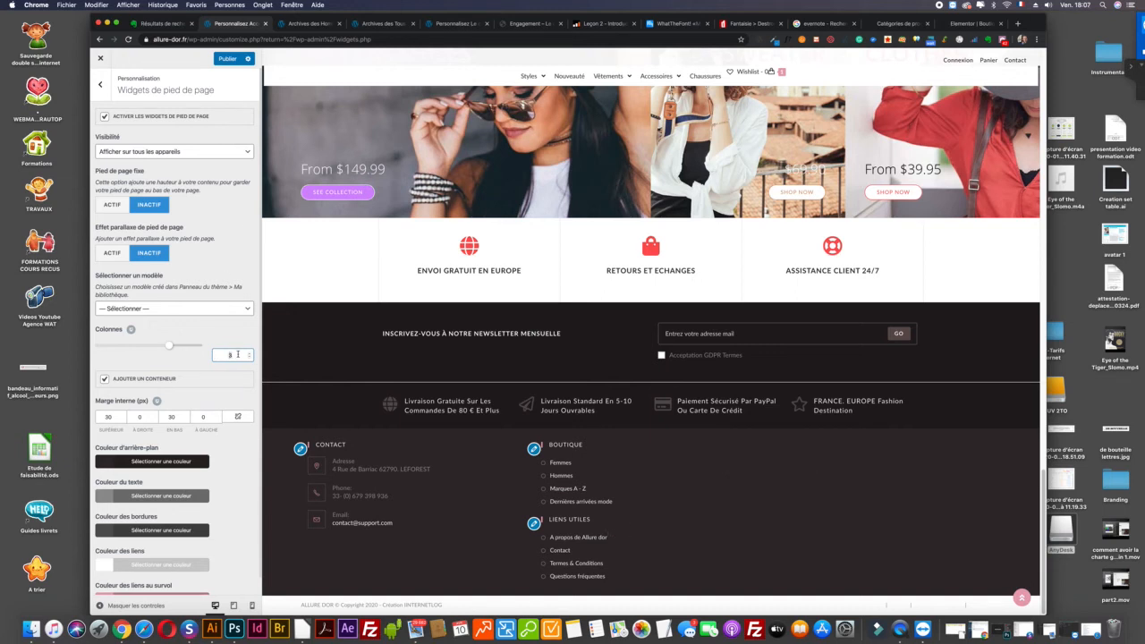
click(229, 59)
click(228, 354)
click(99, 84)
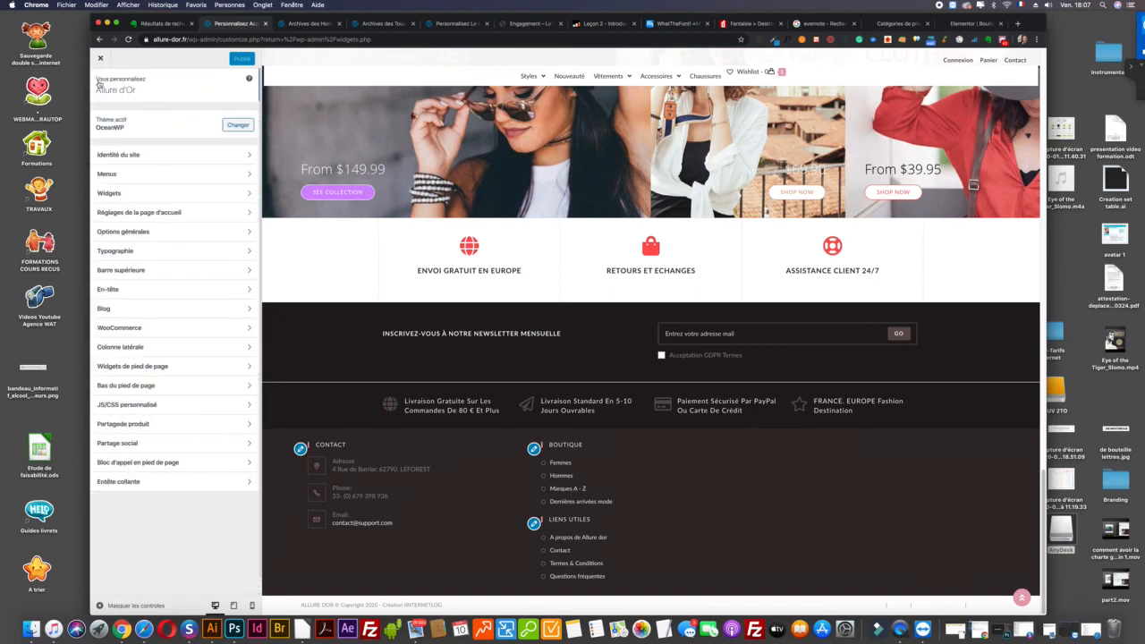
click(100, 59)
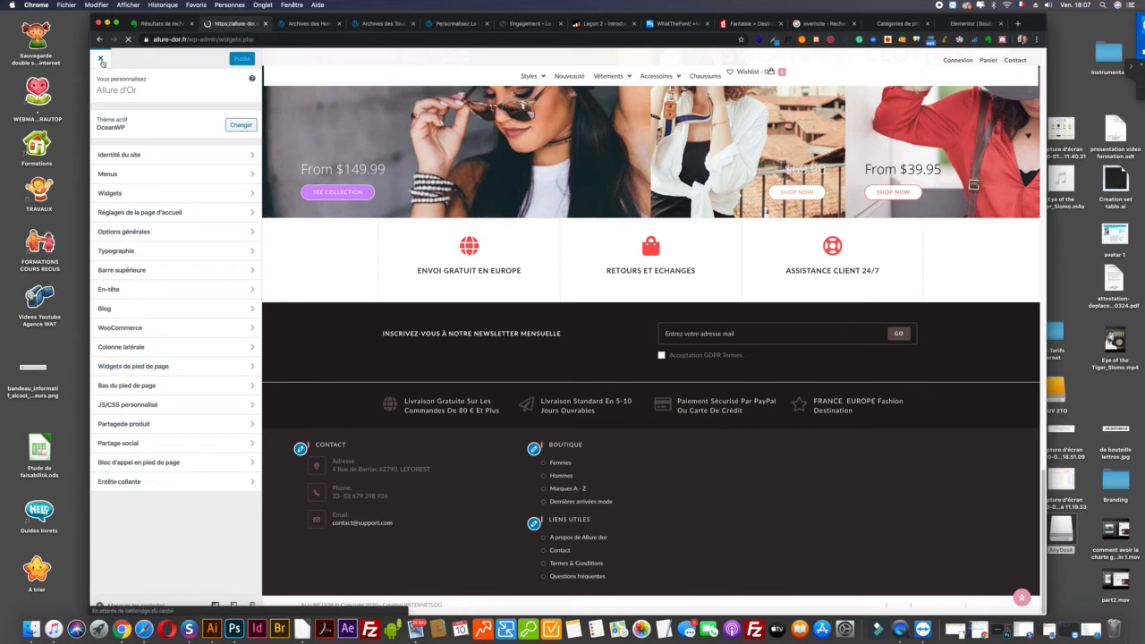
Step: Expand the Pied de page 1, Pied de page 2 and Pied de page 3 areas to examine their widgets
scroll(693, 467, down, 10)
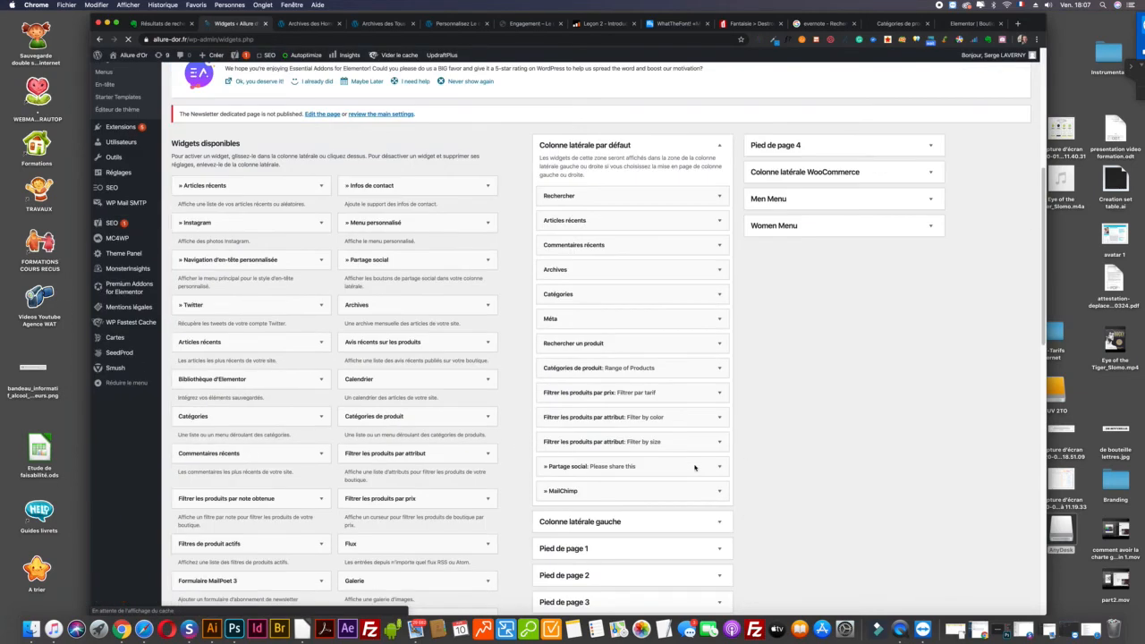
click(616, 329)
click(614, 397)
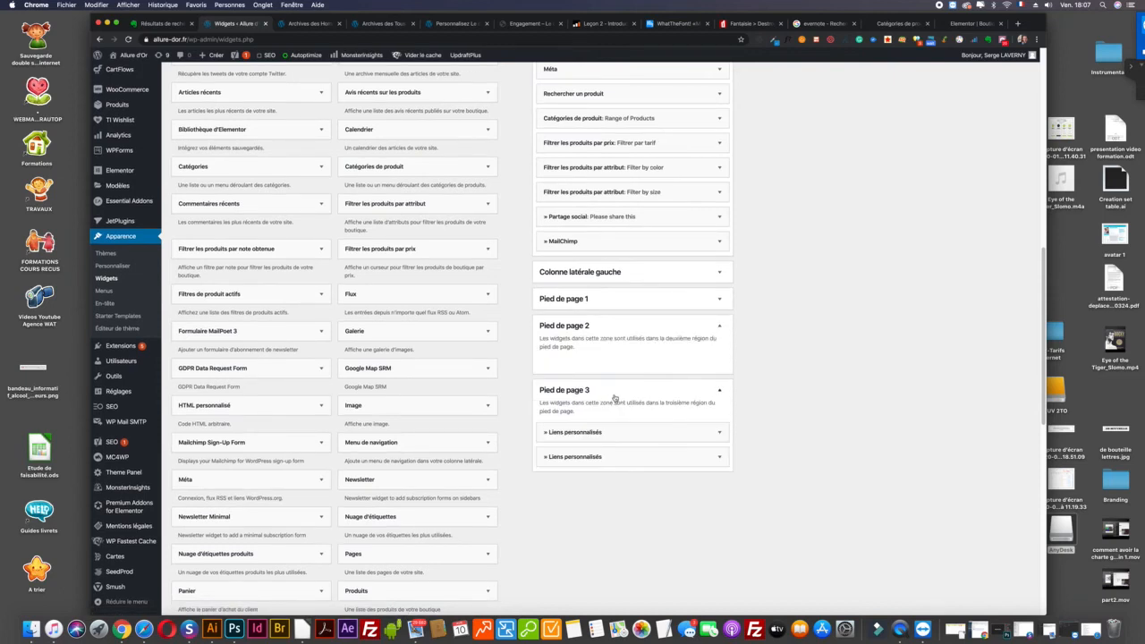
scroll(809, 414, up, 1)
click(638, 329)
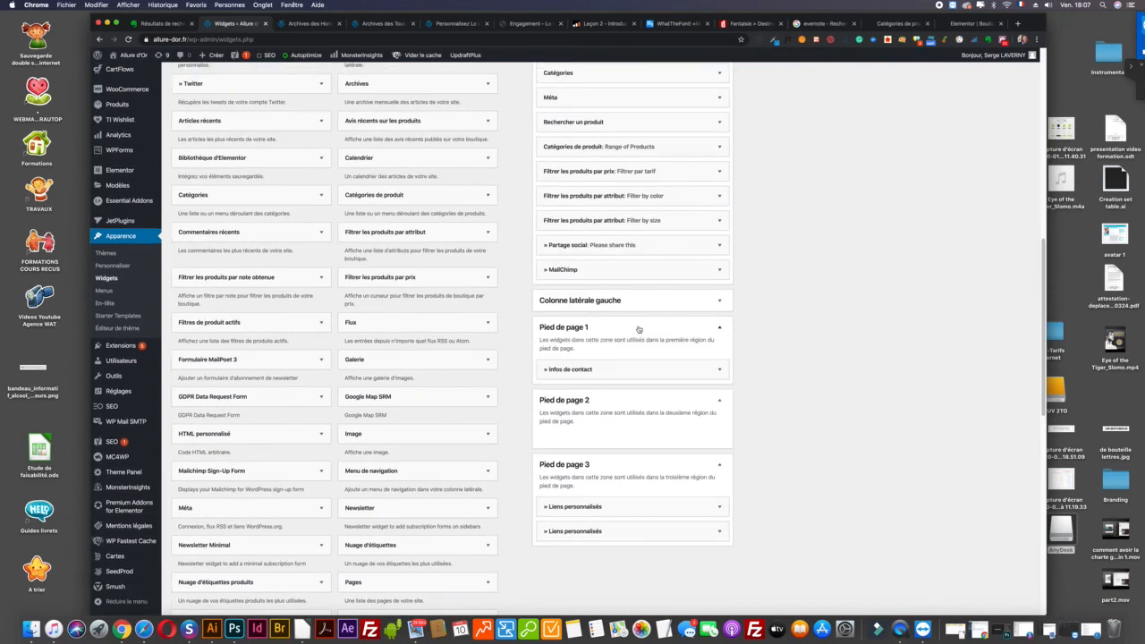
click(719, 400)
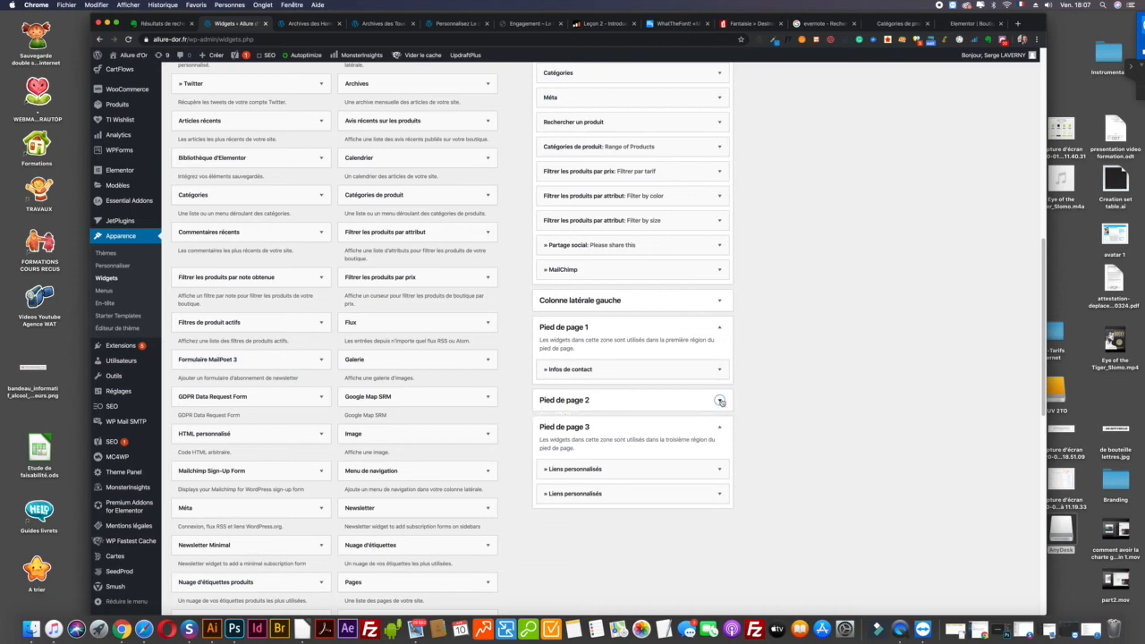
click(719, 402)
Step: Examine the settings of both Liens personnalisés widgets in the Pied de page 3 area
click(719, 507)
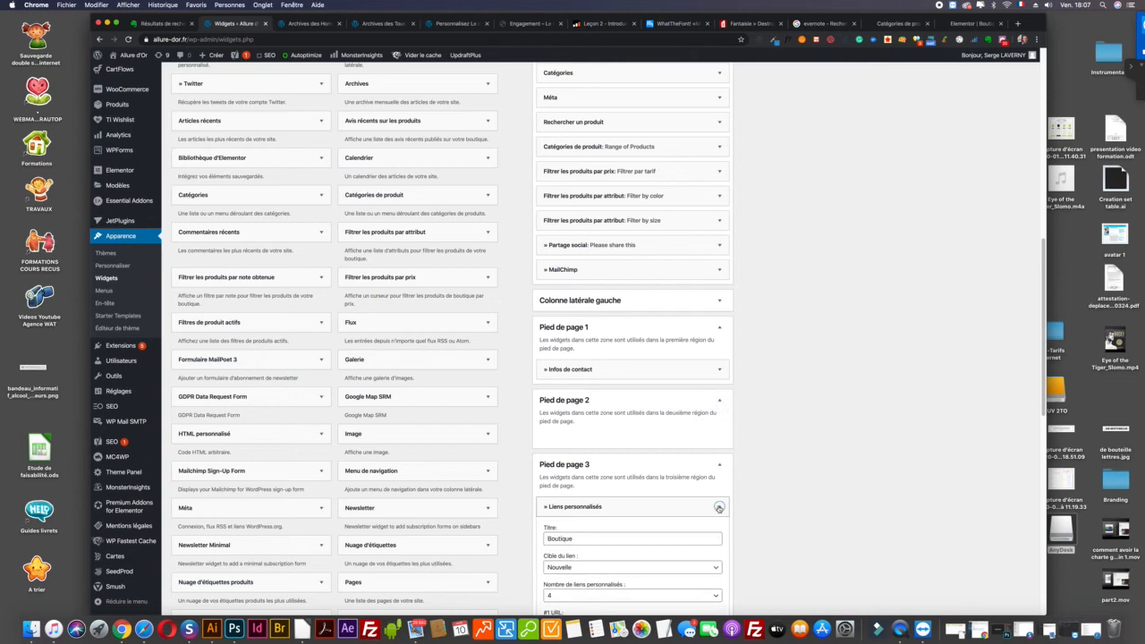
scroll(791, 475, down, 5)
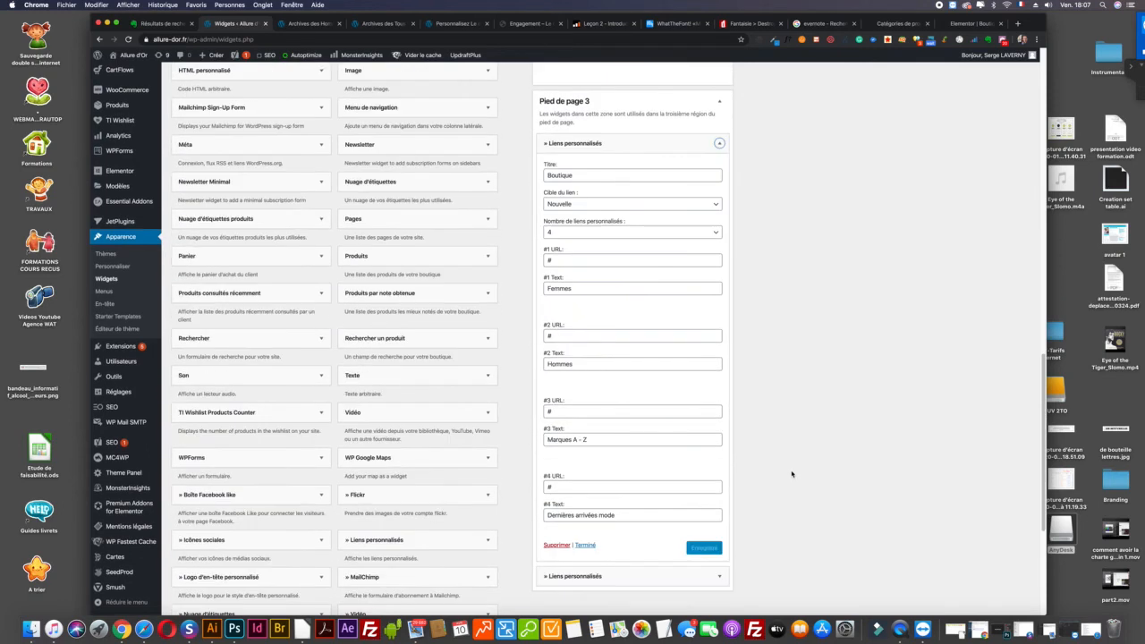
scroll(779, 510, up, 2)
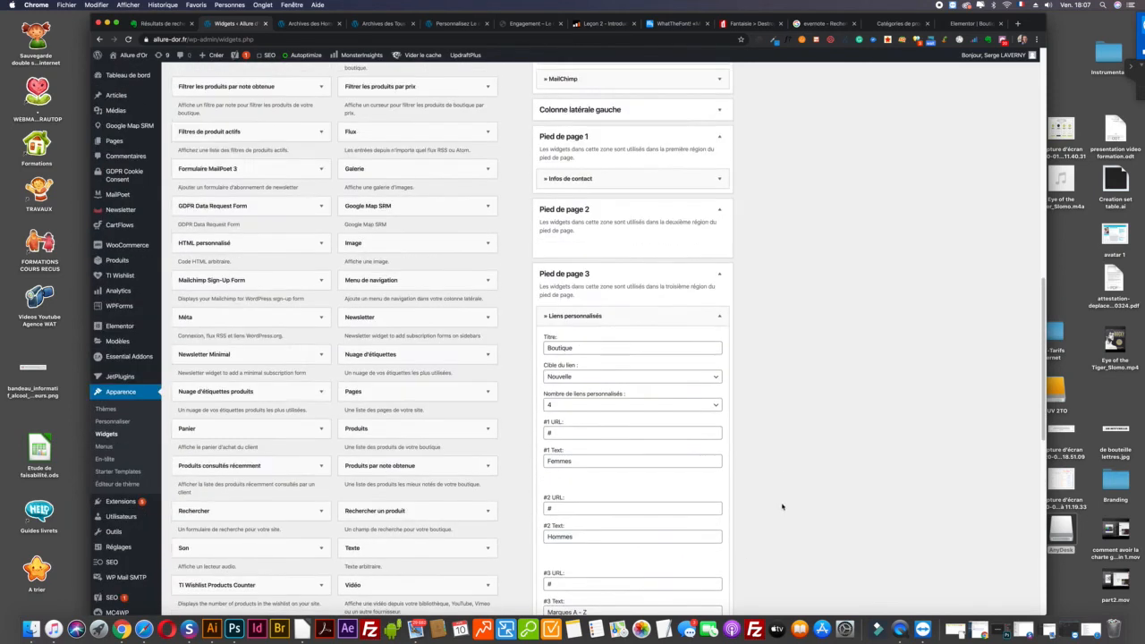
click(720, 271)
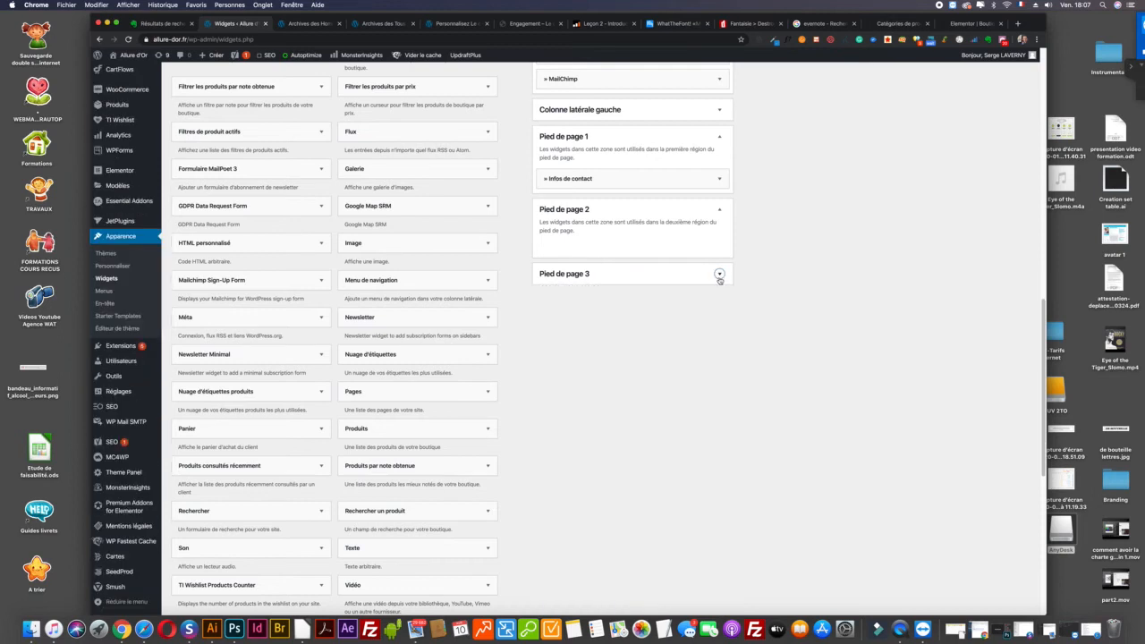
click(718, 278)
click(720, 316)
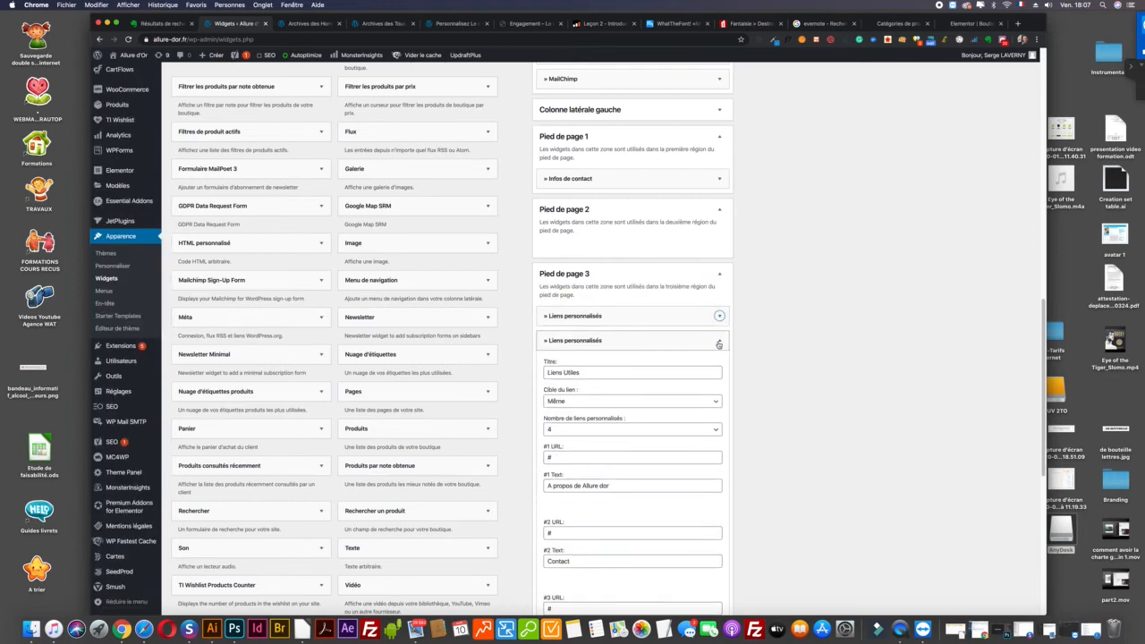
click(718, 342)
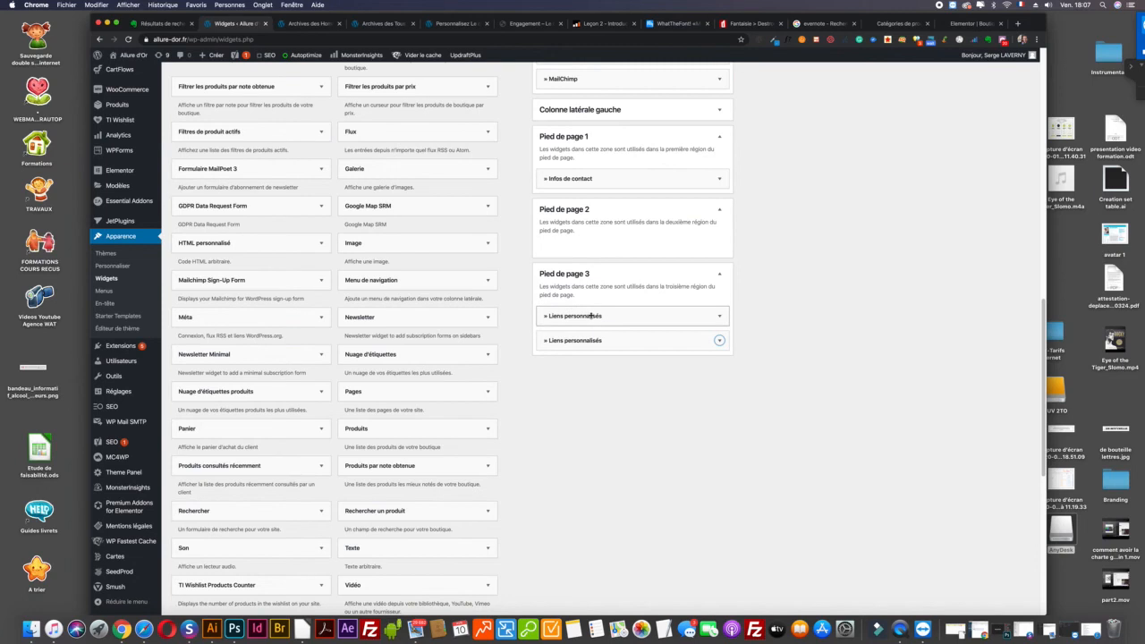
Step: Move the Liens personnalisés widget titled Boutique from the Pied de page 3 area to Pied de page 2
scroll(512, 344, up, 2)
drag(575, 351, 577, 282)
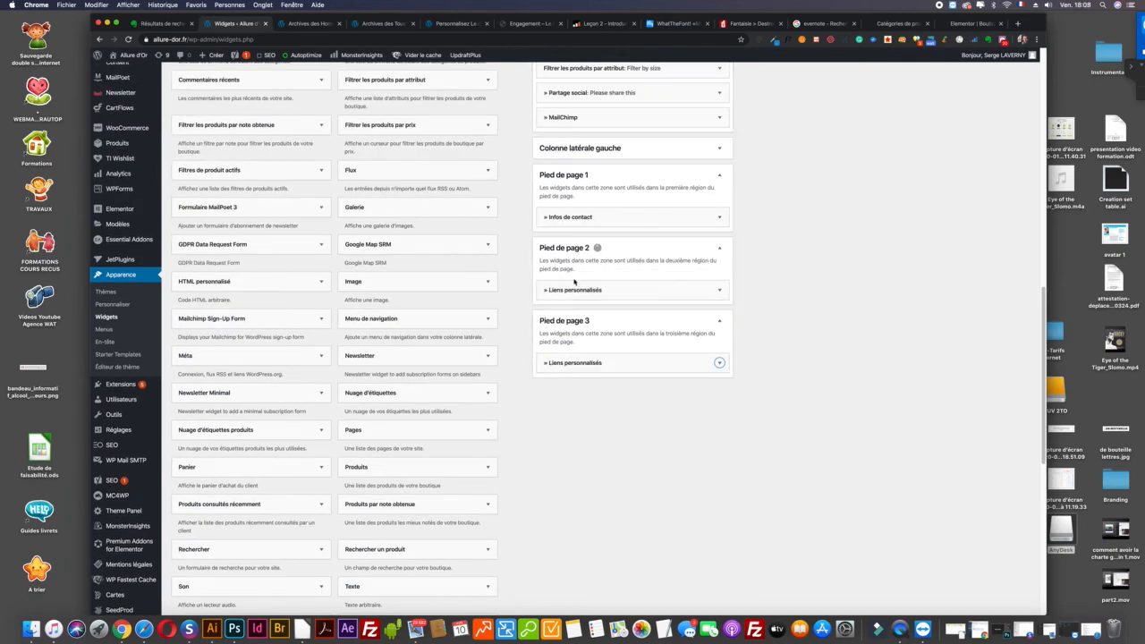
scroll(810, 322, up, 5)
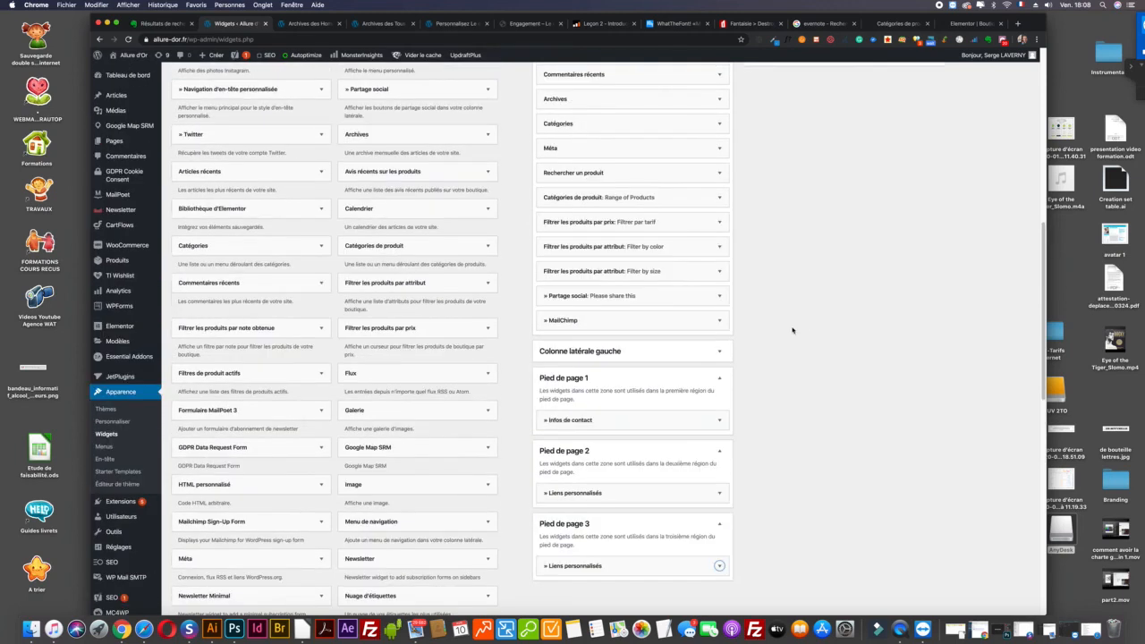
scroll(620, 495, down, 4)
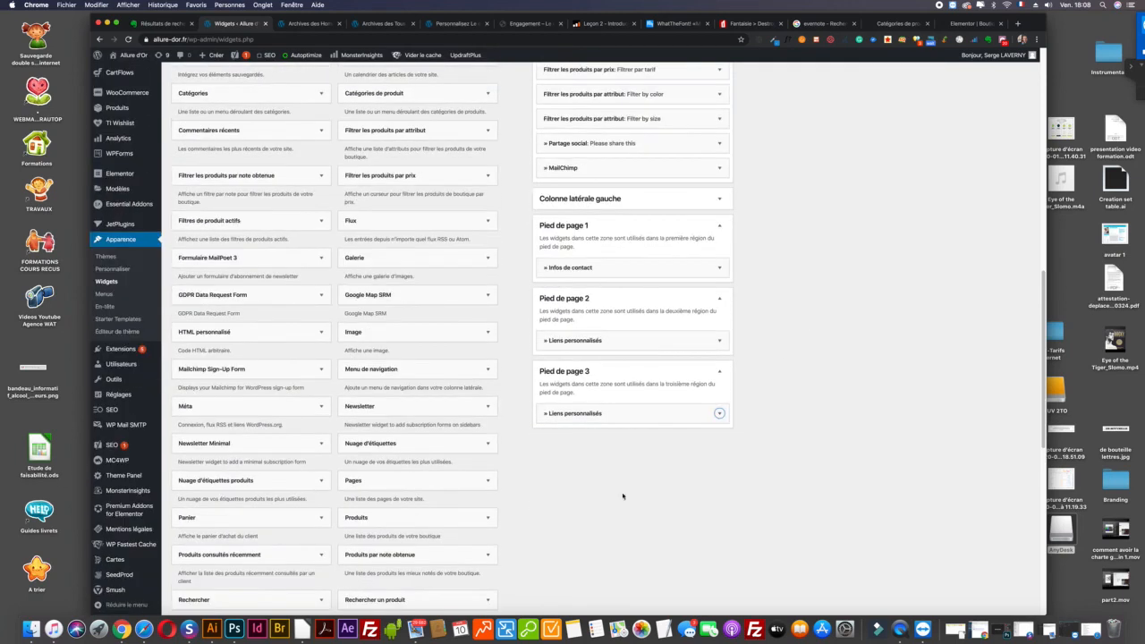
Step: Check the titles of the Liens personnalisés widgets in the Pied de page 2 and Pied de page 3 areas
click(719, 340)
scroll(820, 371, down, 1)
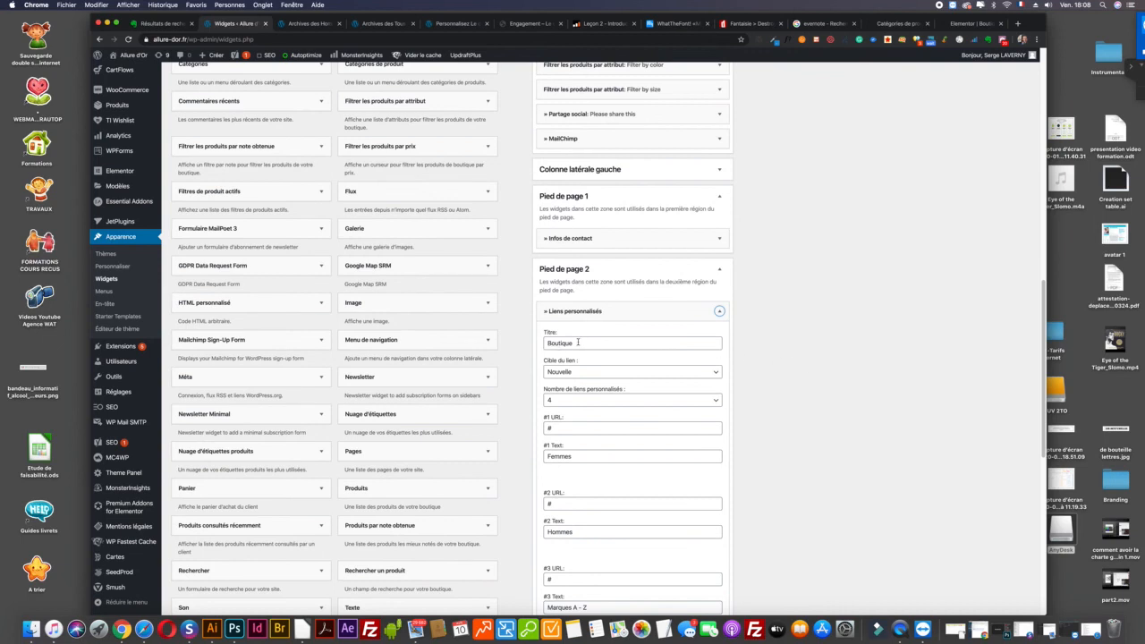
click(720, 312)
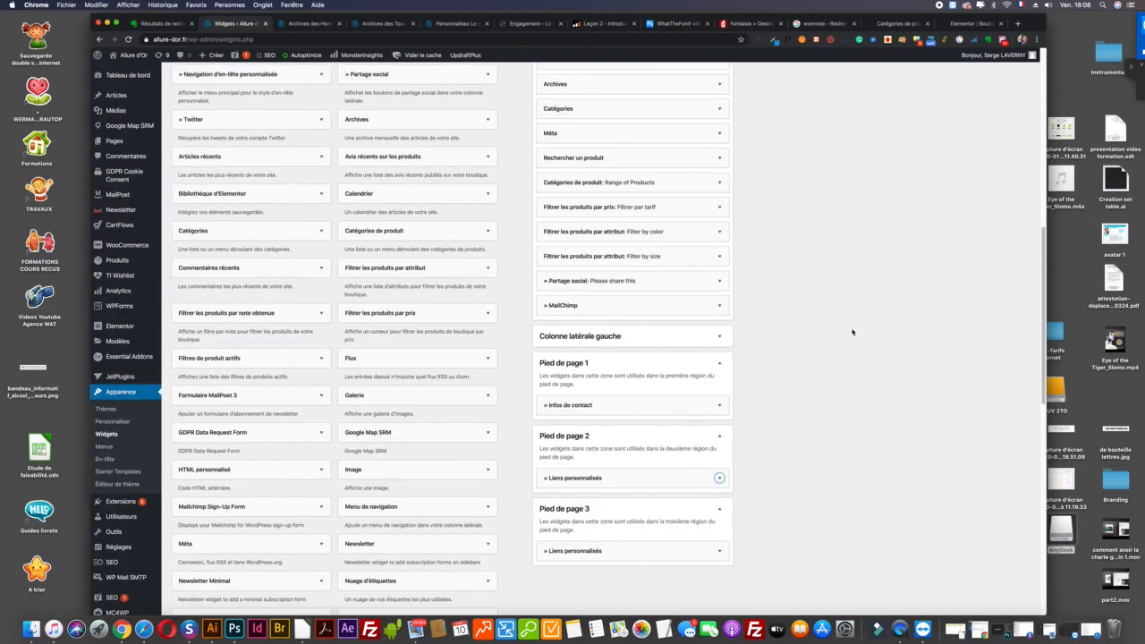
scroll(849, 338, down, 2)
click(720, 476)
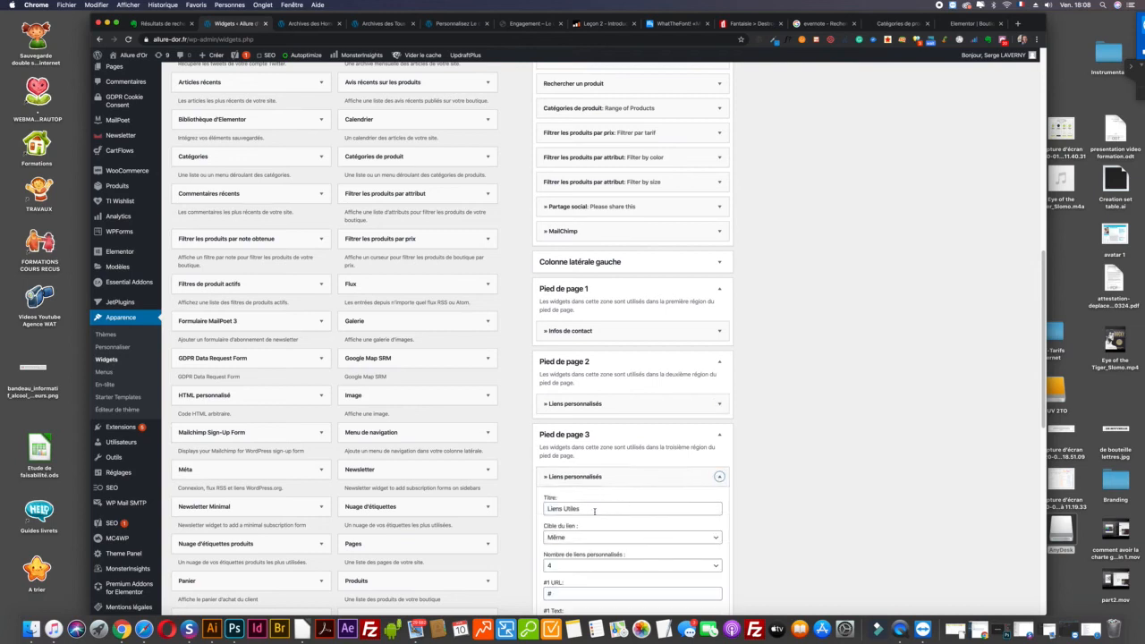
click(718, 475)
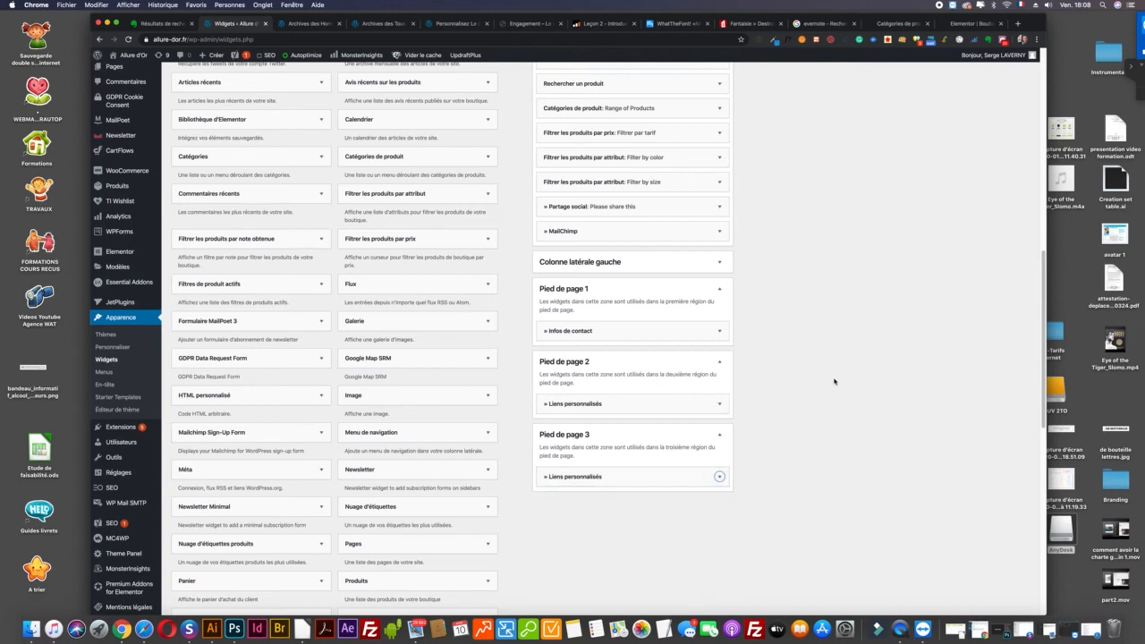
scroll(832, 378, up, 6)
scroll(832, 378, down, 6)
scroll(832, 378, up, 6)
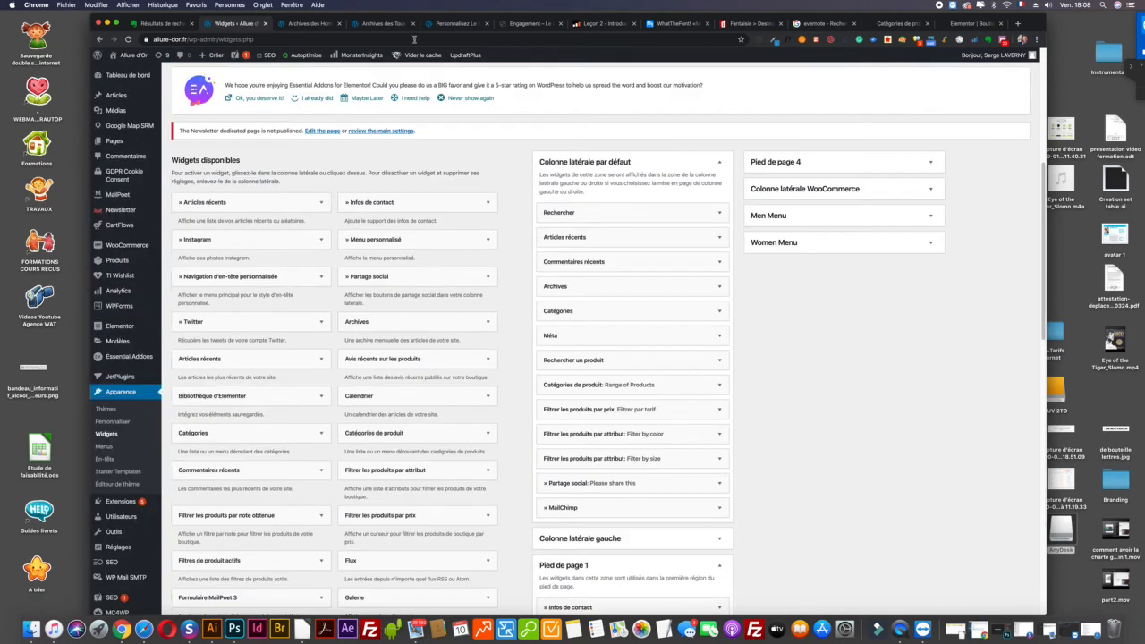
Step: Reload the Hommes category page, examine its rearranged footer columns, and return to the widget management page
click(300, 23)
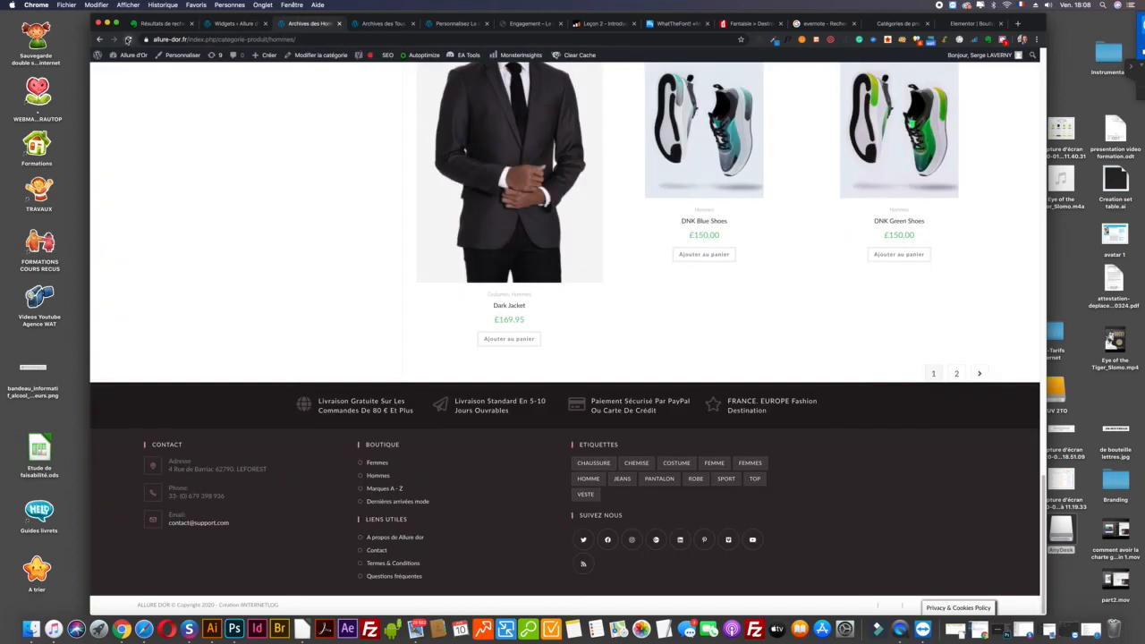
click(128, 40)
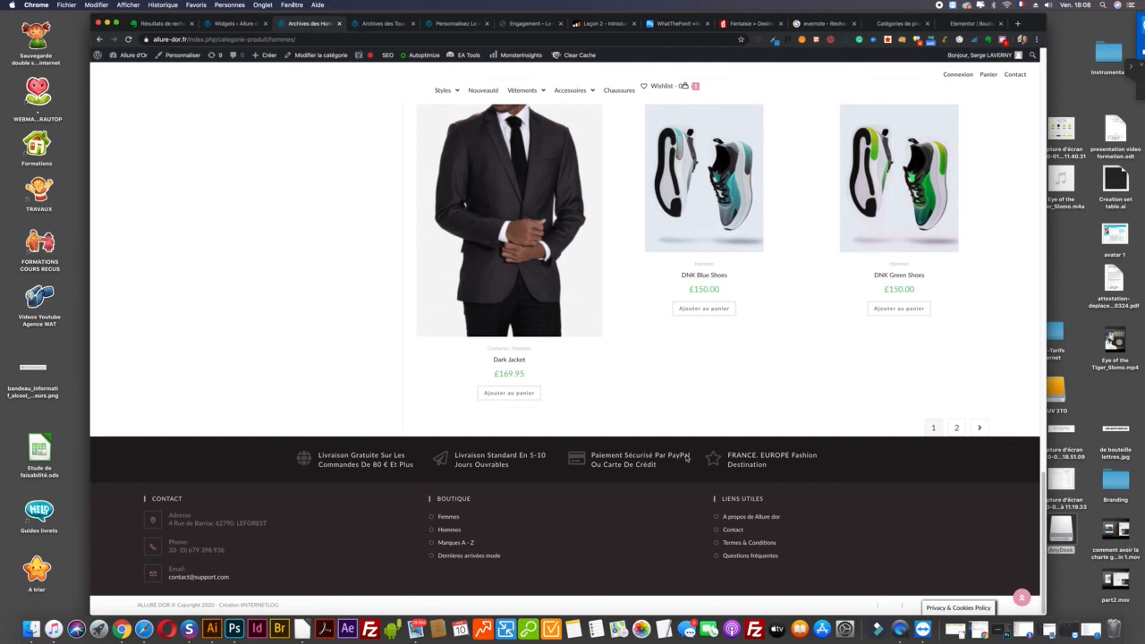
click(229, 24)
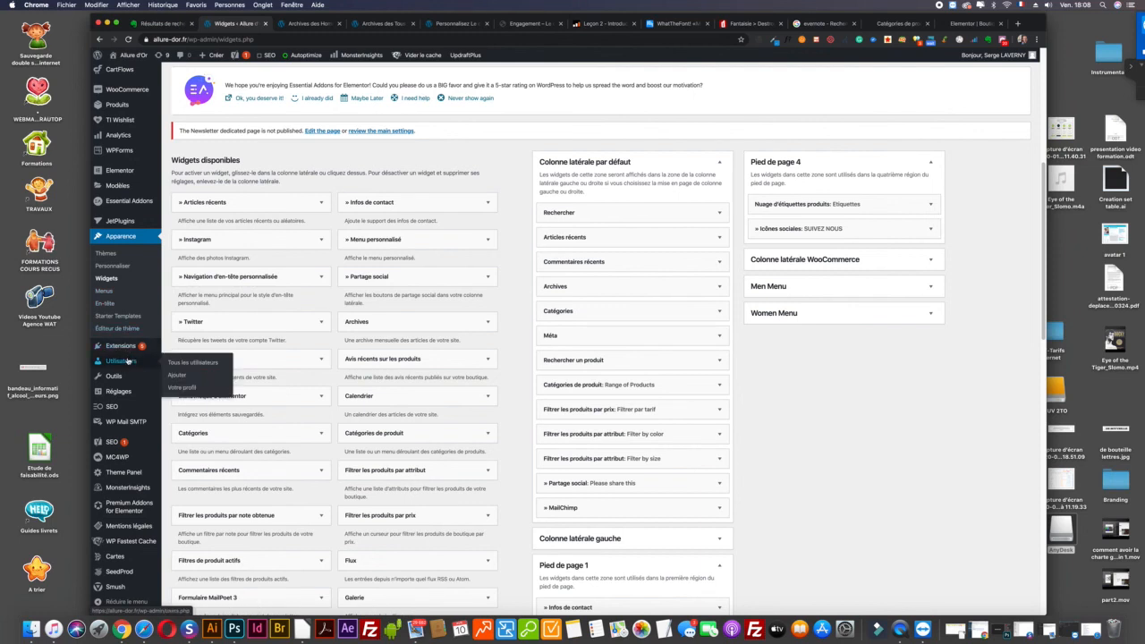
Step: Set the number of footer widget columns to 4 in the theme customizer, check the footer preview and publish the change
mouse_move(127, 343)
click(114, 265)
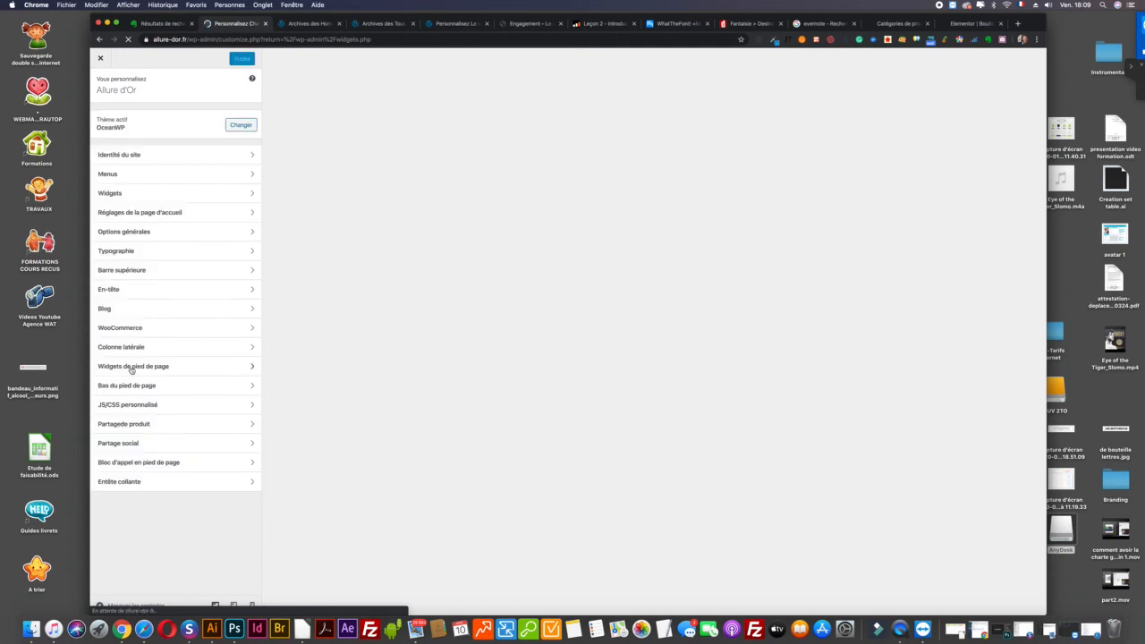
click(137, 371)
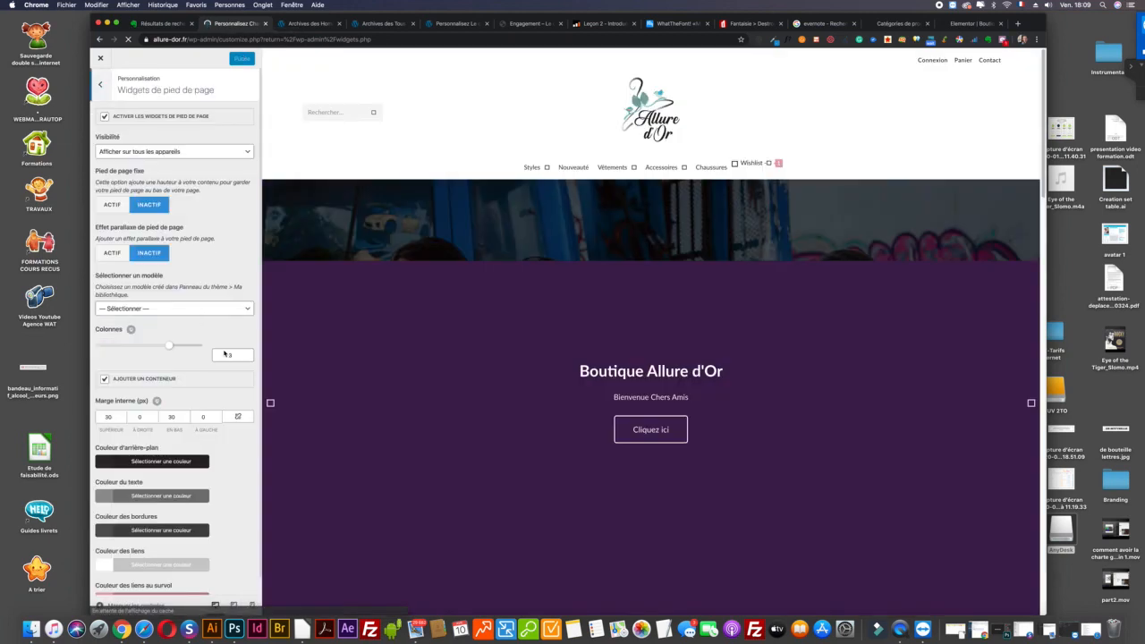
click(225, 355)
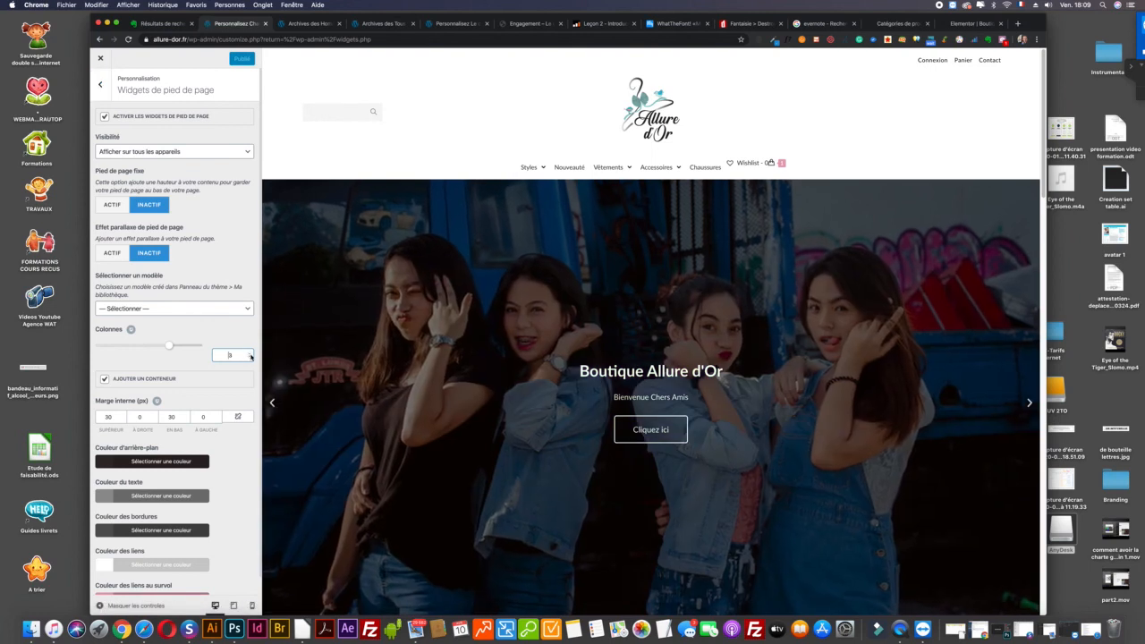
click(250, 354)
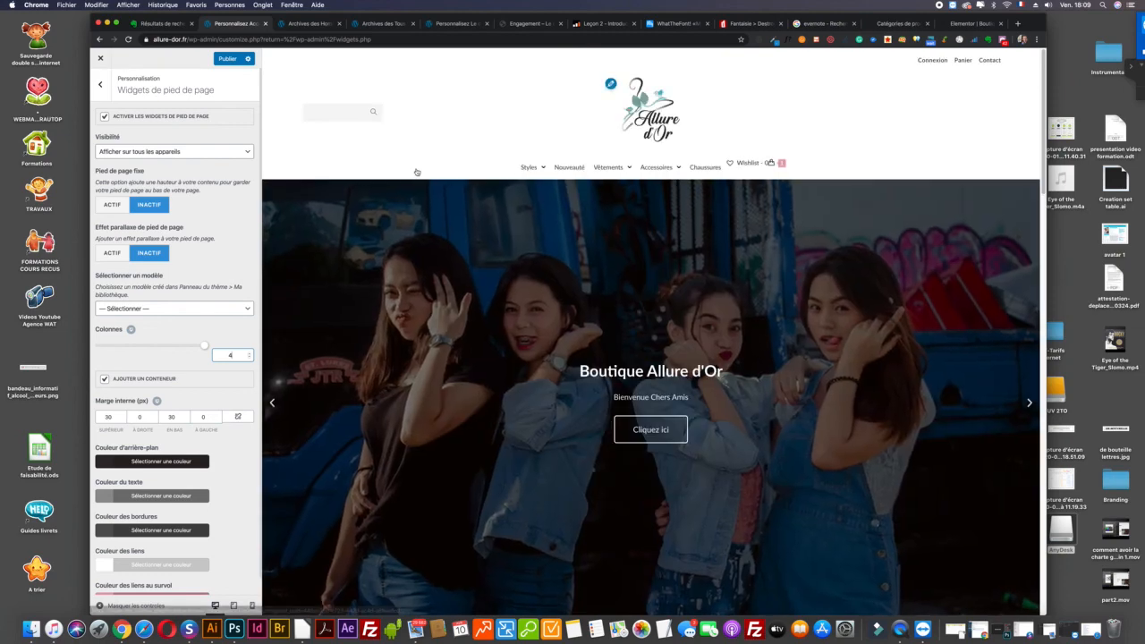
scroll(416, 172, down, 15)
scroll(416, 171, down, 10)
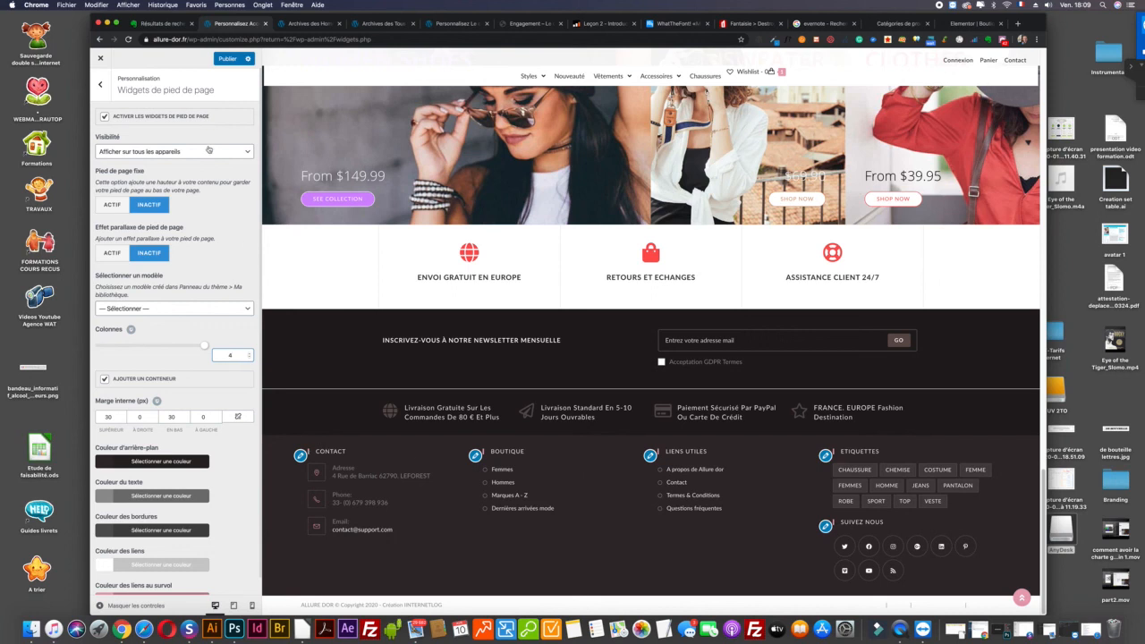
click(231, 59)
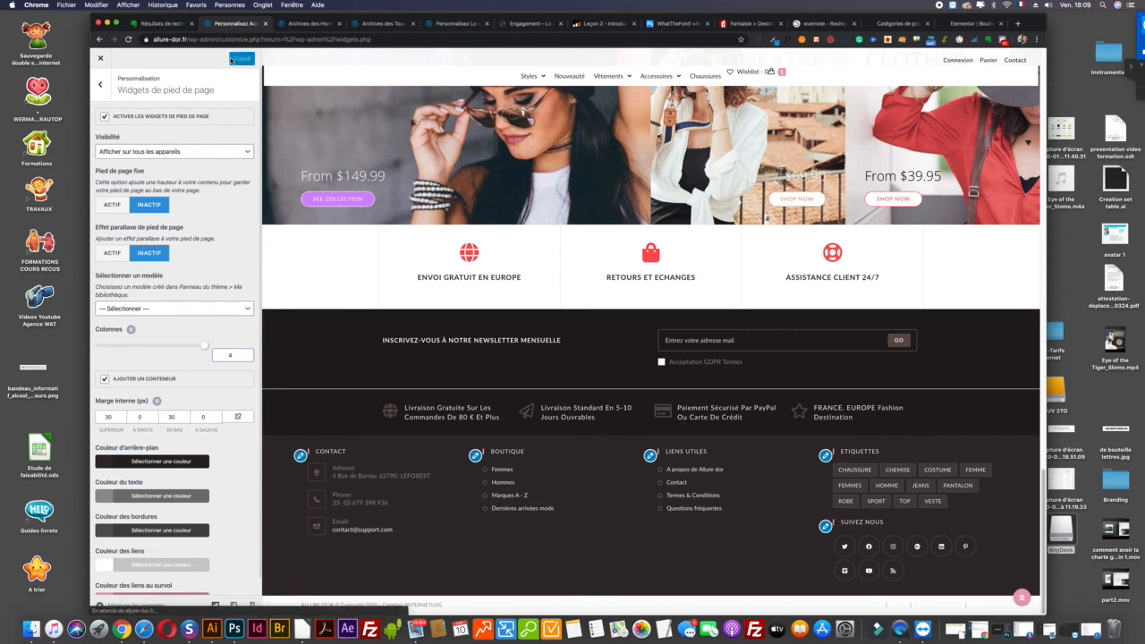